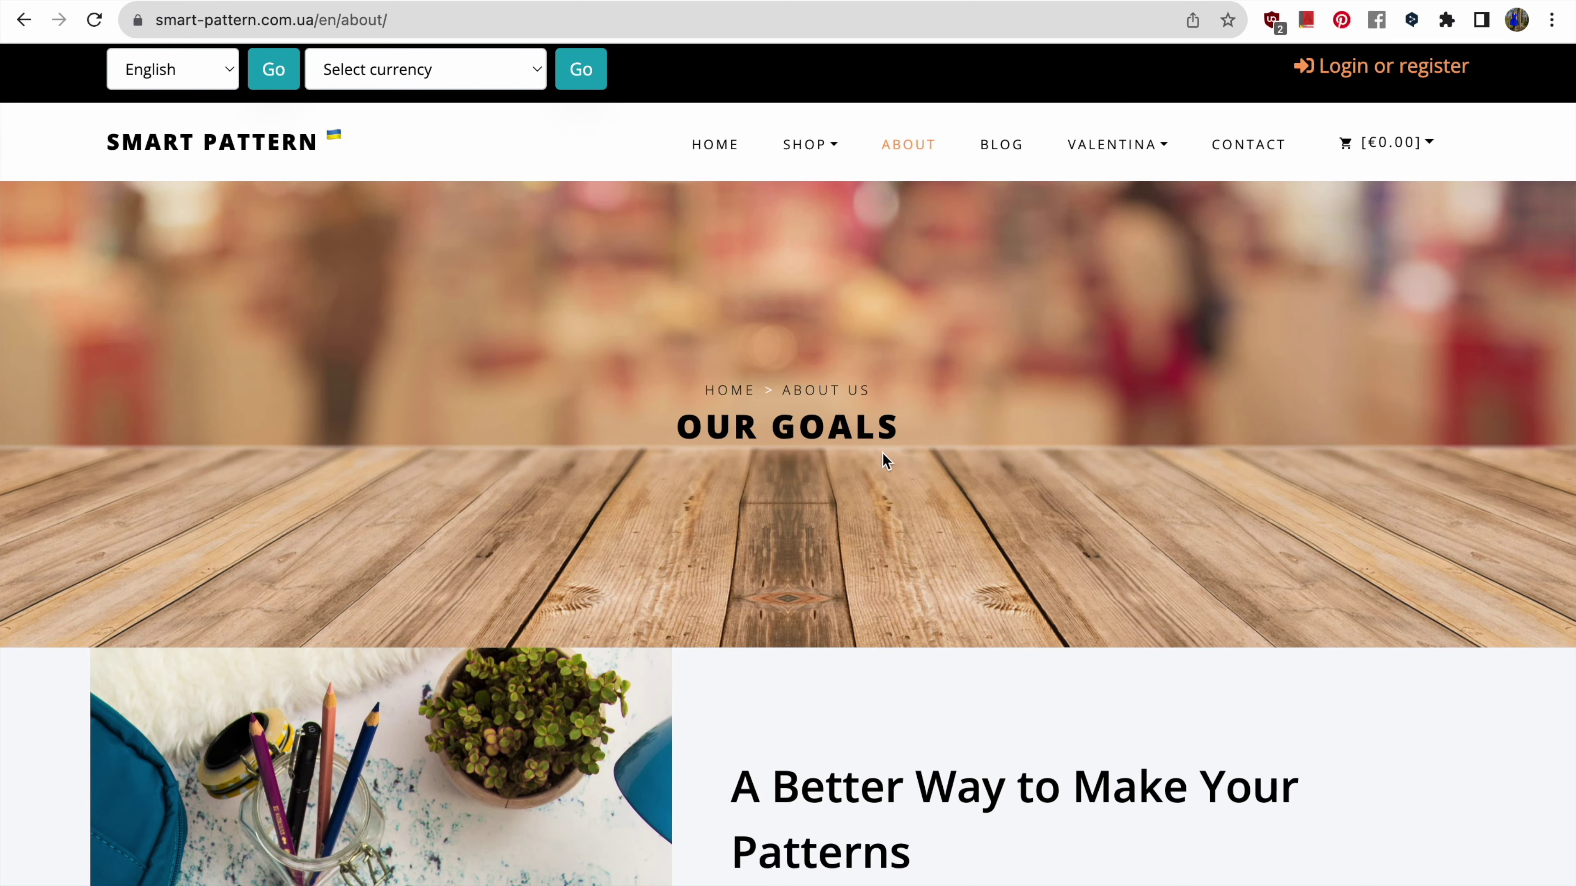
# Go to the Valentina download page through the VALENTINA menu on the Smart Pattern site
pyautogui.moveTo(1121, 151)
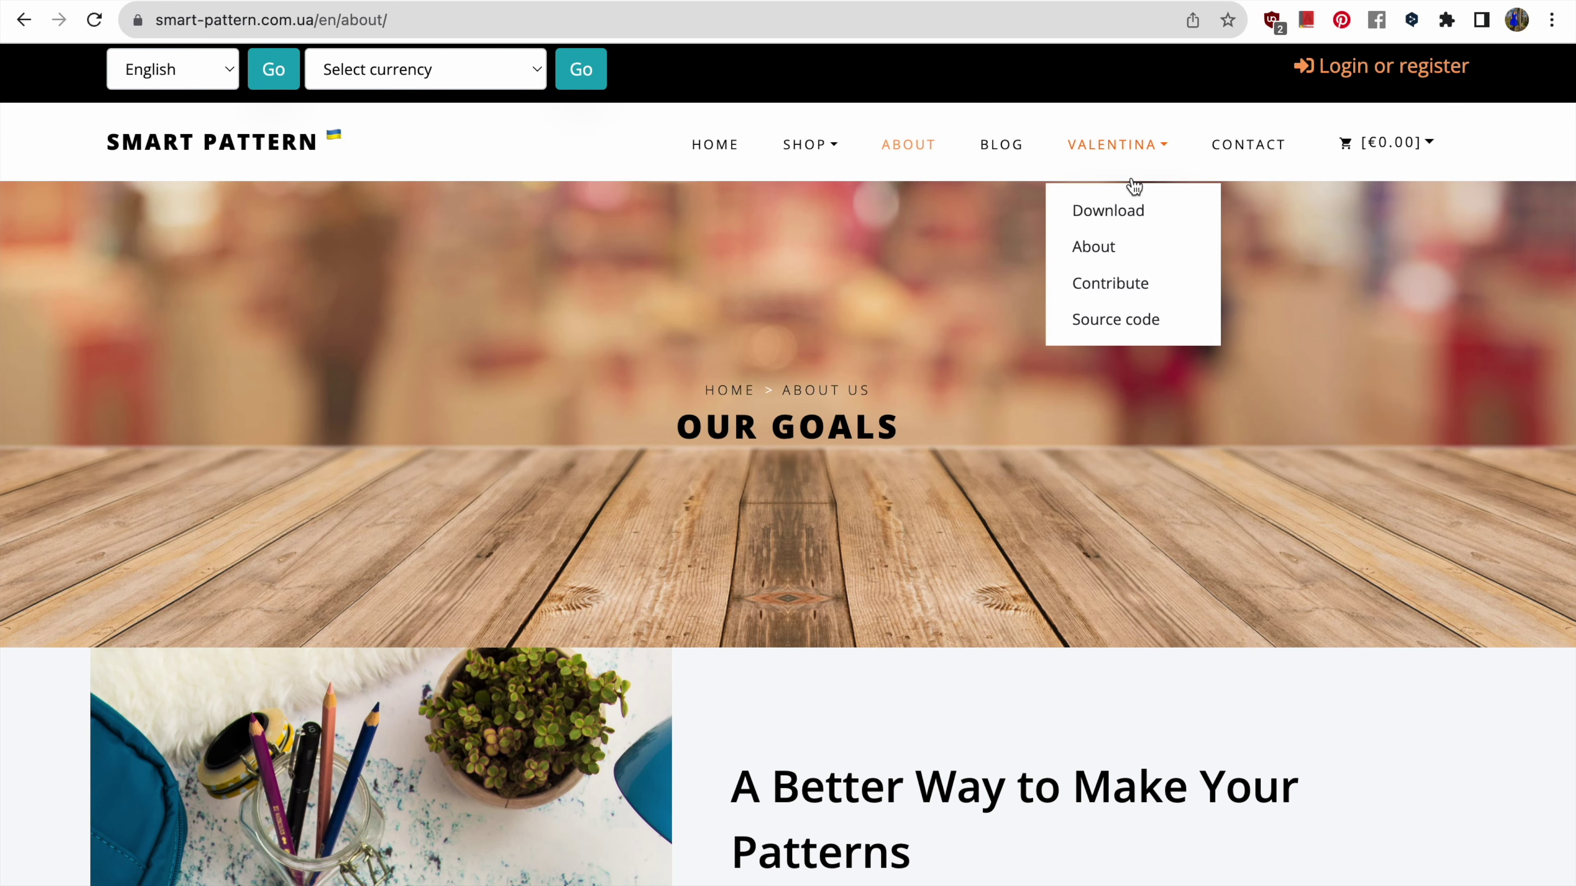
pyautogui.click(1134, 211)
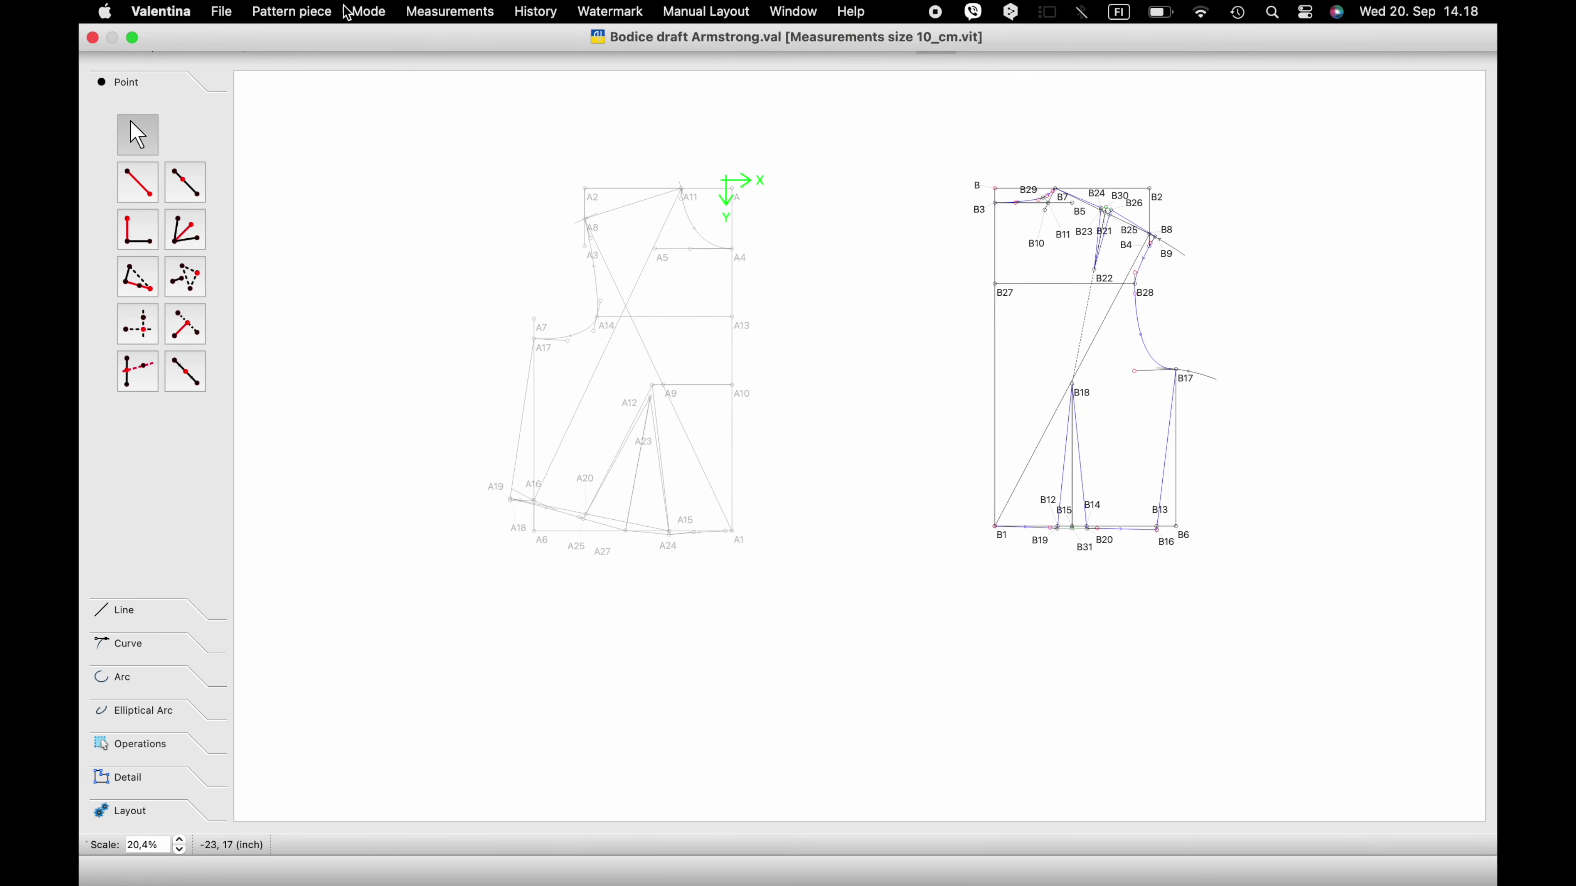
# Save Bodice draft Armstrong.val under the new name Sleeve draft Armstrong.val using Save As
pyautogui.click(221, 11)
pyautogui.click(258, 103)
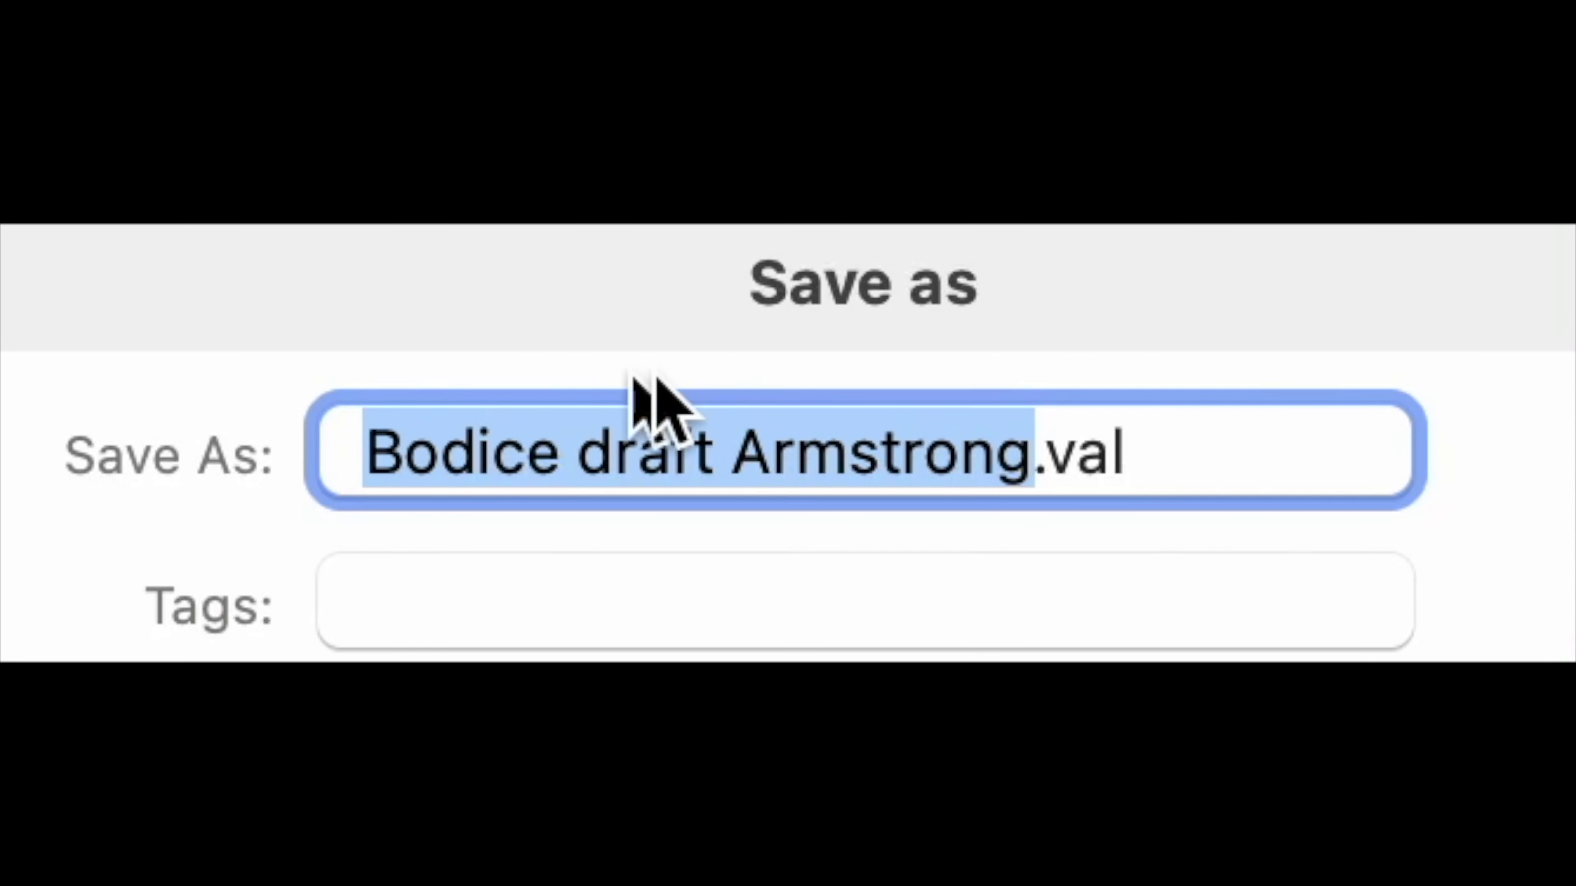
pyautogui.click(363, 448)
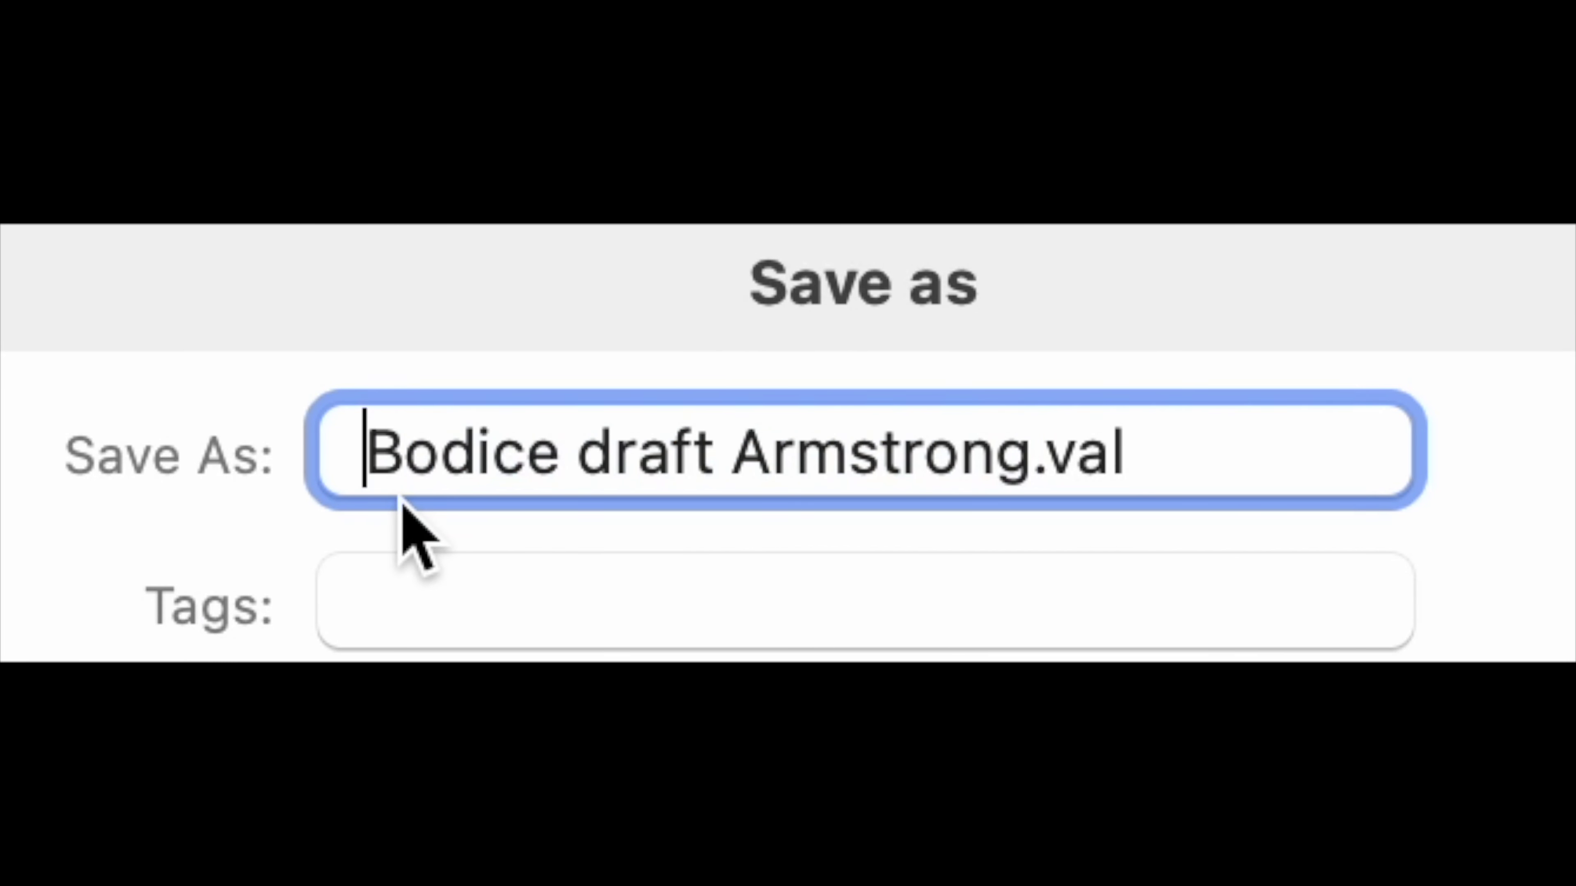
pyautogui.write('Slee')
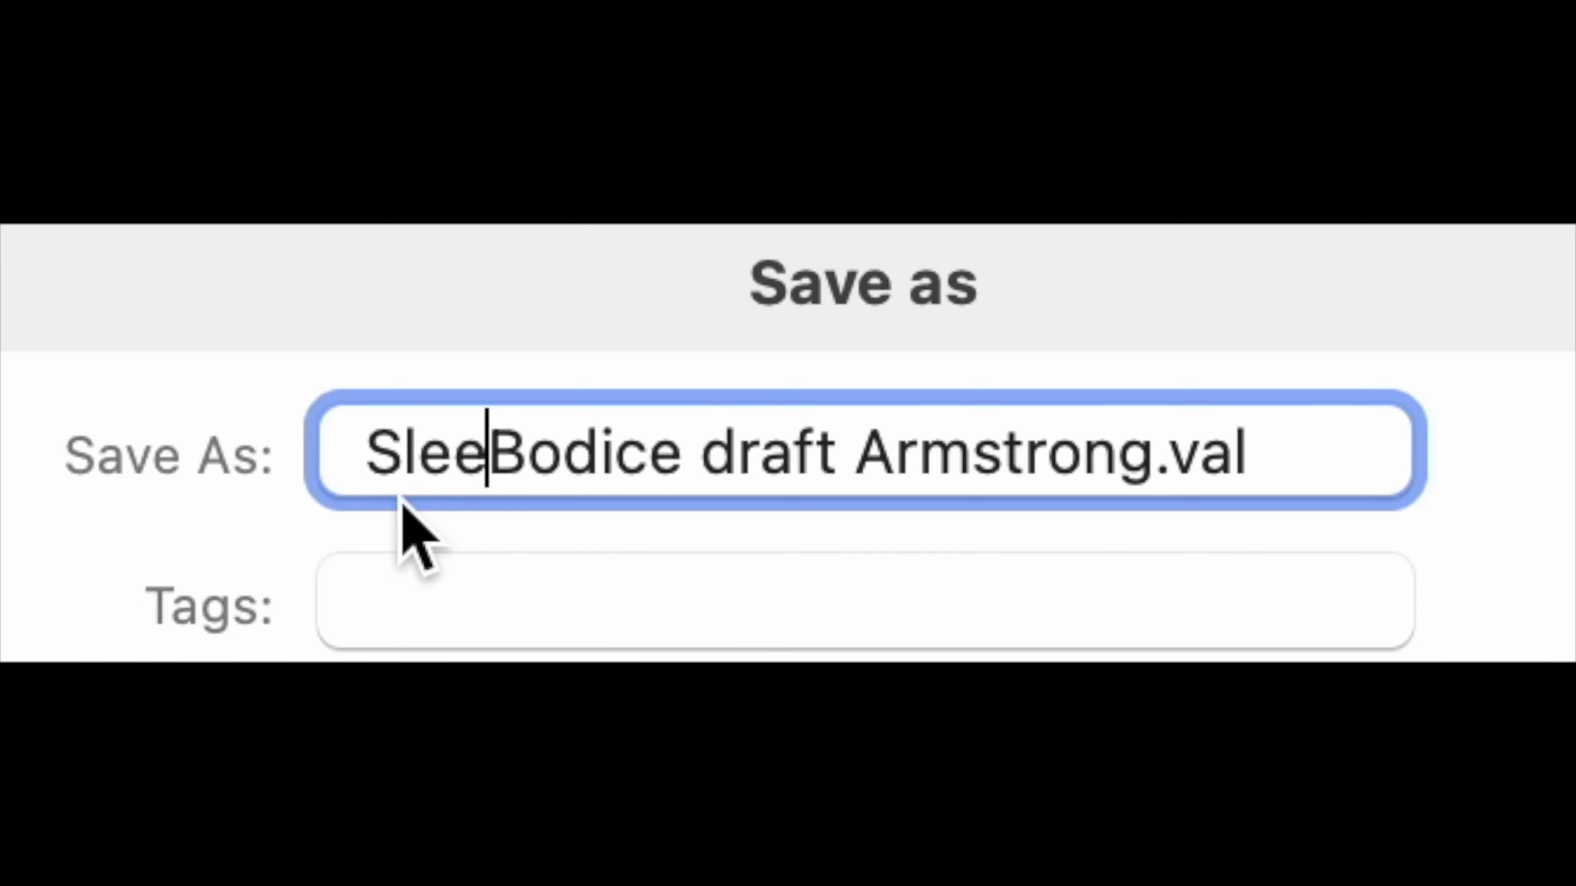
pyautogui.write('ve')
pyautogui.moveTo(572, 405); pyautogui.dragTo(784, 422)
pyautogui.press('BackSpace')
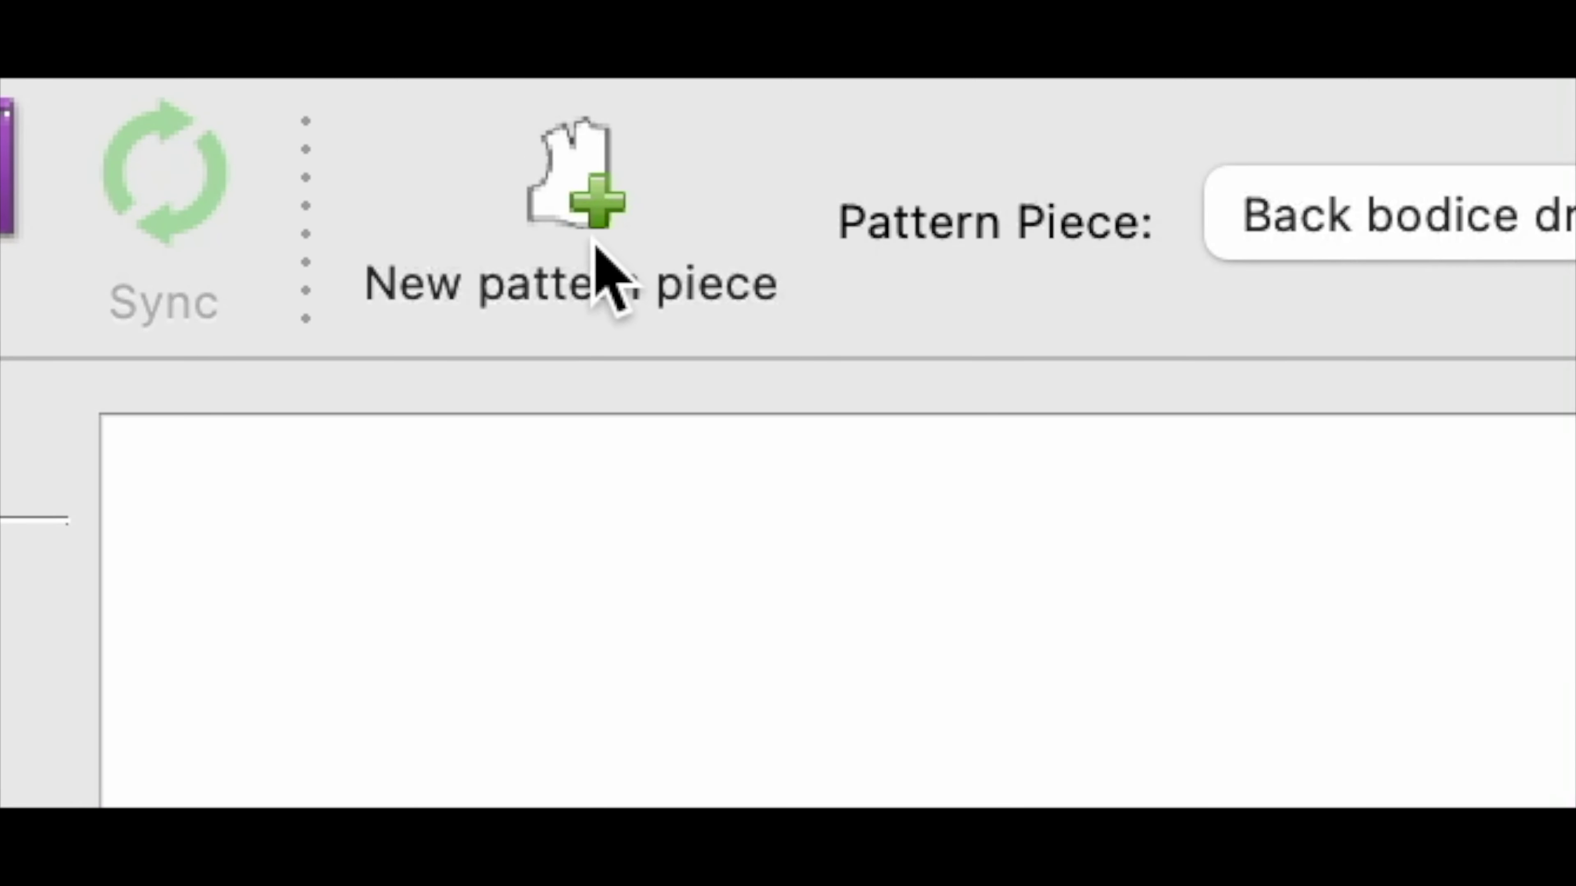
# Create a pattern piece labelled Sleeve and fit the whole draft into view
pyautogui.click(593, 248)
pyautogui.click(781, 447)
pyautogui.click(310, 475)
pyautogui.write('Sleeve')
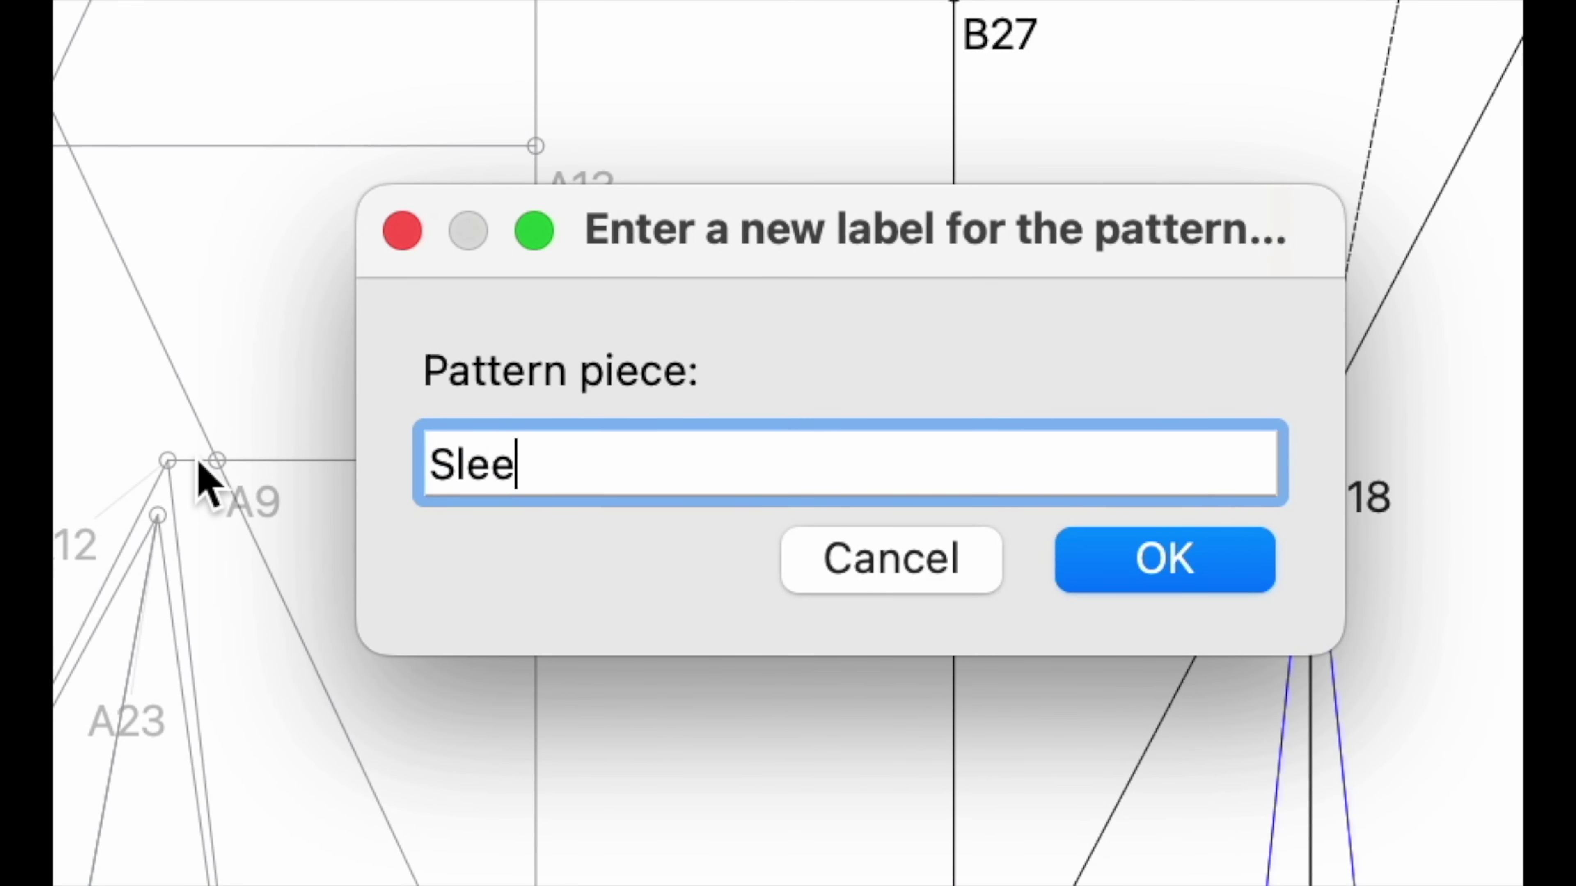
pyautogui.click(1201, 586)
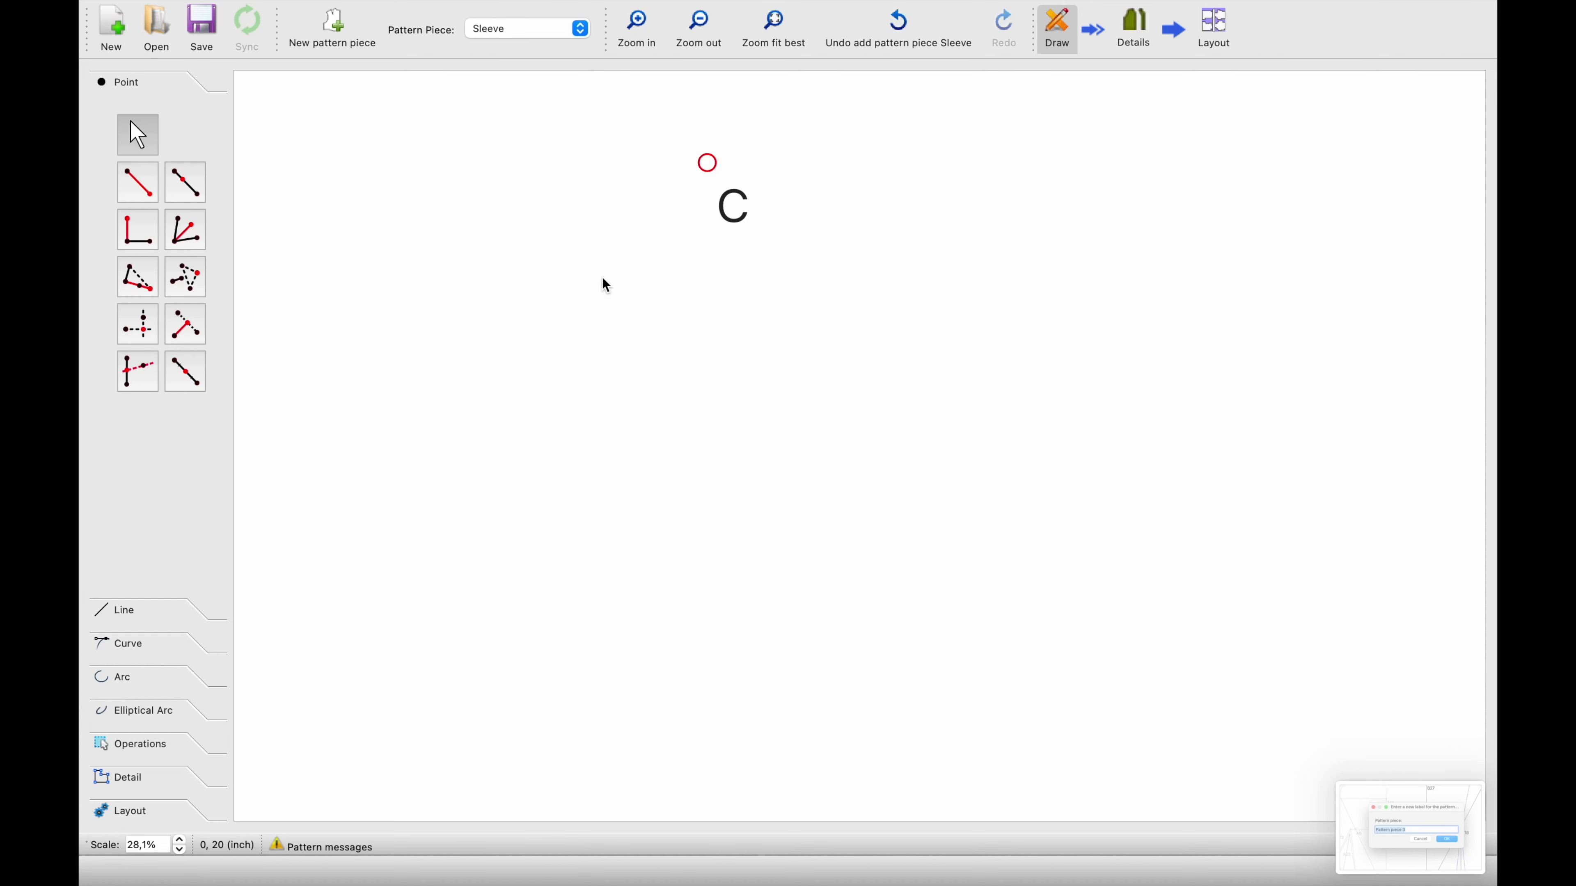
pyautogui.click(774, 32)
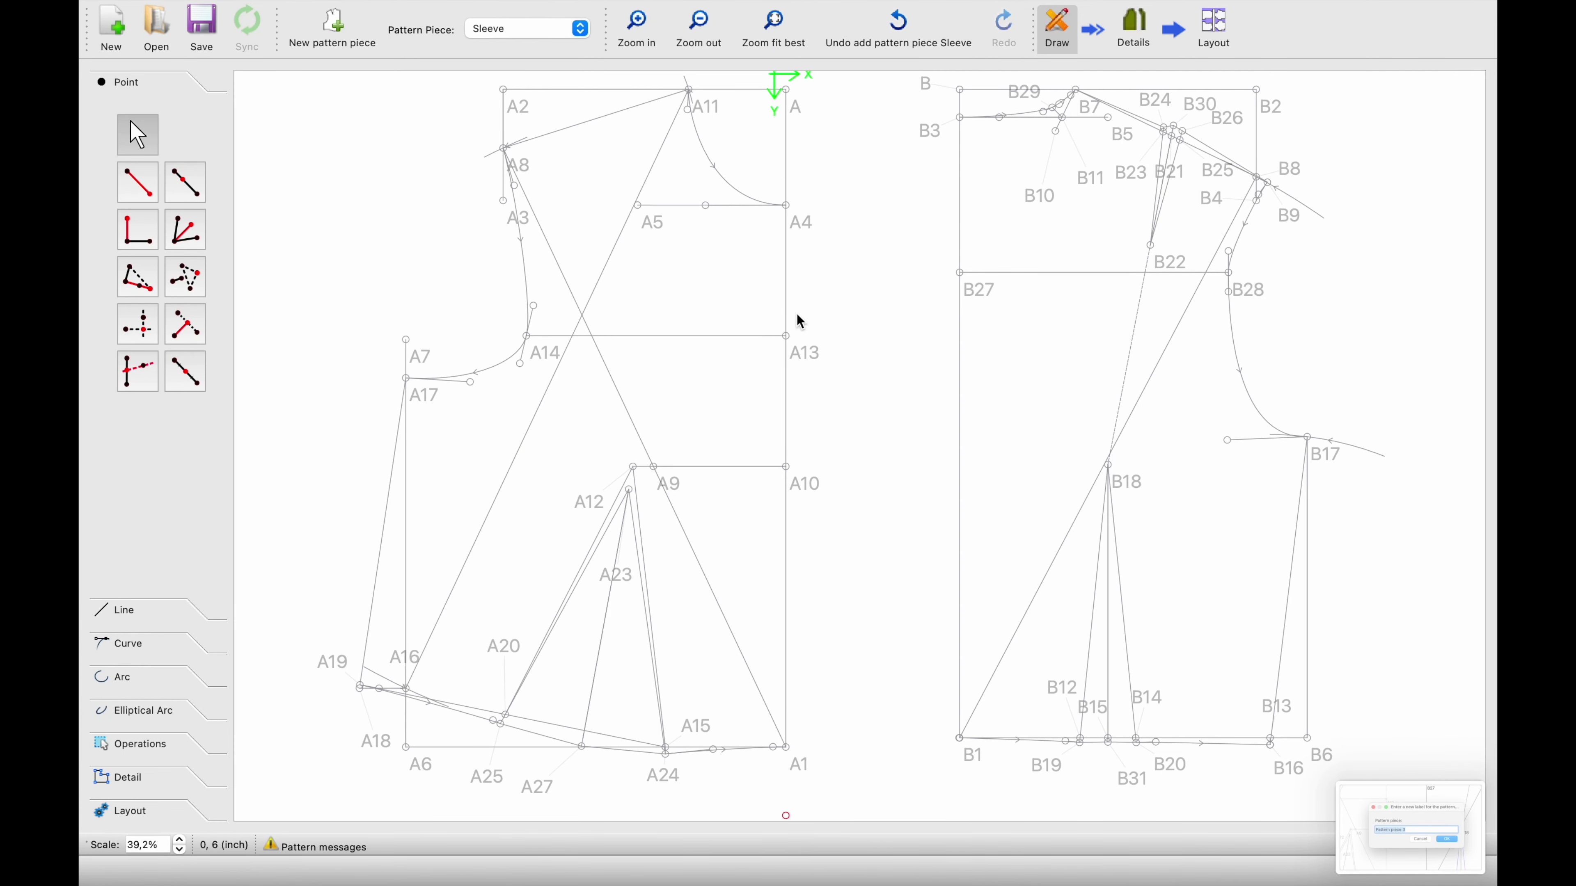
pyautogui.scroll(-5, 798, 365)
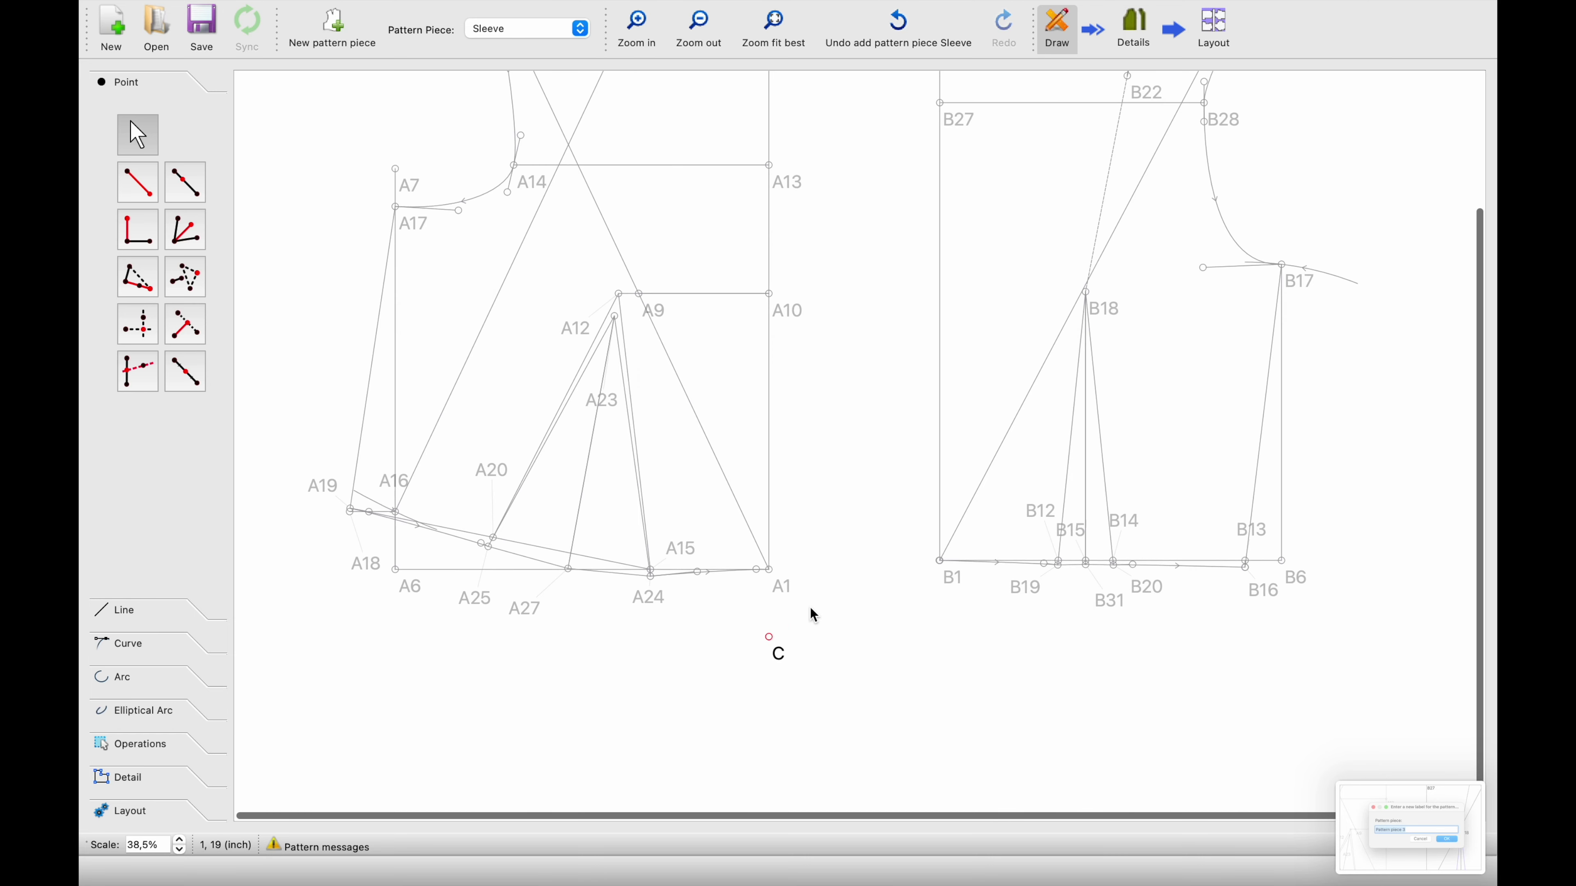
pyautogui.scroll(1, 809, 608)
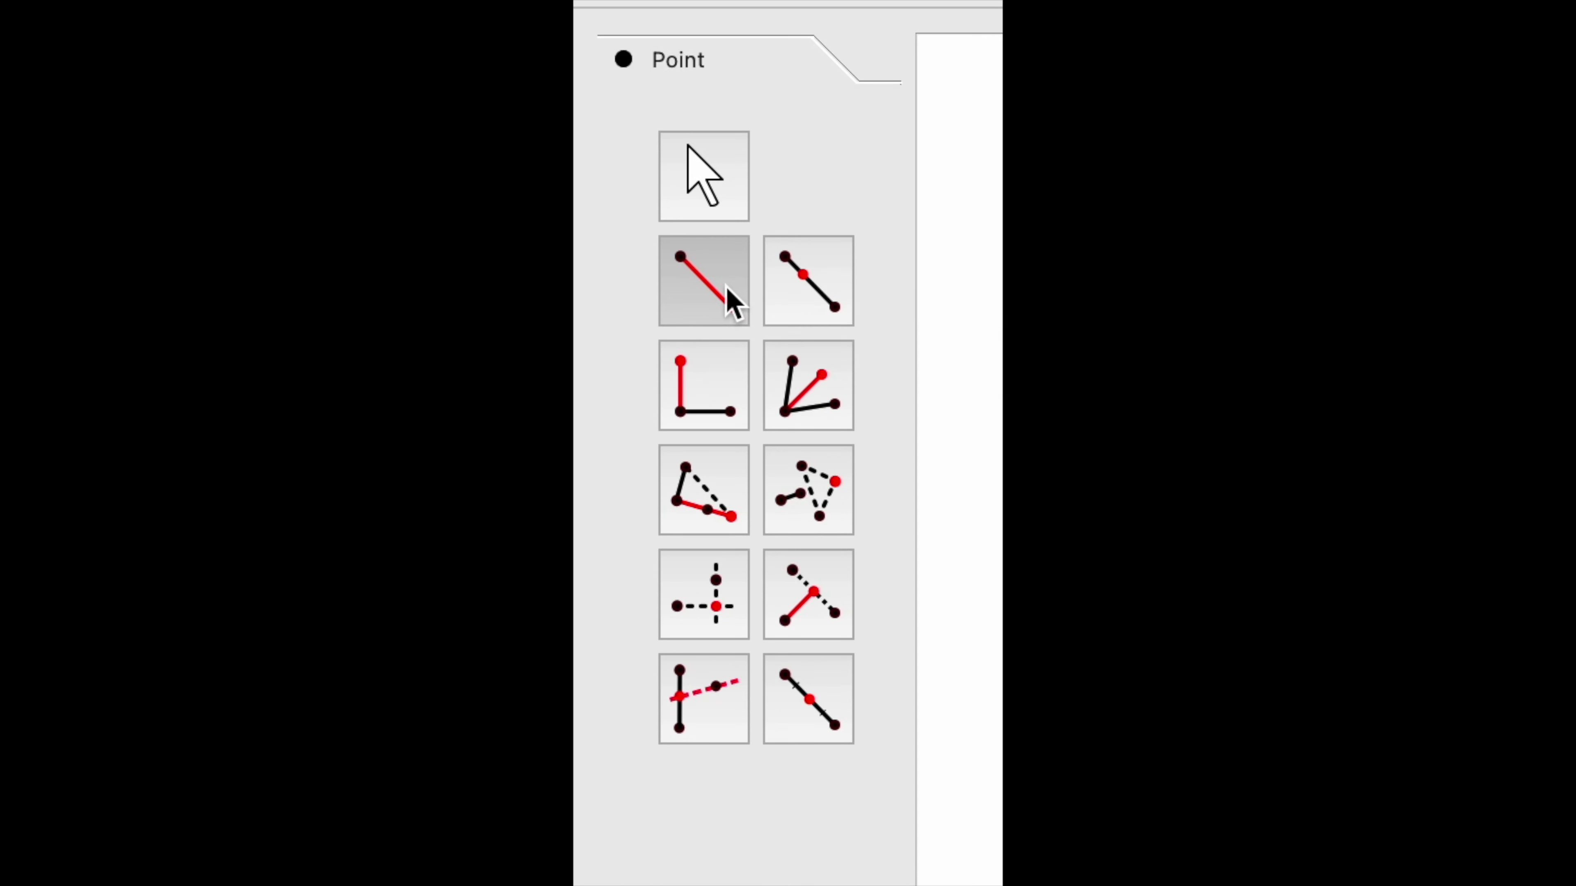
pyautogui.click(727, 290)
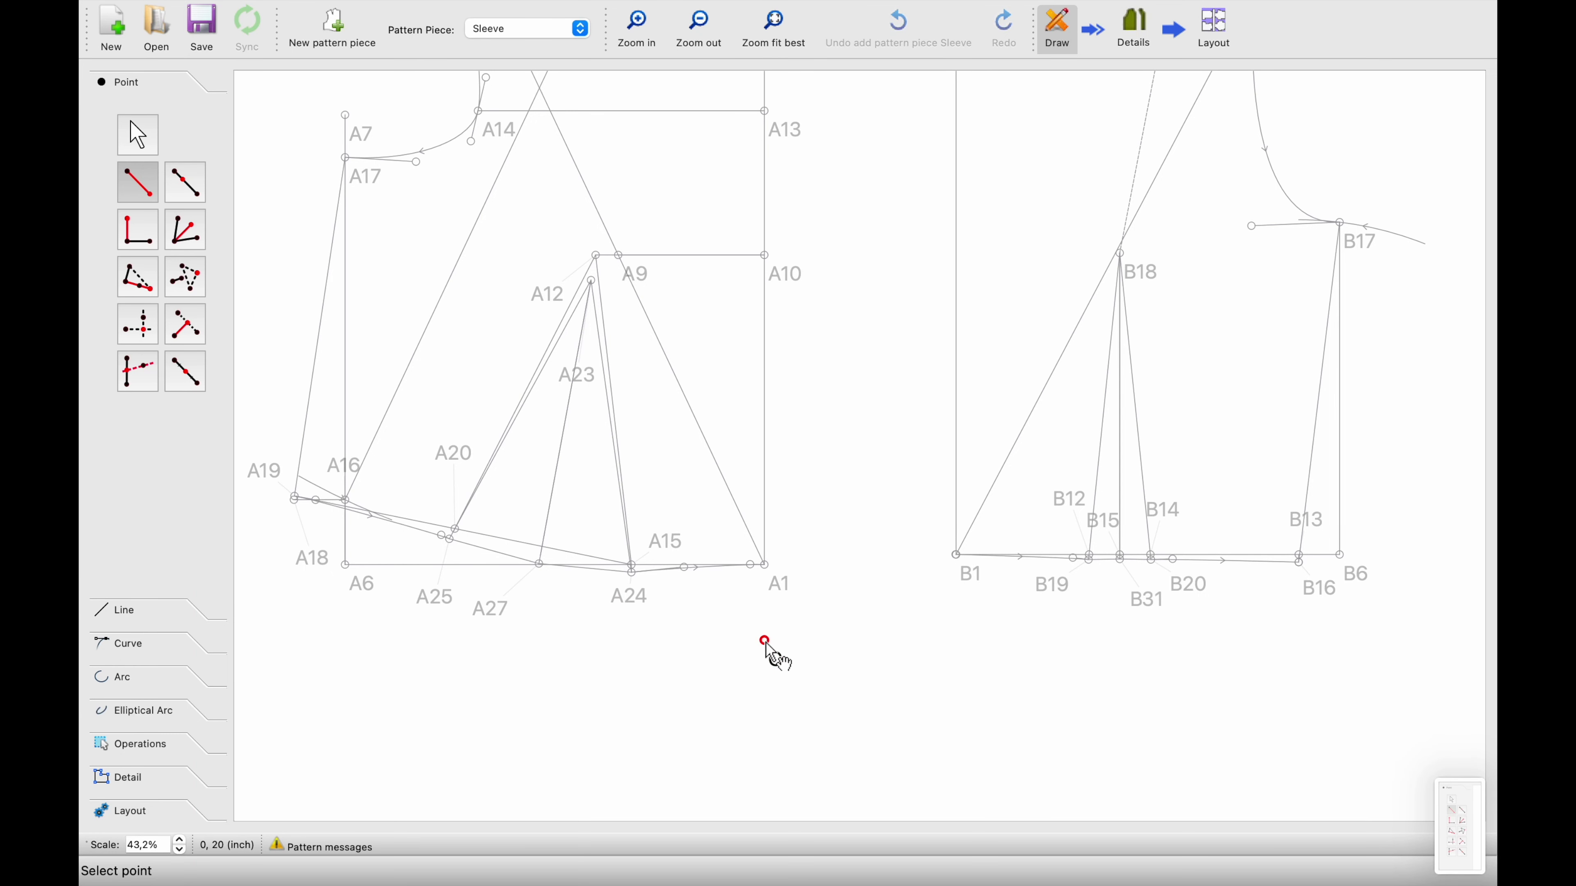
pyautogui.click(765, 641)
pyautogui.click(765, 686)
pyautogui.click(813, 366)
pyautogui.write('slee')
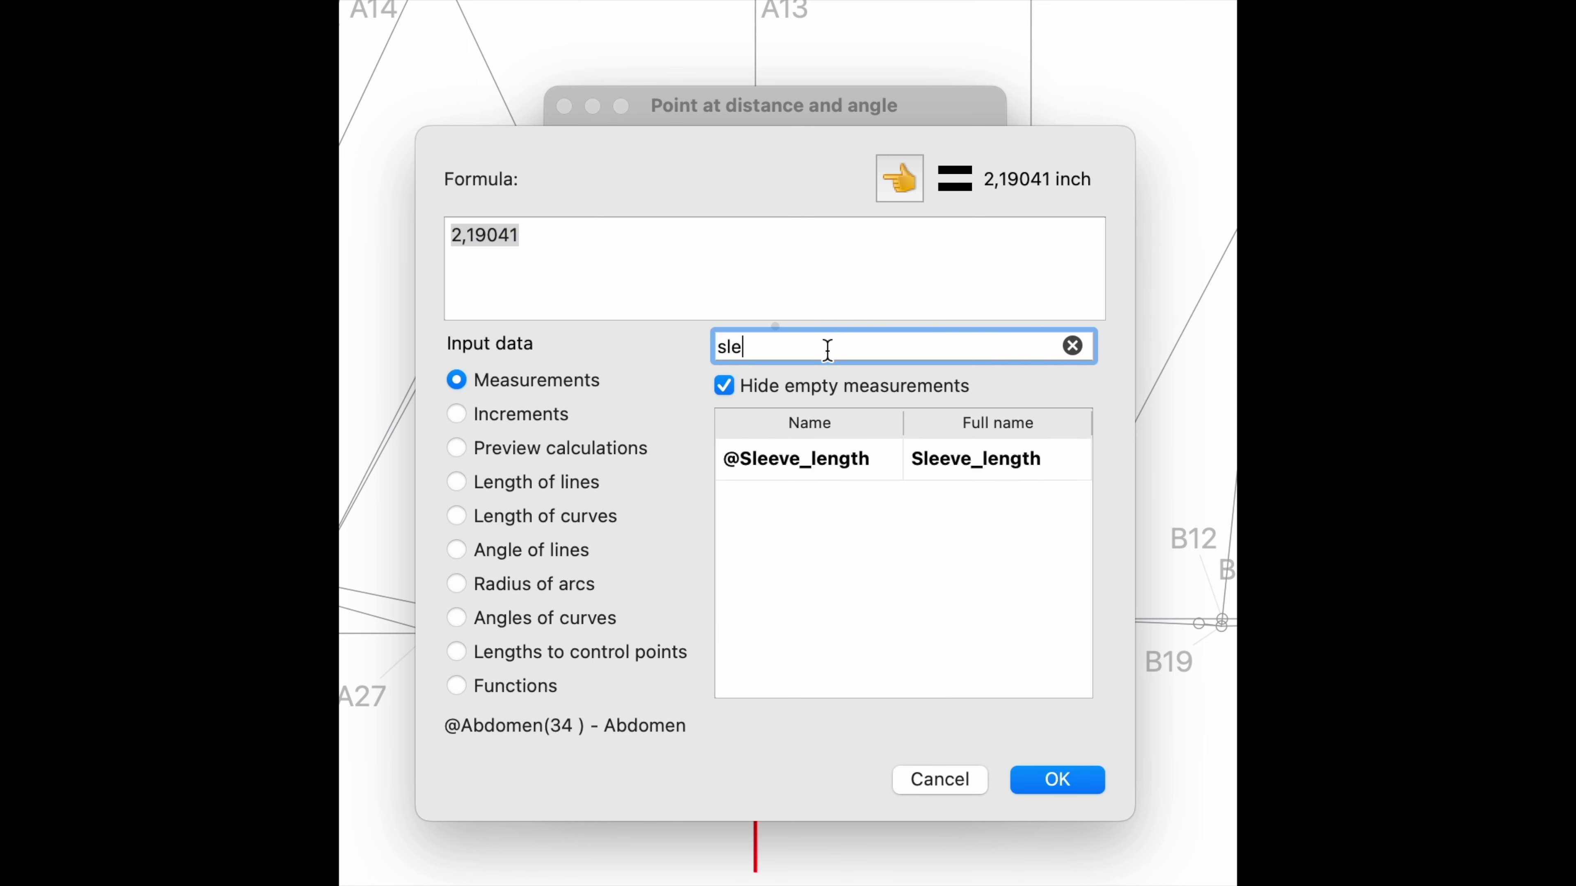
pyautogui.click(830, 473)
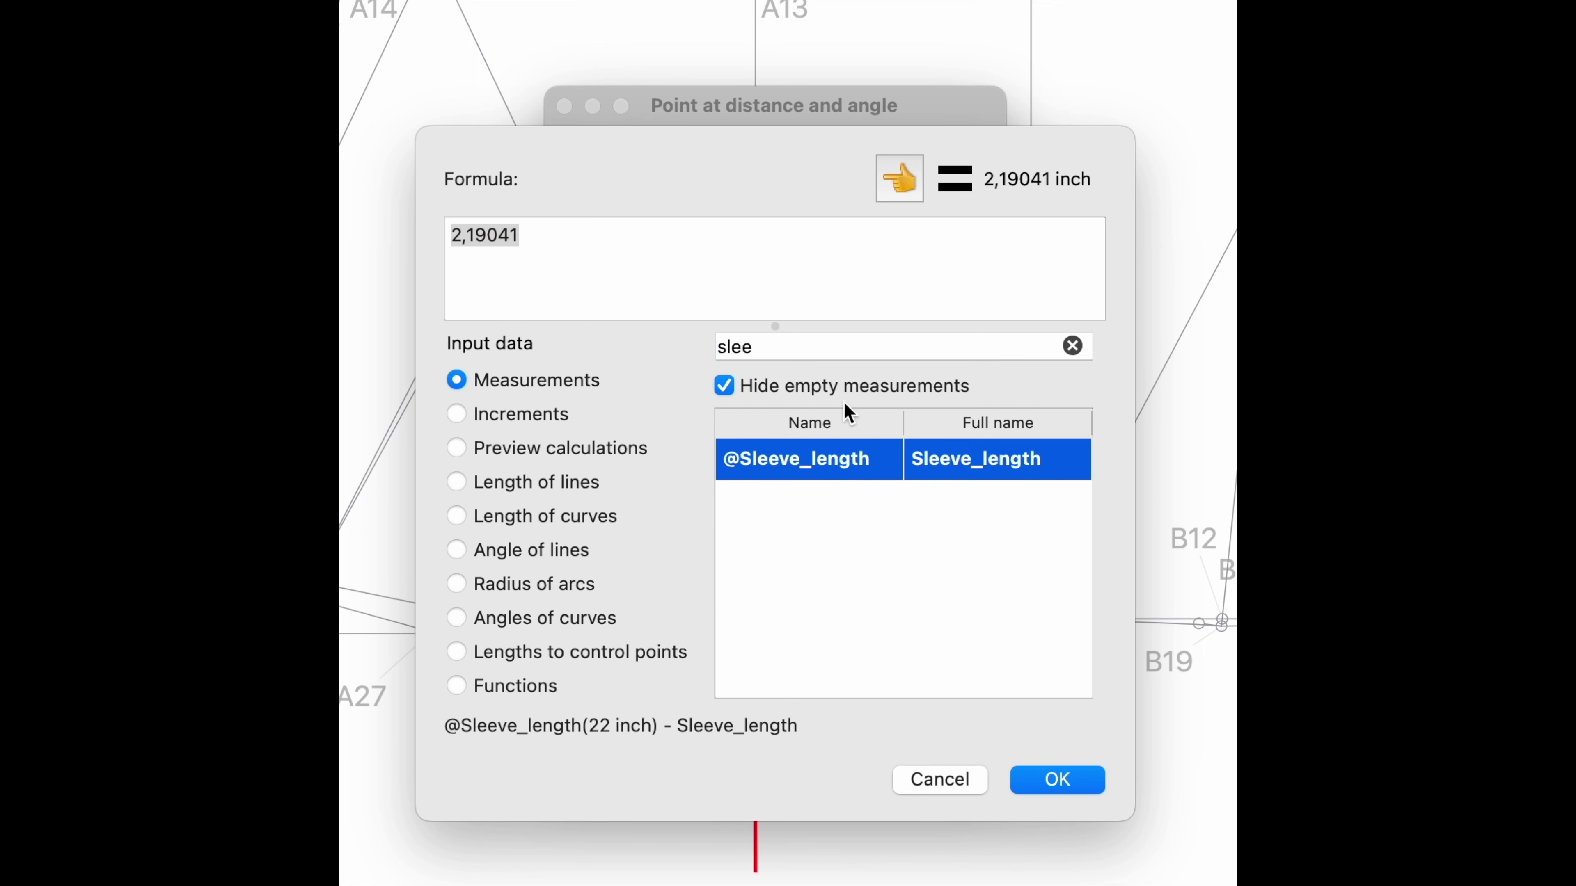
pyautogui.click(911, 179)
pyautogui.click(1034, 779)
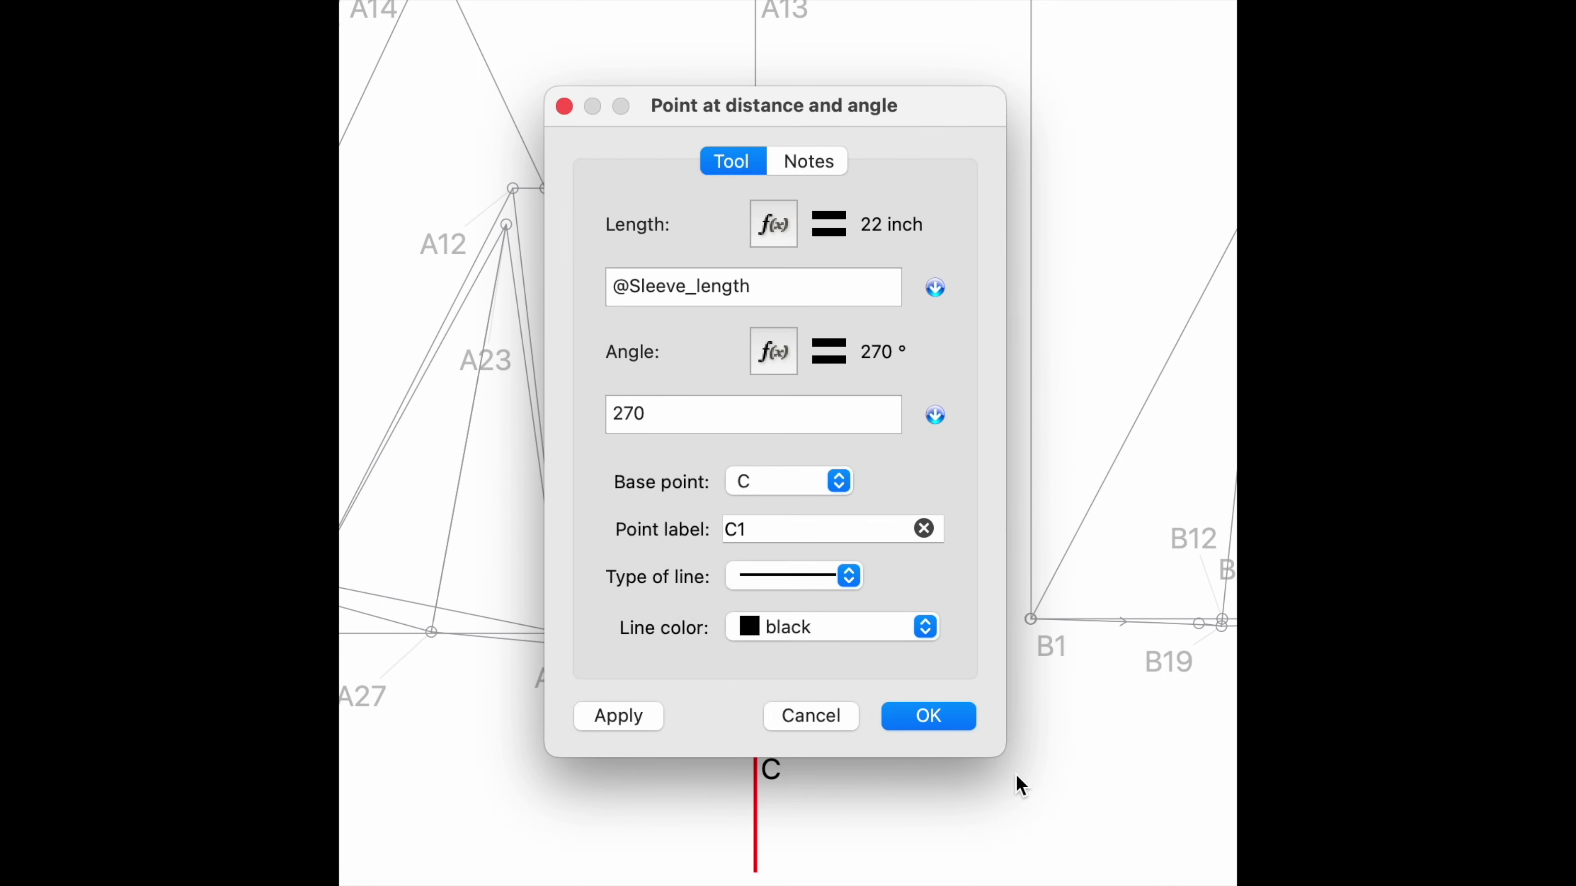
pyautogui.press('Return')
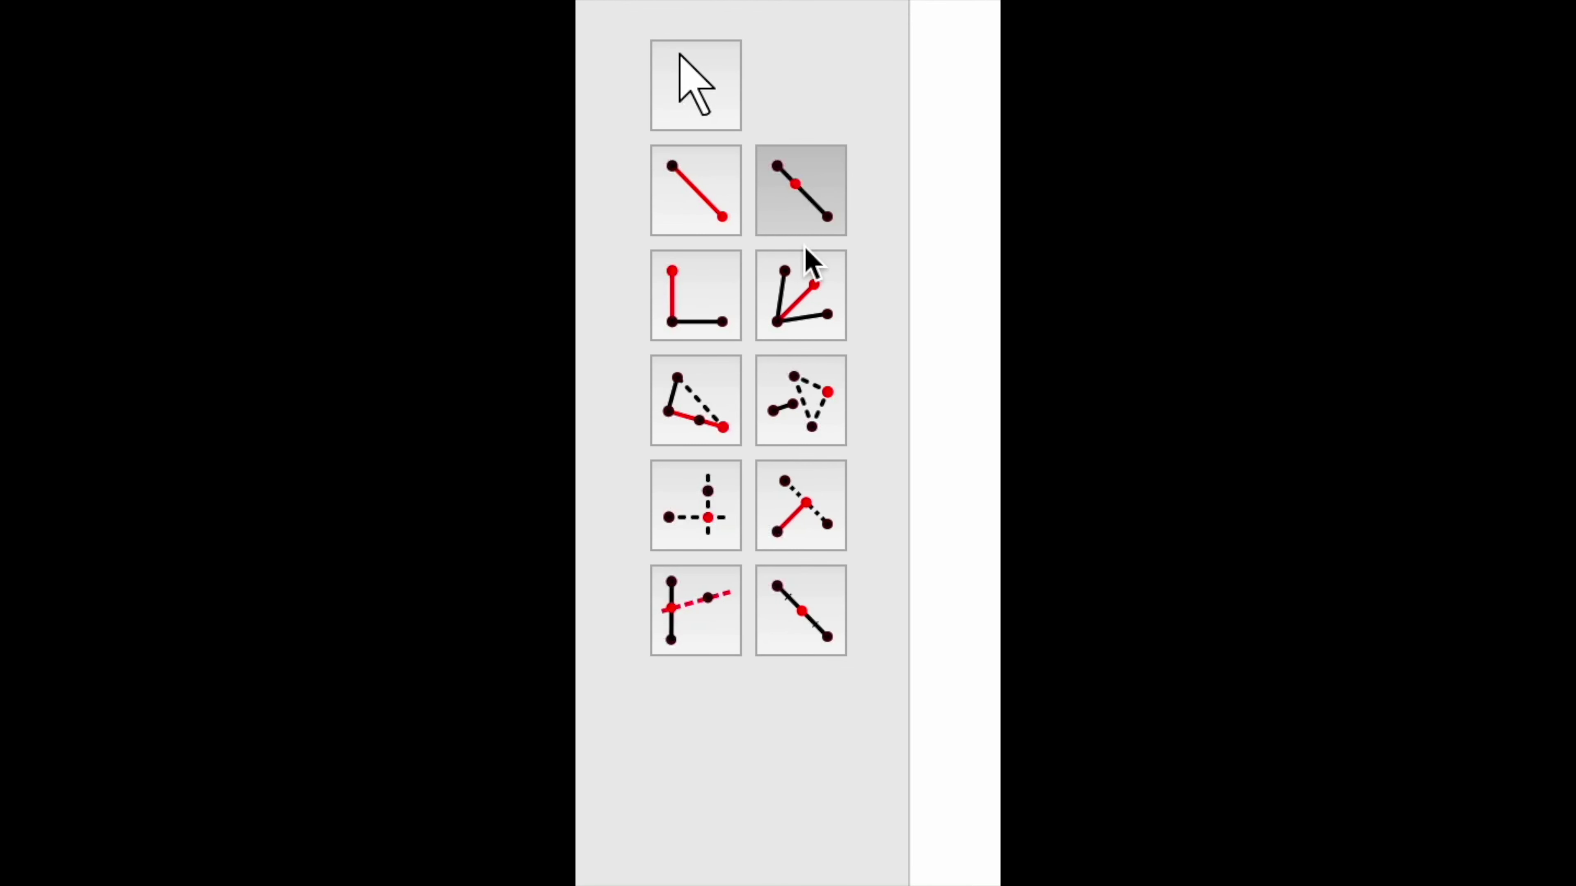
pyautogui.click(804, 220)
pyautogui.click(746, 236)
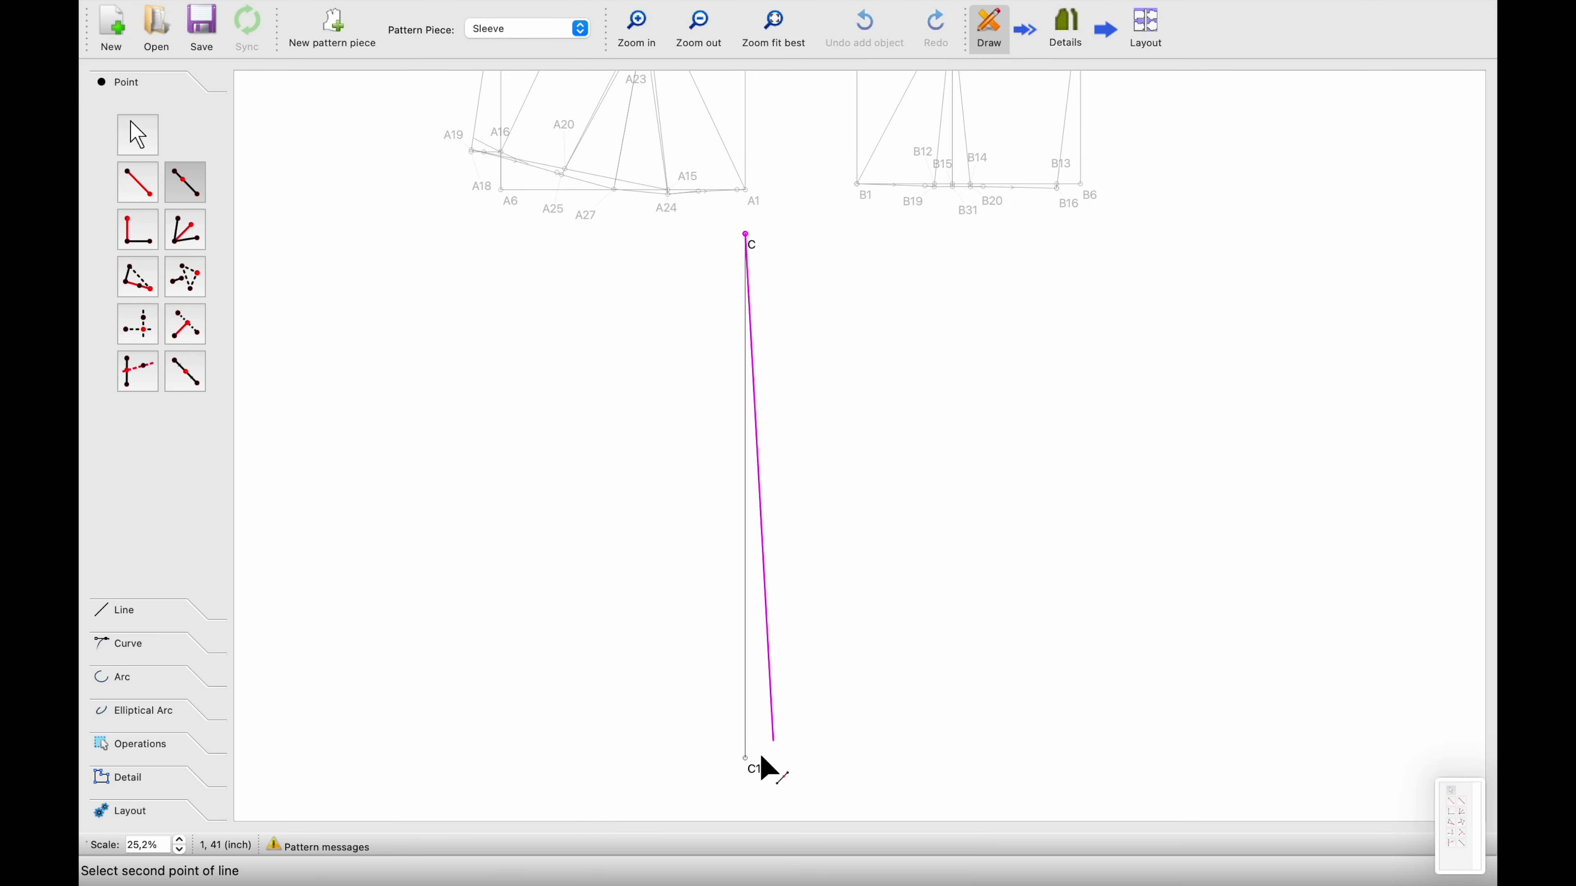
pyautogui.click(748, 760)
pyautogui.click(762, 472)
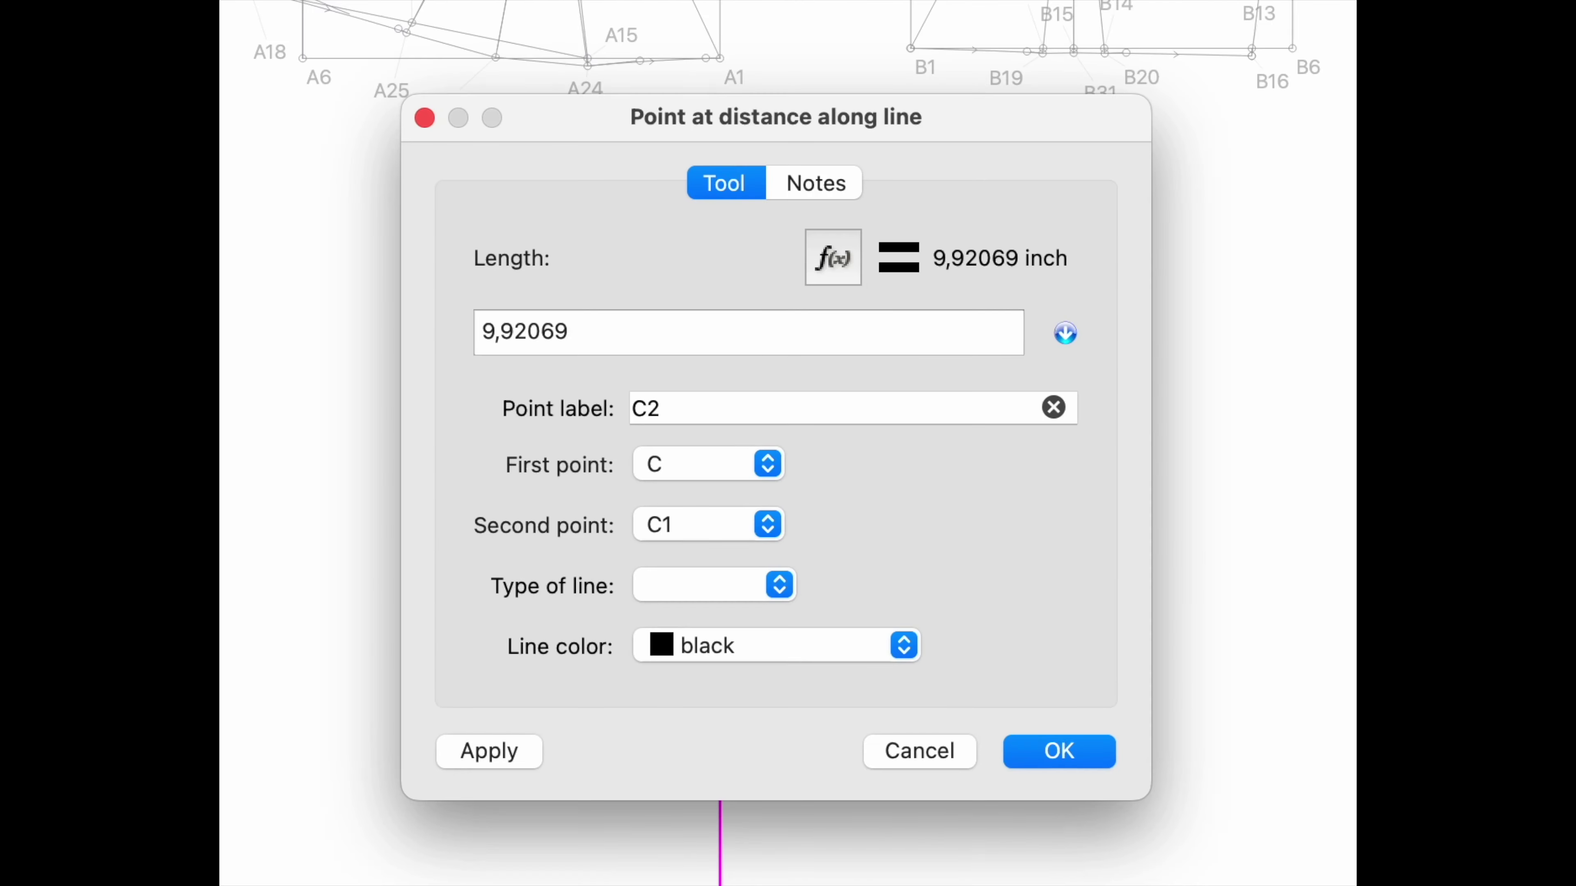
pyautogui.click(829, 257)
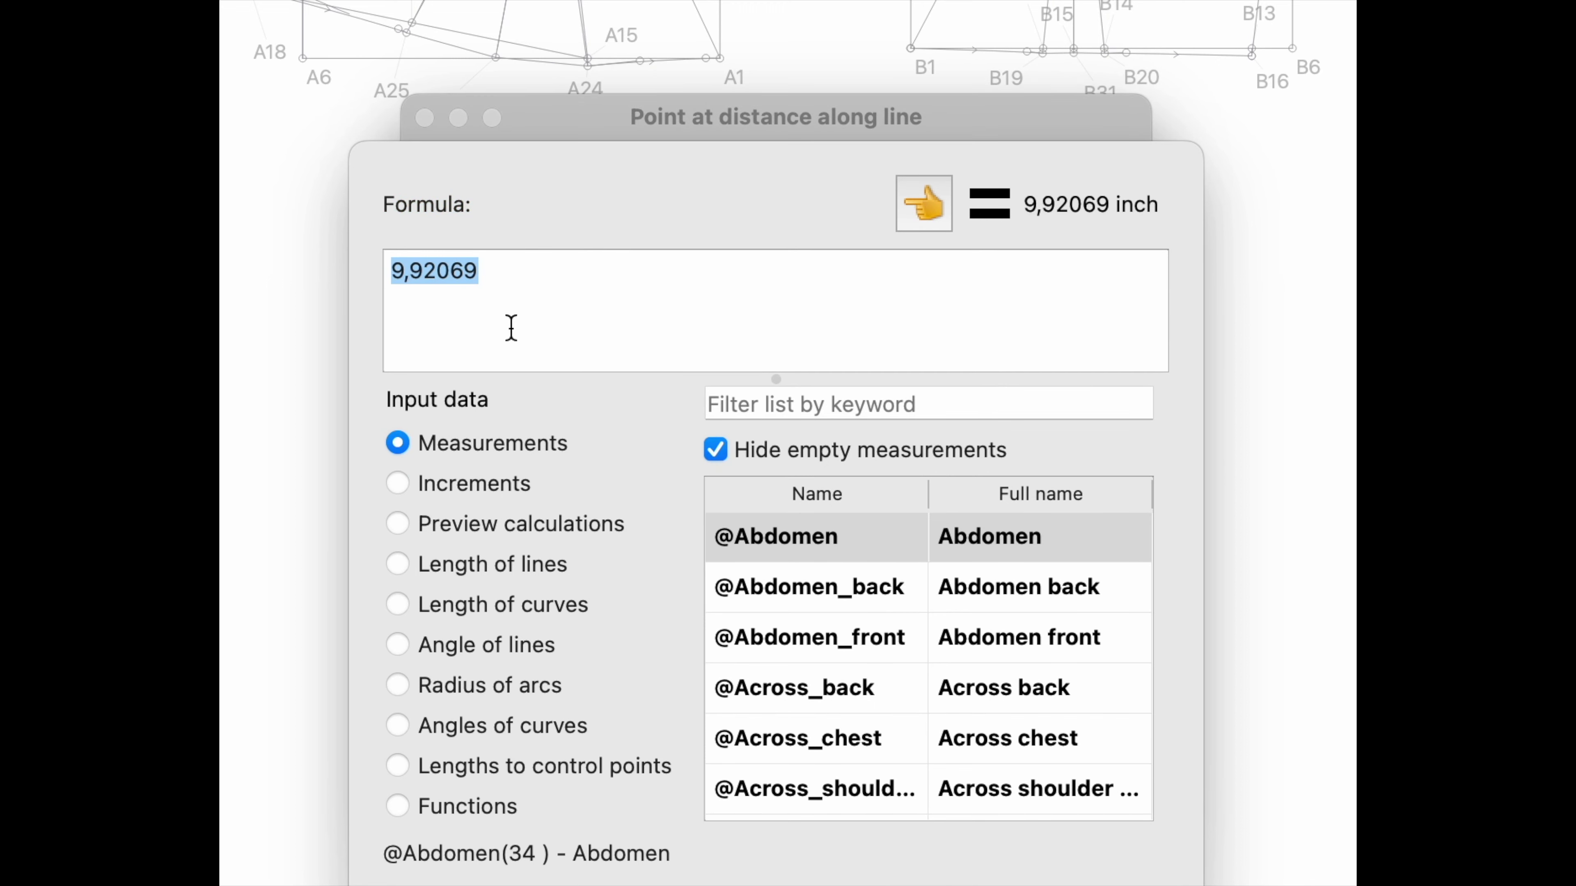
pyautogui.click(815, 397)
pyautogui.write('ca')
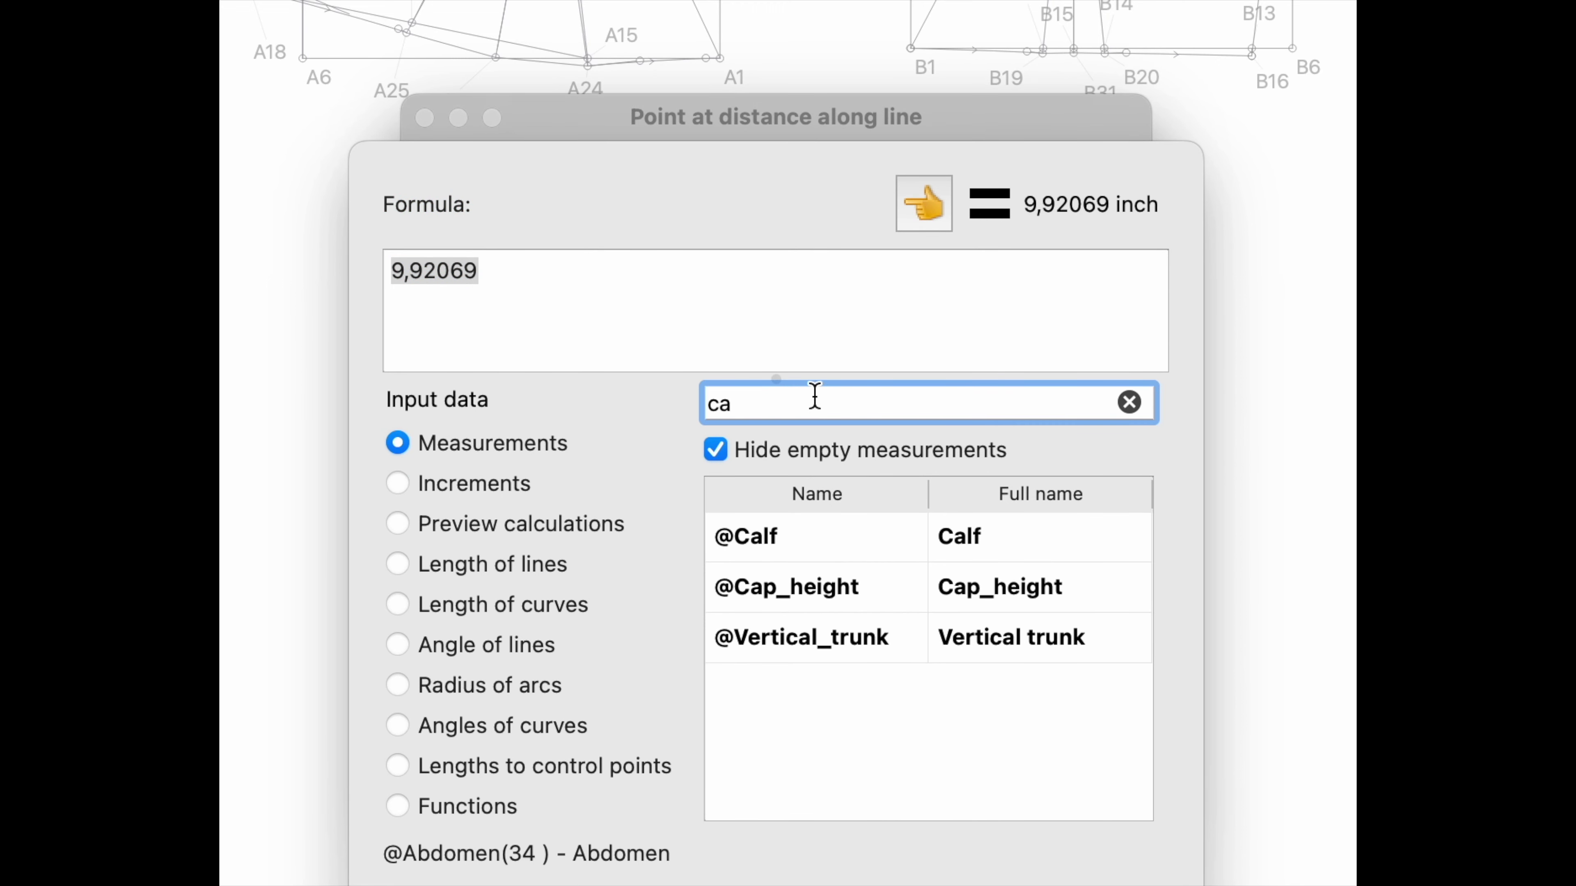
pyautogui.click(809, 591)
pyautogui.click(930, 197)
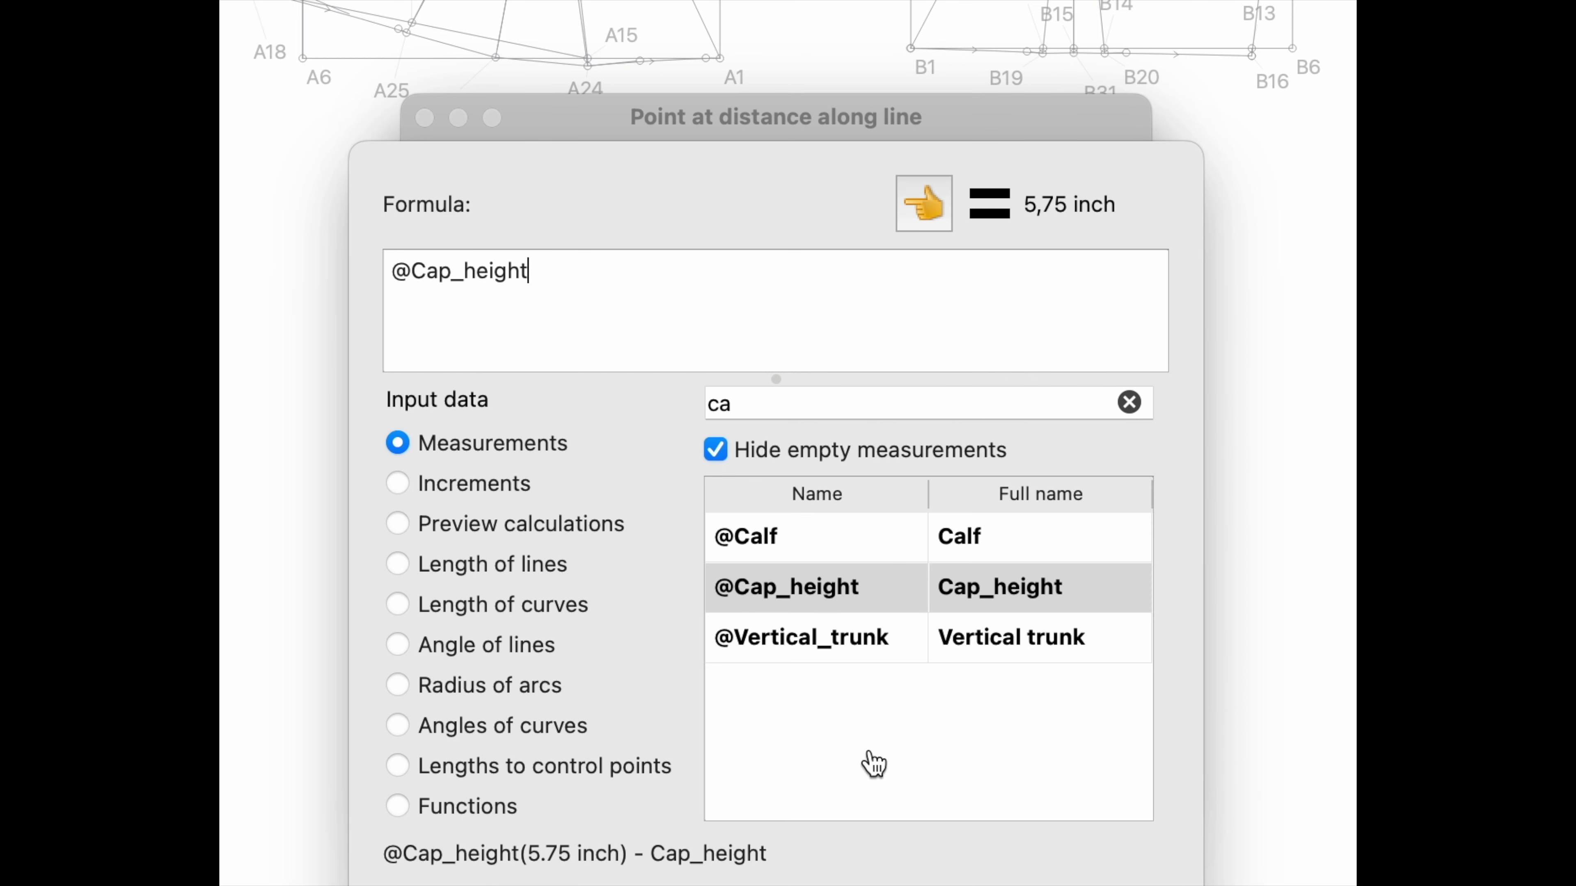
pyautogui.click(1110, 881)
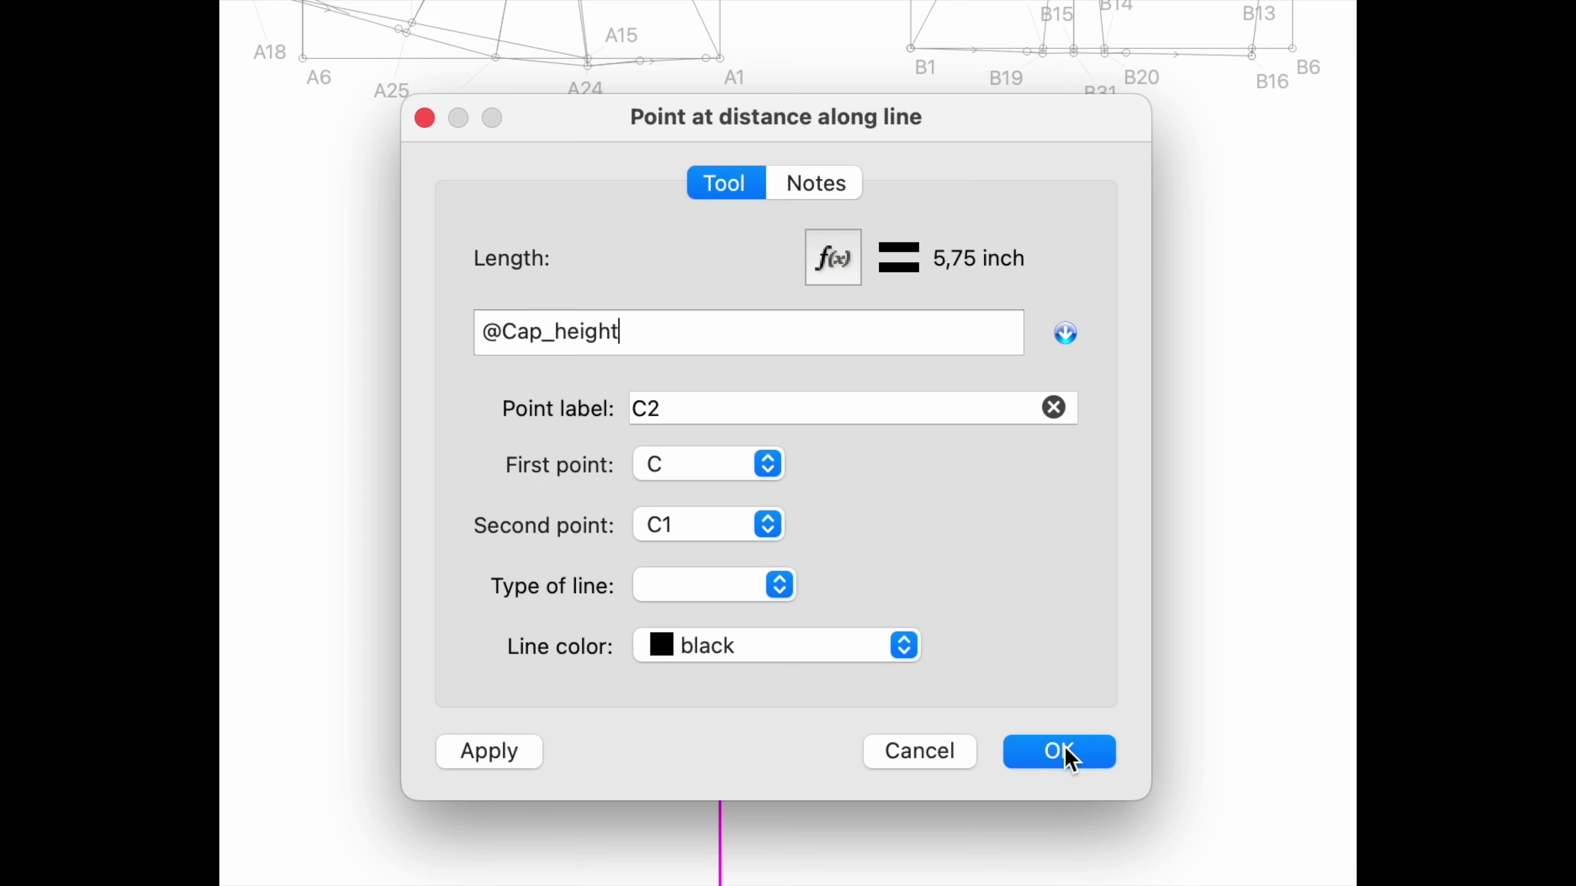
pyautogui.click(1060, 751)
pyautogui.scroll(2, 586, 591)
pyautogui.scroll(-2, 585, 591)
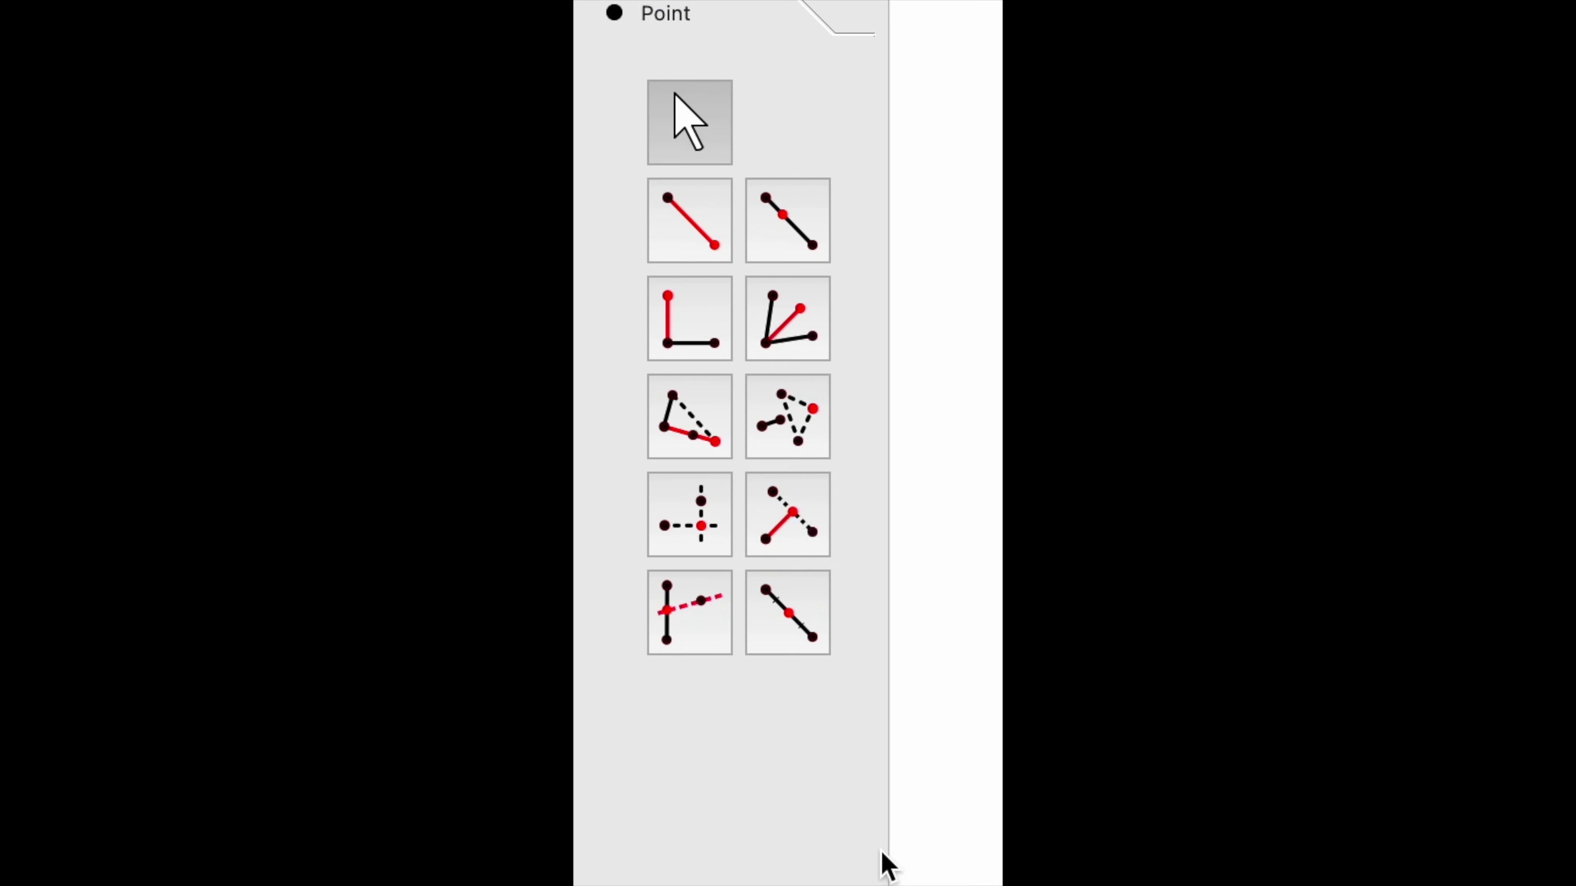
pyautogui.click(809, 635)
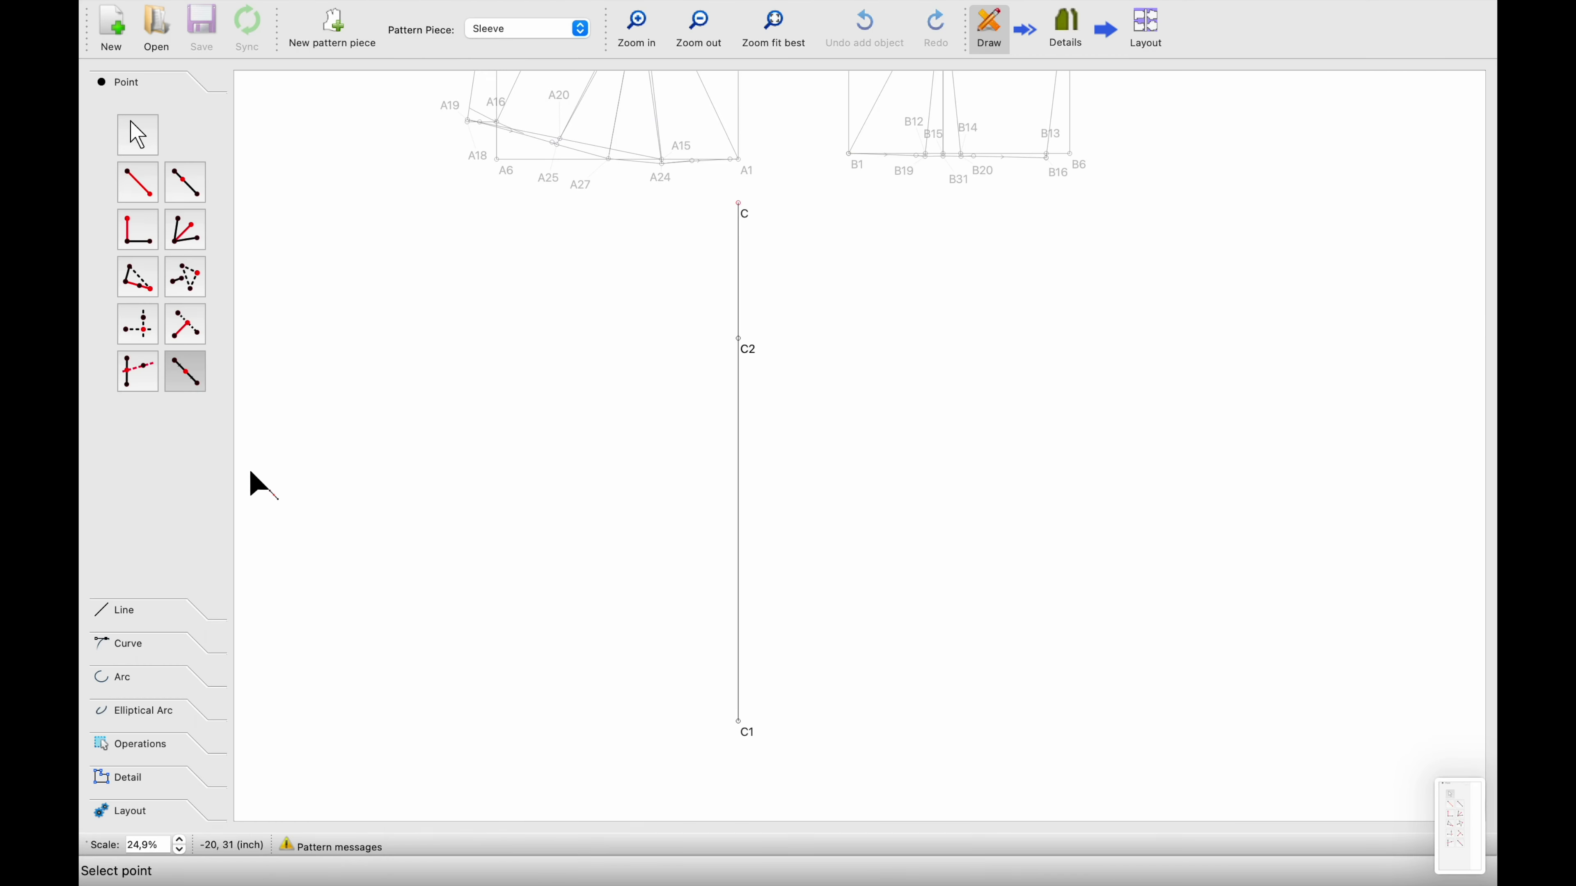
# Add midpoint C3 between C2 and C1
pyautogui.click(744, 348)
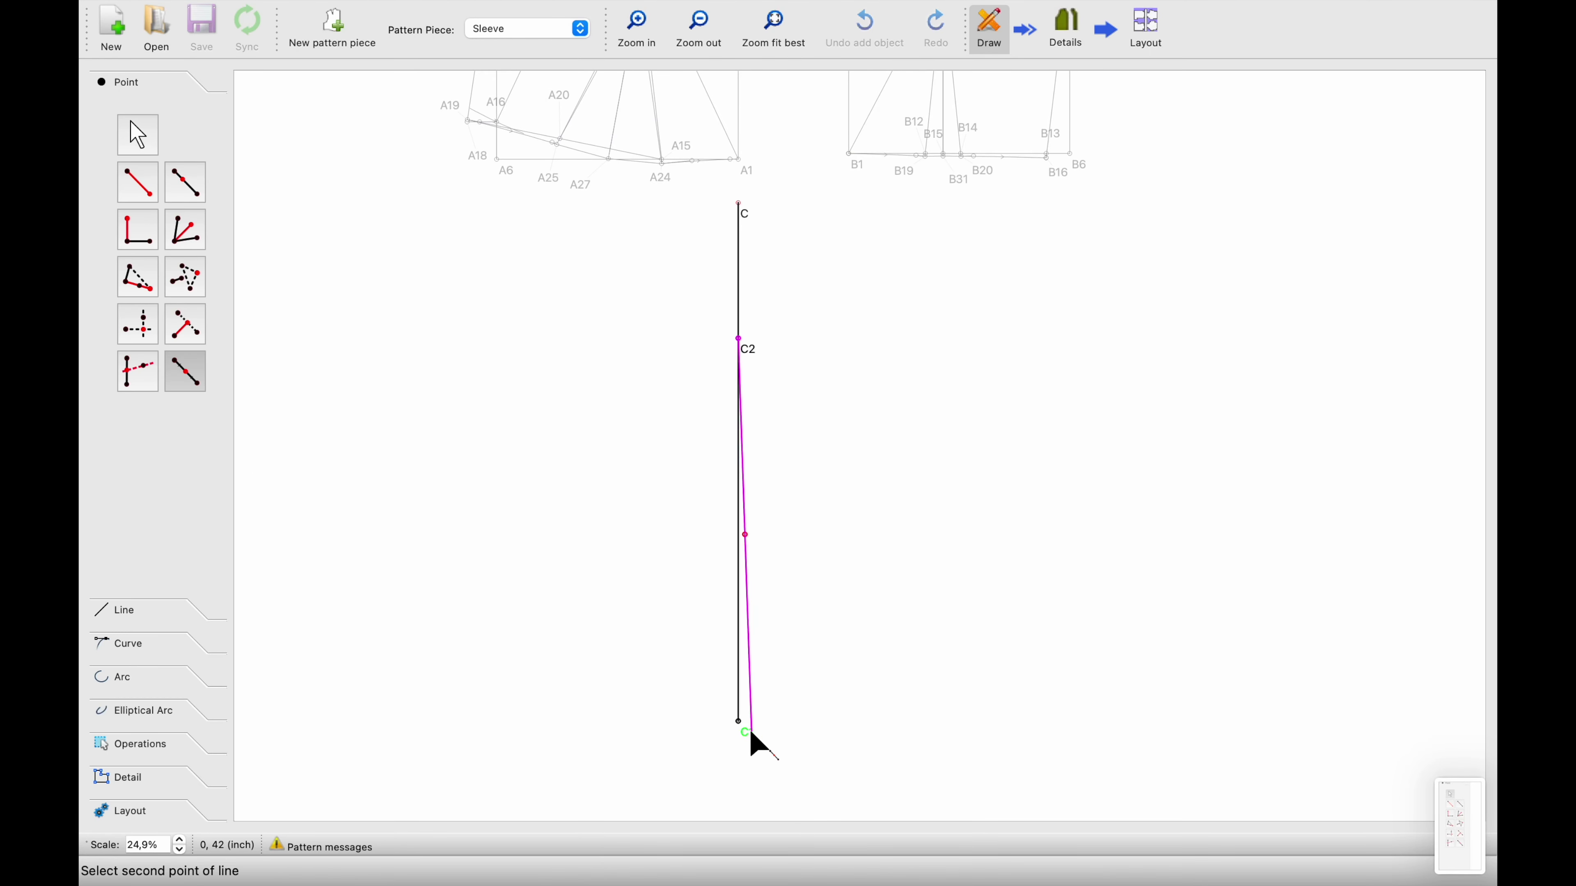
pyautogui.click(742, 724)
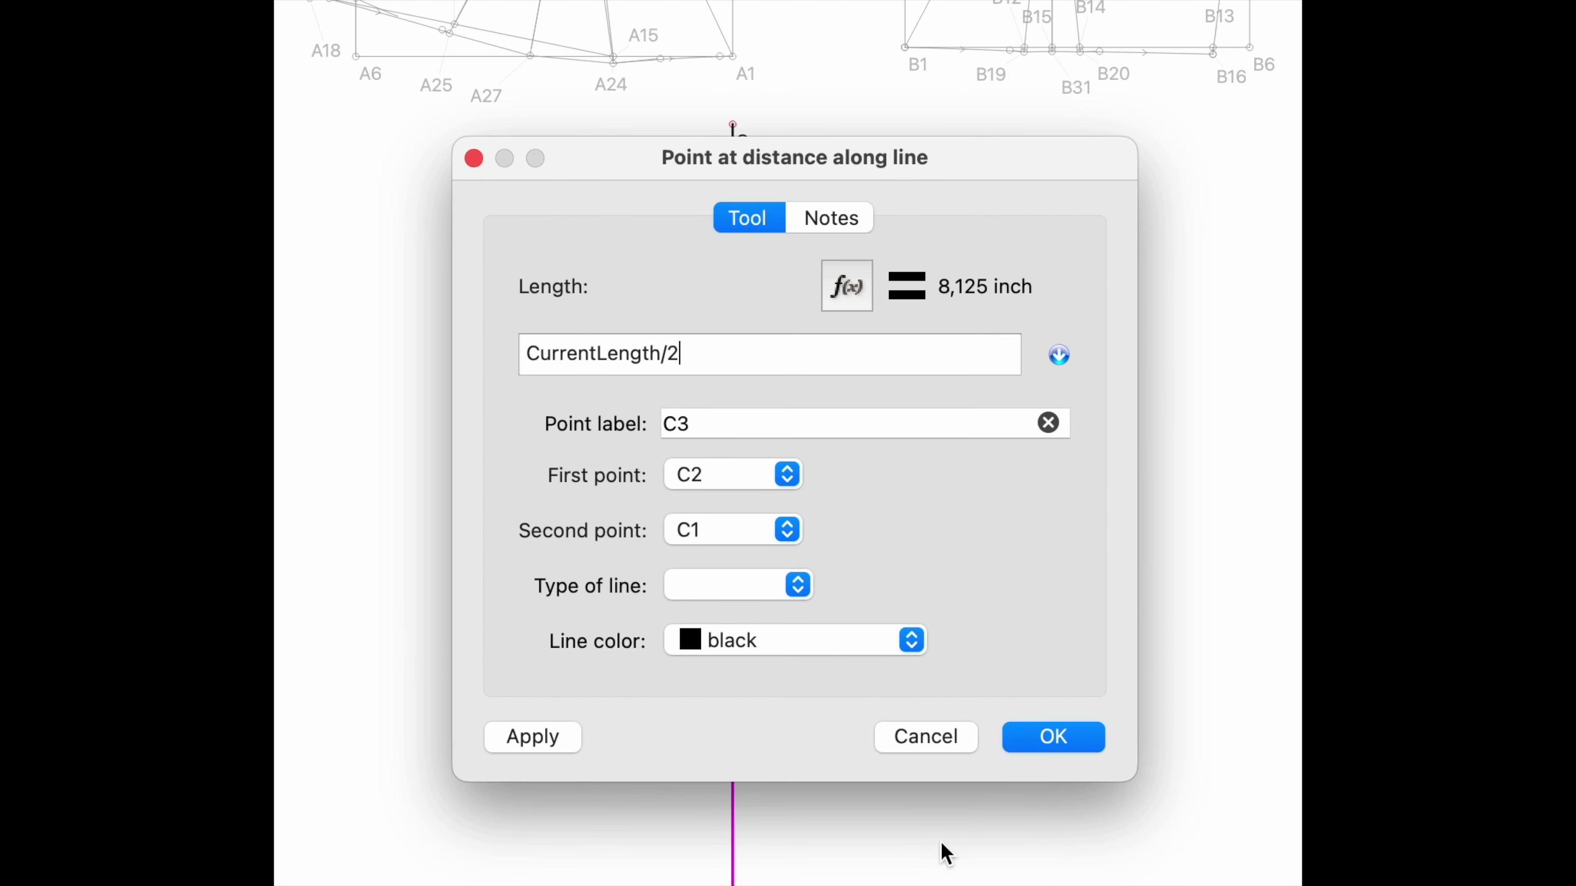
pyautogui.click(1055, 745)
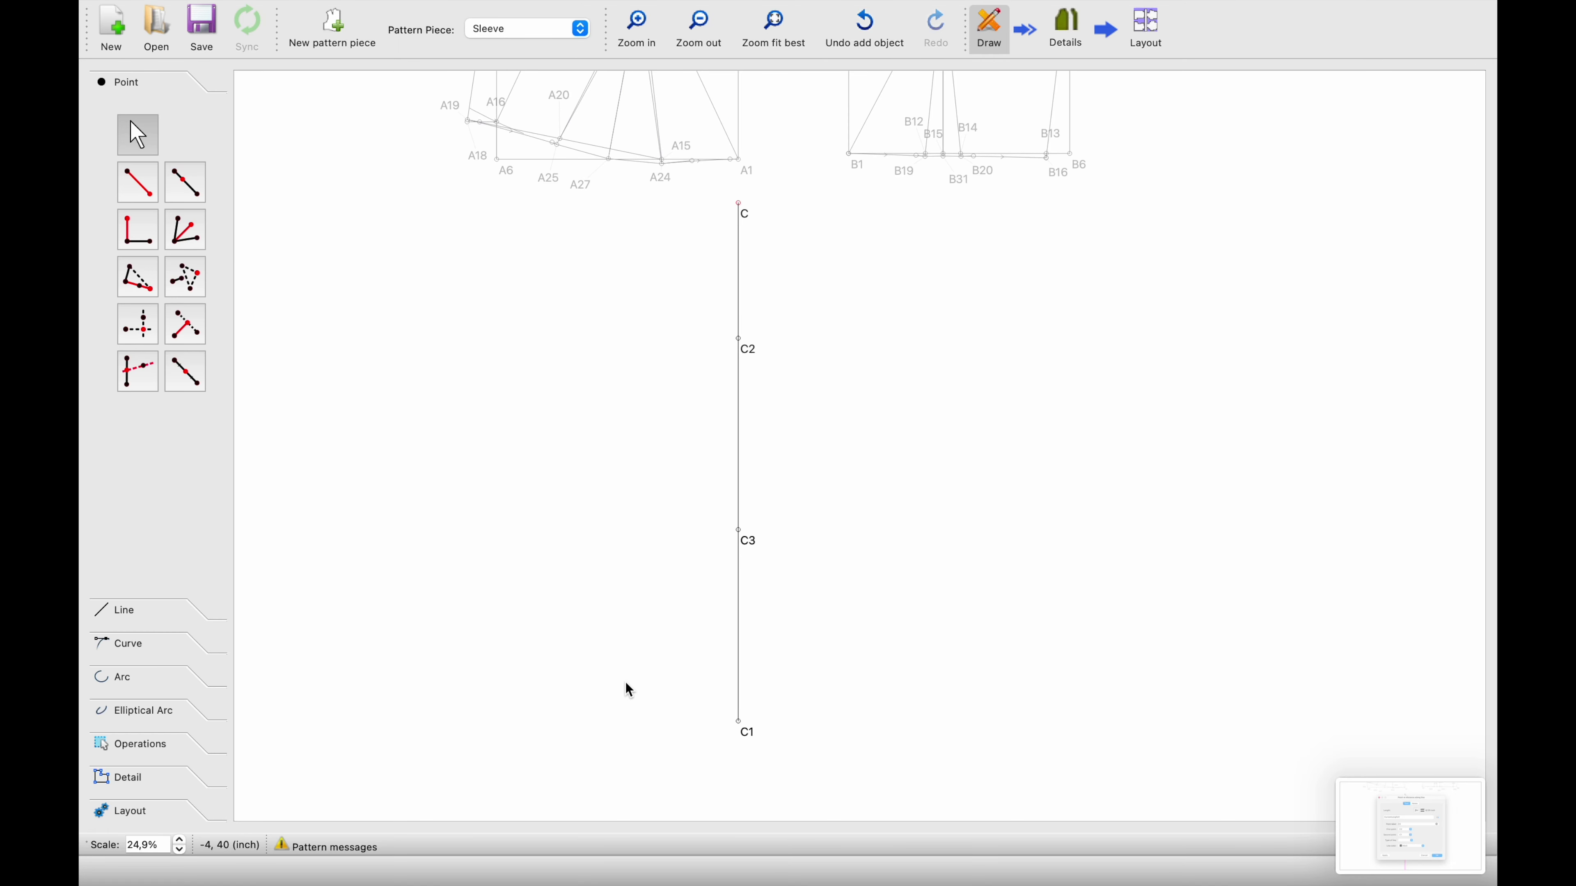
# Add point C4 3/4 inch from C3 toward C2, with the note Elbow
pyautogui.click(187, 186)
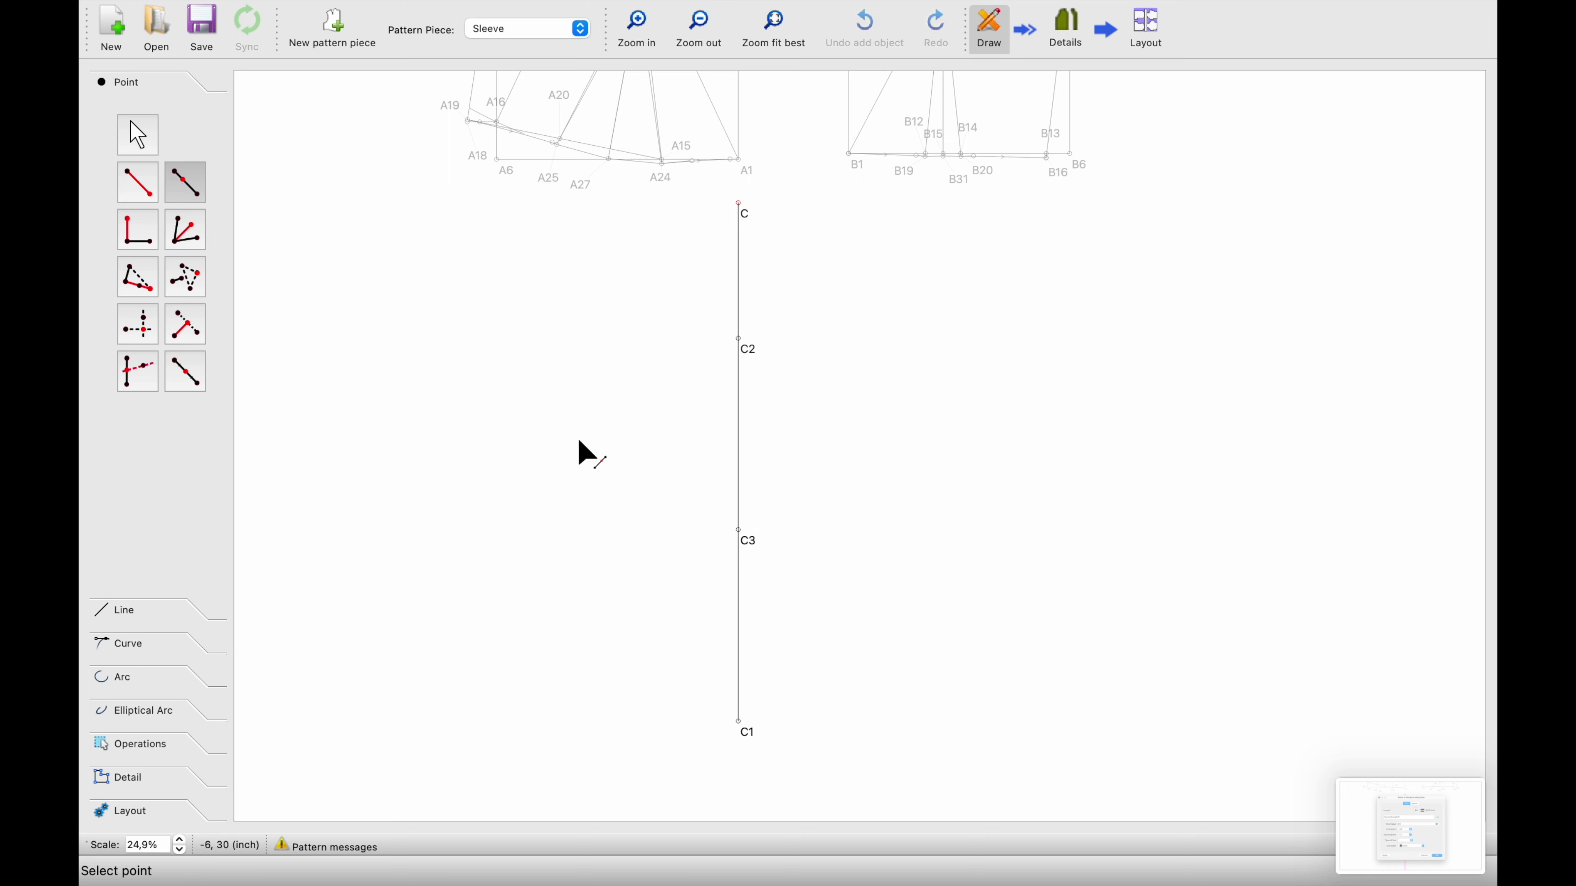
pyautogui.keyDown('ctrl'); pyautogui.scroll(1, 694, 539); pyautogui.keyUp('ctrl')
pyautogui.click(762, 544)
pyautogui.click(757, 304)
pyautogui.click(753, 473)
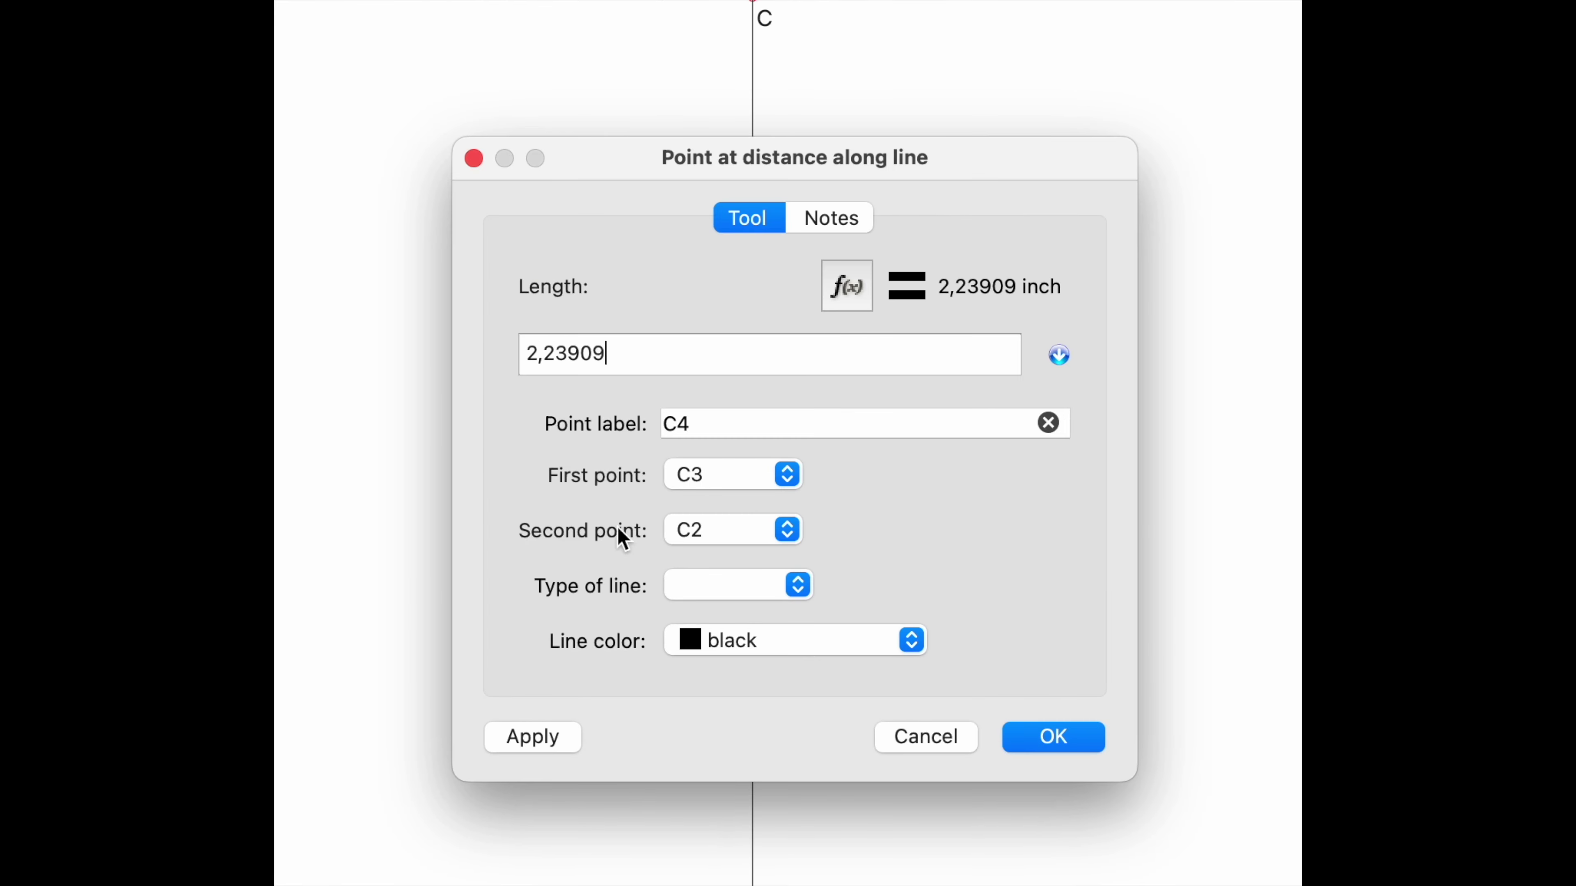
pyautogui.press('BackSpace')
pyautogui.press('BackSpace')
pyautogui.press('BackSpace')
pyautogui.press('BackSpace')
pyautogui.press('BackSpace')
pyautogui.press('BackSpace')
pyautogui.press('BackSpace')
pyautogui.write('3/4')
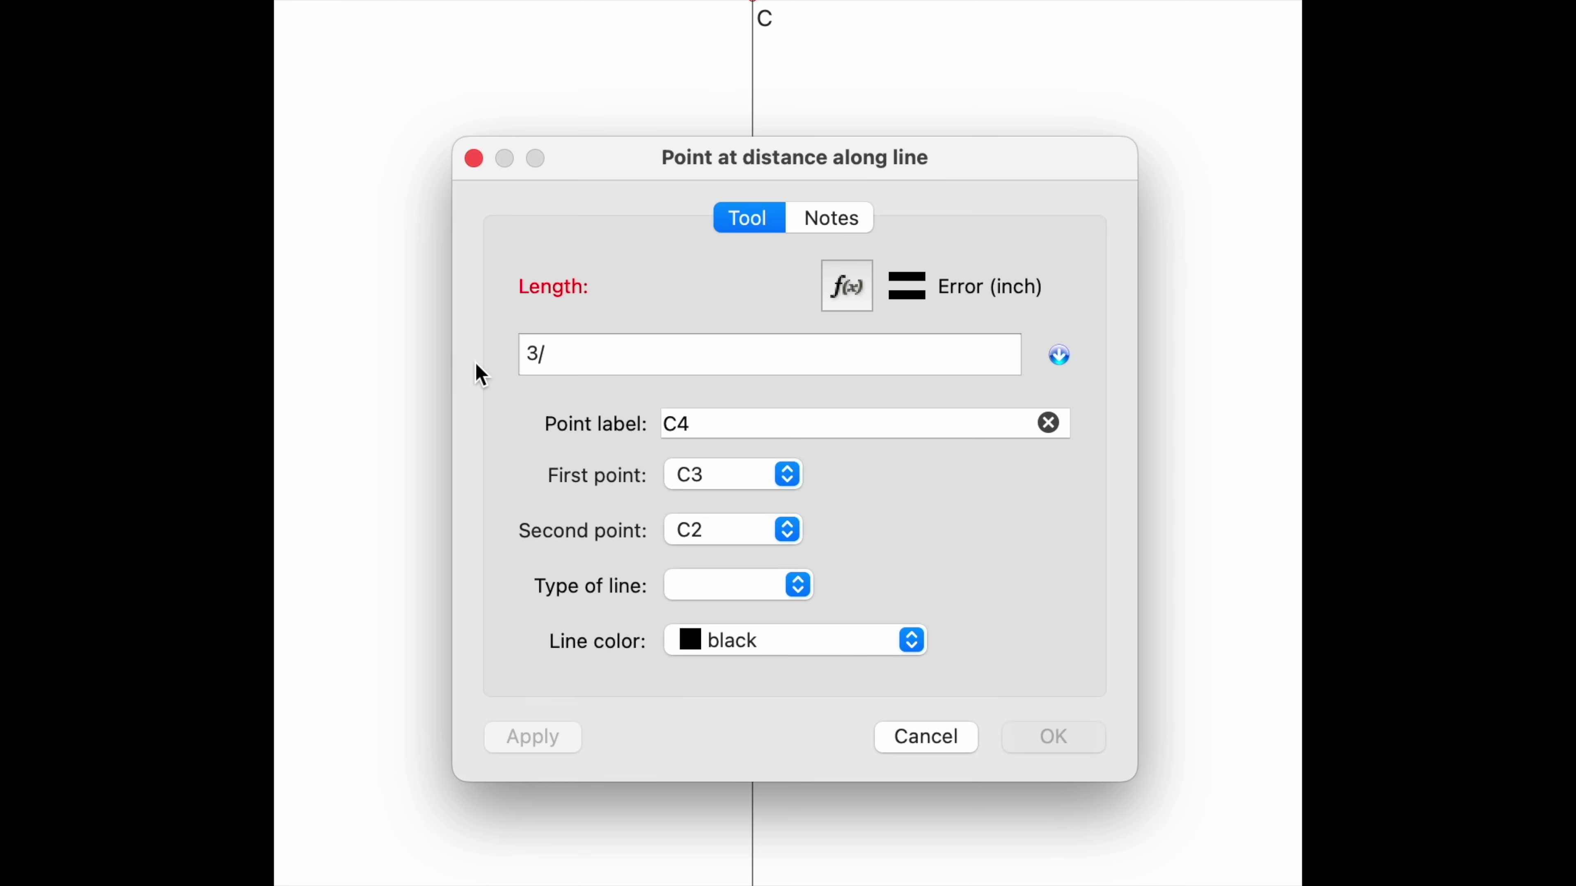
pyautogui.click(828, 217)
pyautogui.write('Elbow')
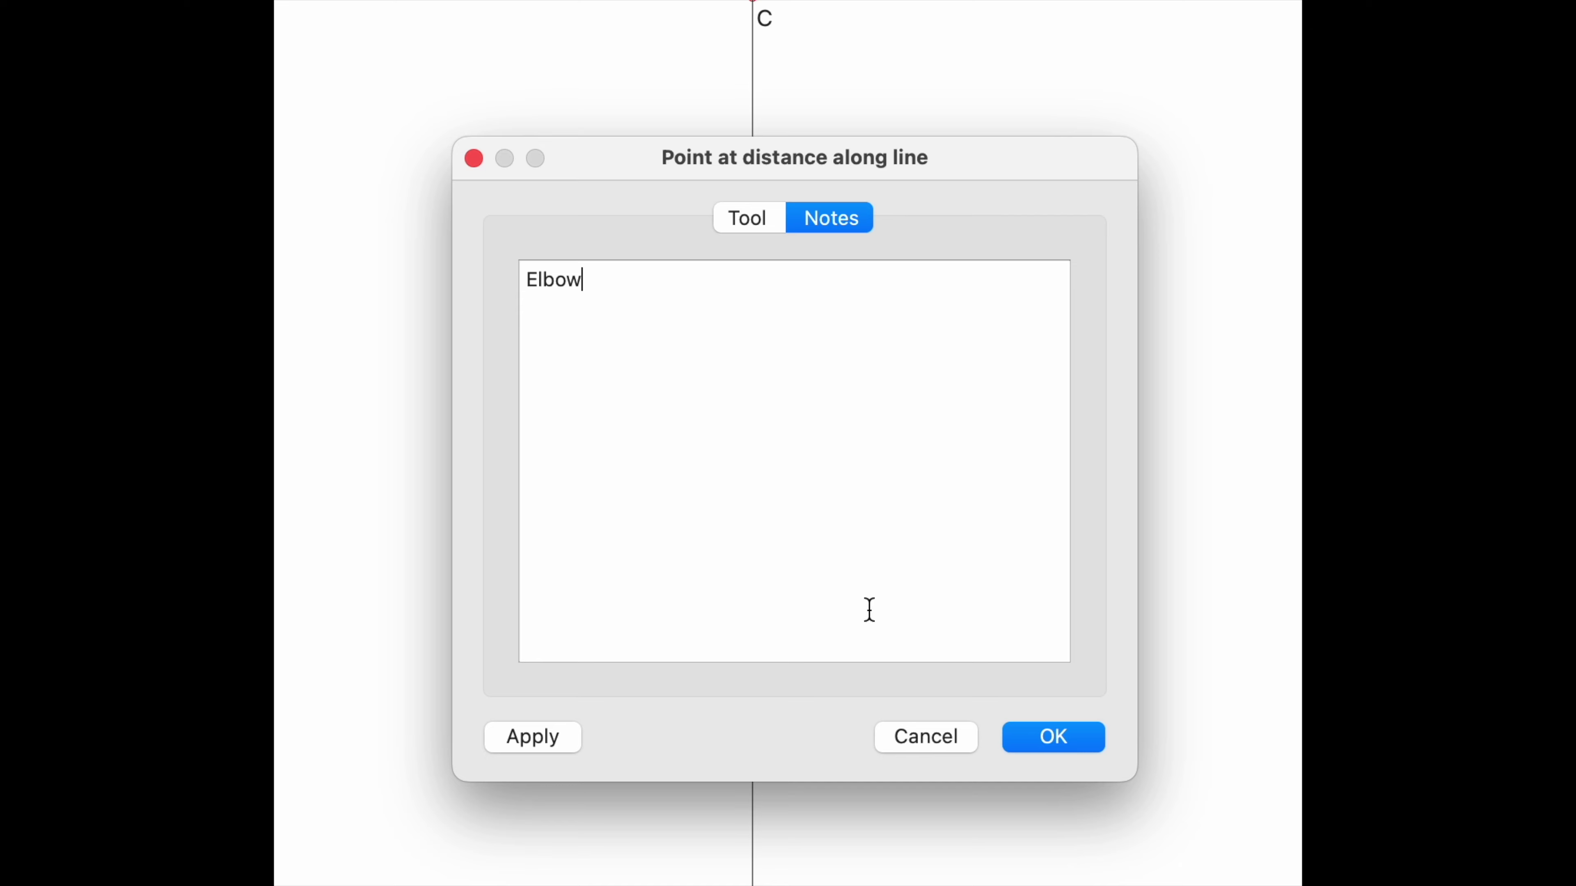
pyautogui.click(1058, 740)
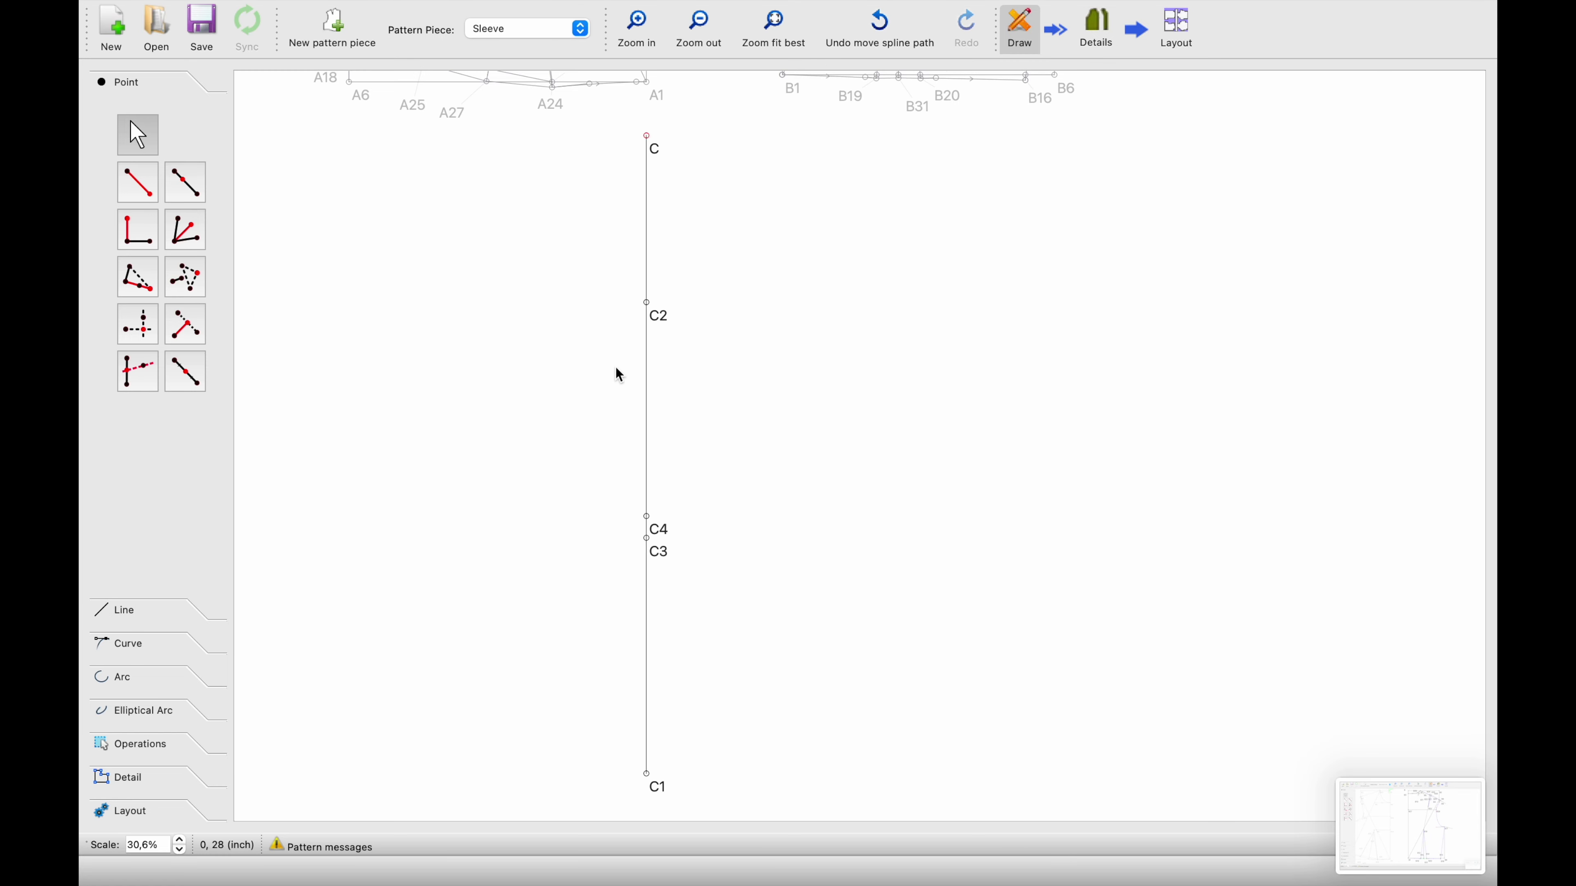
pyautogui.click(138, 182)
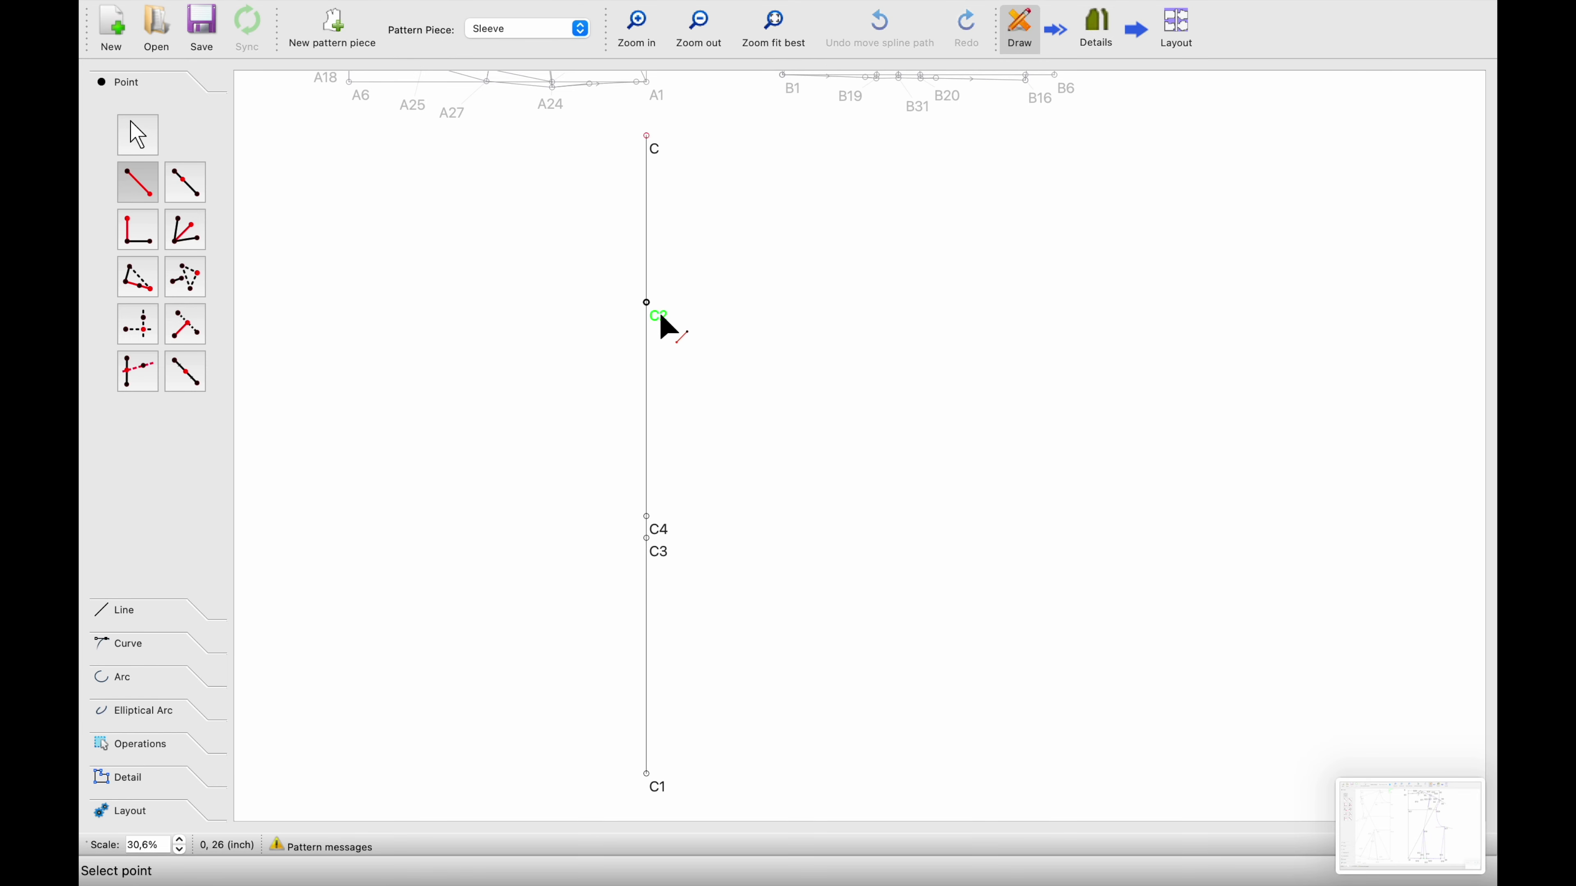
pyautogui.click(649, 306)
pyautogui.click(495, 304)
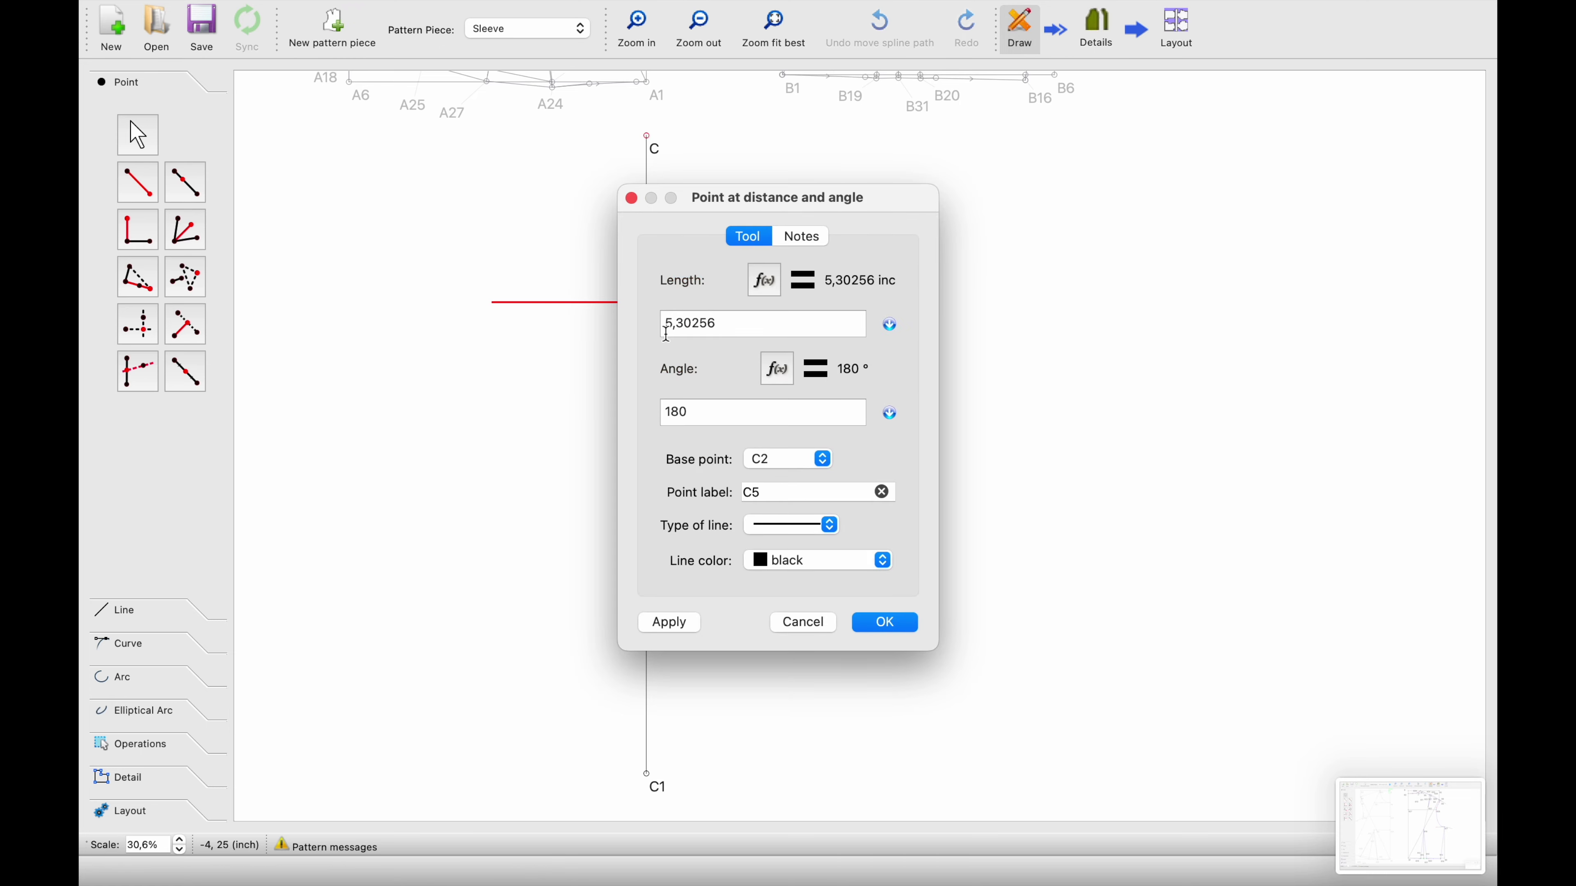
pyautogui.click(762, 281)
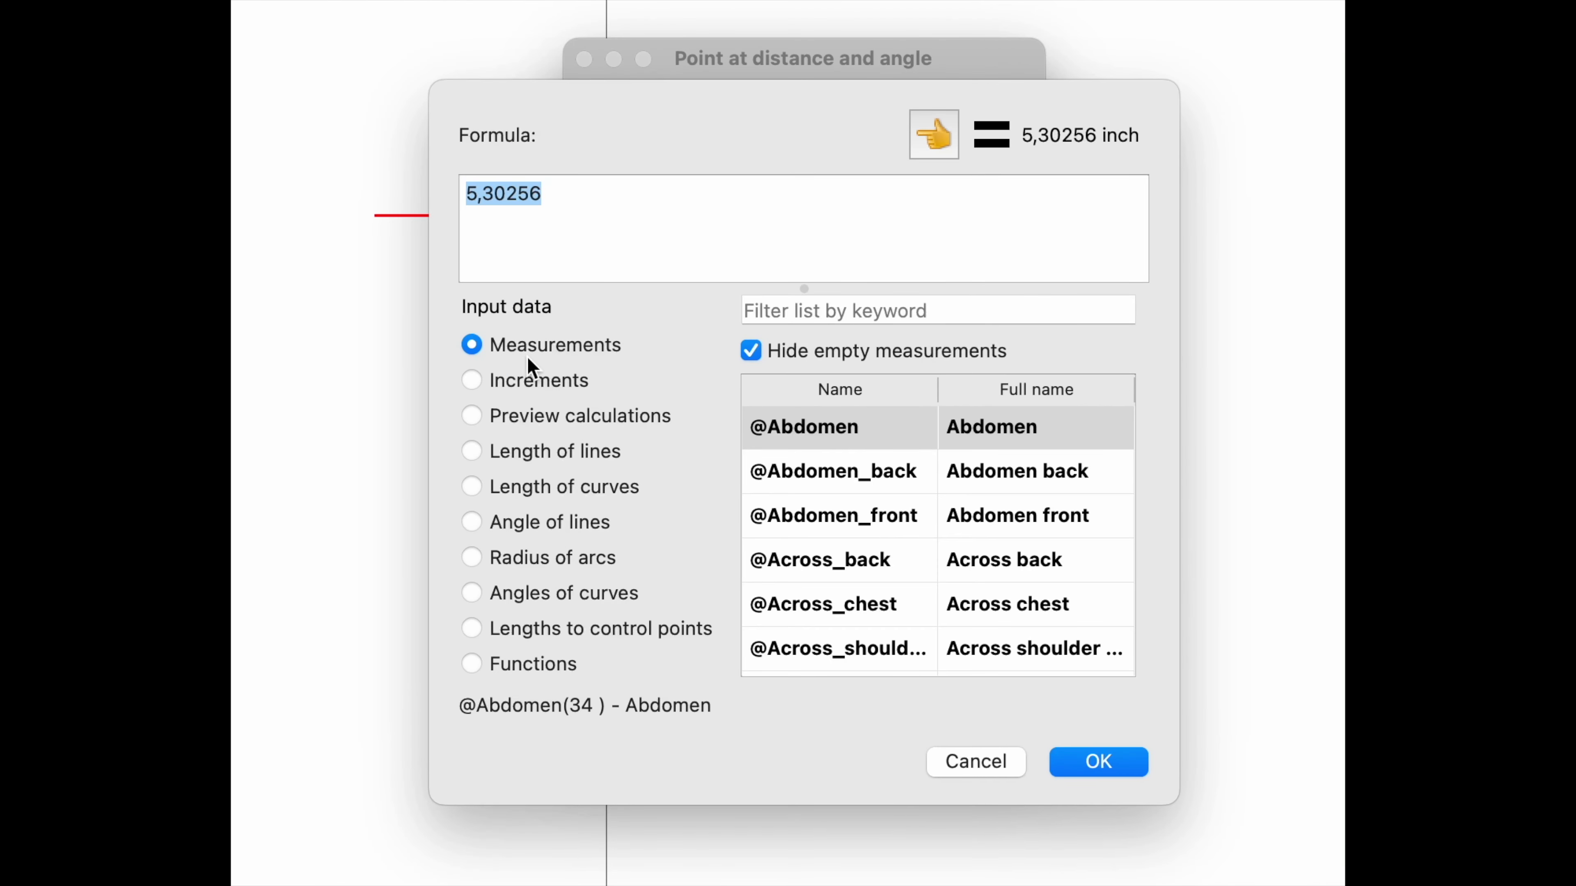
pyautogui.click(788, 310)
pyautogui.write('bice')
pyautogui.click(834, 439)
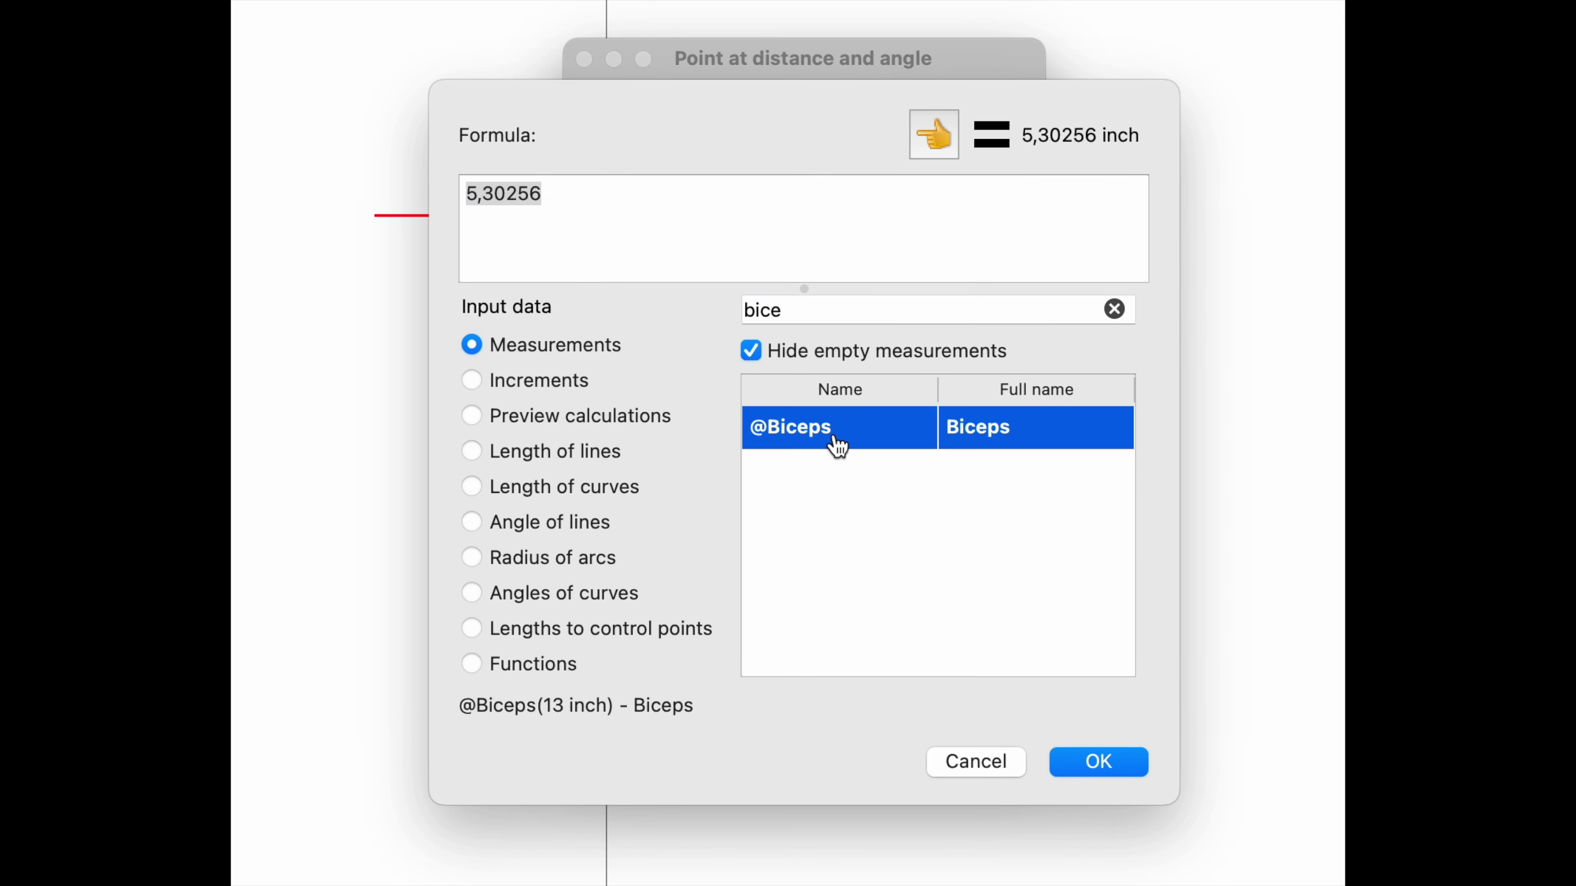
pyautogui.click(941, 142)
pyautogui.write("'")
pyautogui.press('BackSpace')
pyautogui.write('/2')
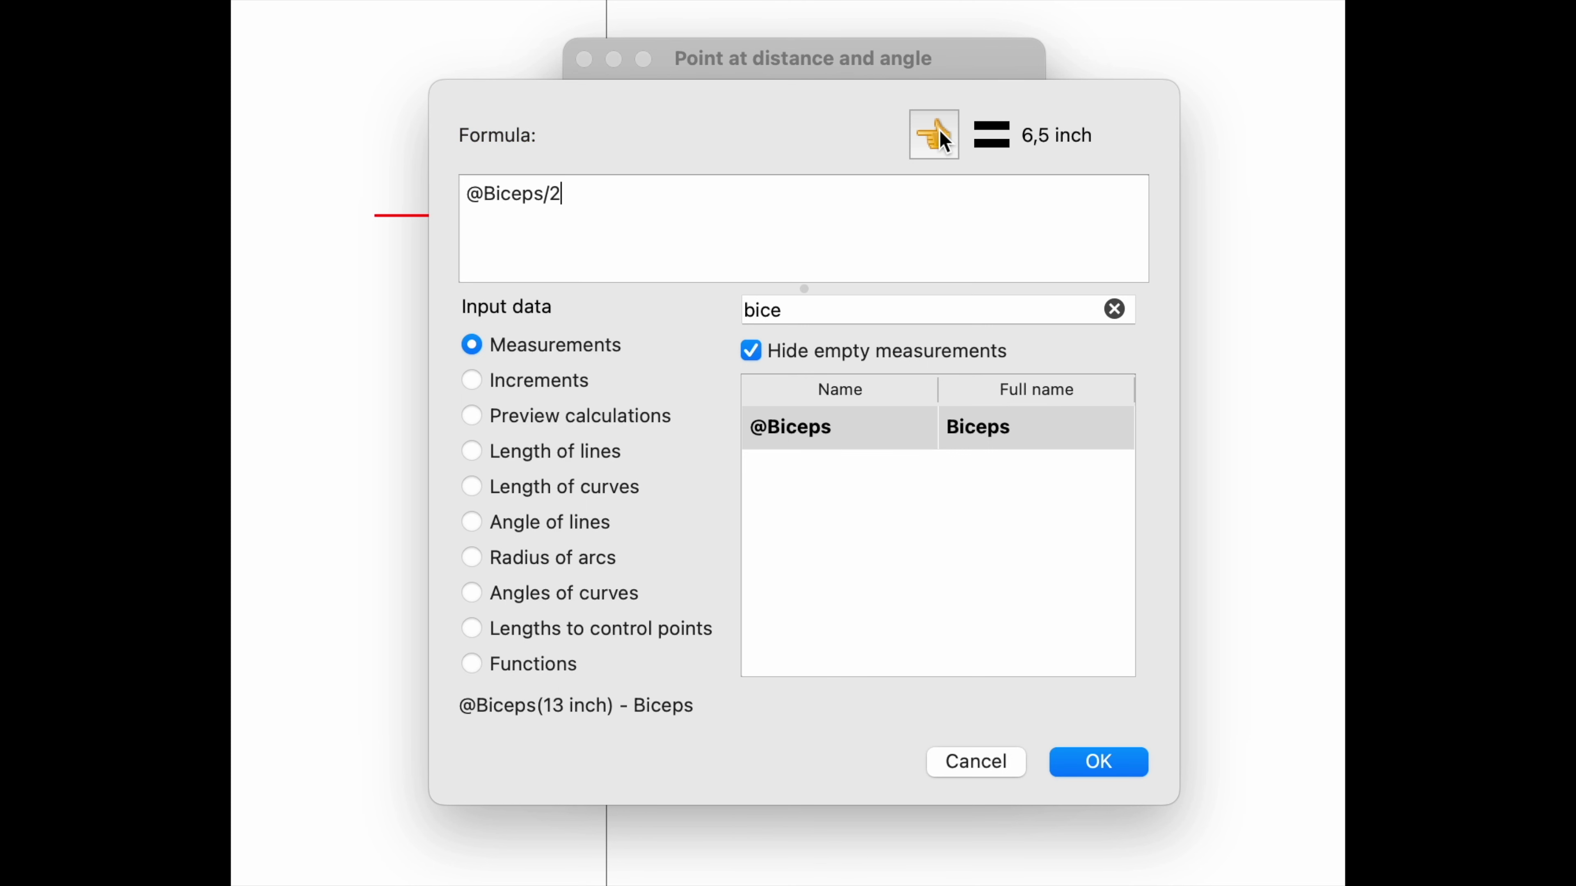
pyautogui.press('Return')
pyautogui.click(1110, 764)
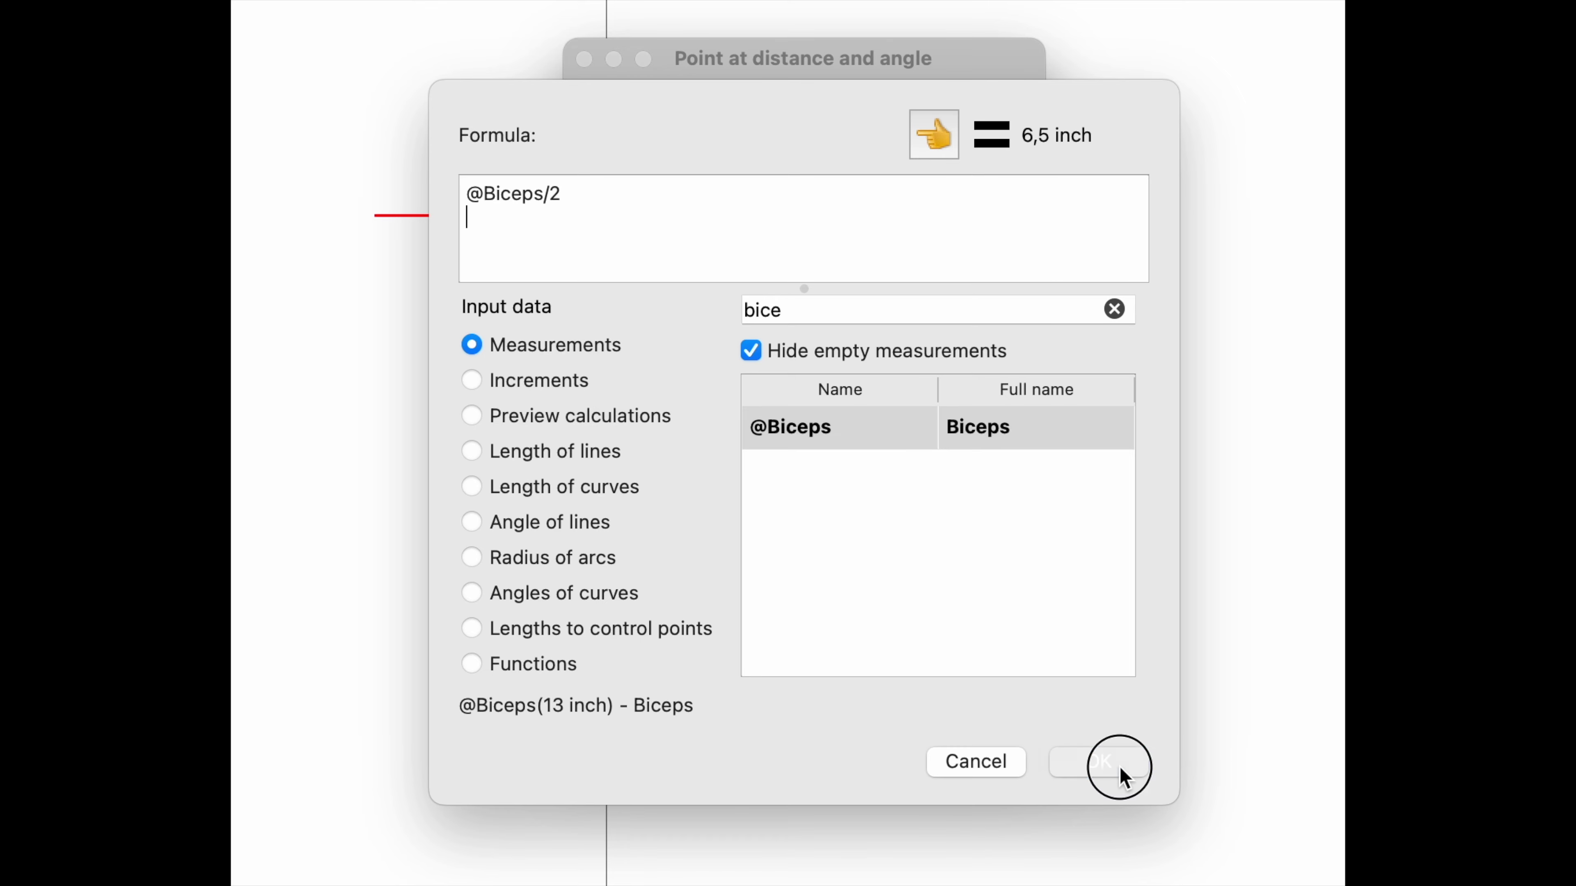
pyautogui.click(969, 696)
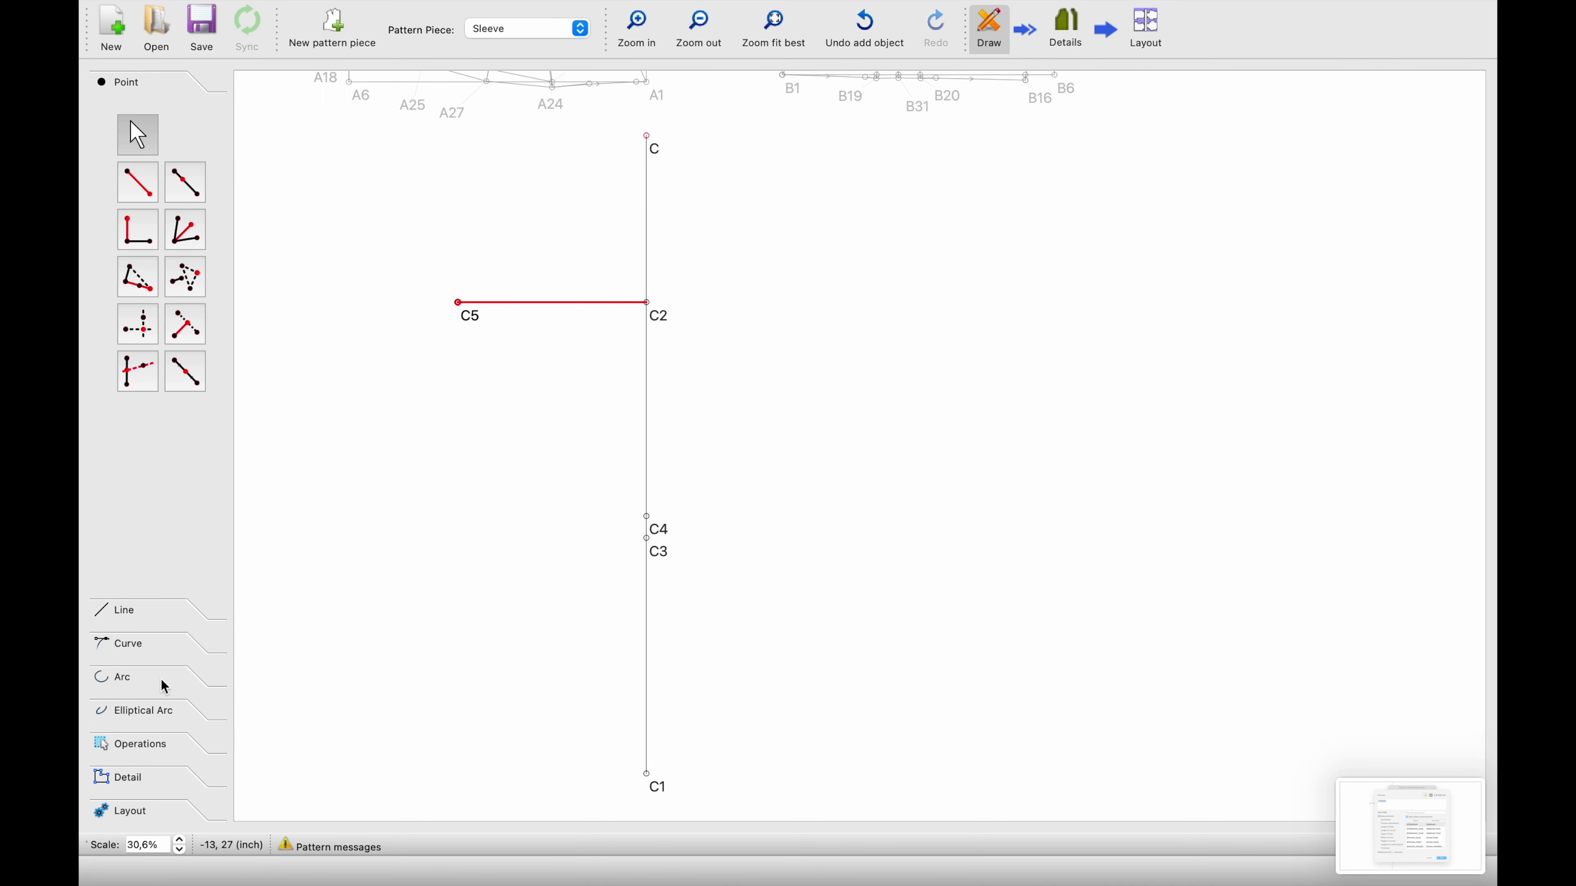
pyautogui.click(159, 747)
# Mirror C5 across the vertical axis through C2 to create point C5c1
pyautogui.click(189, 398)
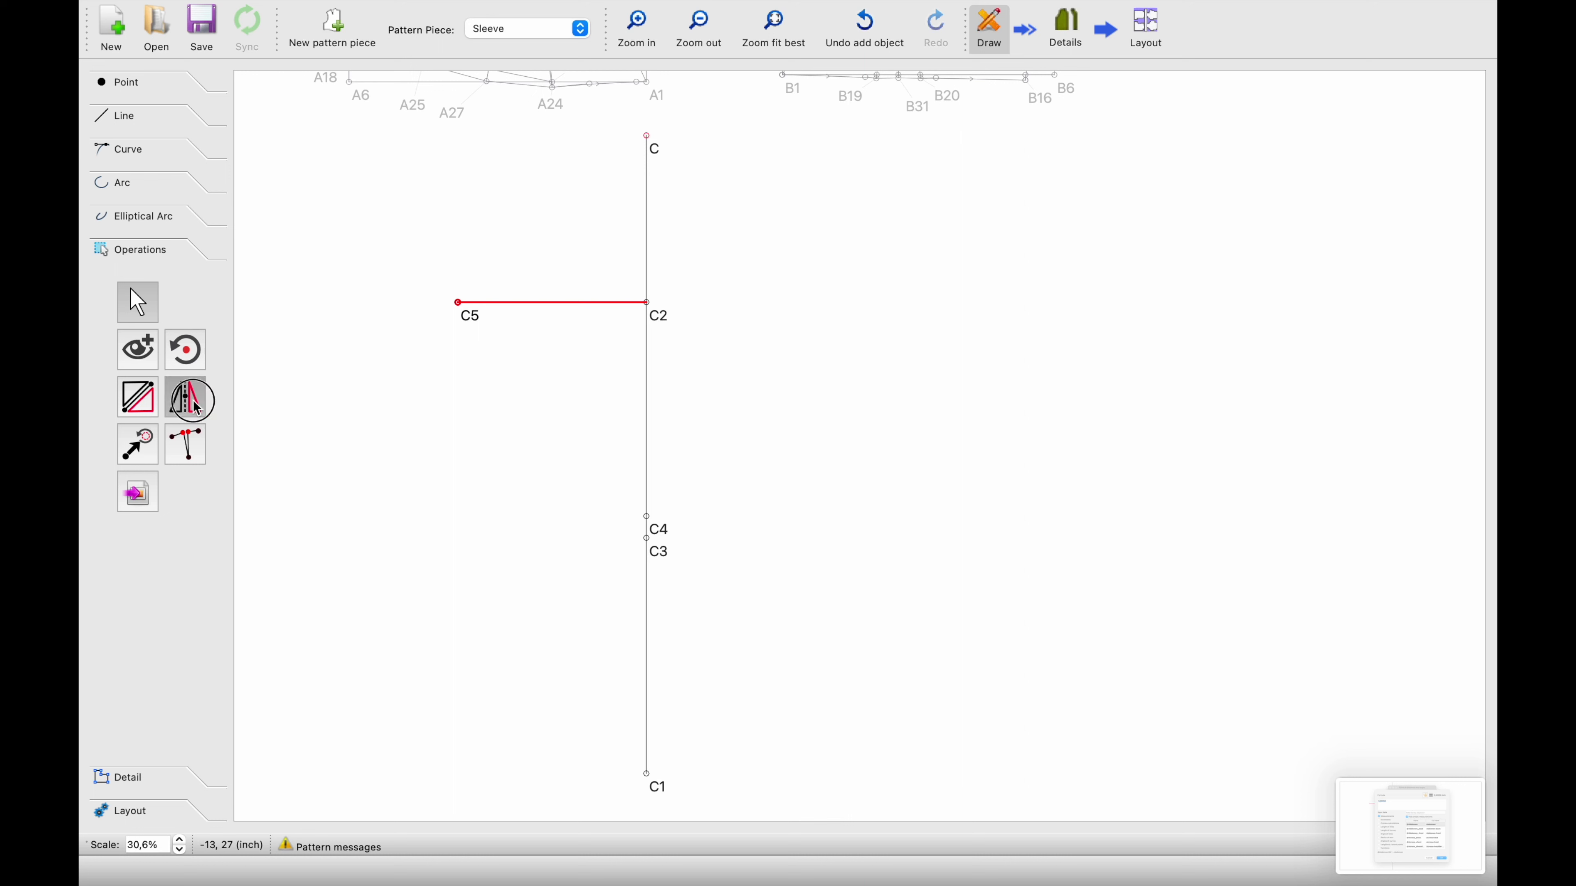
pyautogui.click(473, 316)
pyautogui.press('Return')
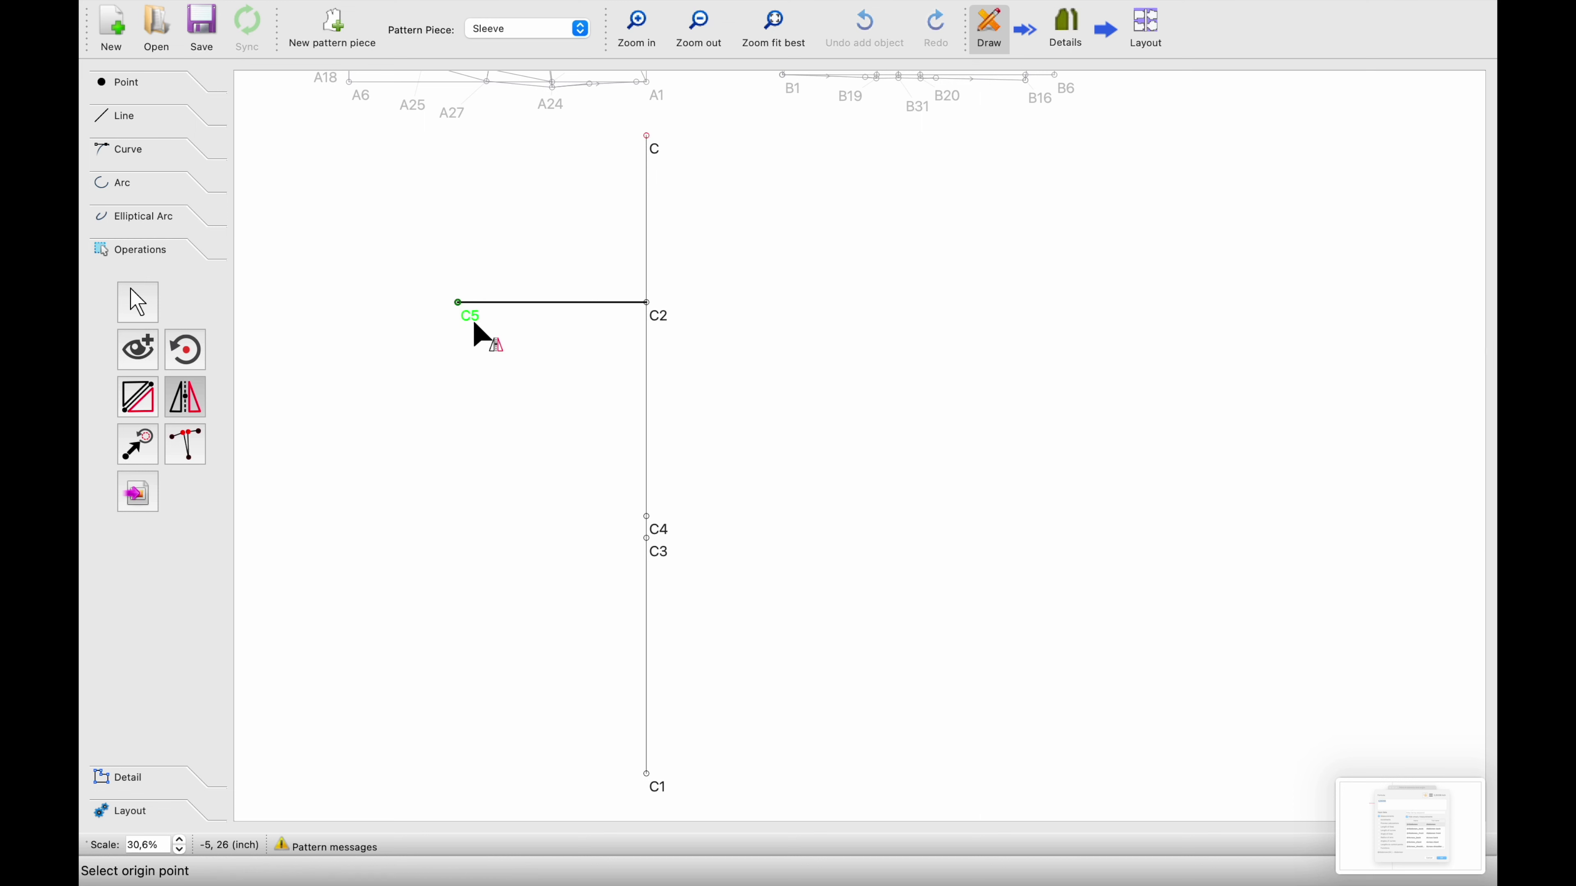
pyautogui.click(648, 304)
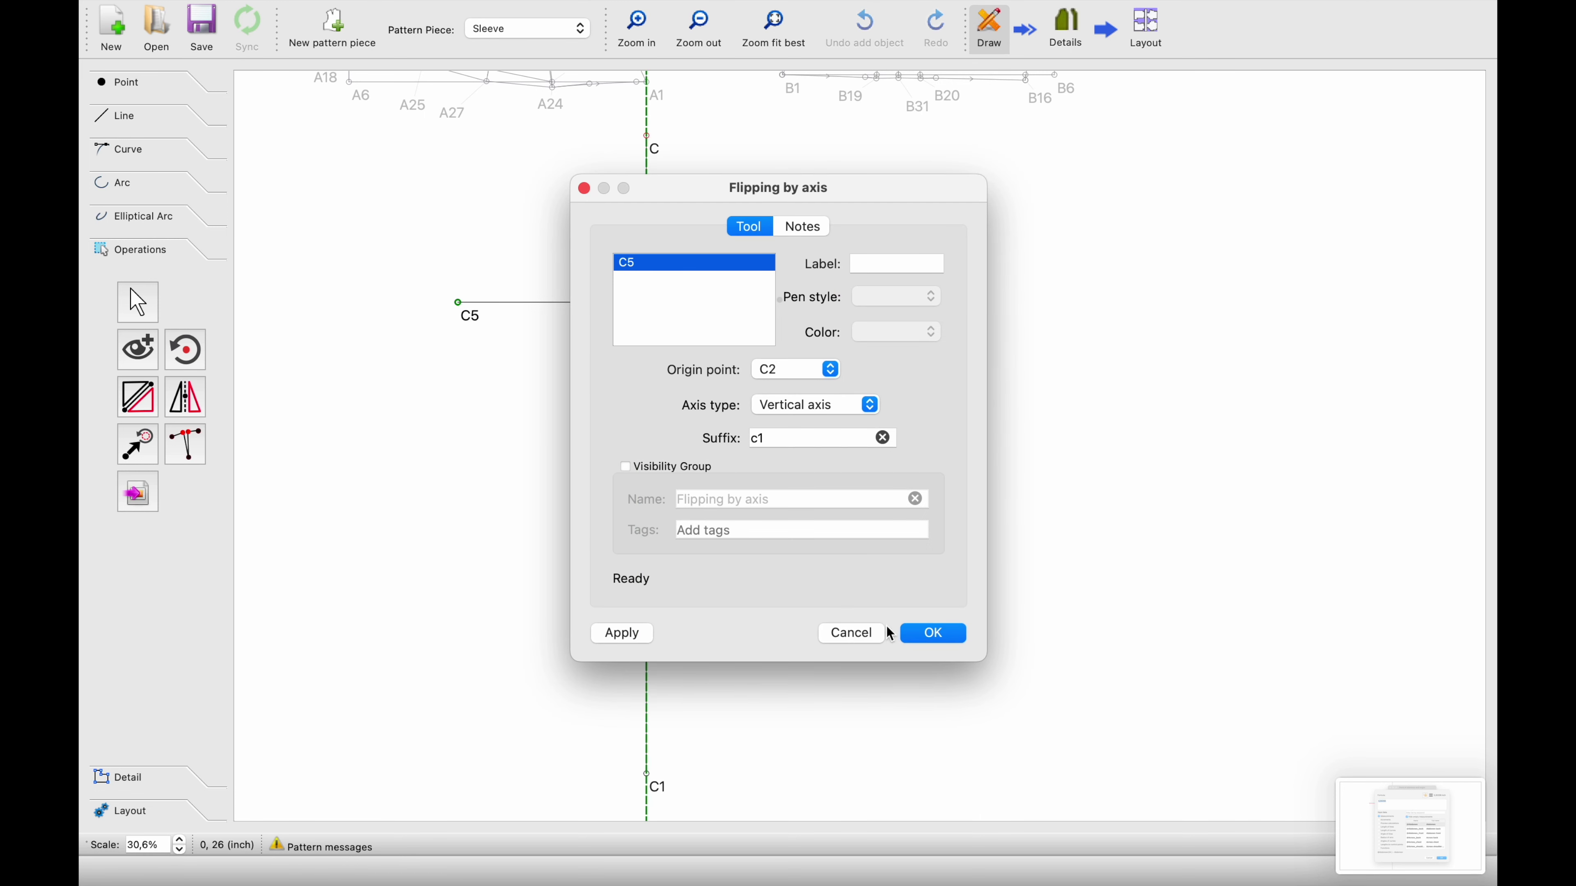
pyautogui.click(918, 639)
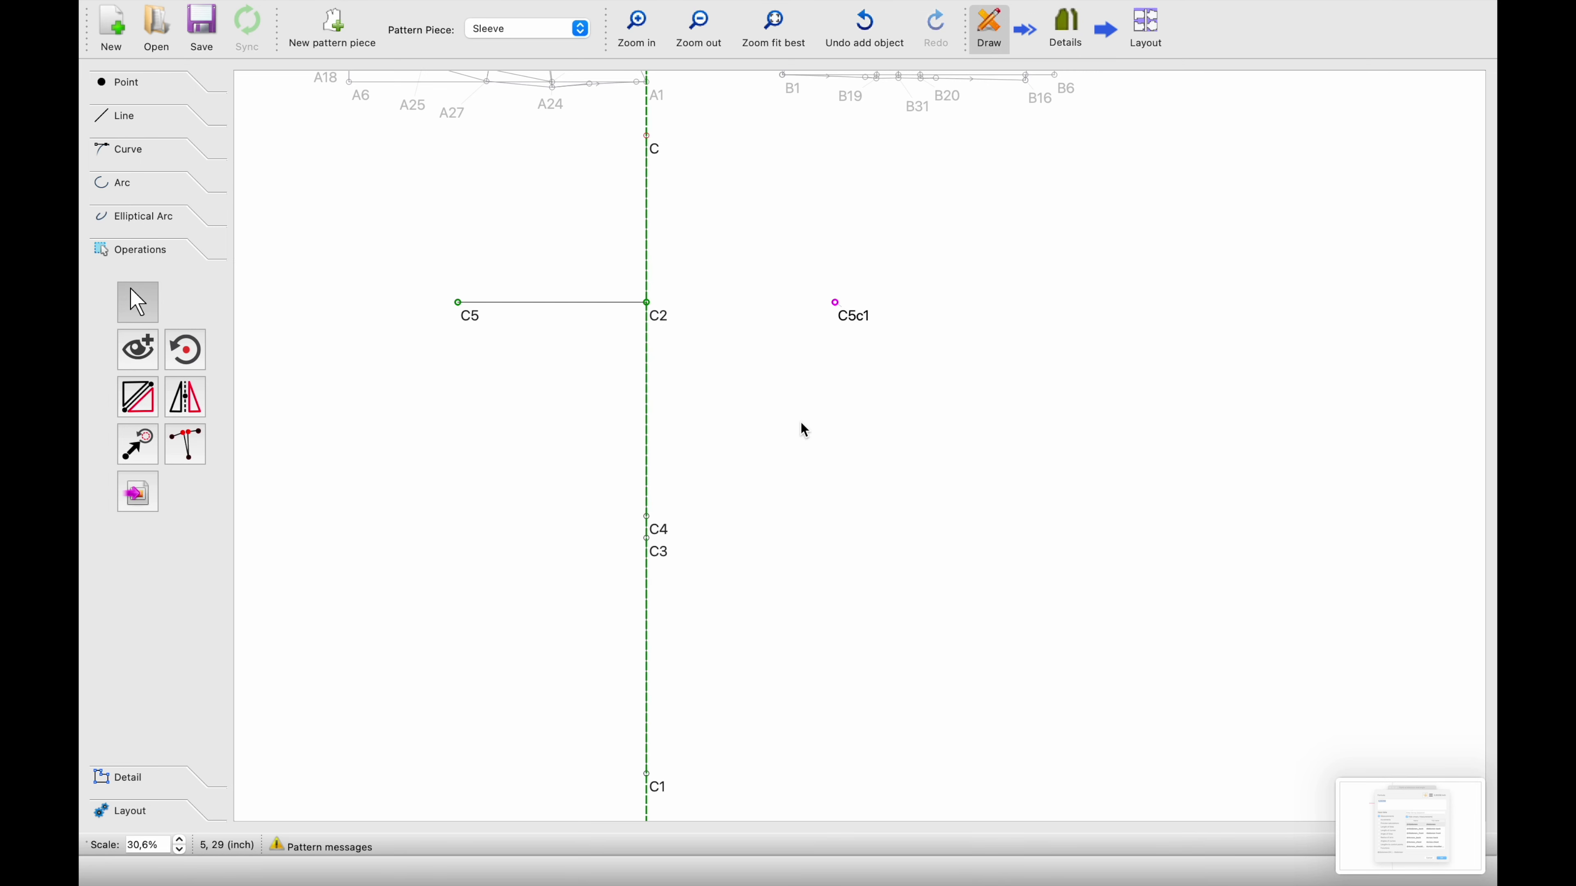
# Draw a line from C5 to C5c1 across the sleeve
pyautogui.click(128, 116)
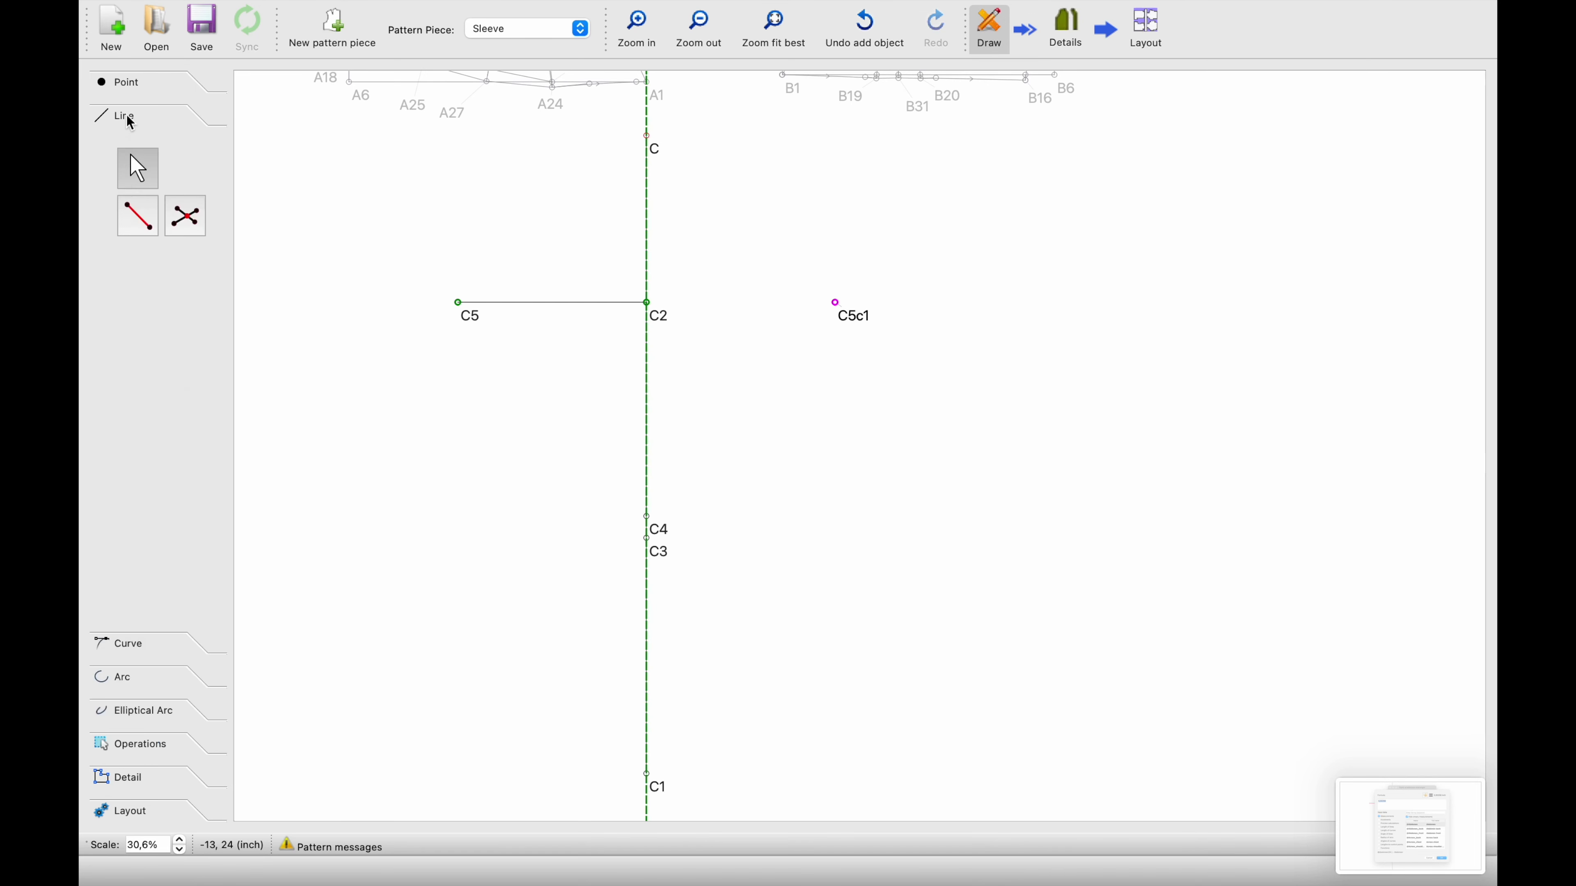
pyautogui.click(140, 218)
pyautogui.click(472, 316)
pyautogui.click(856, 315)
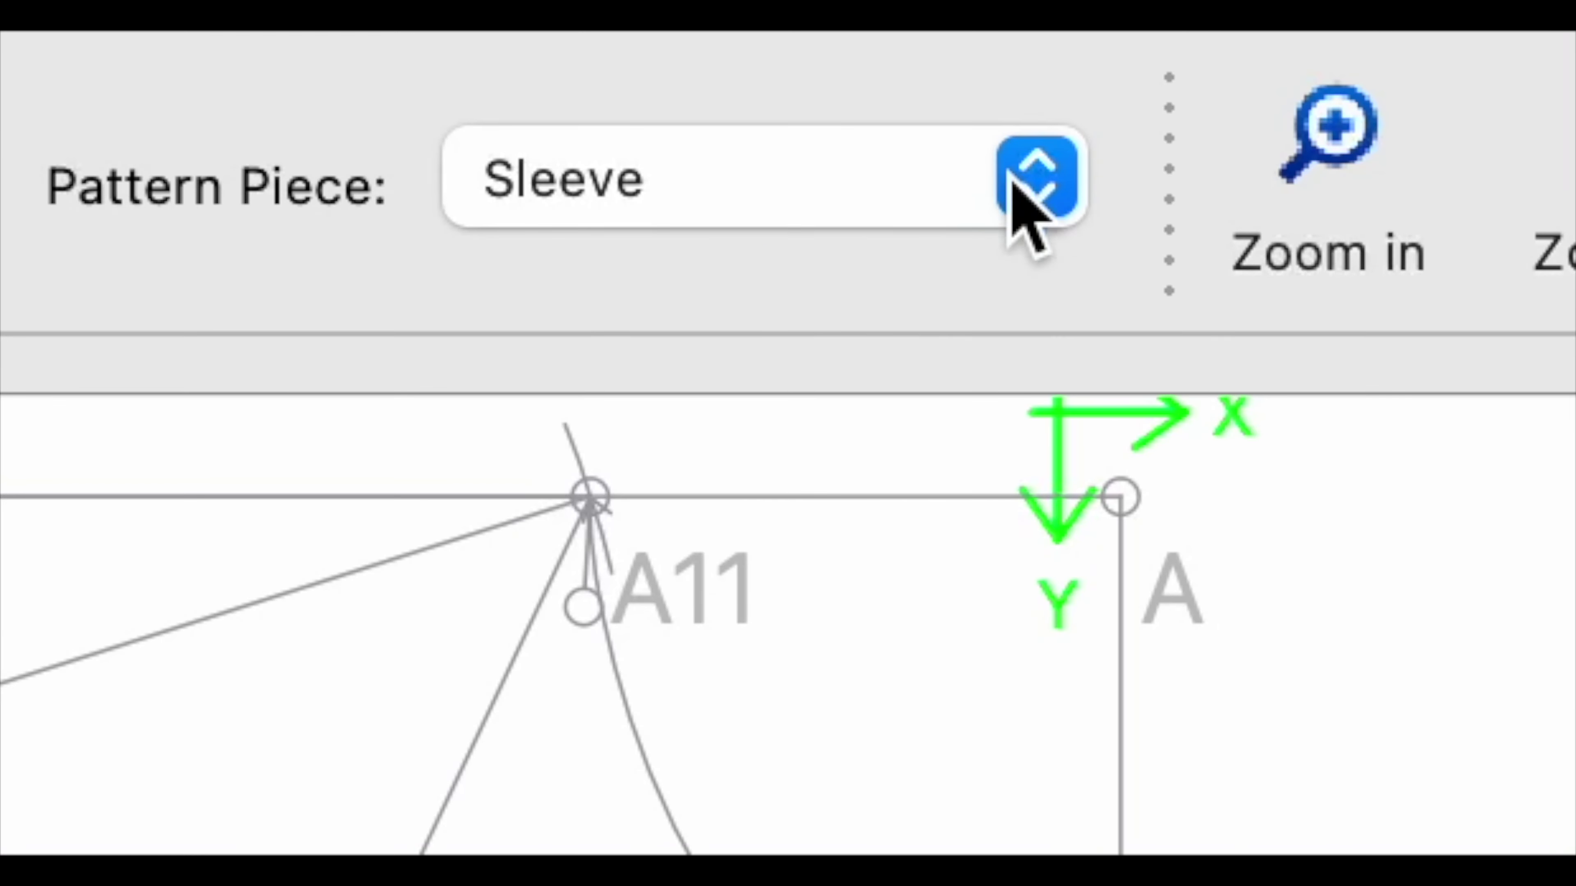
pyautogui.click(1011, 180)
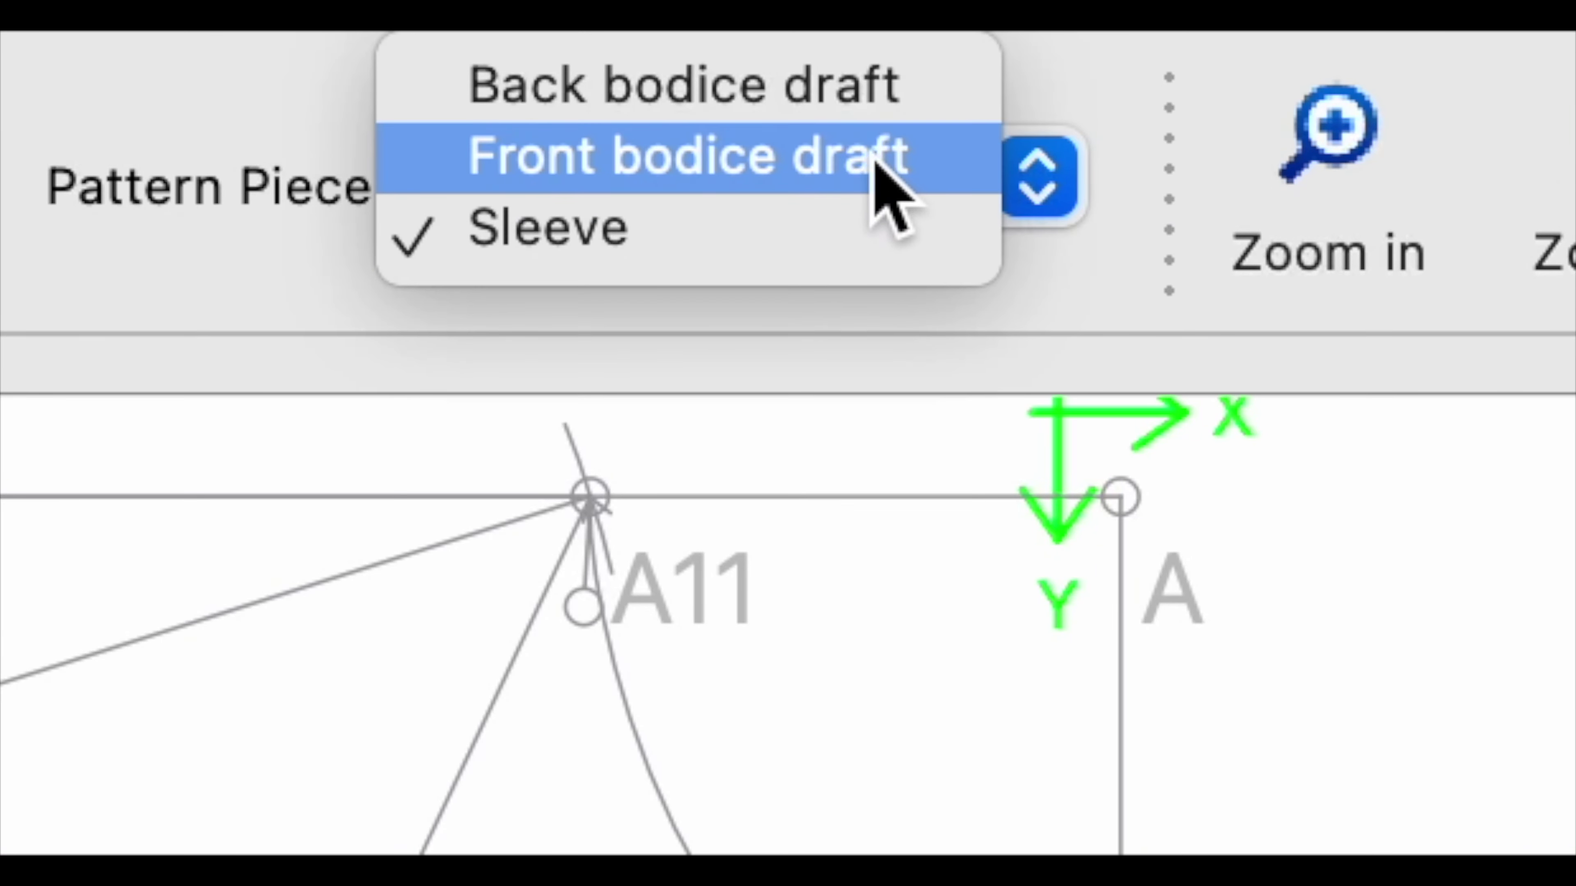
# Reshape the Back bodice draft's armhole curve near B28 by dragging its spline handle
pyautogui.click(796, 101)
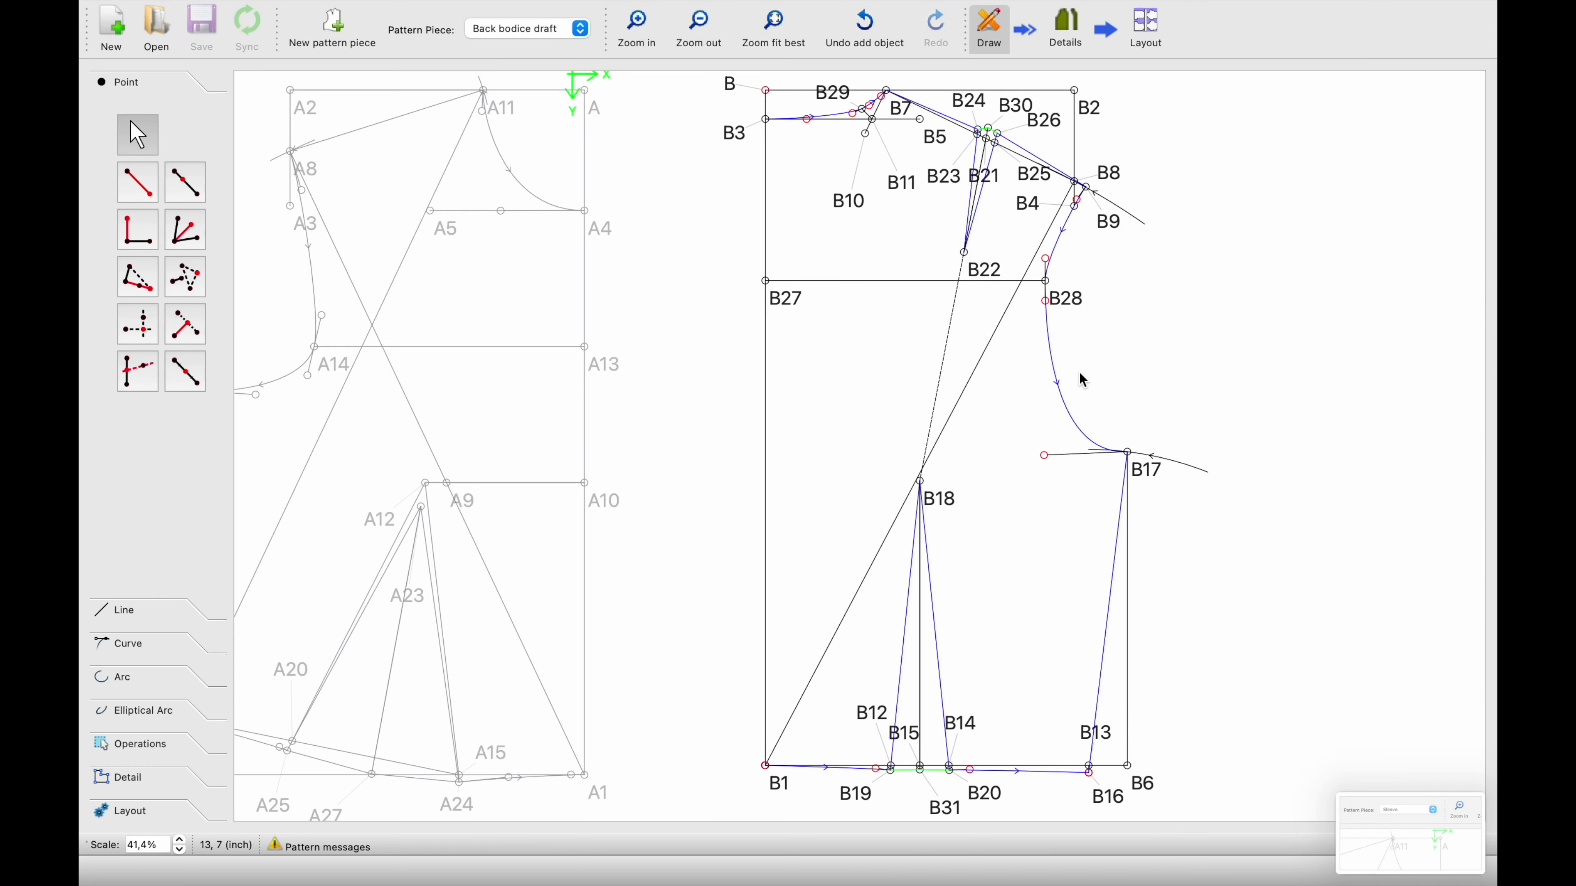
pyautogui.scroll(3, 1083, 380)
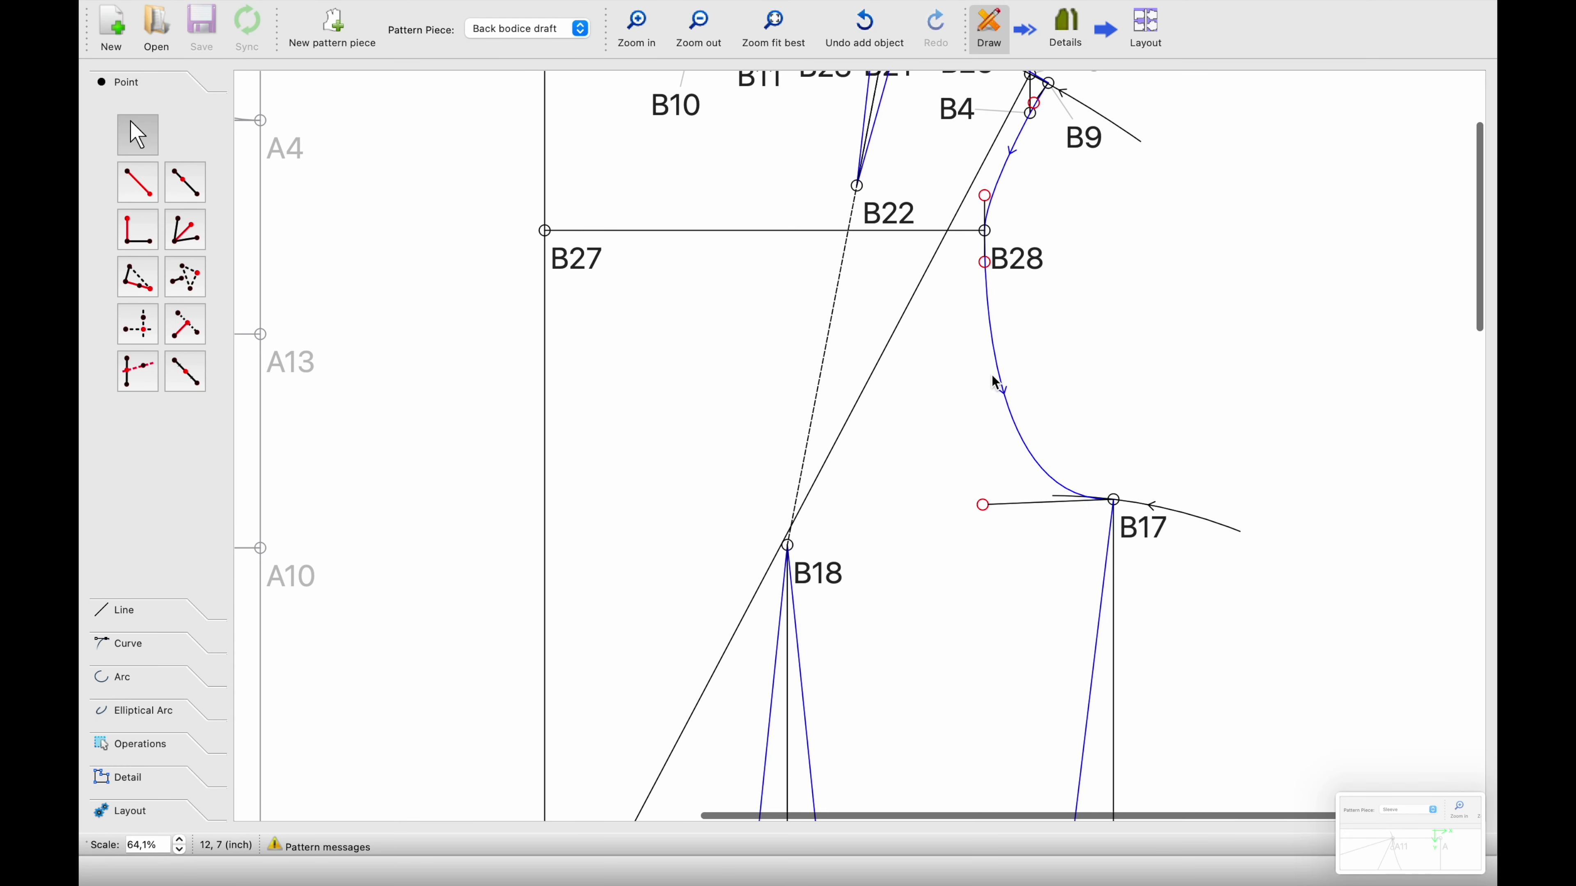
pyautogui.moveTo(1005, 383)
pyautogui.moveTo(1005, 385); pyautogui.dragTo(994, 196)
# Adjust the Front bodice draft's armhole spline A8–A17 to 8.87137 inch
pyautogui.click(527, 28)
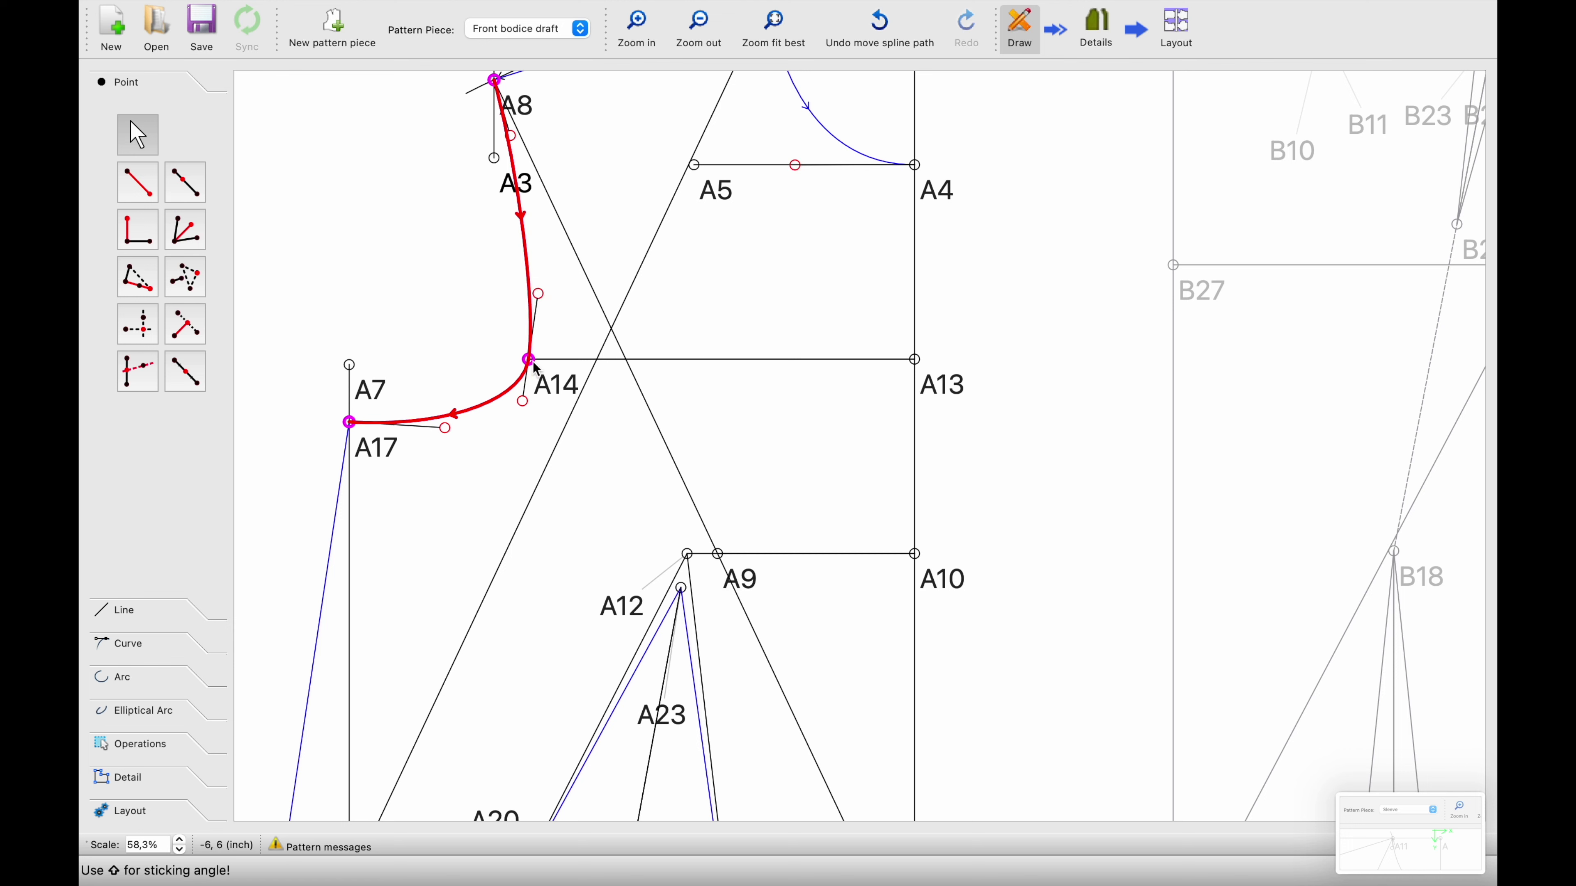
pyautogui.moveTo(440, 442); pyautogui.dragTo(443, 445)
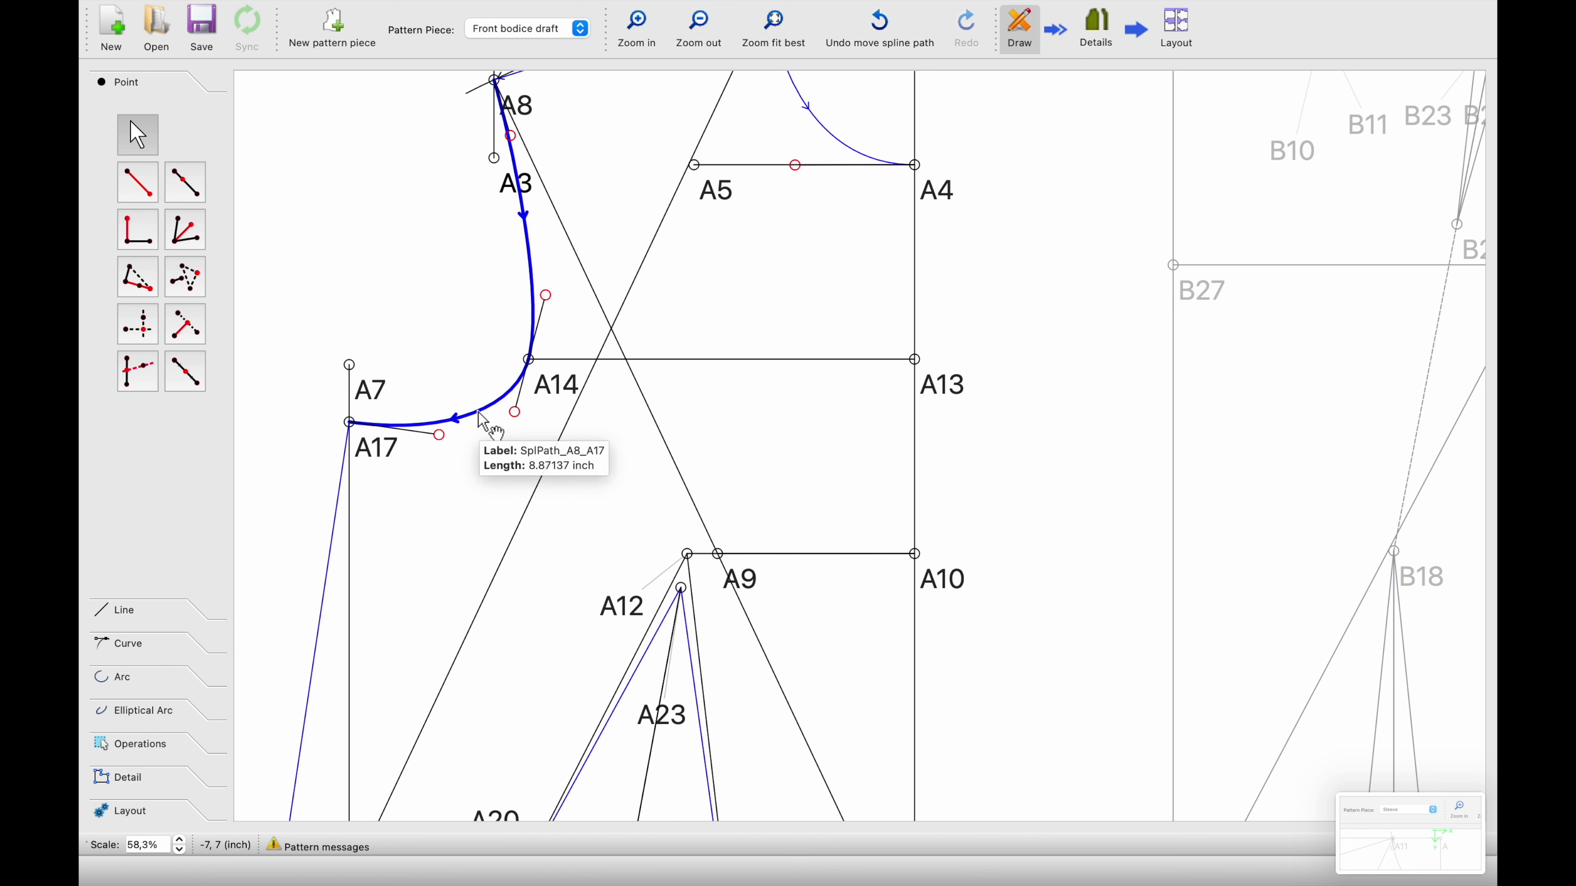
pyautogui.keyDown('ctrl'); pyautogui.scroll(-2, 482, 423); pyautogui.keyUp('ctrl')
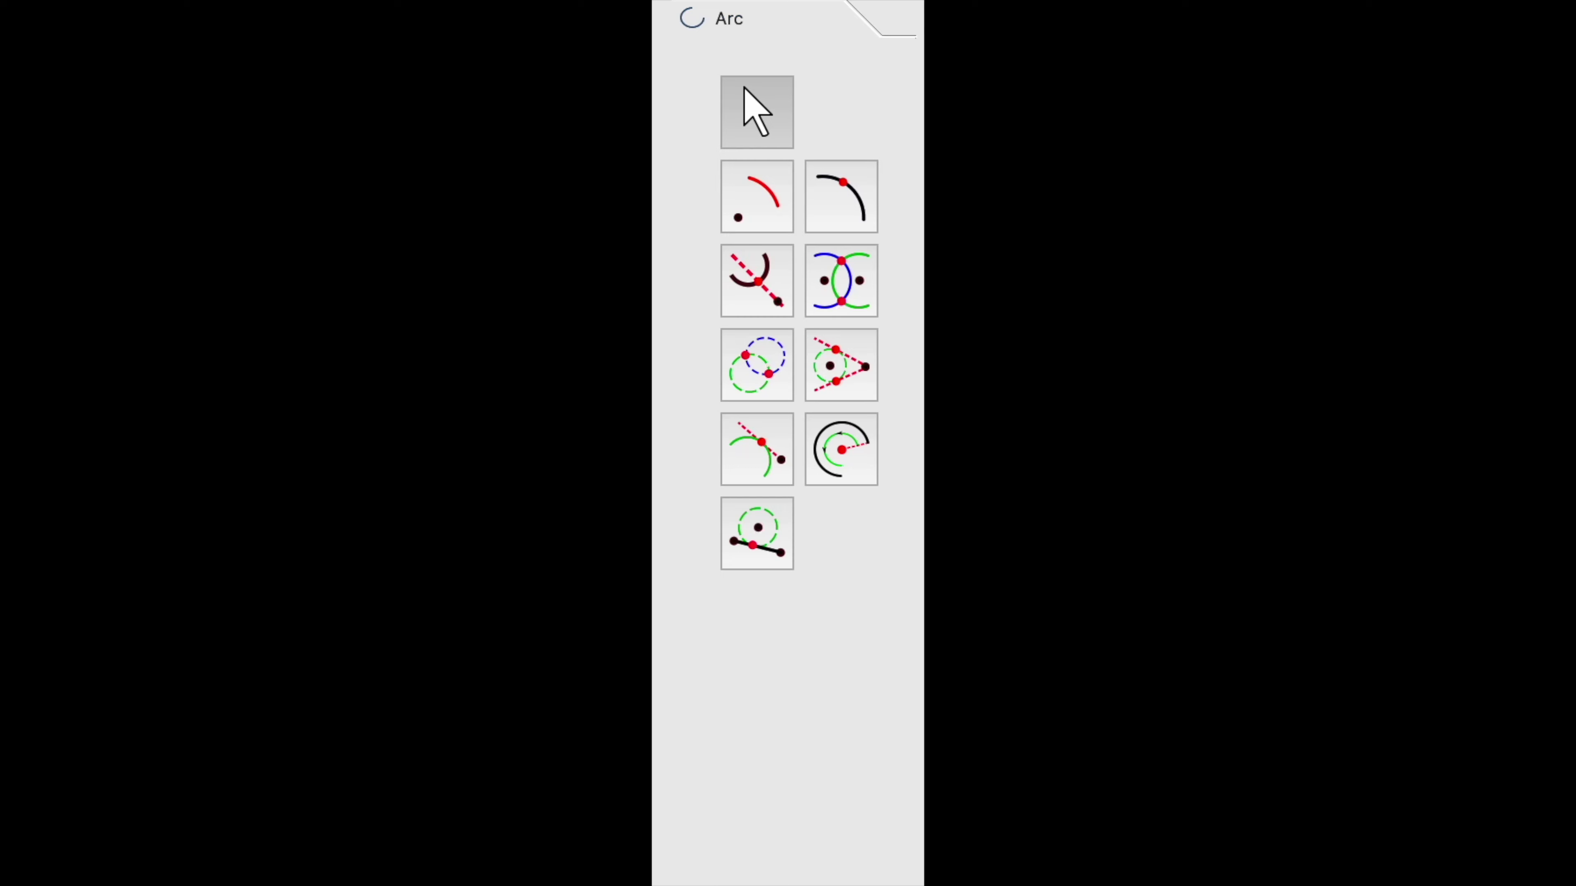
# Draw an arc centred on C with radius to C5 and downward start and end angles
pyautogui.click(767, 224)
pyautogui.keyDown('ctrl'); pyautogui.scroll(2, 565, 228); pyautogui.keyUp('ctrl')
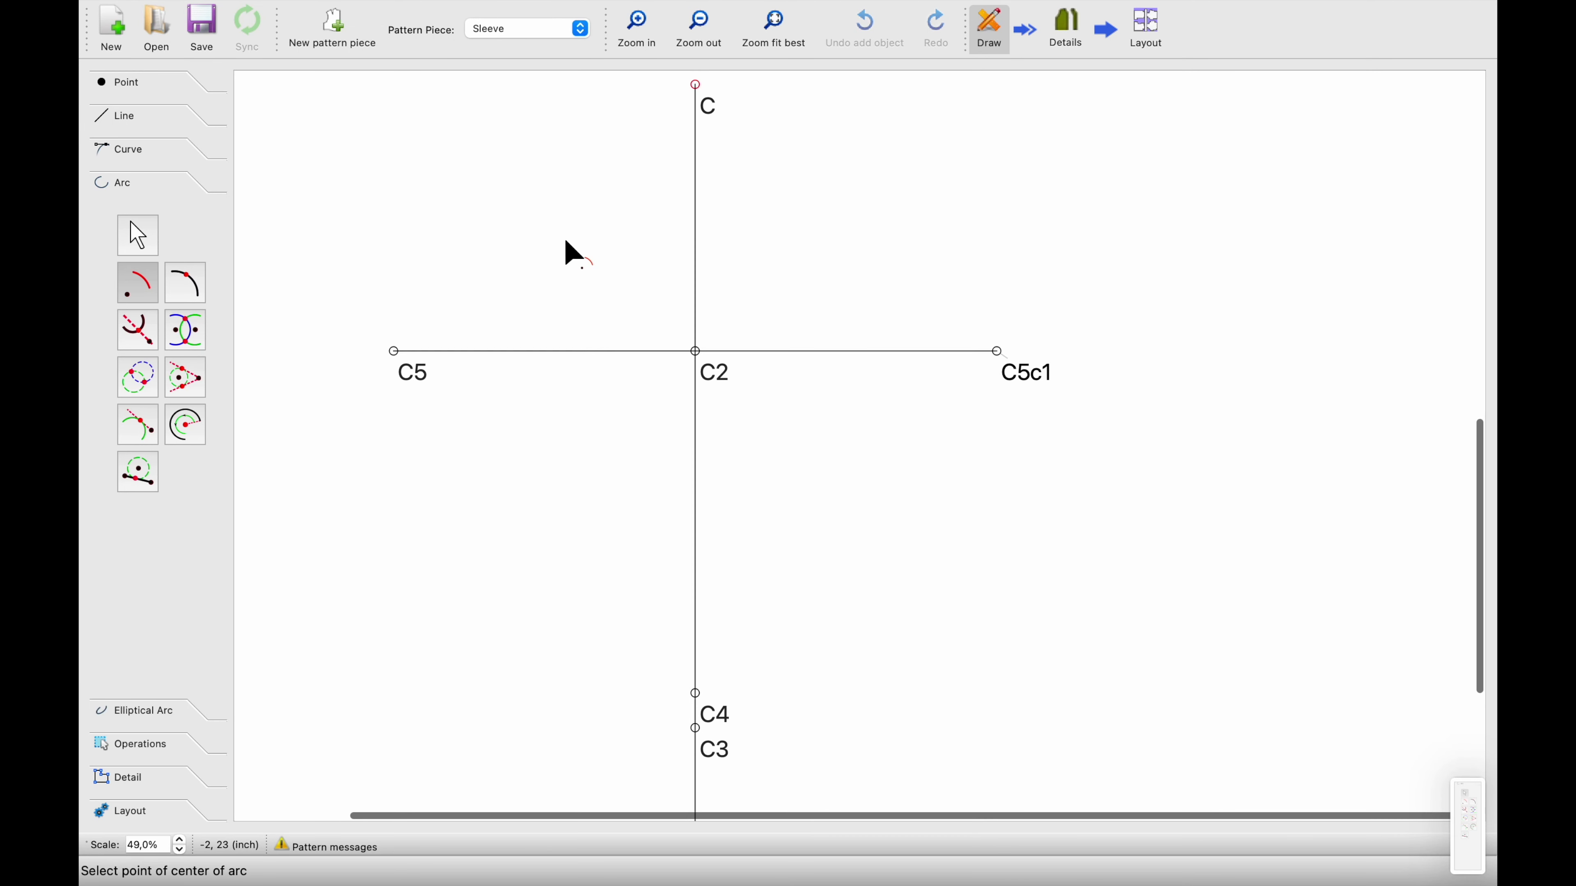
pyautogui.scroll(5, 572, 269)
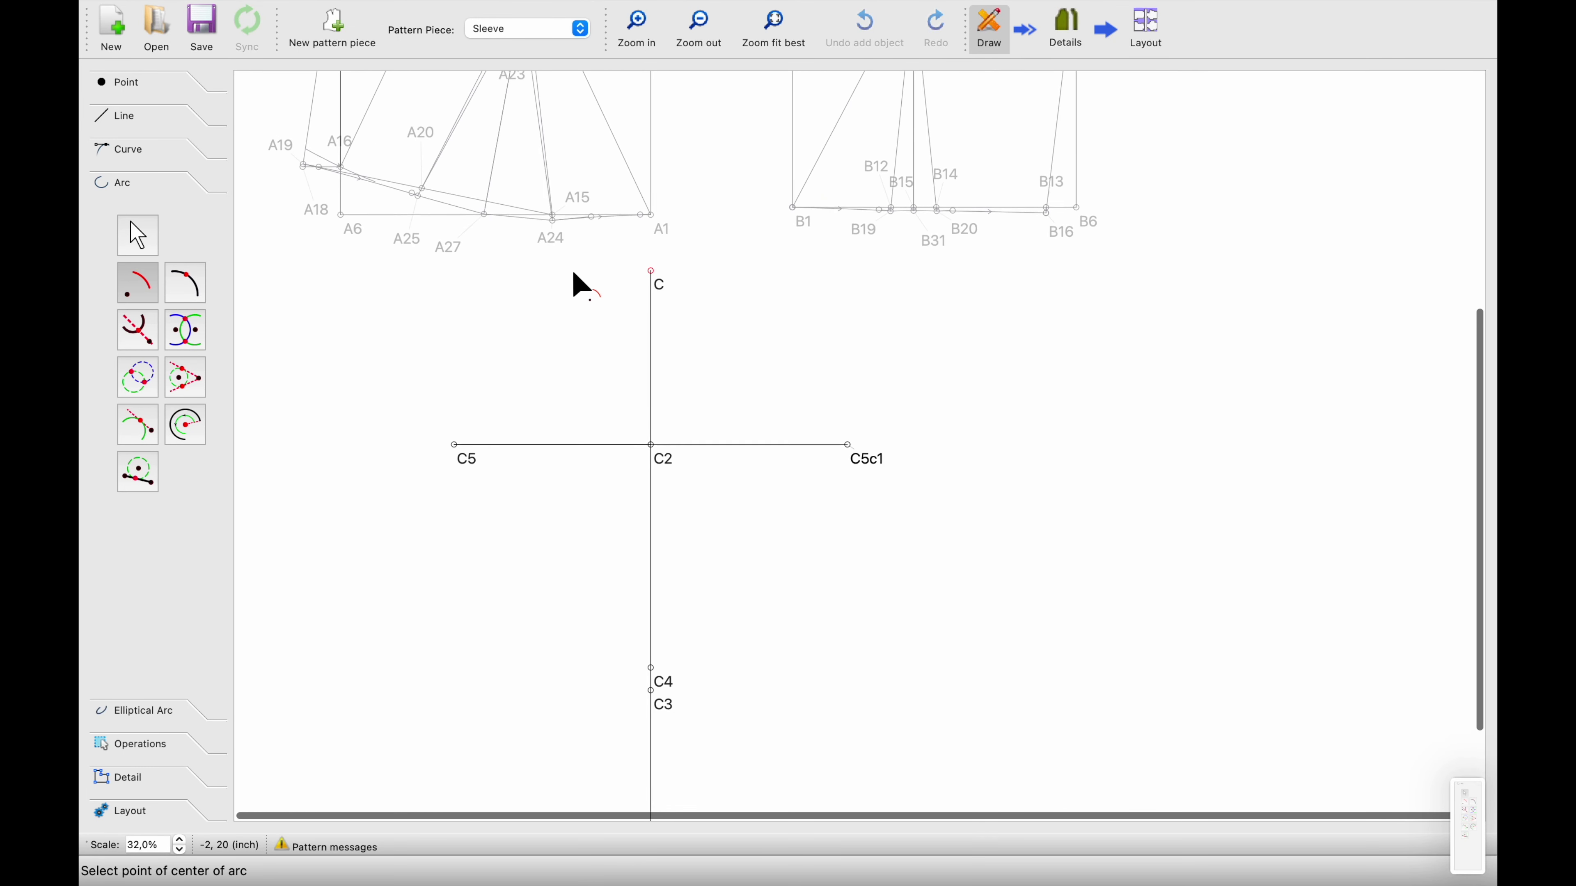
pyautogui.keyDown('ctrl'); pyautogui.scroll(-2, 571, 269); pyautogui.keyUp('ctrl')
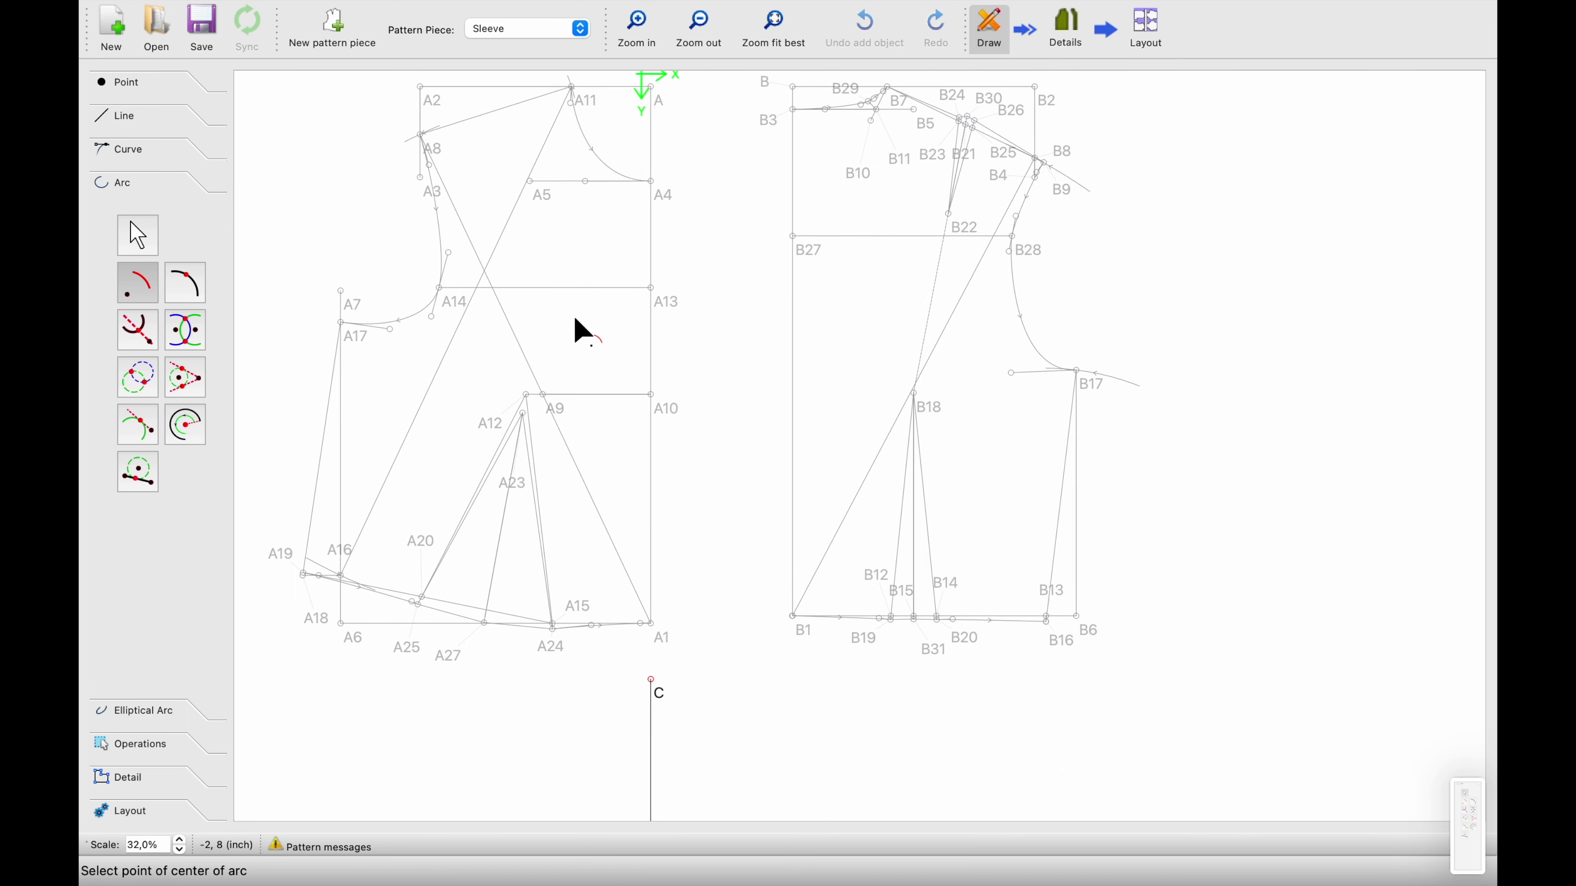
pyautogui.keyDown('ctrl'); pyautogui.scroll(2, 577, 332); pyautogui.keyUp('ctrl')
pyautogui.keyDown('ctrl'); pyautogui.scroll(-3, 577, 332); pyautogui.keyUp('ctrl')
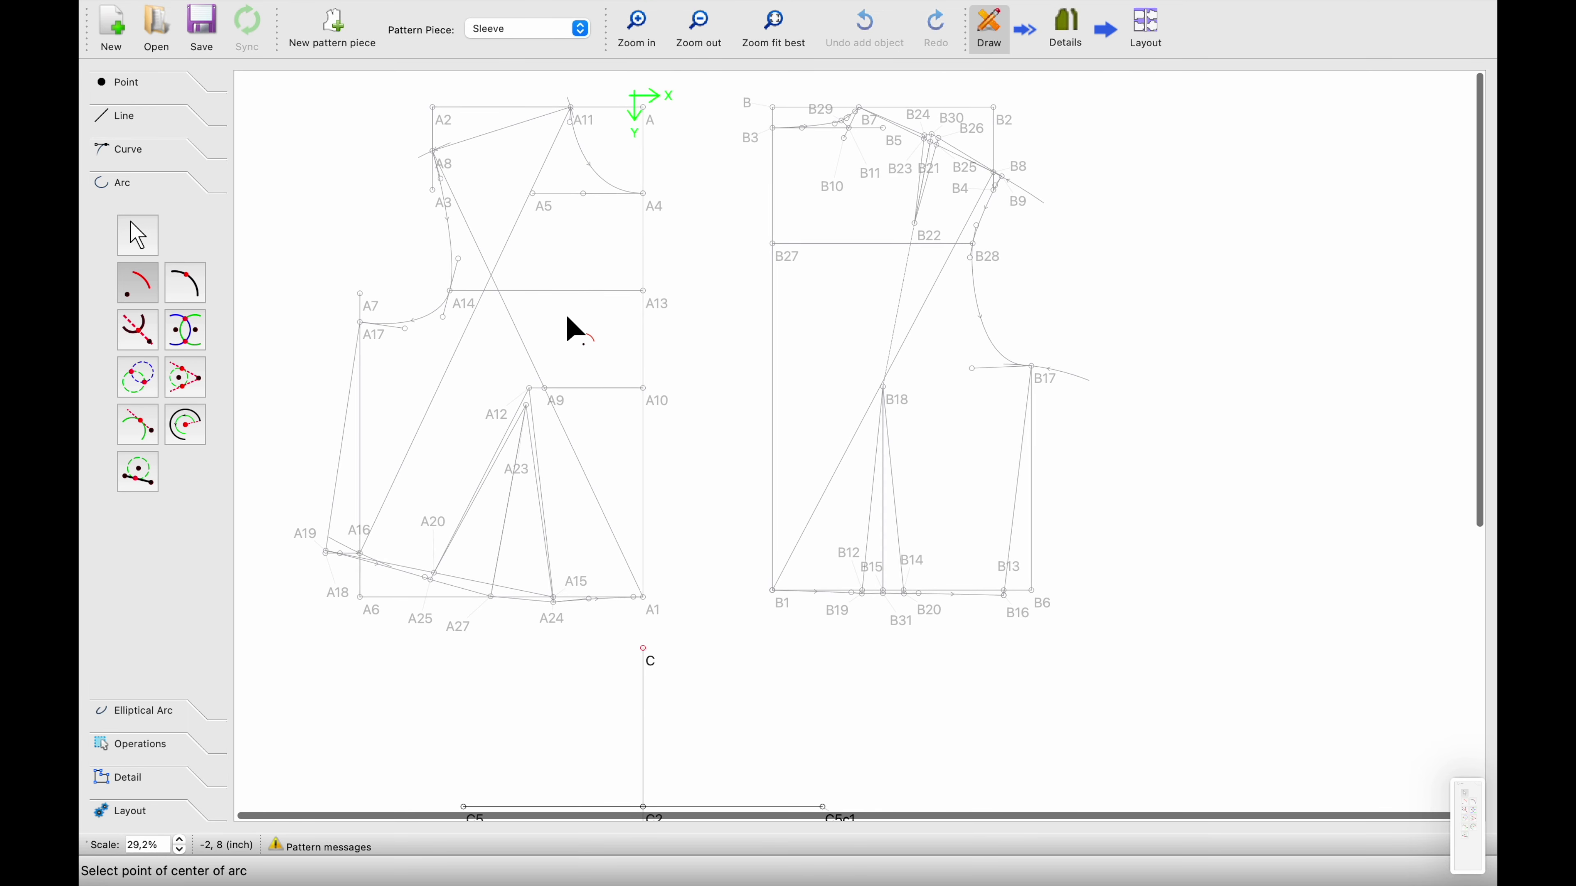
pyautogui.keyDown('ctrl'); pyautogui.scroll(1, 464, 202); pyautogui.keyUp('ctrl')
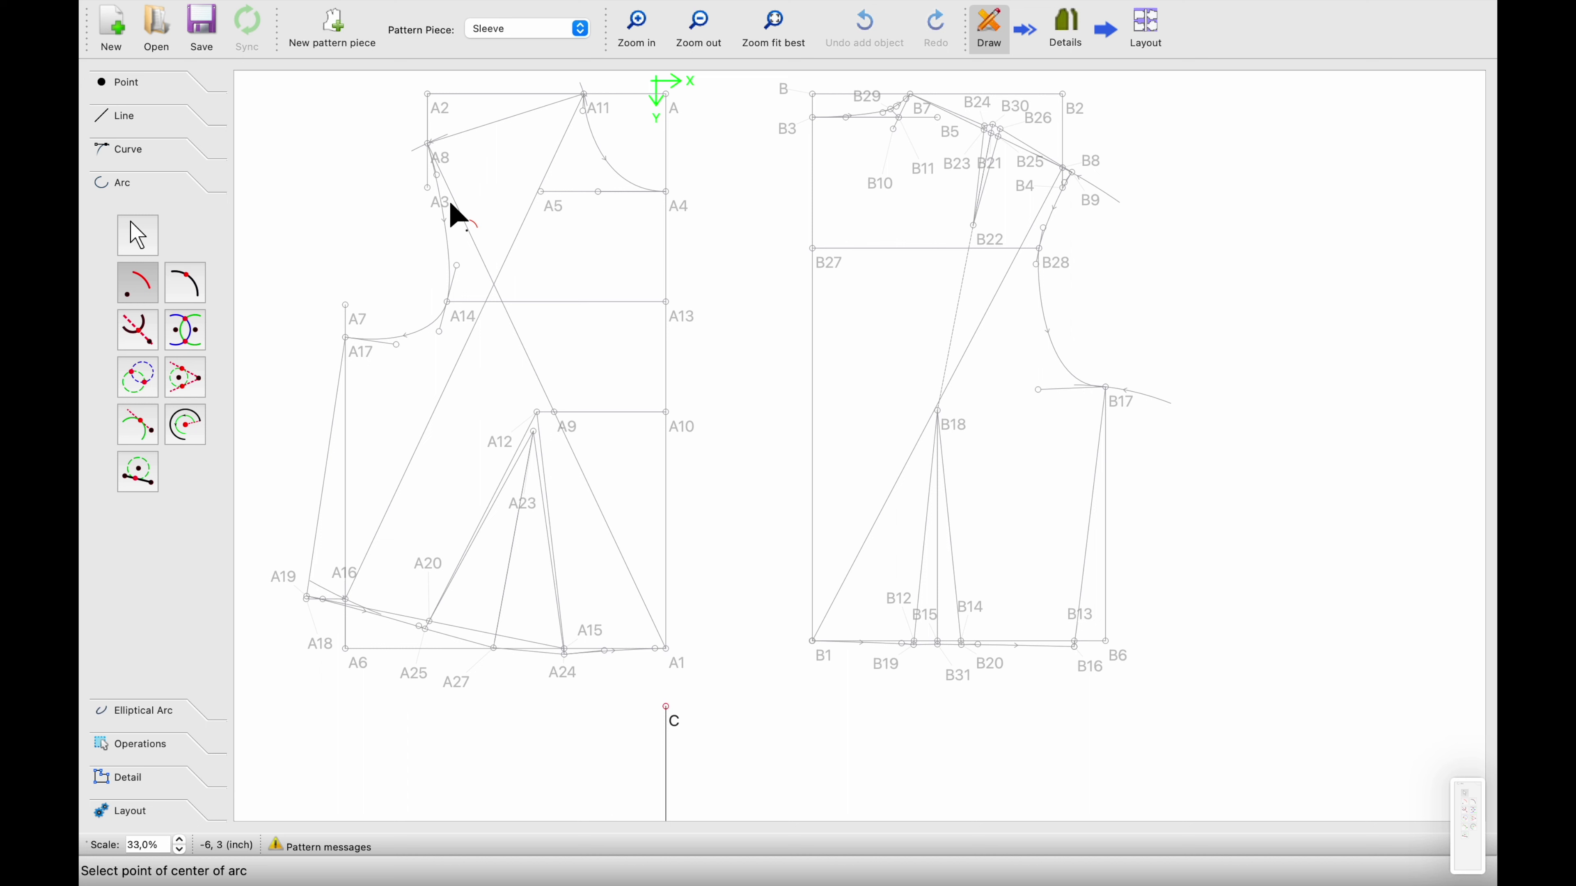
pyautogui.keyDown('ctrl'); pyautogui.scroll(-1, 415, 468); pyautogui.keyUp('ctrl')
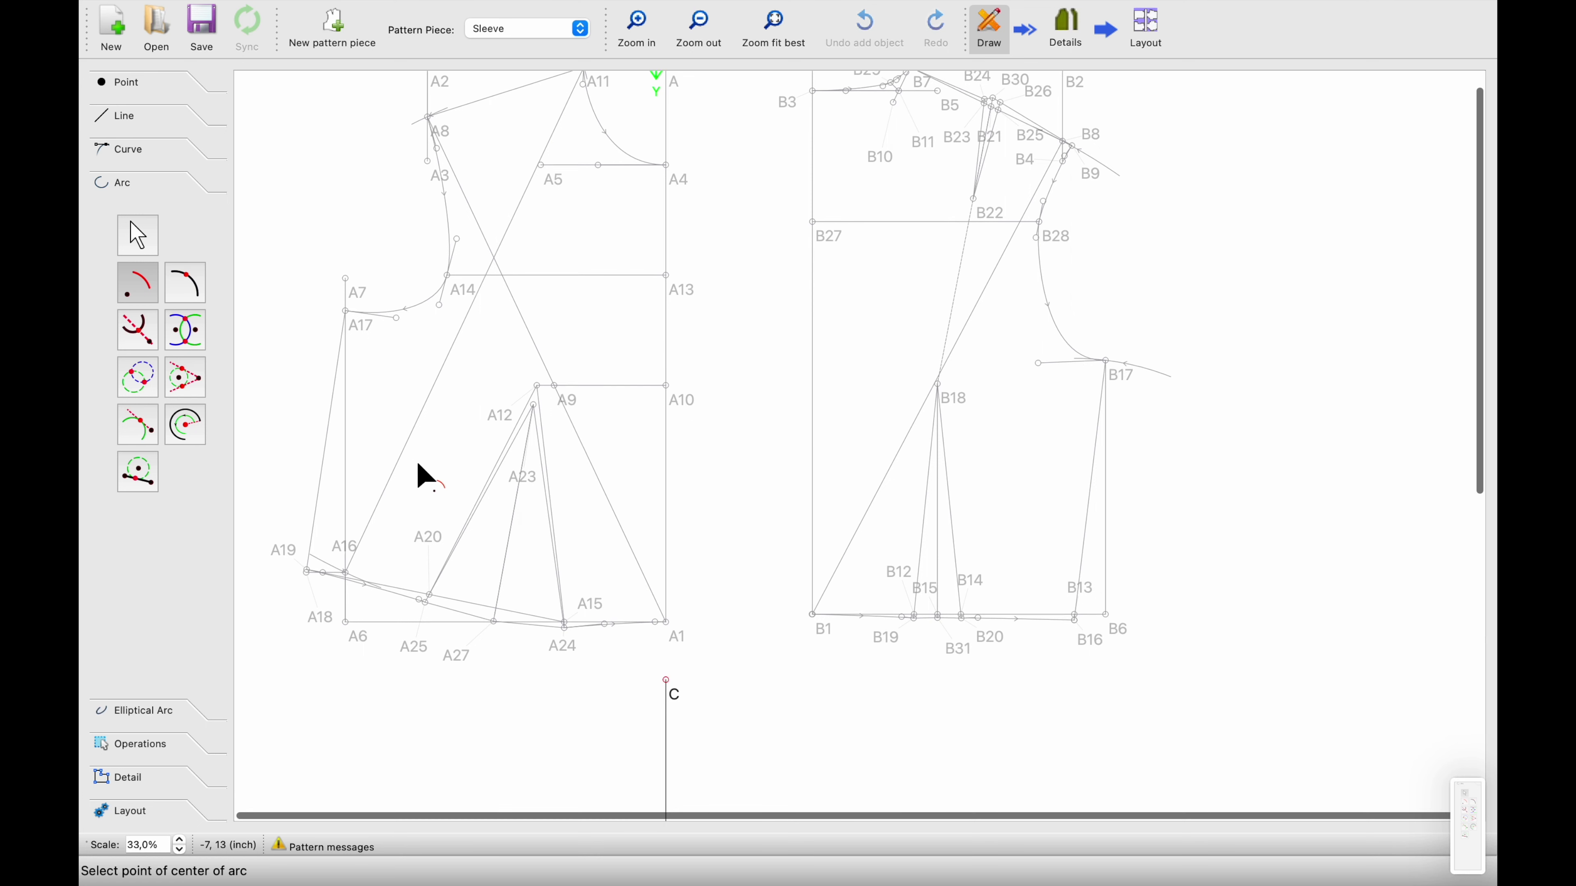
pyautogui.scroll(-6, 415, 468)
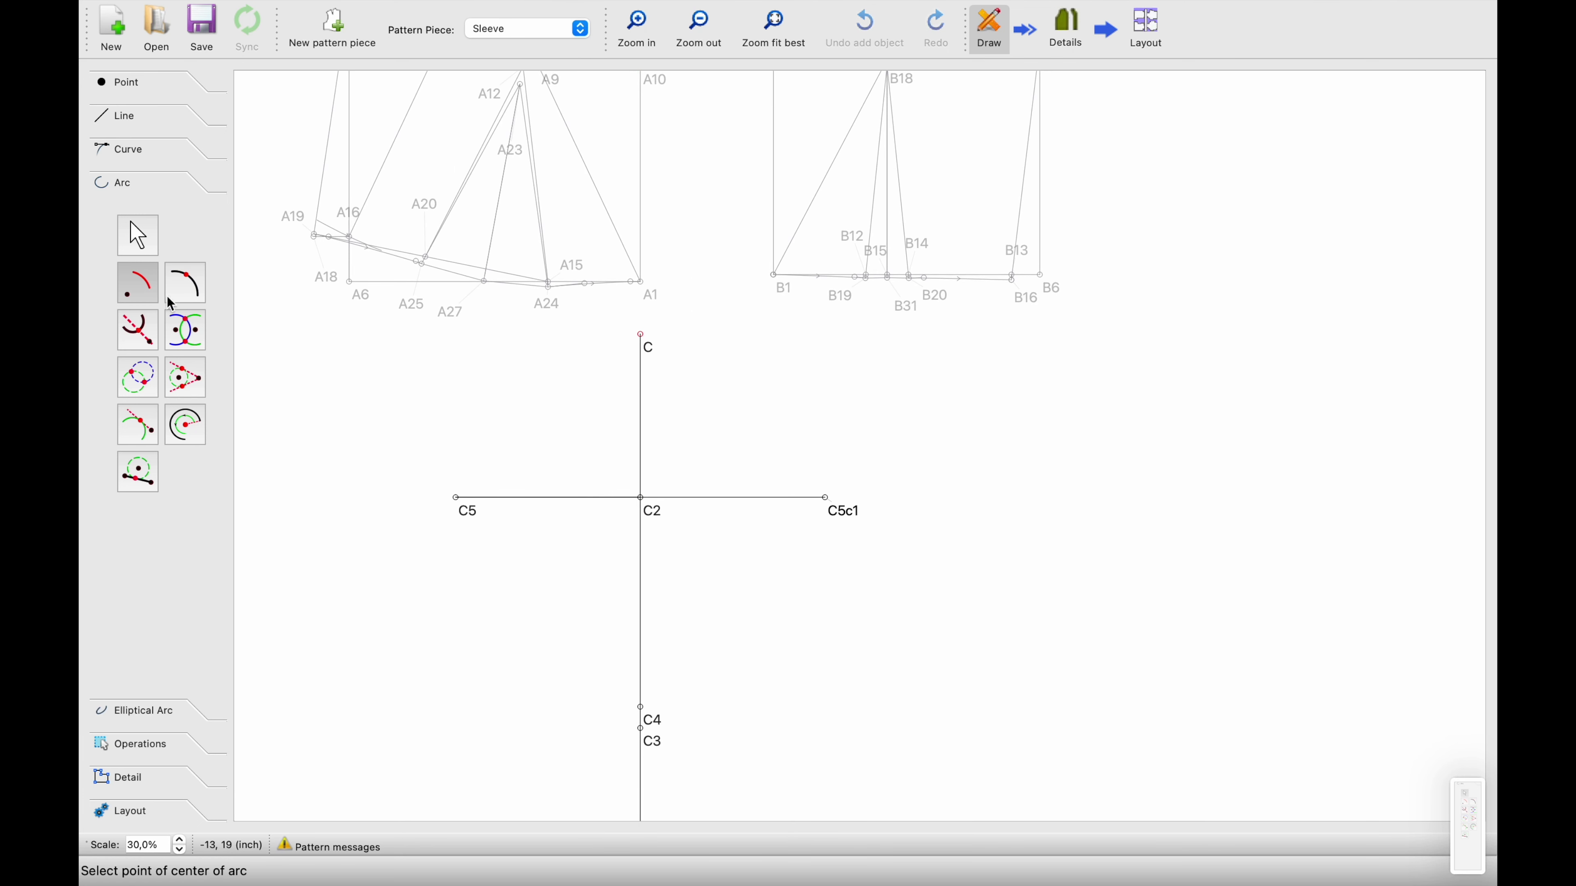
pyautogui.click(647, 348)
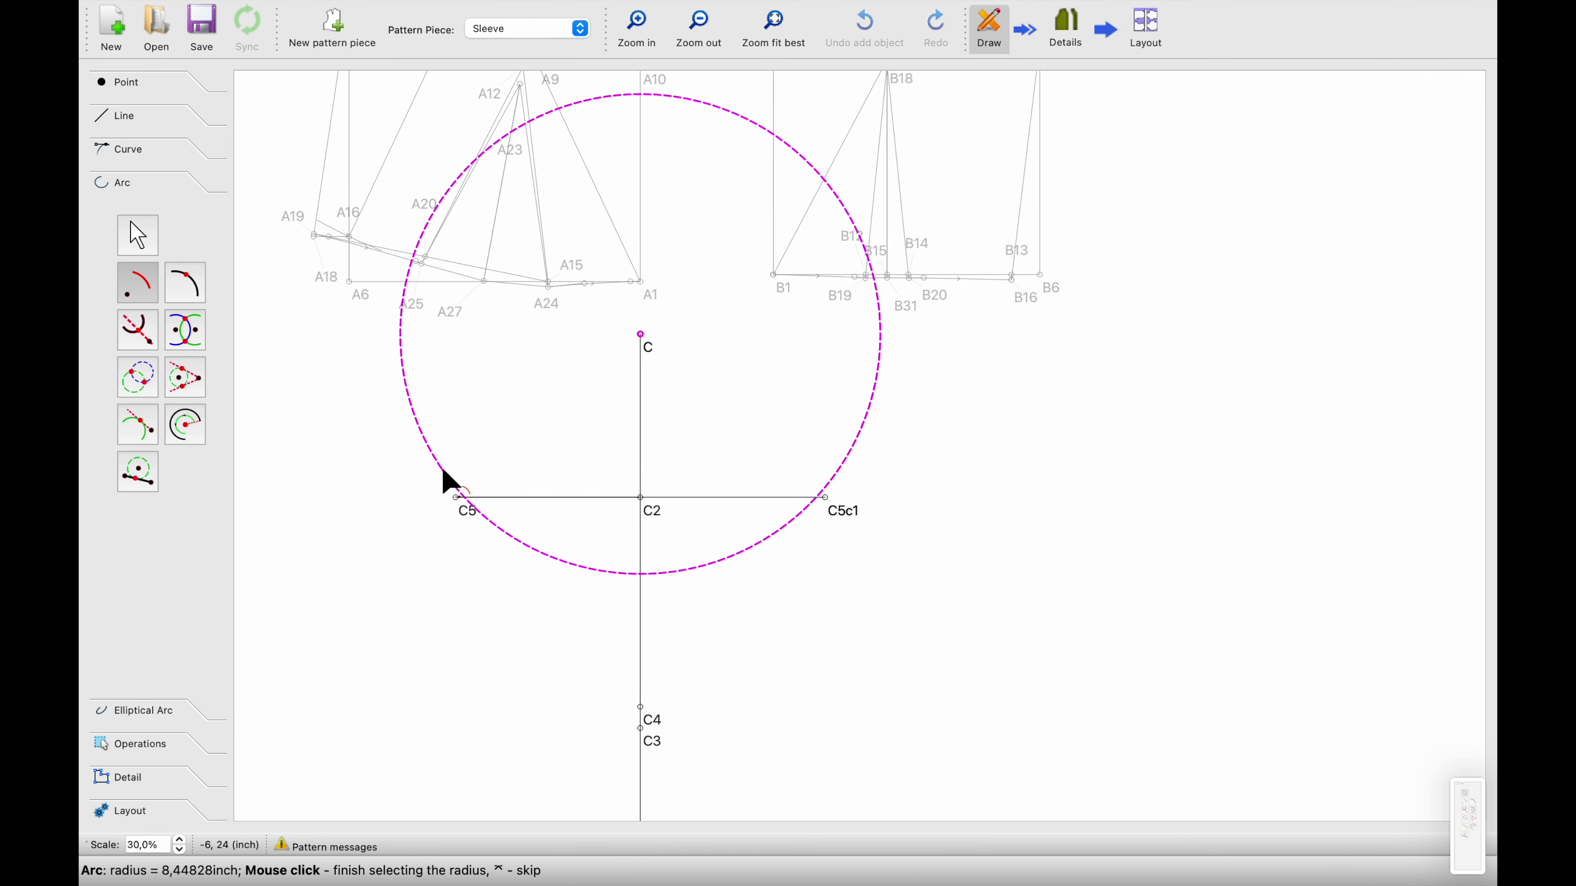
pyautogui.click(453, 485)
pyautogui.click(441, 474)
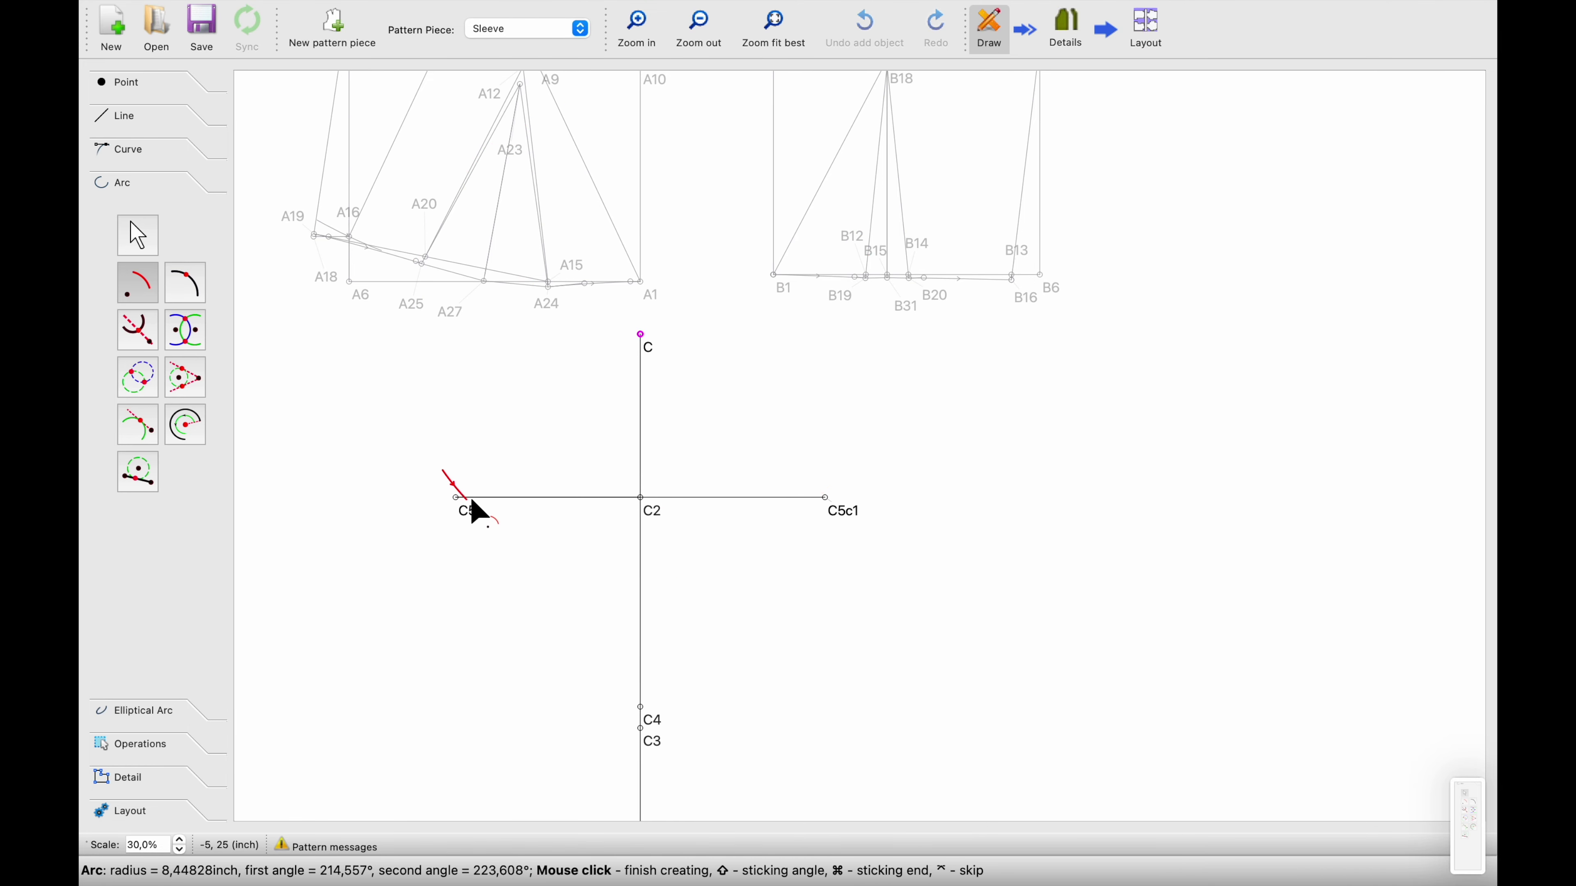
pyautogui.click(504, 520)
pyautogui.click(581, 554)
# Set the arc radius to (SplPath_A8_A17+SplPath_B9_B17)/2+1/4, about 8.75 inch, and confirm the arc
pyautogui.write('A8')
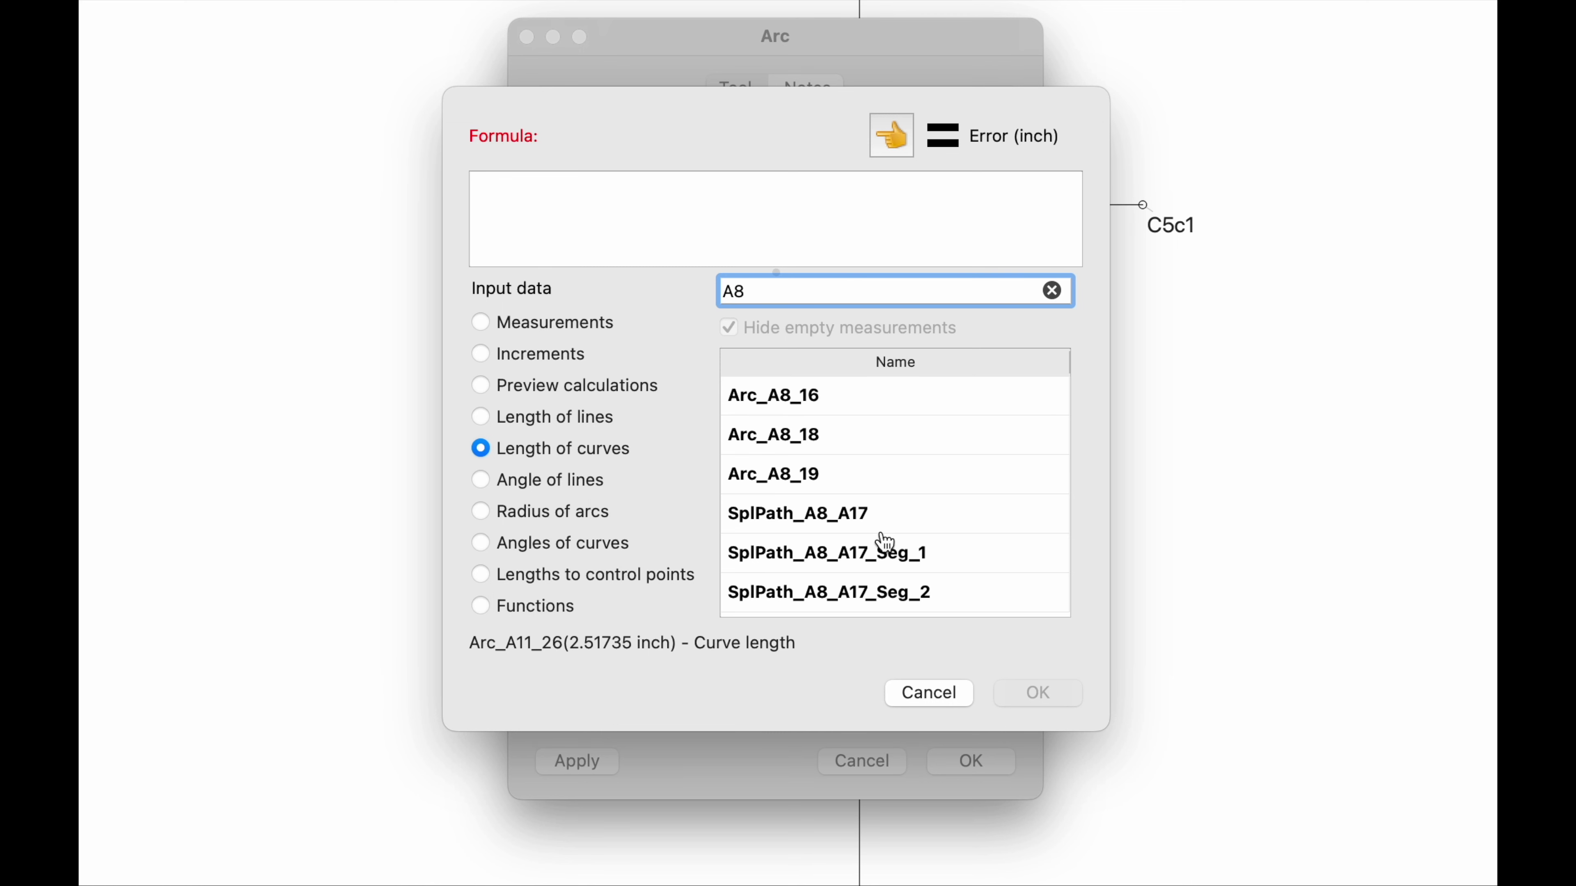
pyautogui.click(862, 515)
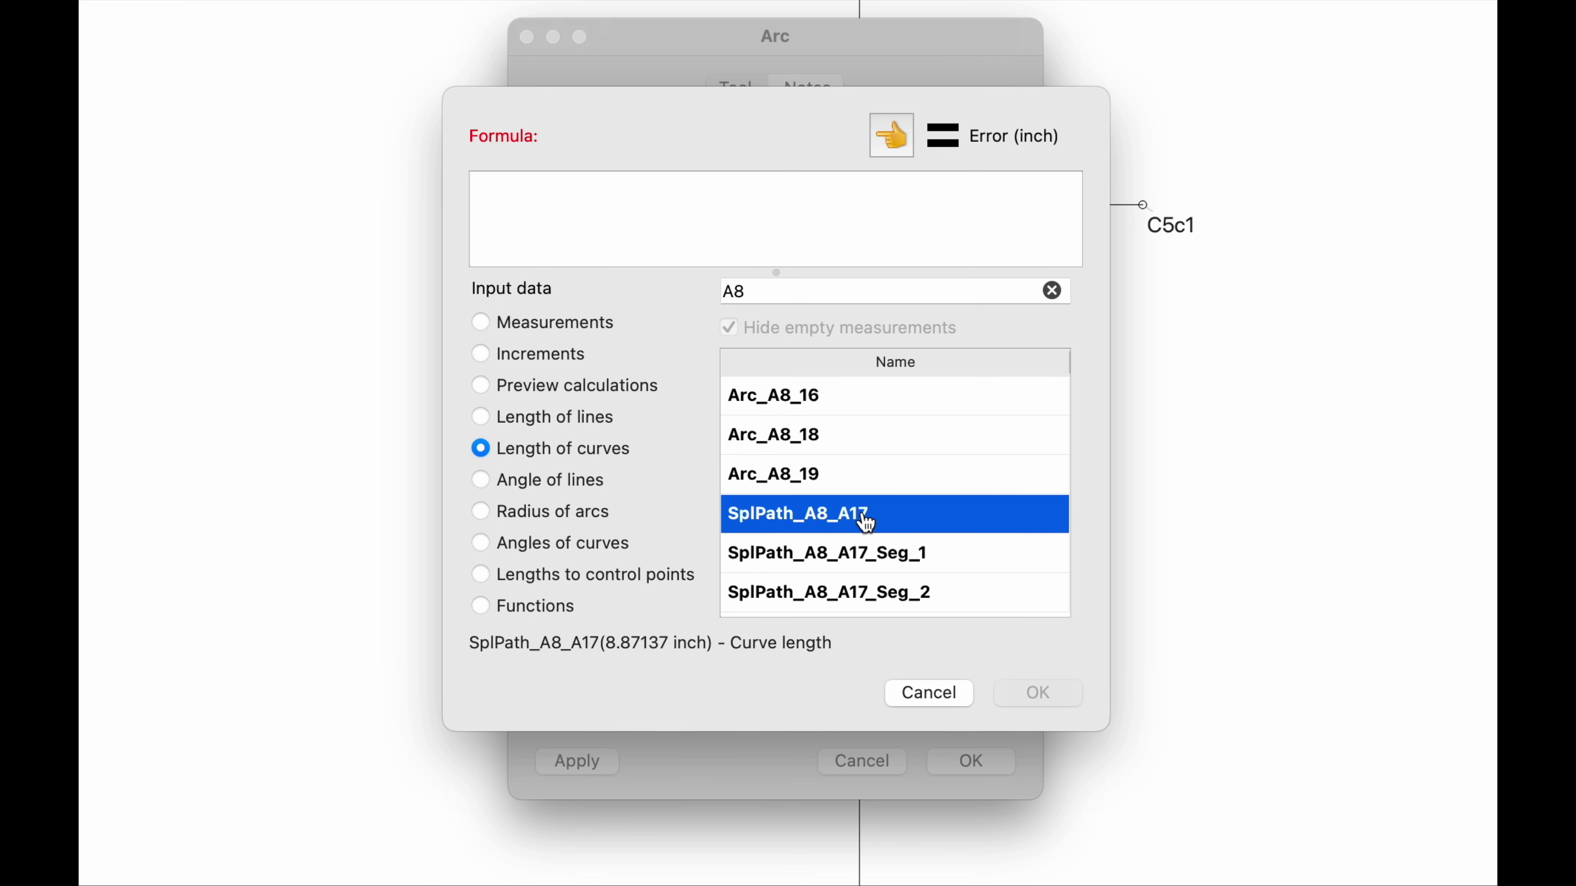
pyautogui.click(891, 131)
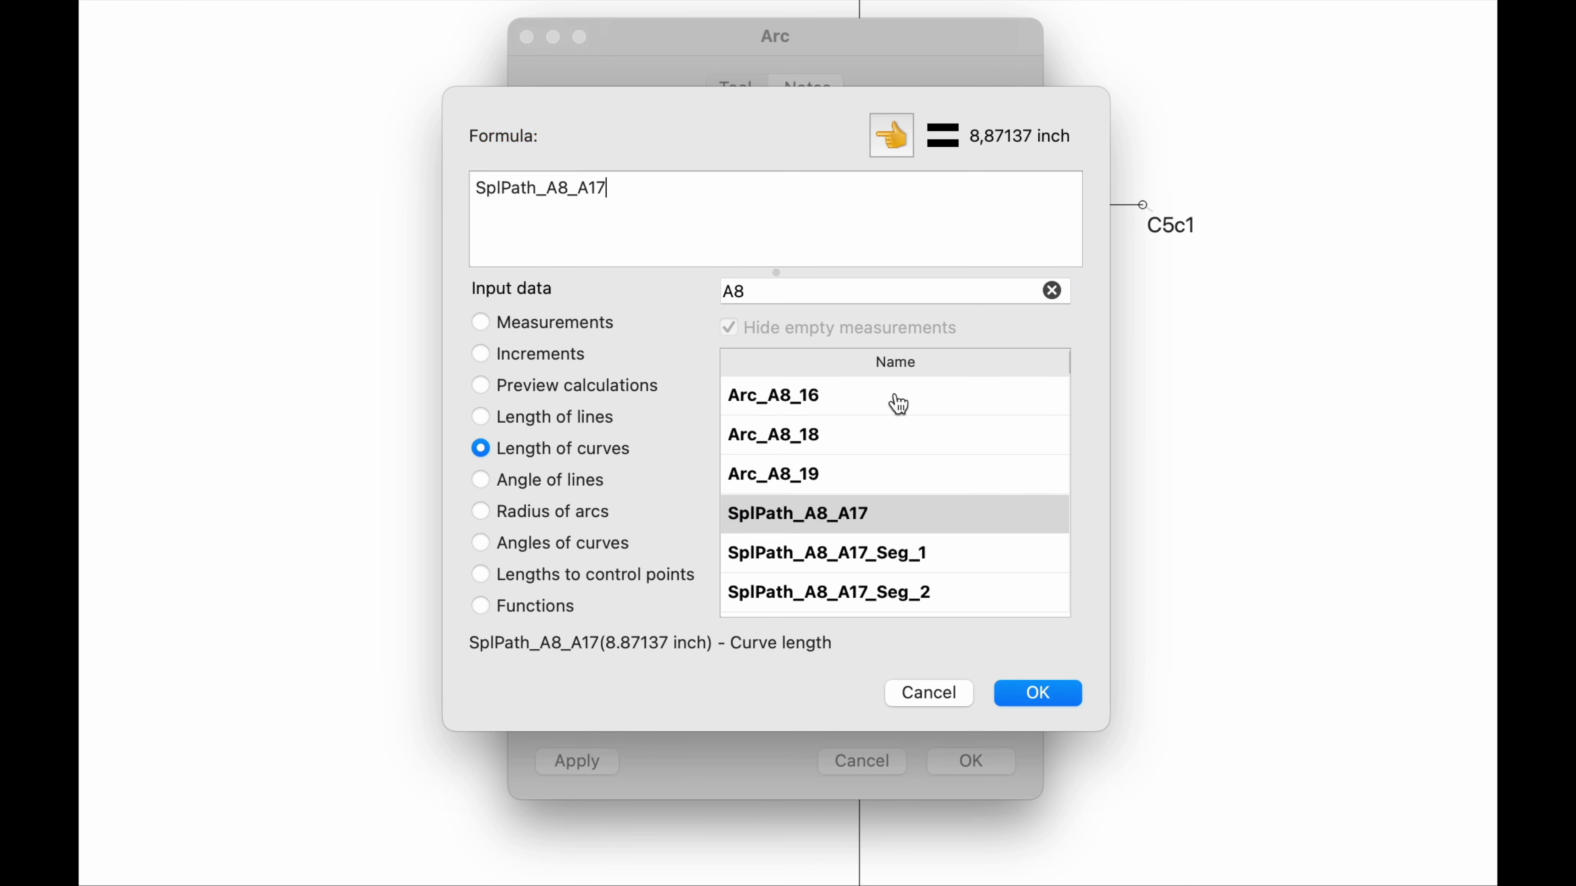
pyautogui.doubleClick(774, 292)
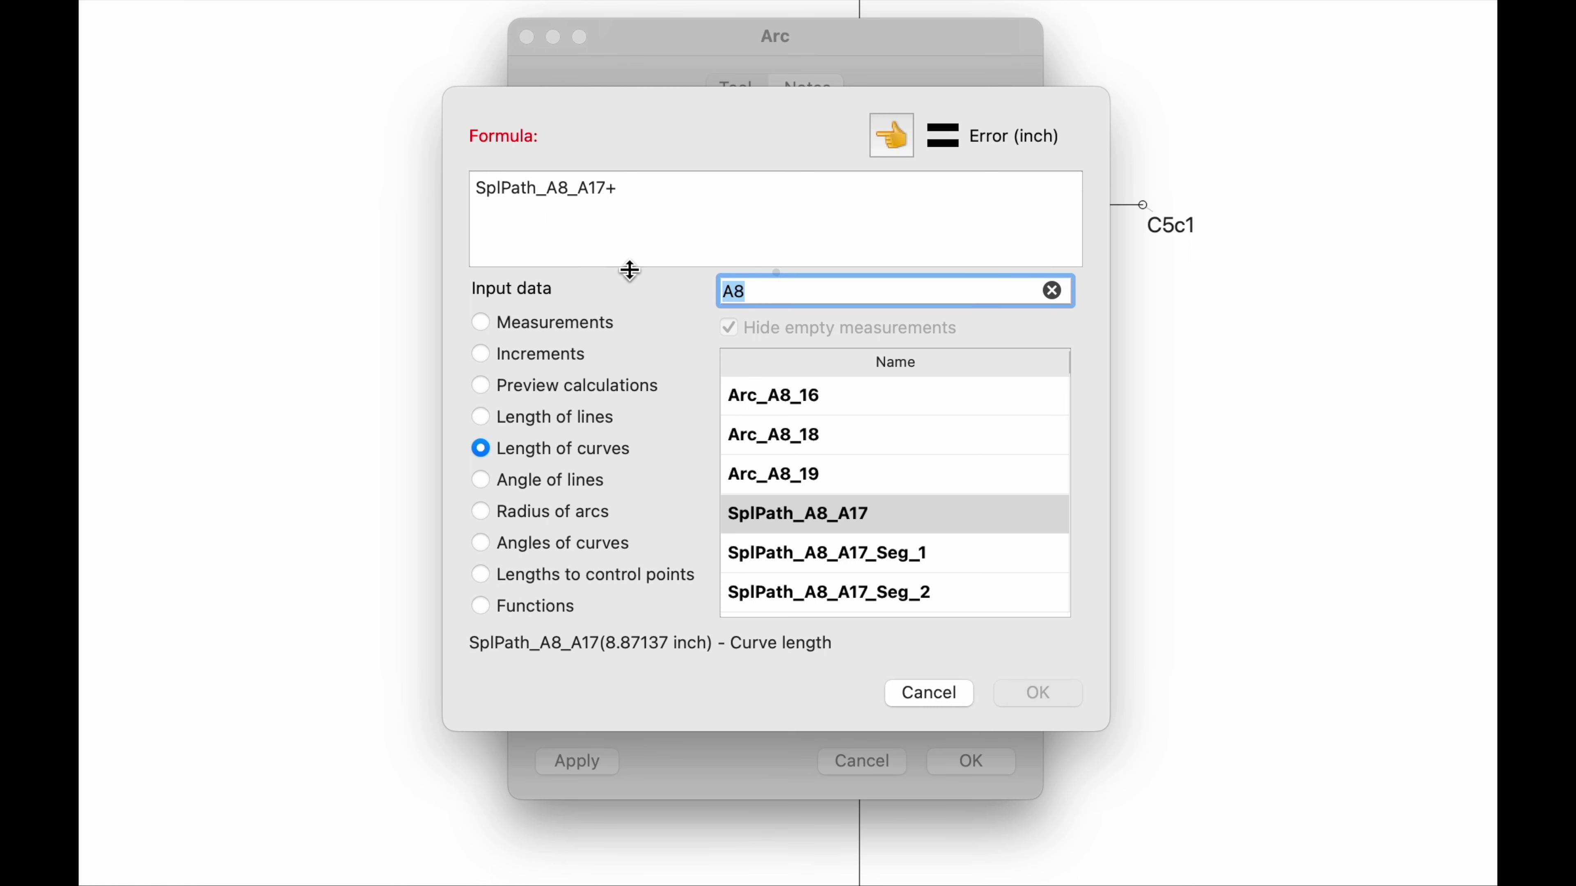
pyautogui.write('B9')
pyautogui.click(777, 404)
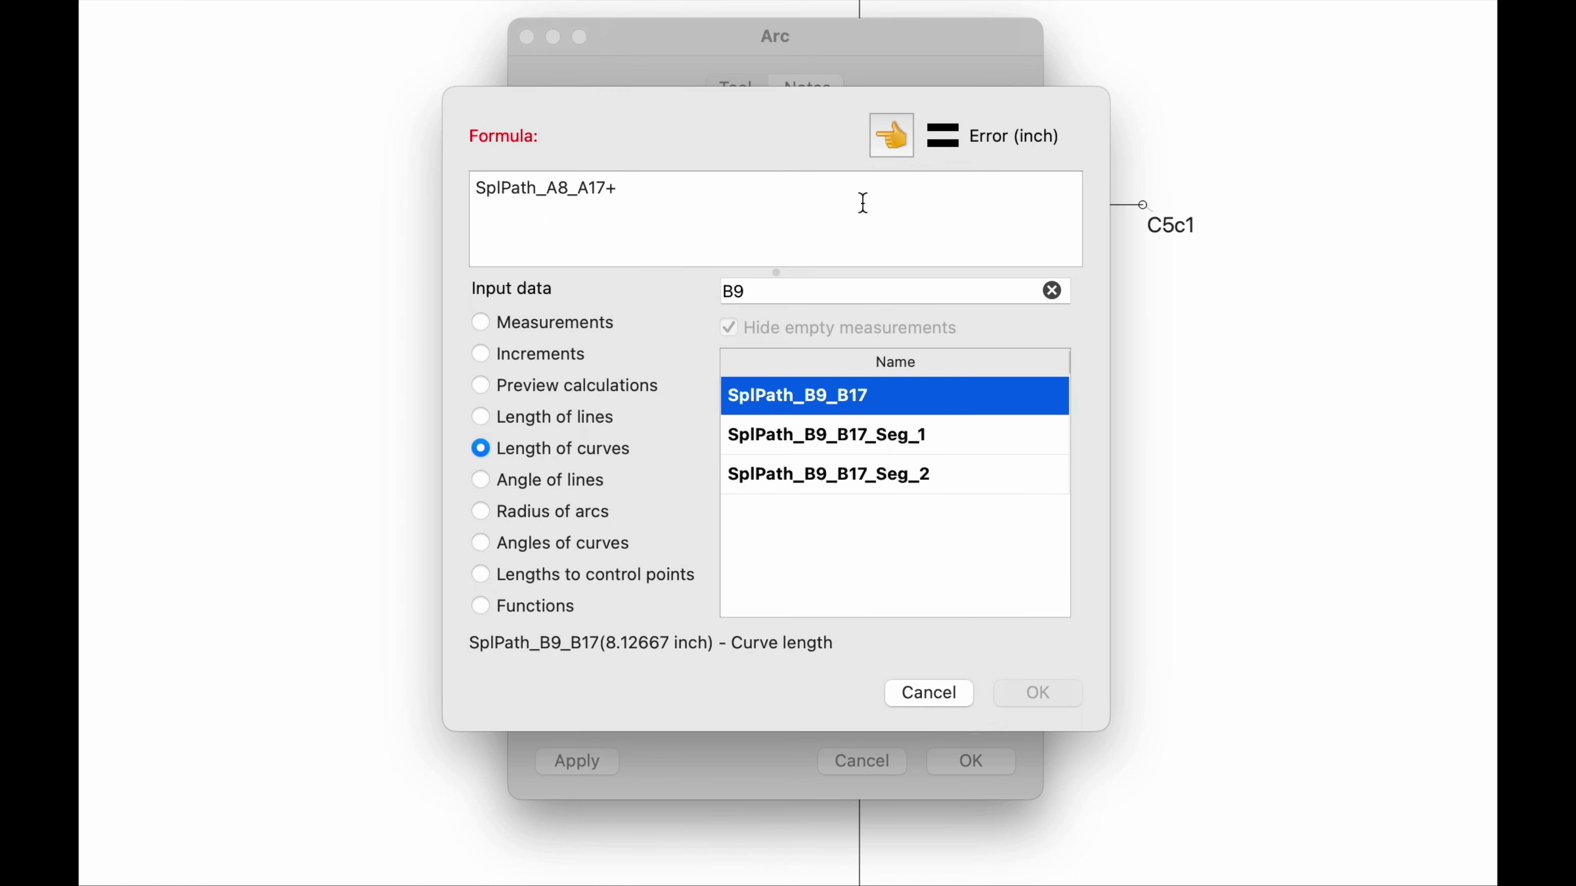
pyautogui.click(891, 152)
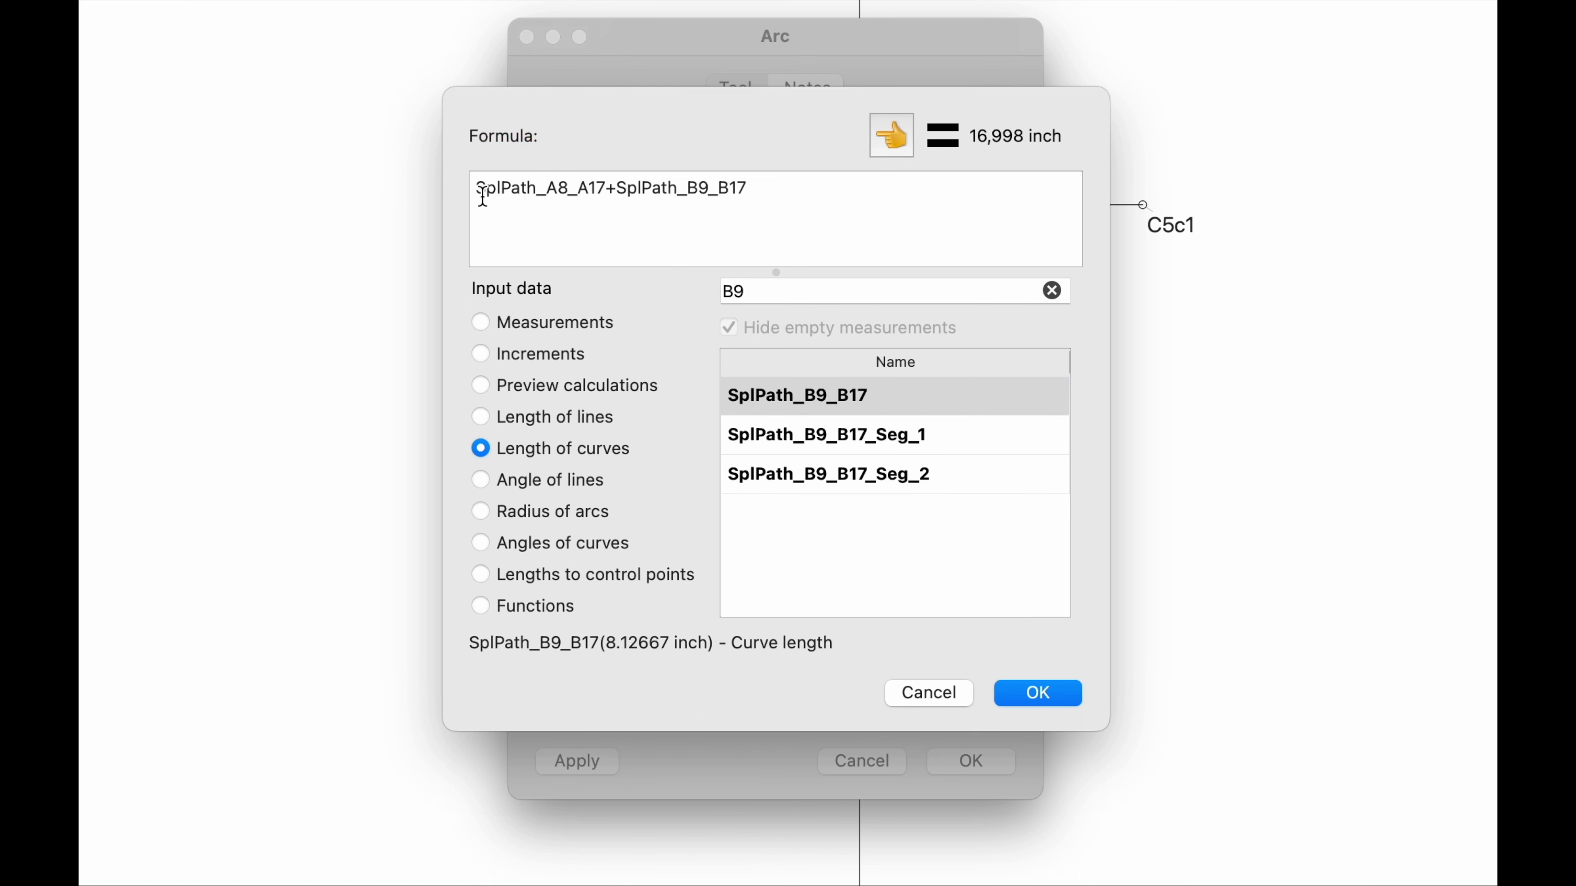
pyautogui.write('(')
pyautogui.click(790, 188)
pyautogui.write(')')
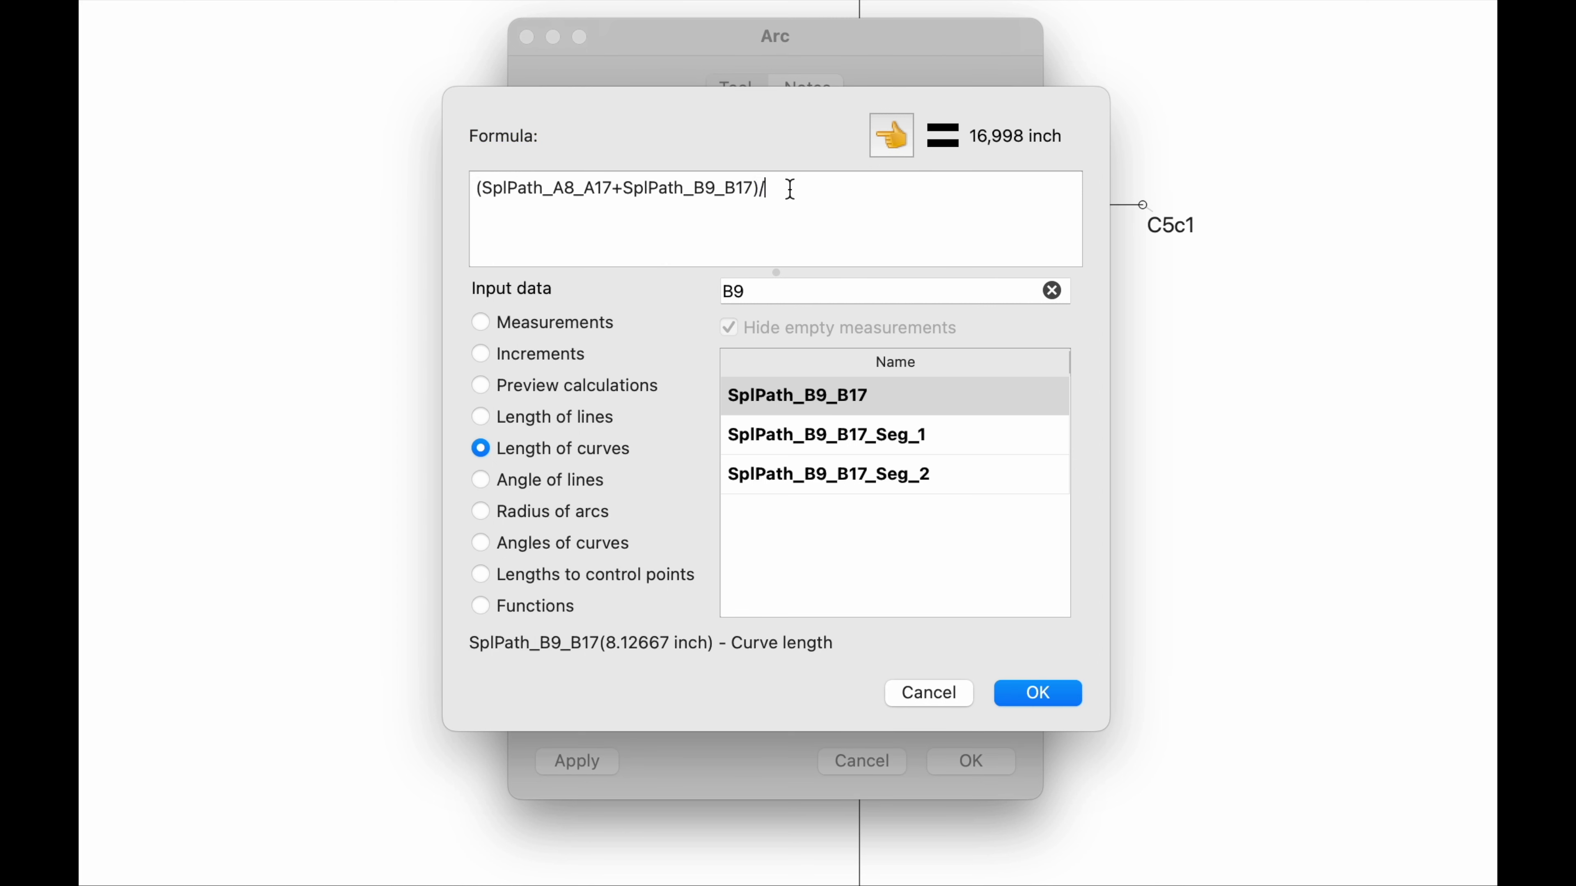
pyautogui.write('/2+1/')
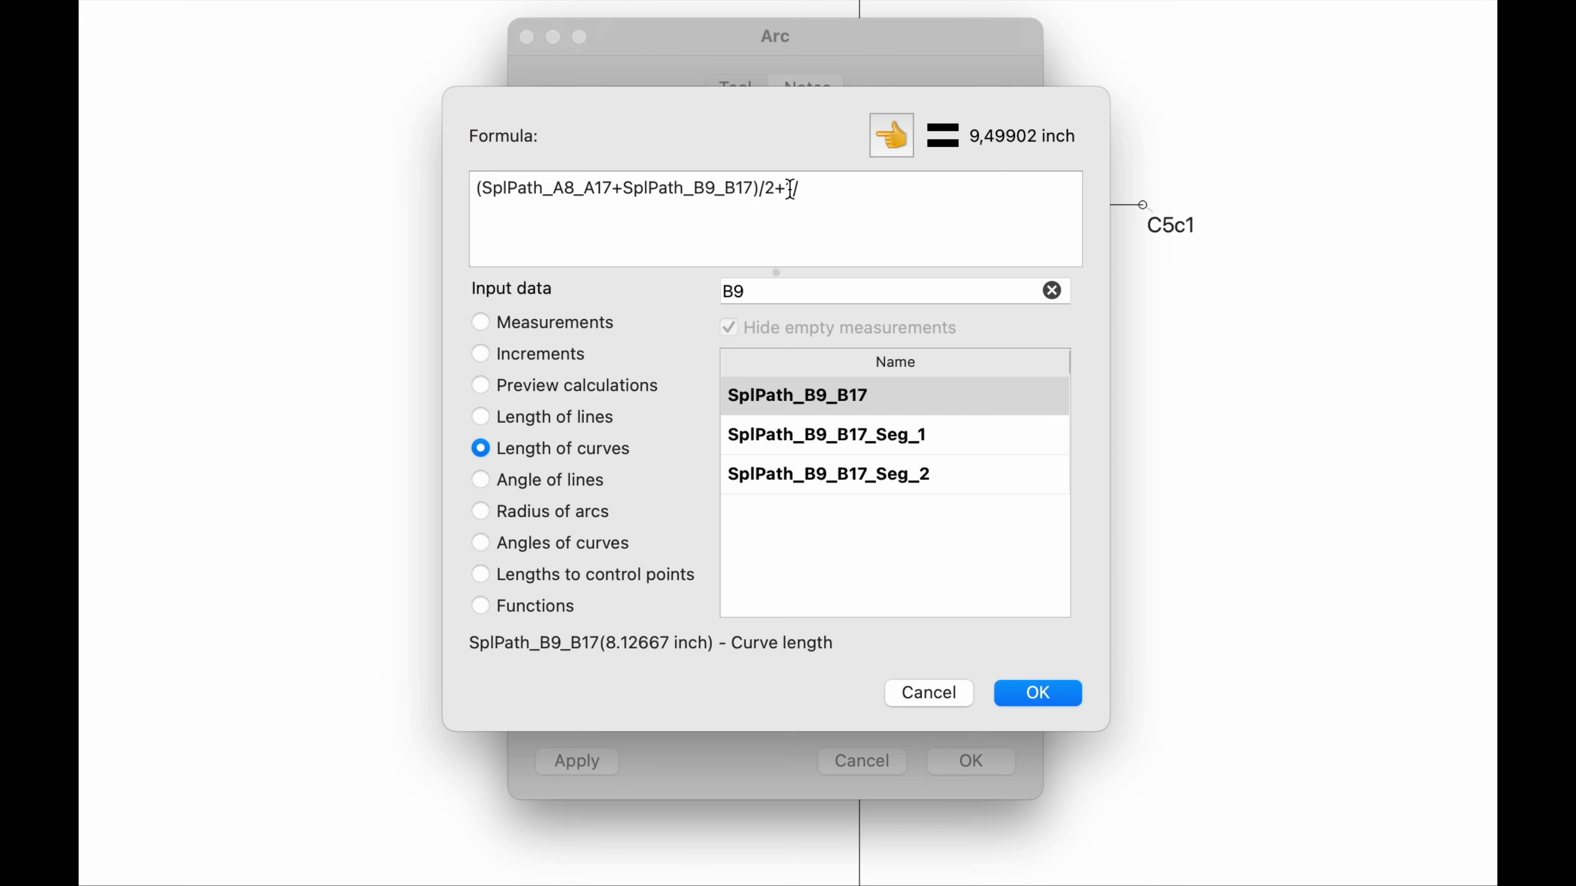
pyautogui.write('4')
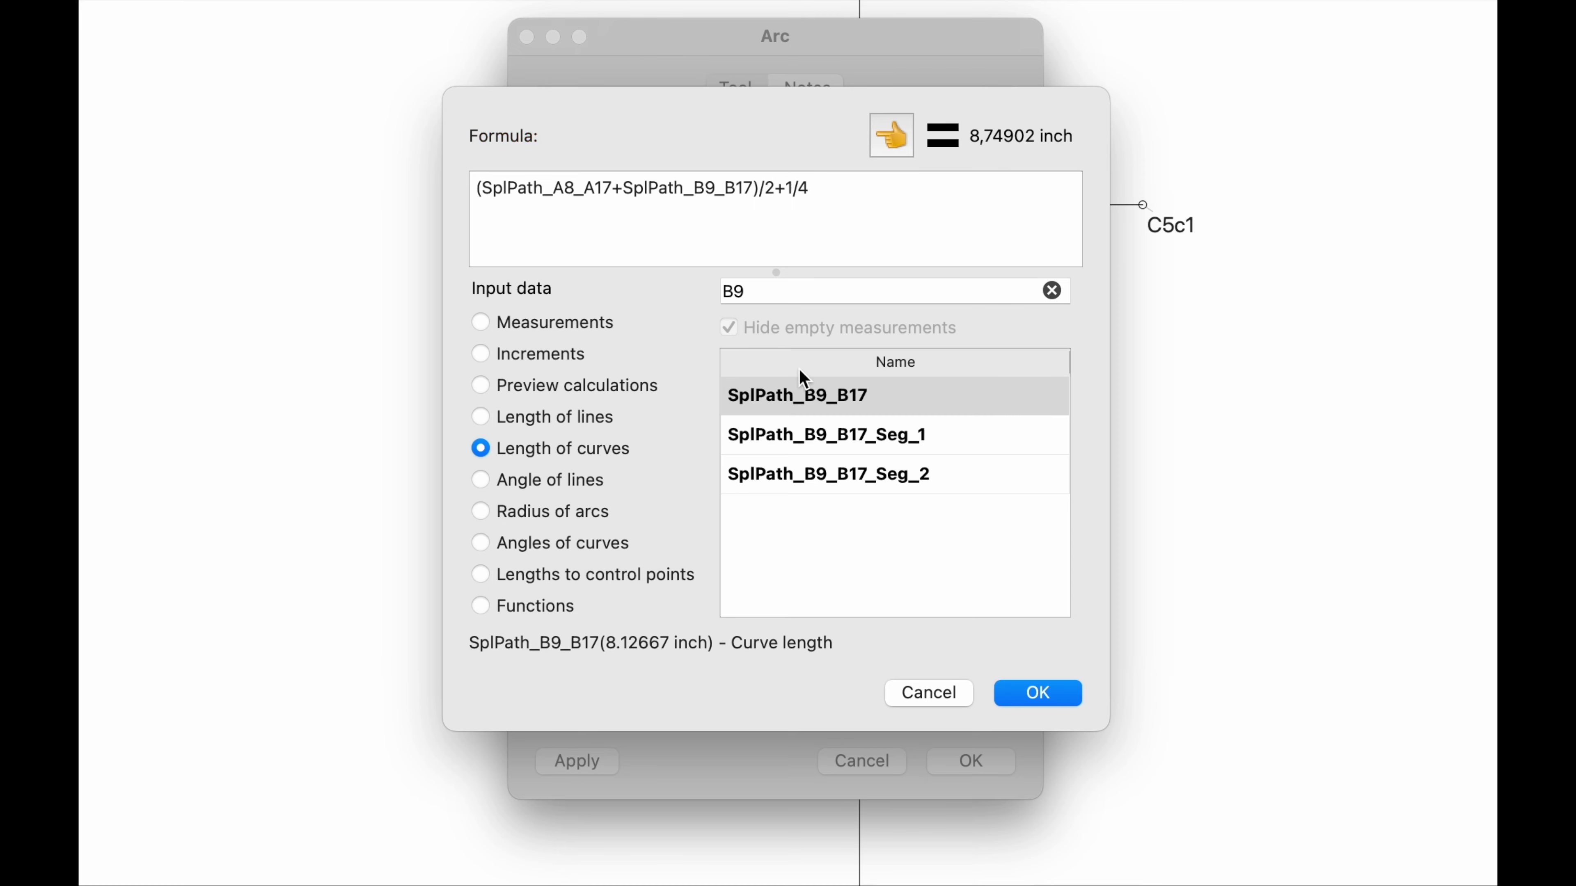
pyautogui.click(1038, 694)
pyautogui.click(973, 769)
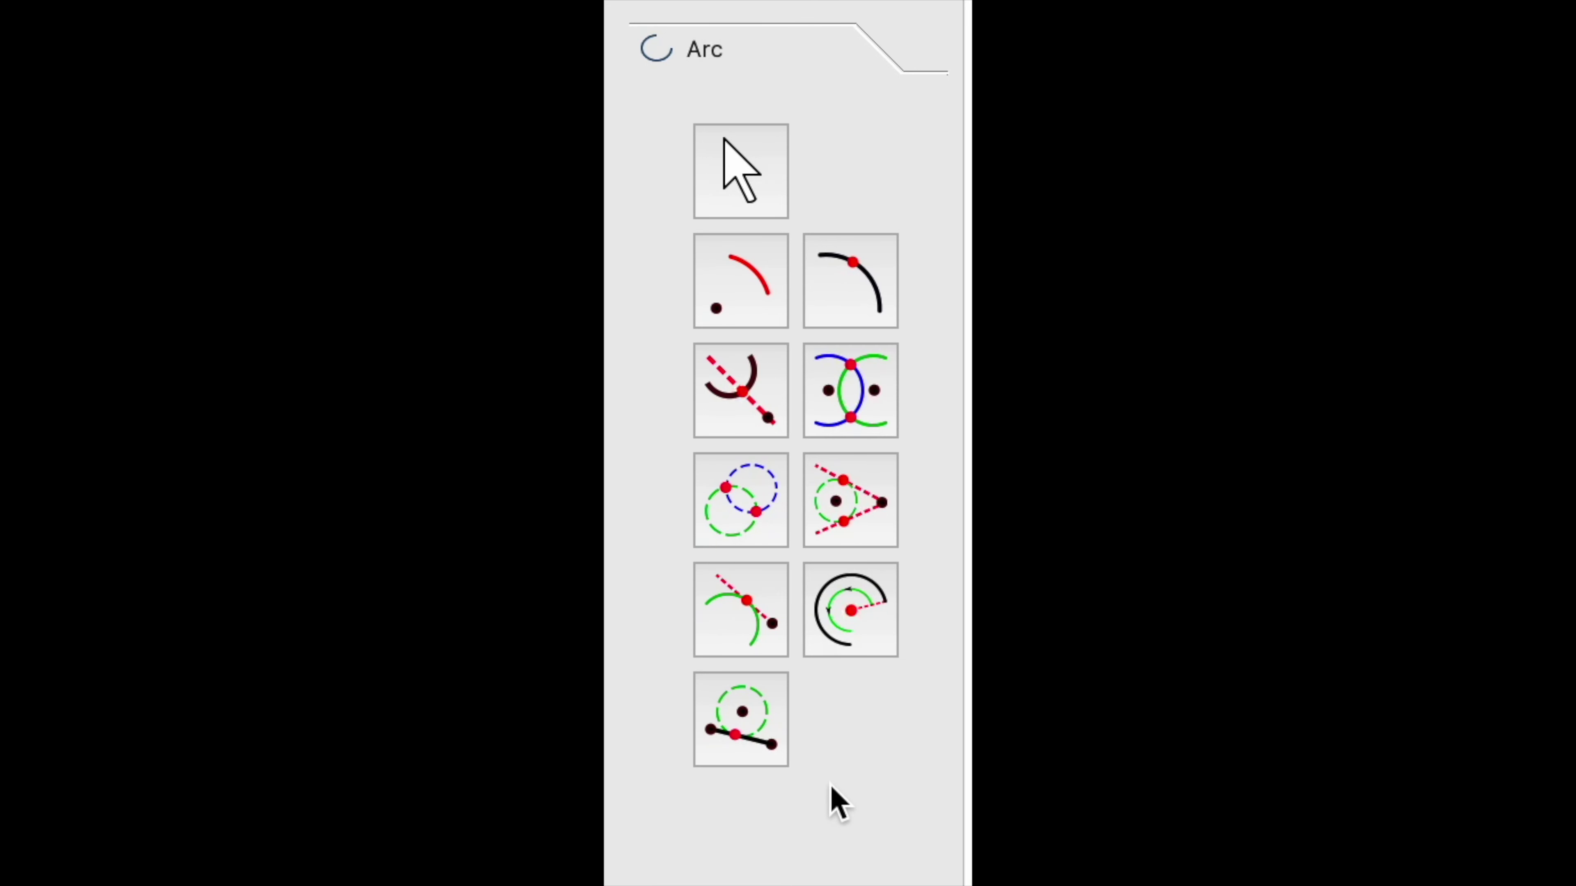
# Intersect the new arc with a horizontal axis through C5 to create point C6
pyautogui.click(741, 421)
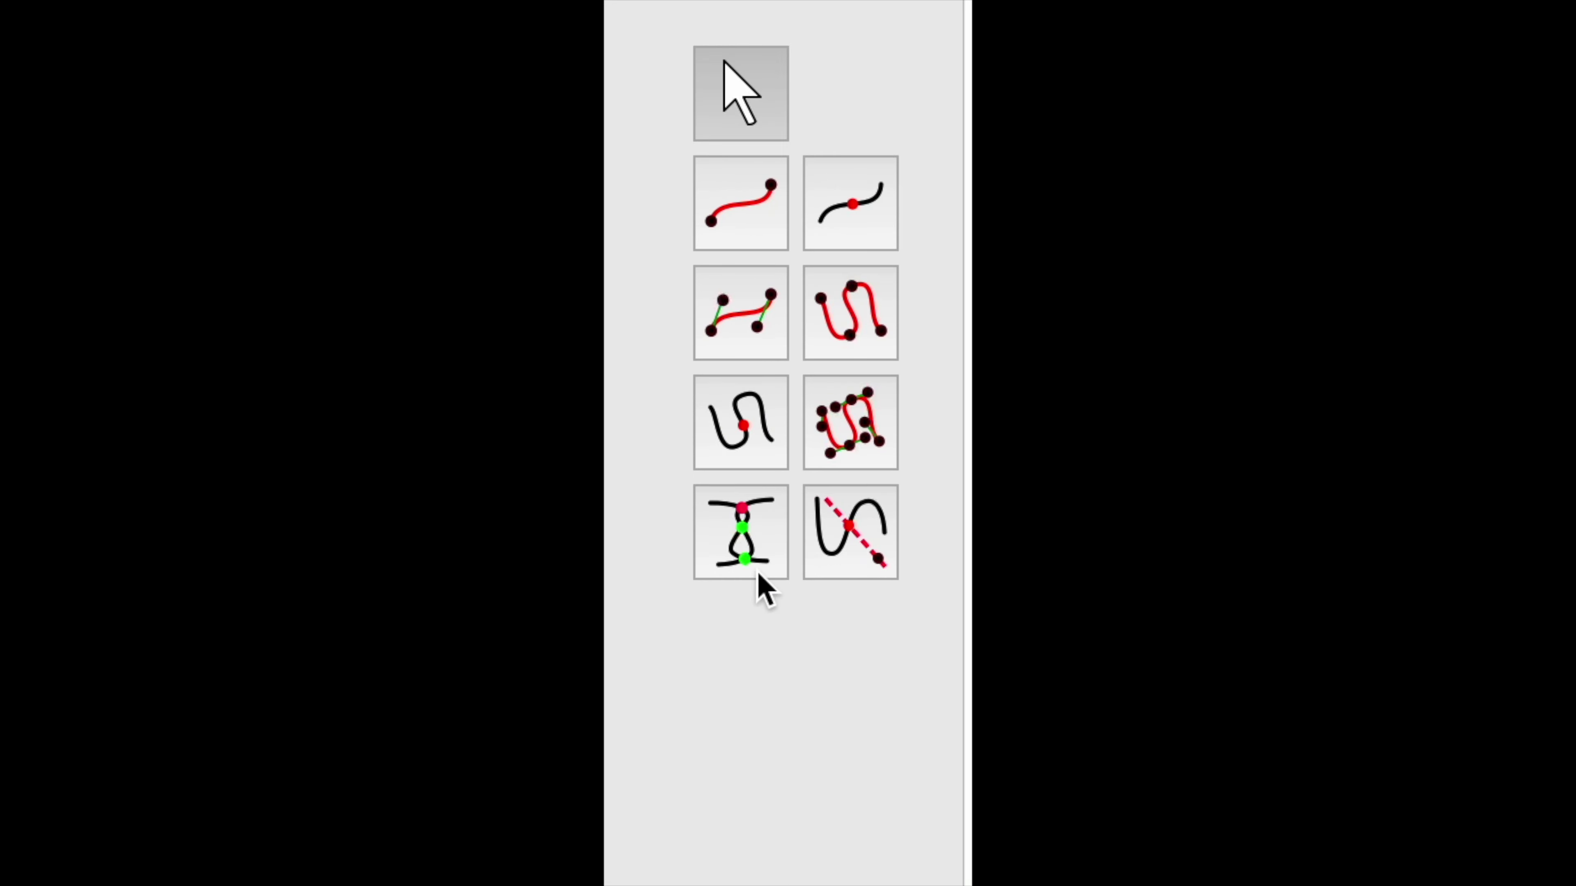
pyautogui.click(762, 564)
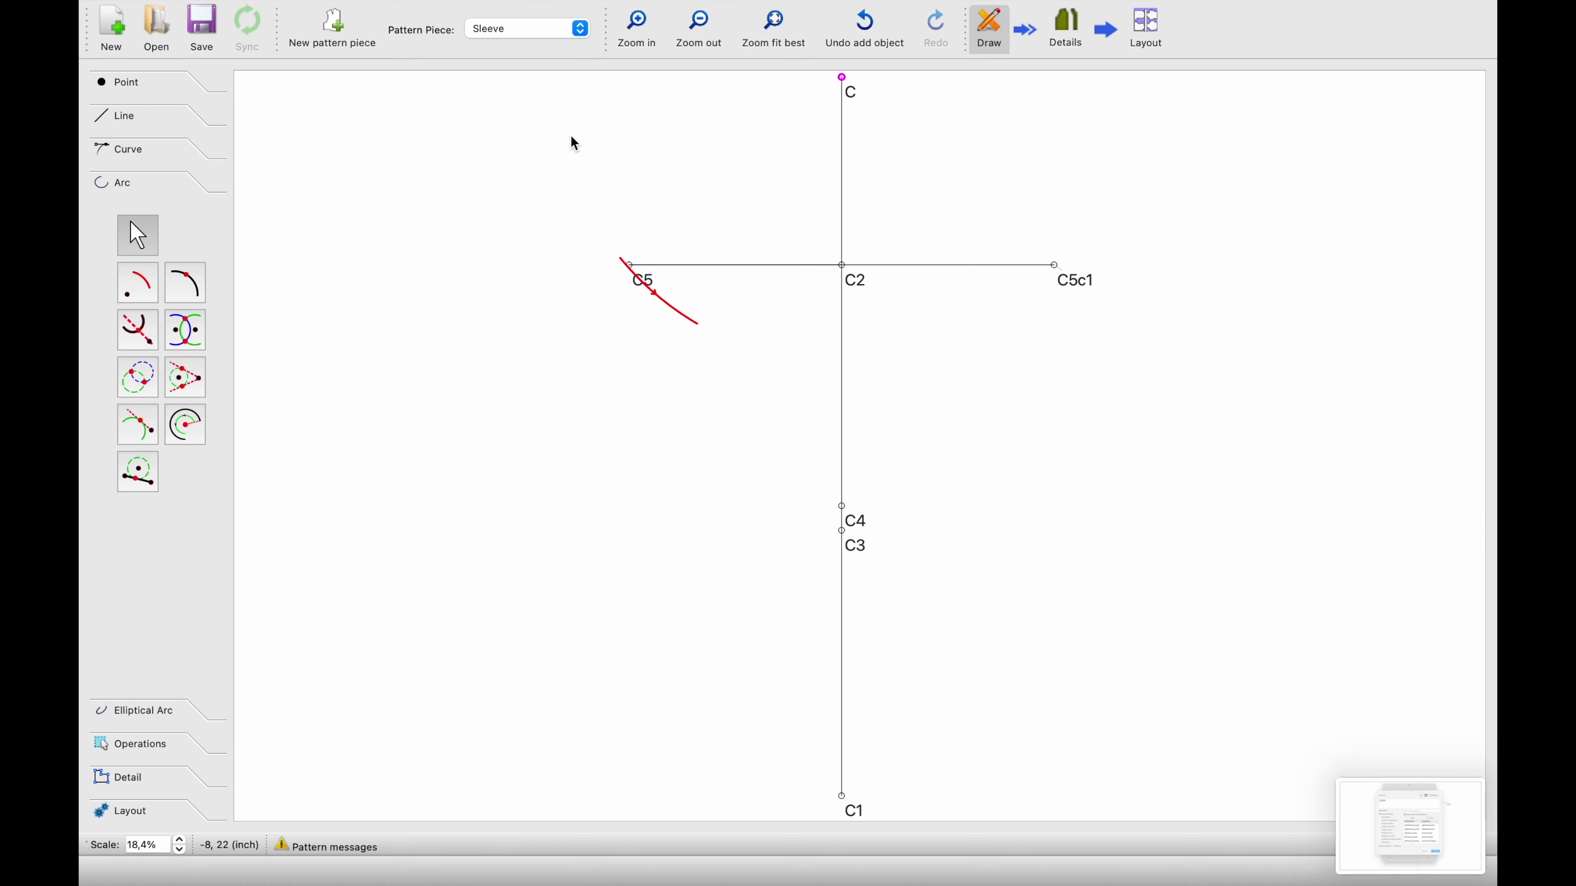
pyautogui.keyDown('ctrl'); pyautogui.scroll(5, 569, 141); pyautogui.keyUp('ctrl')
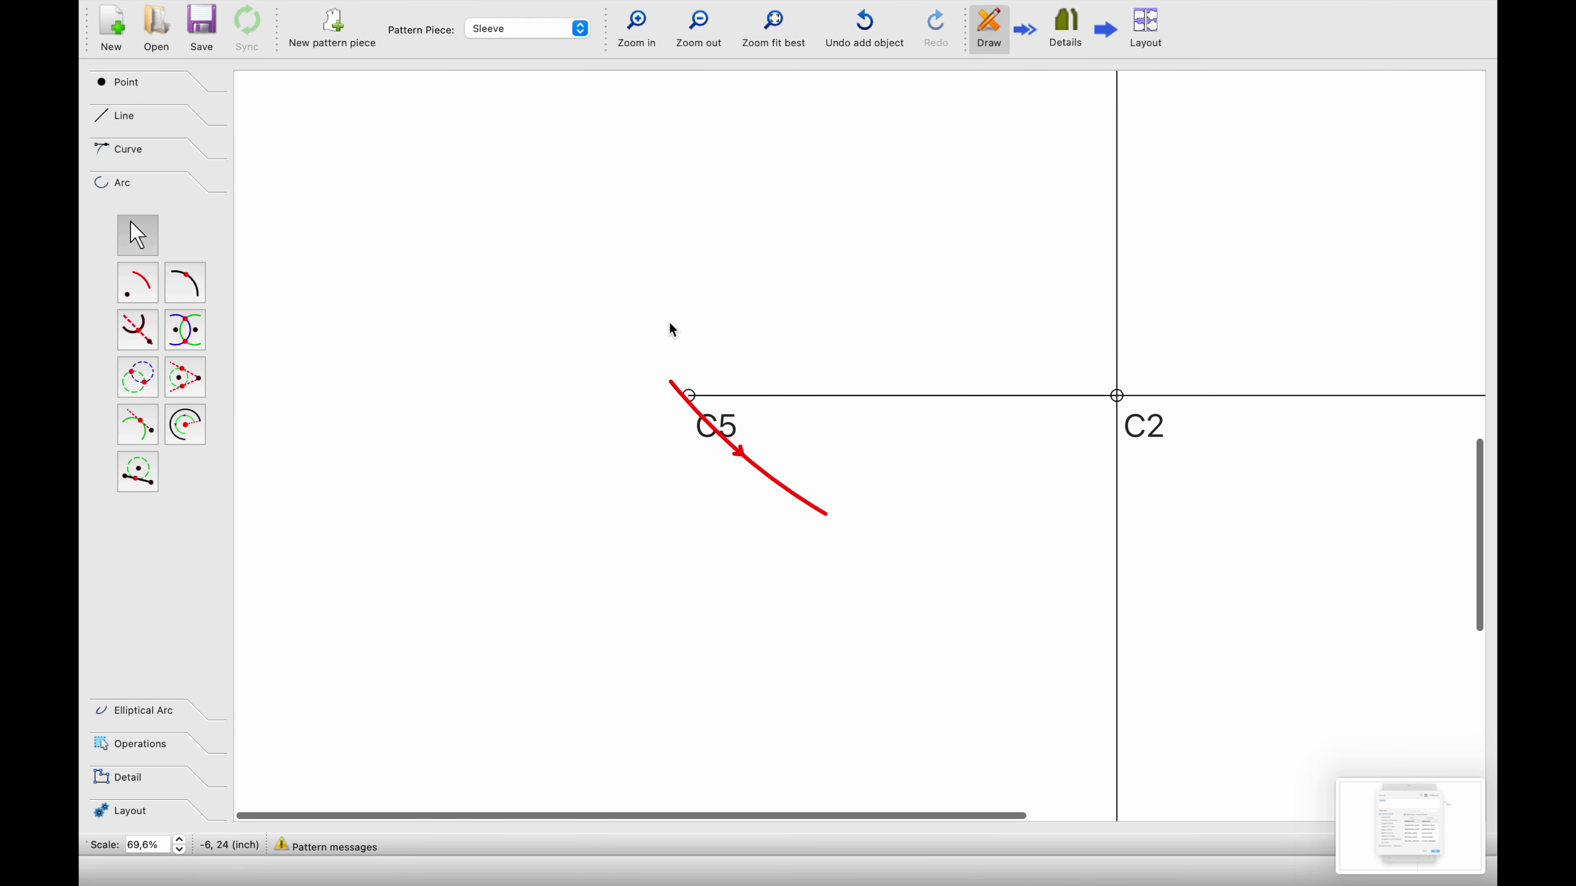
pyautogui.keyDown('ctrl'); pyautogui.scroll(4, 760, 529); pyautogui.keyUp('ctrl')
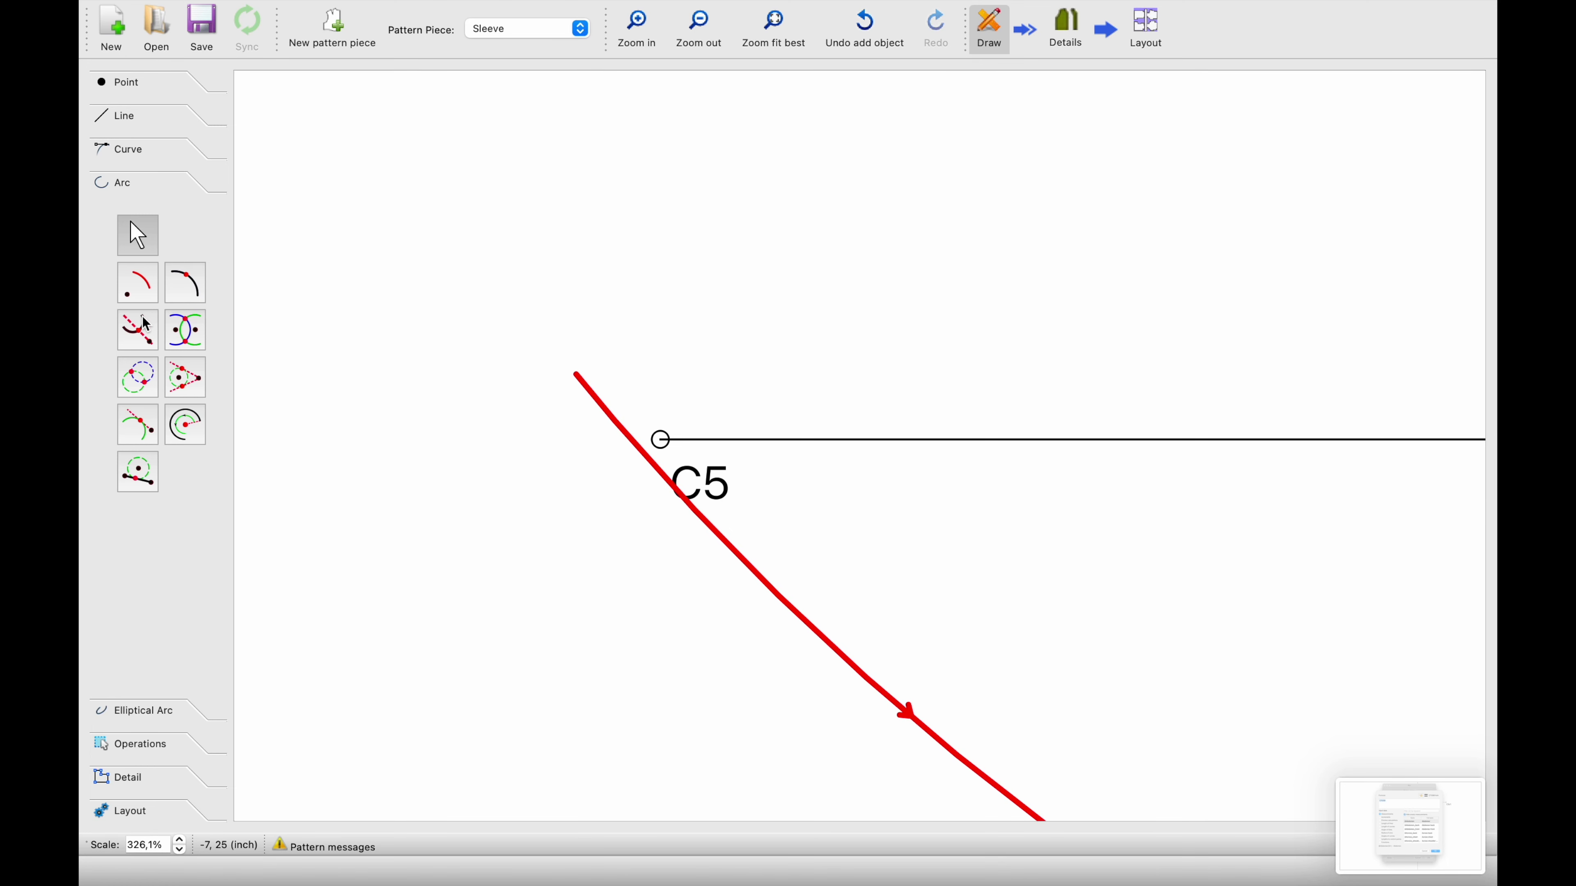
pyautogui.click(126, 153)
pyautogui.click(187, 391)
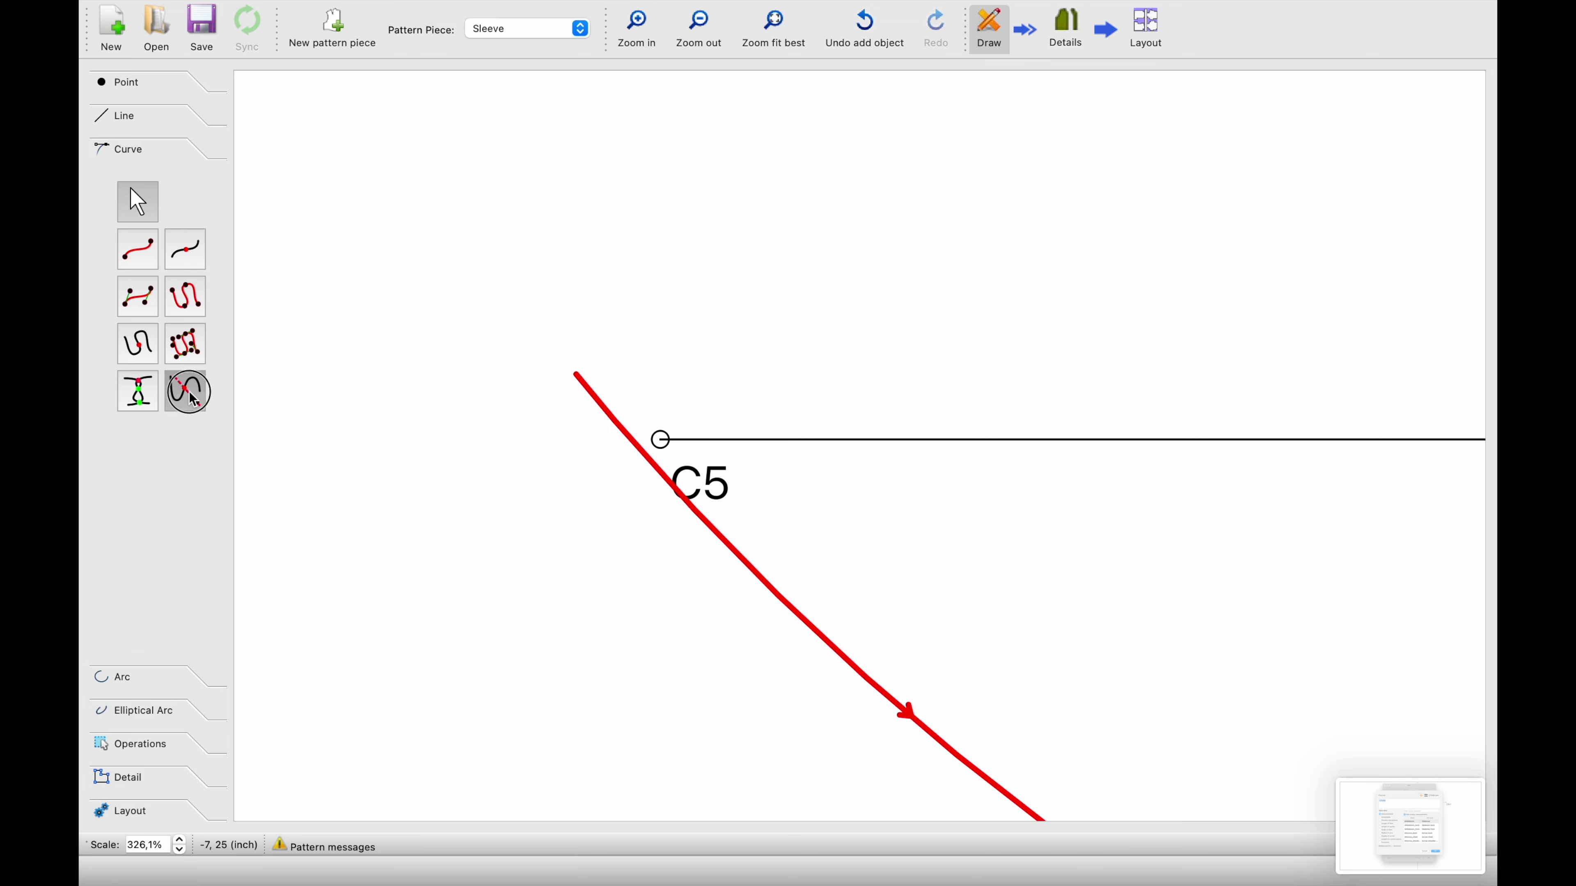
pyautogui.click(648, 463)
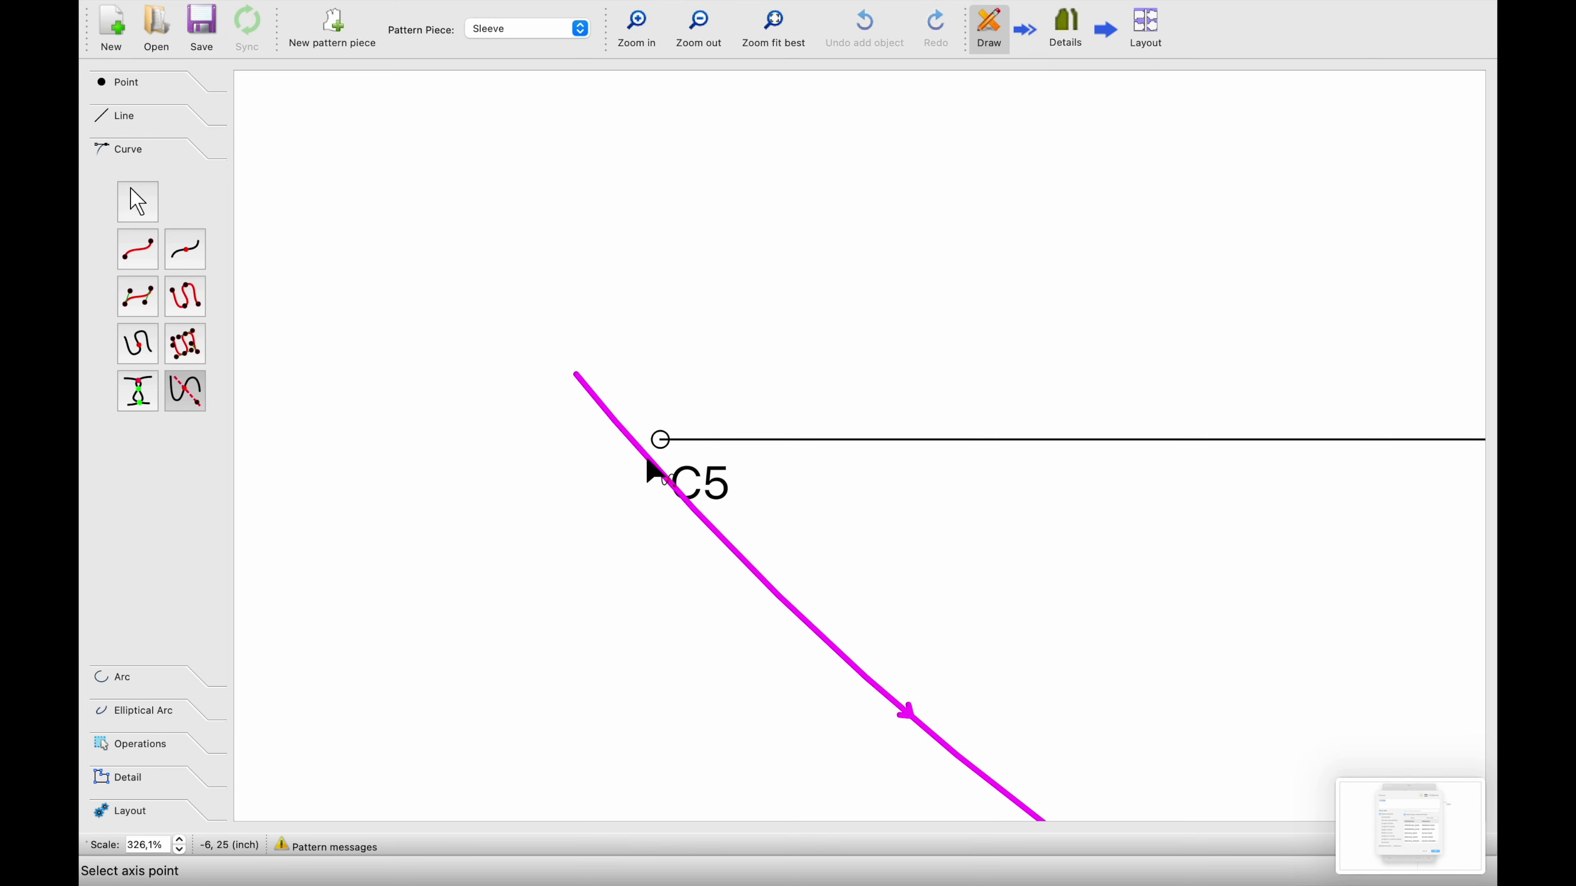
pyautogui.click(686, 481)
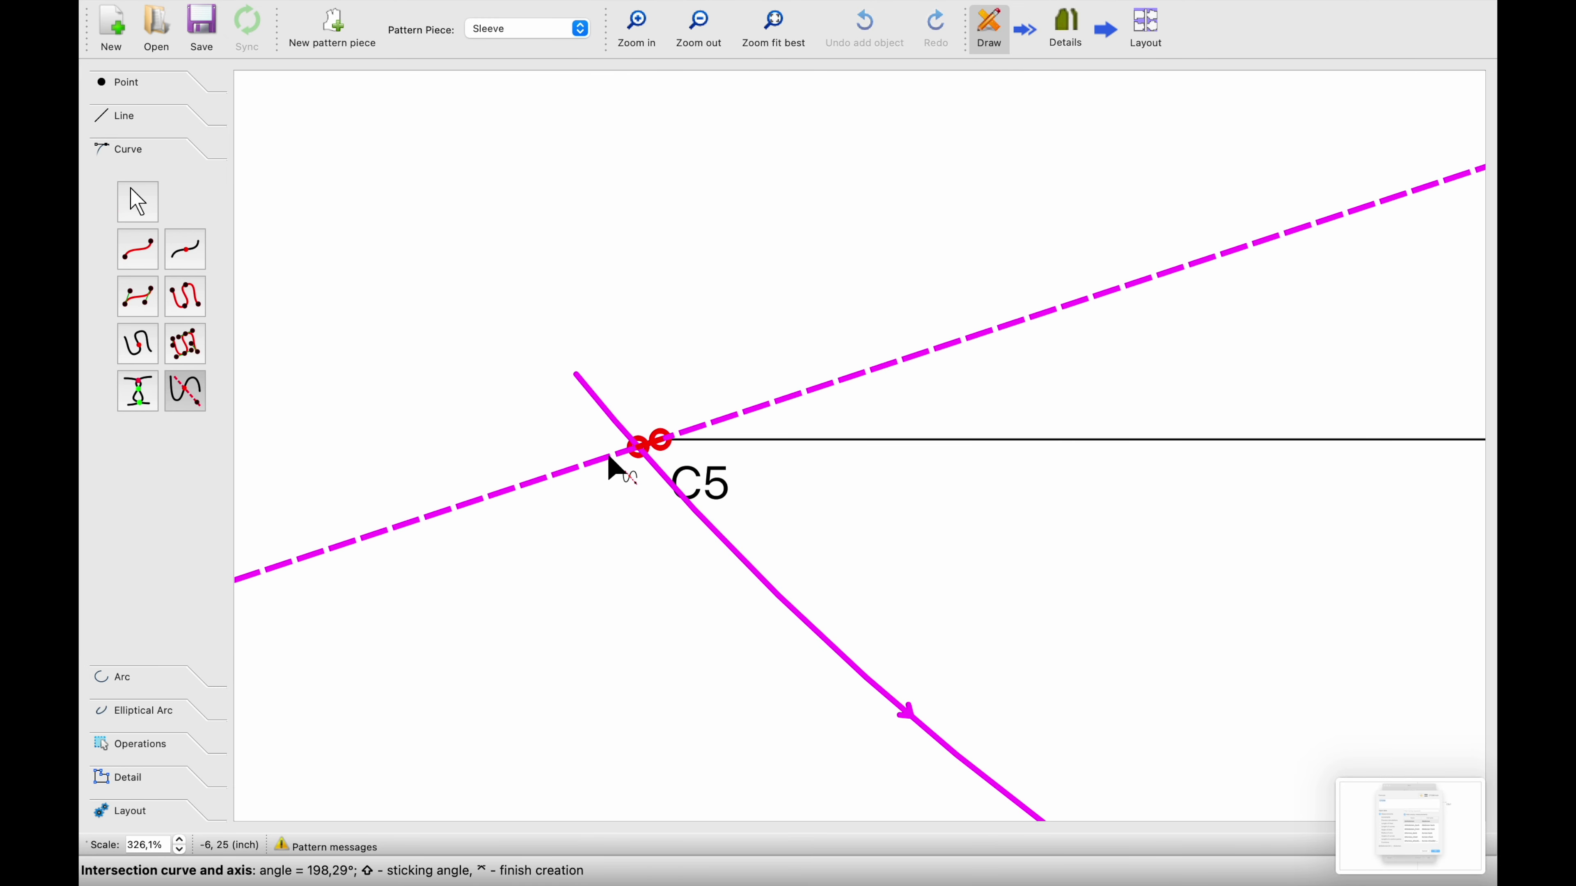
pyautogui.keyDown('shift'); pyautogui.click(589, 447); pyautogui.keyUp('shift')
# Move the C6 label away from C5 so it sits beside it
pyautogui.moveTo(667, 485); pyautogui.dragTo(570, 508)
pyautogui.scroll(-10, 827, 493)
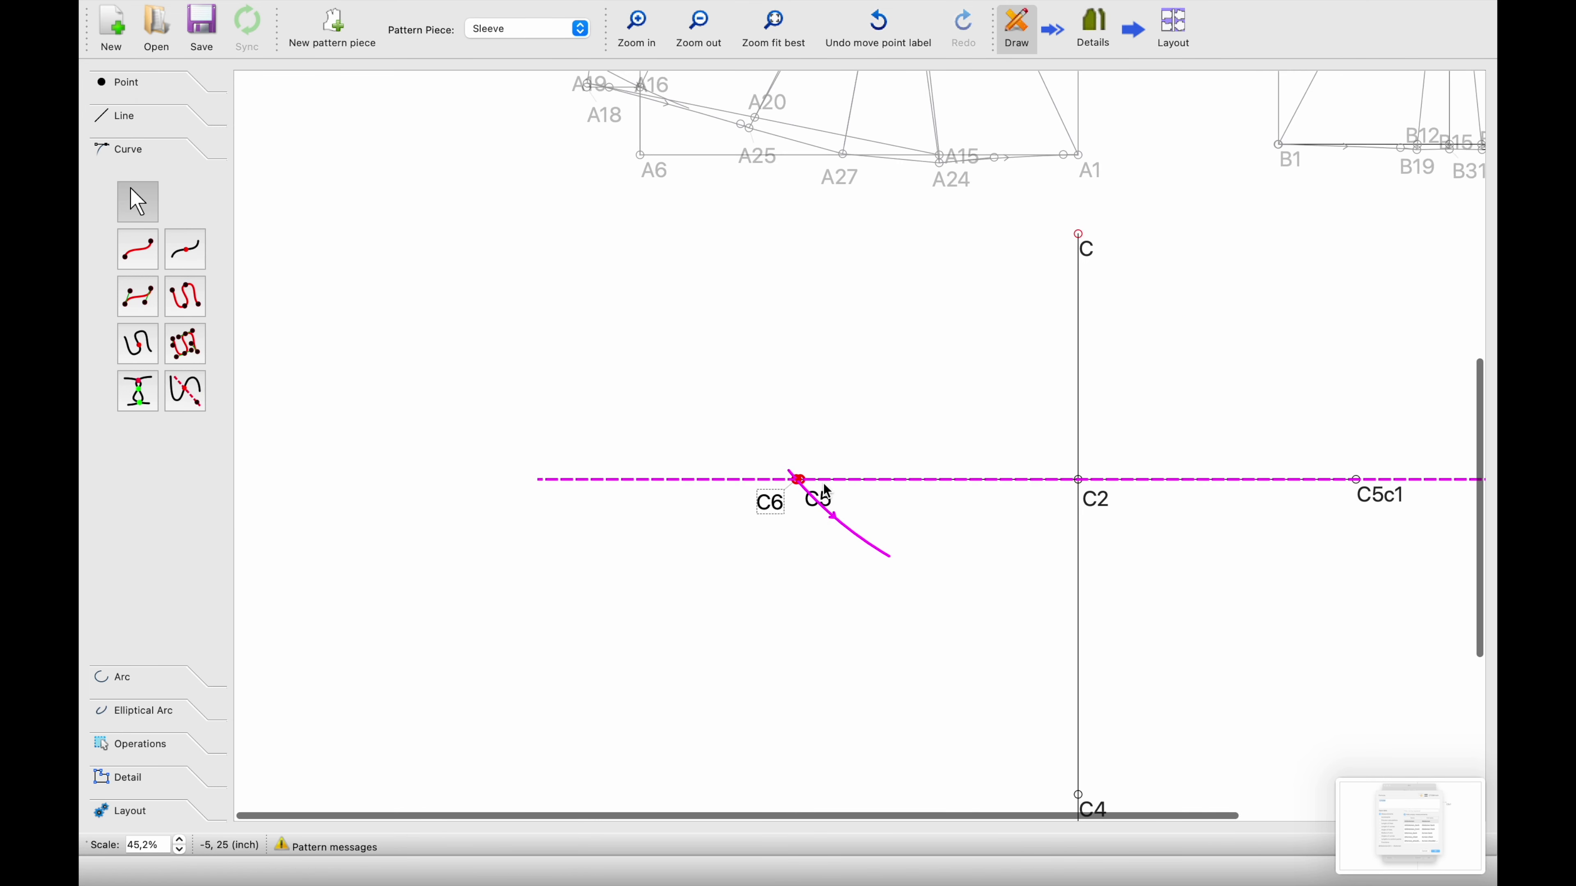
pyautogui.hscroll(4, 989, 424)
pyautogui.scroll(1, 985, 422)
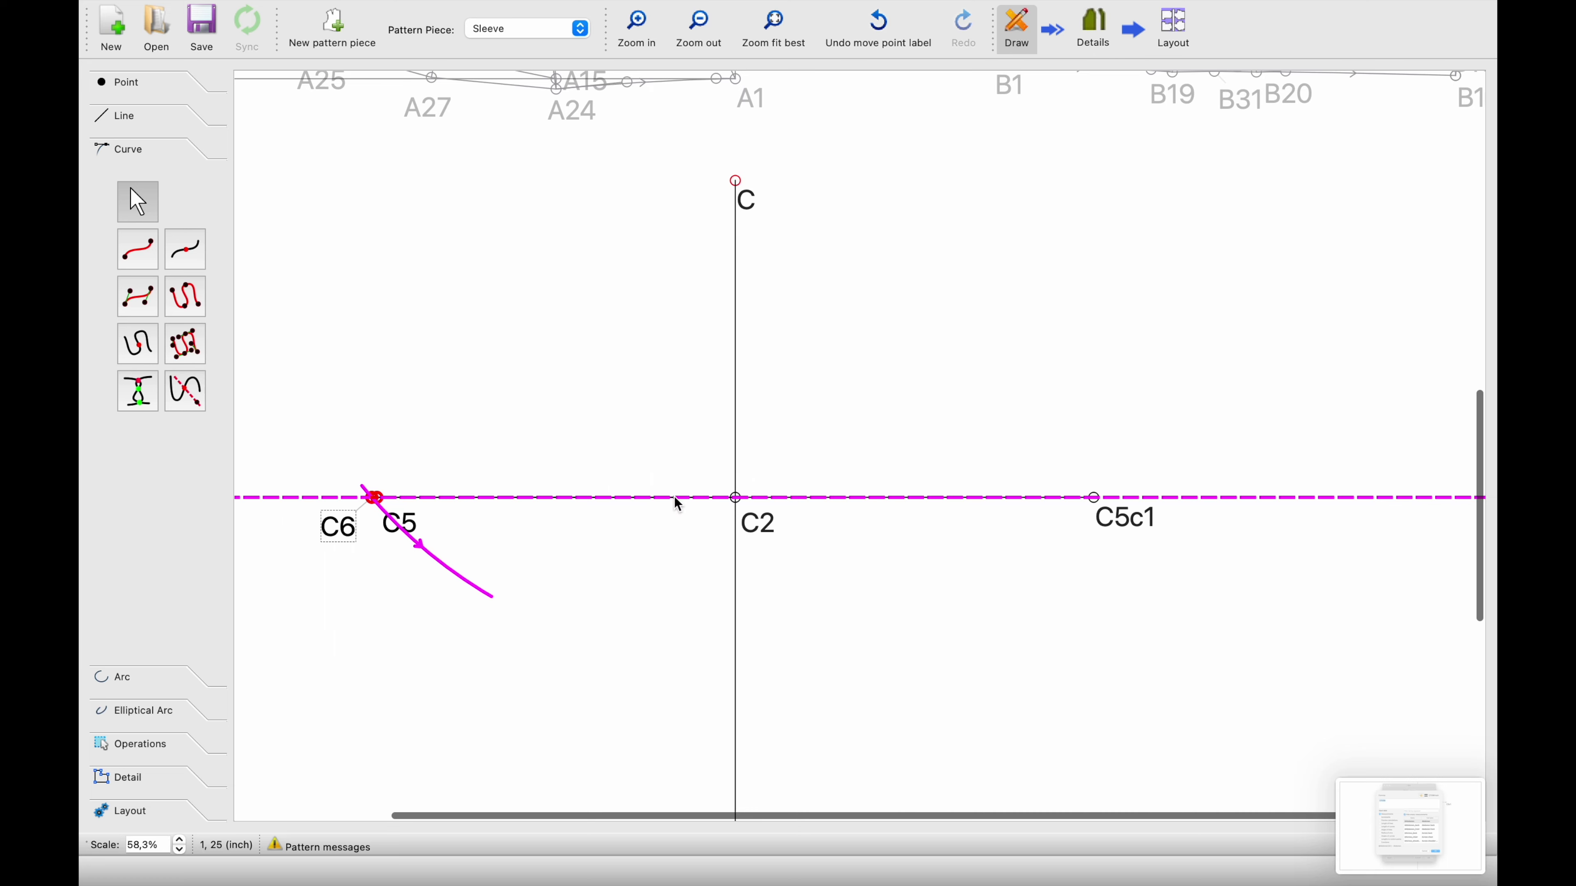
pyautogui.click(147, 680)
# Draw a new arc centred on point C
pyautogui.click(139, 278)
pyautogui.click(740, 195)
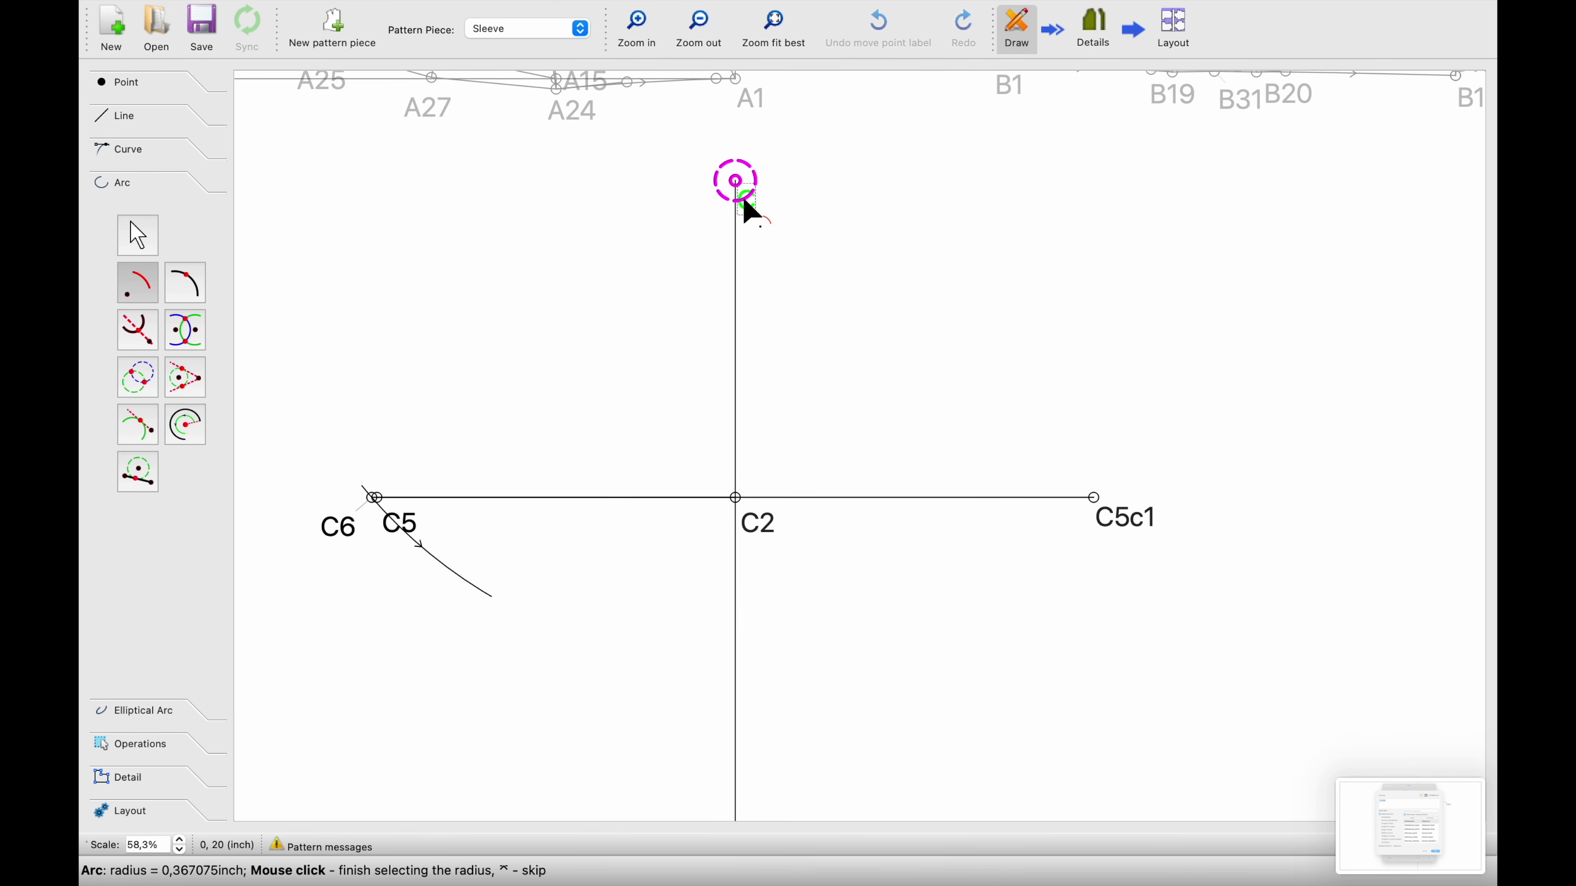
pyautogui.click(964, 523)
pyautogui.click(965, 522)
pyautogui.click(1017, 451)
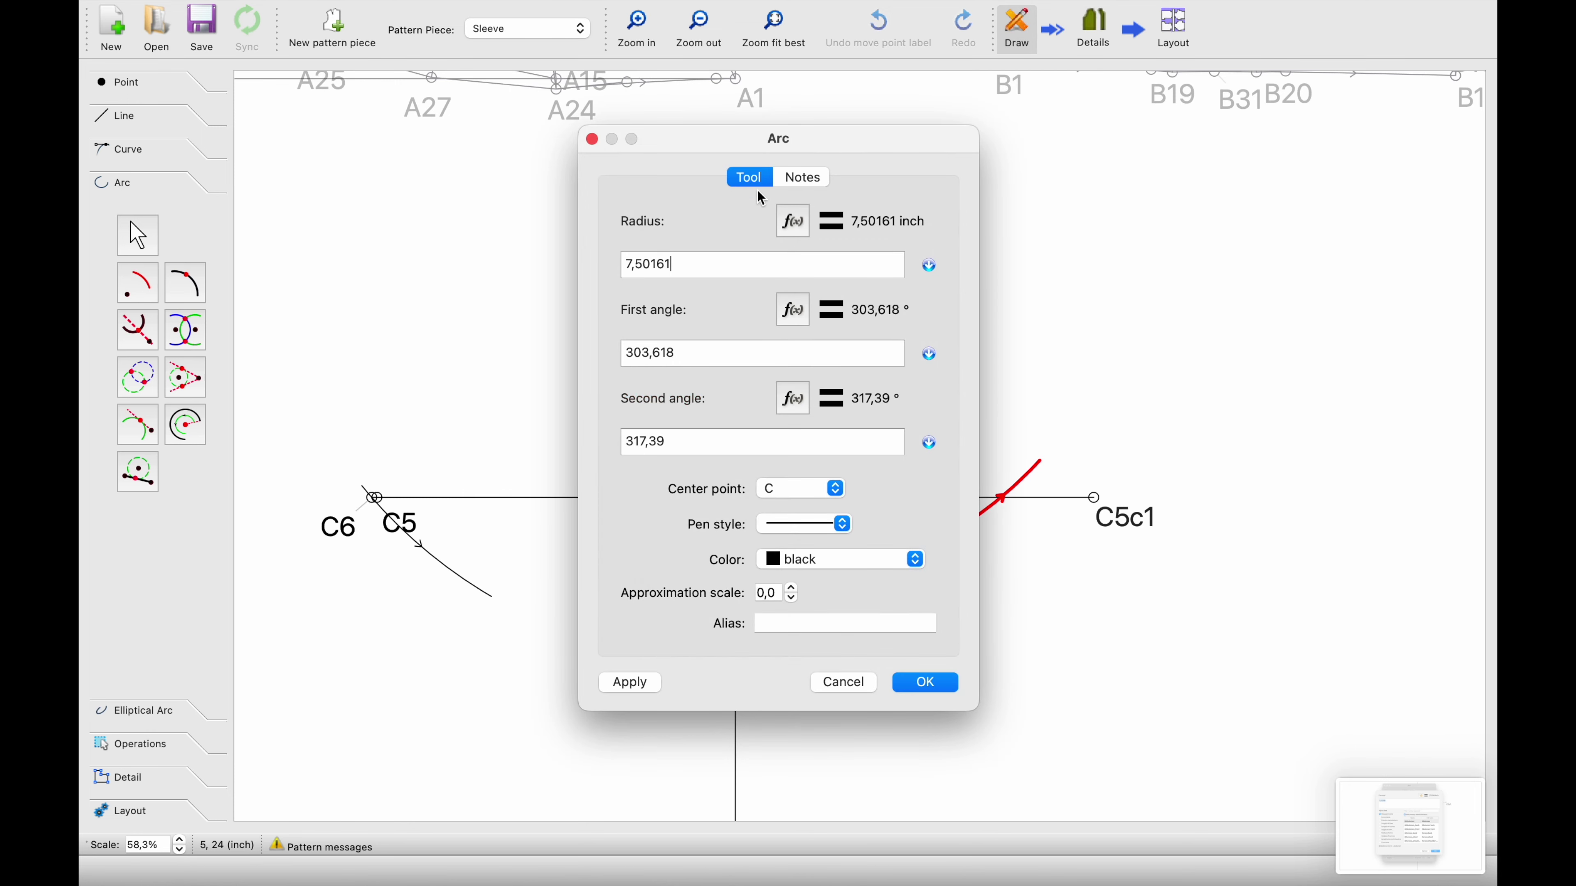
# Set the arc radius formula to RadiusArc_C_225
pyautogui.click(810, 218)
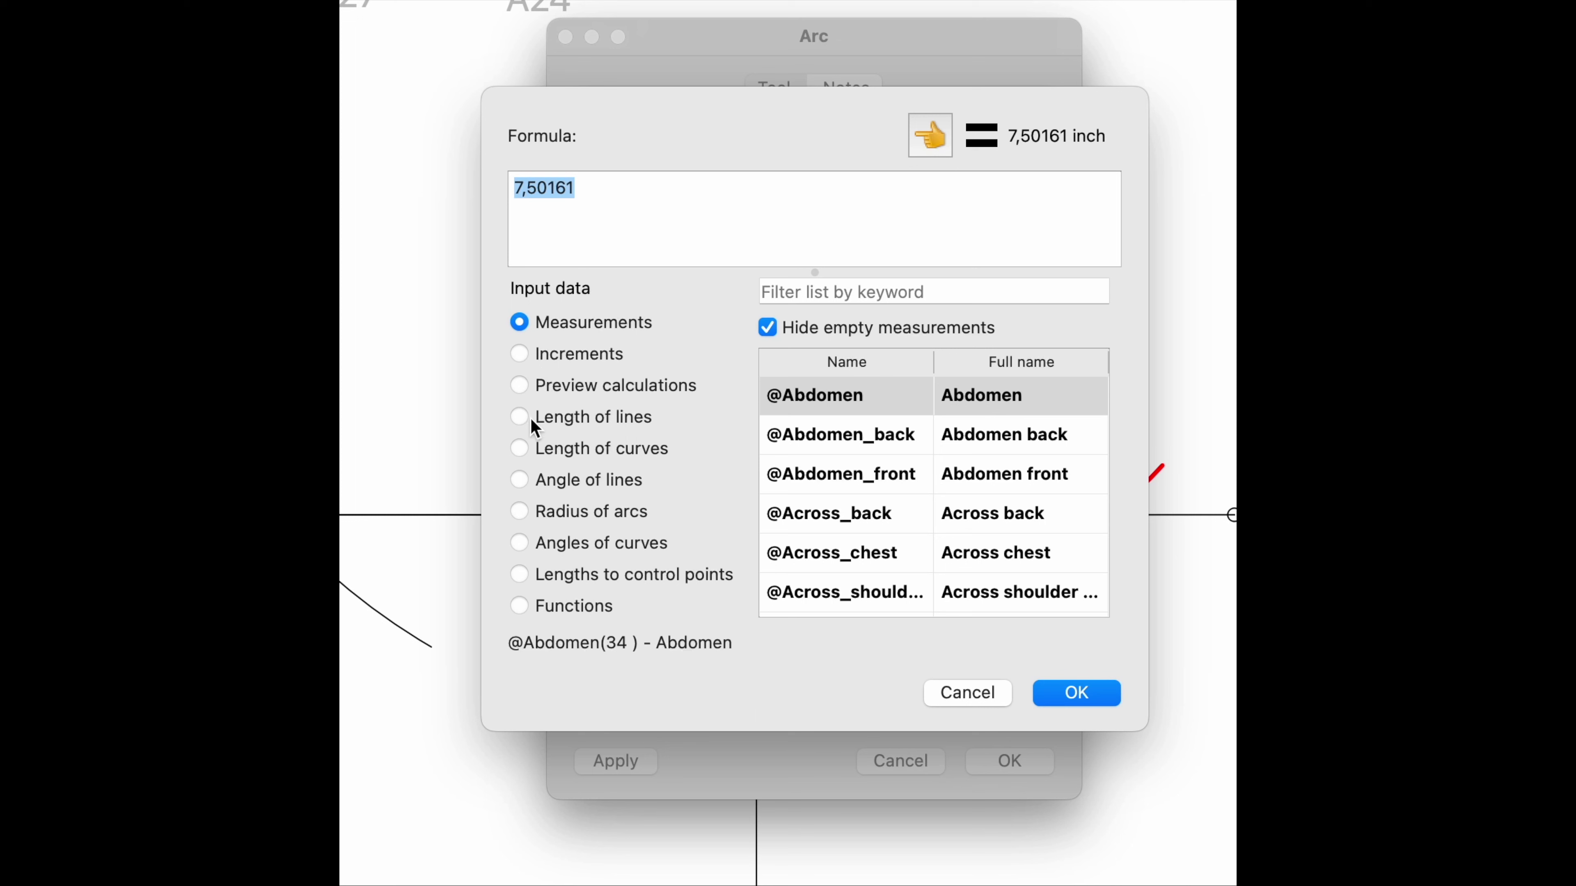
pyautogui.click(521, 511)
pyautogui.click(848, 287)
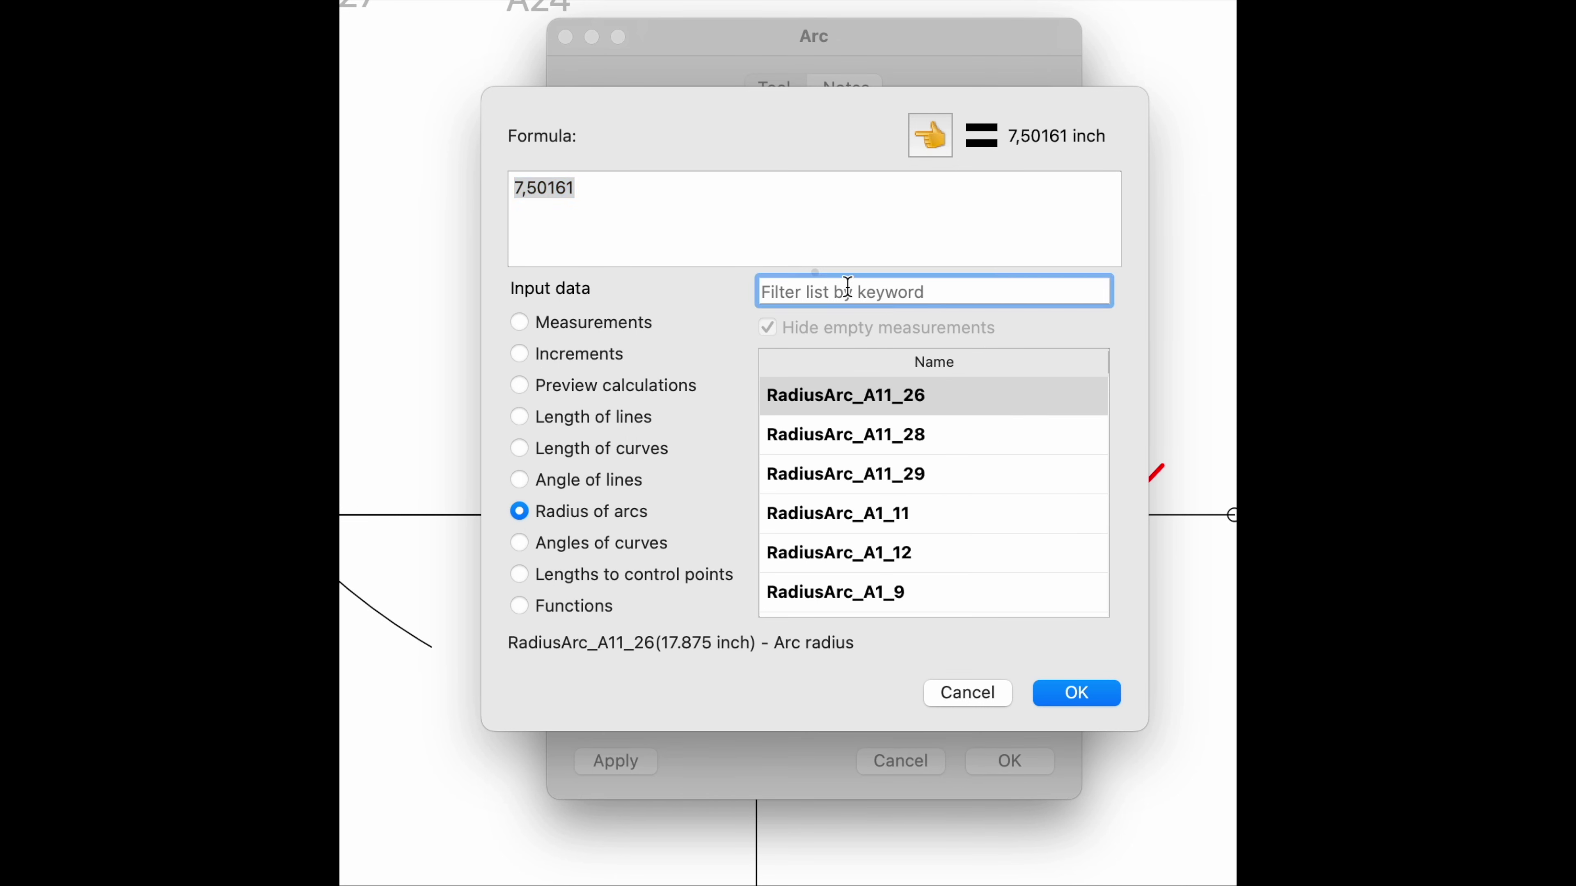
pyautogui.write('C')
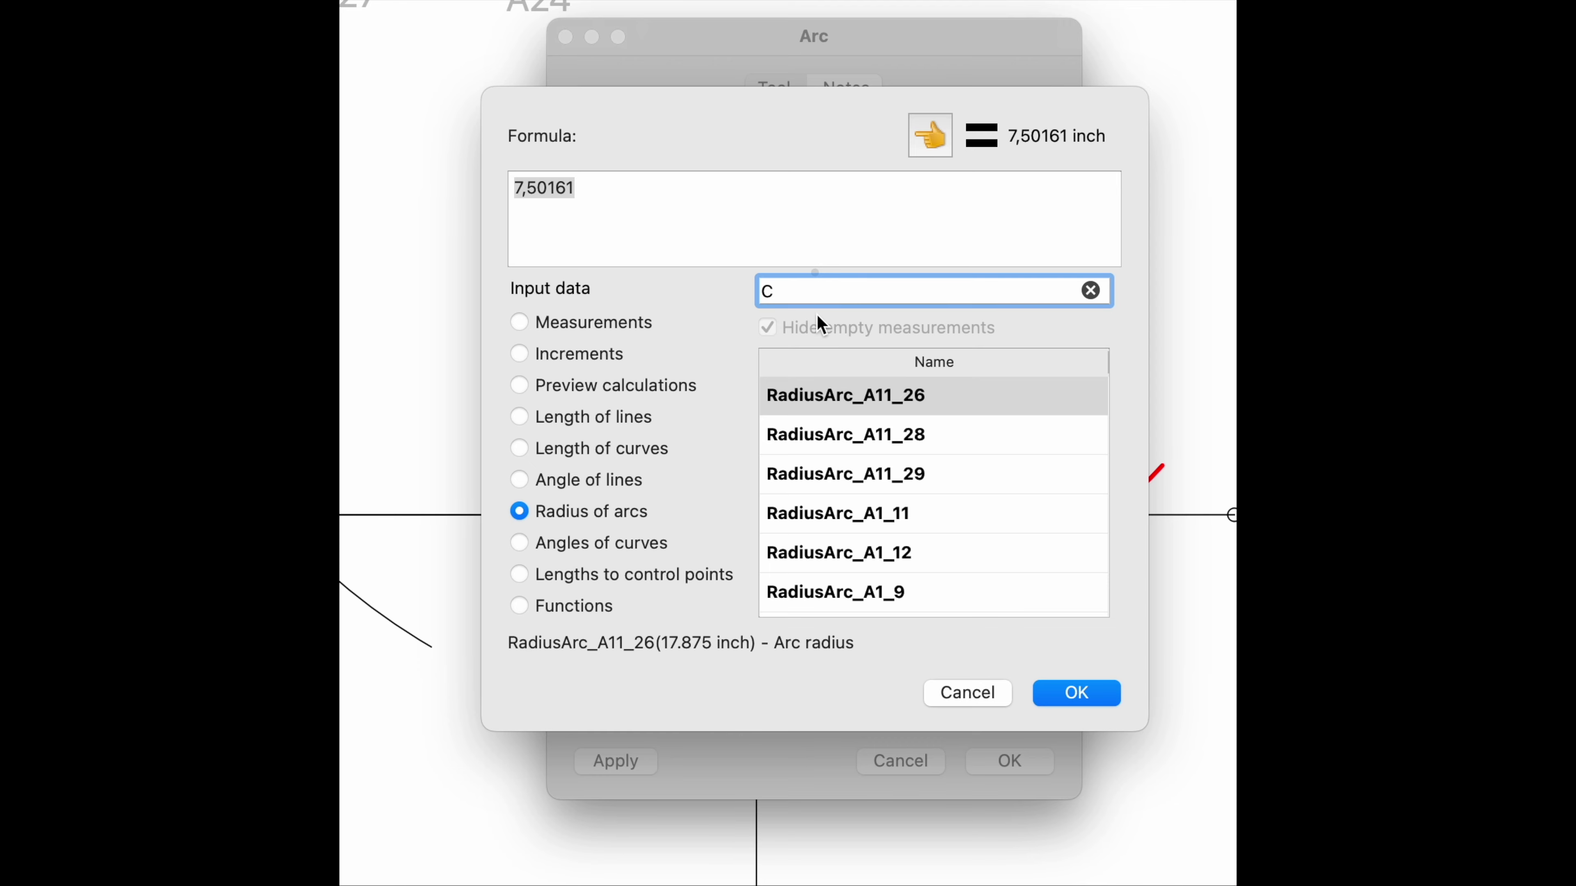
pyautogui.moveTo(812, 35); pyautogui.dragTo(789, 1)
pyautogui.scroll(-10, 878, 470)
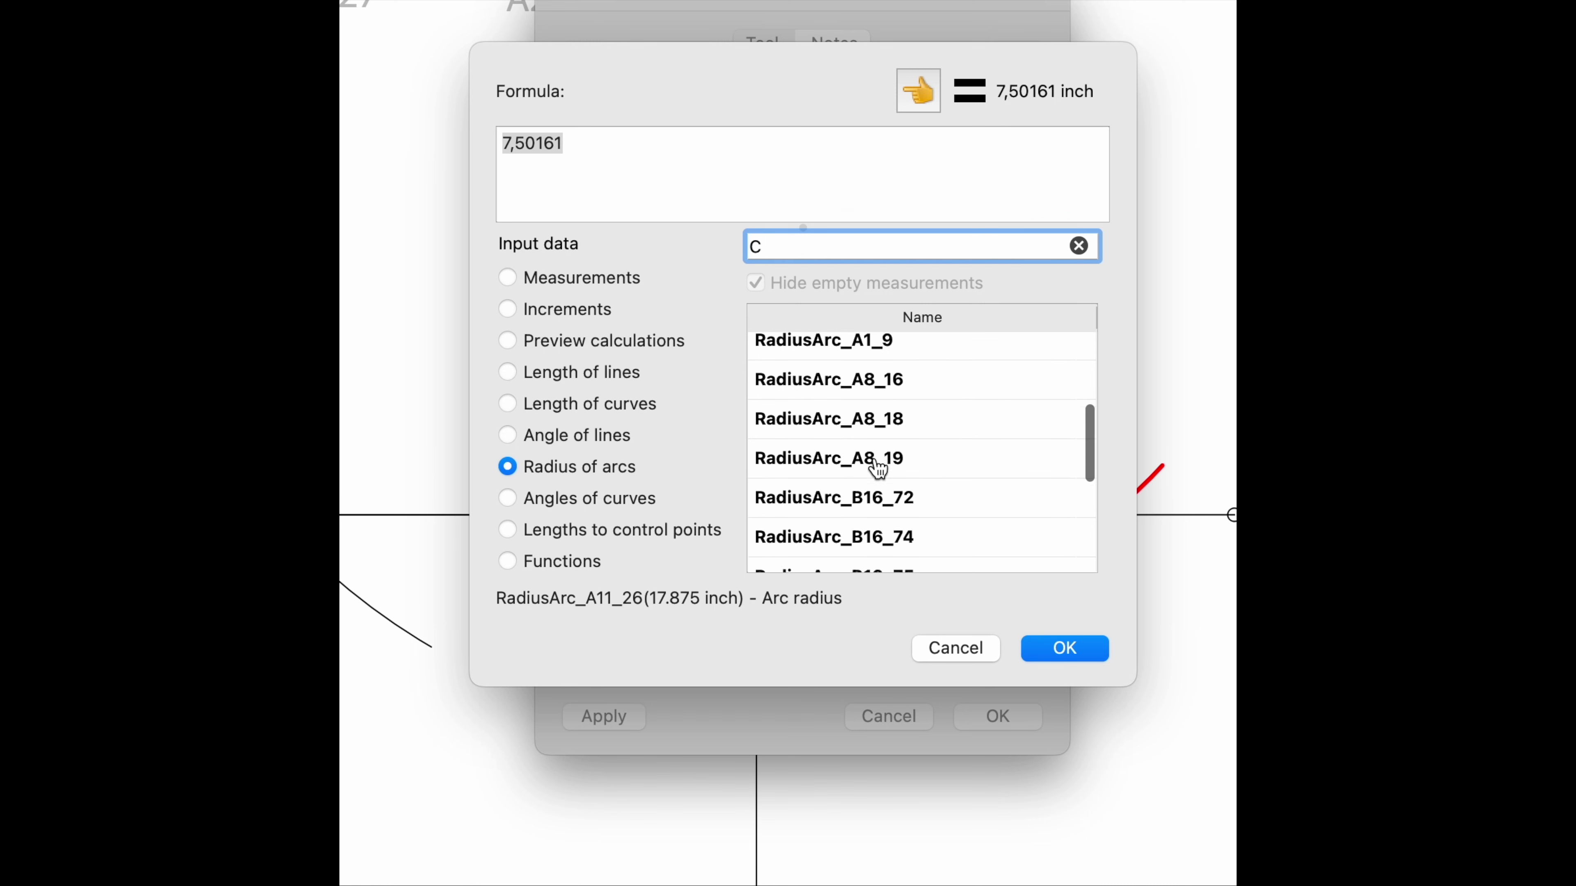
pyautogui.click(870, 482)
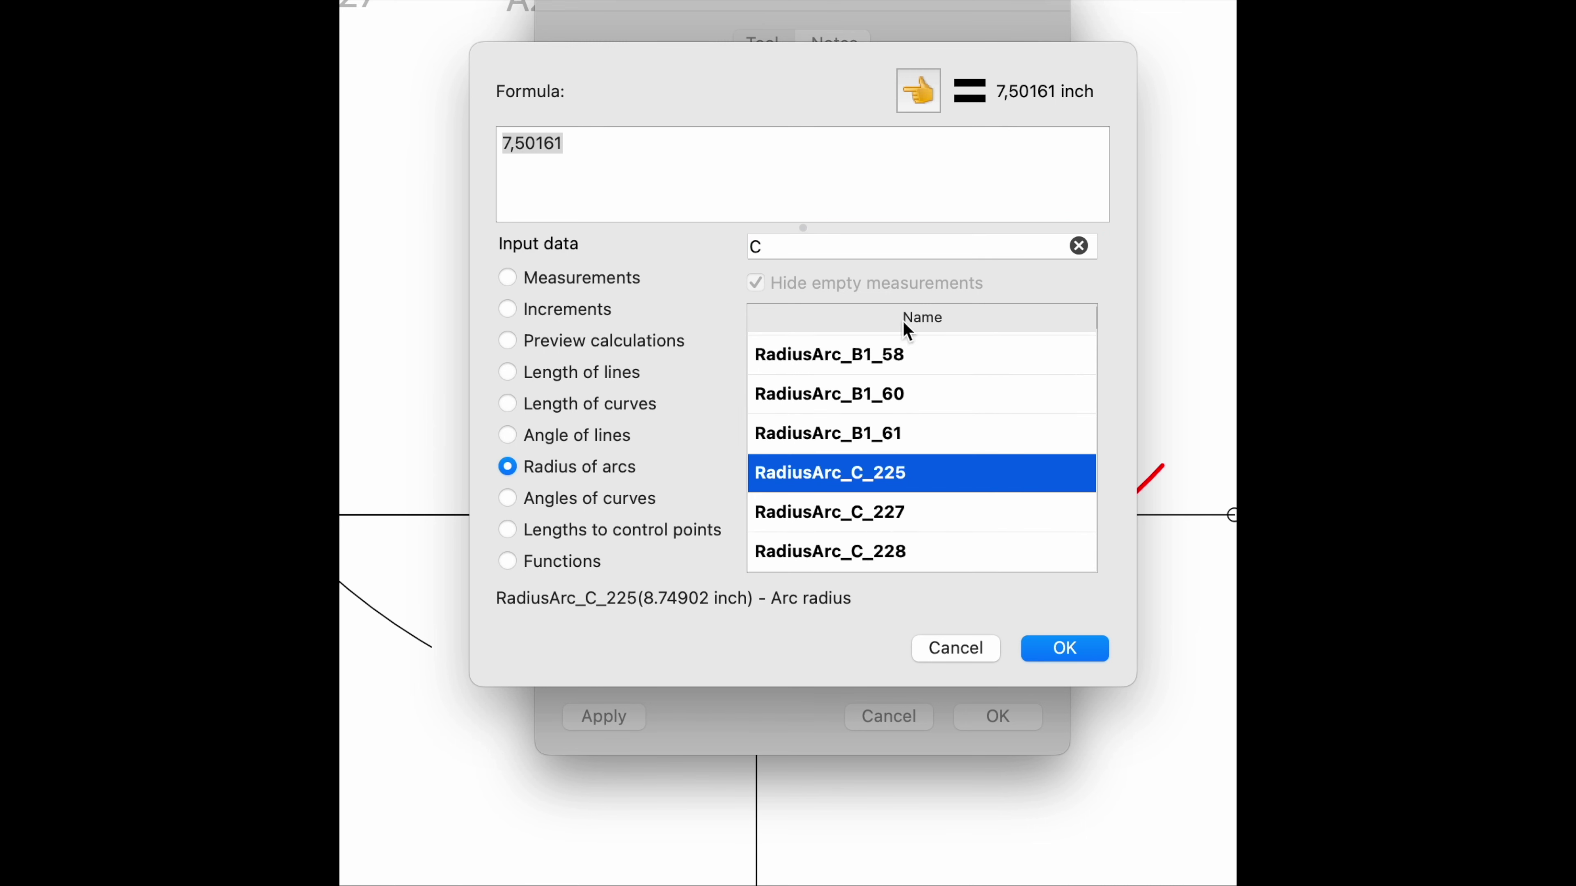
pyautogui.click(919, 107)
pyautogui.click(1064, 648)
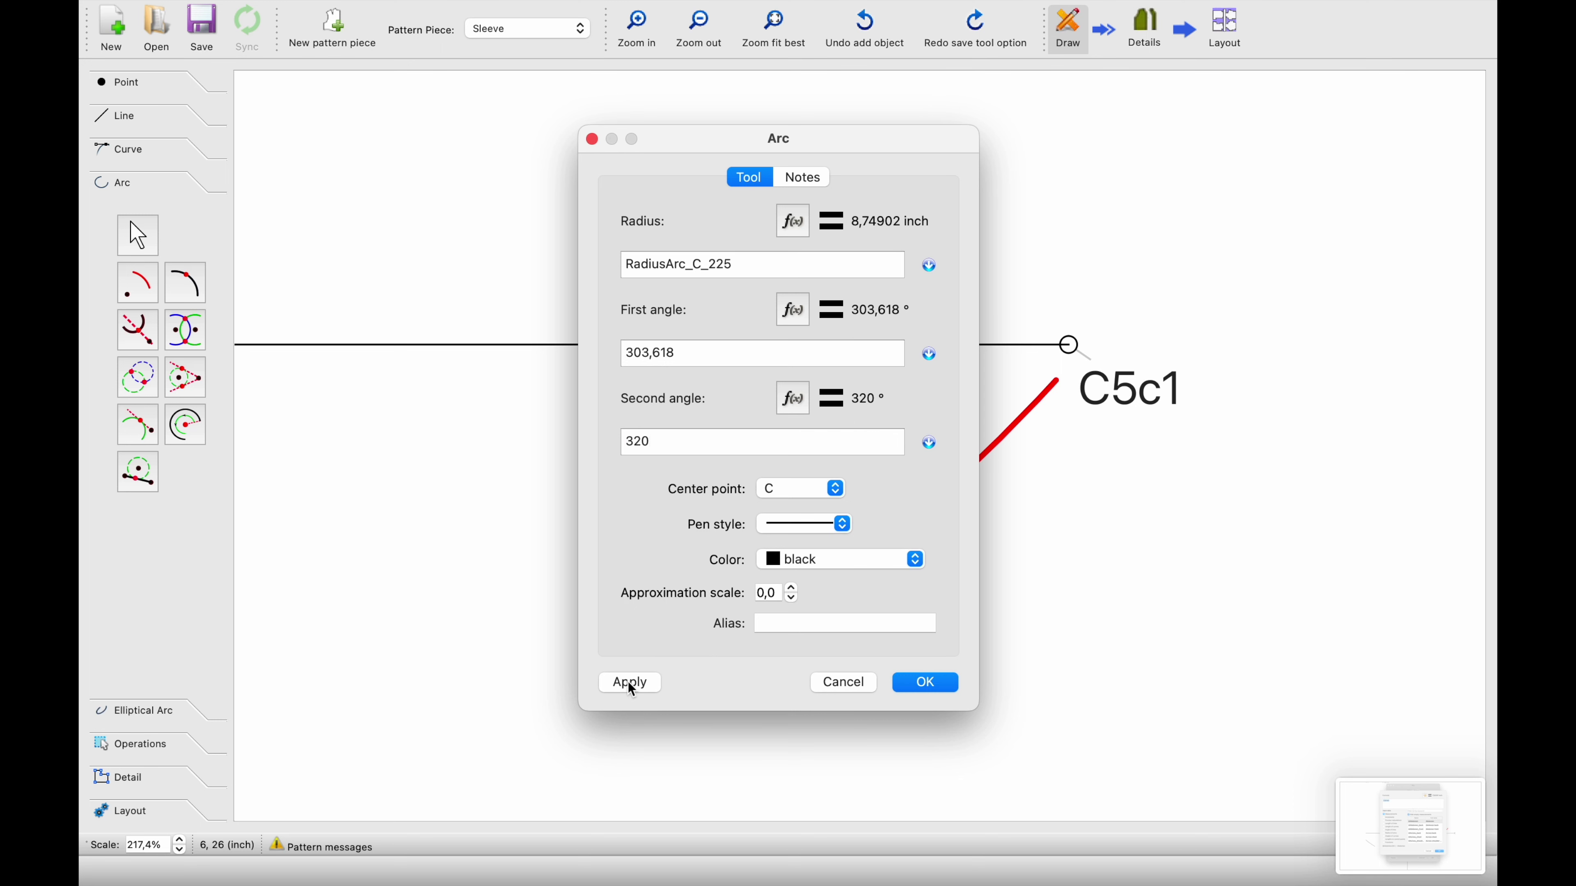
# Apply the radius and change the second angle to 330°, then accept the arc
pyautogui.click(628, 682)
pyautogui.moveTo(667, 441); pyautogui.dragTo(538, 440)
pyautogui.write('330')
pyautogui.click(630, 681)
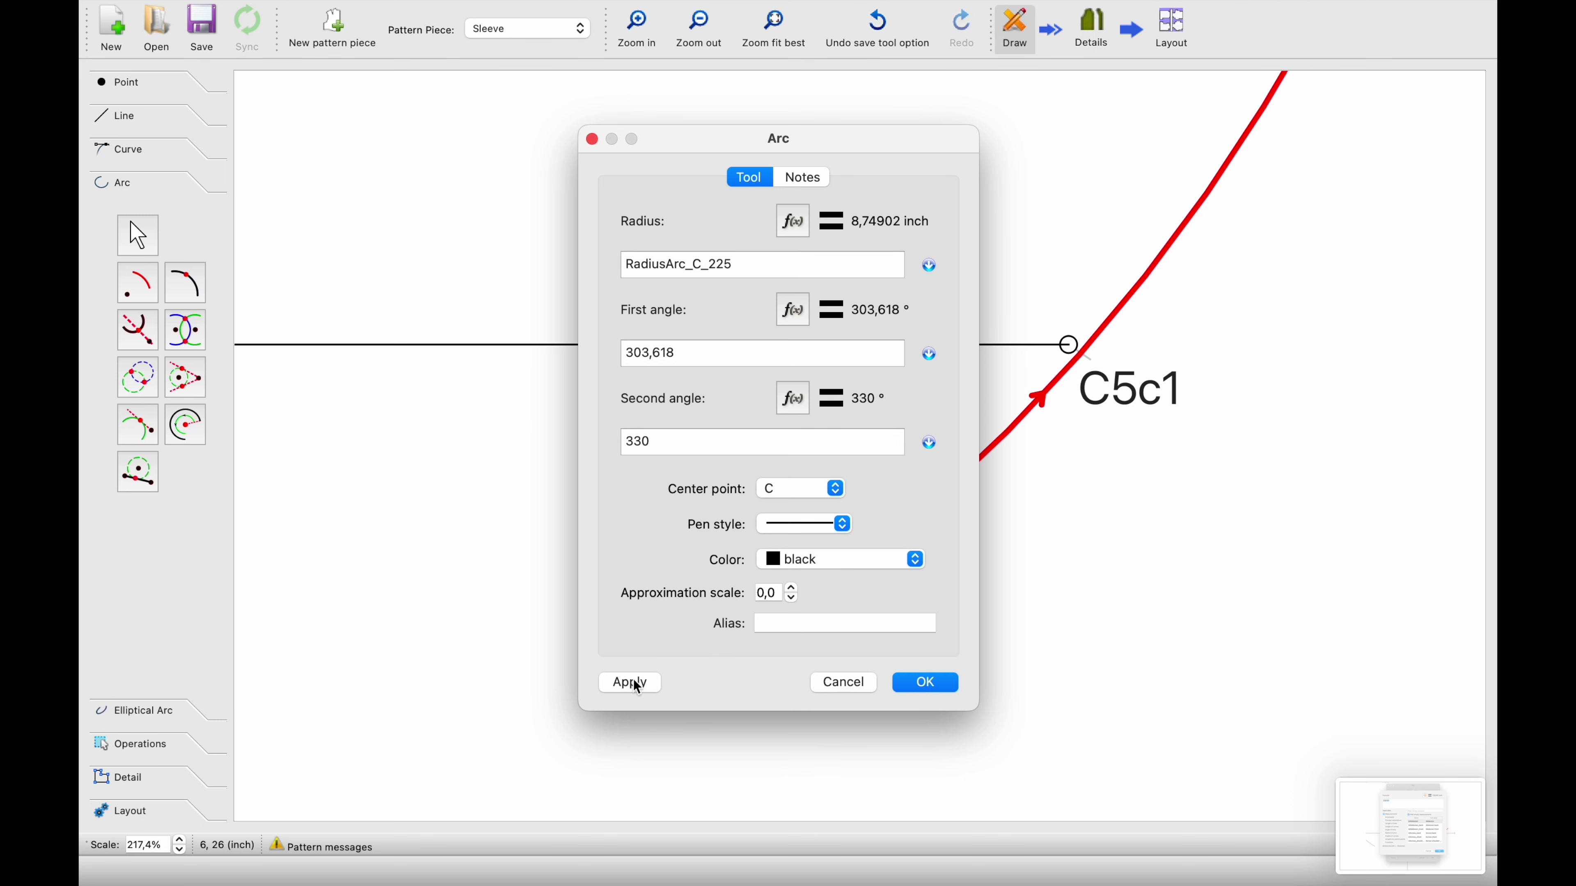
pyautogui.click(911, 686)
pyautogui.keyDown('ctrl'); pyautogui.scroll(-5, 925, 373); pyautogui.keyUp('ctrl')
# Cut curve C5c1 where it meets the line to create C7, moving its label right
pyautogui.keyDown('ctrl'); pyautogui.scroll(6, 925, 373); pyautogui.keyUp('ctrl')
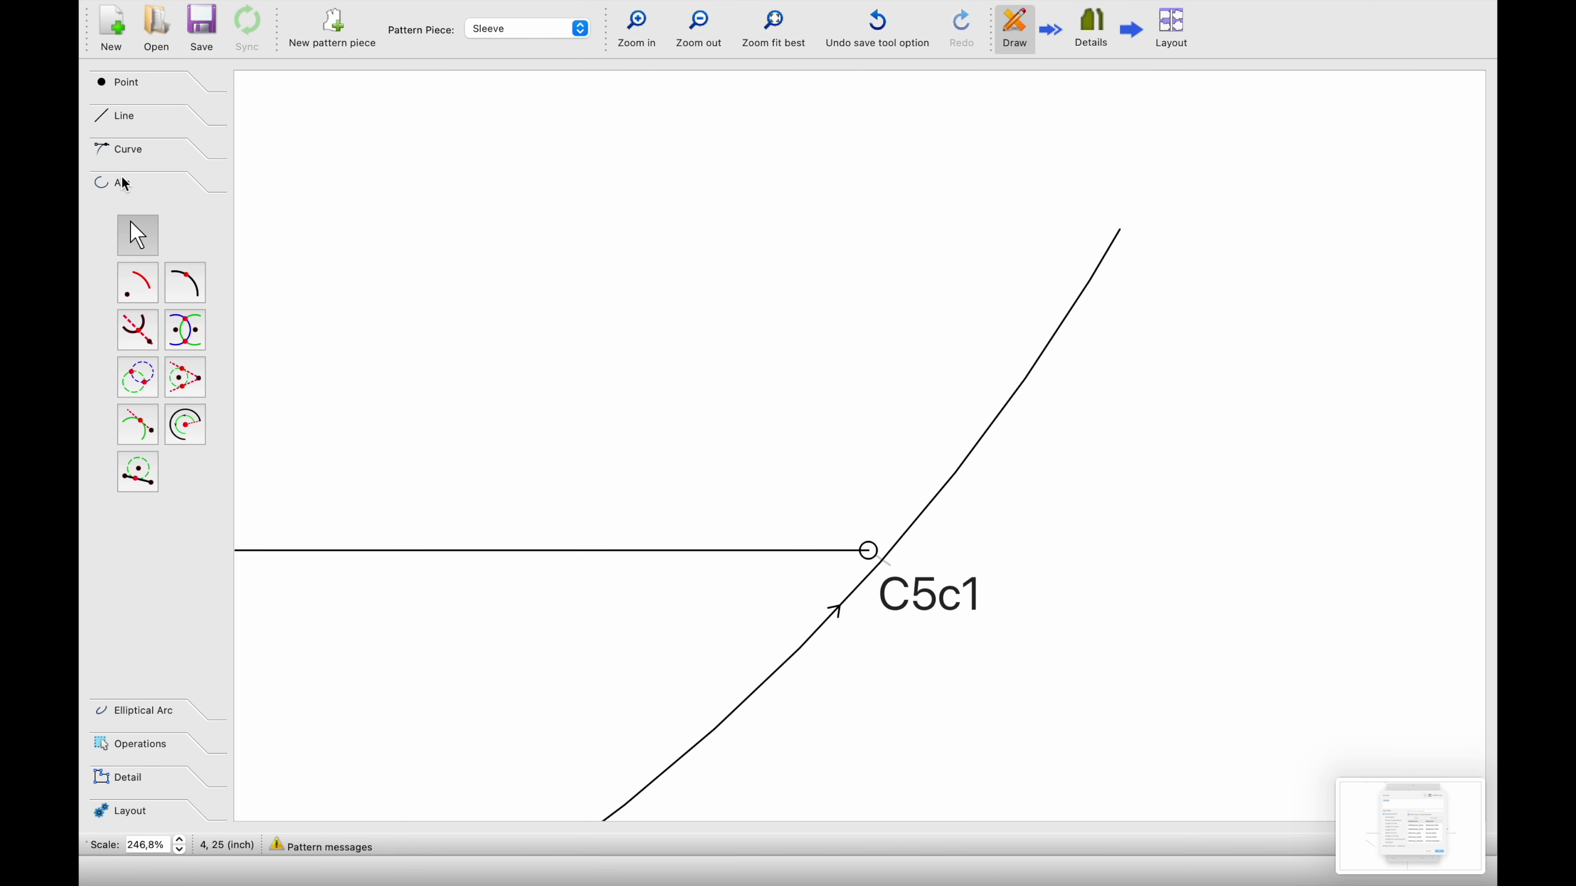
pyautogui.click(123, 157)
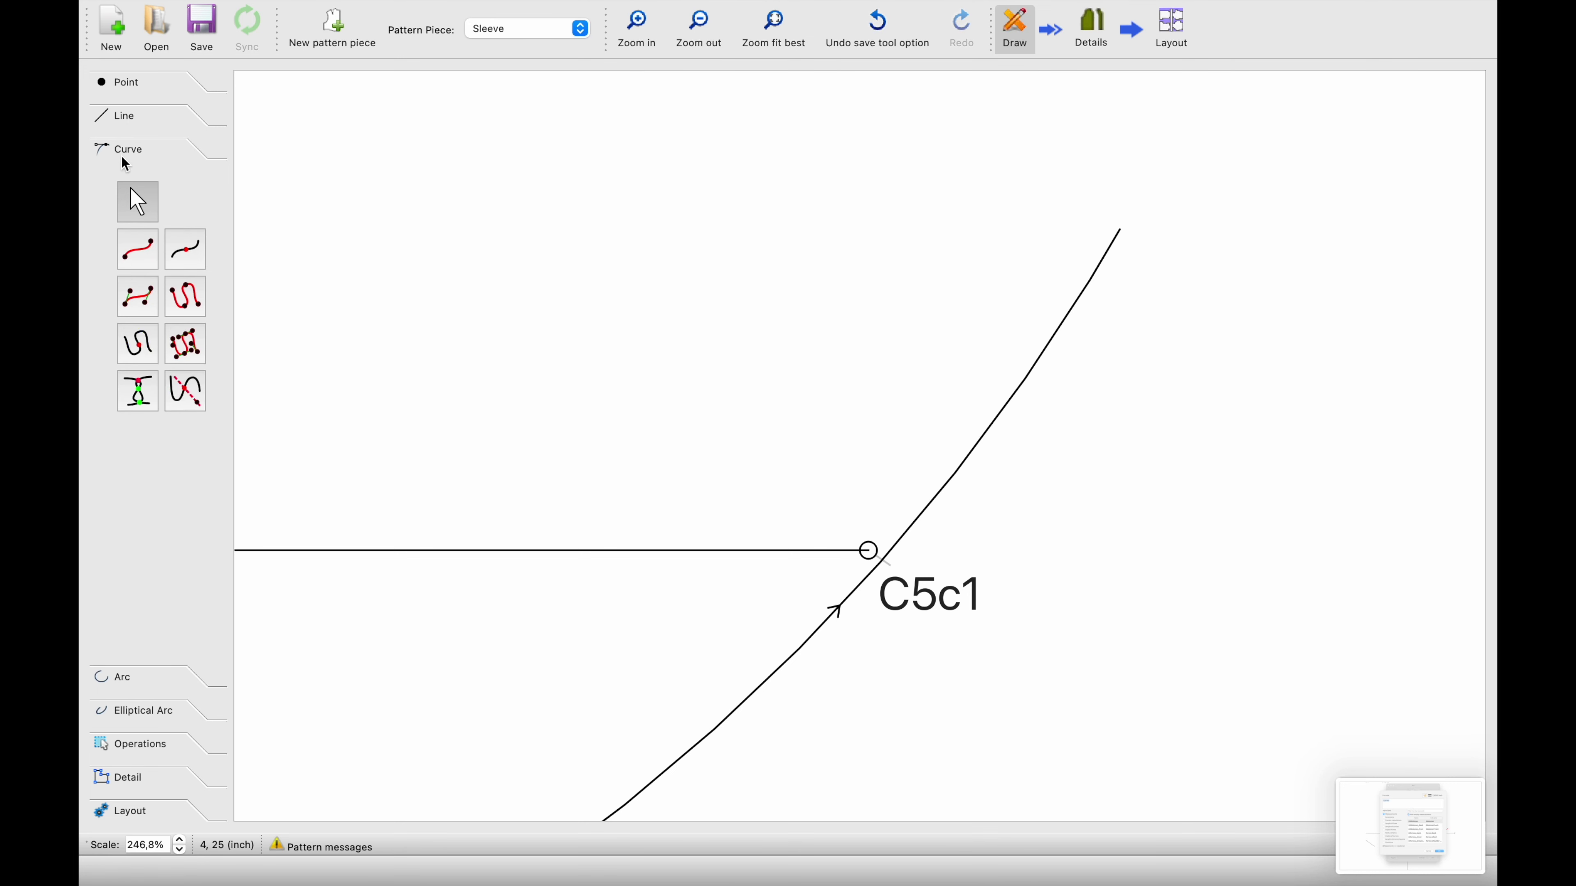
pyautogui.click(194, 403)
pyautogui.click(907, 570)
pyautogui.press('Return')
pyautogui.moveTo(925, 597); pyautogui.dragTo(978, 604)
pyautogui.keyDown('ctrl'); pyautogui.scroll(3, 879, 566); pyautogui.keyUp('ctrl')
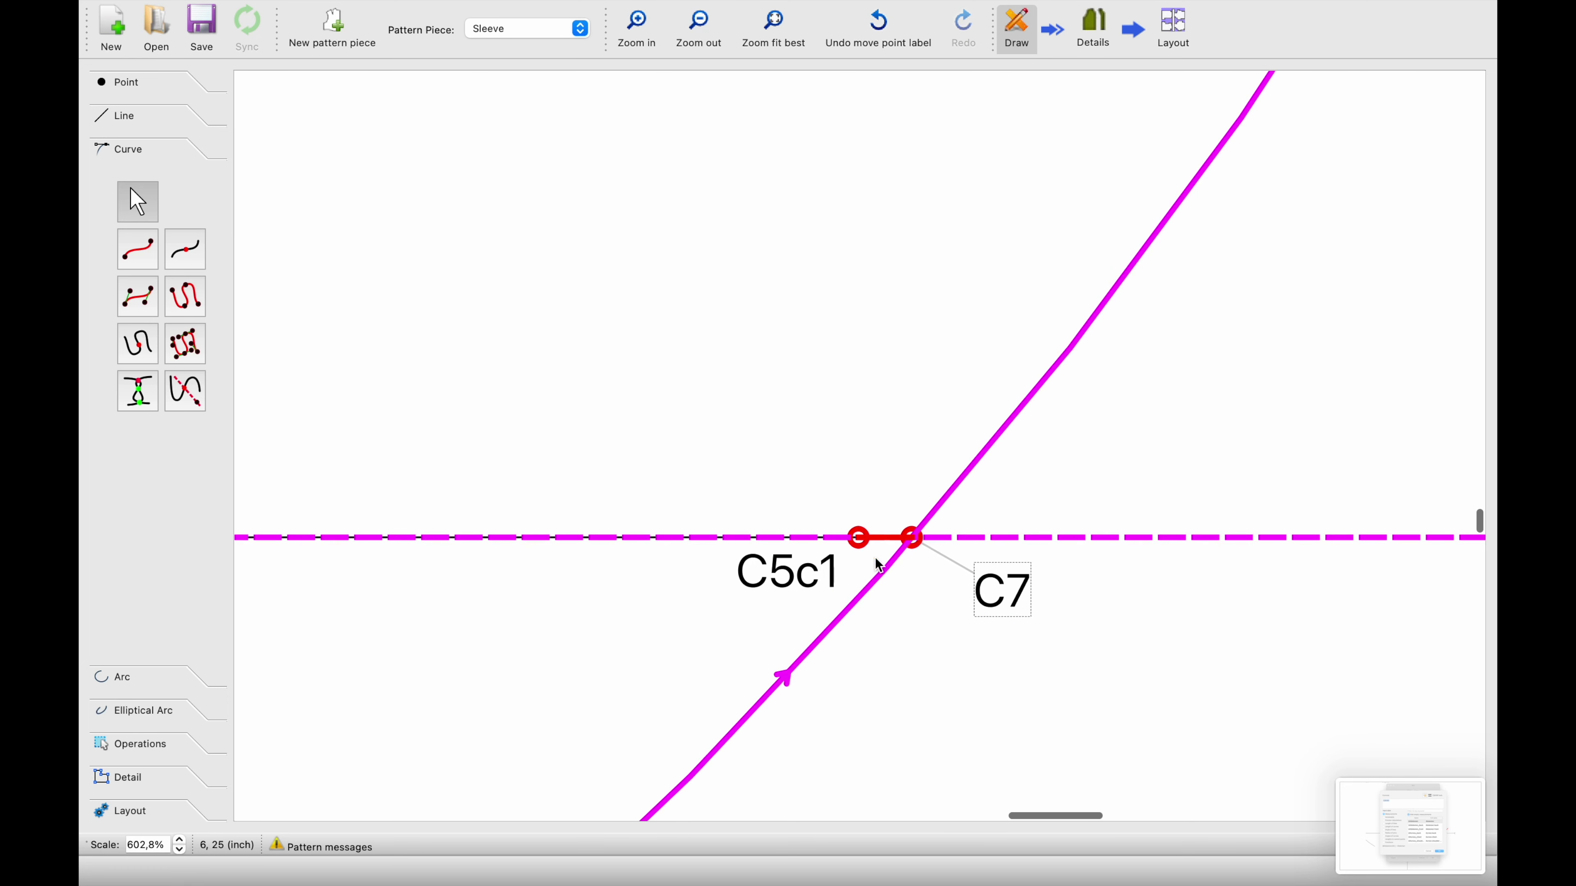
pyautogui.keyDown('ctrl'); pyautogui.scroll(10, 878, 565); pyautogui.keyUp('ctrl')
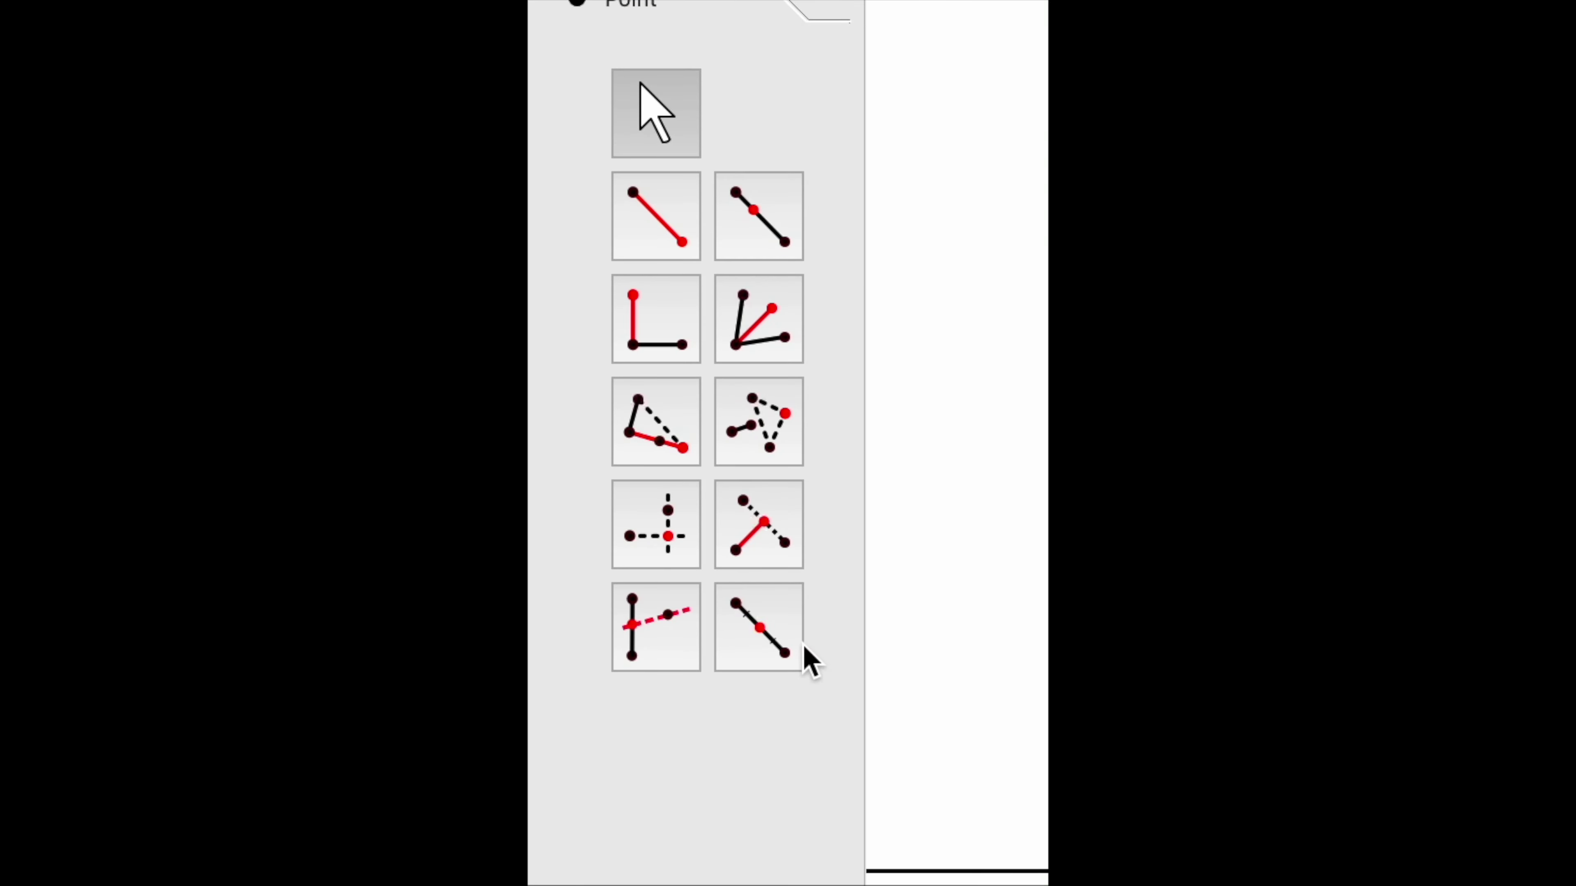
# Place midpoint C8 between C5c1 and C7 and move its label above the point
pyautogui.click(192, 378)
pyautogui.click(760, 574)
pyautogui.click(940, 574)
pyautogui.moveTo(925, 683); pyautogui.dragTo(864, 554)
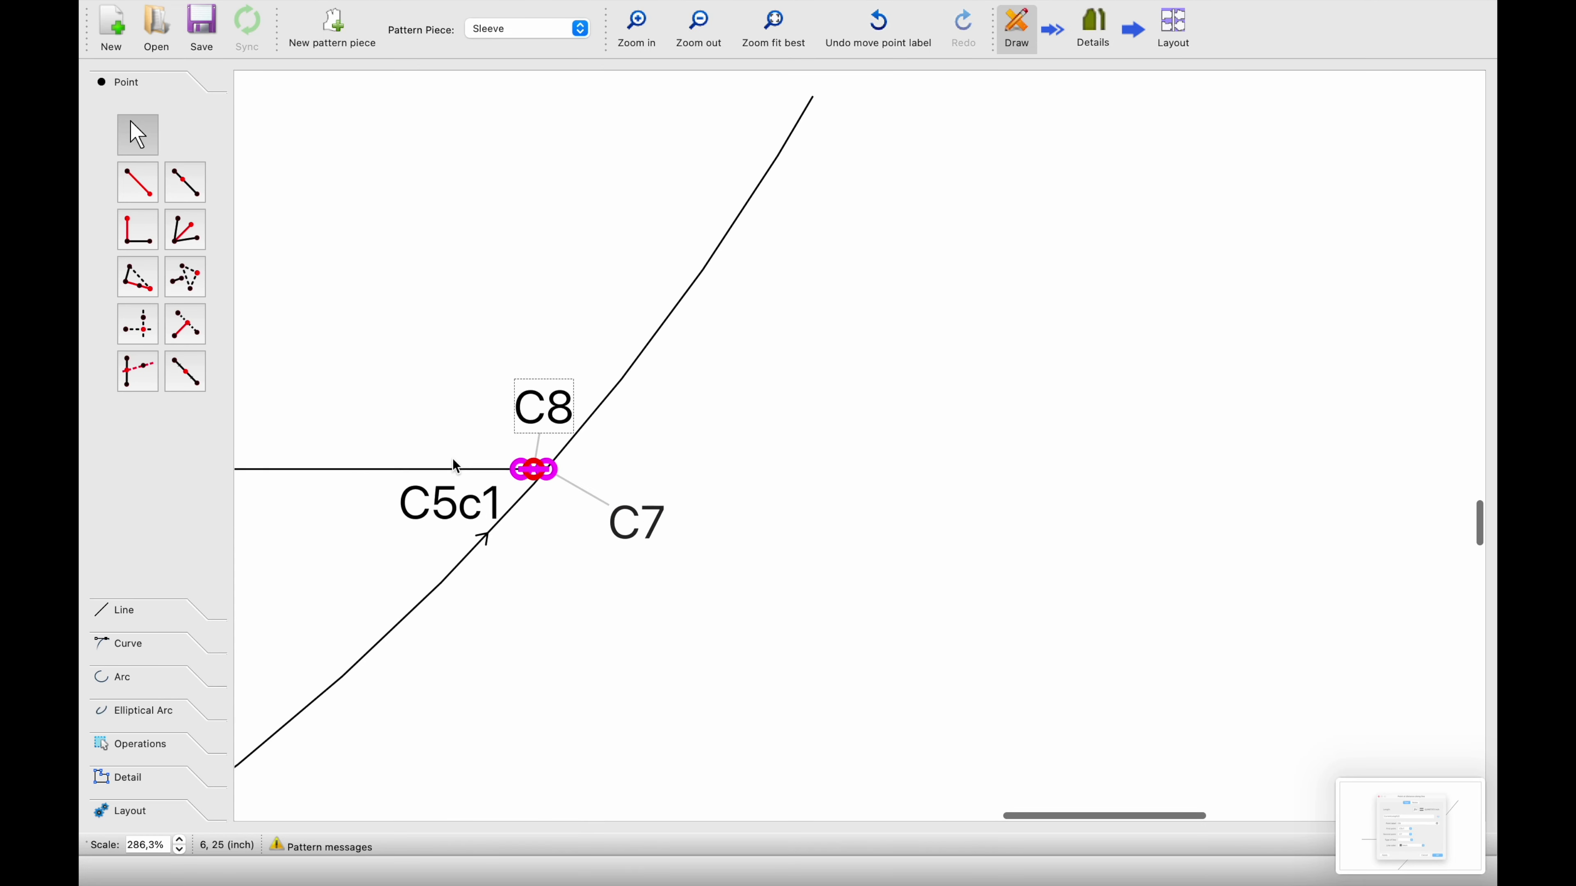
pyautogui.hscroll(-15, 452, 463)
pyautogui.keyDown('ctrl'); pyautogui.scroll(-3, 452, 463); pyautogui.keyUp('ctrl')
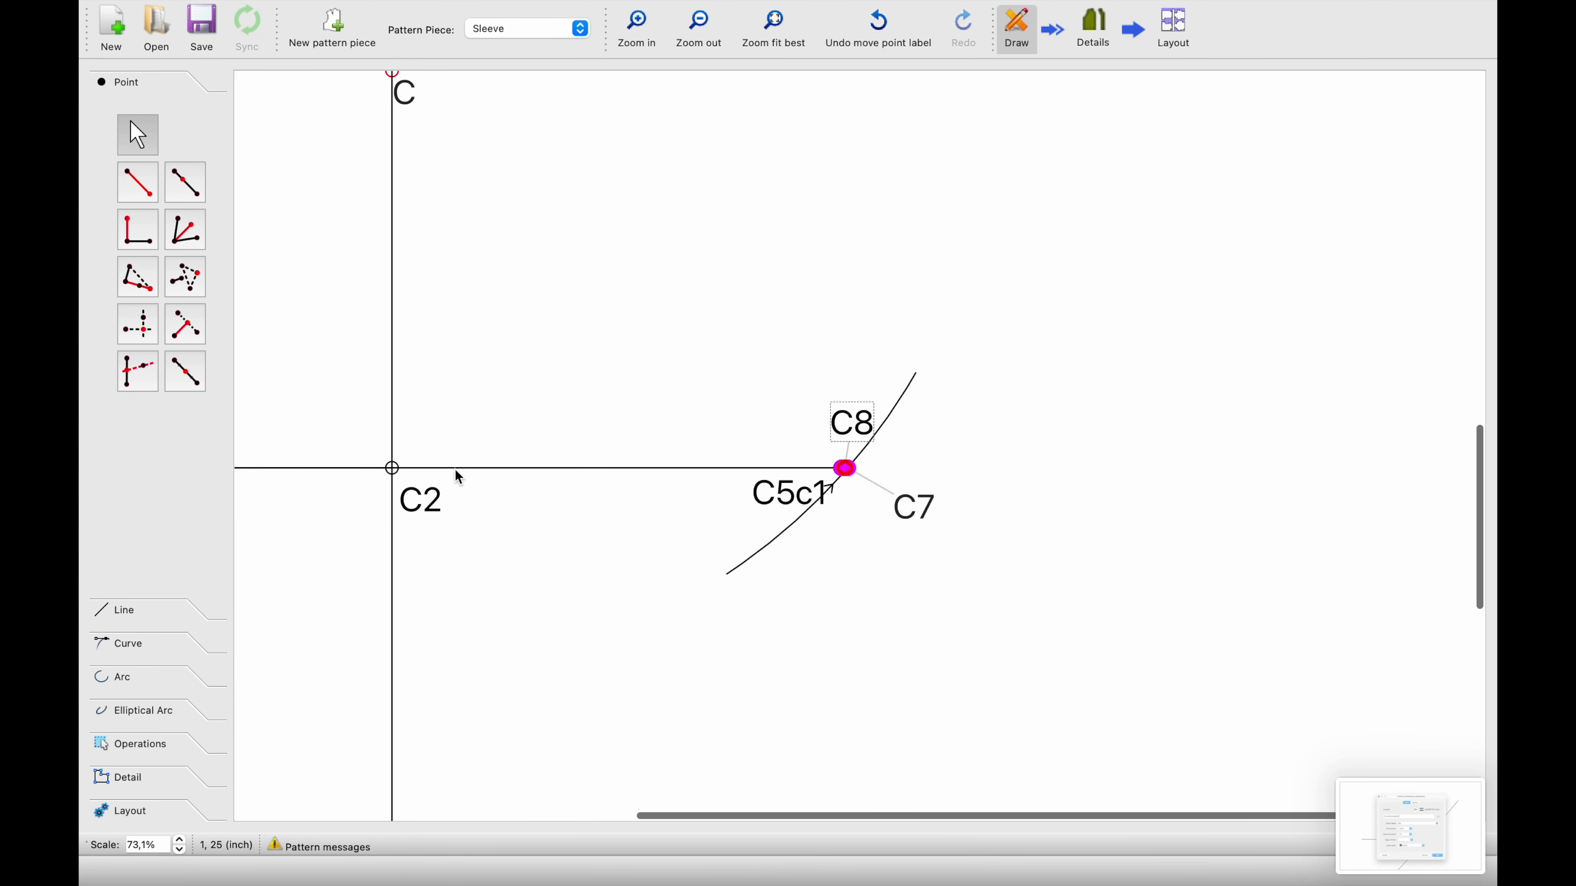
# Place C9 at CurrentLength/2 between C6 and C5 and lift its label above the line
pyautogui.keyDown('ctrl'); pyautogui.scroll(10, 693, 463); pyautogui.keyUp('ctrl')
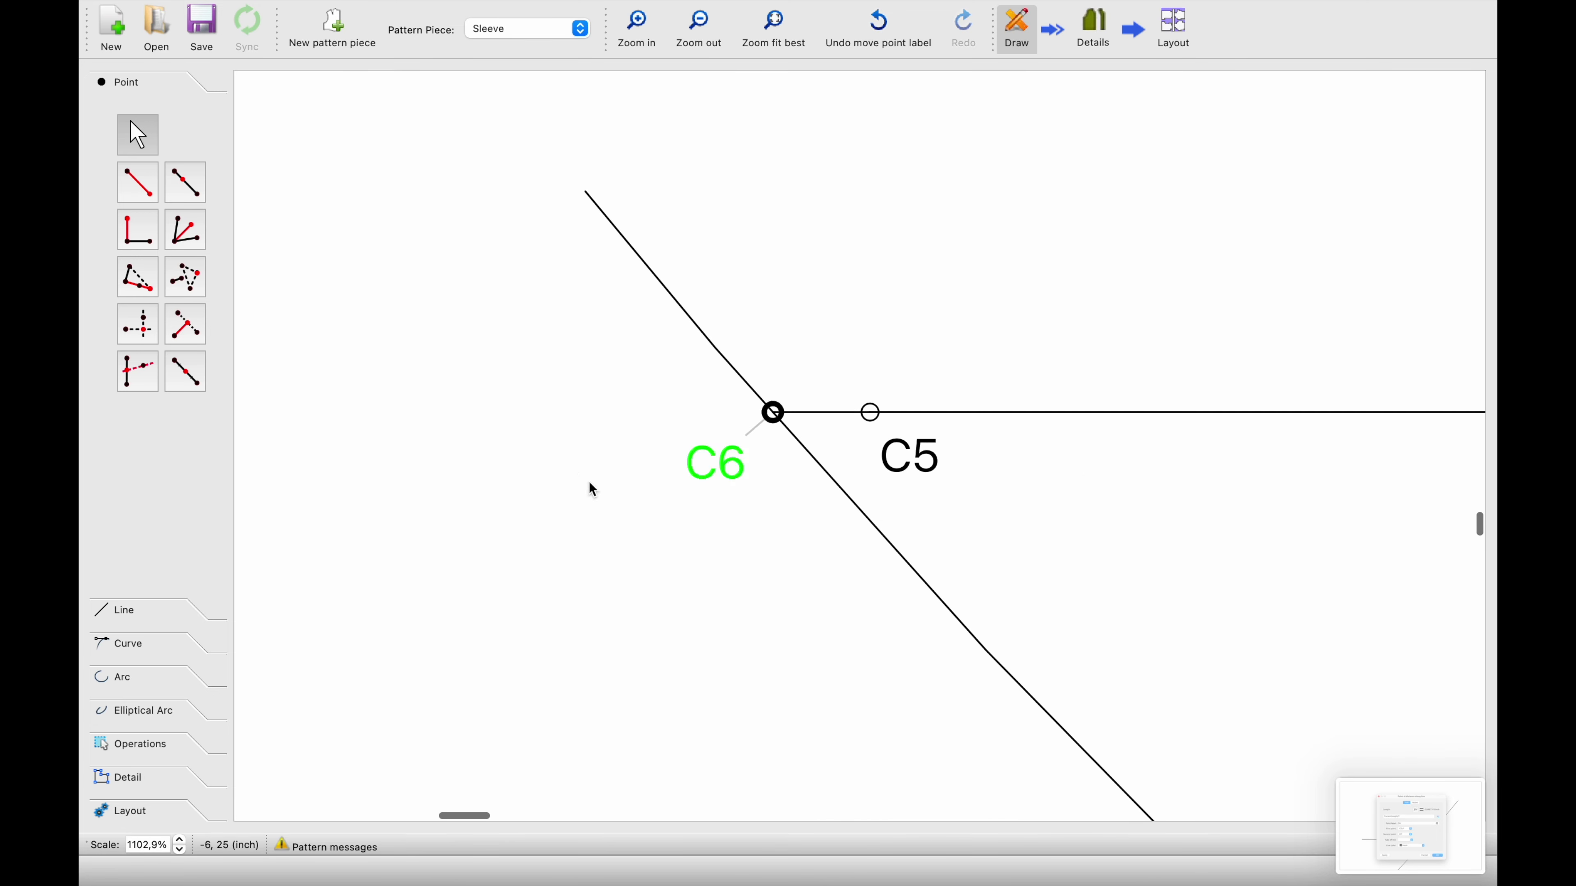
pyautogui.click(185, 376)
pyautogui.click(772, 412)
pyautogui.click(871, 412)
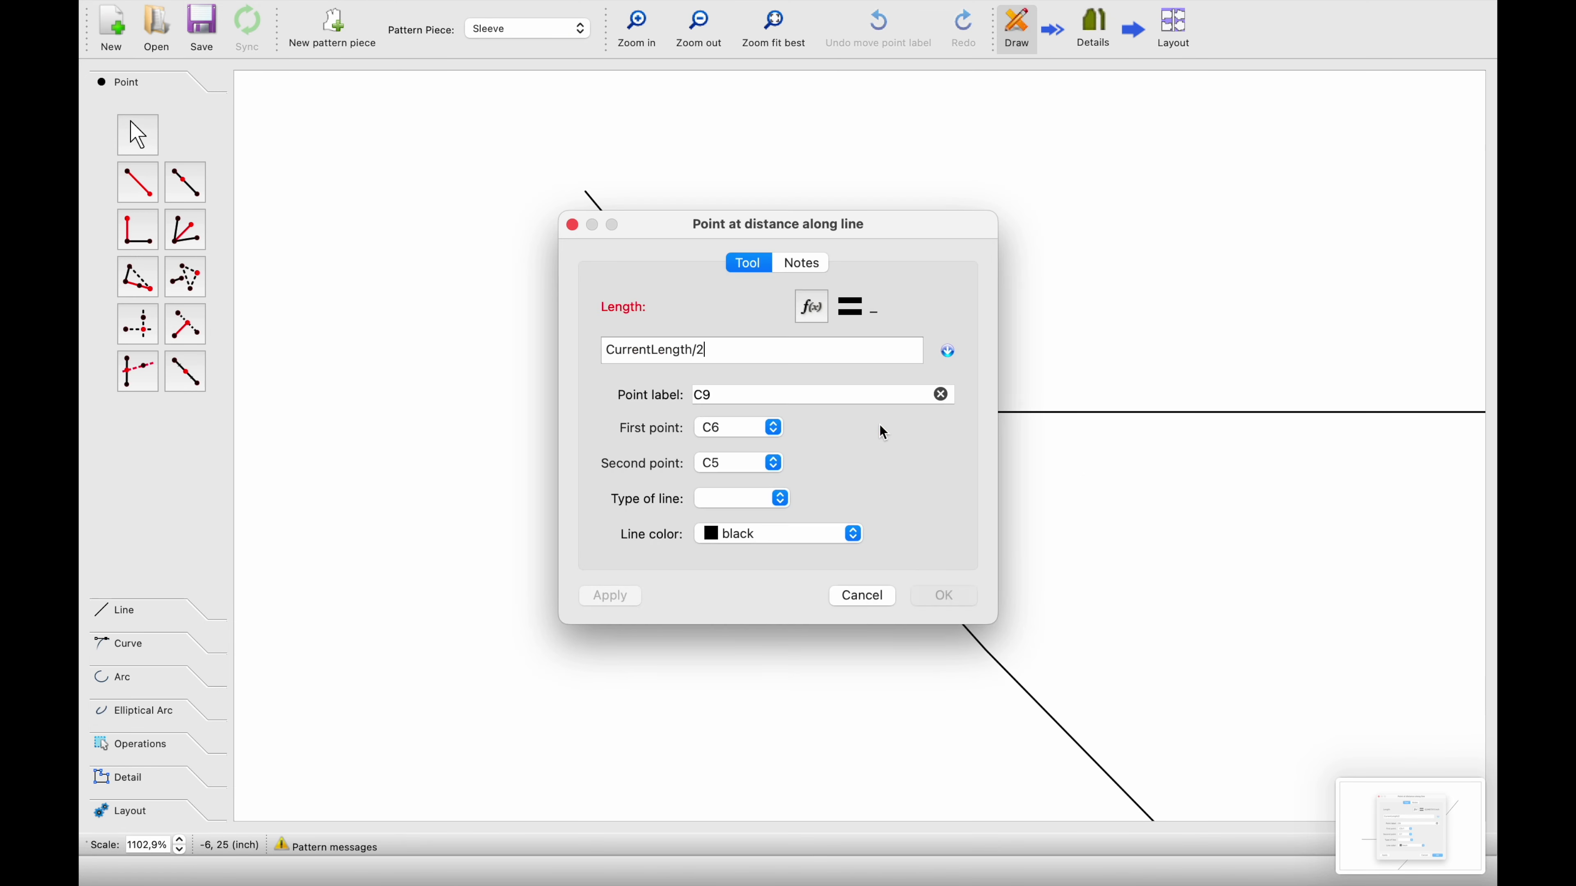
pyautogui.click(941, 593)
pyautogui.moveTo(871, 483); pyautogui.dragTo(846, 357)
pyautogui.keyDown('ctrl'); pyautogui.scroll(-15, 640, 334); pyautogui.keyUp('ctrl')
pyautogui.scroll(4, 641, 334)
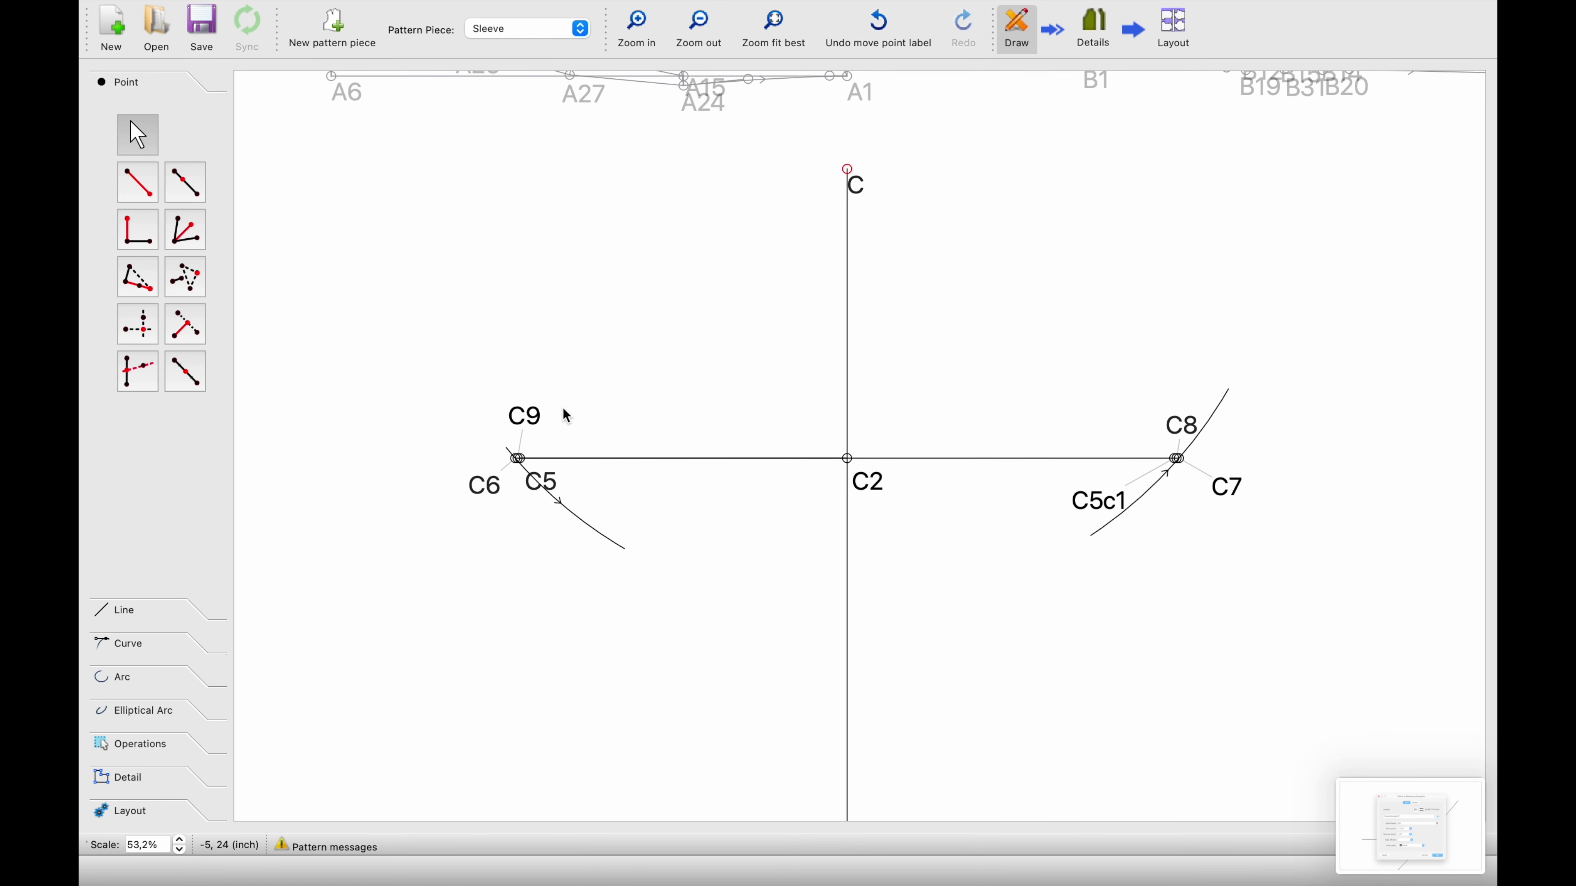
# Turn off Show label for points C6, C5 and C7
pyautogui.keyDown('ctrl'); pyautogui.scroll(3, 548, 407); pyautogui.keyUp('ctrl')
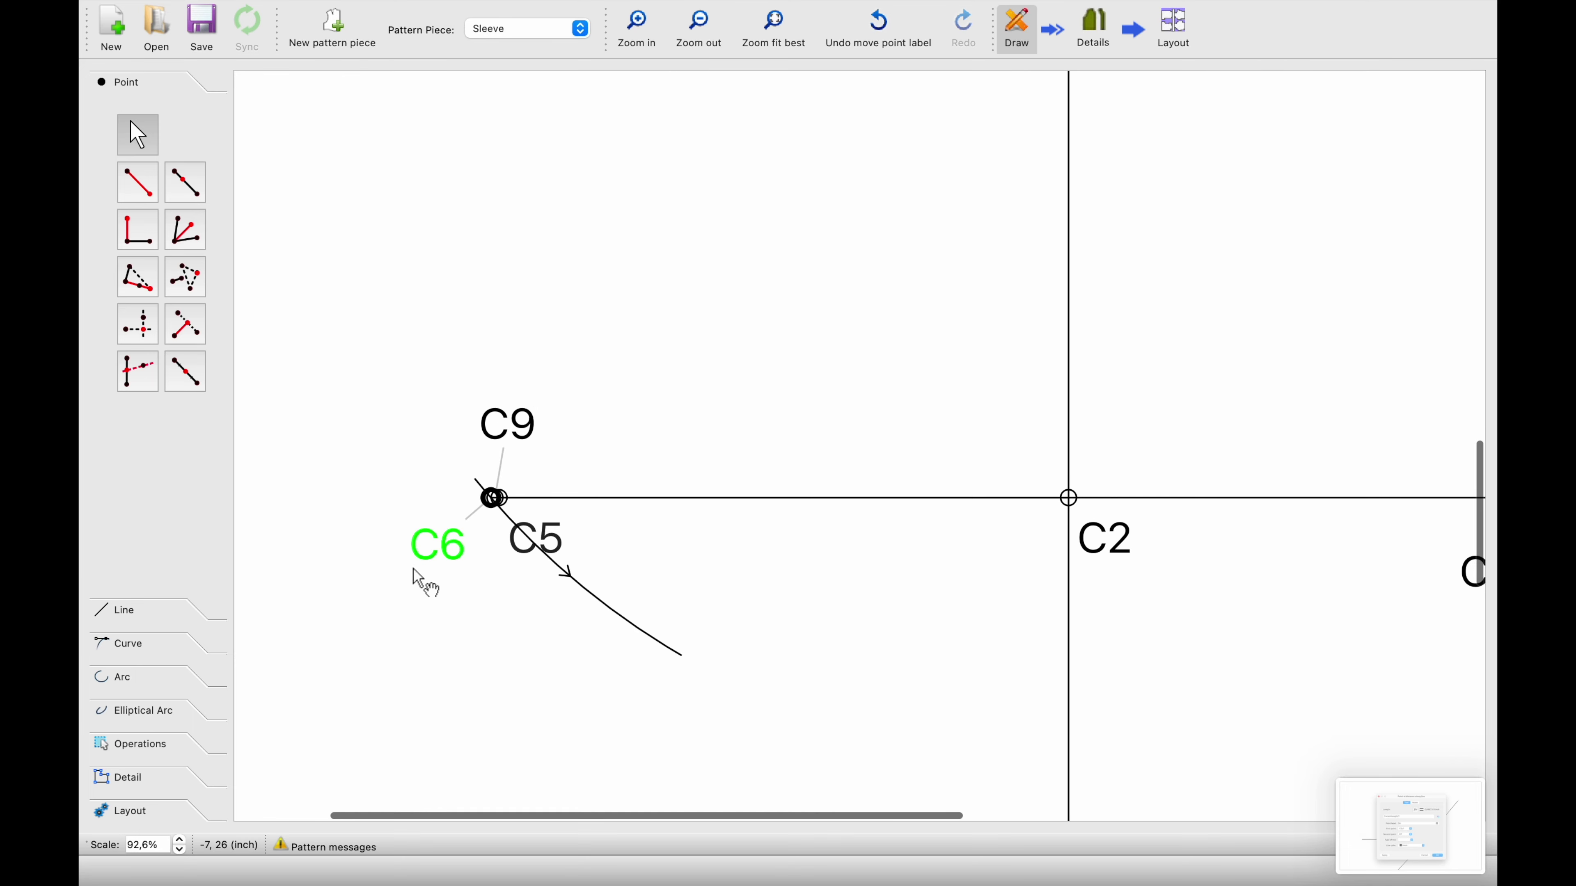
pyautogui.rightClick(435, 562)
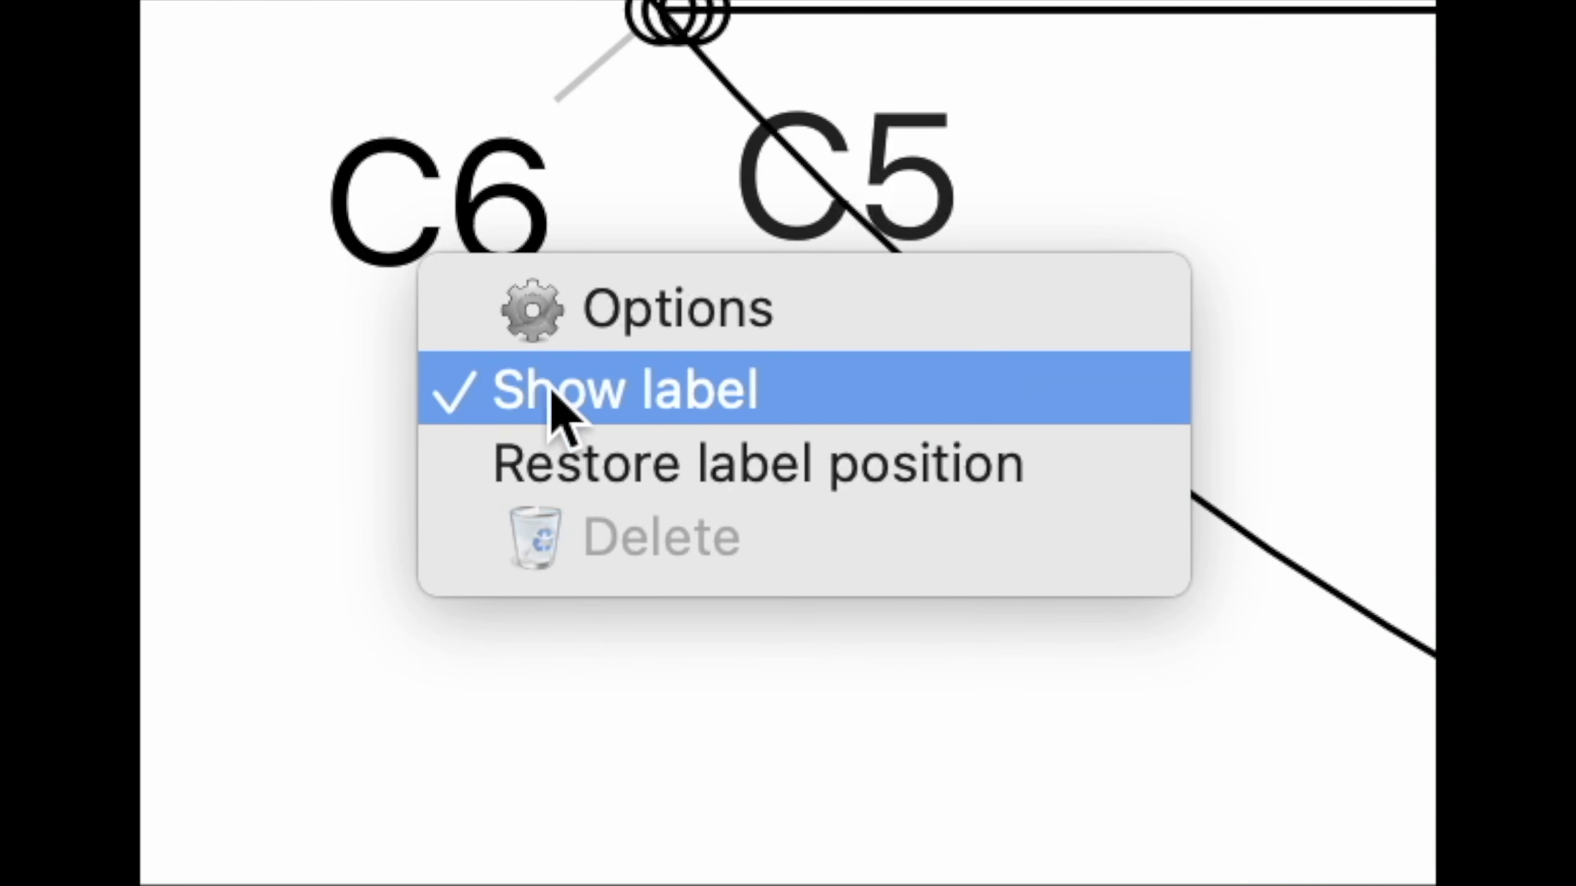
pyautogui.click(490, 396)
pyautogui.rightClick(783, 160)
pyautogui.click(490, 641)
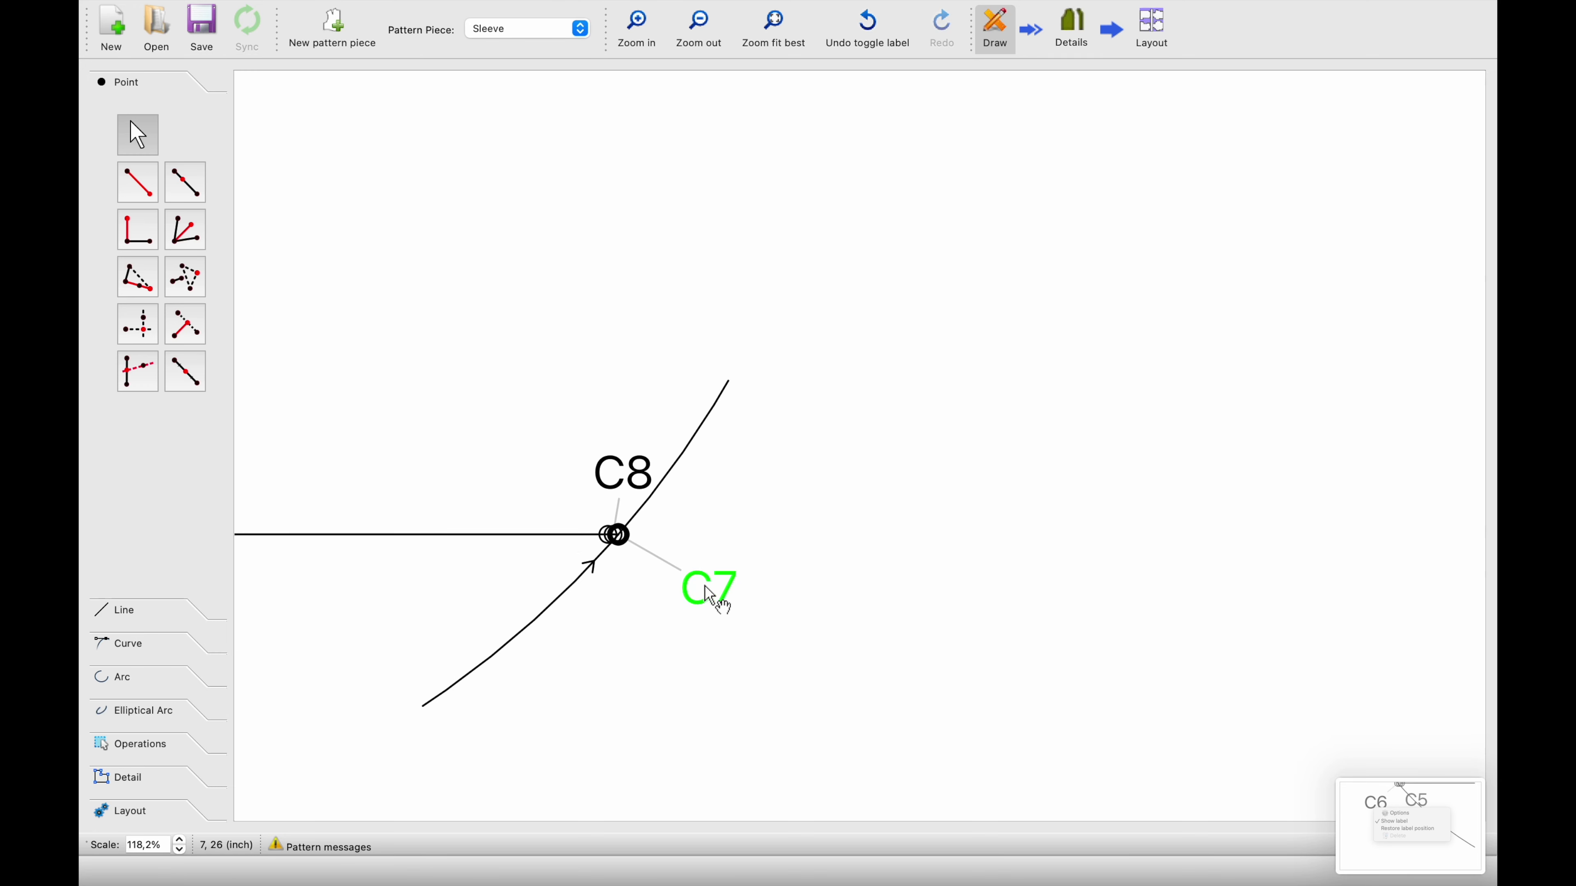
pyautogui.rightClick(707, 590)
pyautogui.click(734, 624)
# Pan the view to review C9 and C8 on the biceps line
pyautogui.scroll(-5, 443, 554)
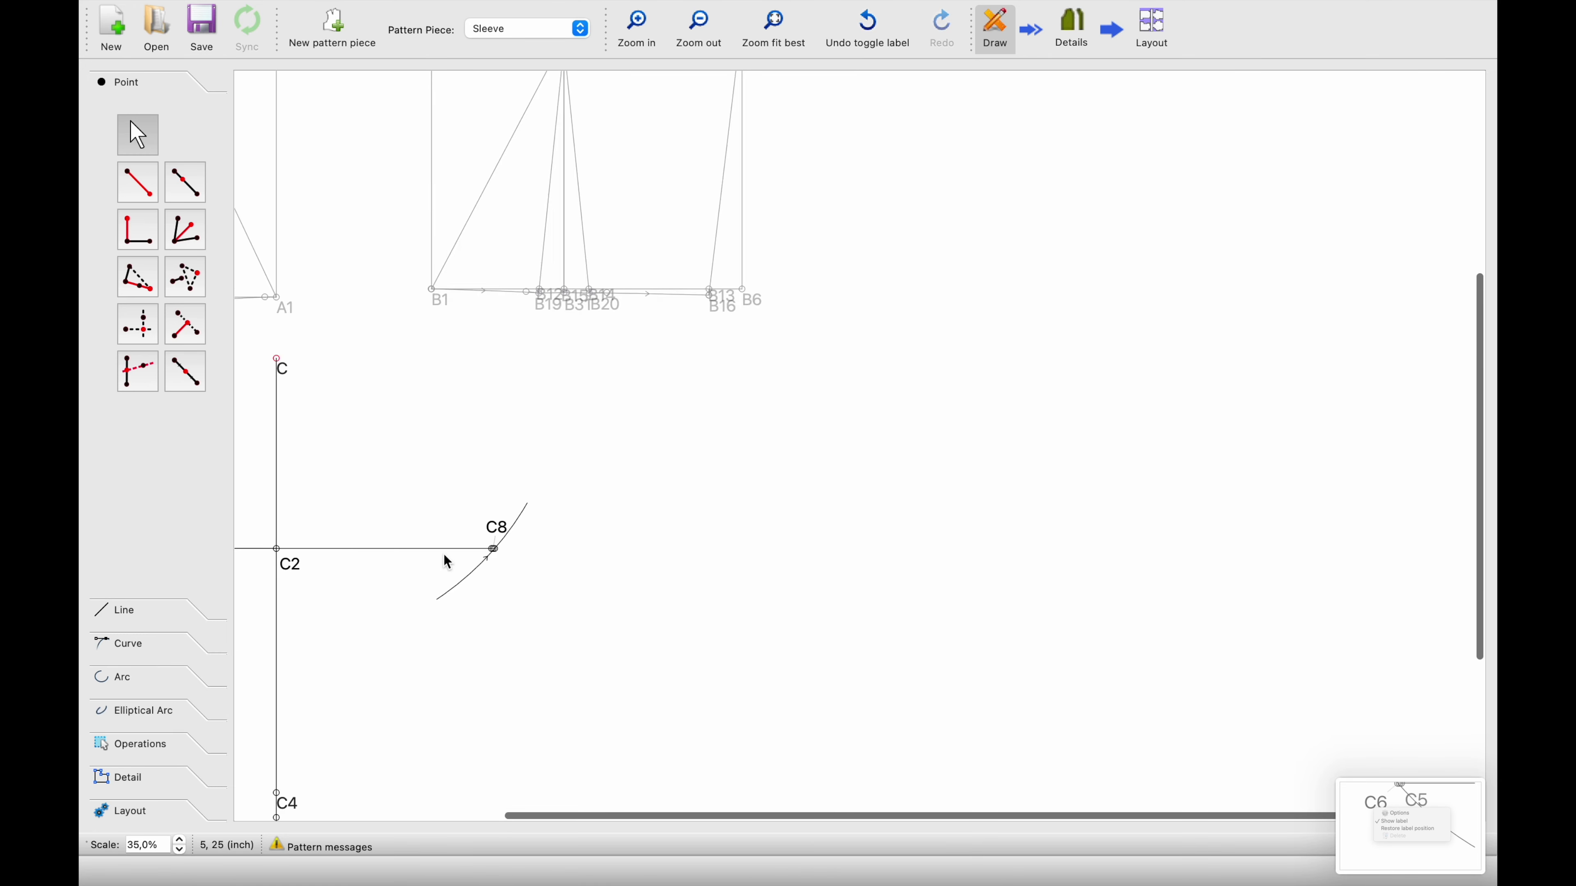
pyautogui.scroll(-8, 442, 555)
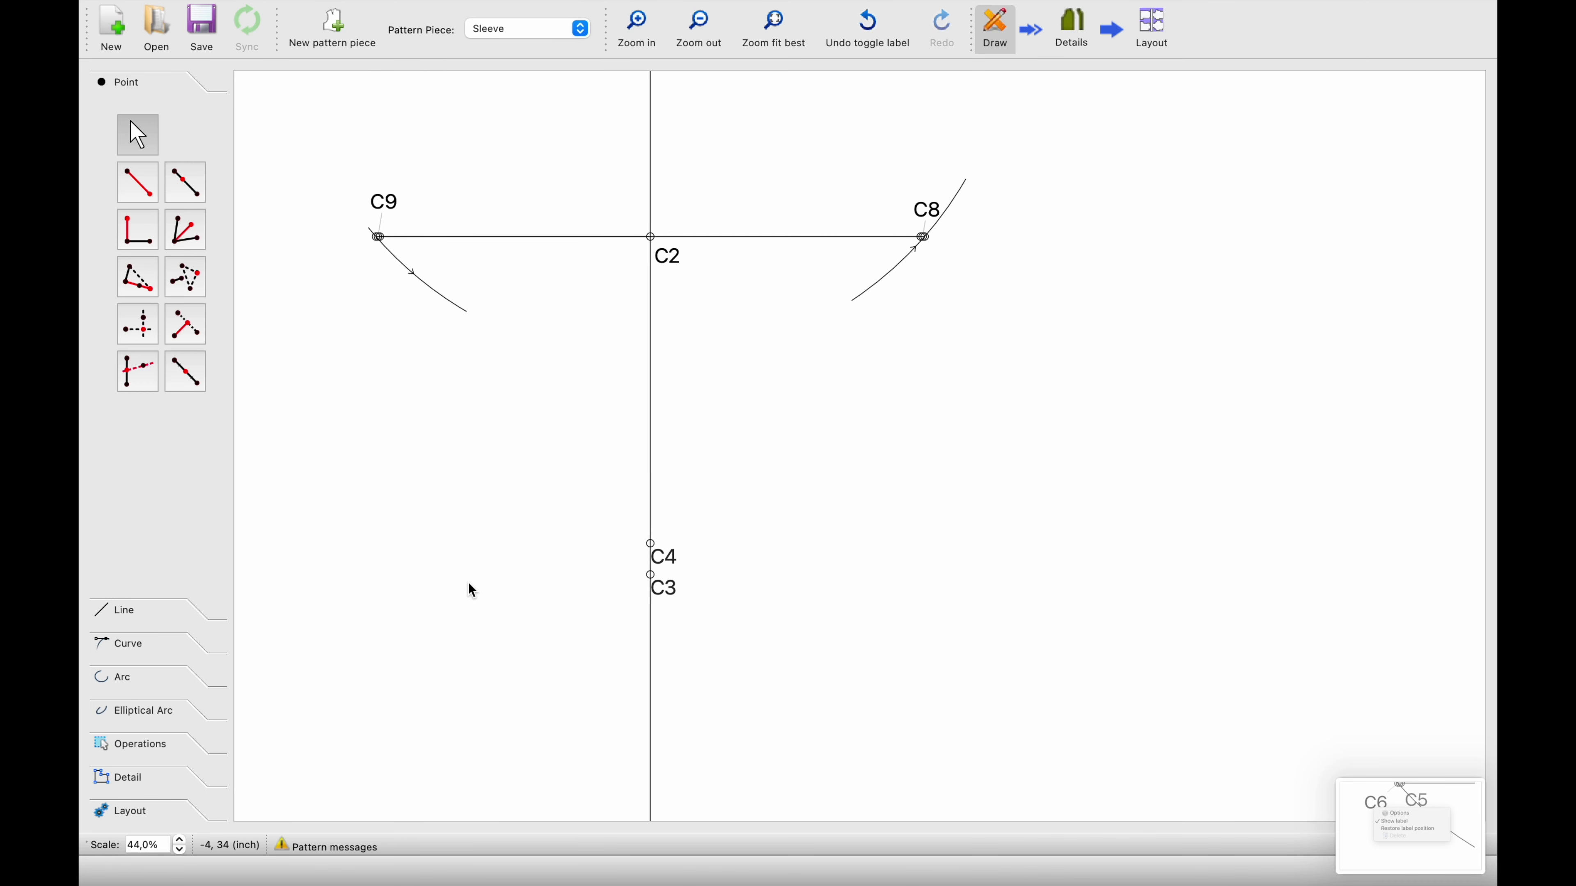
pyautogui.hscroll(1, 467, 583)
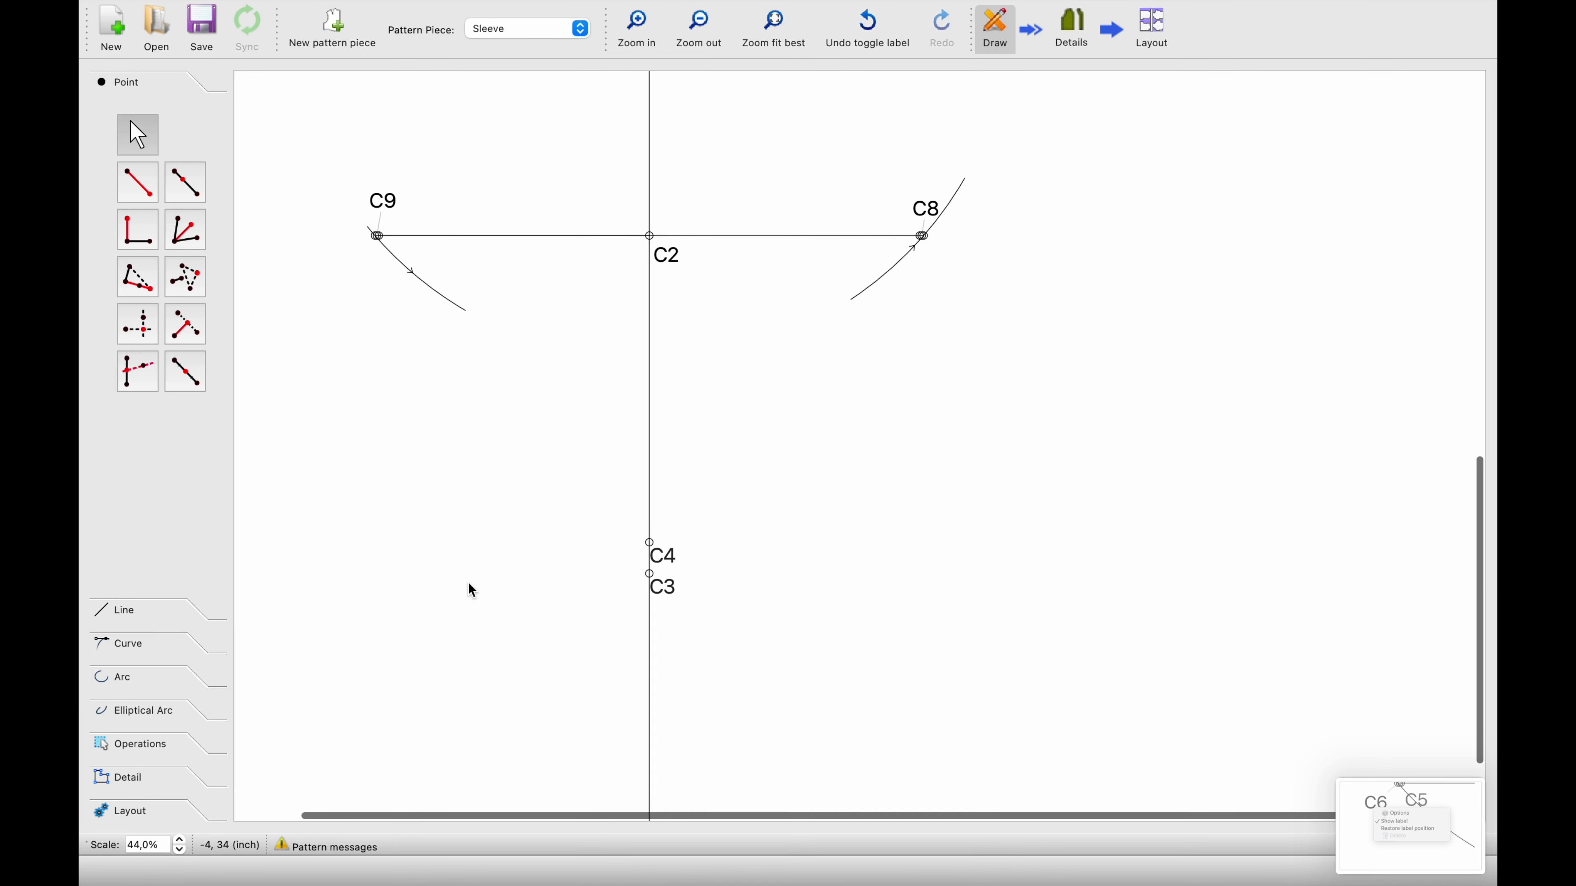
pyautogui.scroll(1, 468, 584)
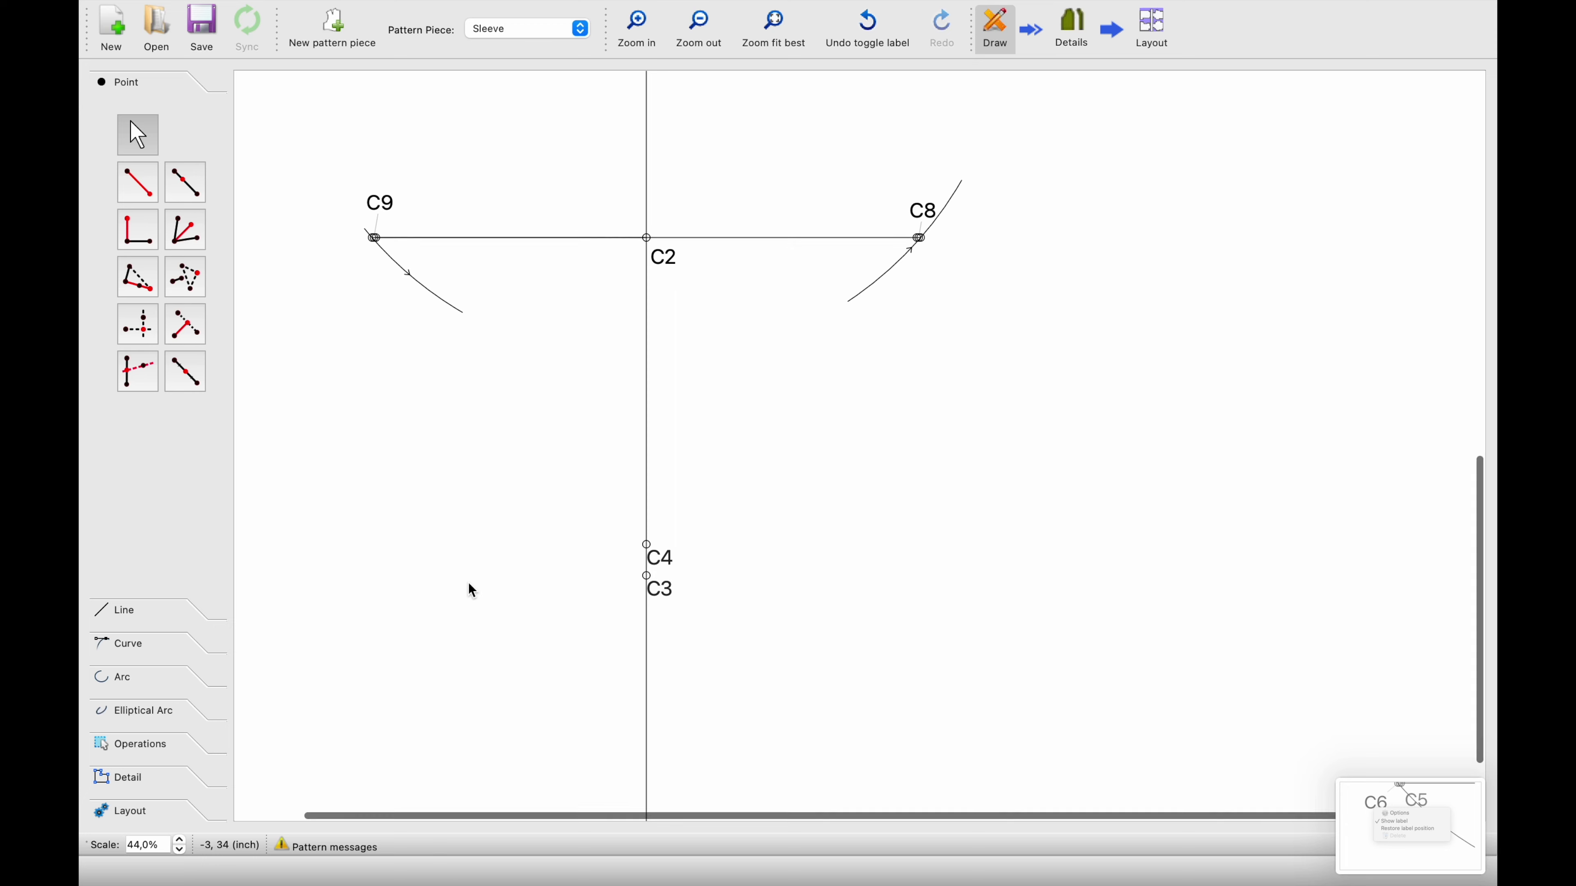
pyautogui.keyDown('ctrl'); pyautogui.scroll(3, 555, 554); pyautogui.keyUp('ctrl')
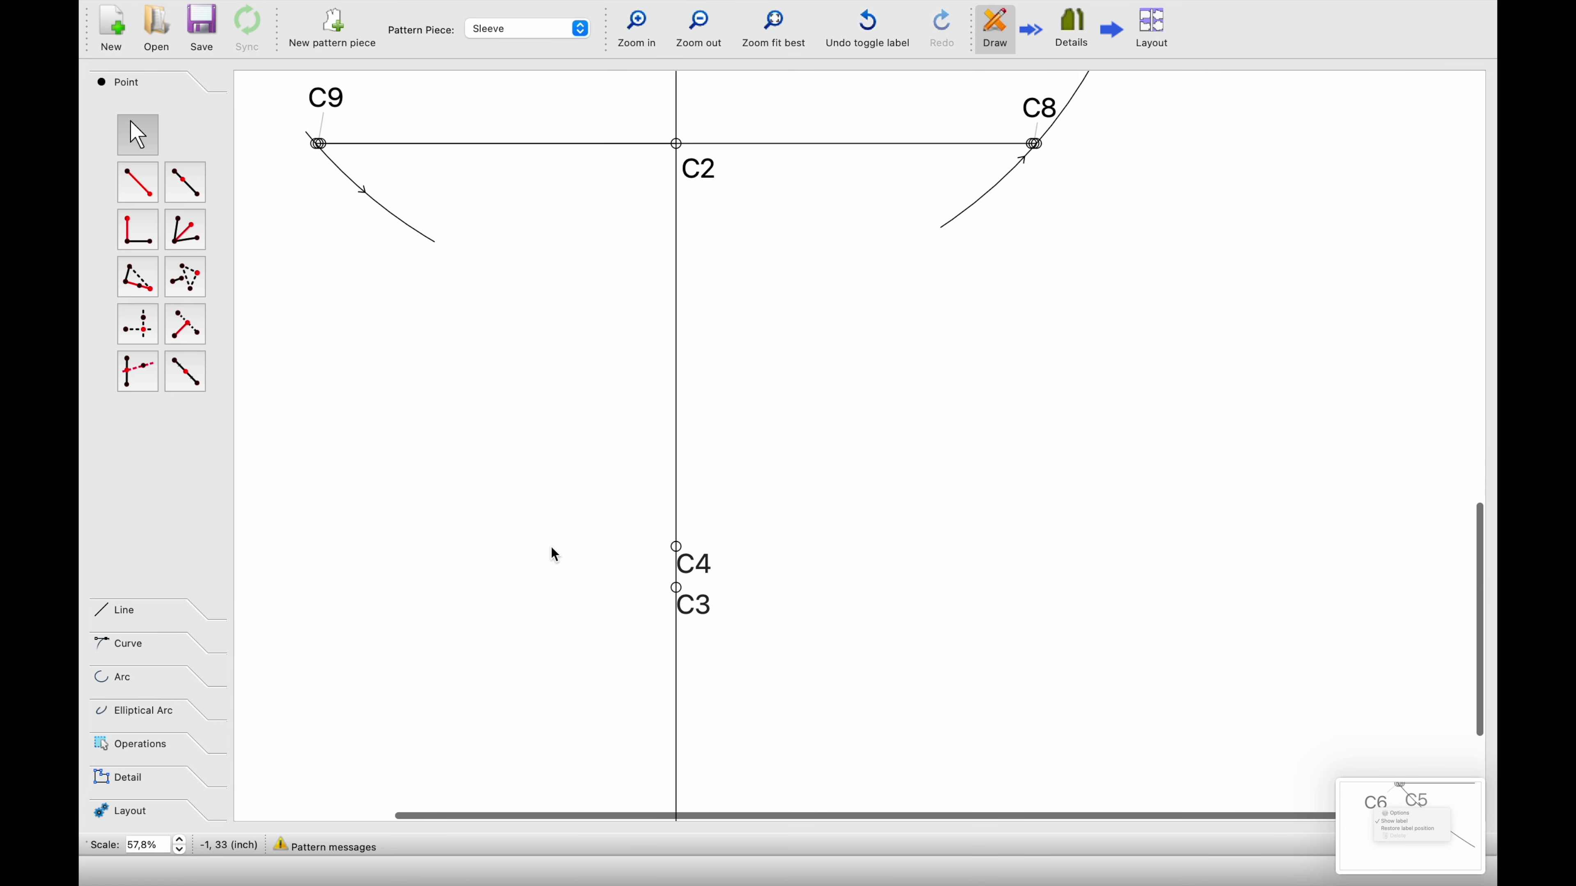
pyautogui.scroll(5, 637, 369)
pyautogui.keyDown('ctrl'); pyautogui.scroll(2, 637, 369); pyautogui.keyUp('ctrl')
pyautogui.scroll(2, 637, 369)
pyautogui.click(124, 610)
# Draw a line from C to C9 and move the C label above its point
pyautogui.click(645, 559)
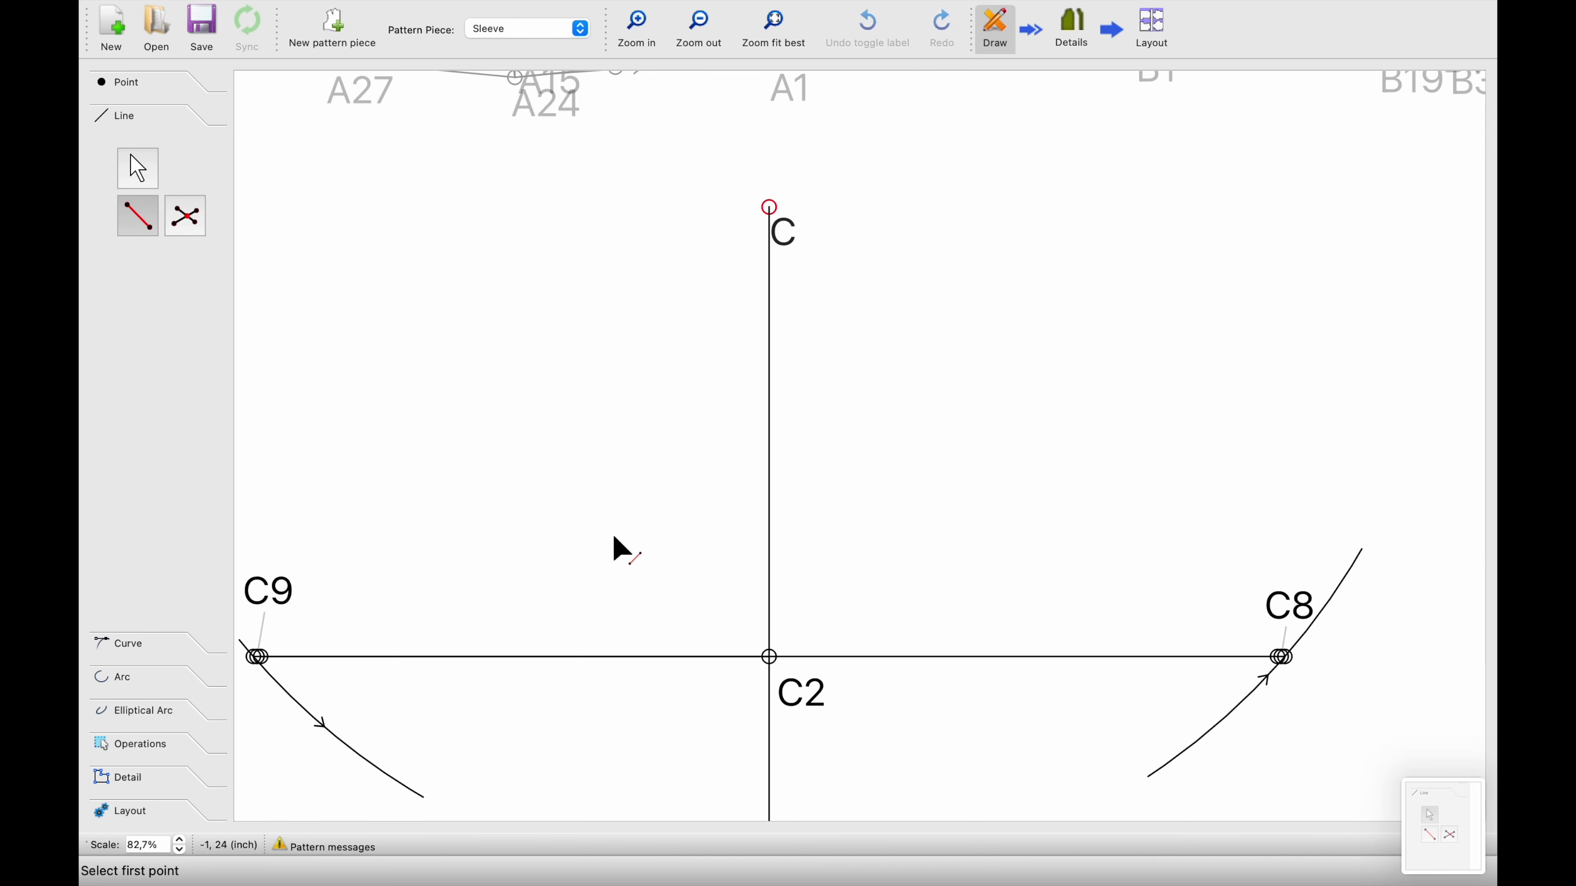
pyautogui.keyDown('ctrl'); pyautogui.scroll(-5, 614, 540); pyautogui.keyUp('ctrl')
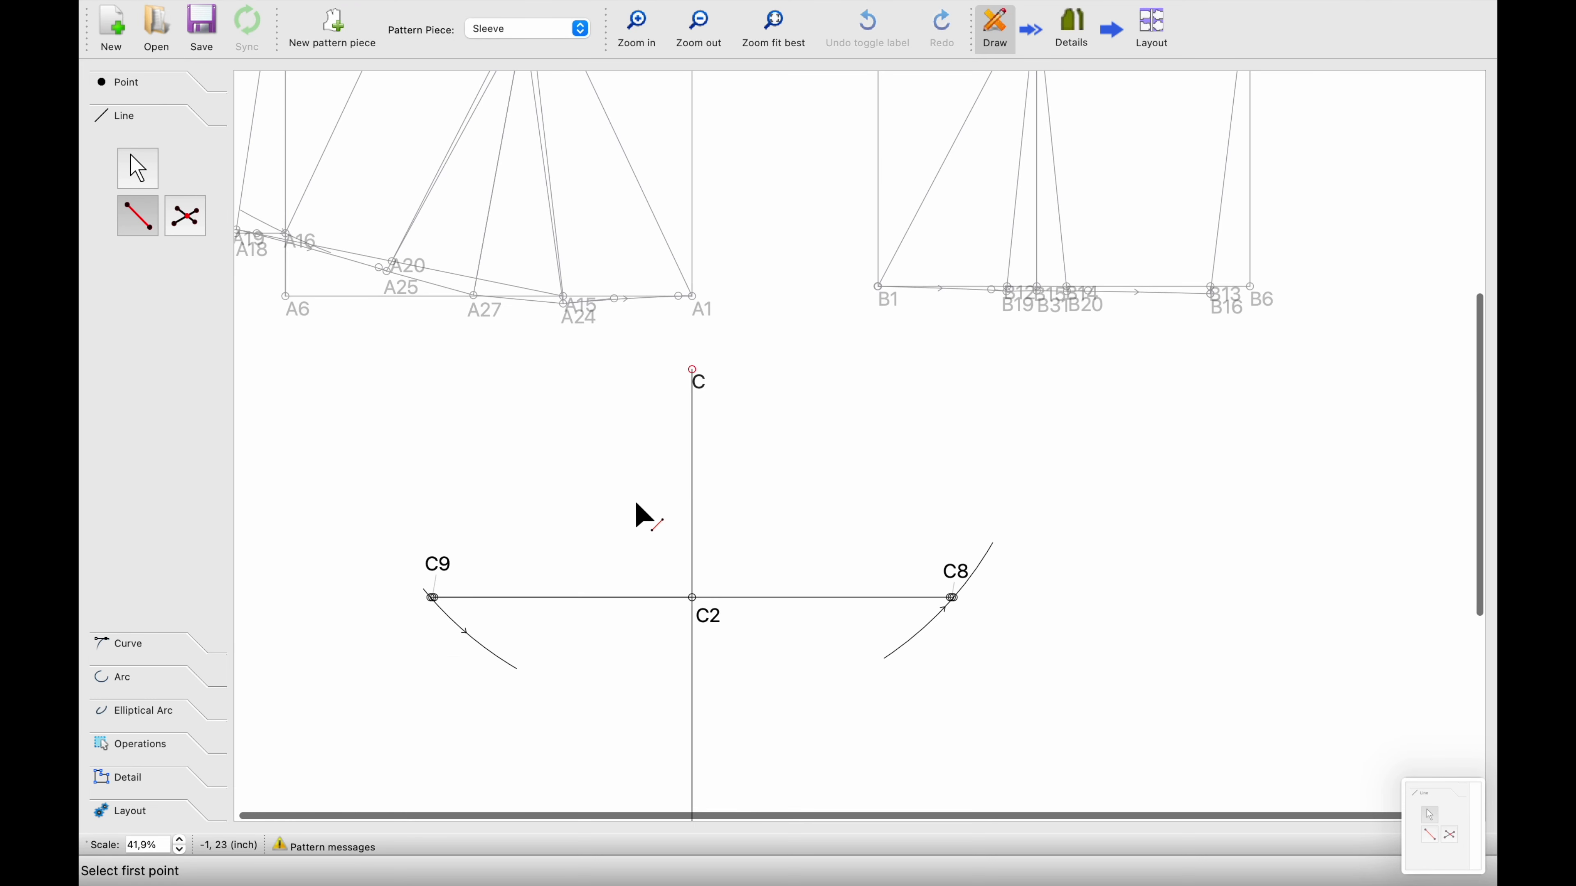
pyautogui.click(694, 373)
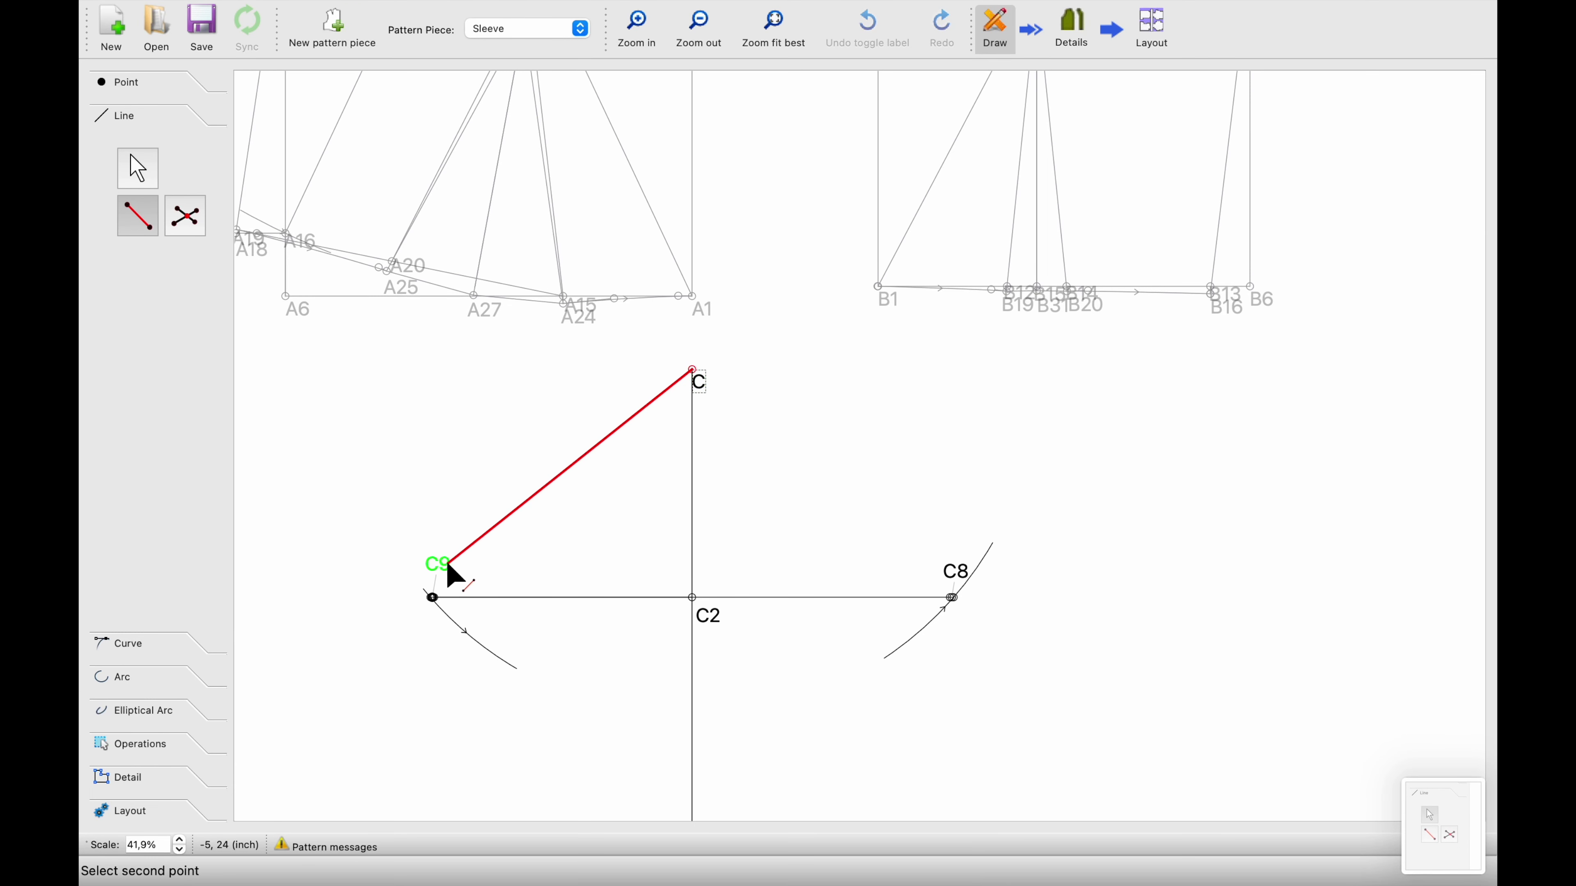
pyautogui.click(435, 596)
pyautogui.scroll(5, 570, 548)
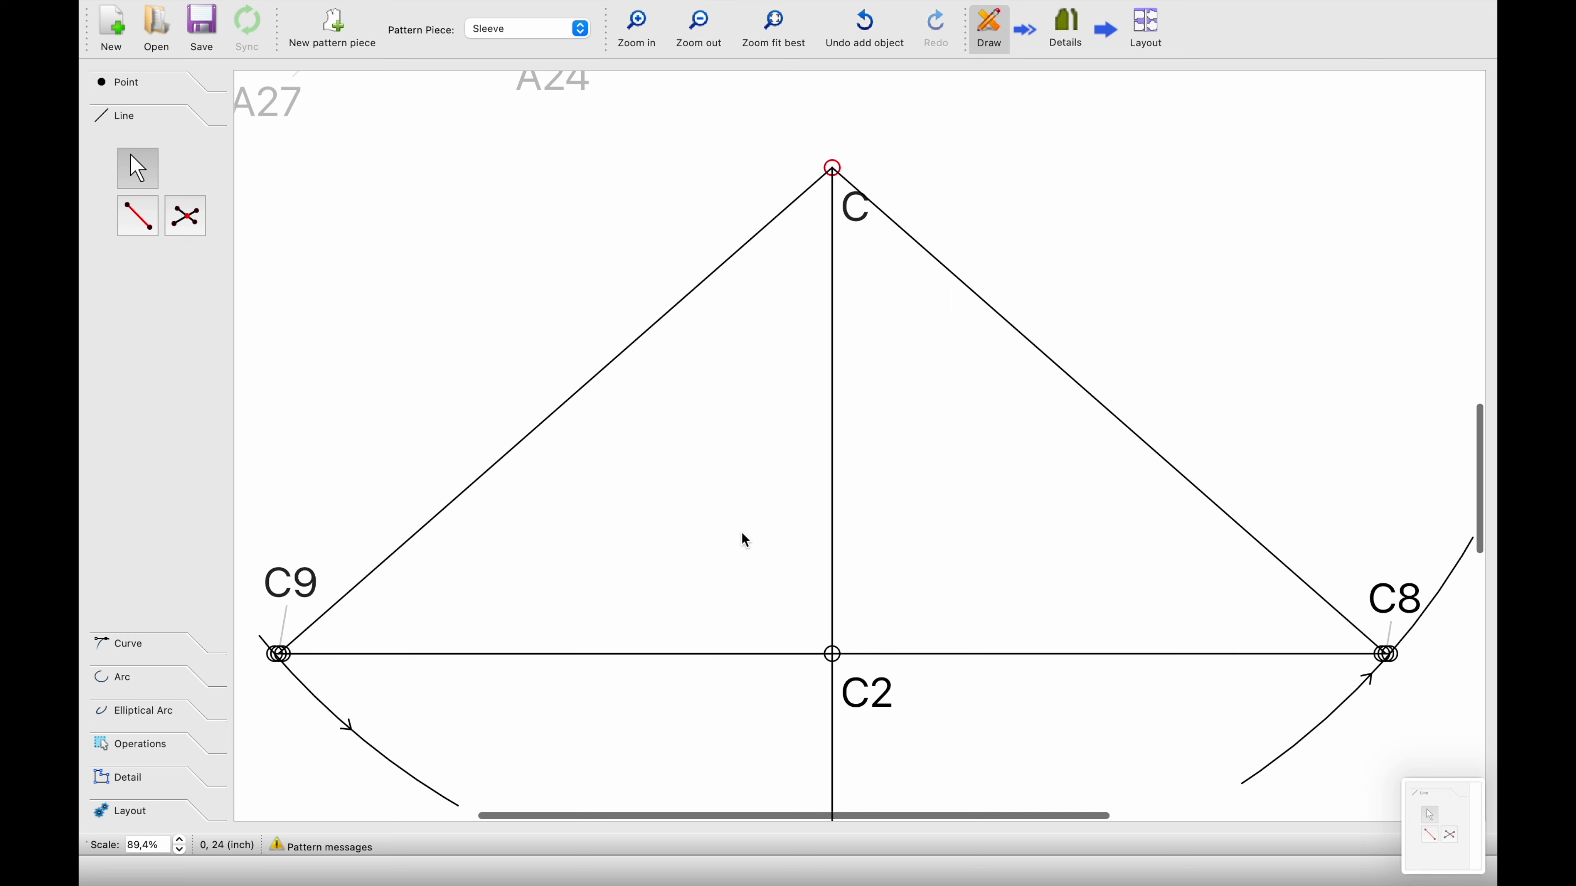
pyautogui.hscroll(-2, 872, 327)
pyautogui.moveTo(887, 206); pyautogui.dragTo(859, 121)
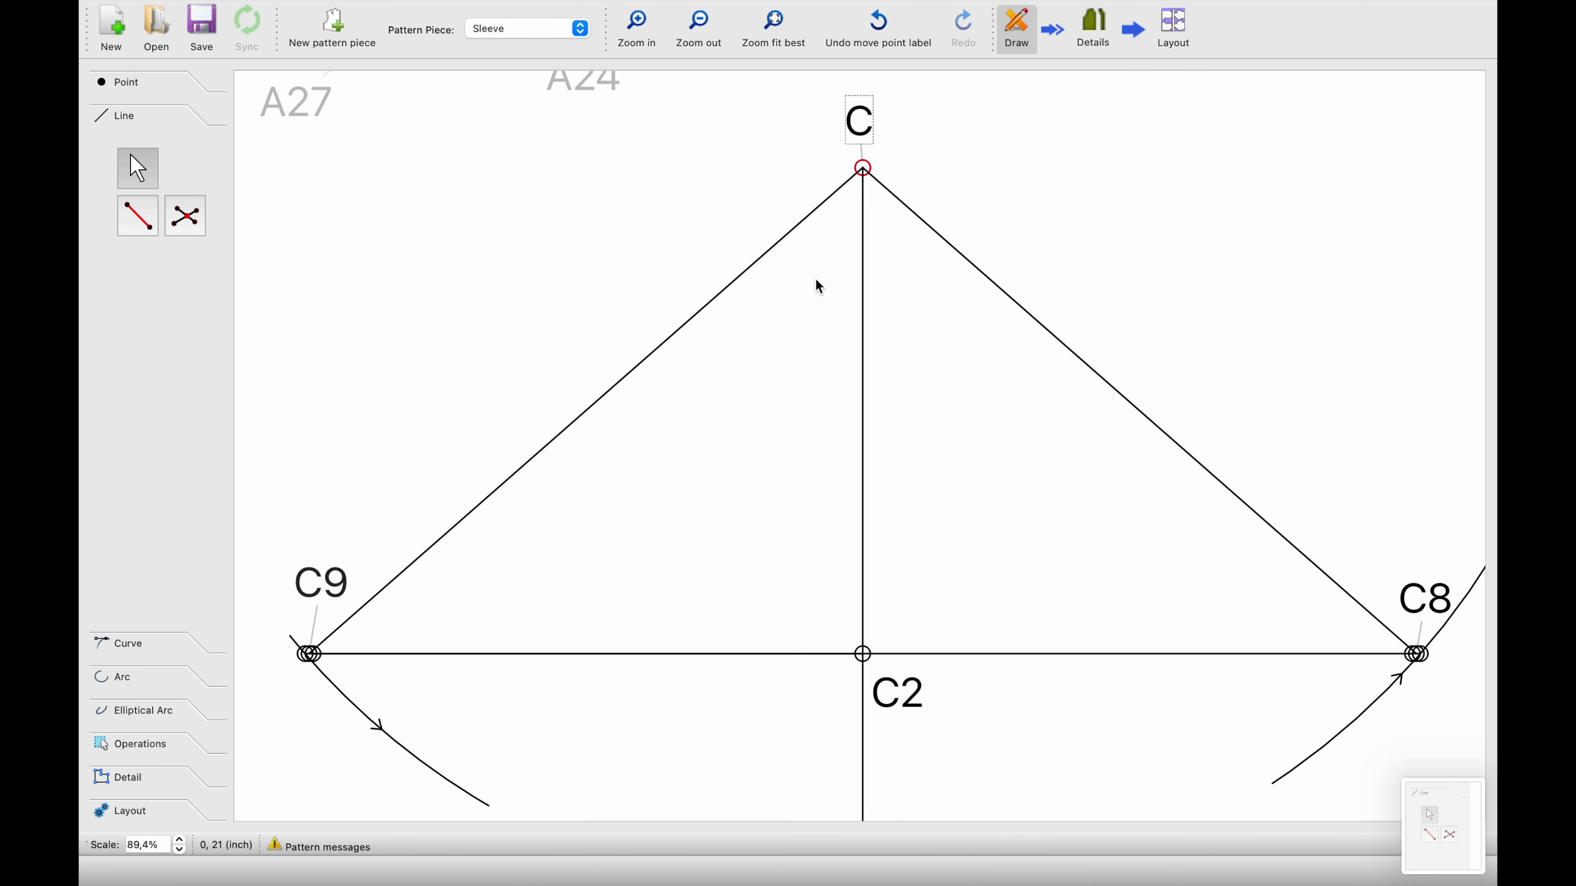
# Place C10 at CurrentLength/2 along the line from C9 to C
pyautogui.click(118, 82)
pyautogui.click(185, 182)
pyautogui.click(309, 654)
pyautogui.click(862, 167)
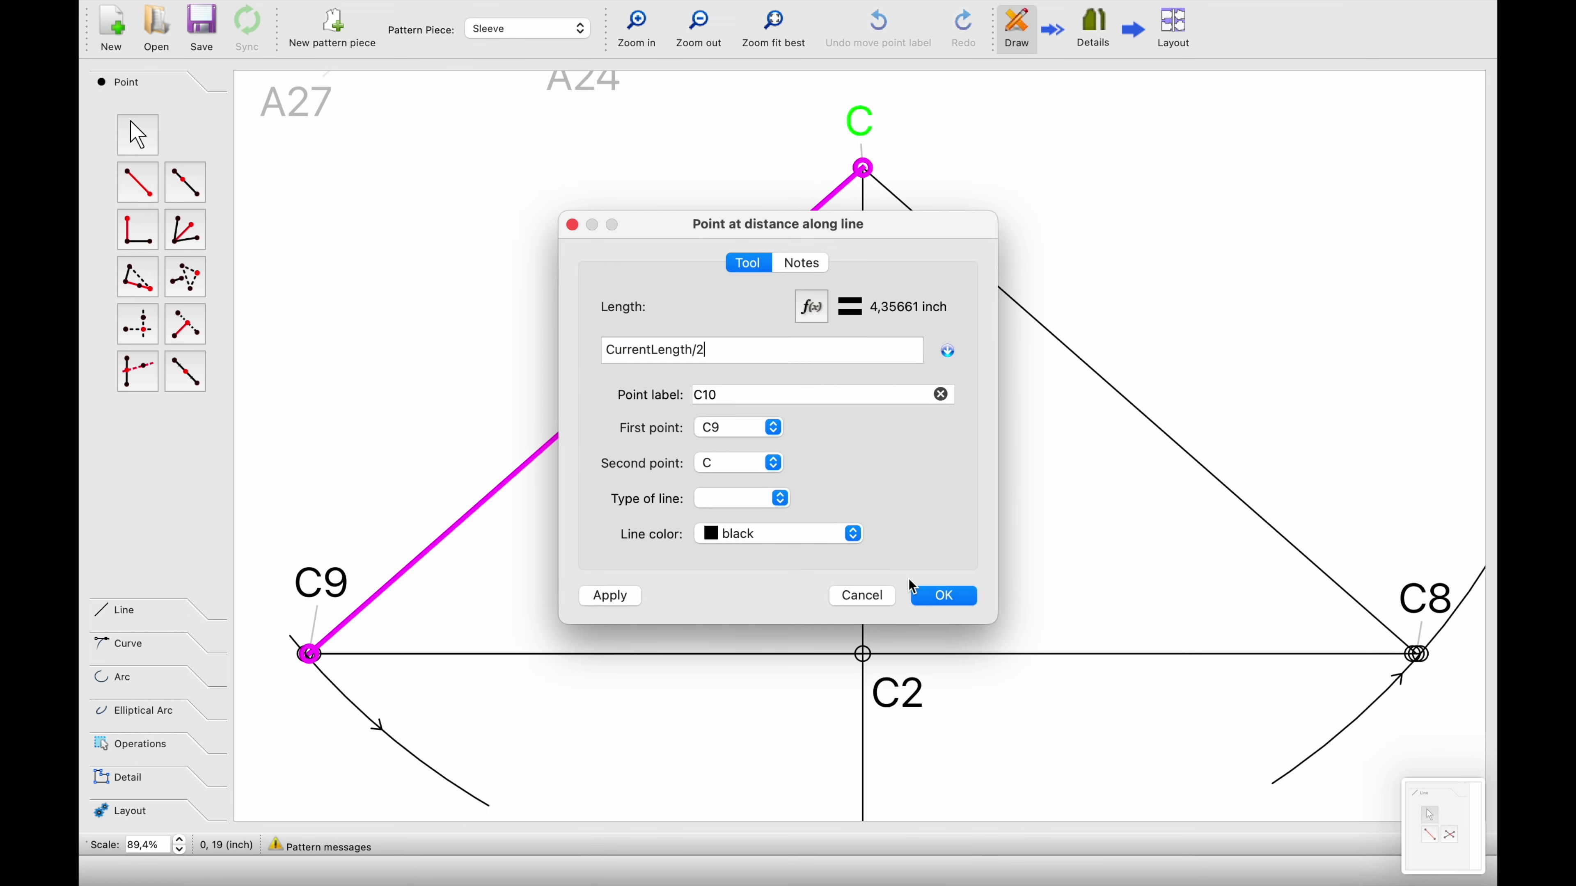
pyautogui.click(937, 596)
pyautogui.click(138, 371)
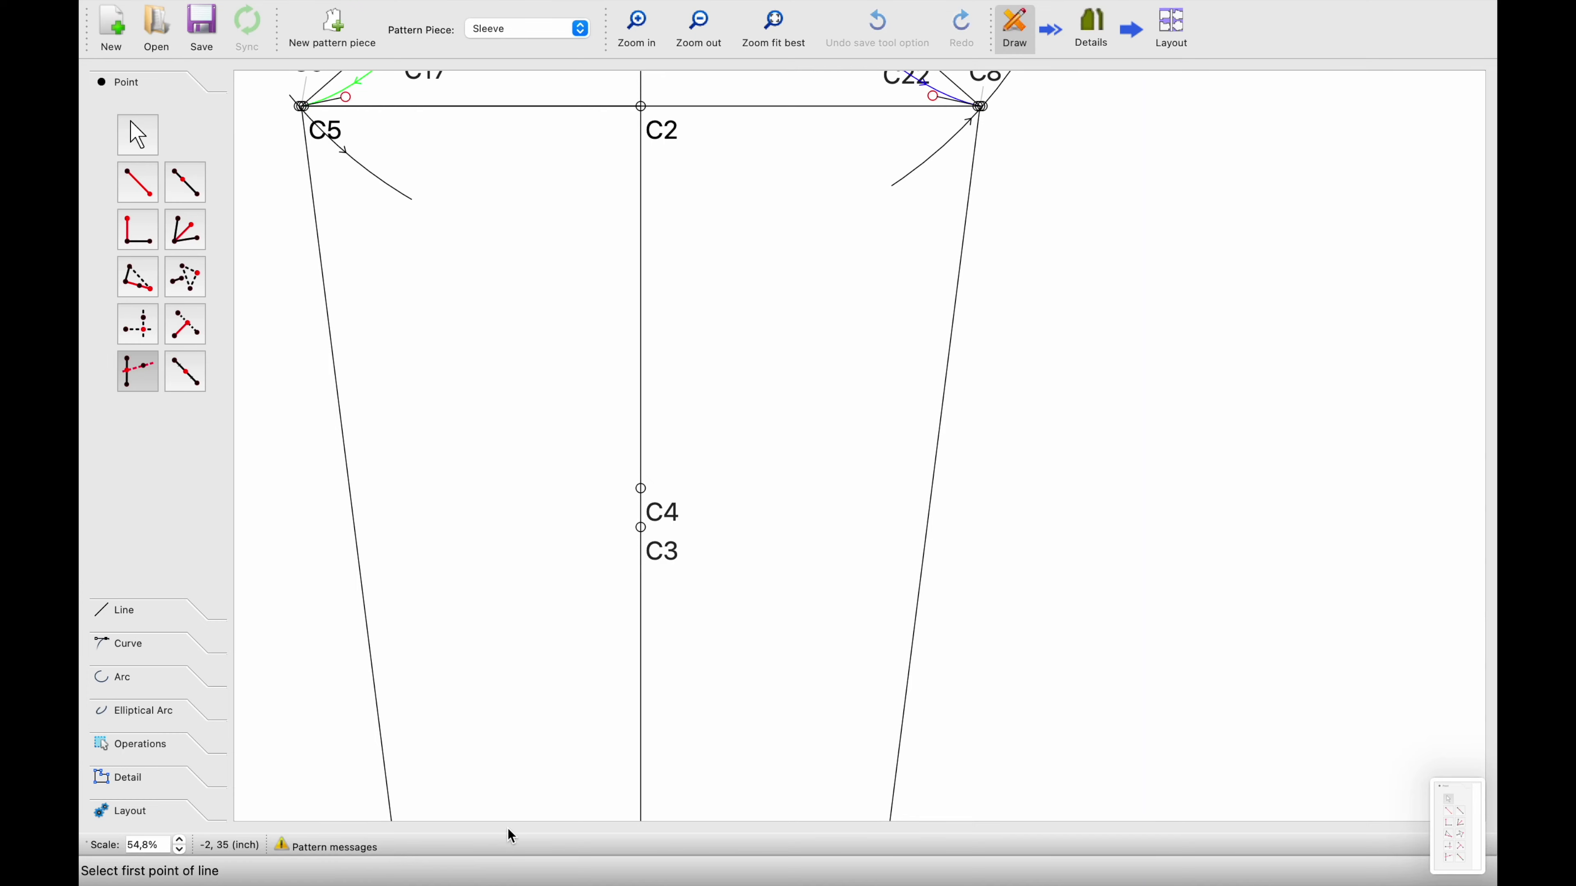
pyautogui.scroll(-5, 651, 637)
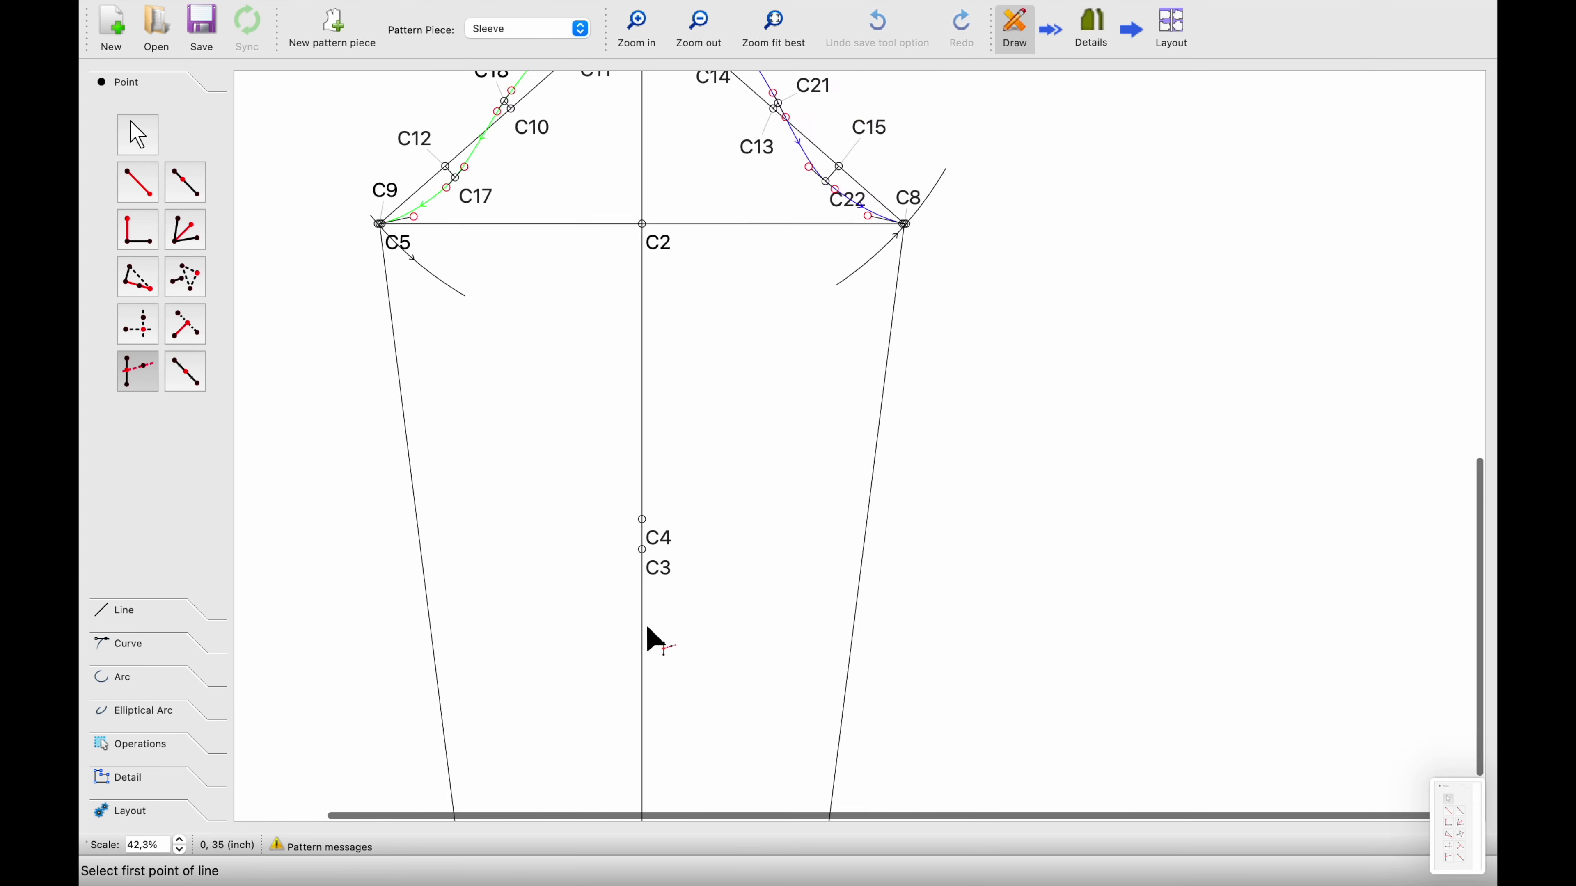
# Create C23 where a horizontal axis through C4 meets line C8–C16c2, nudging its label
pyautogui.scroll(5, 776, 527)
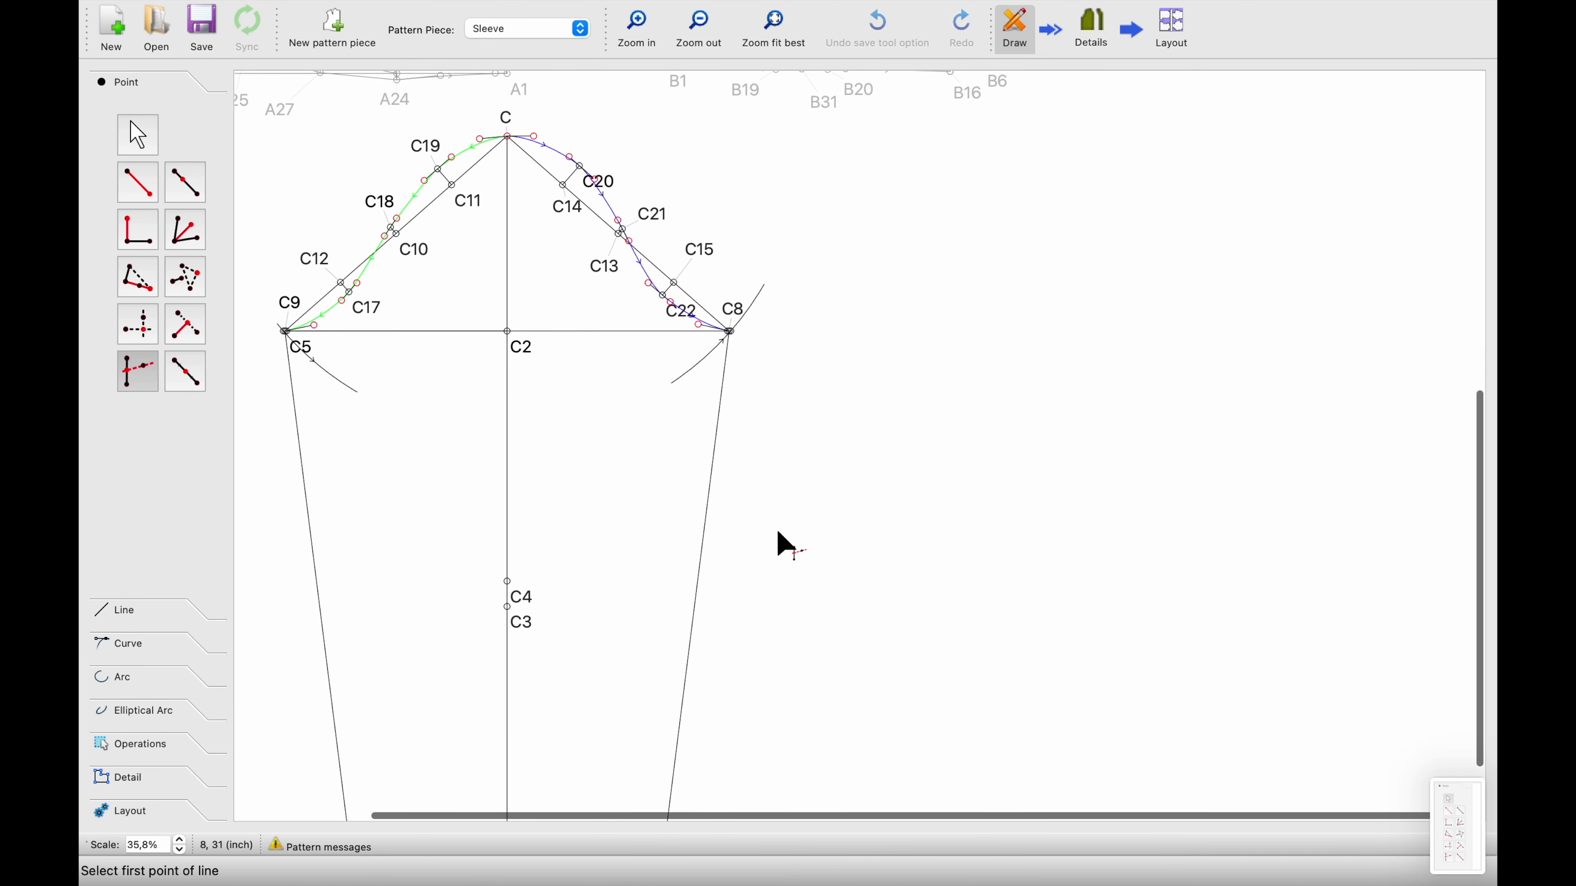
pyautogui.click(730, 230)
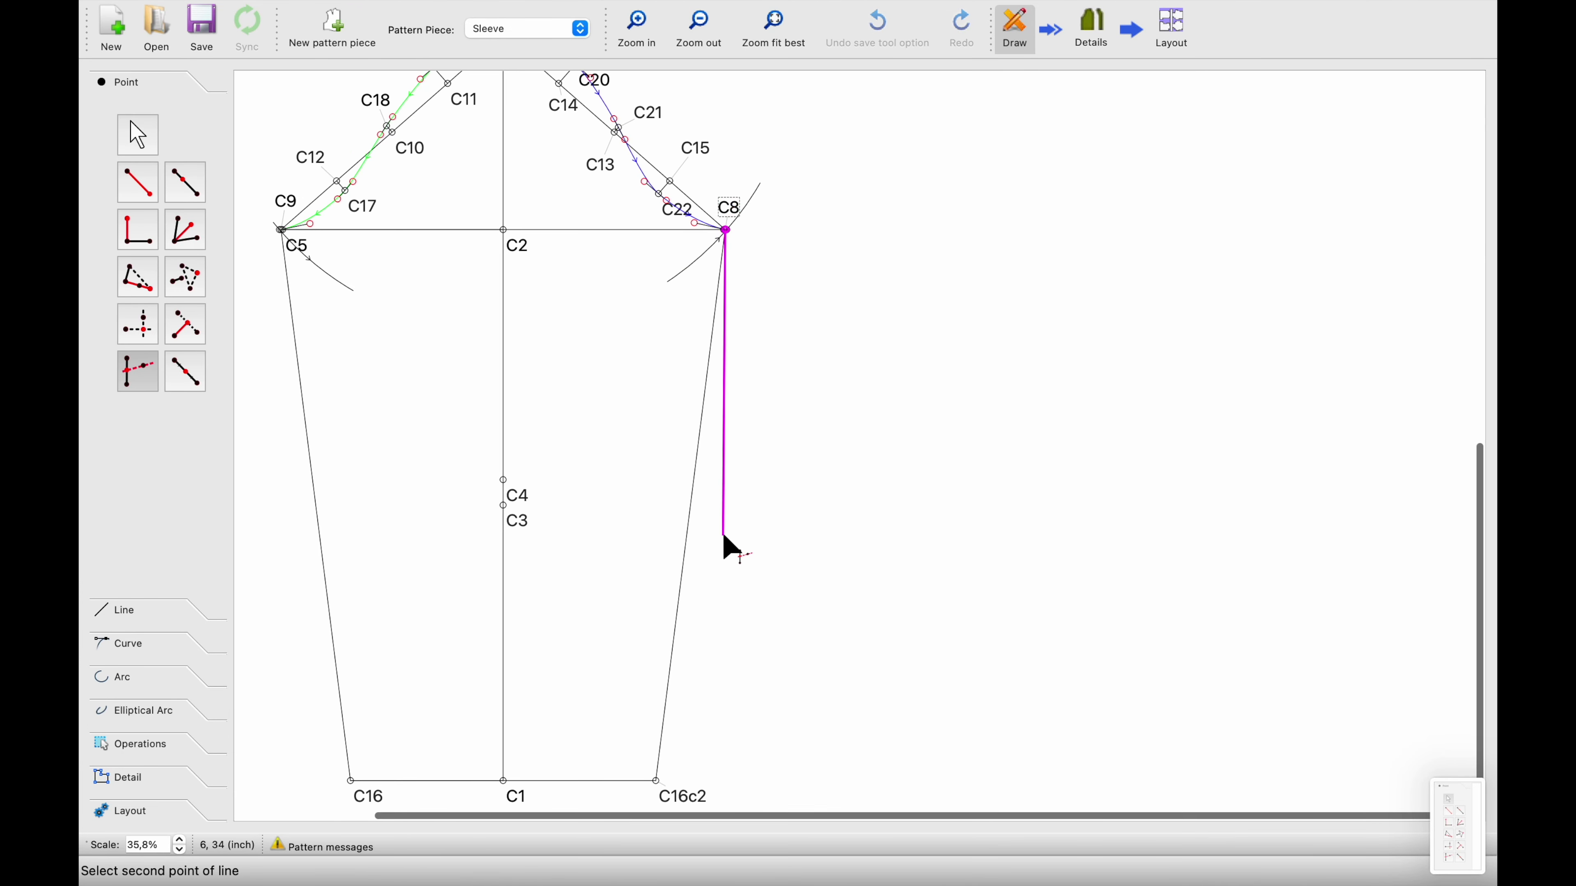
pyautogui.click(658, 782)
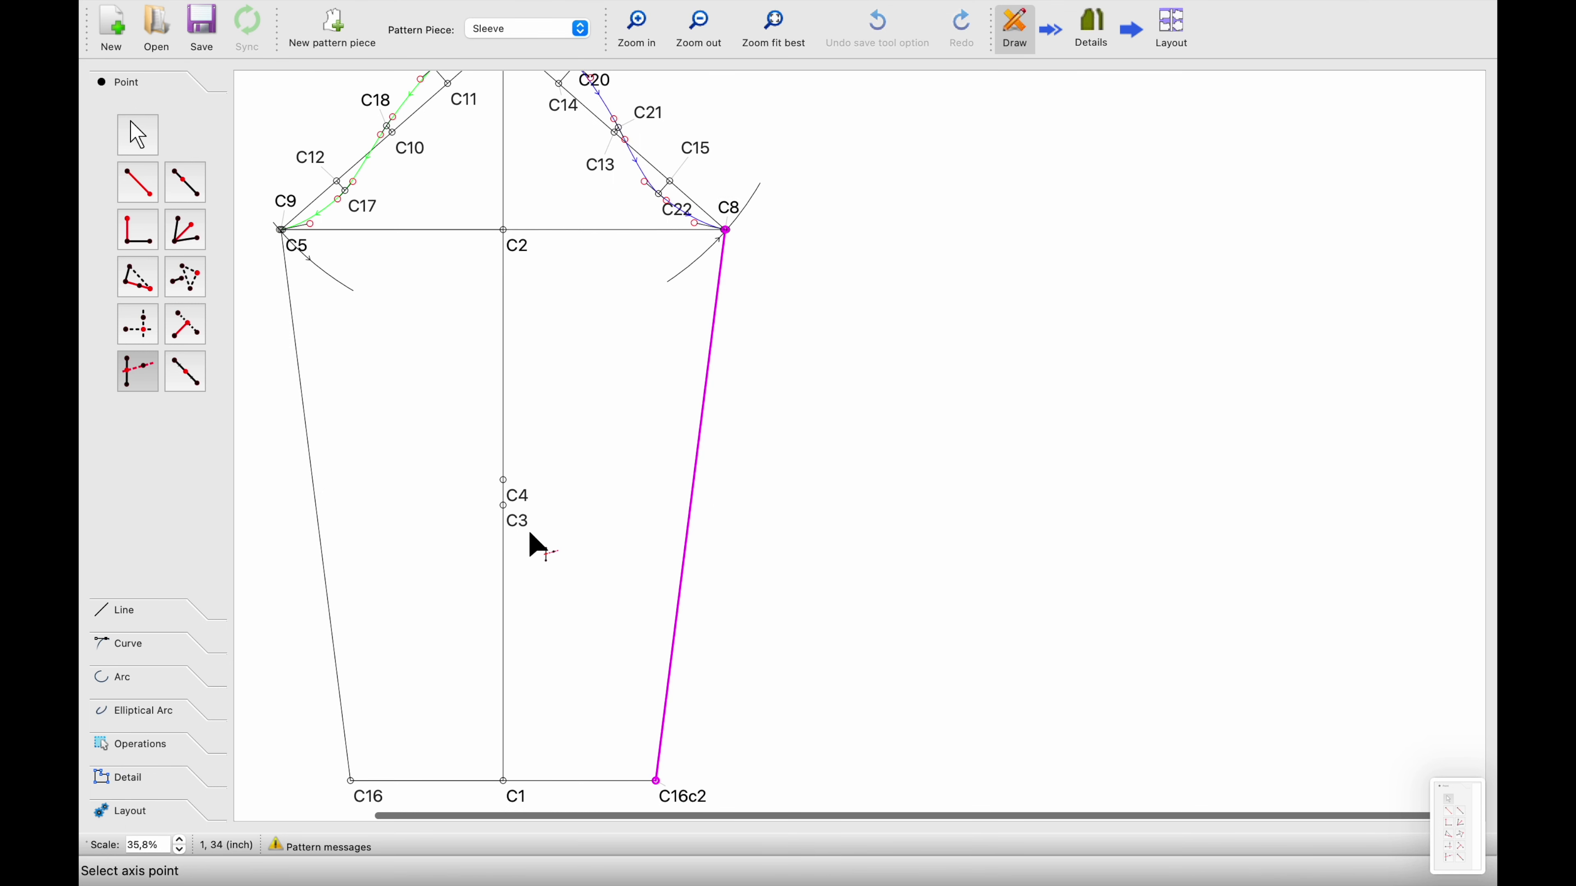
pyautogui.click(512, 490)
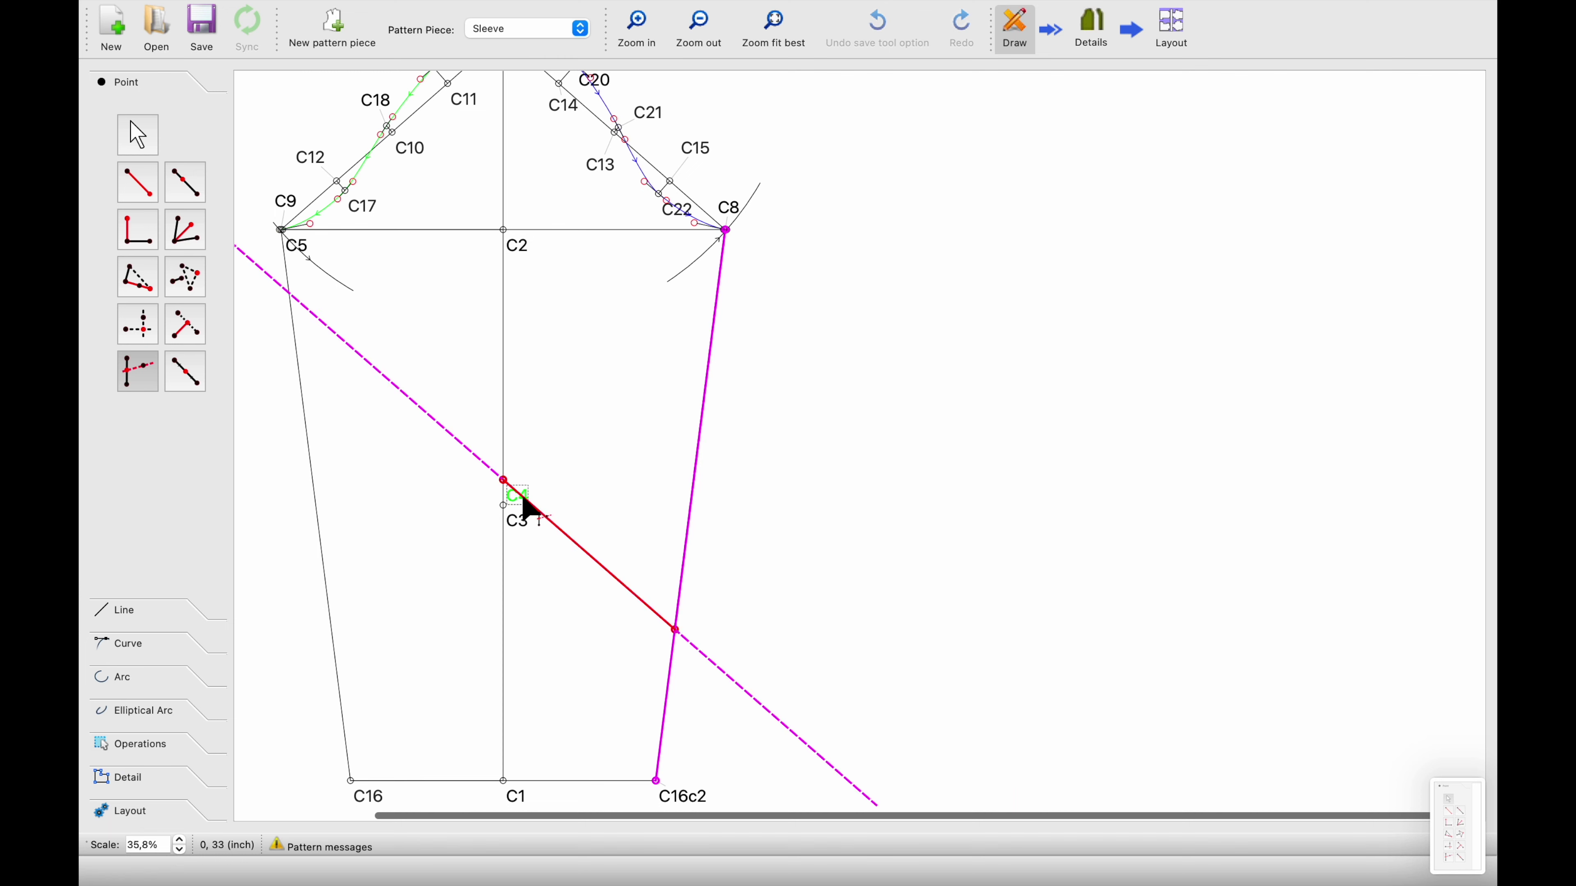
pyautogui.click(679, 510)
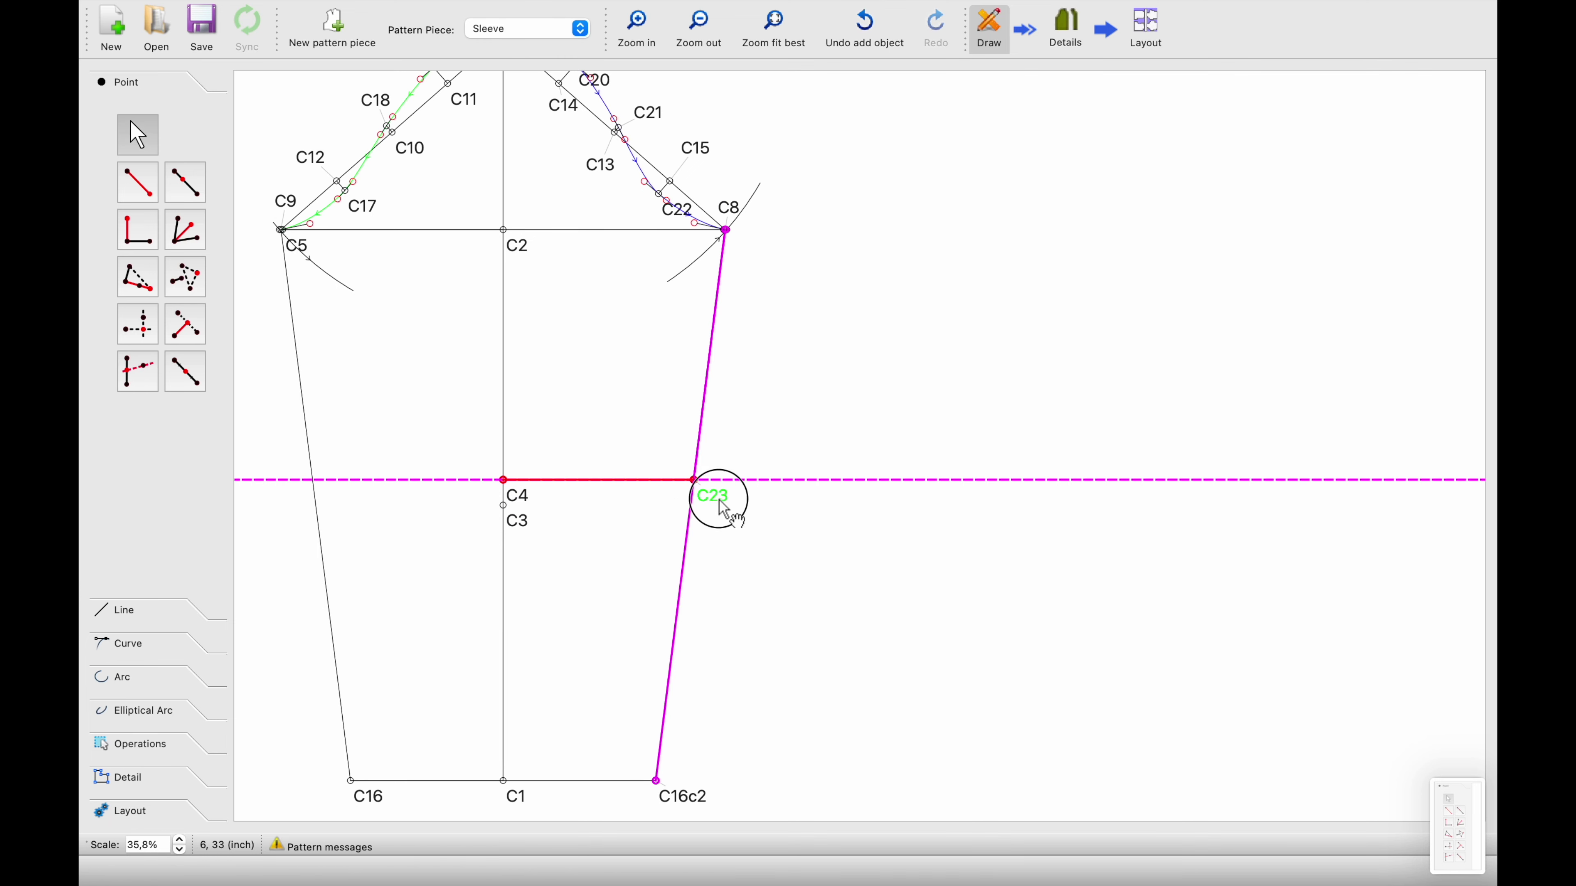
pyautogui.moveTo(723, 506); pyautogui.dragTo(710, 518)
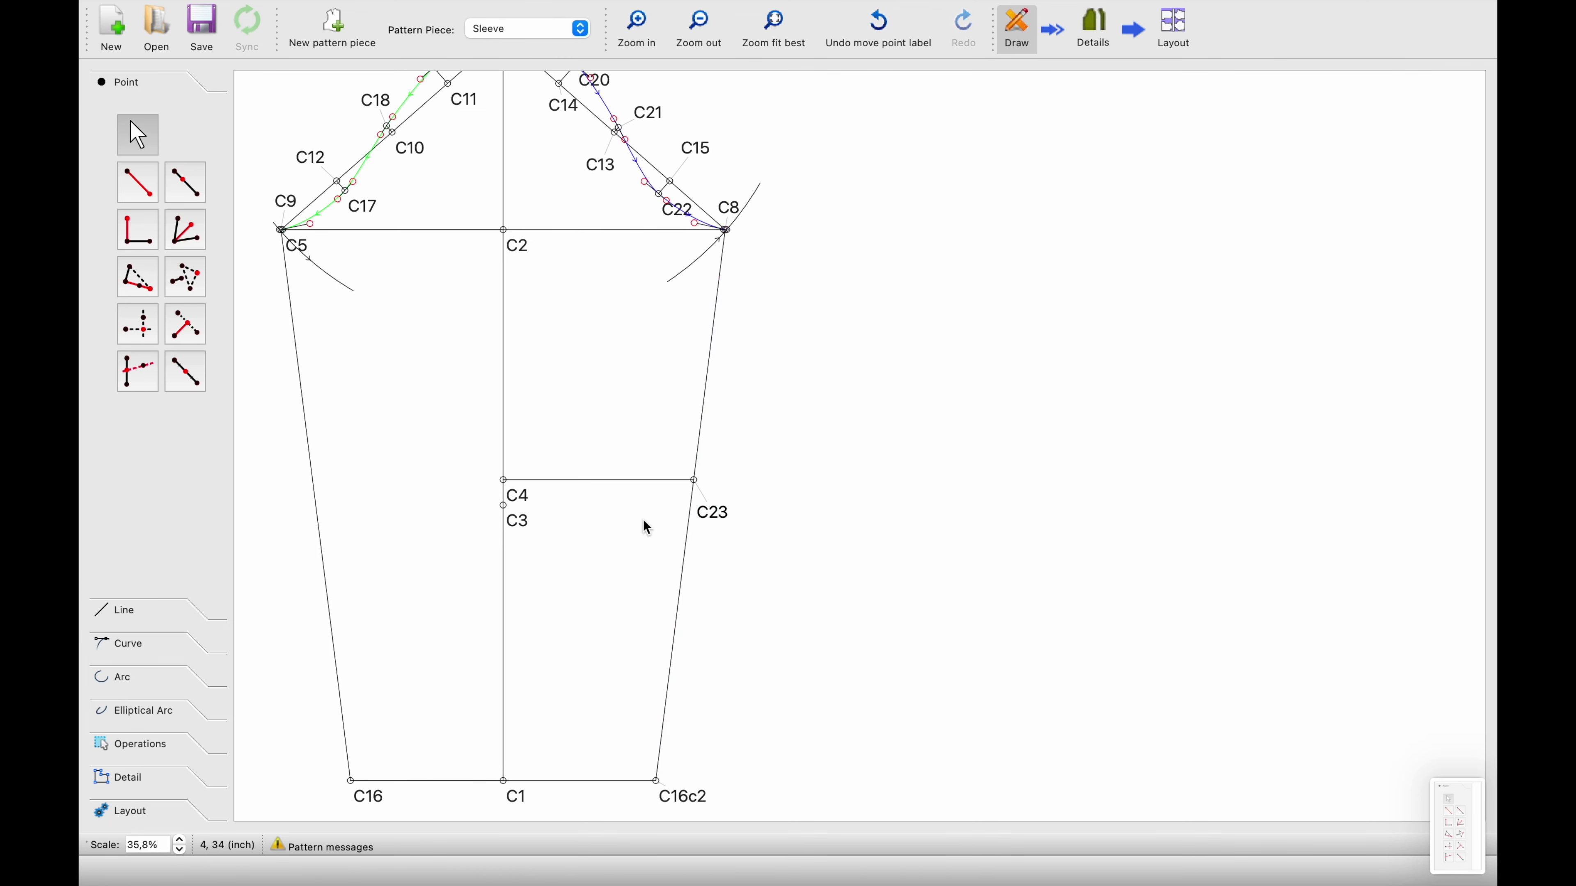
pyautogui.keyDown('ctrl'); pyautogui.scroll(2, 642, 519); pyautogui.keyUp('ctrl')
pyautogui.keyDown('ctrl'); pyautogui.scroll(-3, 642, 518); pyautogui.keyUp('ctrl')
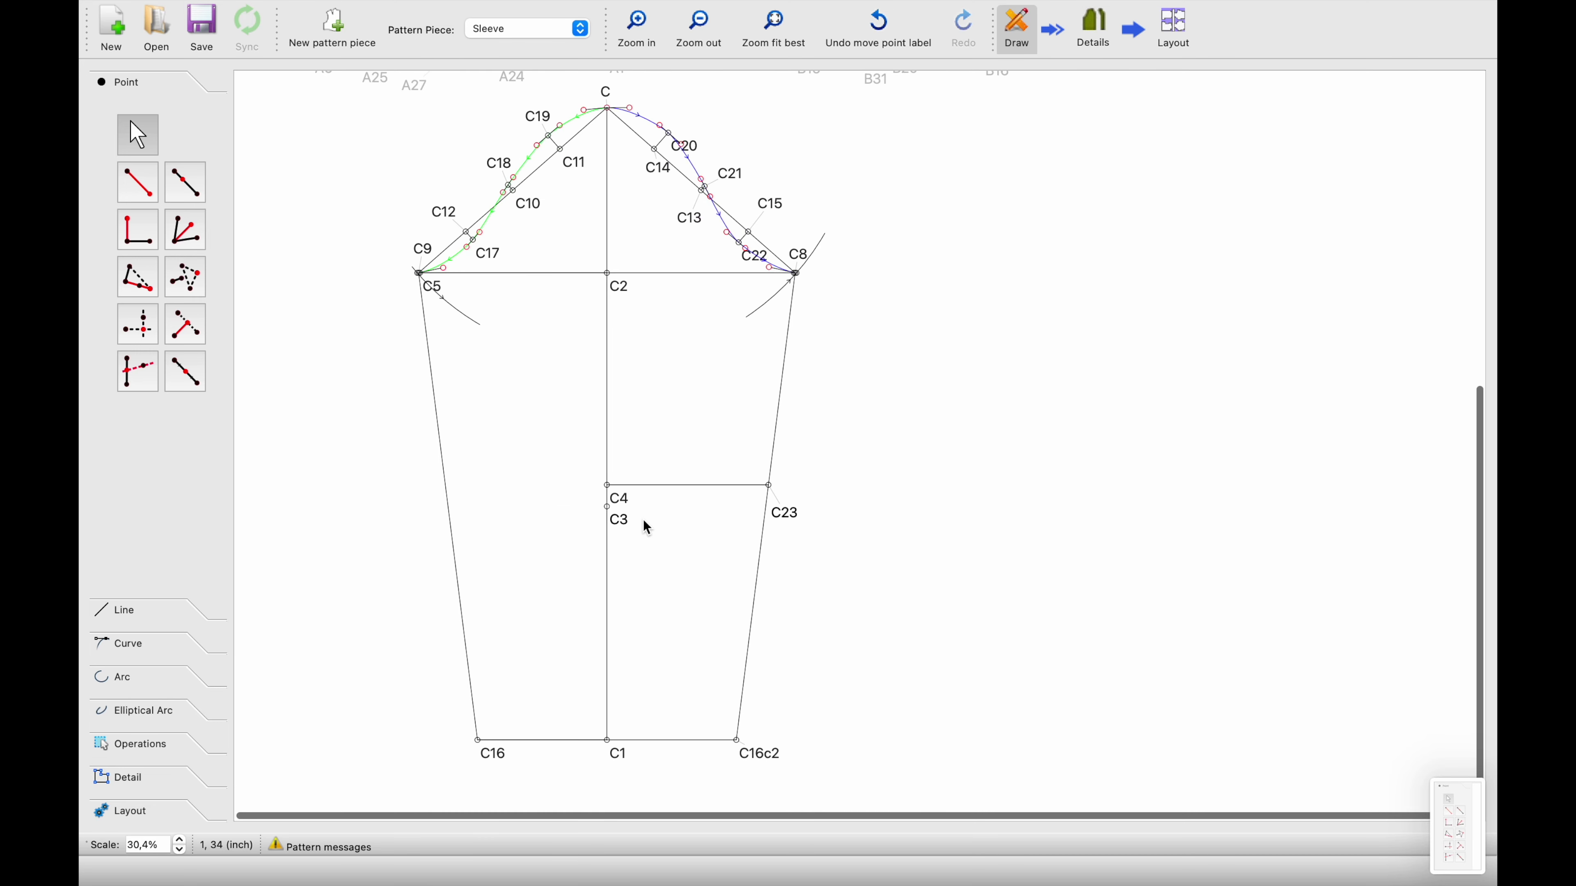
pyautogui.keyDown('ctrl'); pyautogui.scroll(1, 515, 477); pyautogui.keyUp('ctrl')
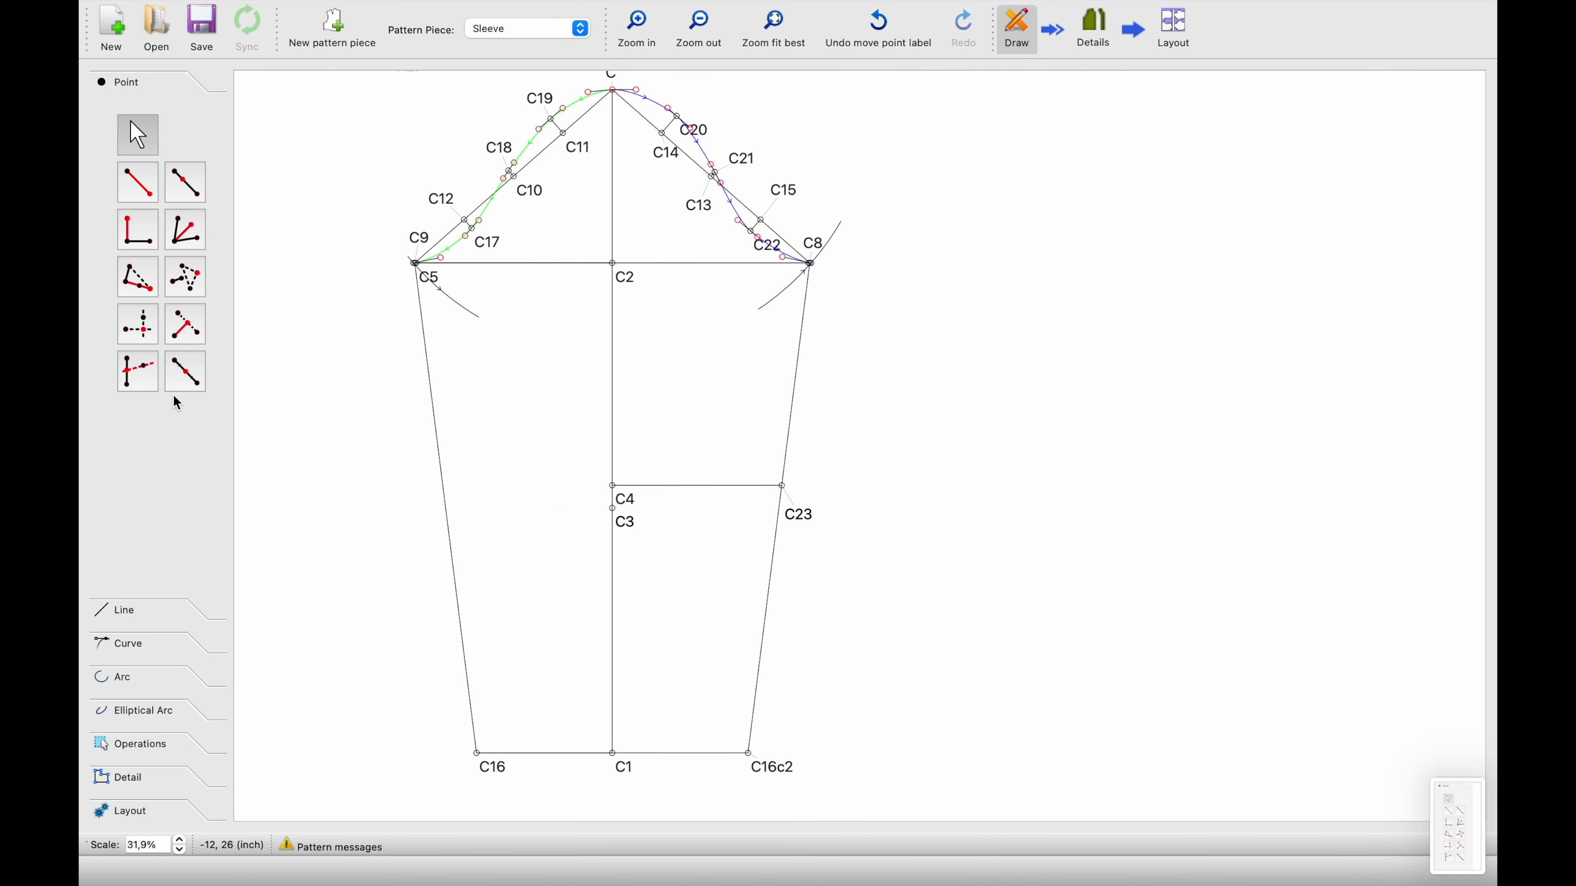
# Flip C23 about the vertical axis at origin C4, producing C23c3 on the left seam
pyautogui.click(164, 746)
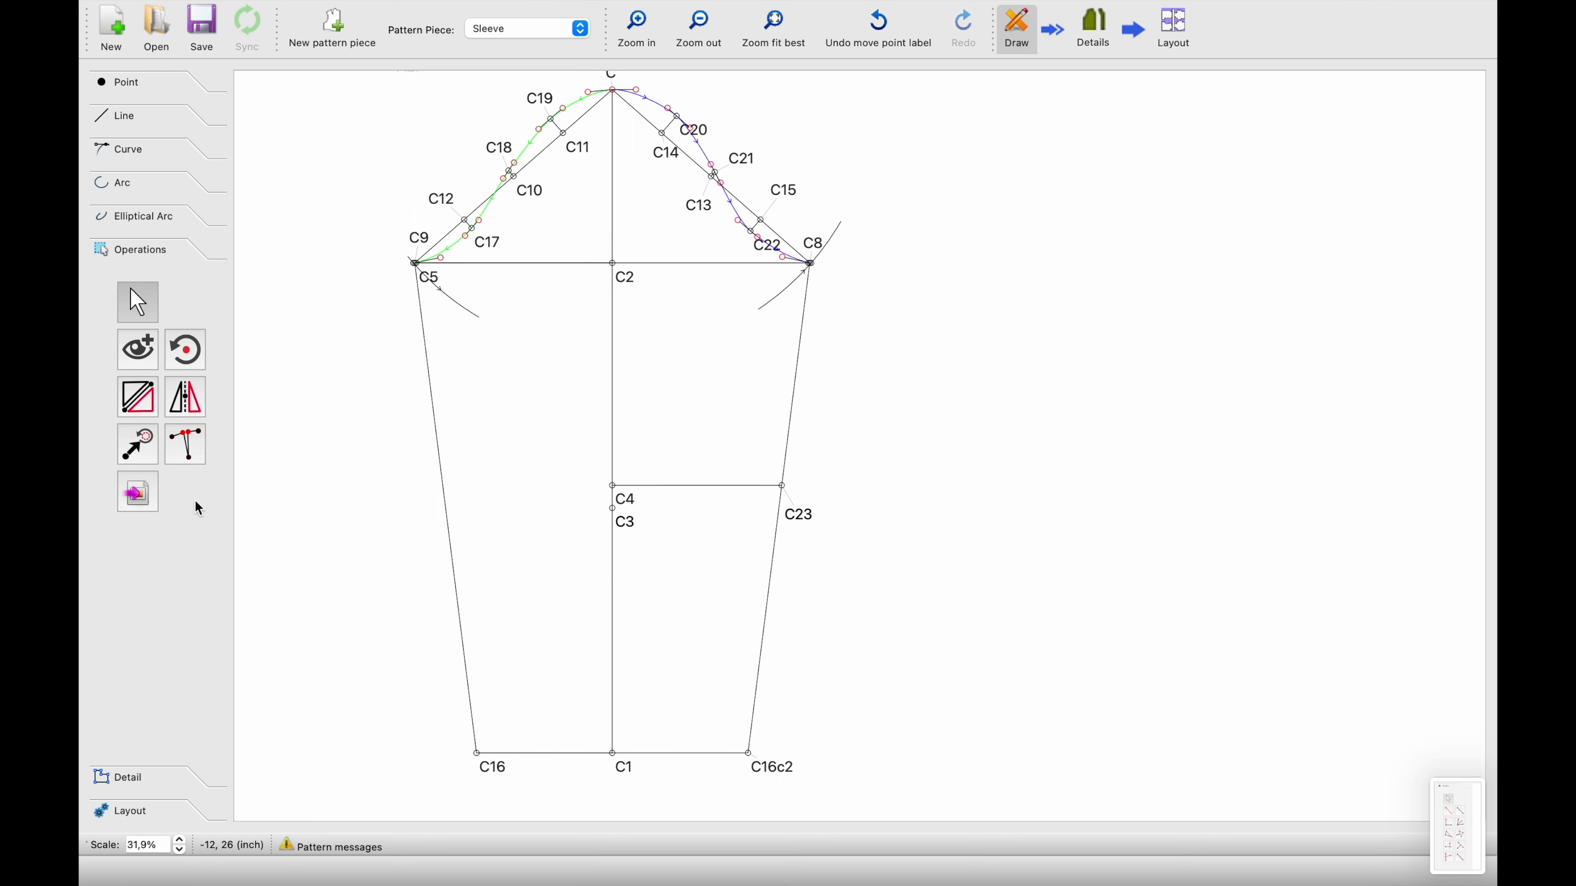
pyautogui.click(192, 408)
pyautogui.scroll(1, 694, 568)
pyautogui.click(799, 515)
pyautogui.press('Return')
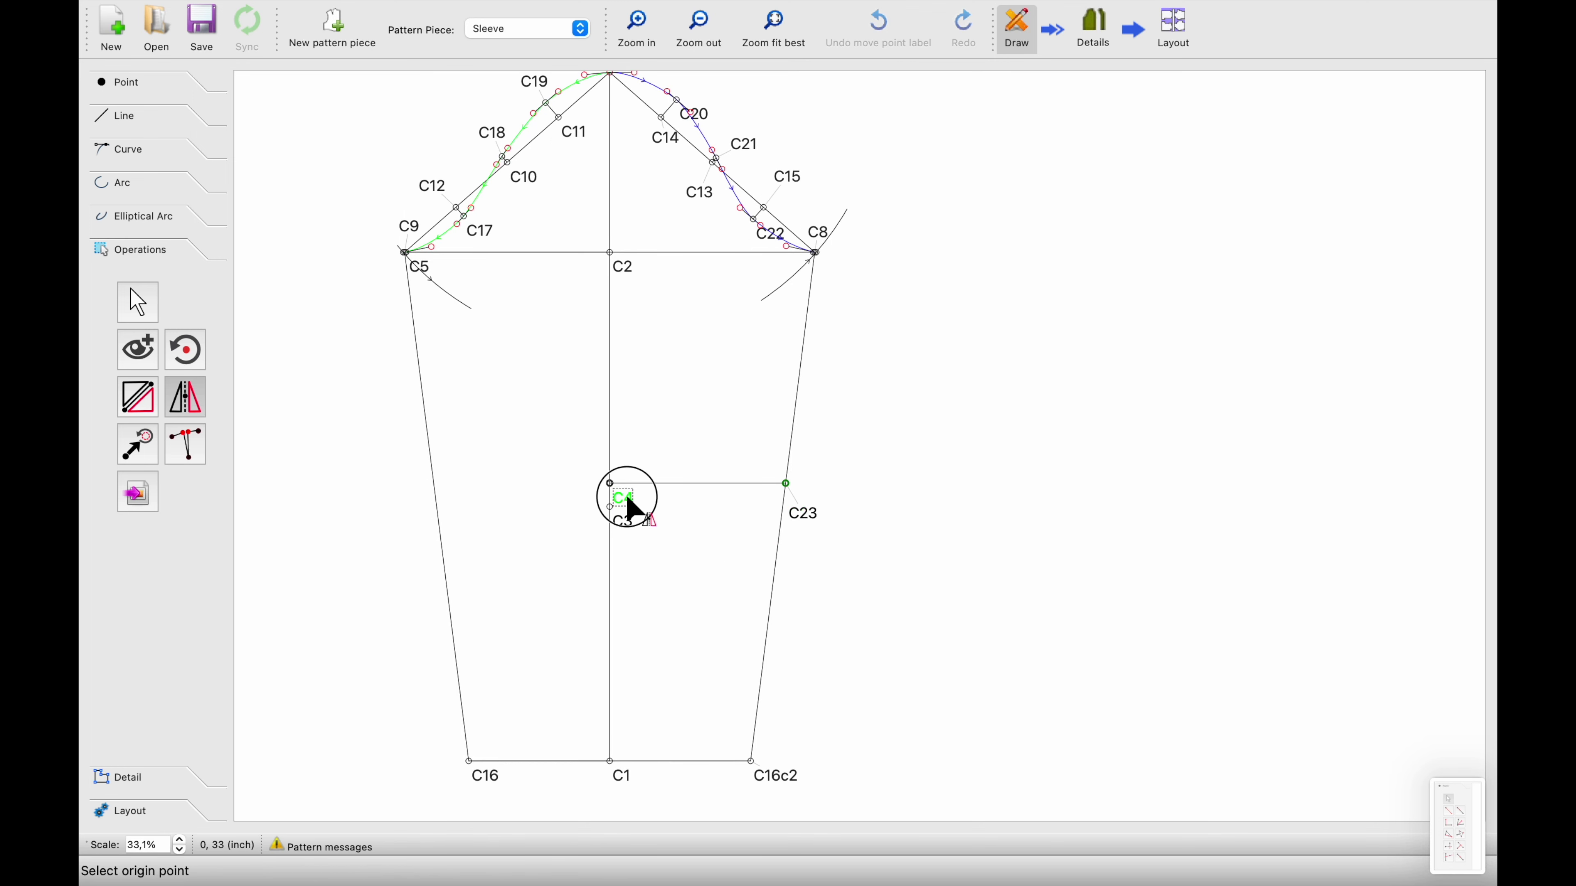
pyautogui.click(614, 490)
pyautogui.click(939, 637)
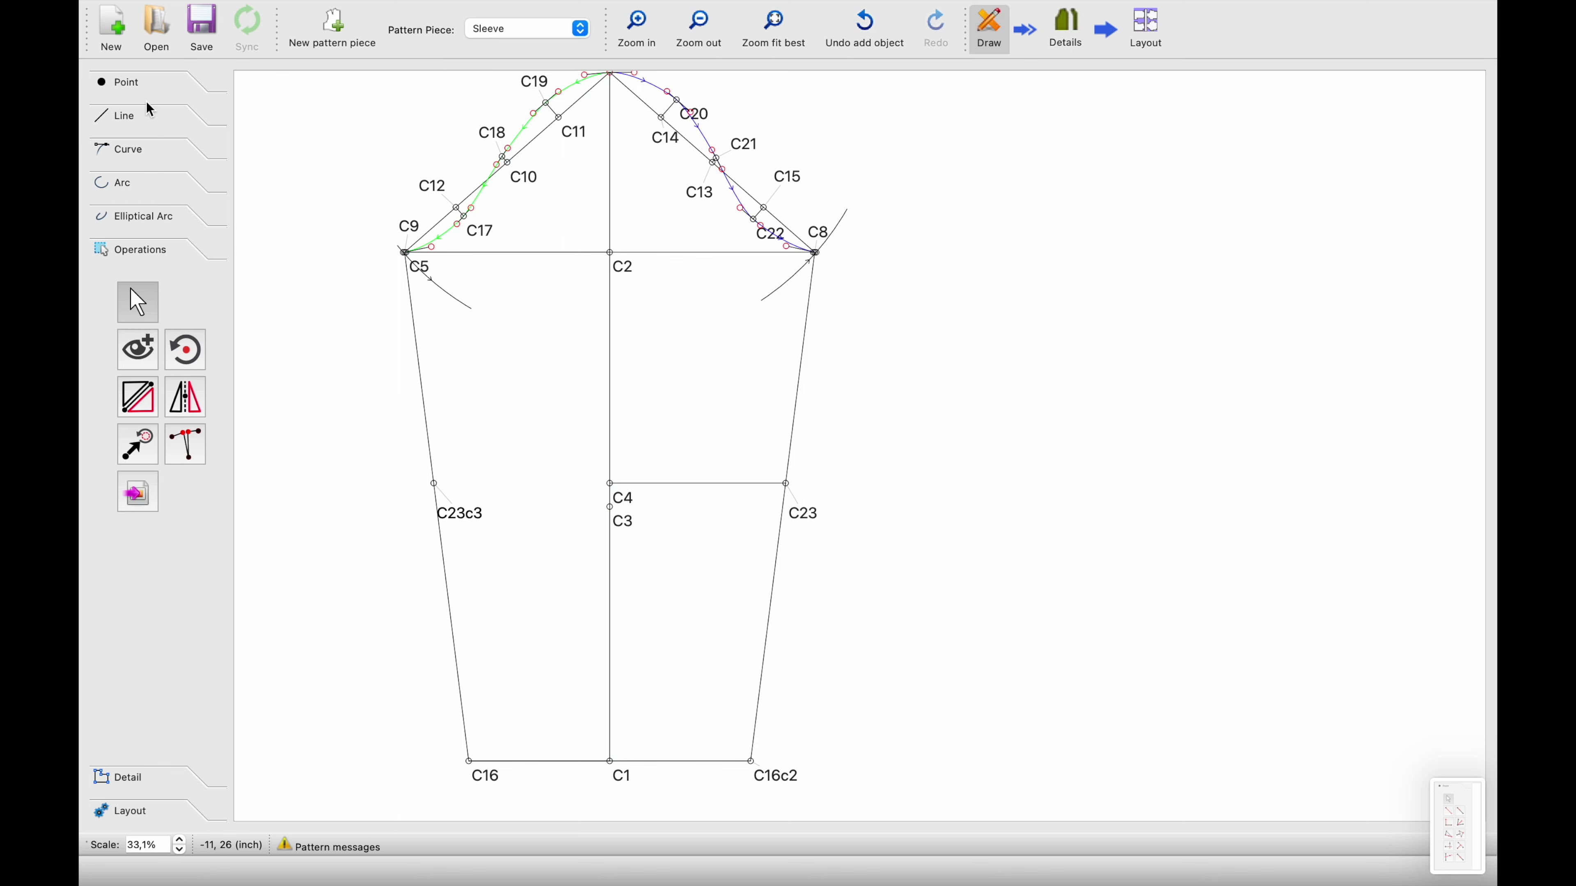
# Start a point at distance along the line from C23 through C23c3
pyautogui.click(130, 86)
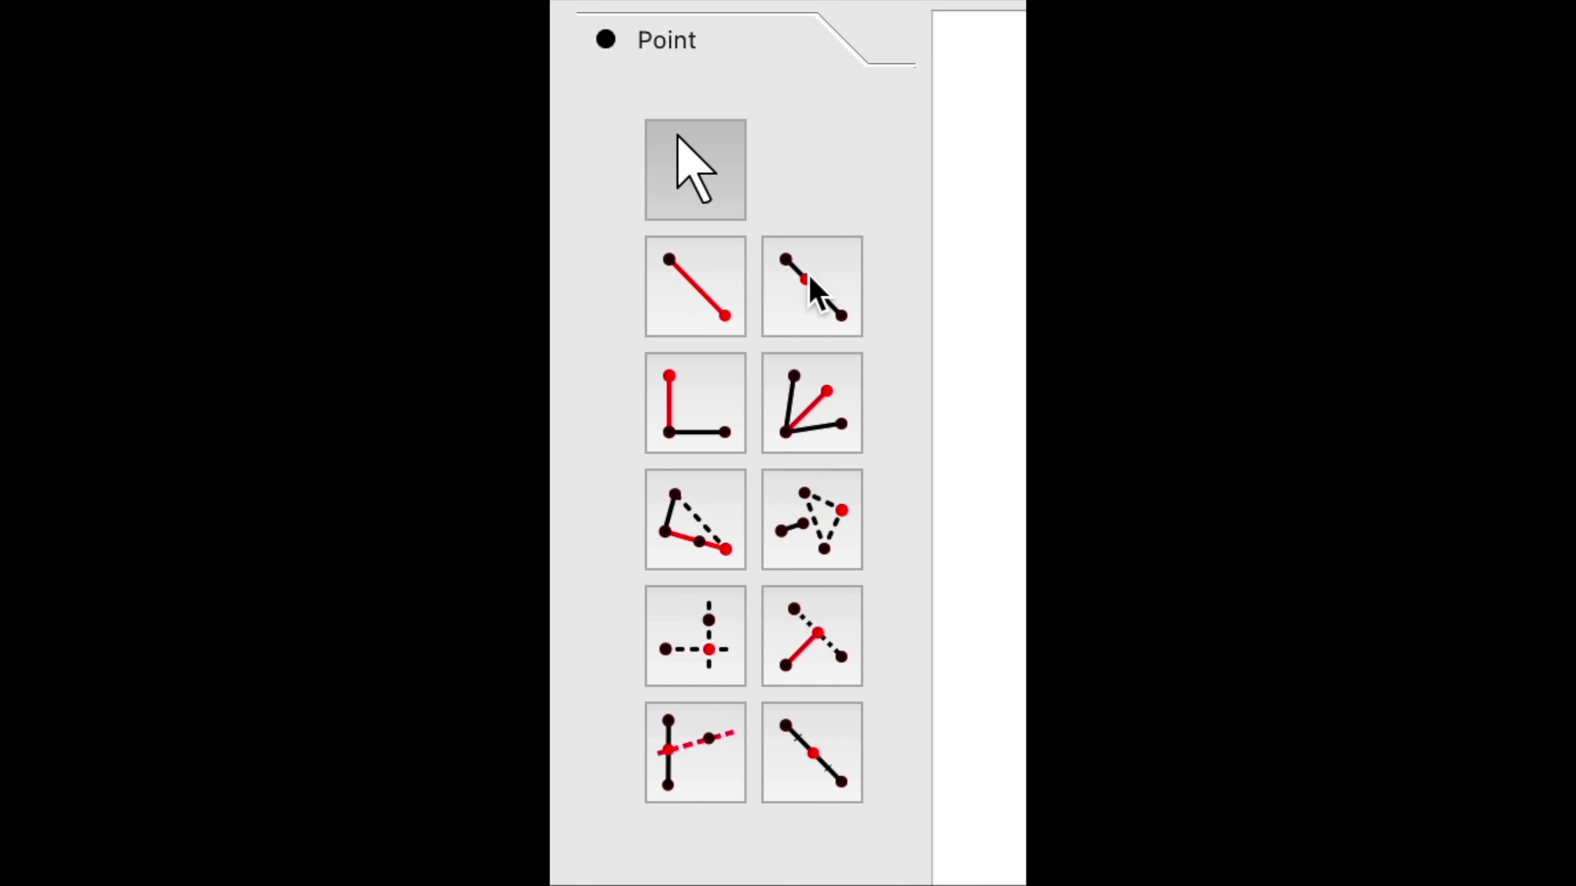
pyautogui.click(818, 292)
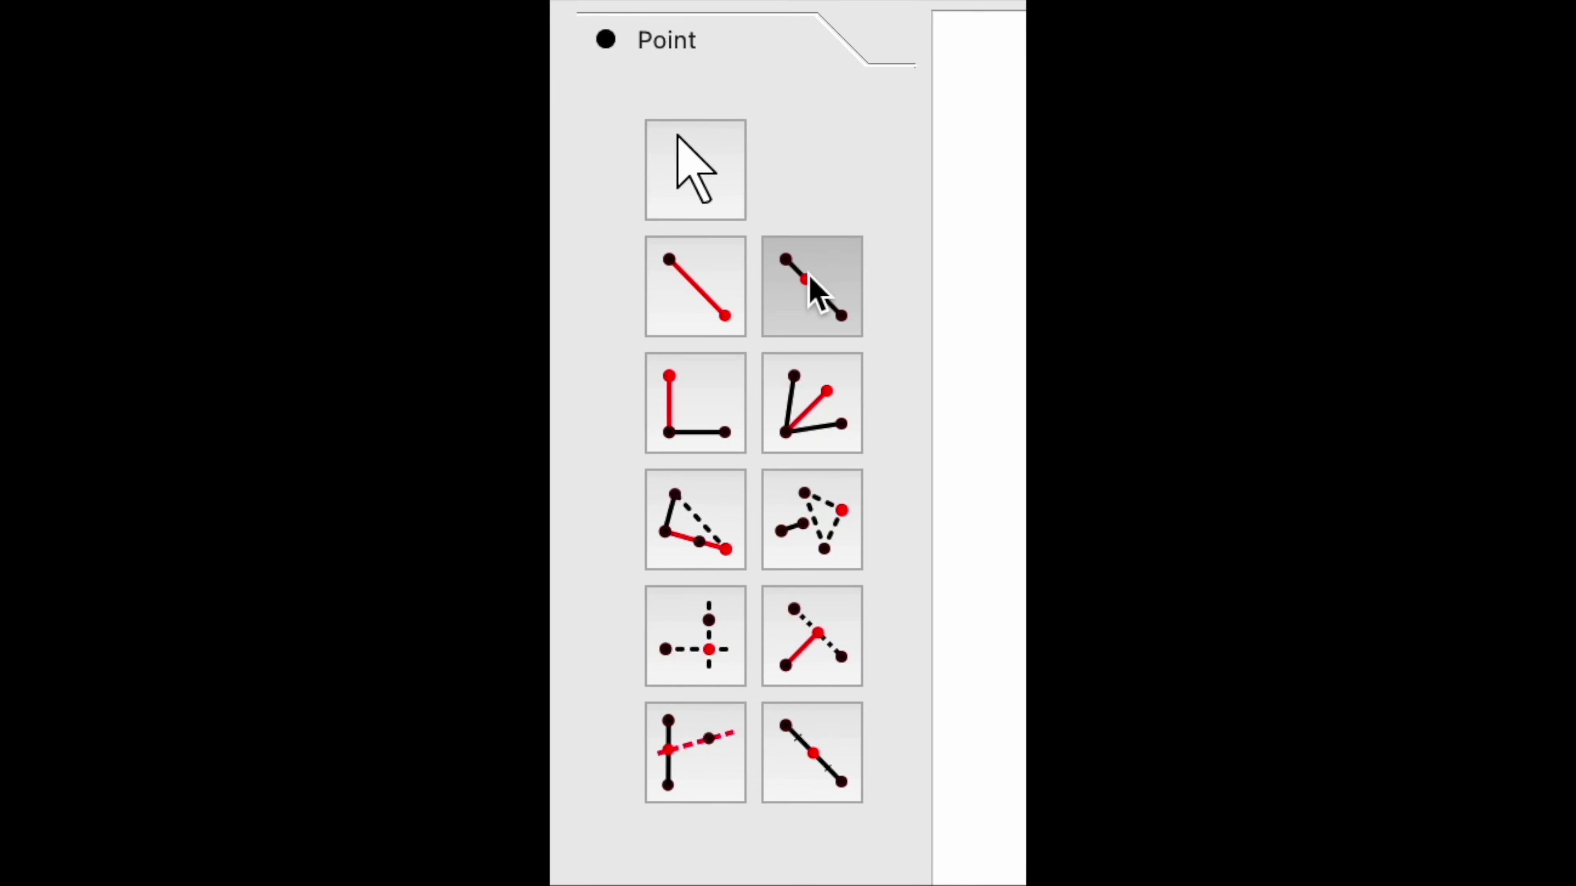
pyautogui.press('Escape')
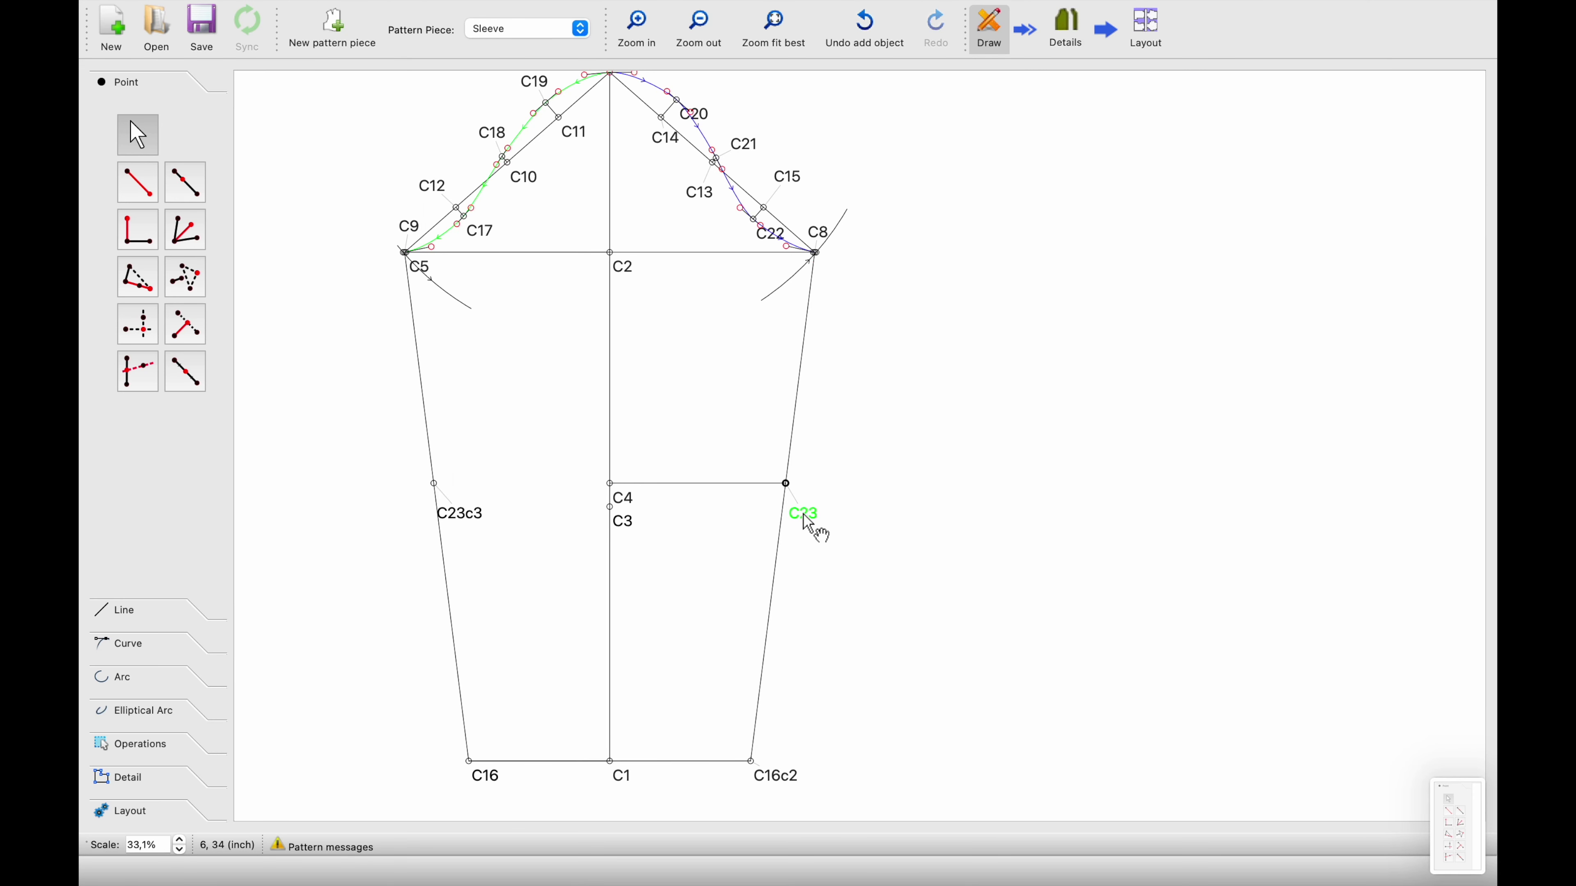
pyautogui.click(186, 182)
pyautogui.click(802, 491)
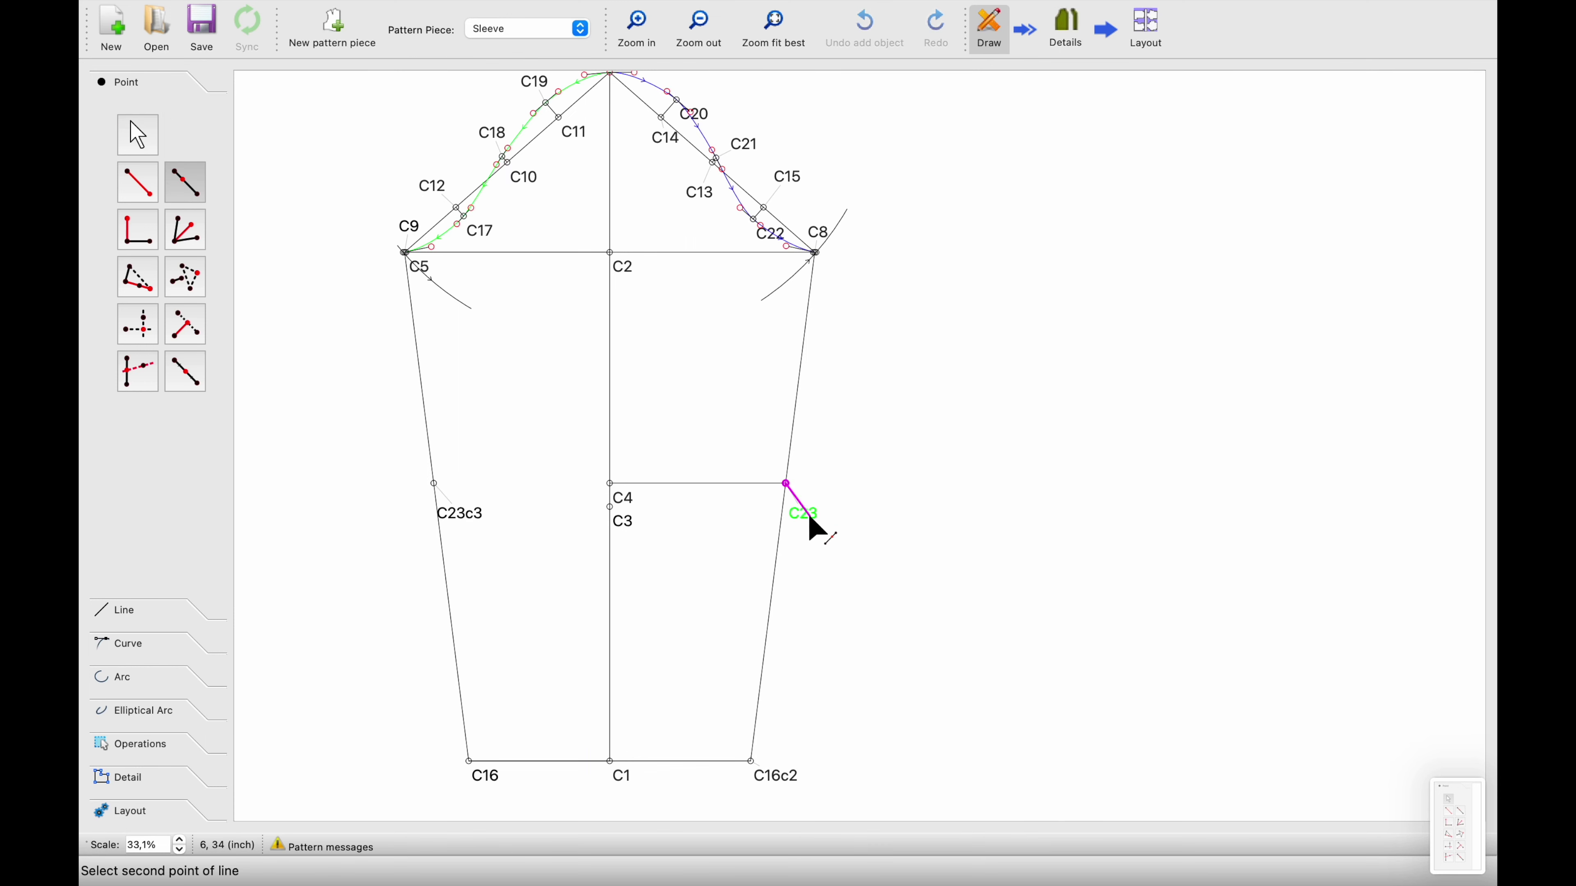
pyautogui.click(441, 514)
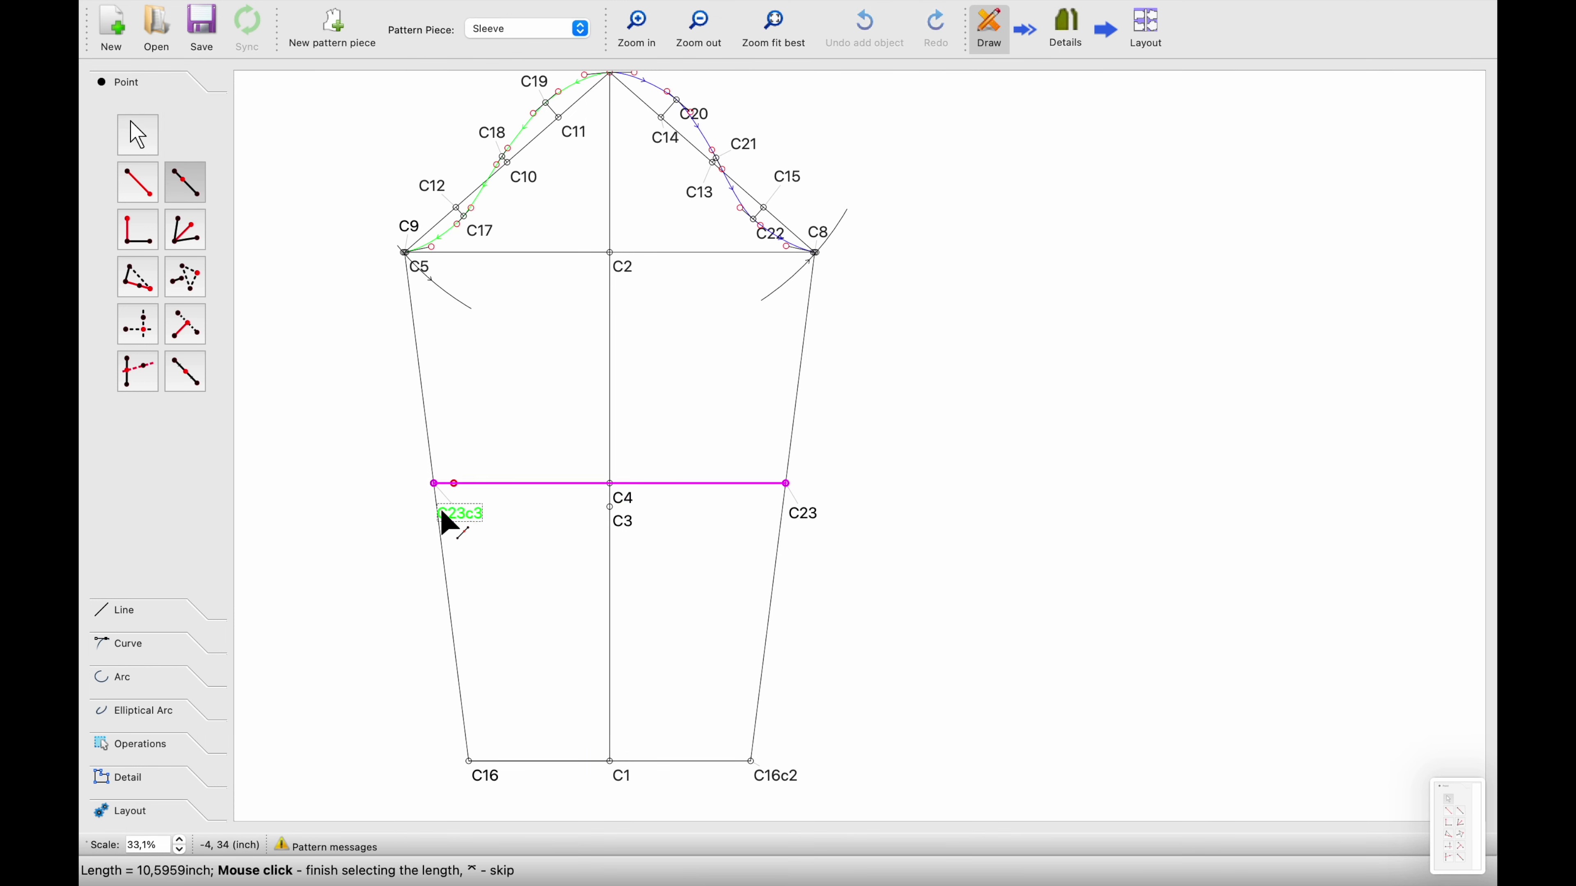
pyautogui.click(373, 500)
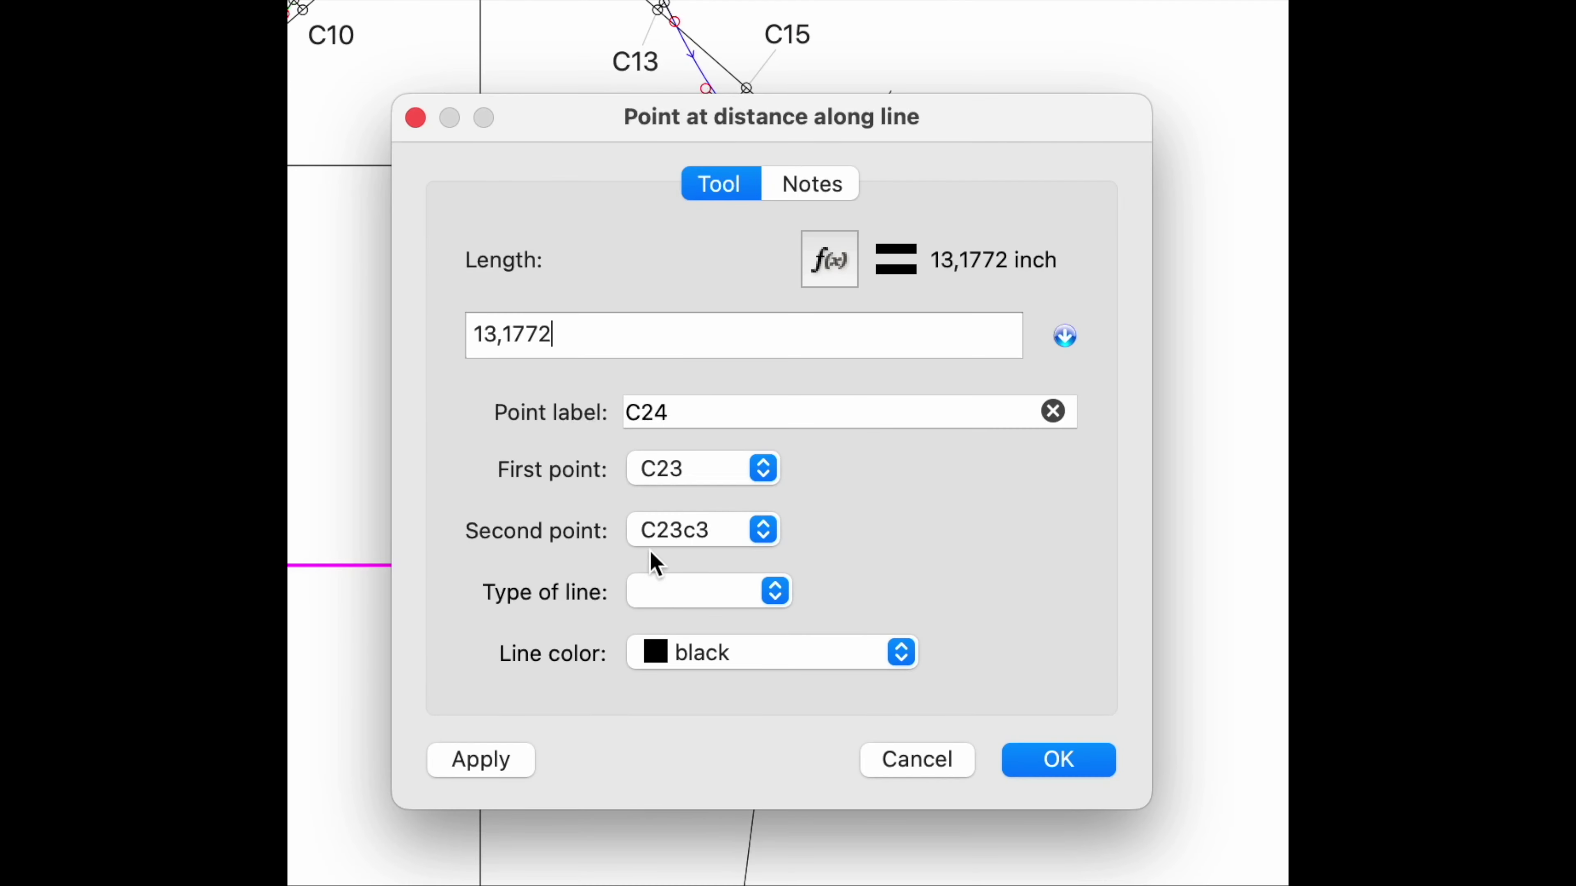
# Set the length formula to CurrentLength+1/4, creating point C24 just beyond C23c3
pyautogui.click(830, 260)
pyautogui.click(674, 118)
pyautogui.moveTo(674, 118); pyautogui.dragTo(706, 6)
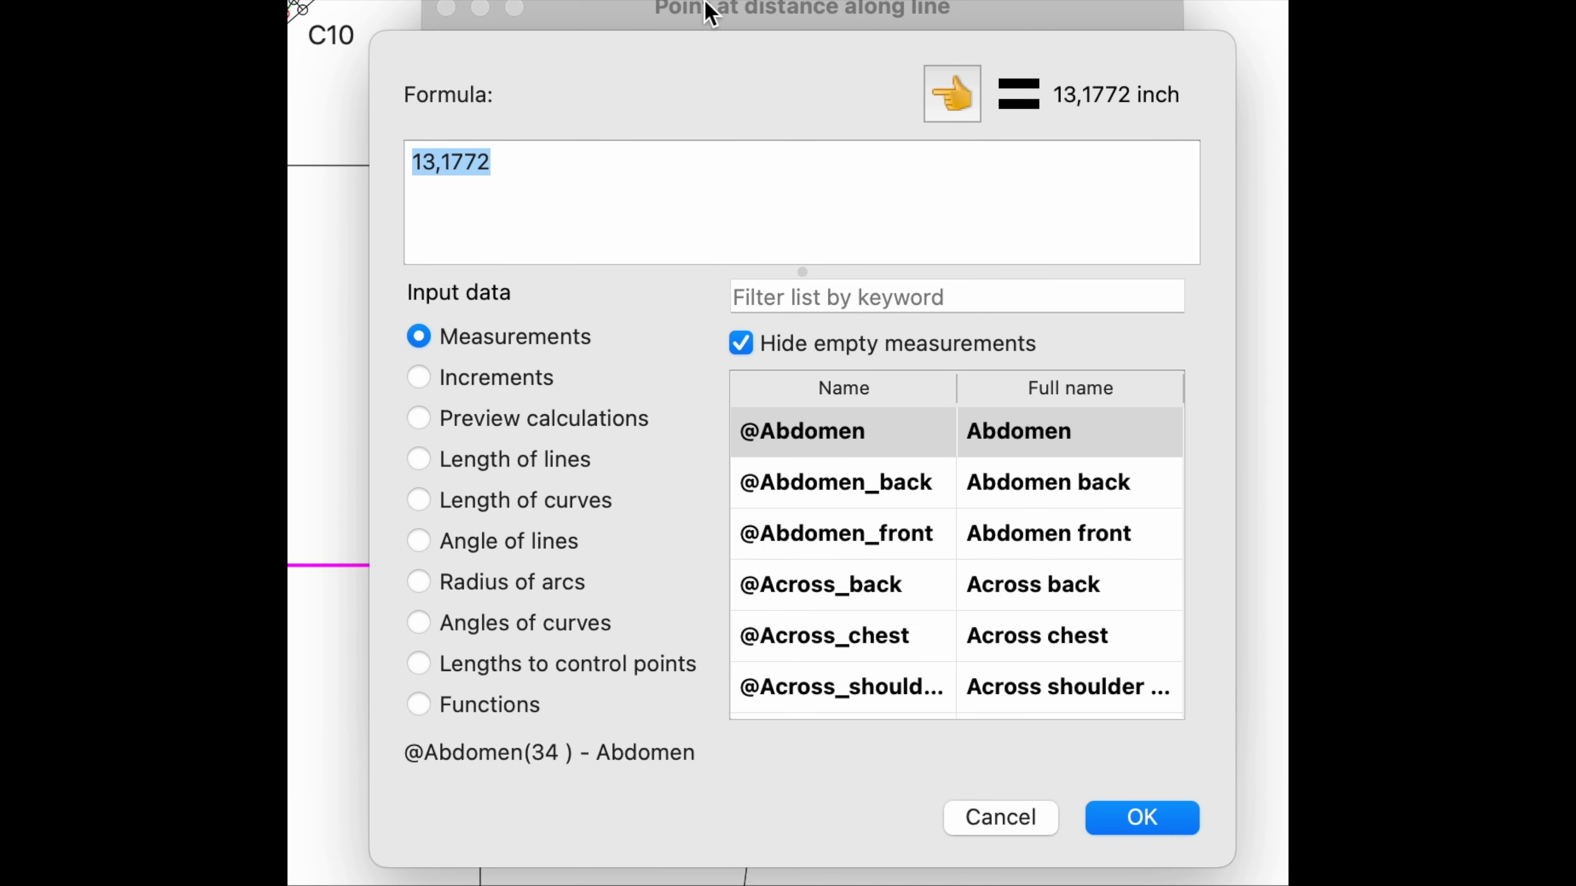
pyautogui.click(420, 460)
pyautogui.click(795, 448)
pyautogui.click(959, 106)
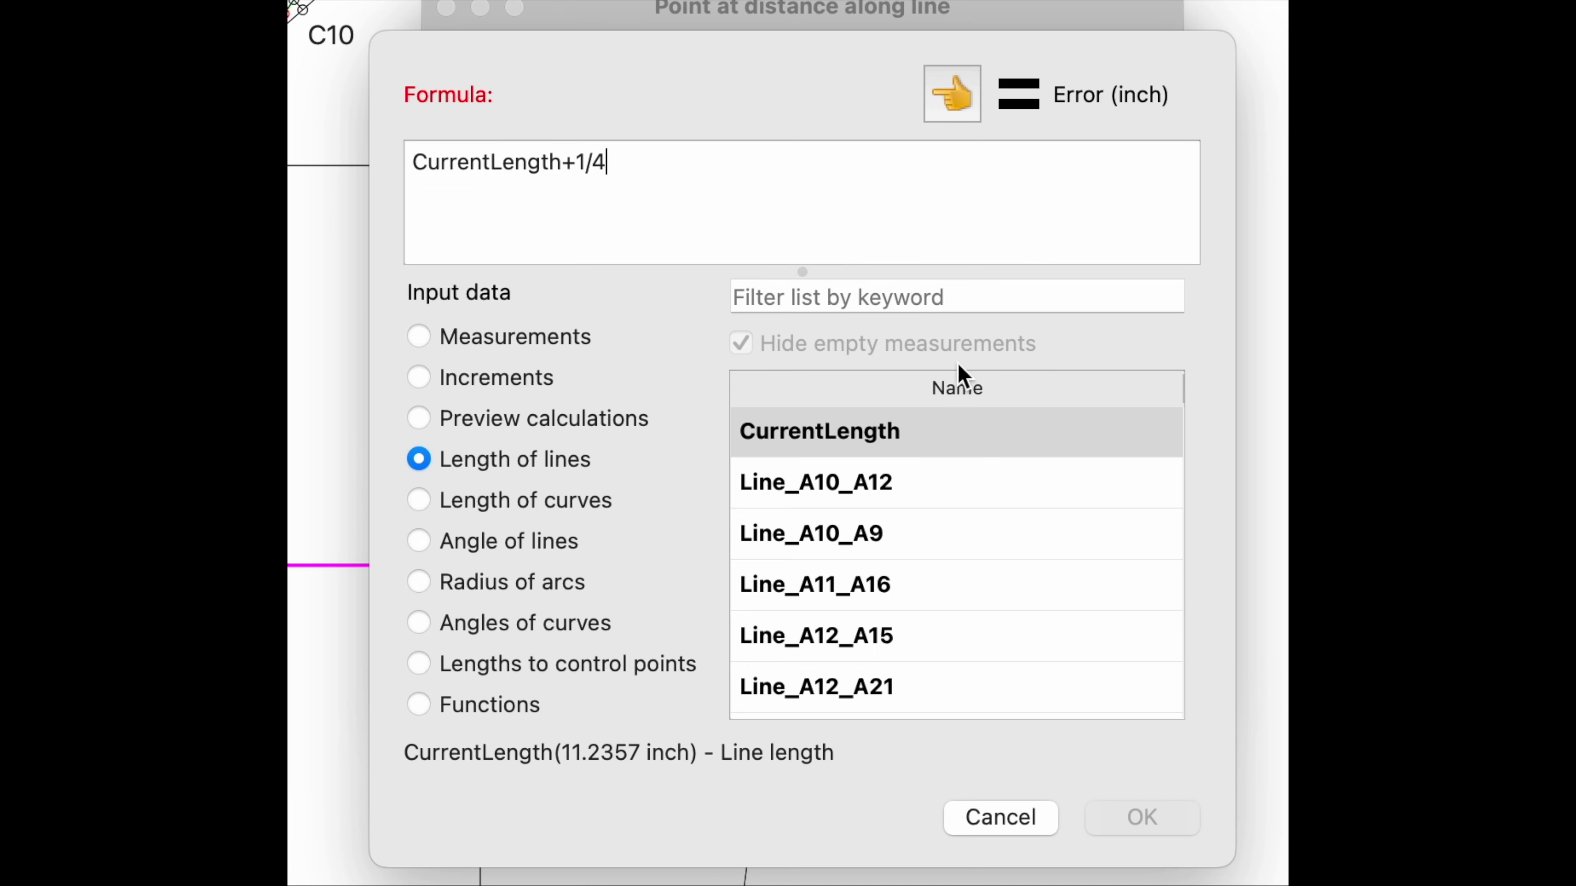
pyautogui.click(1136, 816)
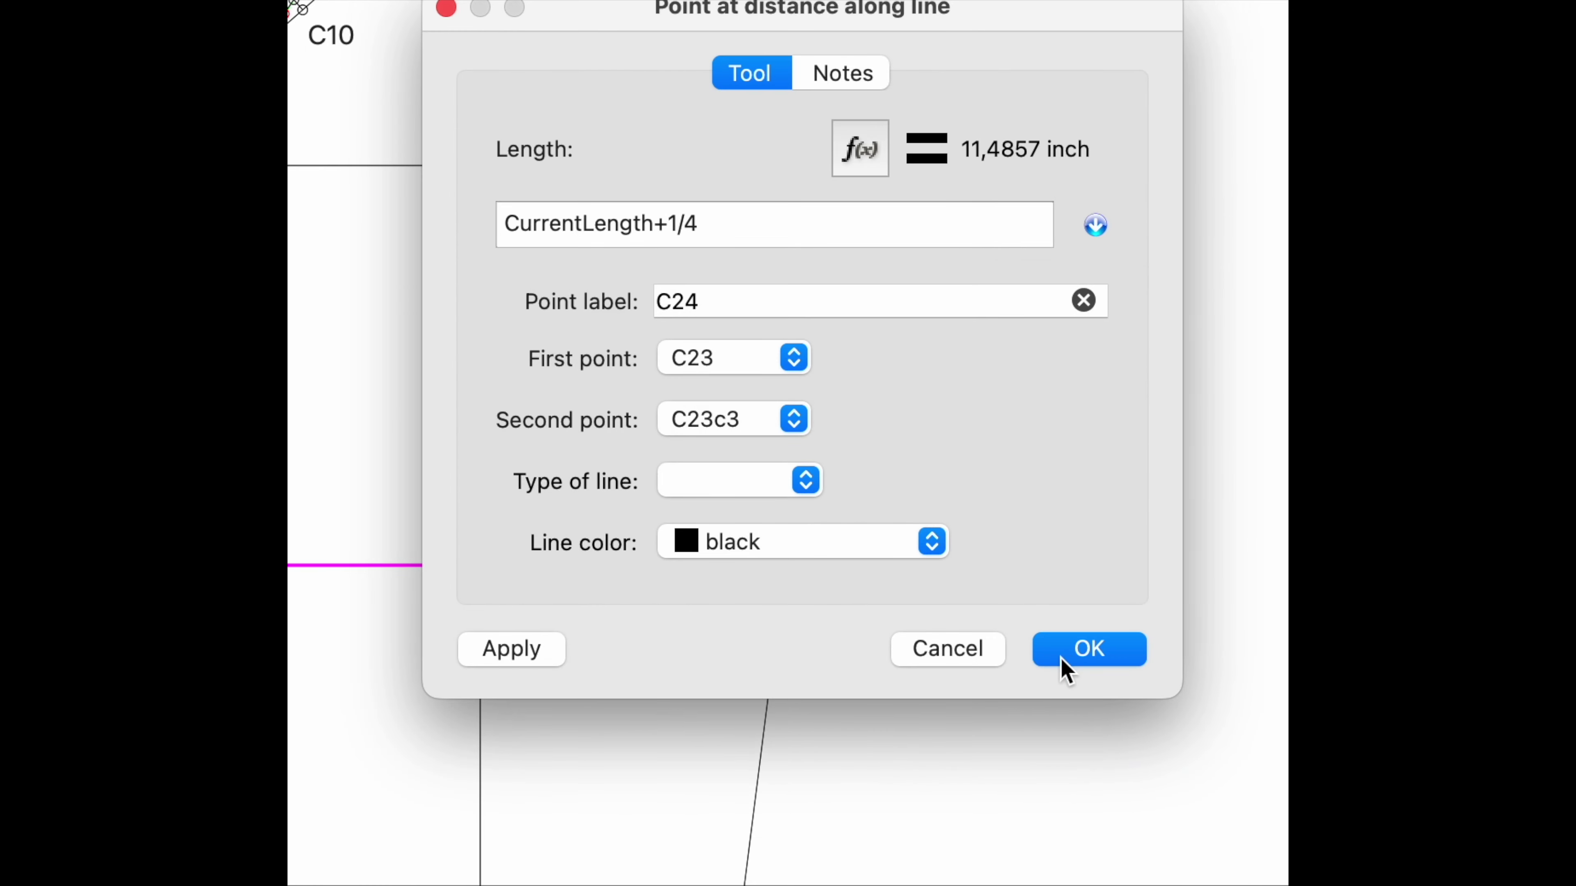
pyautogui.click(1090, 649)
pyautogui.scroll(3, 411, 535)
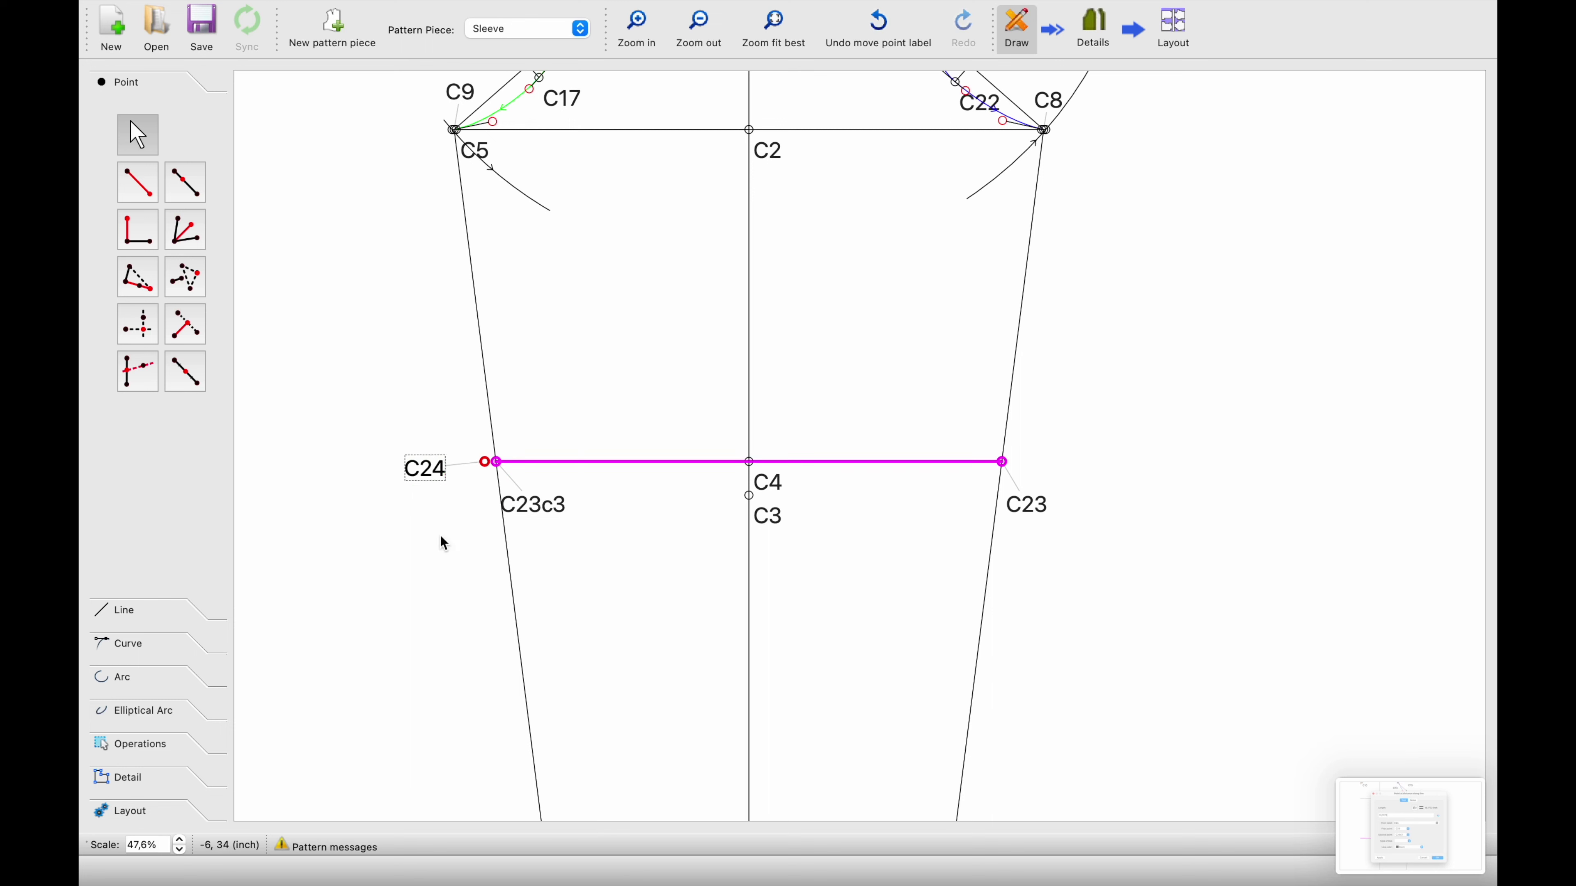
pyautogui.scroll(-2, 420, 604)
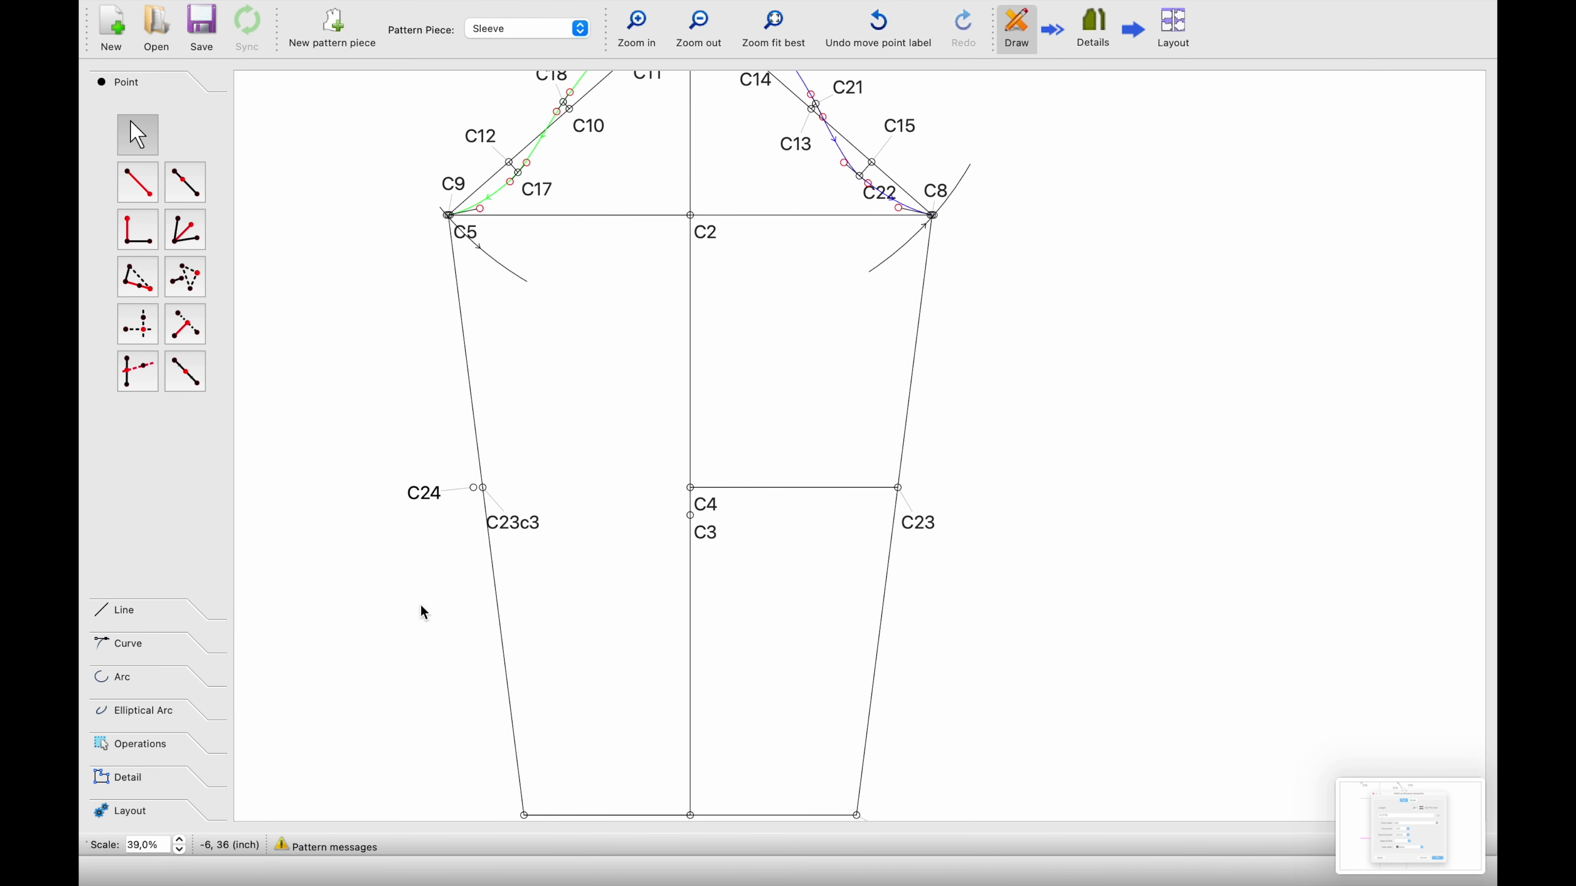
# Draw a straight line from C24 up to the armhole point C5
pyautogui.click(141, 613)
pyautogui.click(143, 230)
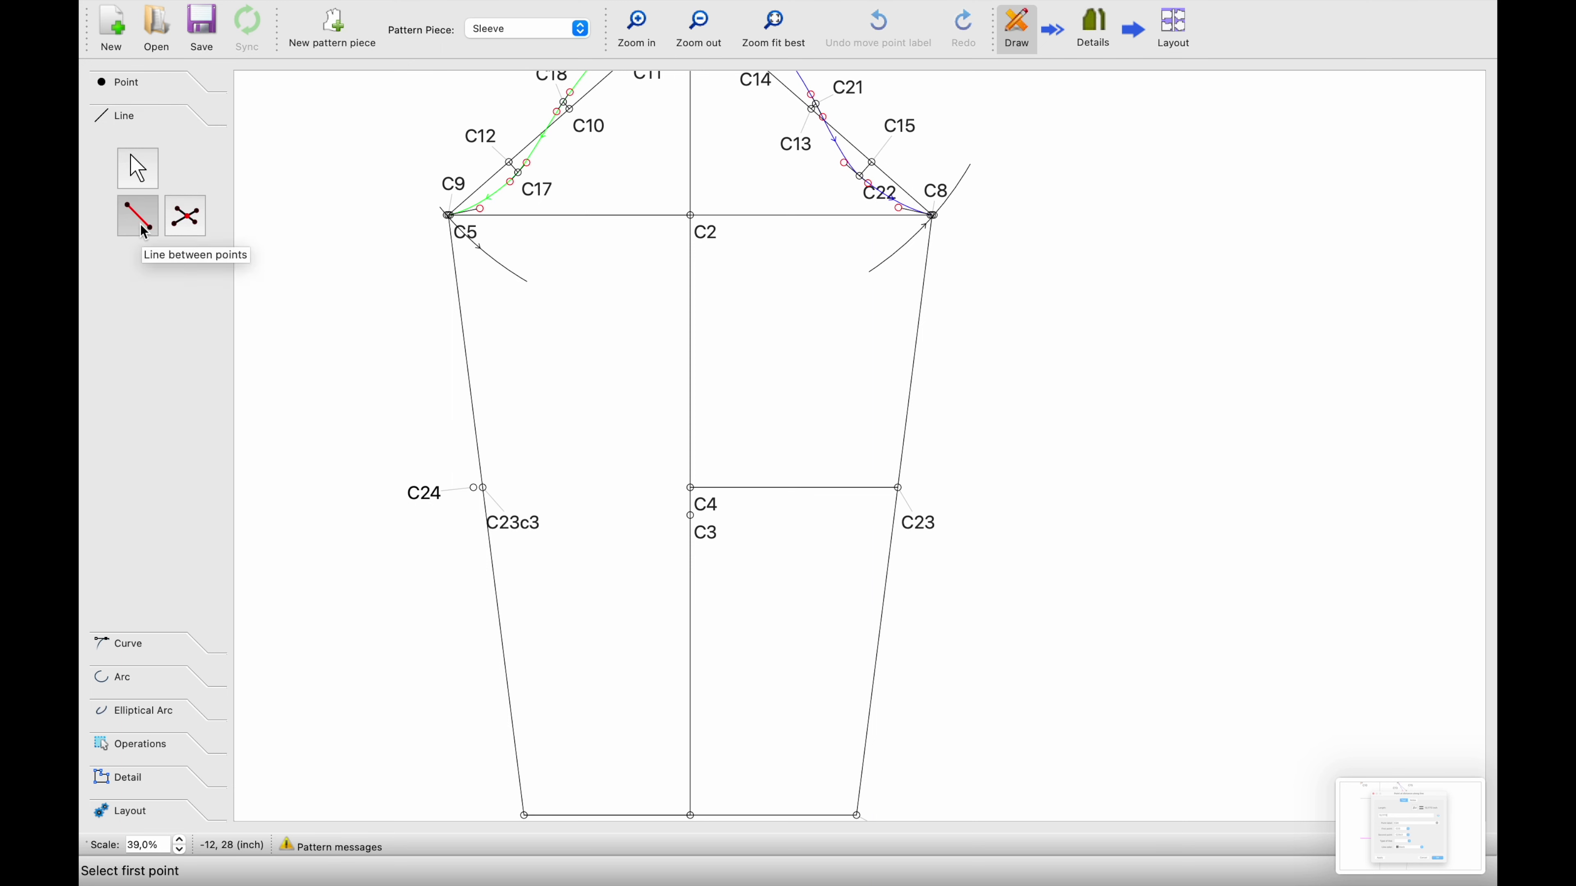
pyautogui.click(417, 495)
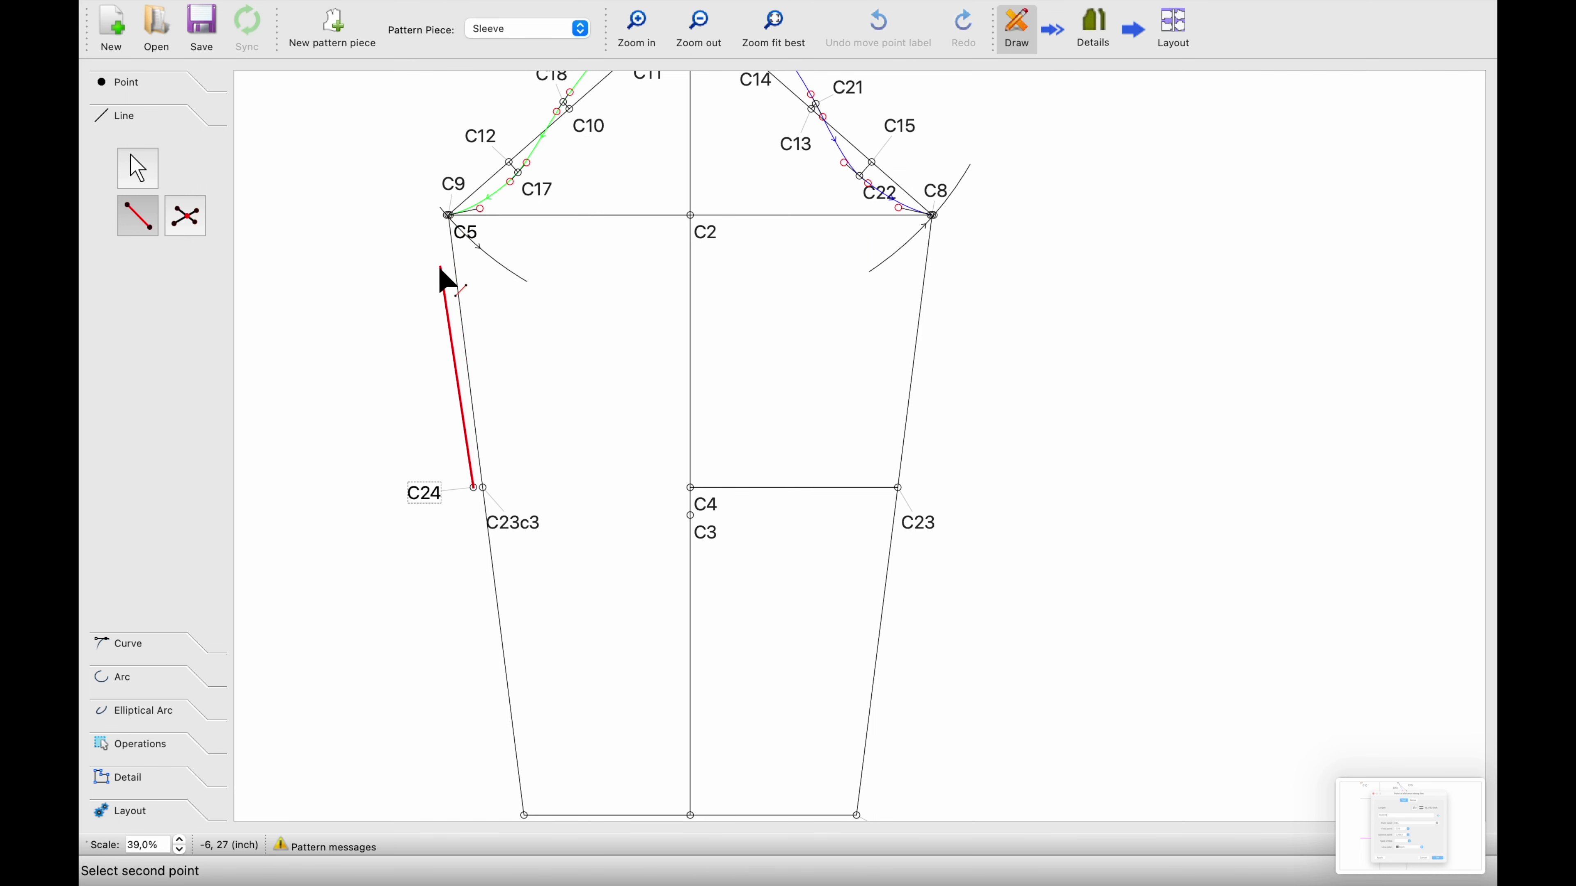
pyautogui.click(459, 235)
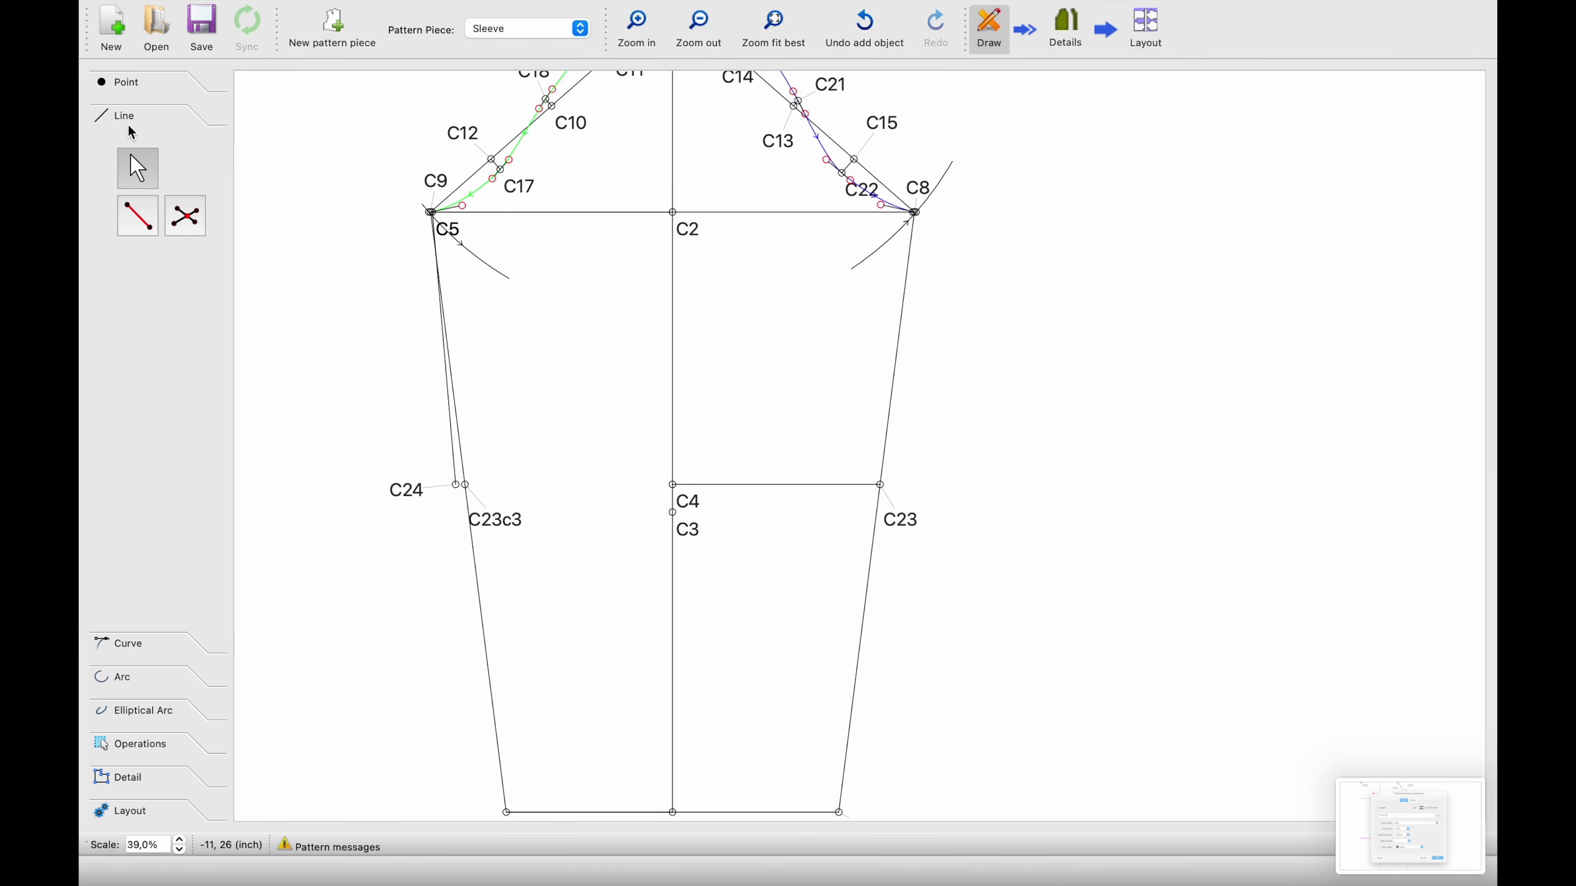
pyautogui.click(138, 216)
pyautogui.scroll(3, 379, 446)
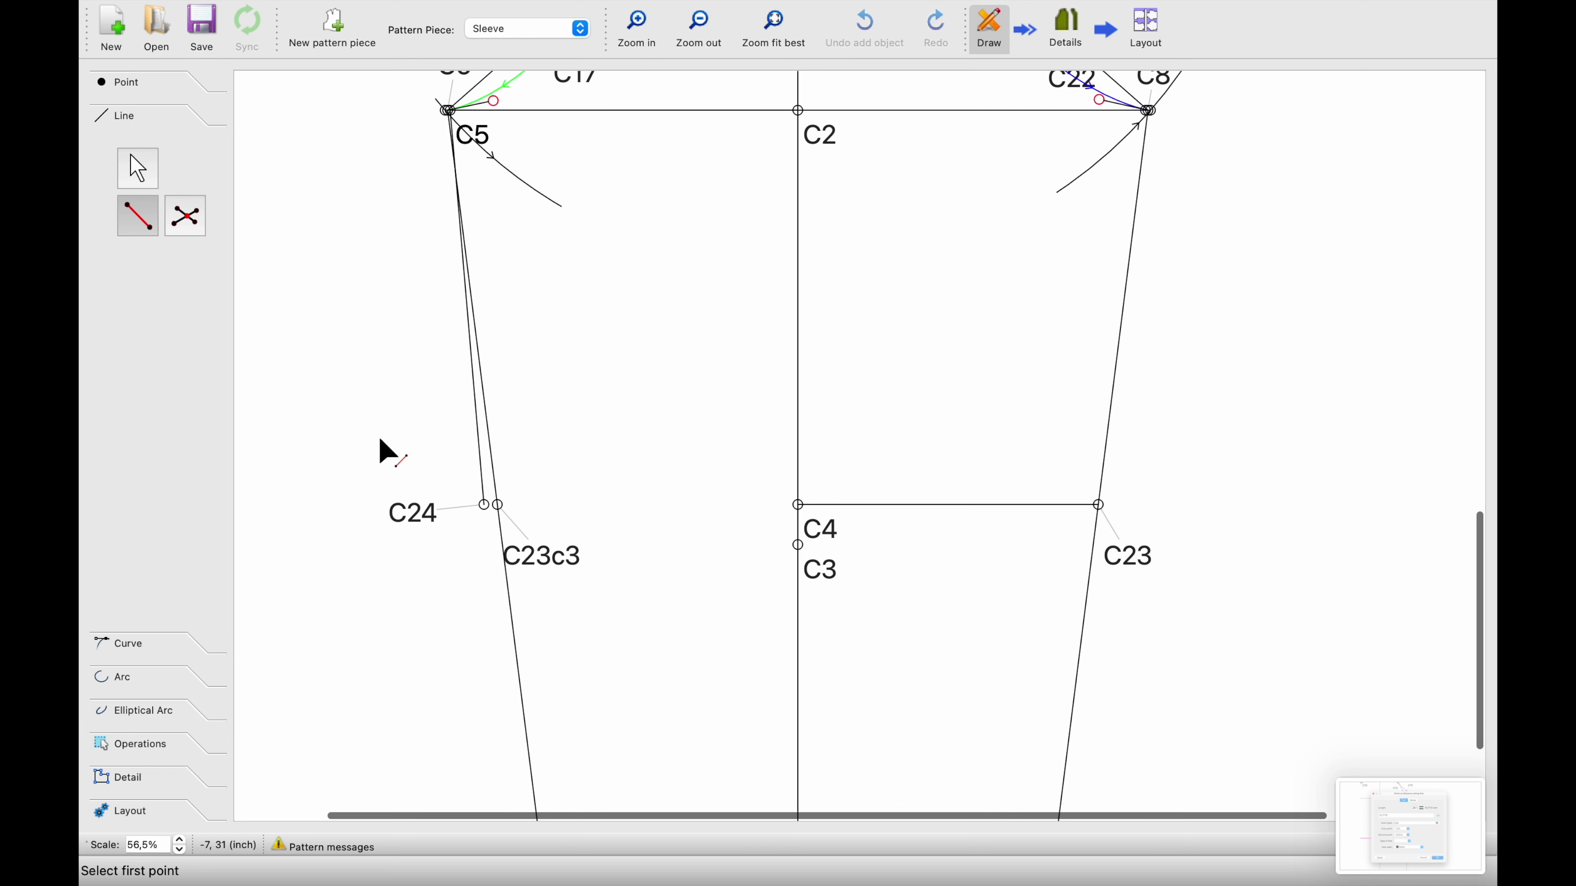
# Draw the C24–C4 line and start a point along it from C24 toward C4
pyautogui.click(412, 528)
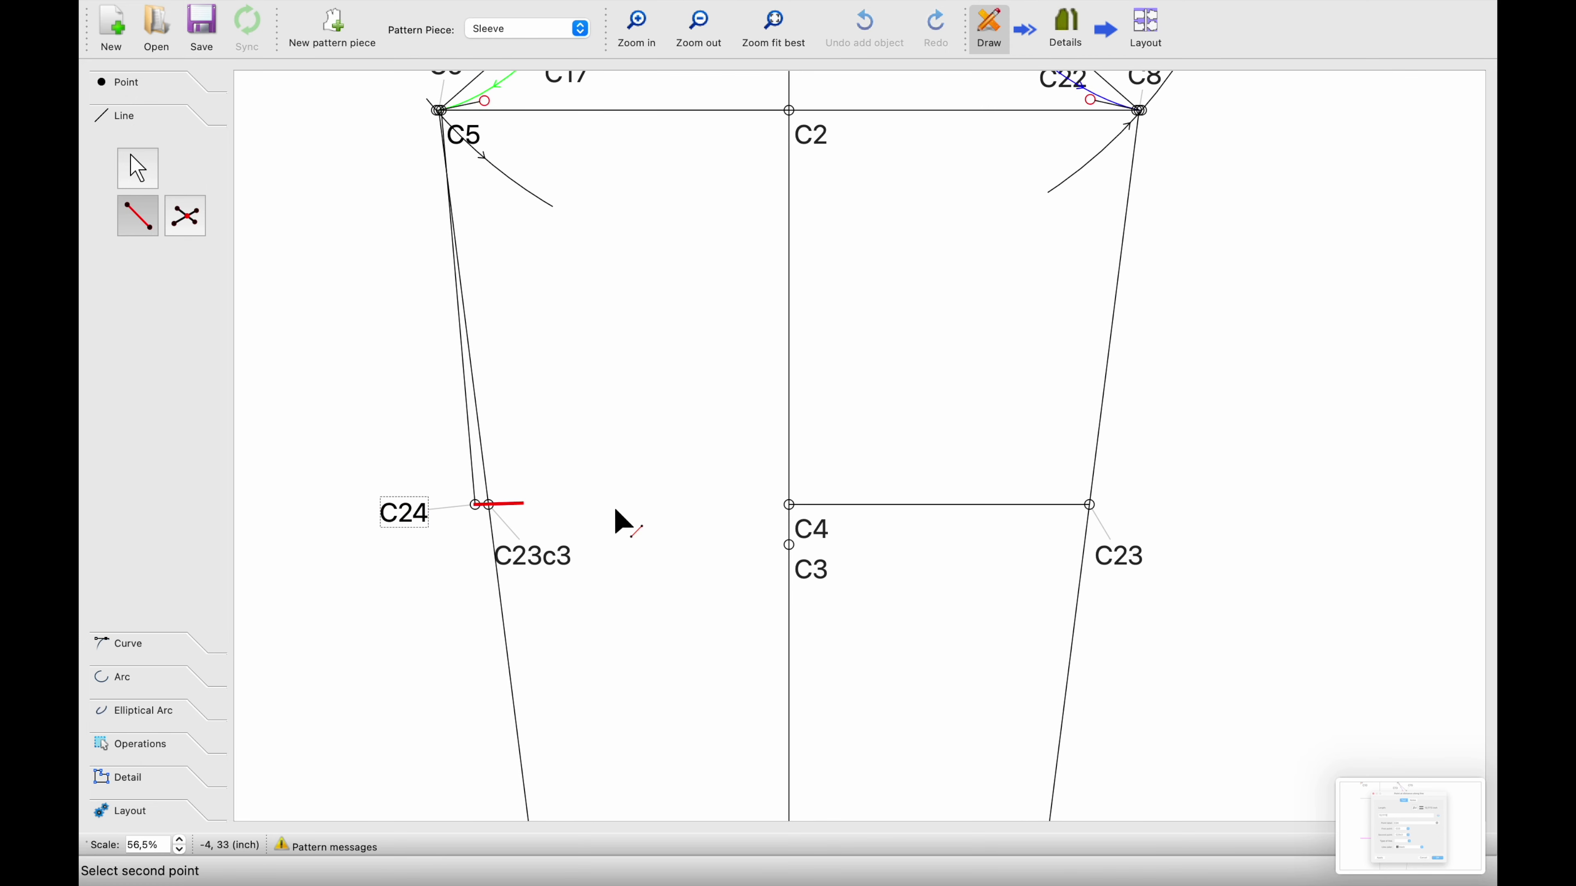
pyautogui.click(789, 505)
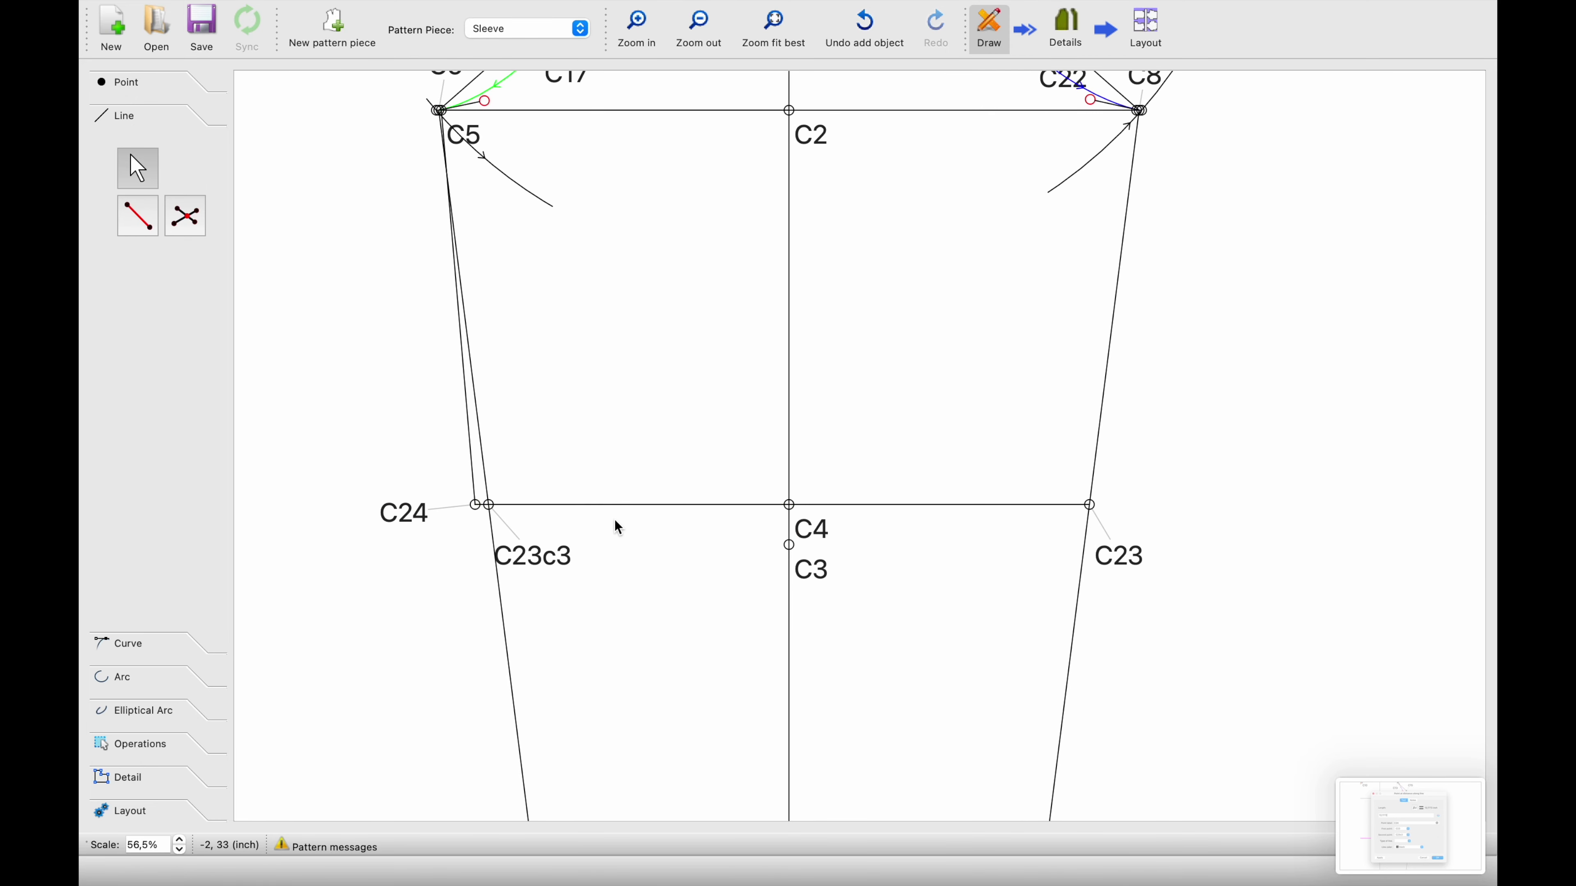
pyautogui.click(131, 87)
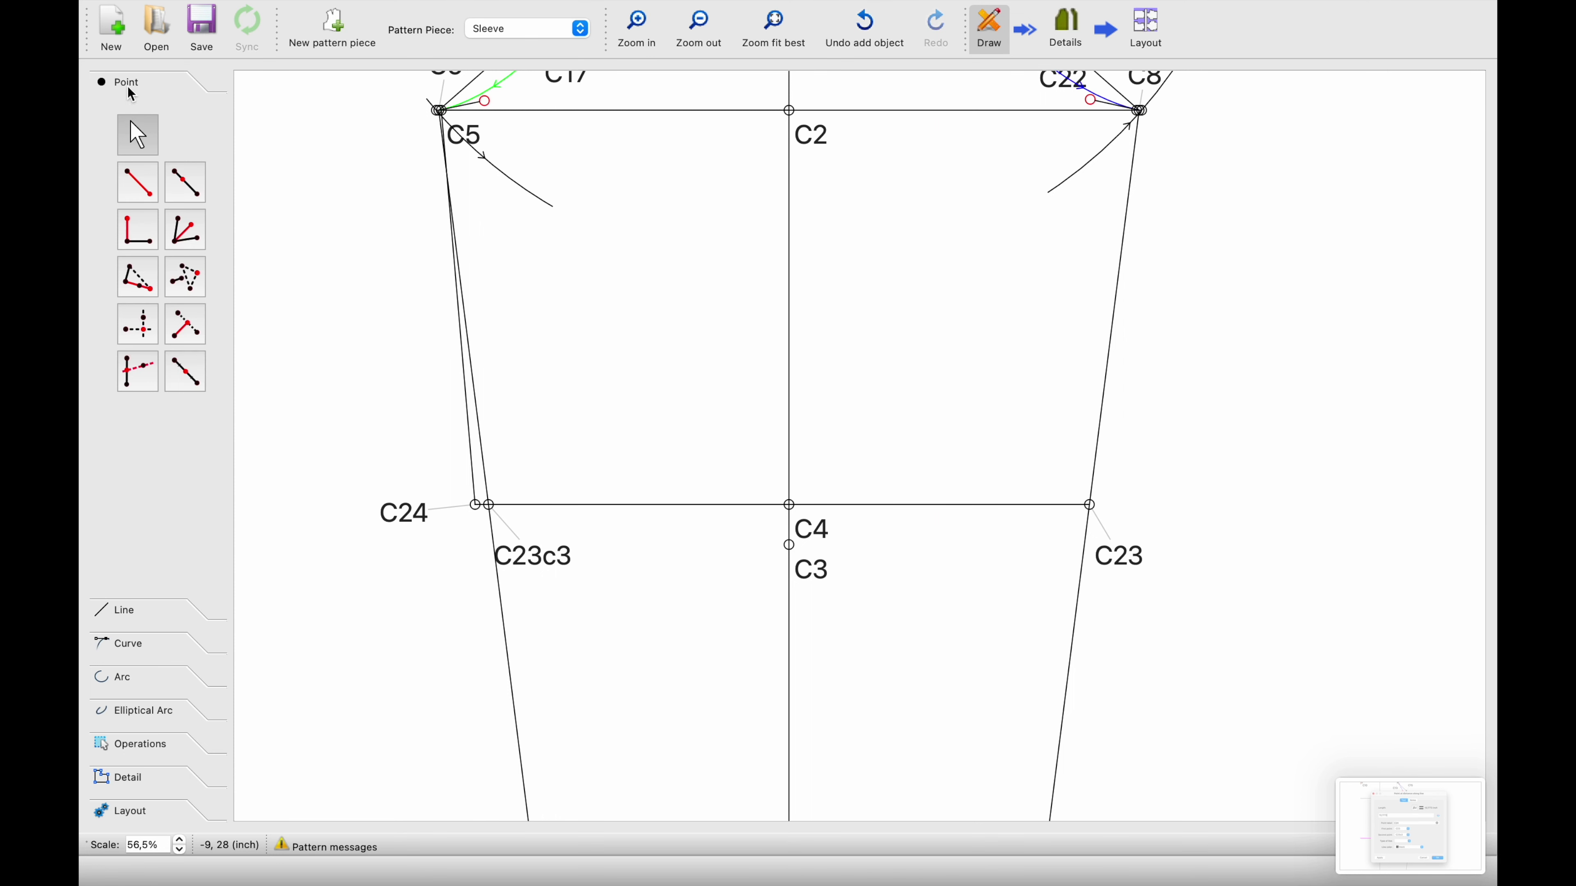
pyautogui.click(189, 198)
pyautogui.click(413, 531)
pyautogui.click(789, 505)
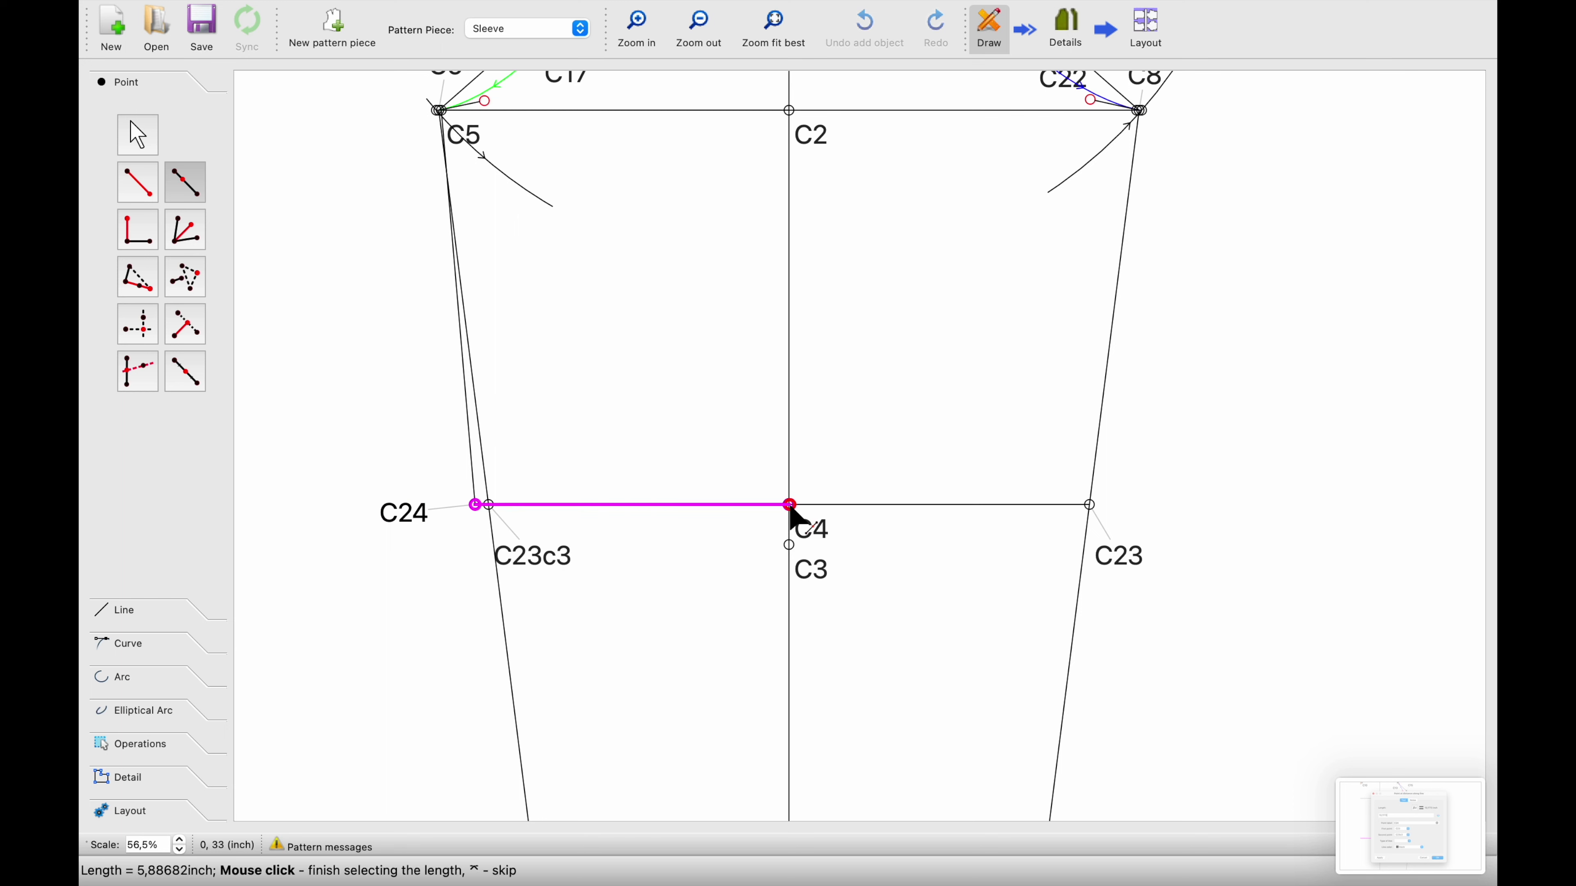
pyautogui.click(592, 517)
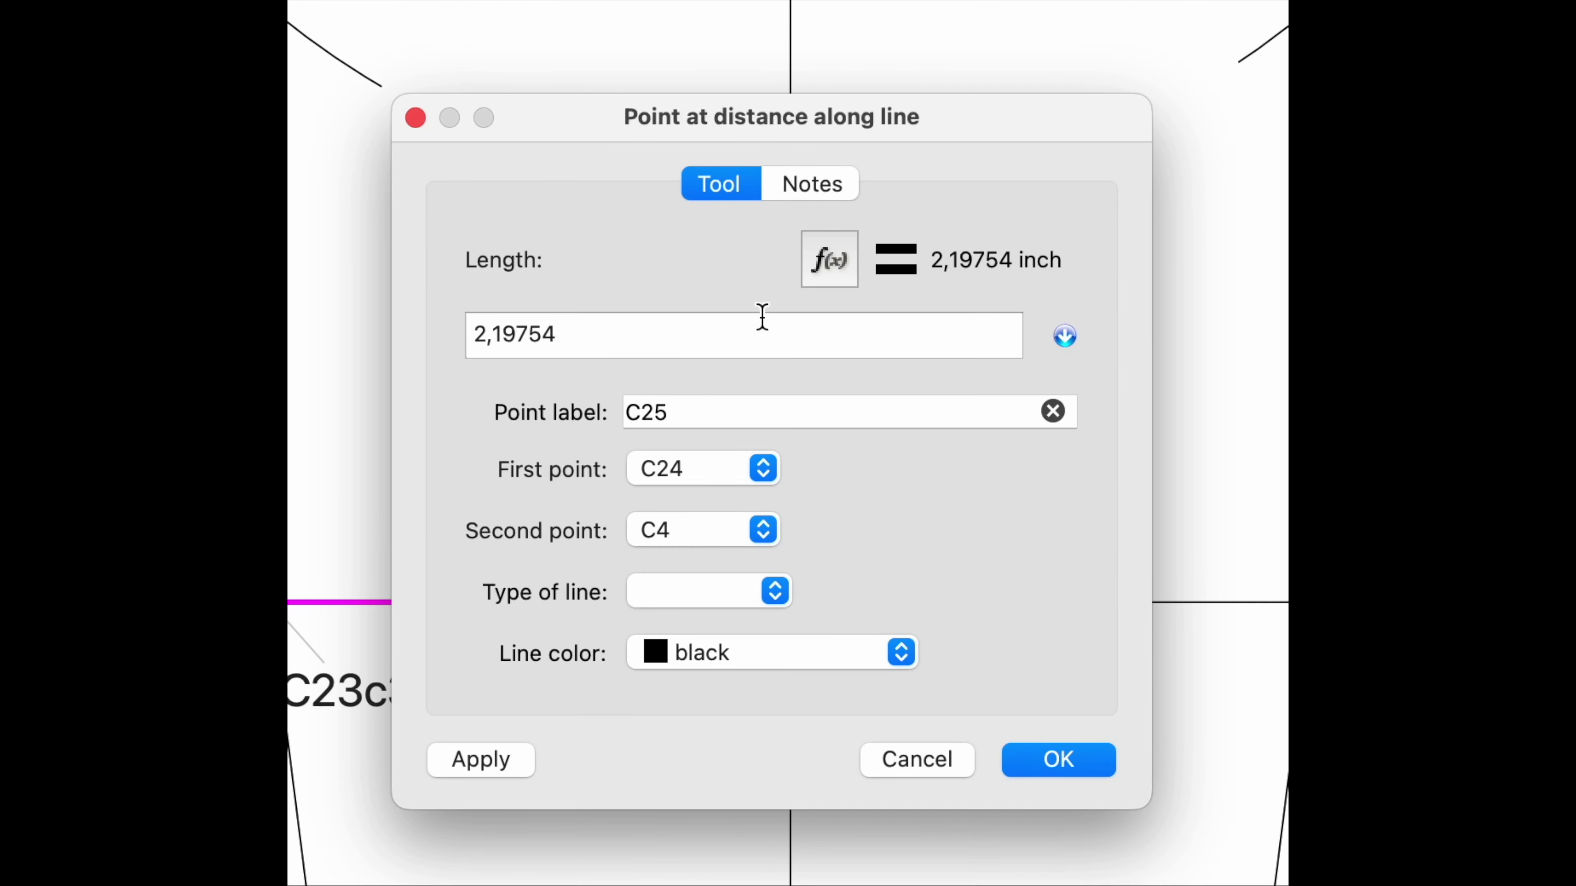
# Set the length to CurrentLength/2, creating point C25 halfway along C24–C4
pyautogui.click(811, 307)
pyautogui.click(429, 569)
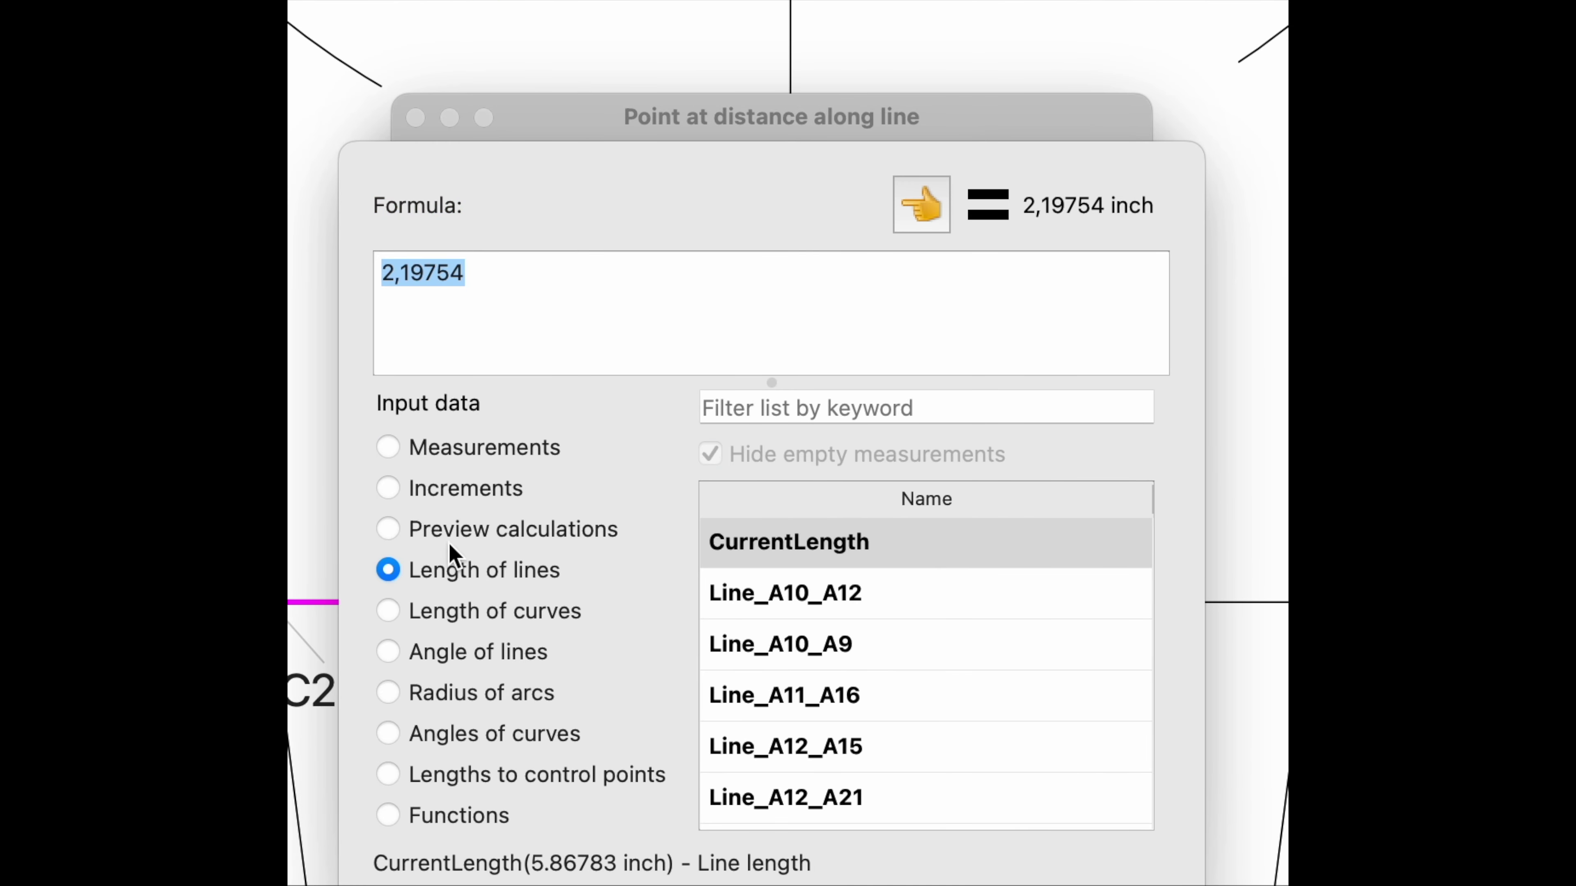
pyautogui.click(816, 543)
pyautogui.click(923, 208)
pyautogui.write('/2')
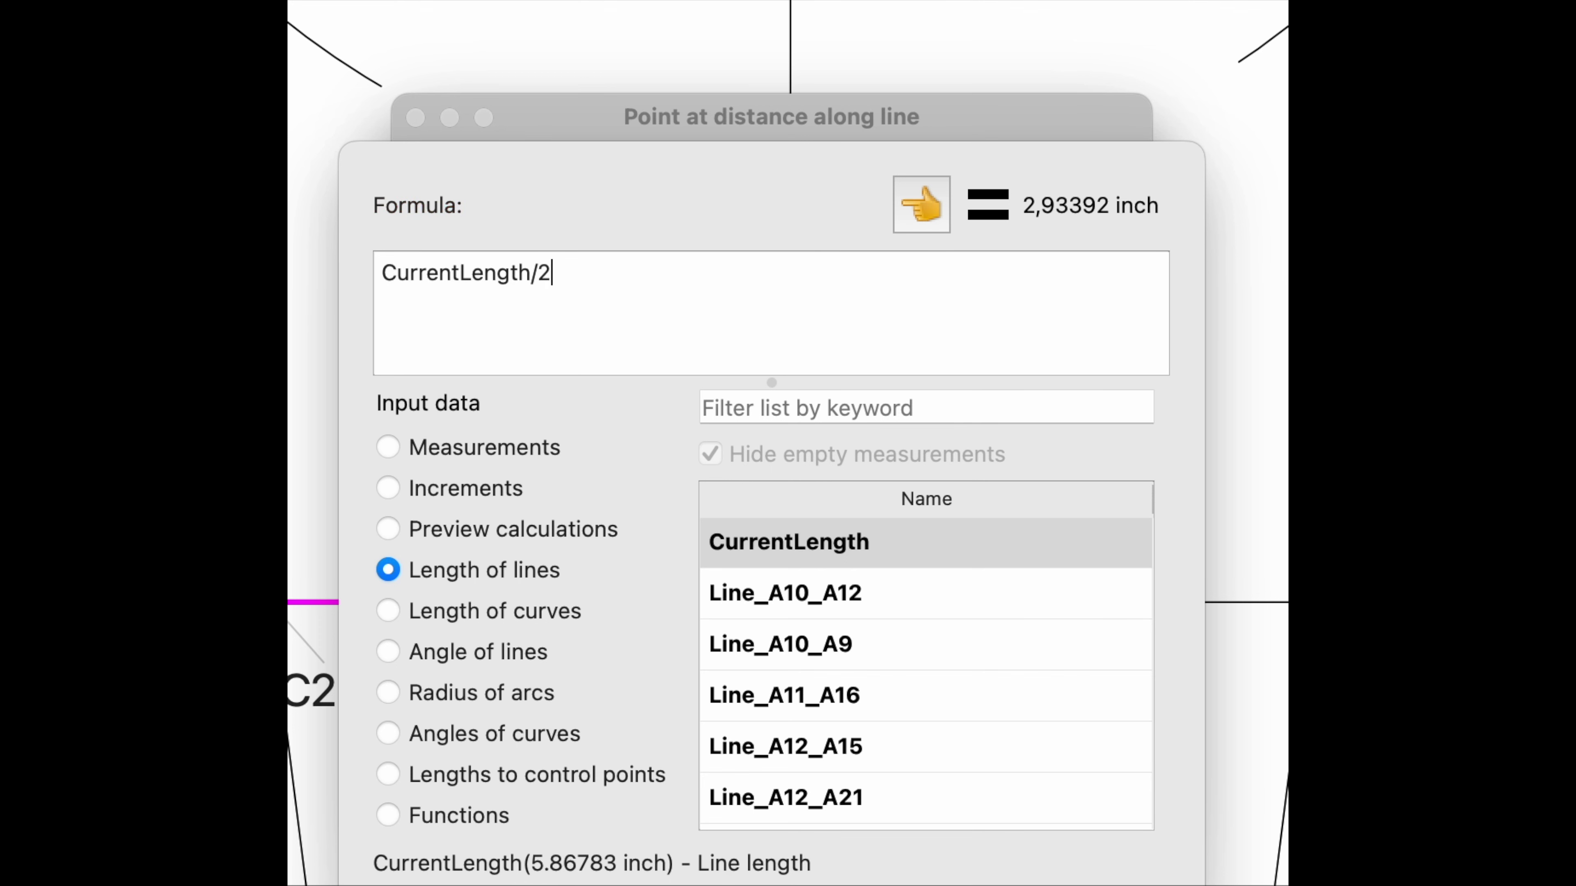
pyautogui.press('Return')
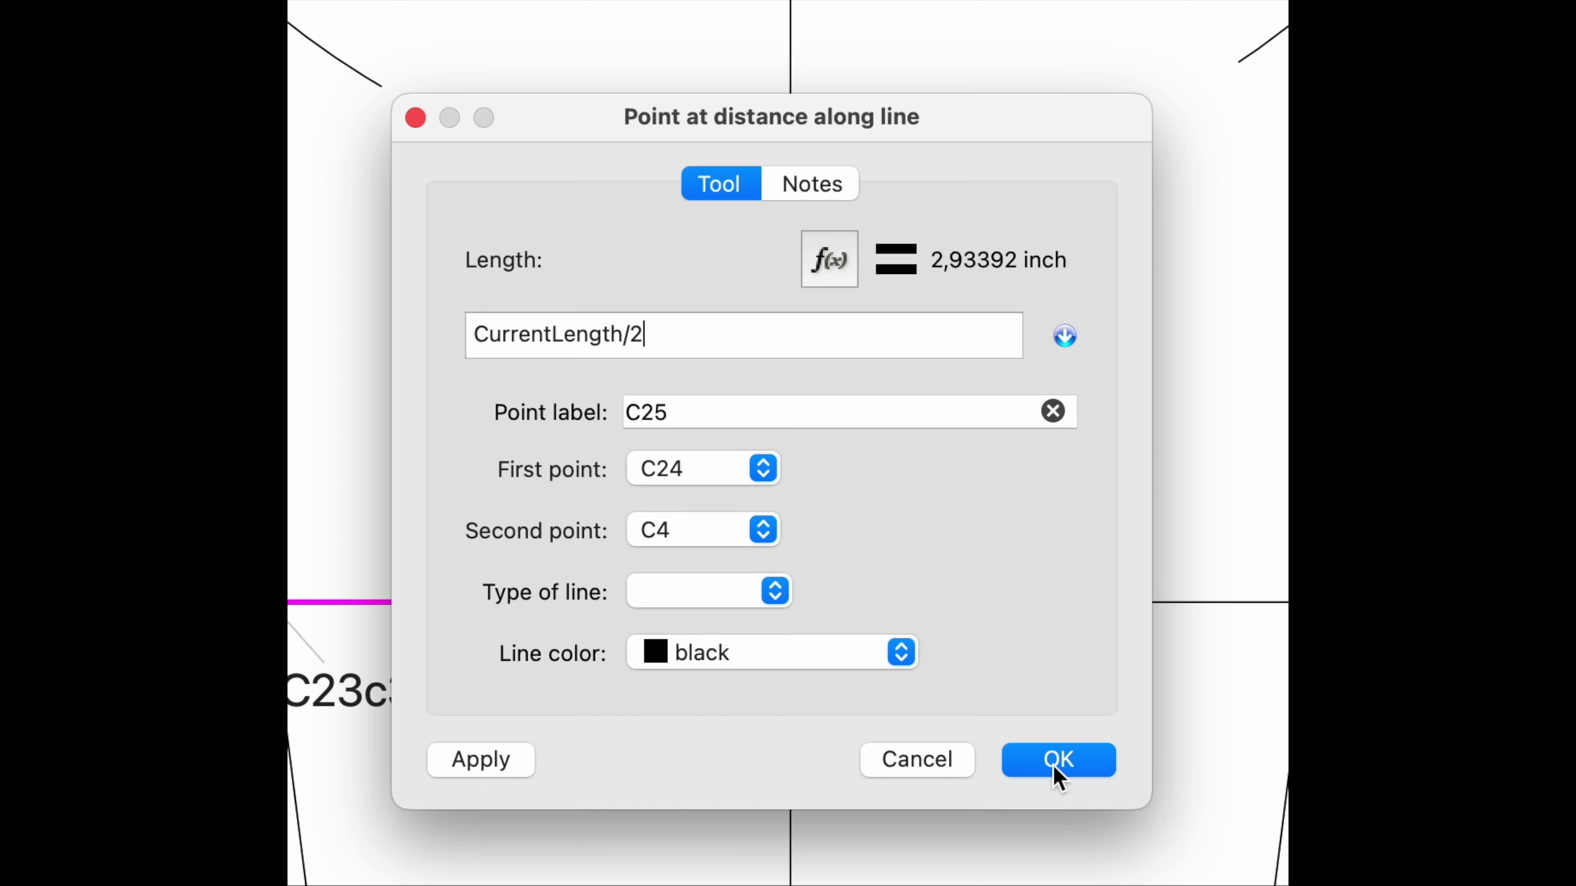
pyautogui.click(1056, 757)
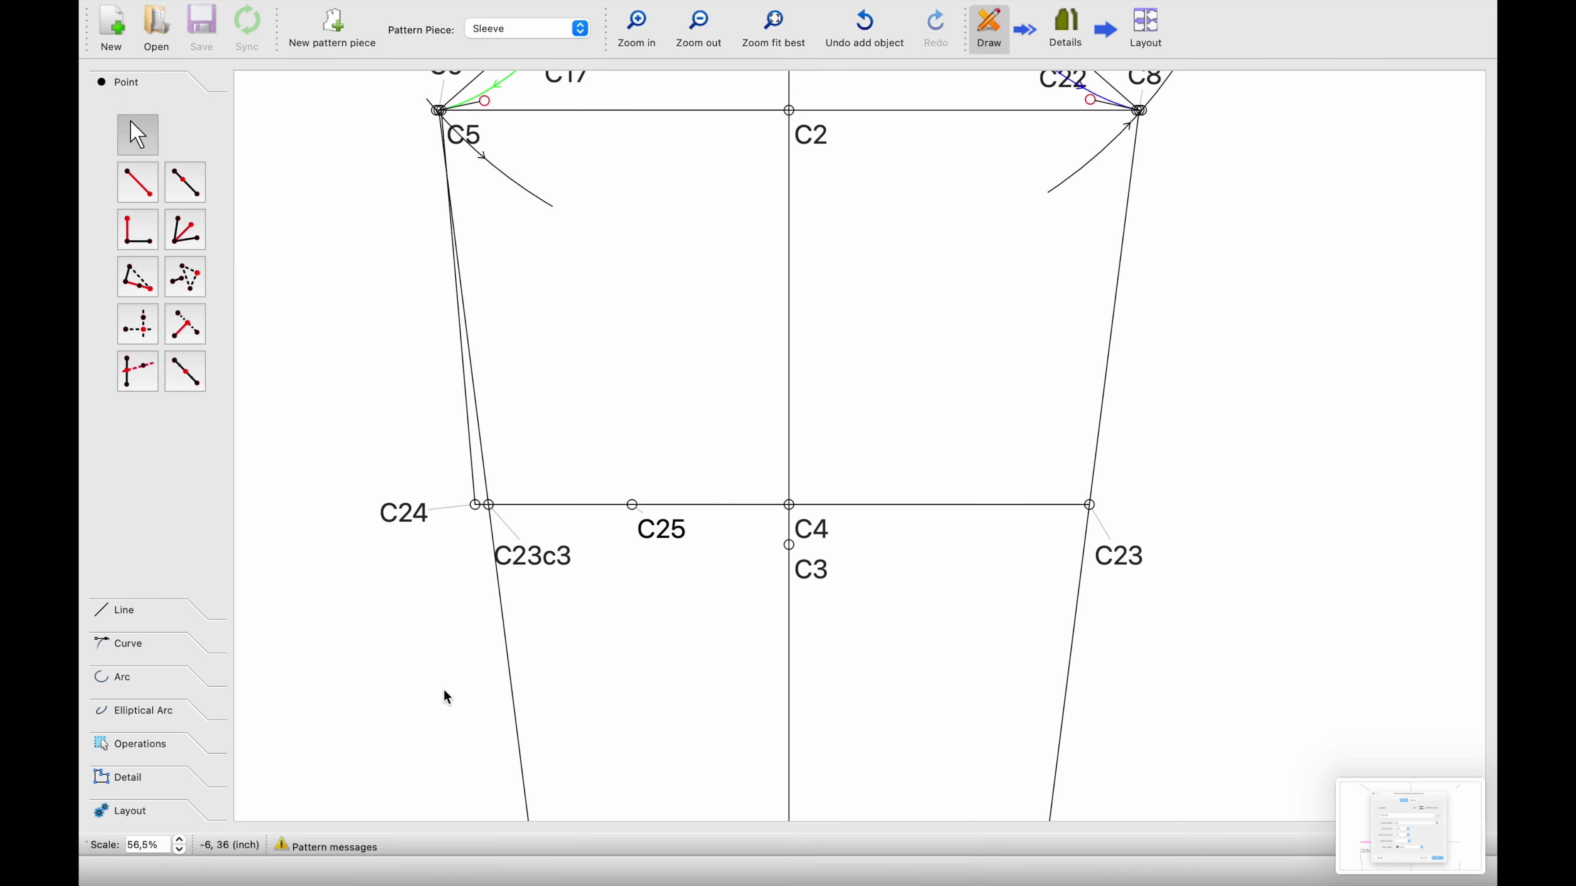
pyautogui.keyDown('ctrl'); pyautogui.scroll(-2, 443, 690); pyautogui.keyUp('ctrl')
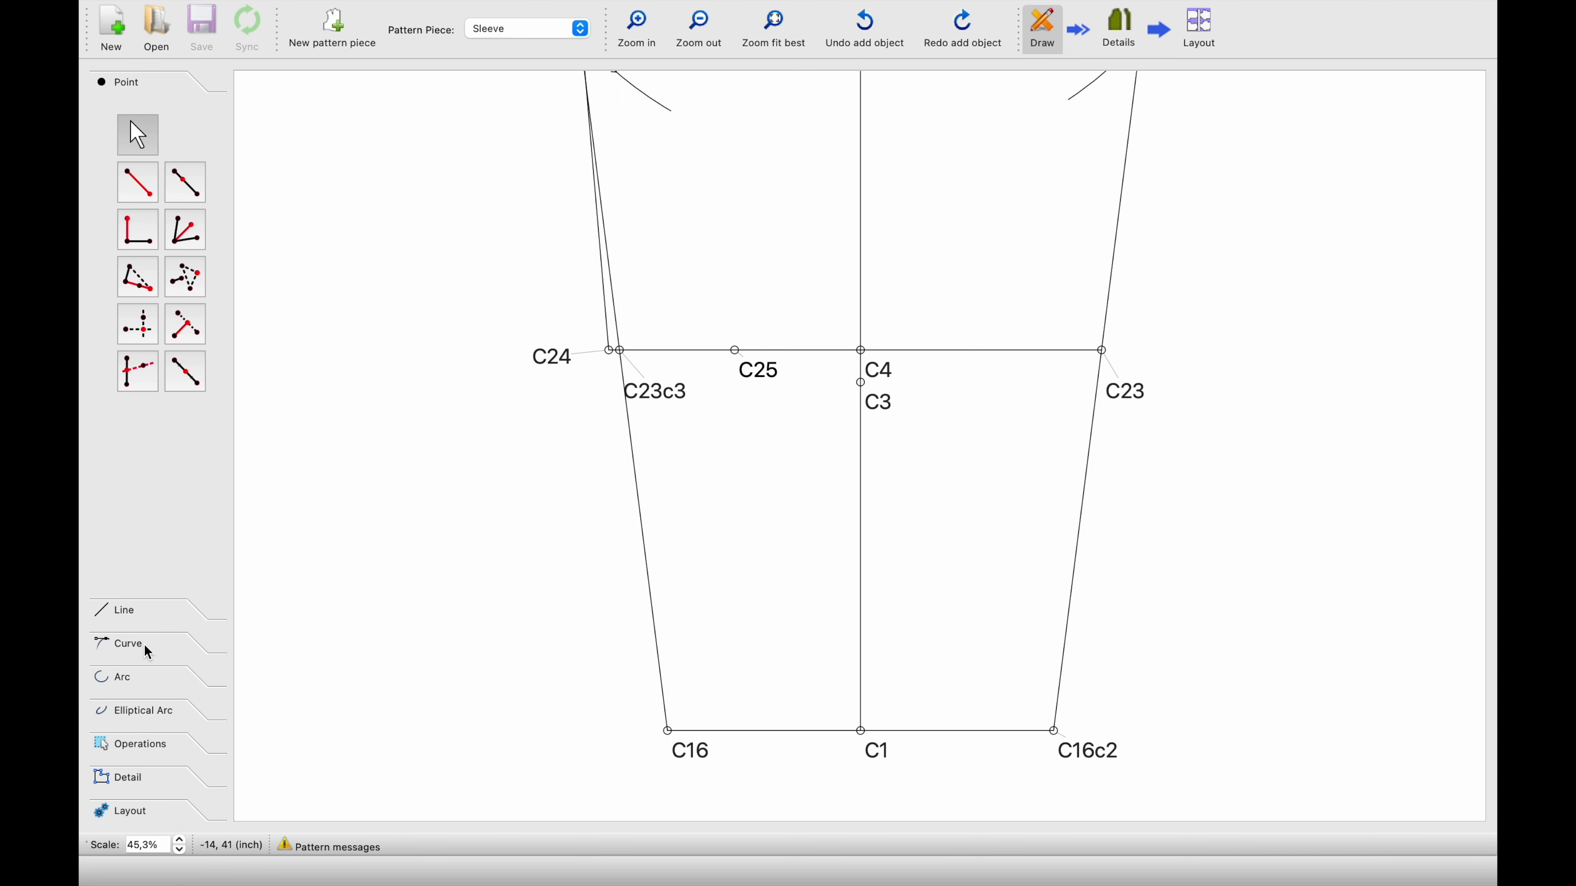
# Draw an arc centred on C24 with a 1-inch radius
pyautogui.click(143, 676)
pyautogui.click(138, 282)
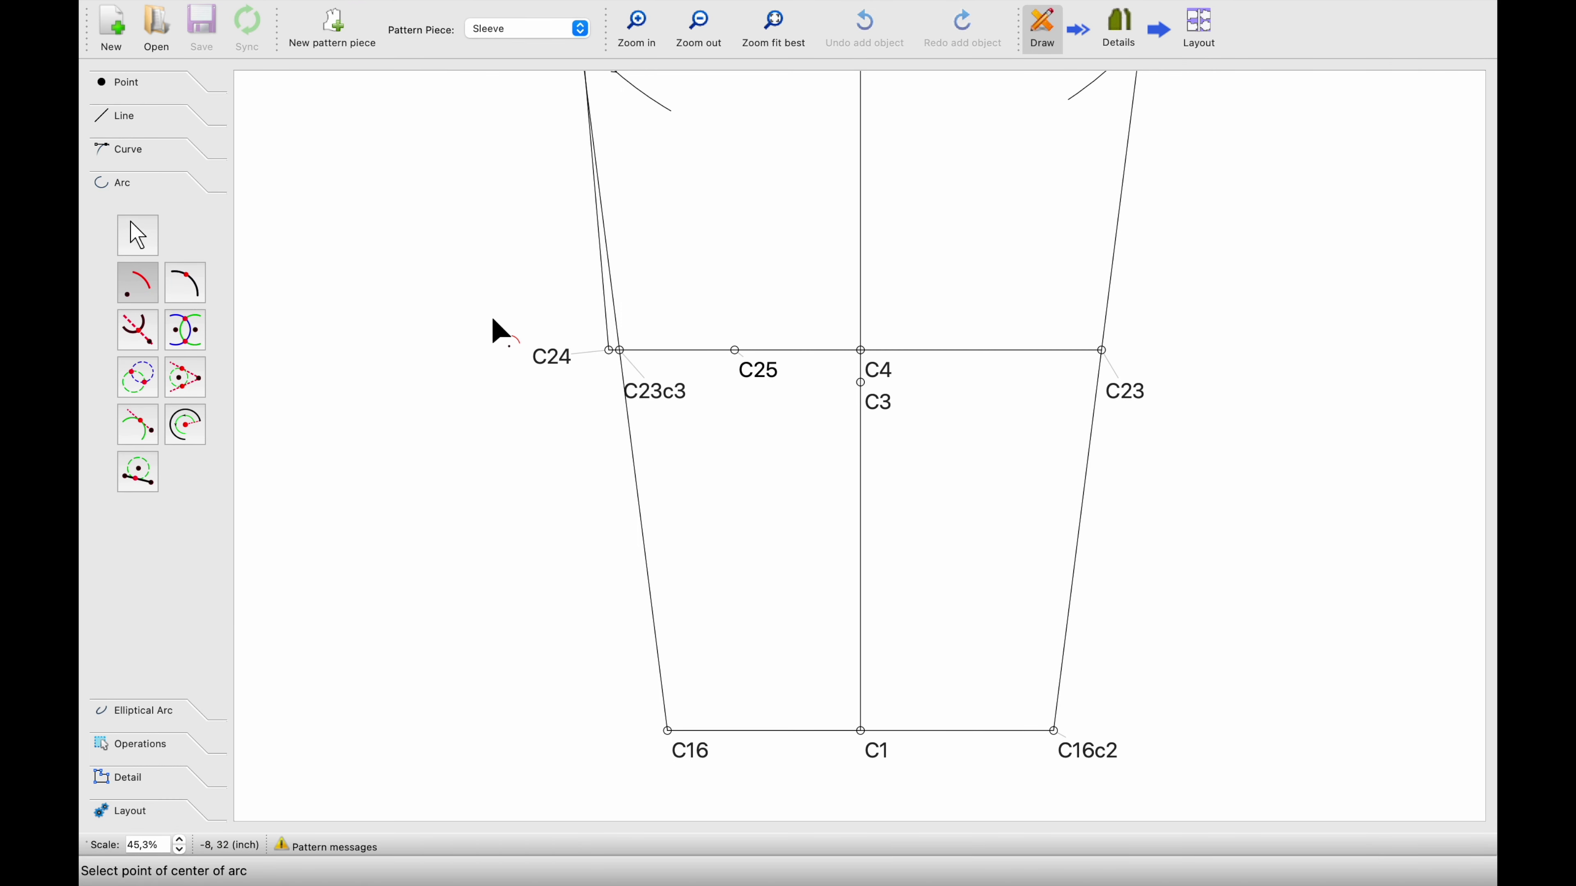
pyautogui.keyDown('ctrl'); pyautogui.scroll(2, 496, 332); pyautogui.keyUp('ctrl')
pyautogui.keyDown('ctrl'); pyautogui.scroll(-2, 643, 356); pyautogui.keyUp('ctrl')
pyautogui.keyDown('ctrl'); pyautogui.scroll(1, 641, 357); pyautogui.keyUp('ctrl')
pyautogui.click(656, 358)
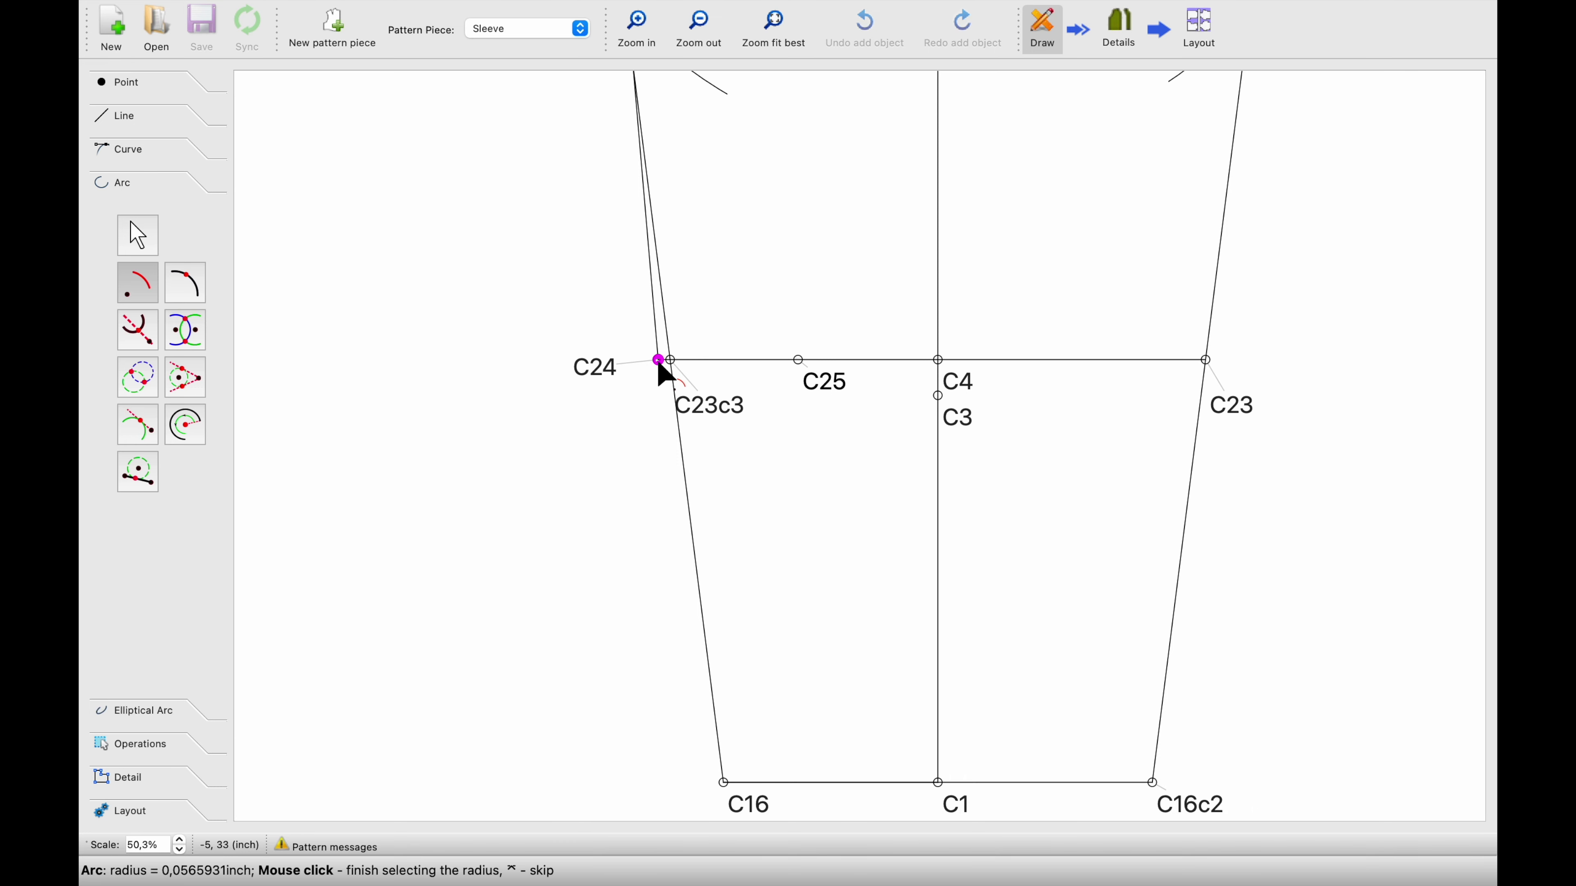
pyautogui.click(614, 412)
pyautogui.click(611, 406)
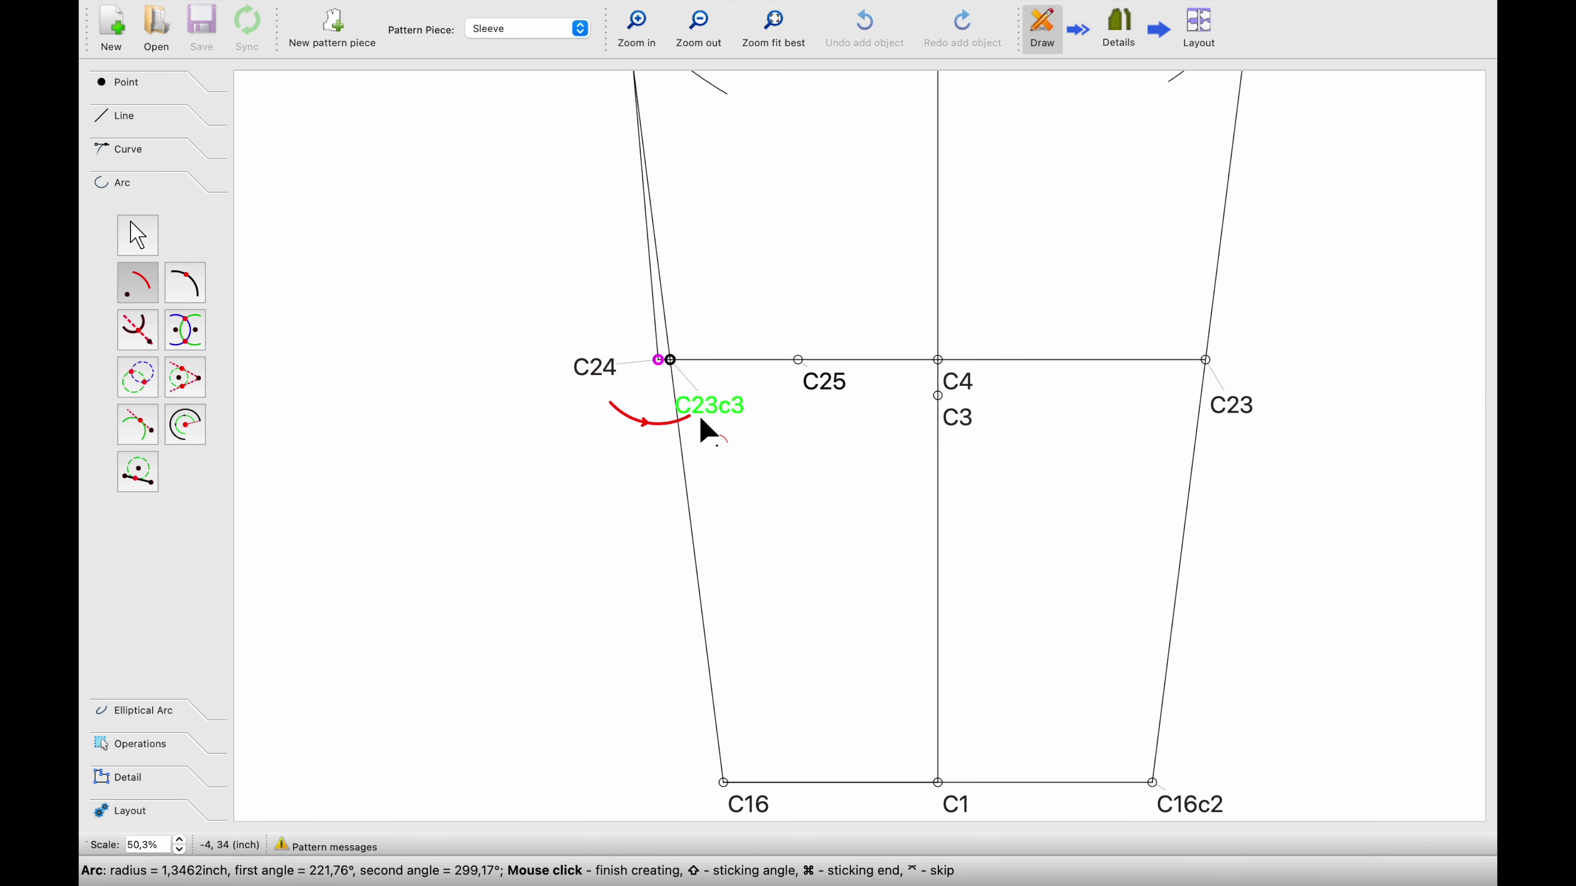
pyautogui.click(721, 415)
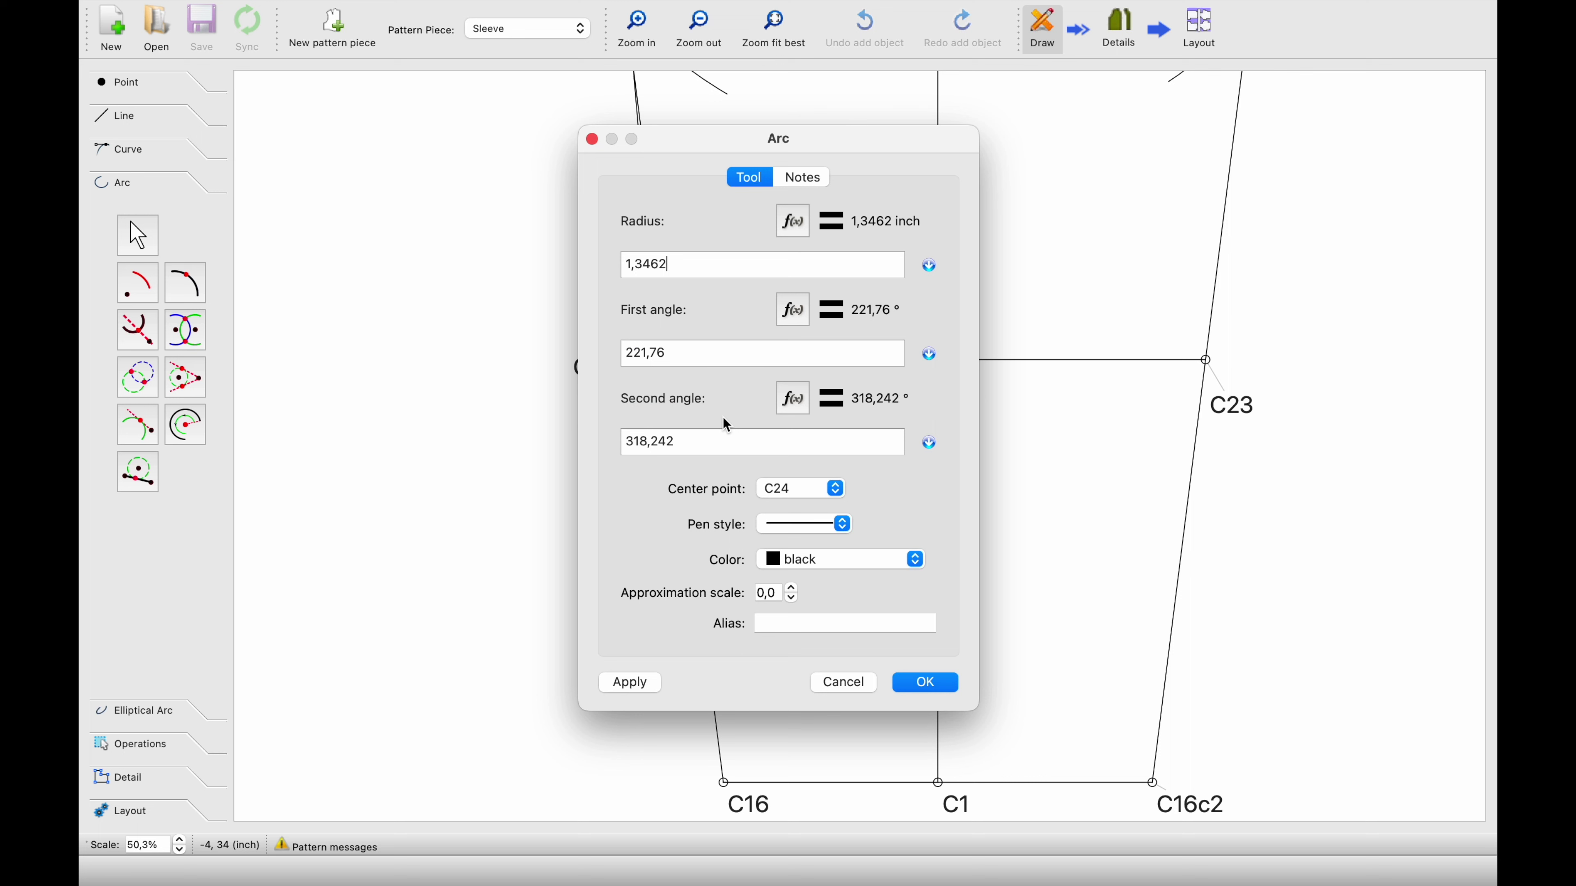
pyautogui.press('BackSpace')
pyautogui.press('BackSpace')
pyautogui.press('BackSpace')
pyautogui.press('BackSpace')
pyautogui.press('BackSpace')
pyautogui.press('BackSpace')
pyautogui.write('1')
pyautogui.click(925, 683)
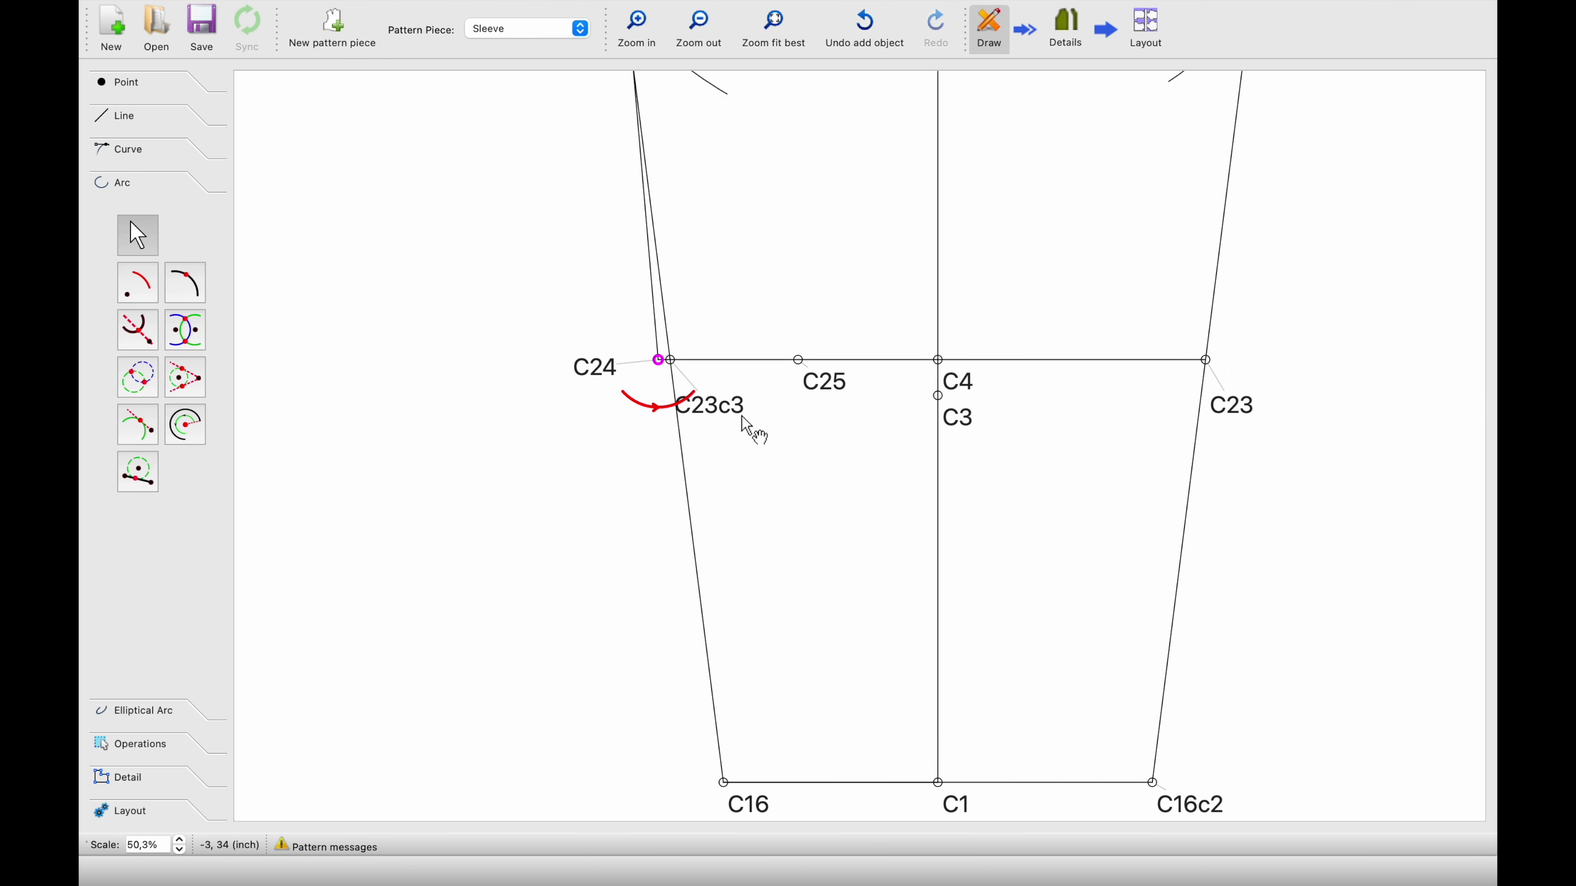
# Move the C23c3 label upward, clear of the new arc
pyautogui.scroll(5, 746, 427)
pyautogui.moveTo(711, 390); pyautogui.dragTo(724, 238)
pyautogui.scroll(-2, 742, 416)
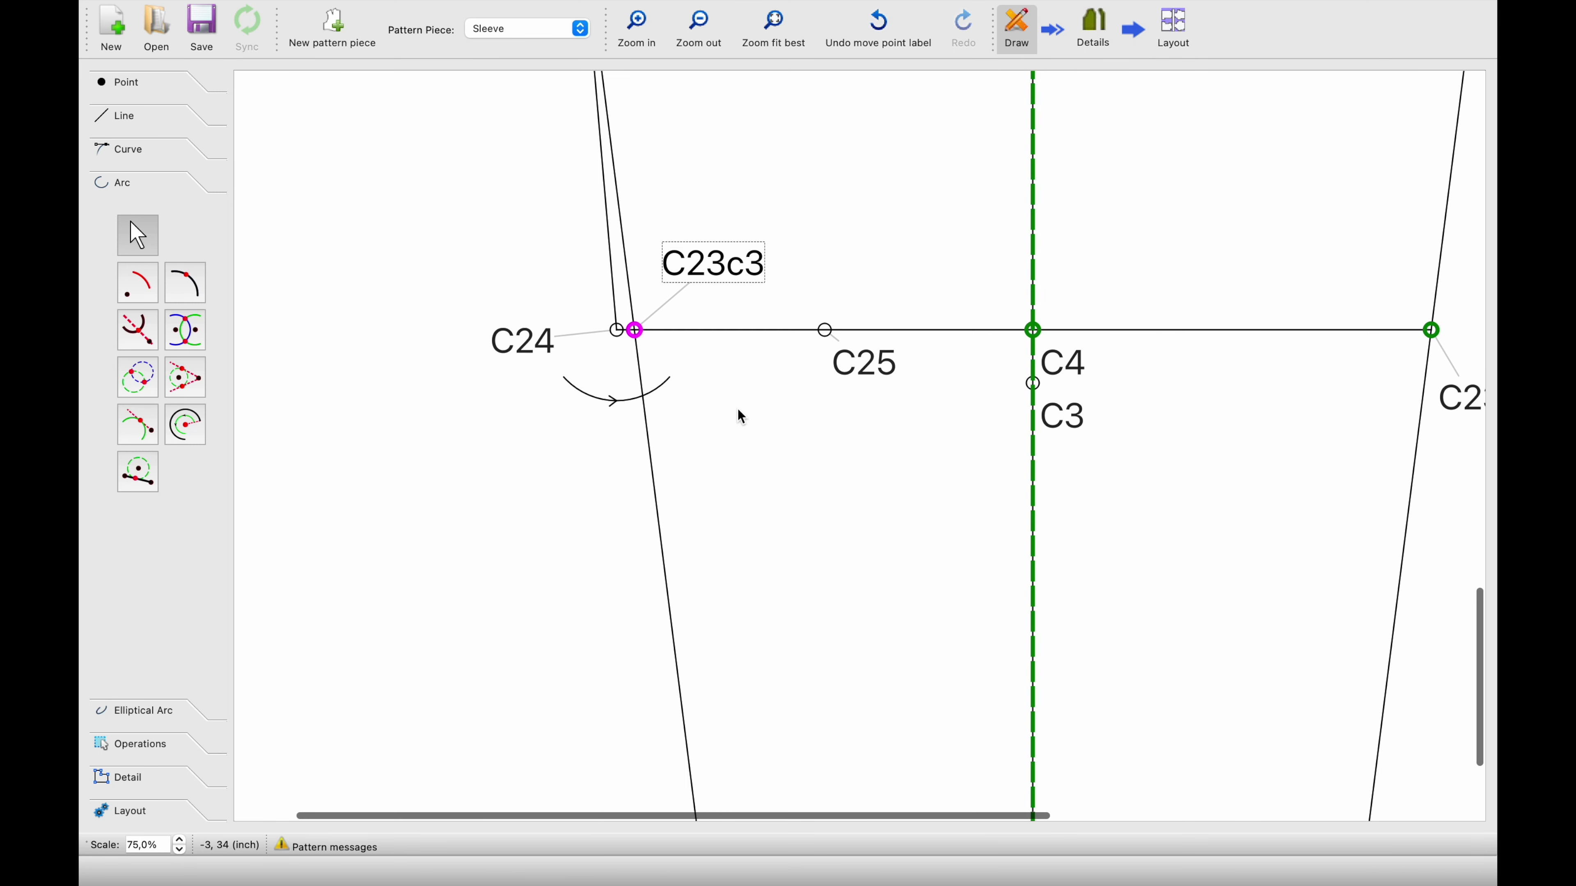
# Draw a straight line from C24 to C25 along the elbow line
pyautogui.click(143, 121)
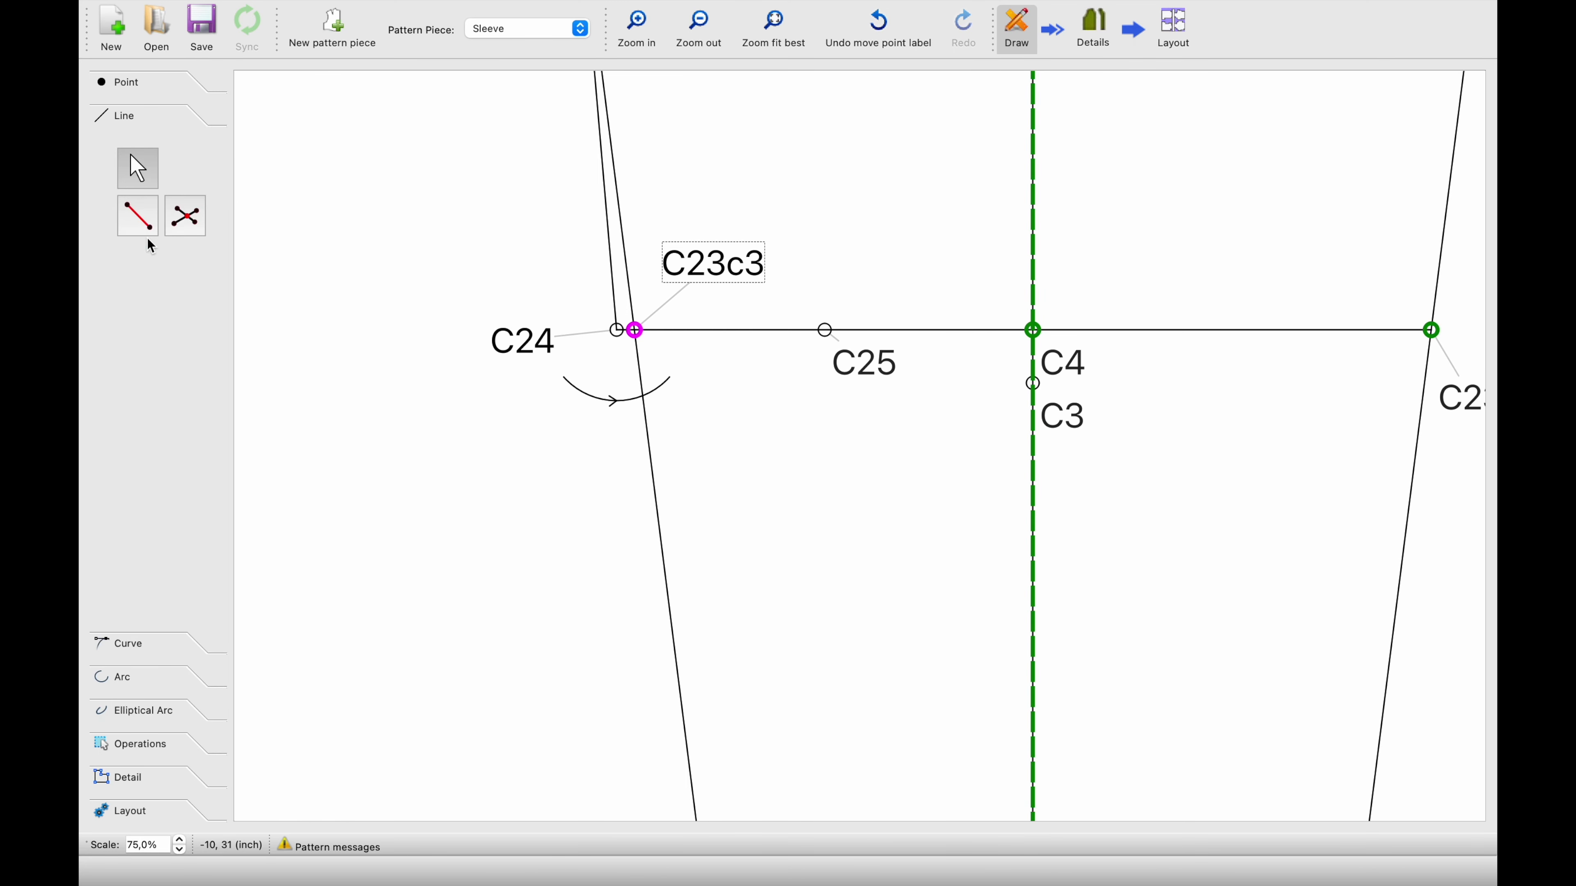
pyautogui.click(142, 224)
pyautogui.click(515, 349)
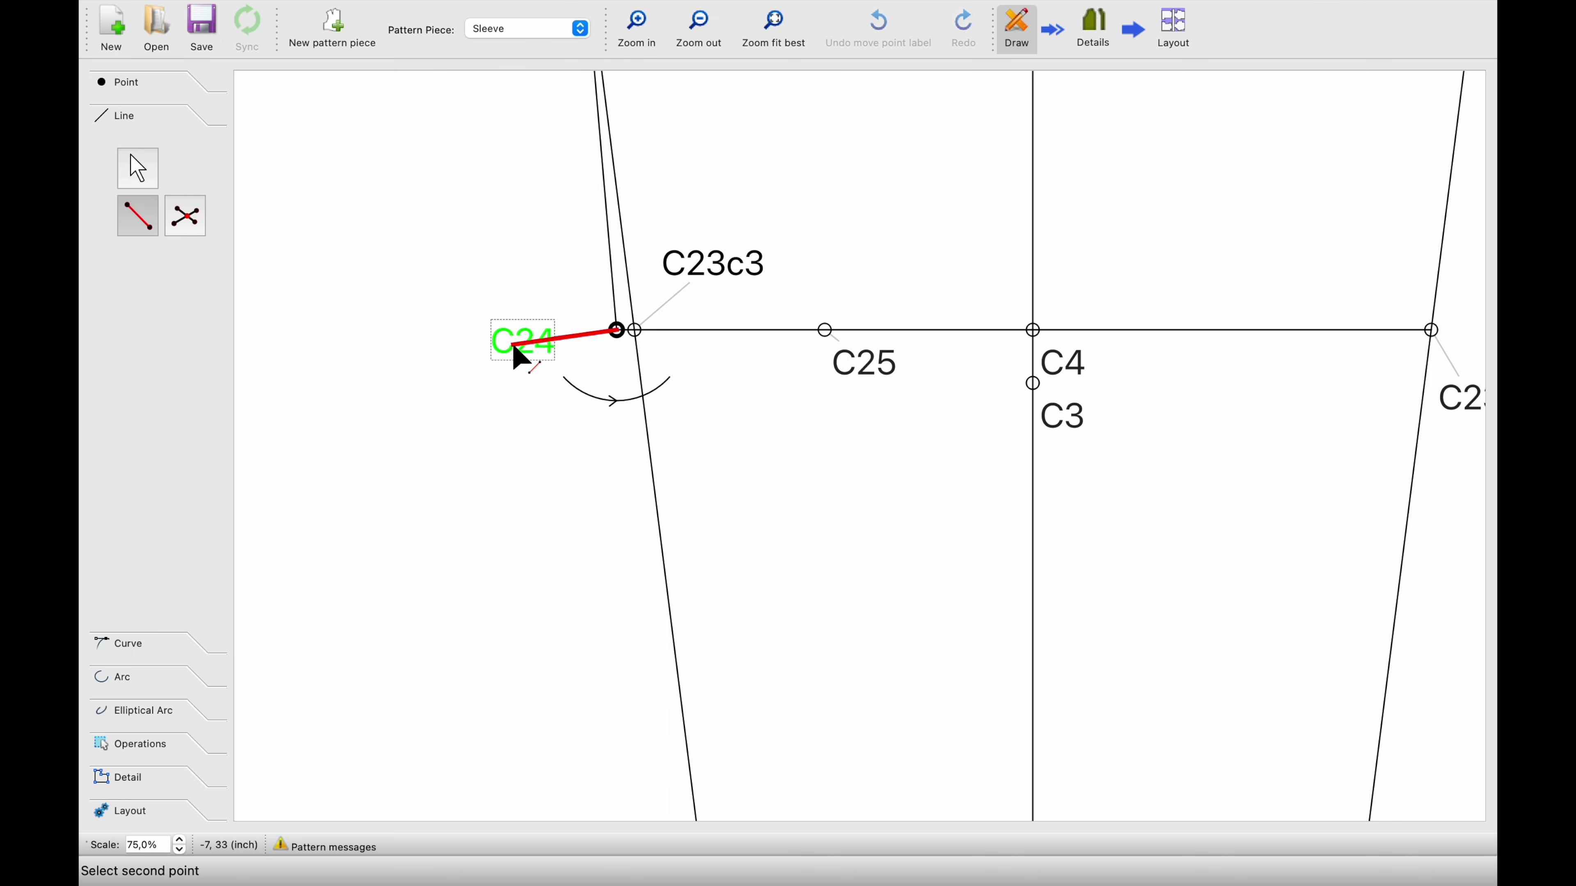
pyautogui.click(824, 332)
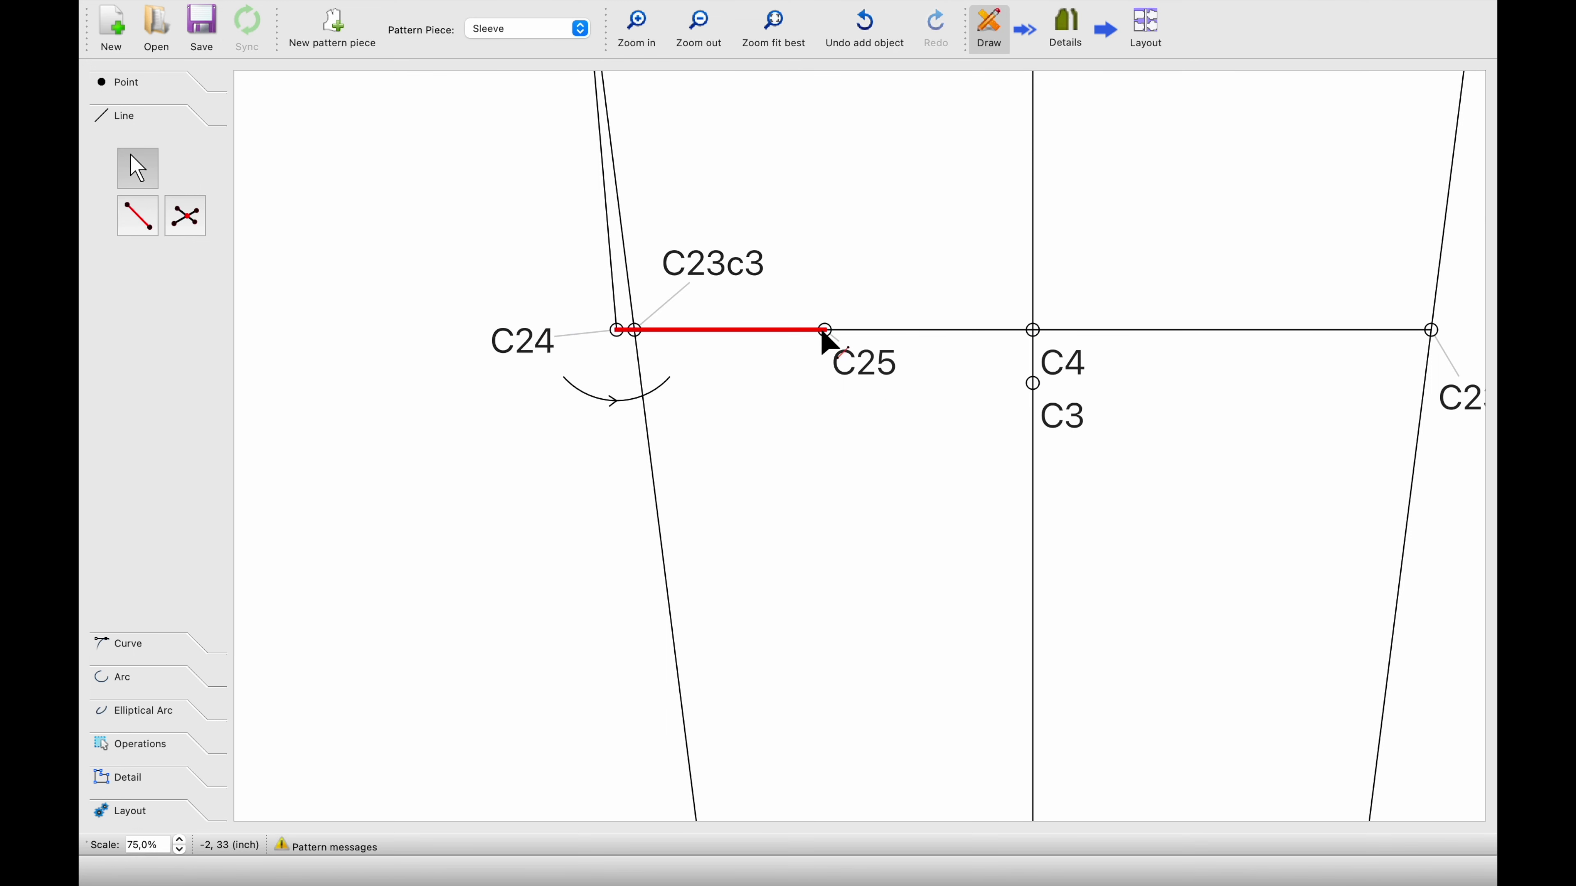
pyautogui.click(732, 365)
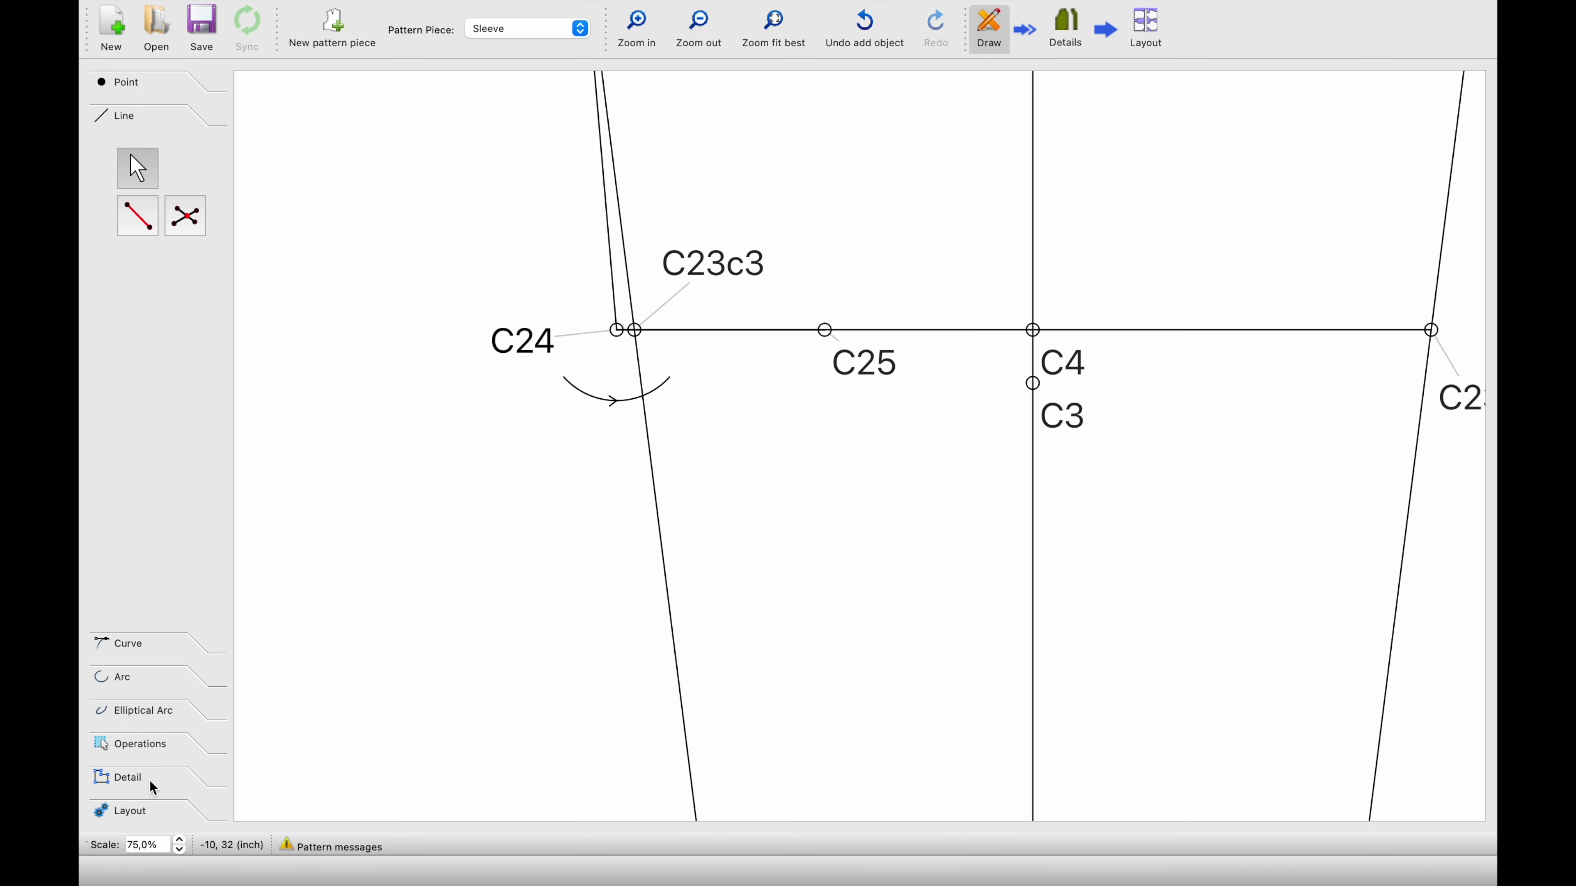
pyautogui.click(130, 676)
# Start an arc centred on C25, roughly fixing its radius and two angles
pyautogui.click(139, 291)
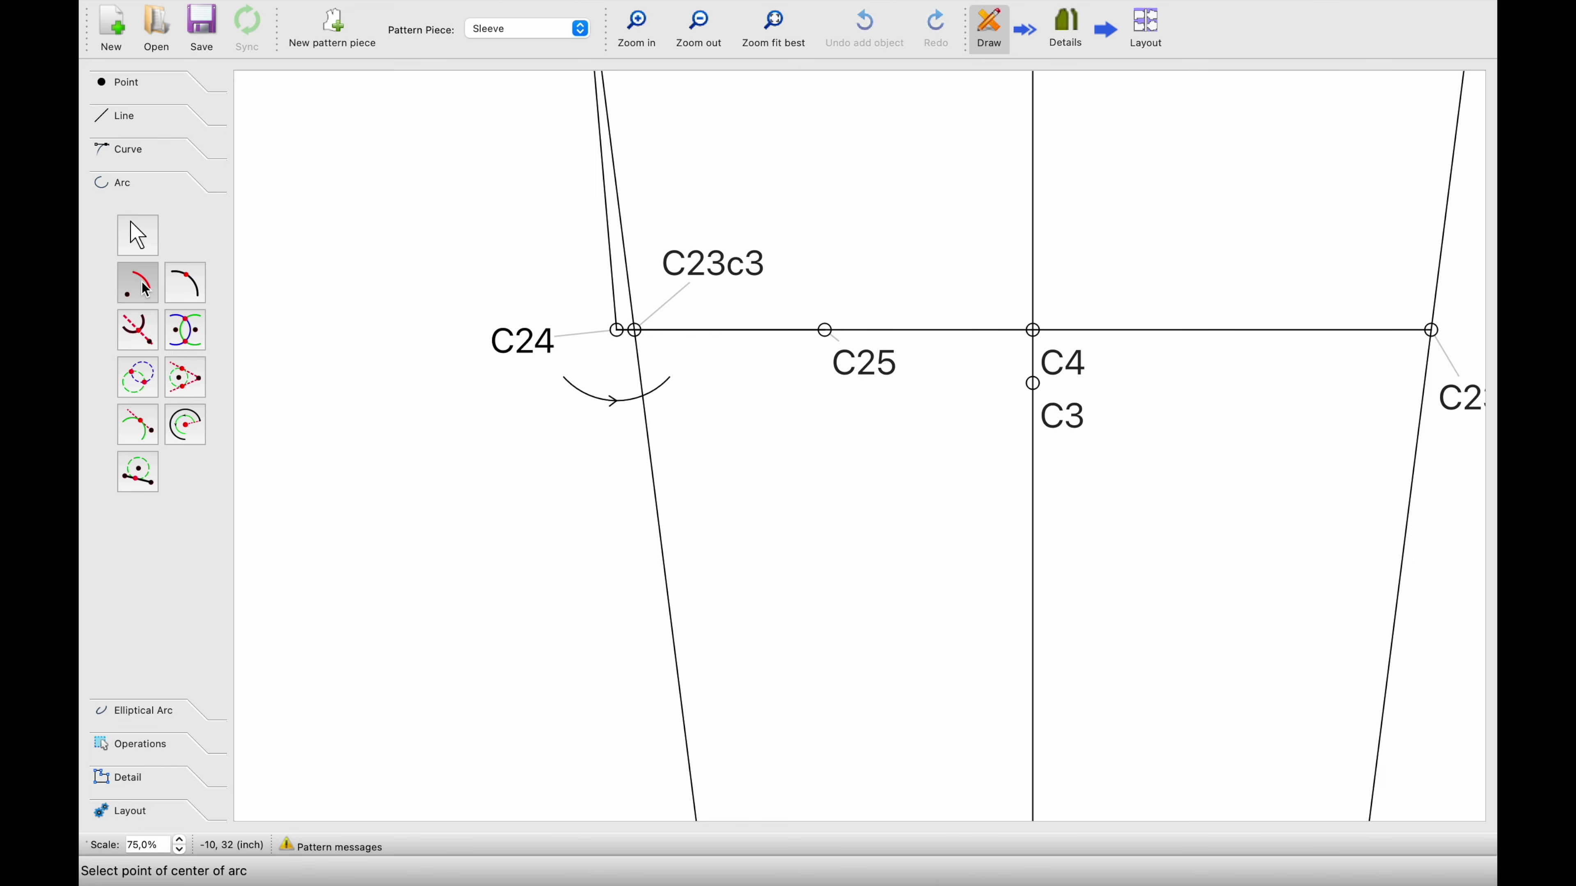
pyautogui.click(824, 331)
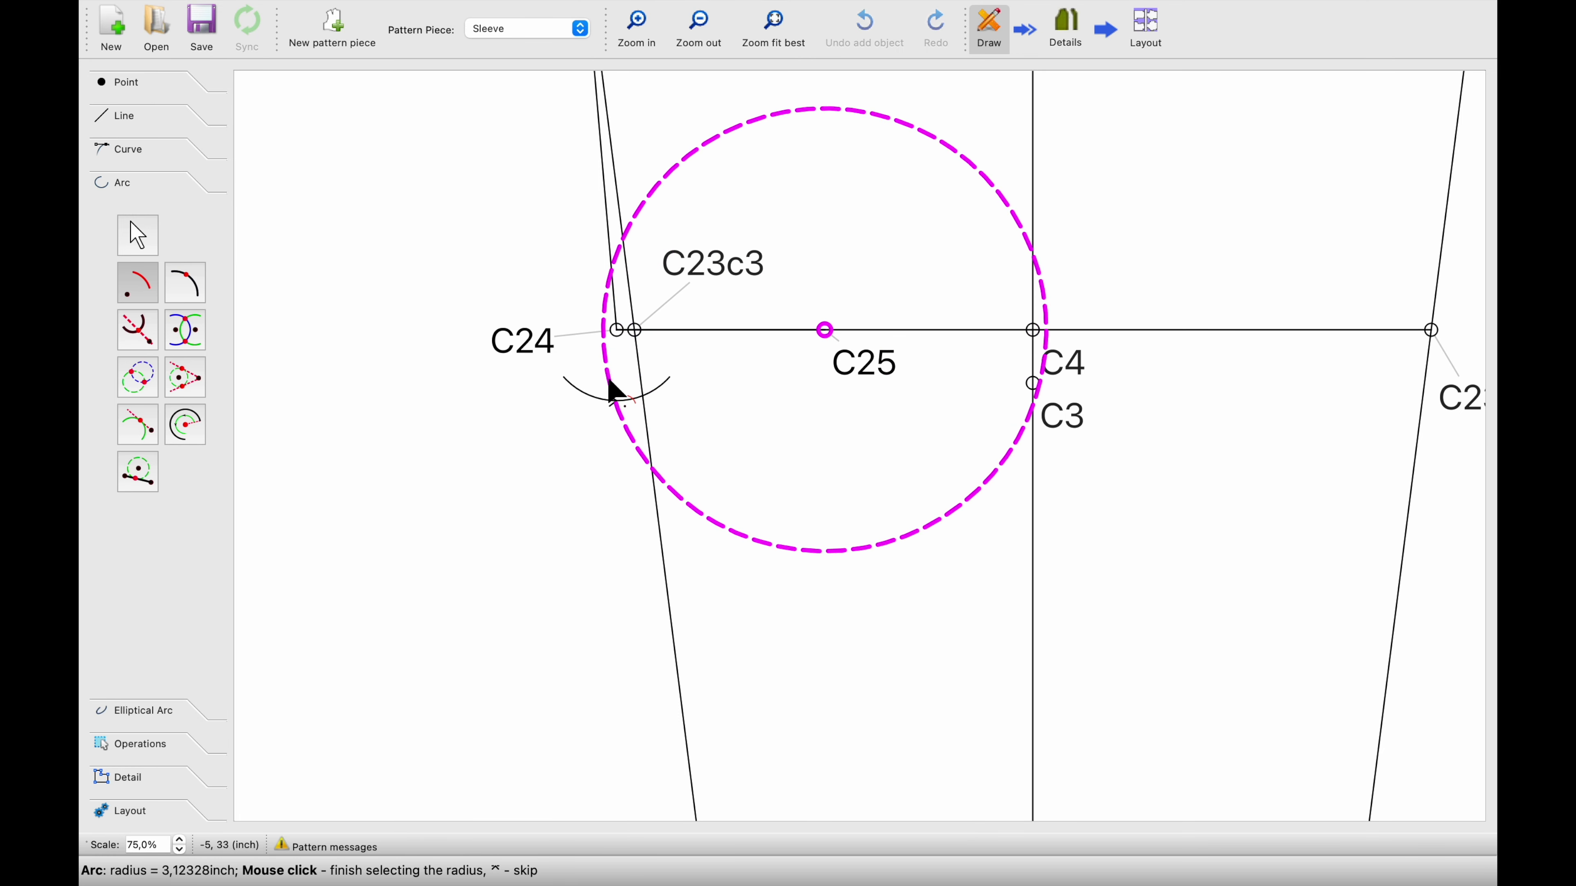
pyautogui.click(603, 366)
pyautogui.click(607, 360)
pyautogui.click(646, 427)
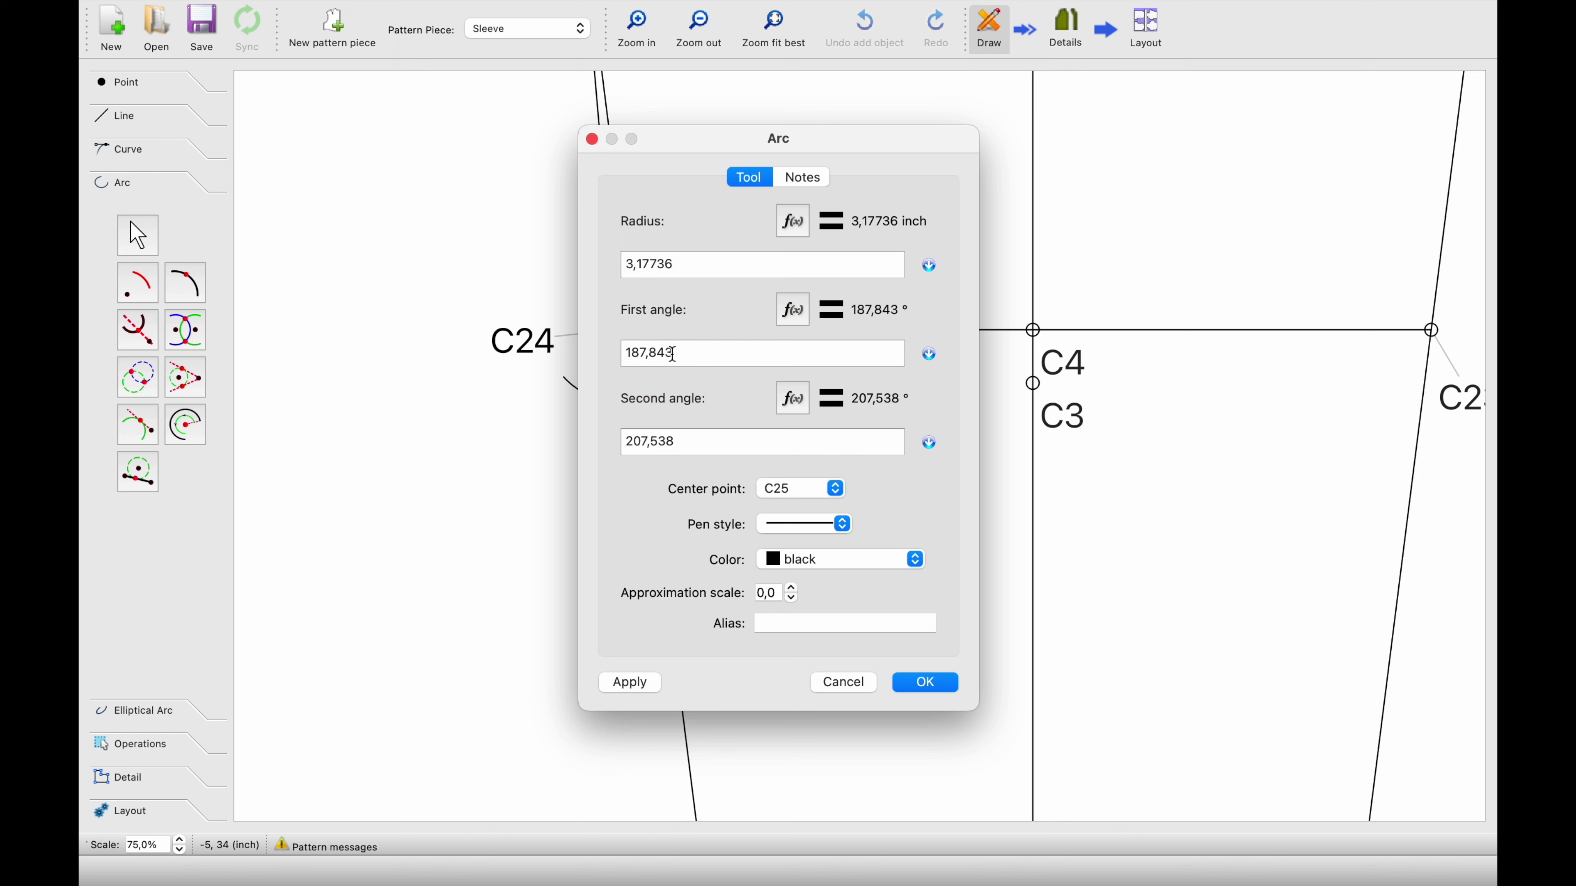
# Set the arc radius to the Line_C24_C25 length and create the arc
pyautogui.click(793, 221)
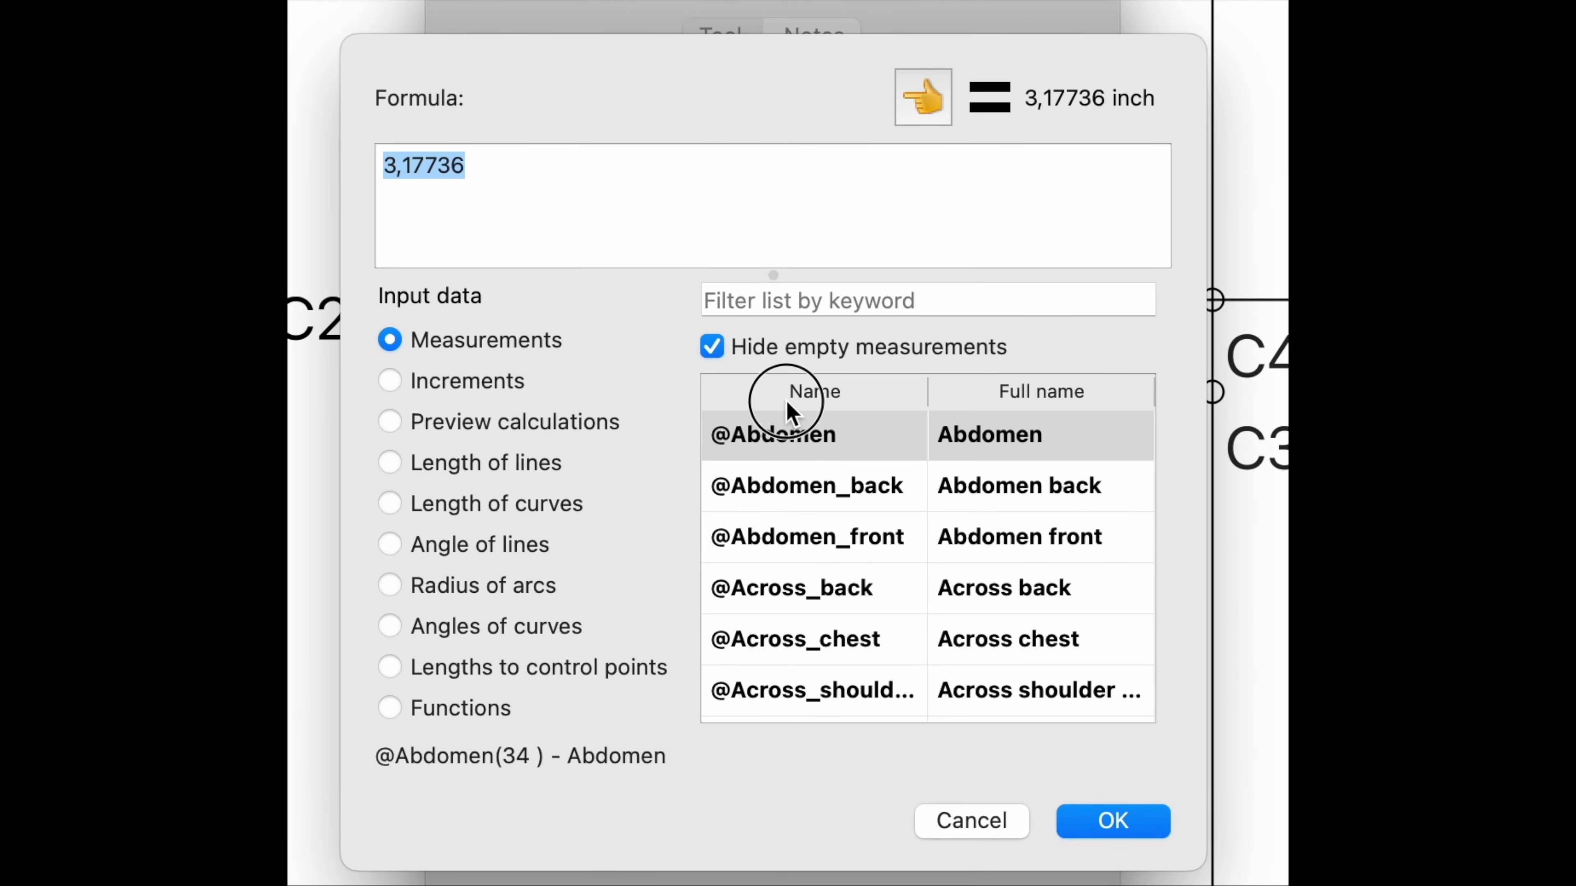
pyautogui.moveTo(751, 2); pyautogui.dragTo(801, 16)
pyautogui.click(459, 506)
pyautogui.click(813, 346)
pyautogui.write('24')
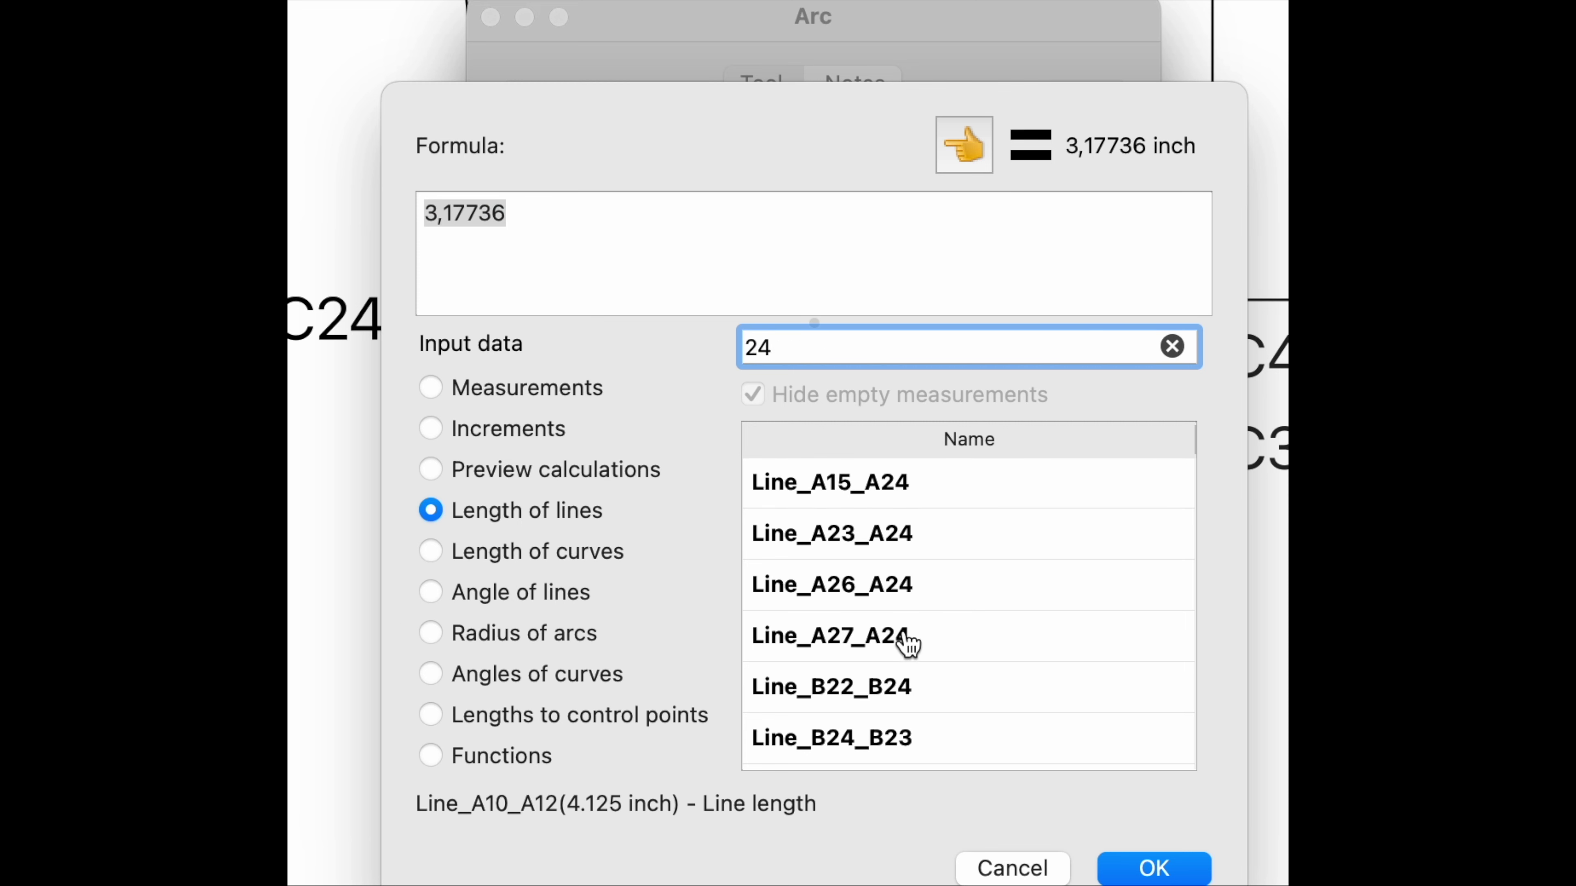
pyautogui.scroll(-6, 926, 717)
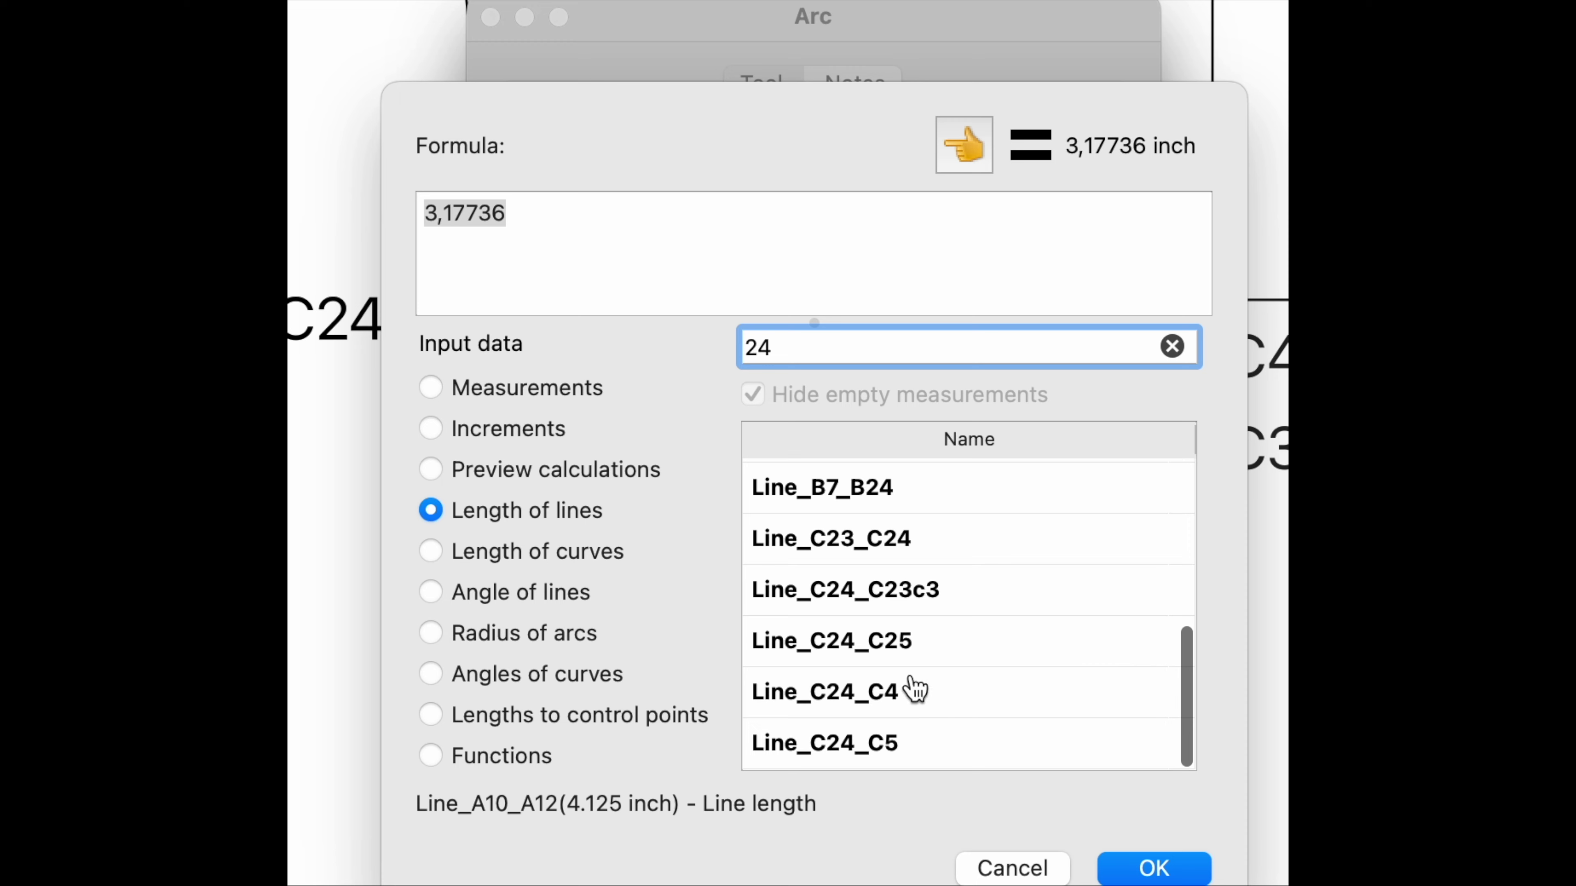
pyautogui.click(903, 652)
pyautogui.click(965, 167)
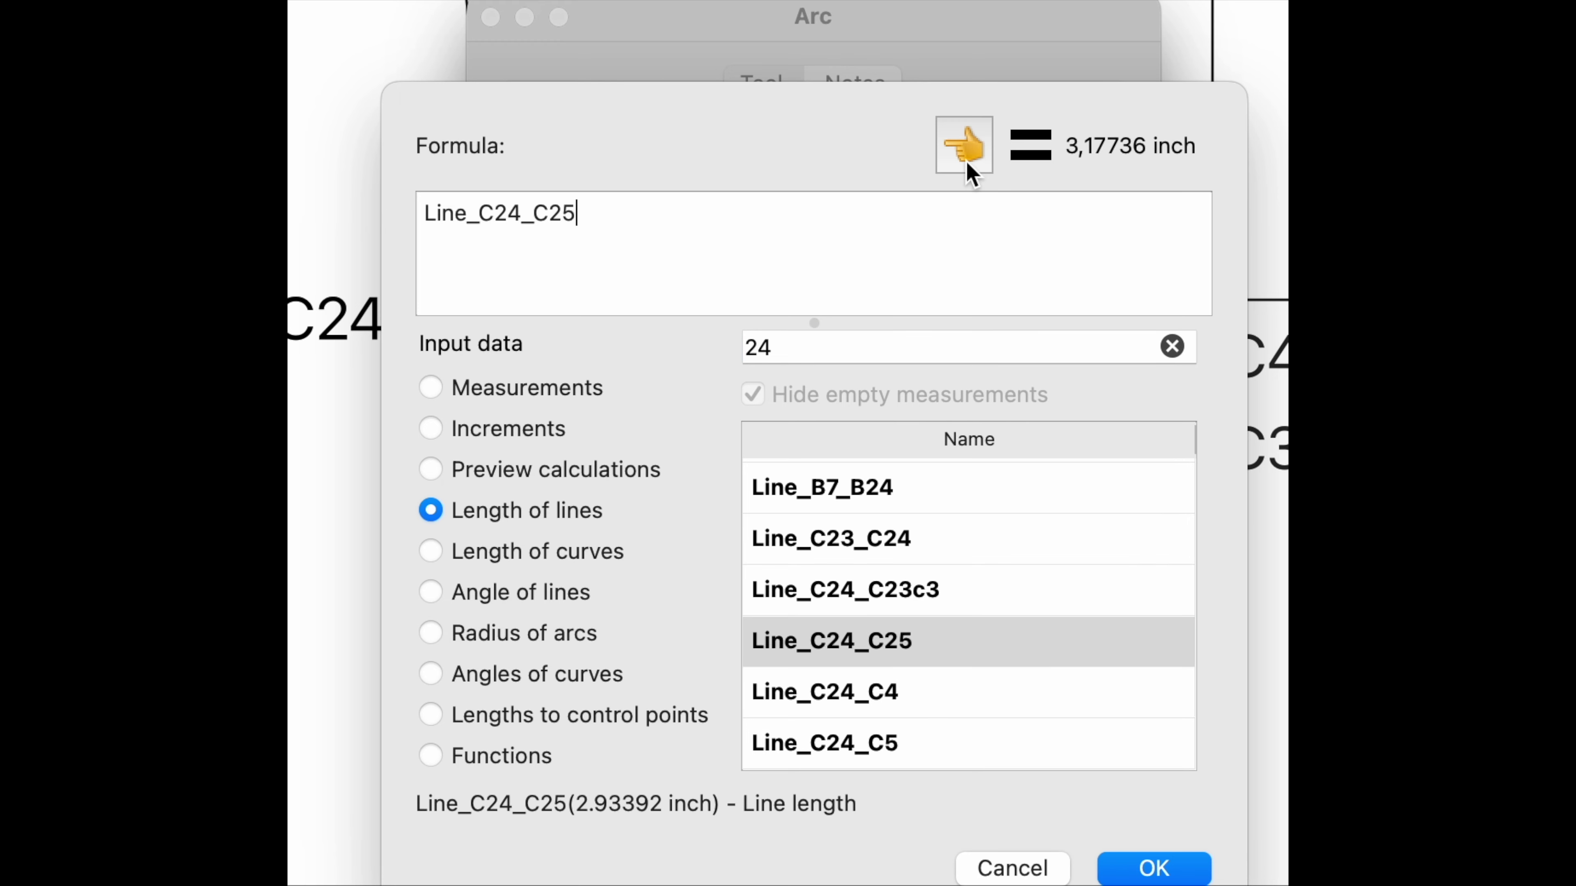
pyautogui.click(1155, 868)
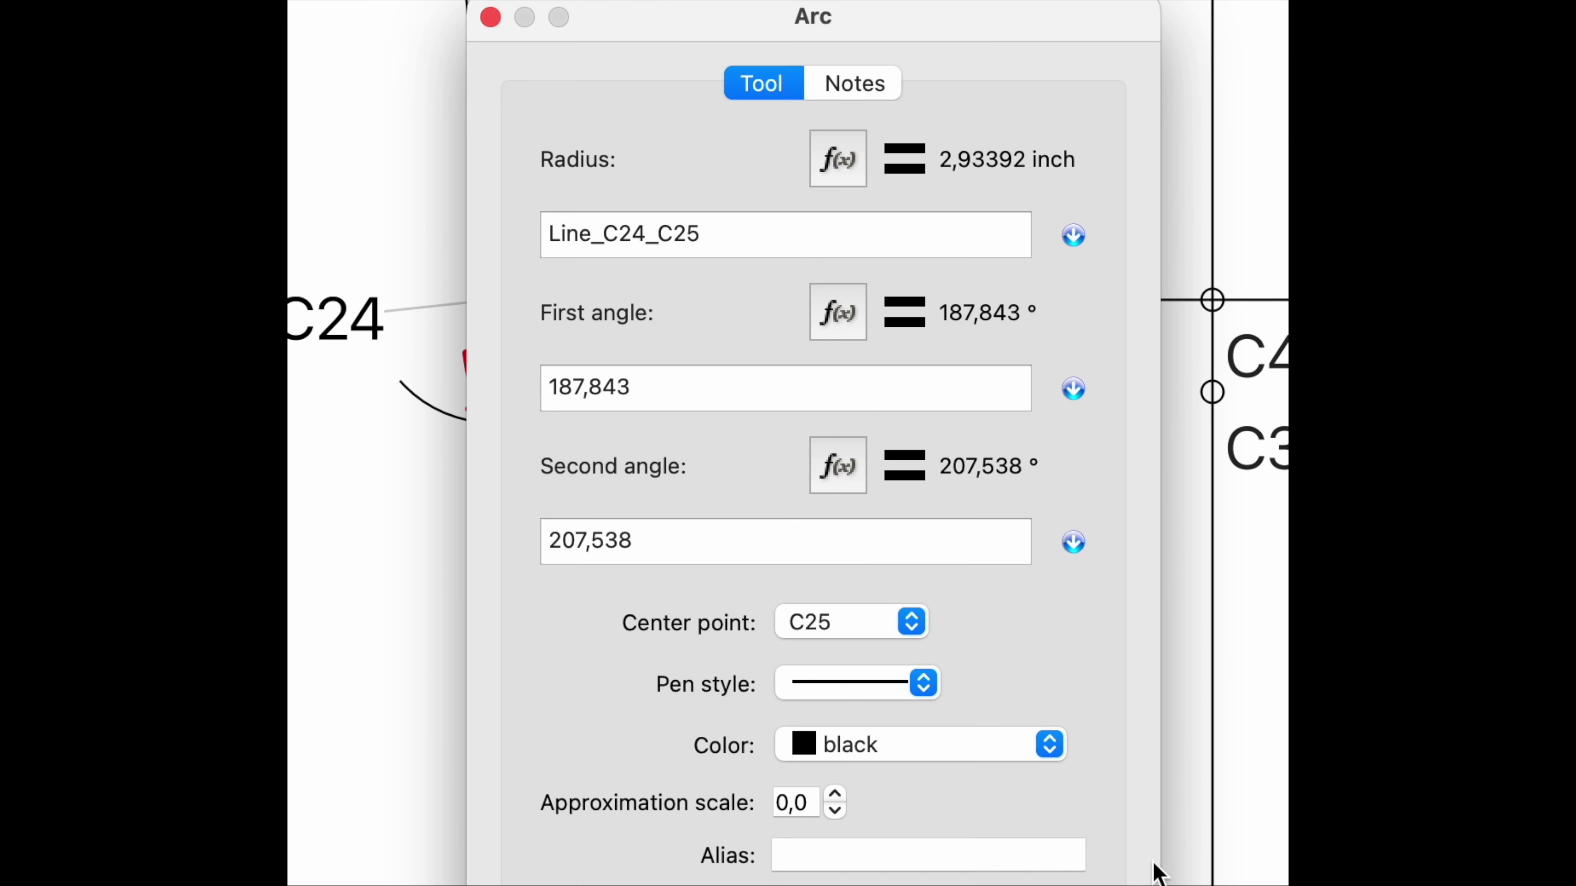
pyautogui.press('Return')
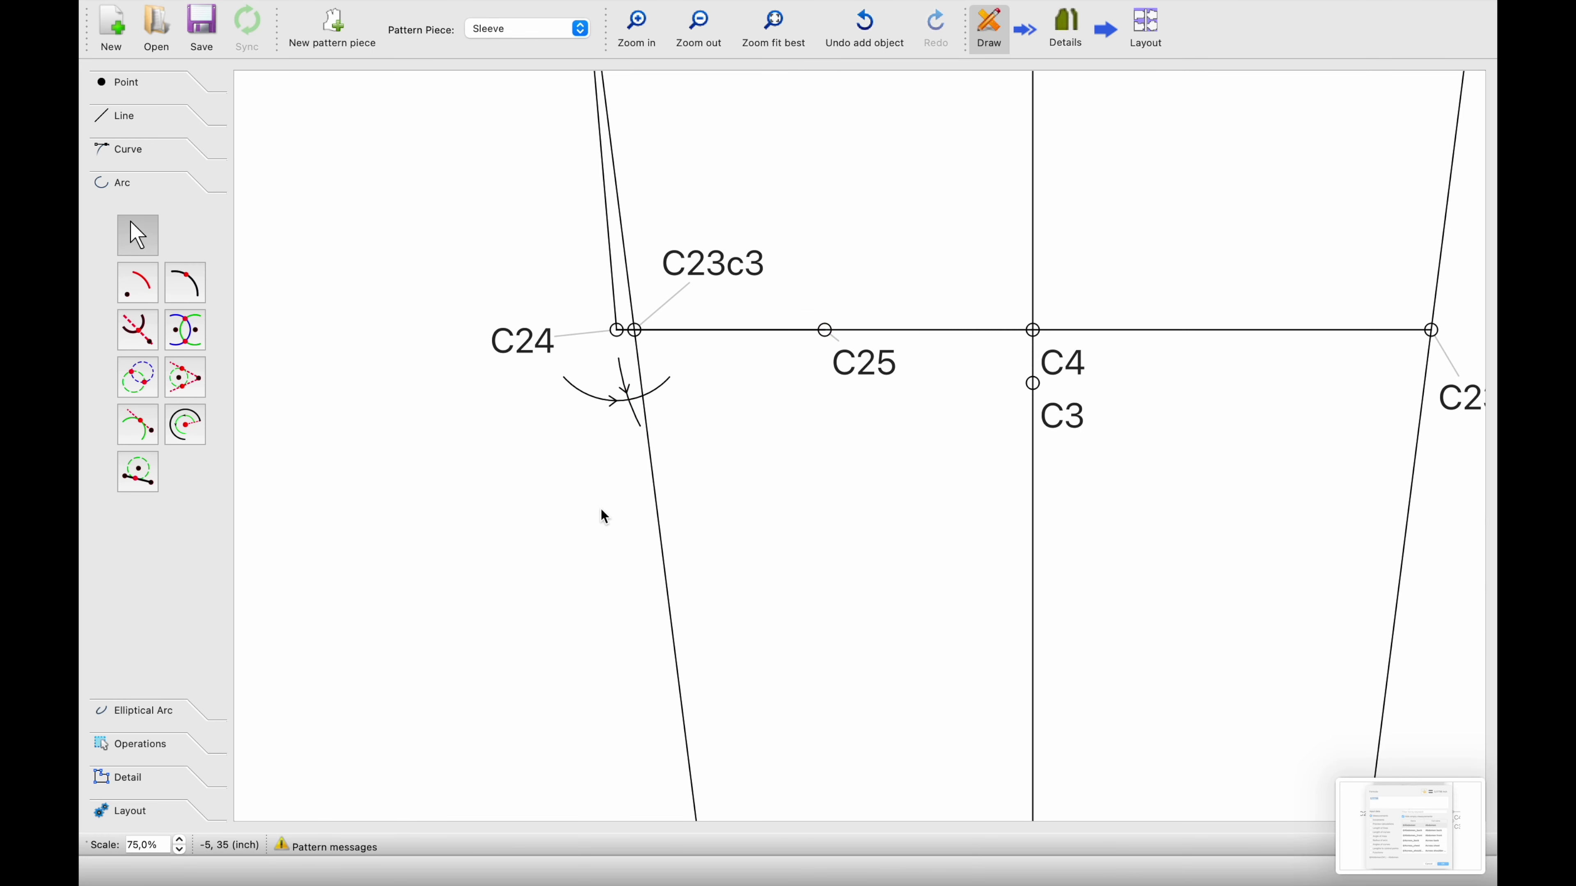
pyautogui.keyDown('ctrl'); pyautogui.scroll(2, 602, 511); pyautogui.keyUp('ctrl')
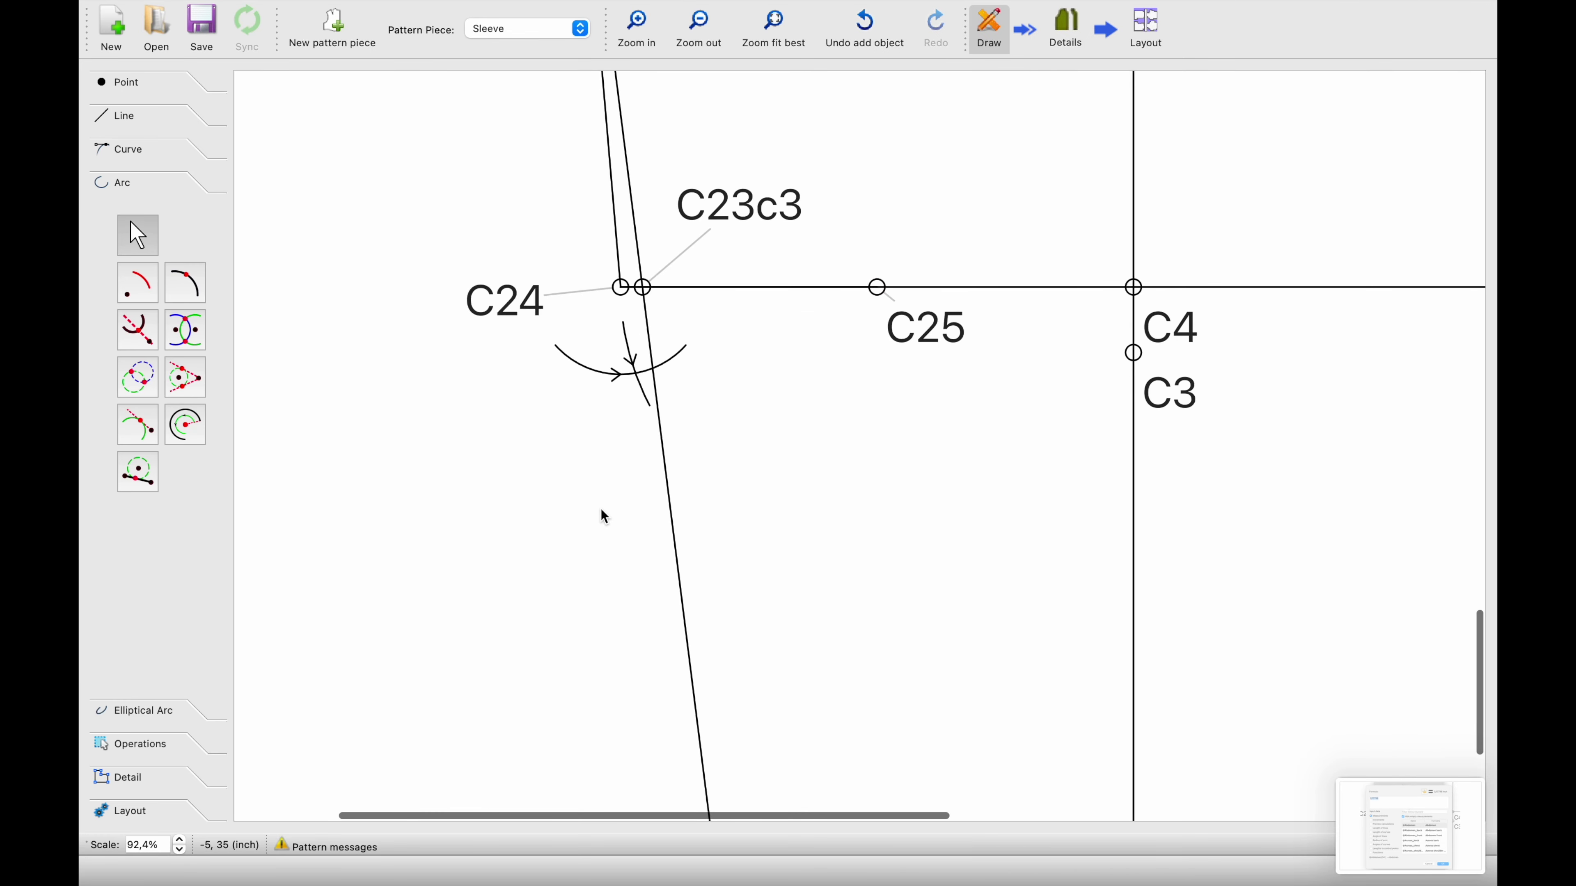
# Mark point C26 where the C24 and C25 arcs intersect
pyautogui.scroll(2, 601, 511)
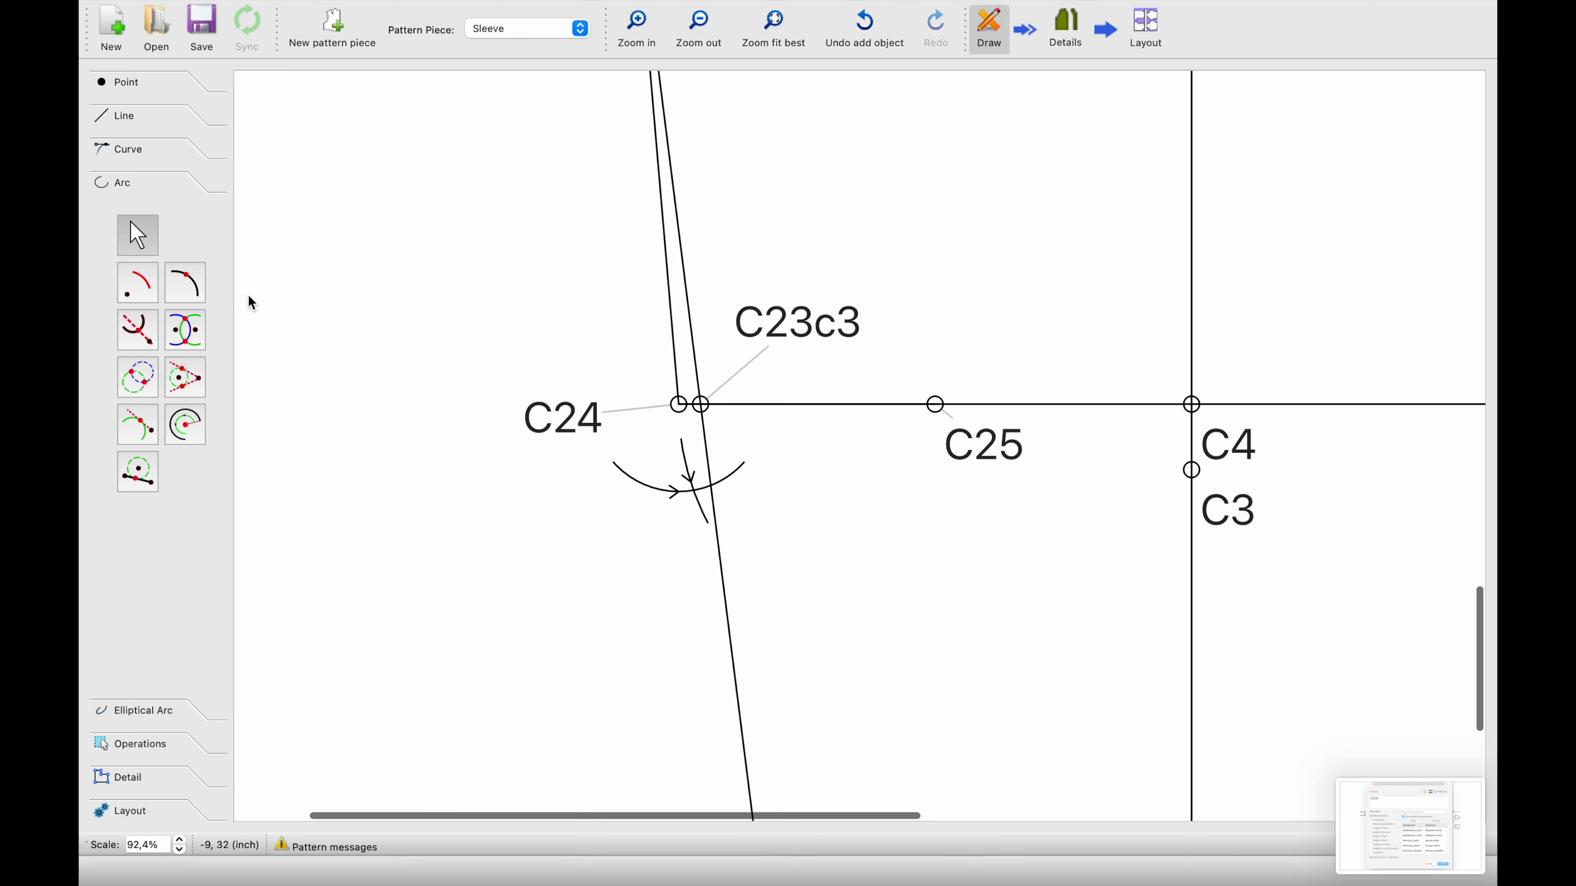
pyautogui.click(124, 149)
pyautogui.click(137, 391)
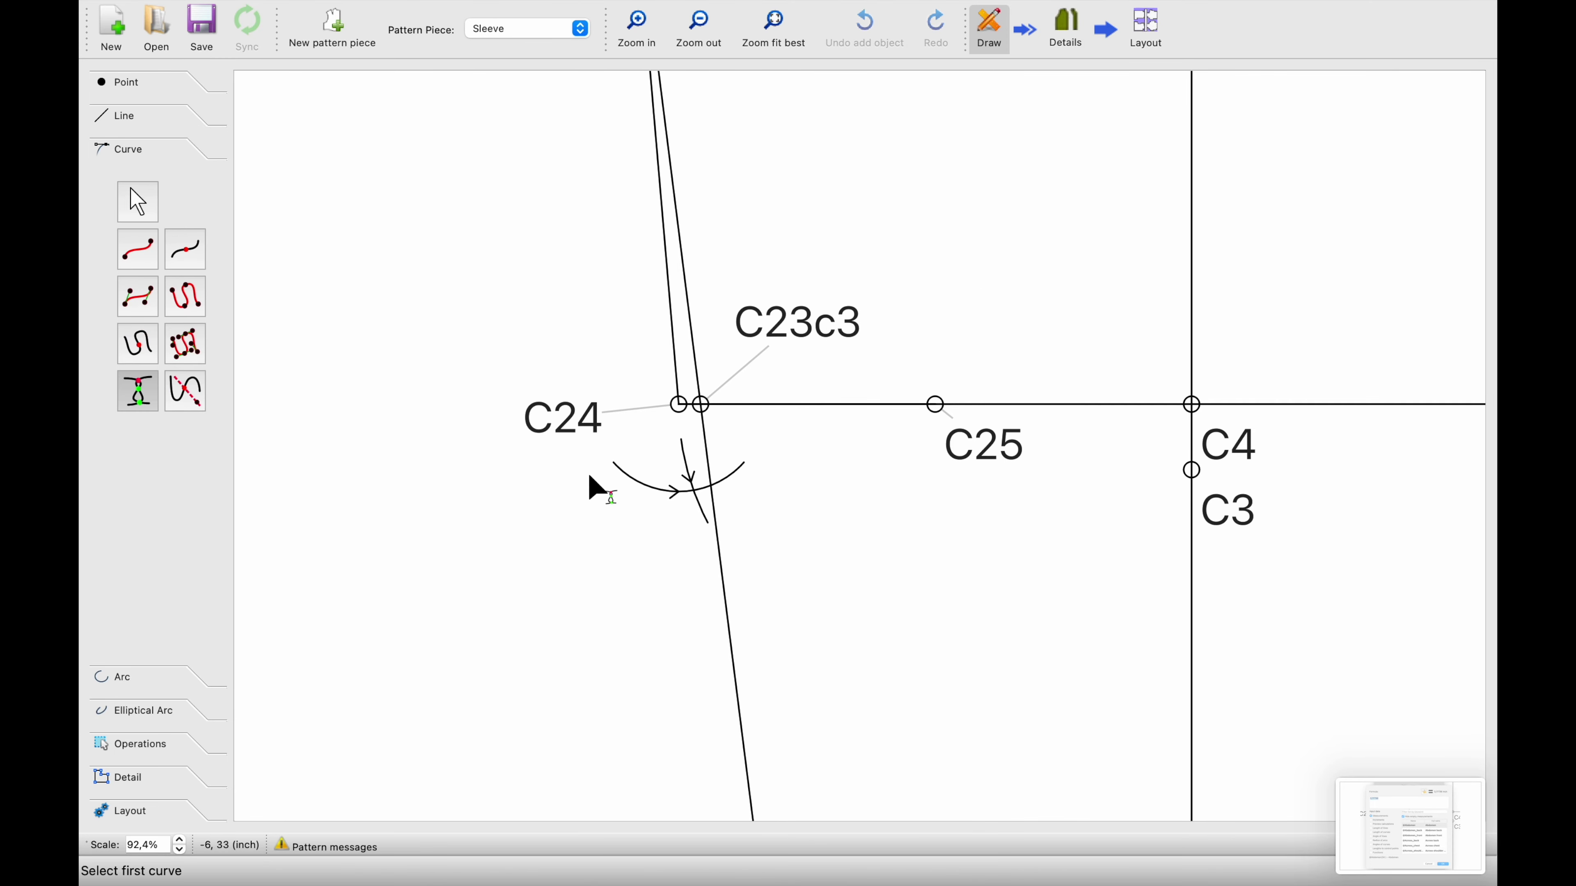
pyautogui.keyDown('ctrl'); pyautogui.scroll(1, 611, 481); pyautogui.keyUp('ctrl')
pyautogui.click(703, 485)
pyautogui.click(708, 490)
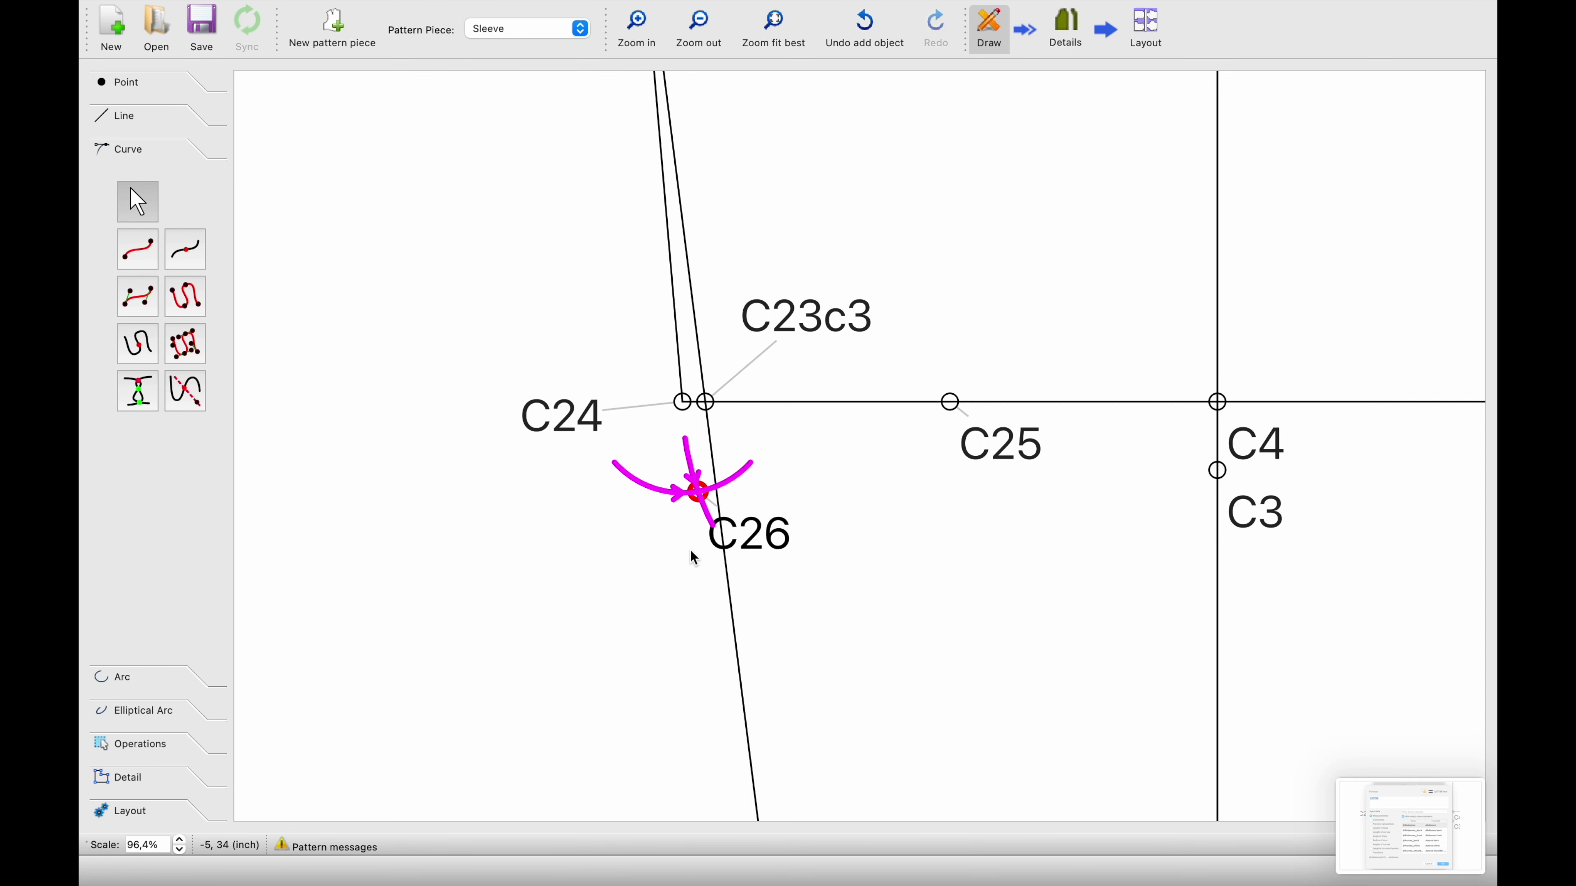
pyautogui.keyDown('ctrl'); pyautogui.scroll(-4, 670, 559); pyautogui.keyUp('ctrl')
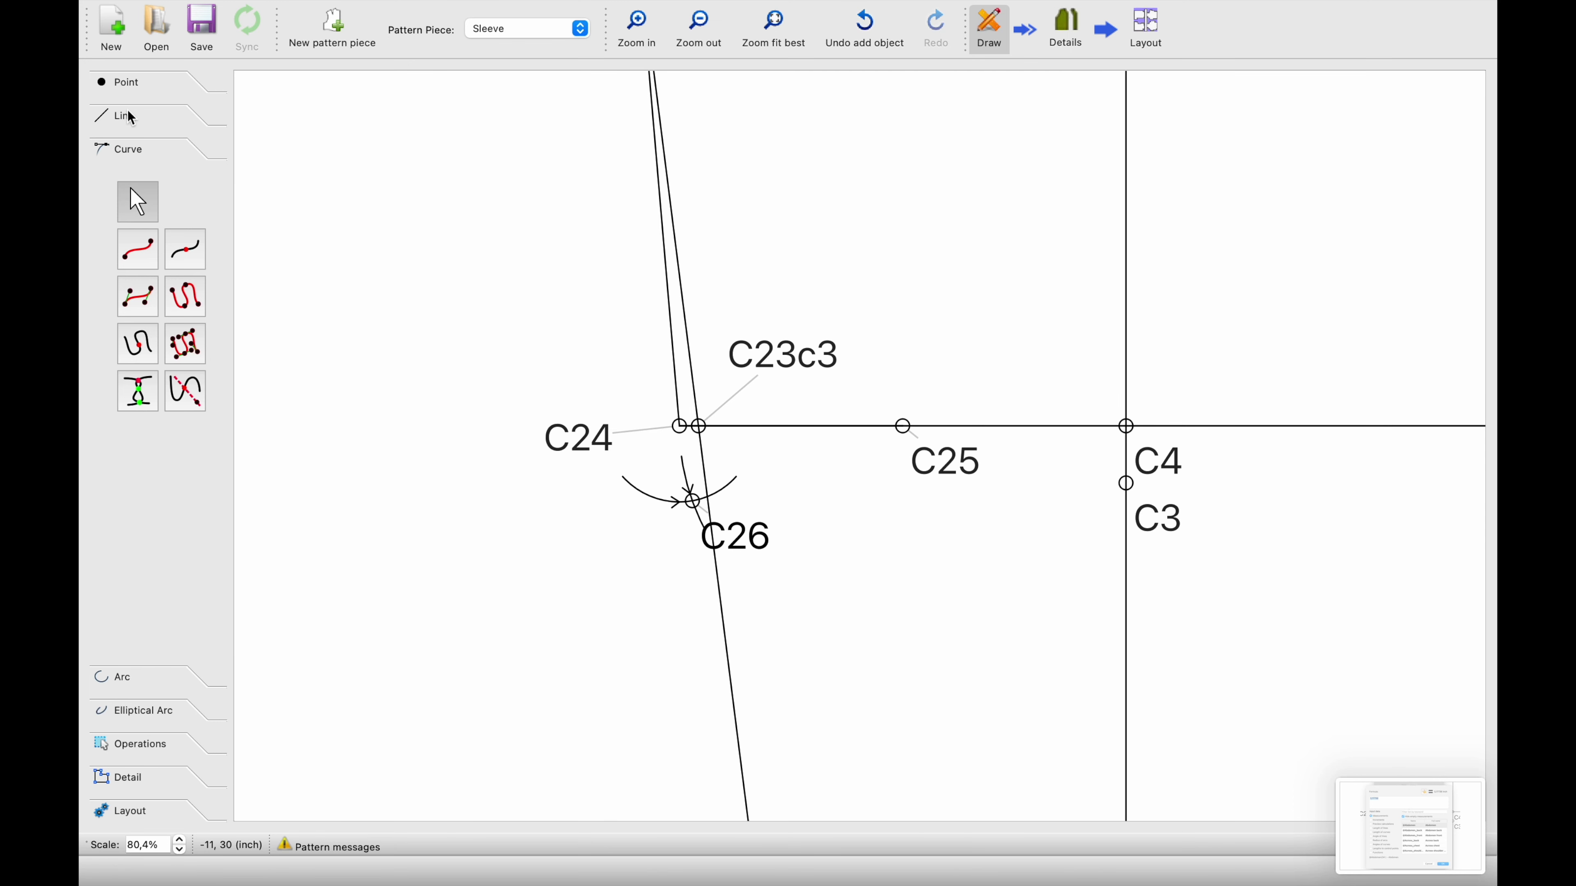
# Draw straight lines from C25 to C26 and from C25 to C24
pyautogui.click(132, 116)
pyautogui.click(155, 217)
pyautogui.click(940, 466)
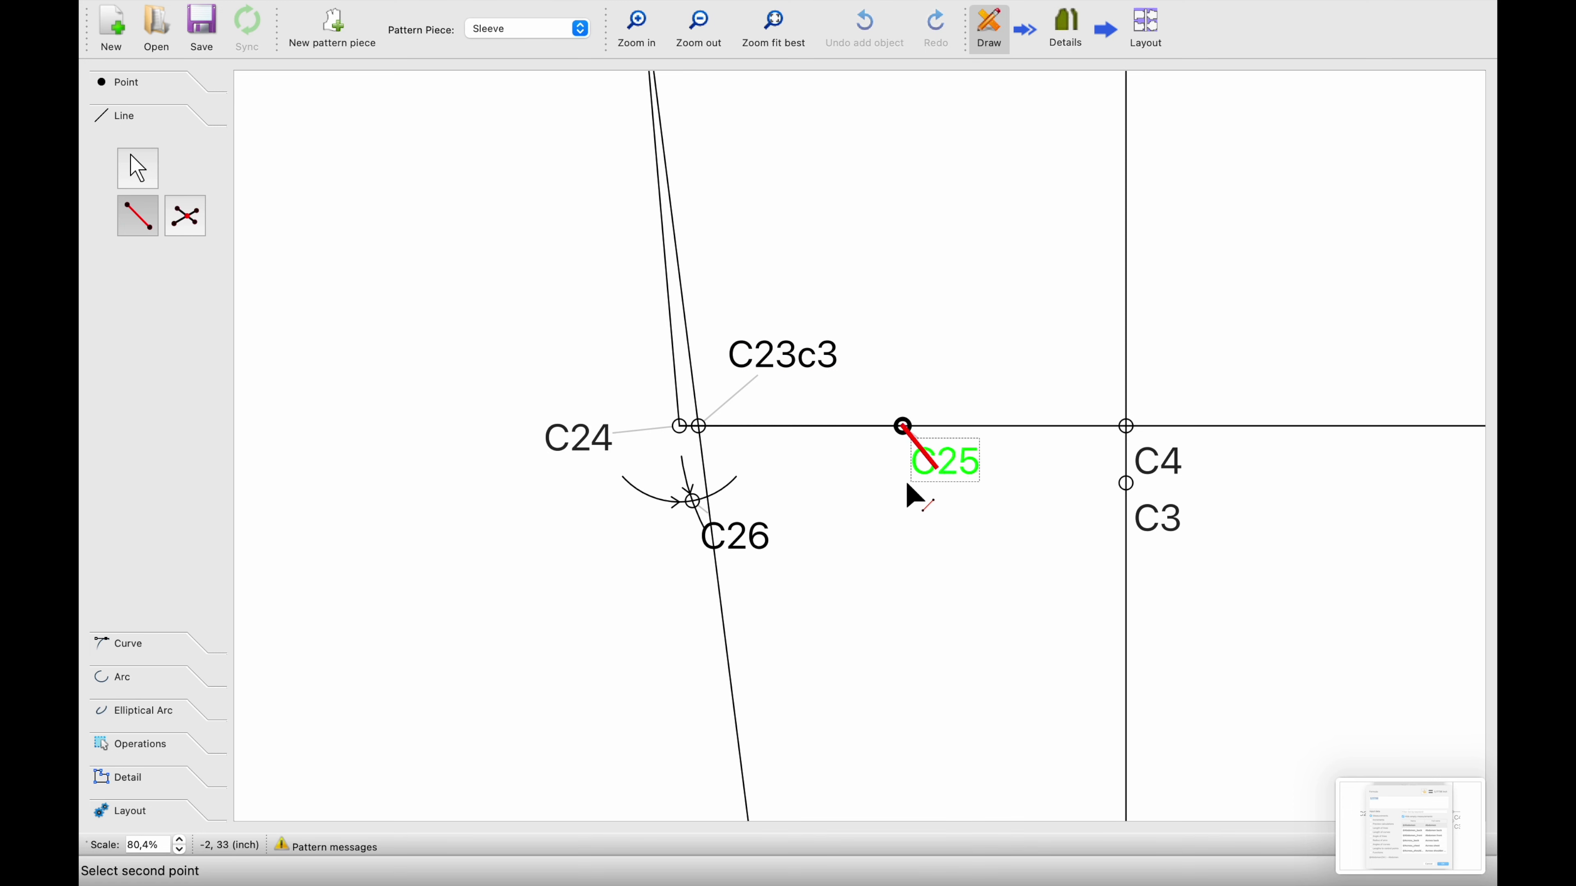
pyautogui.click(748, 536)
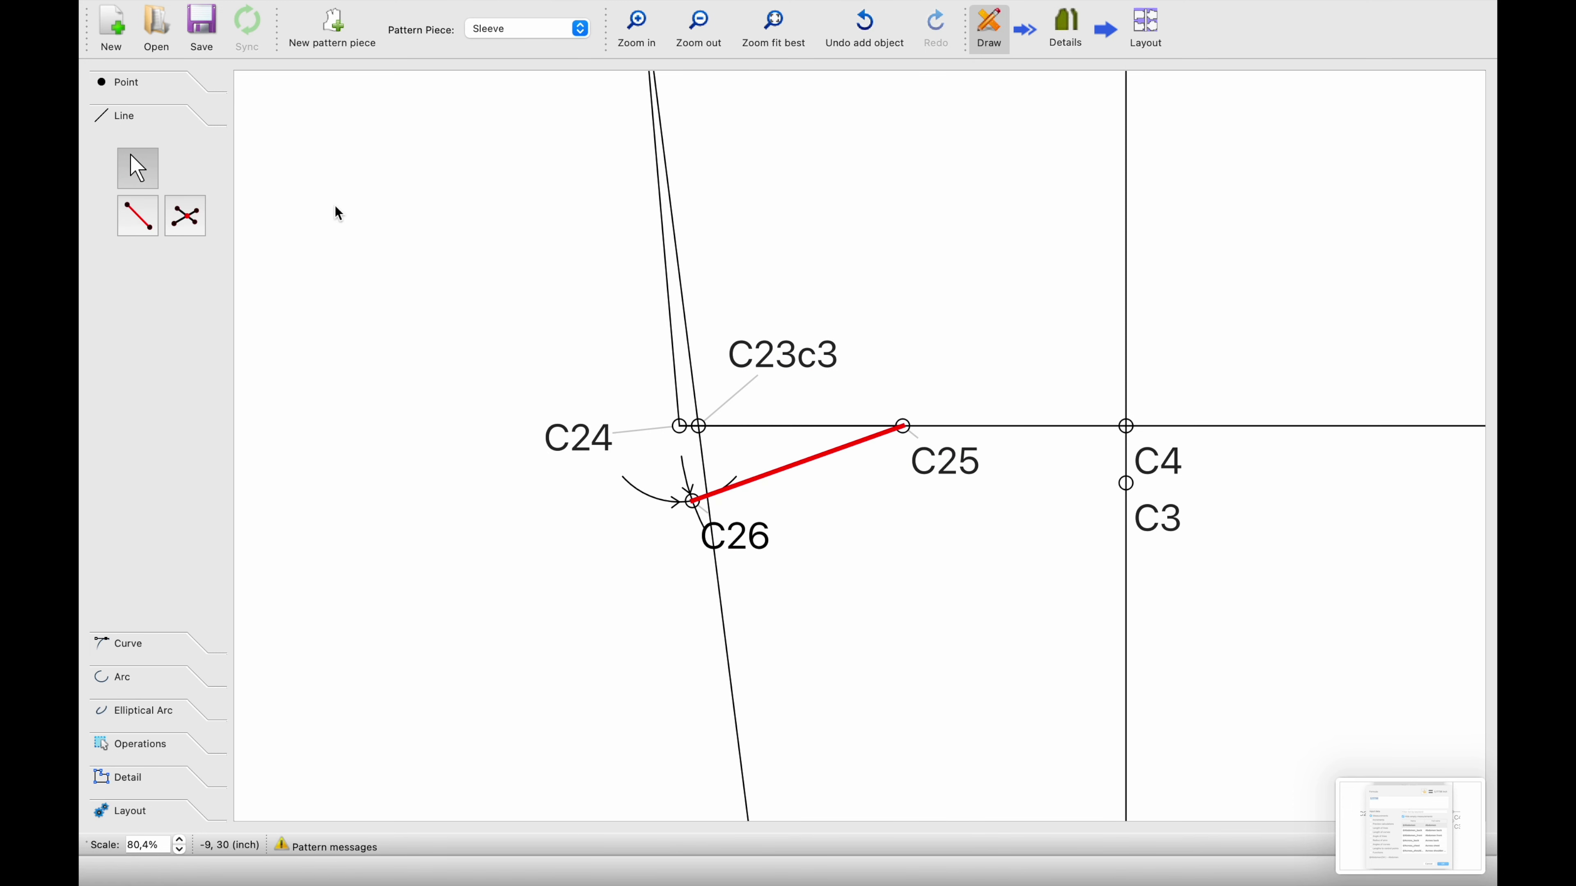
pyautogui.click(148, 225)
pyautogui.click(931, 460)
pyautogui.click(593, 442)
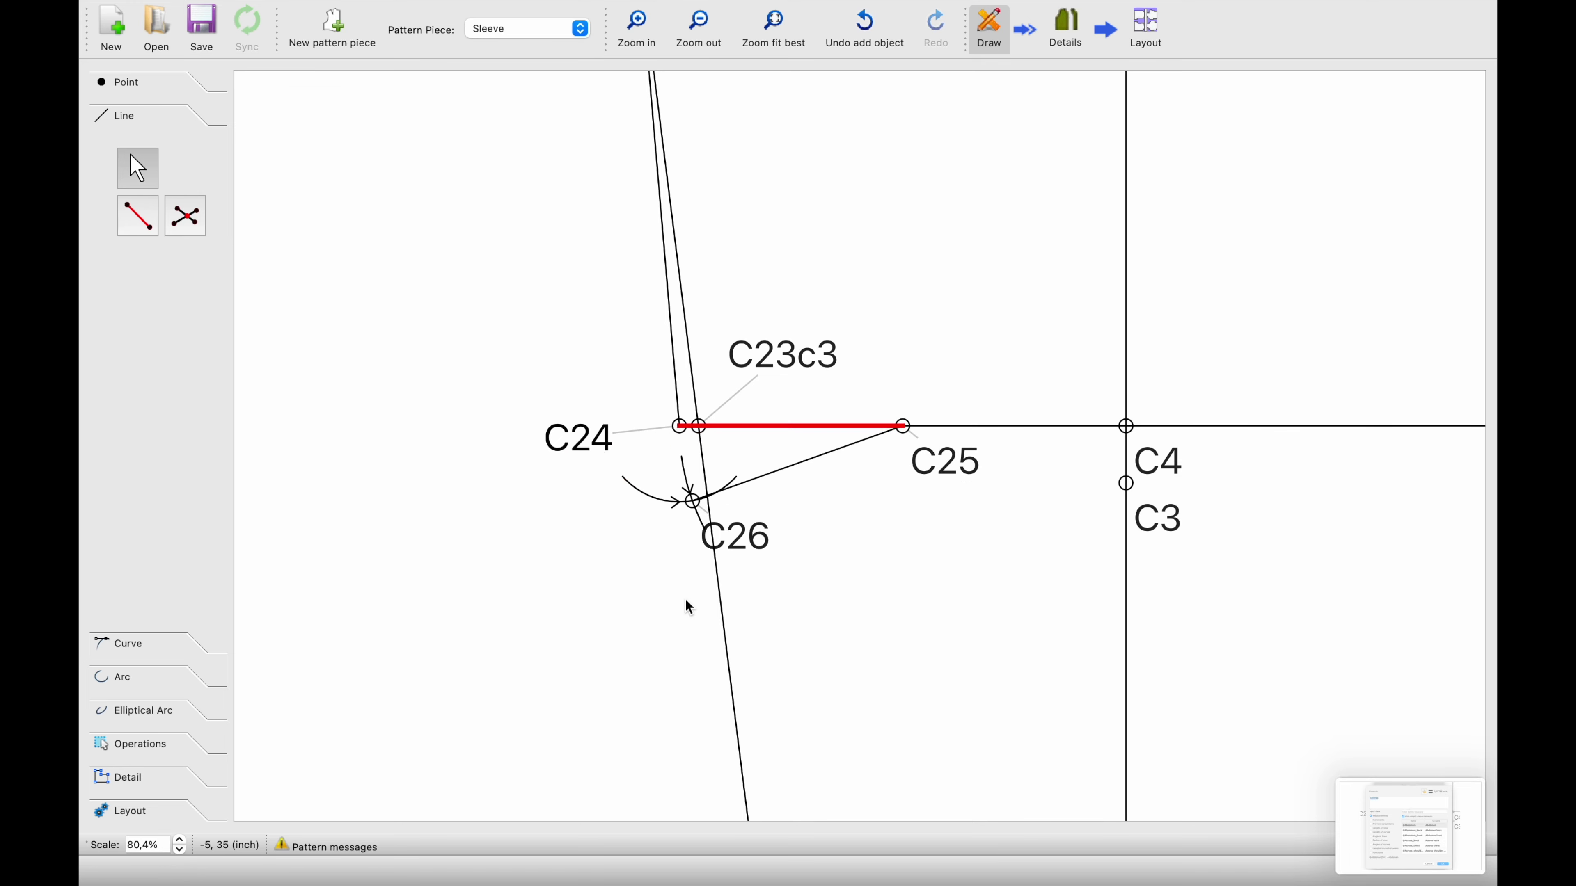
pyautogui.scroll(-5, 718, 643)
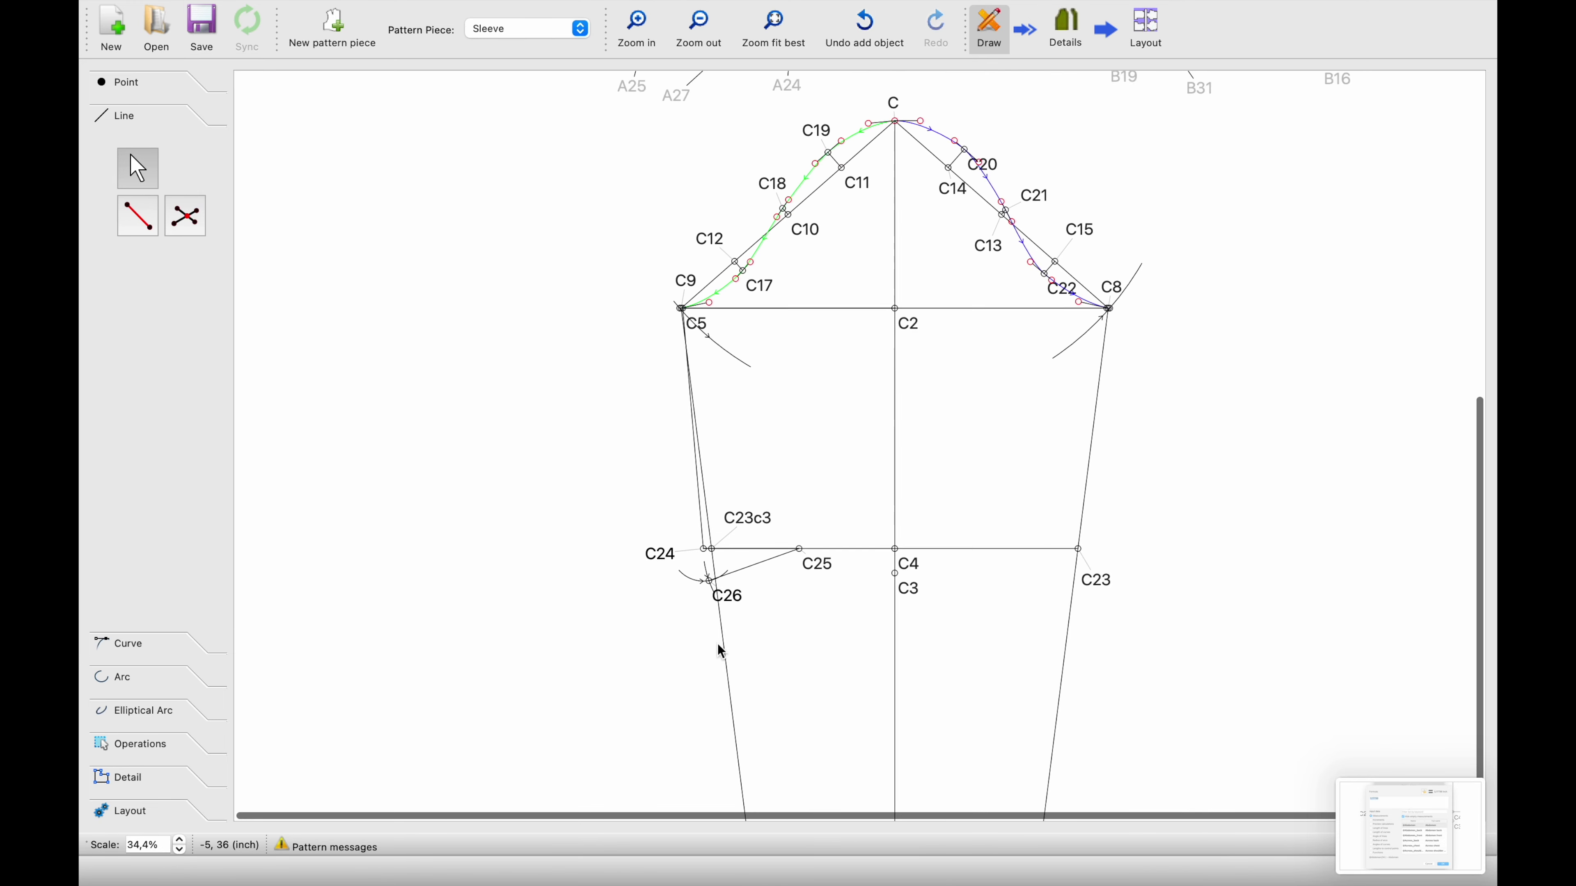
pyautogui.scroll(3, 739, 644)
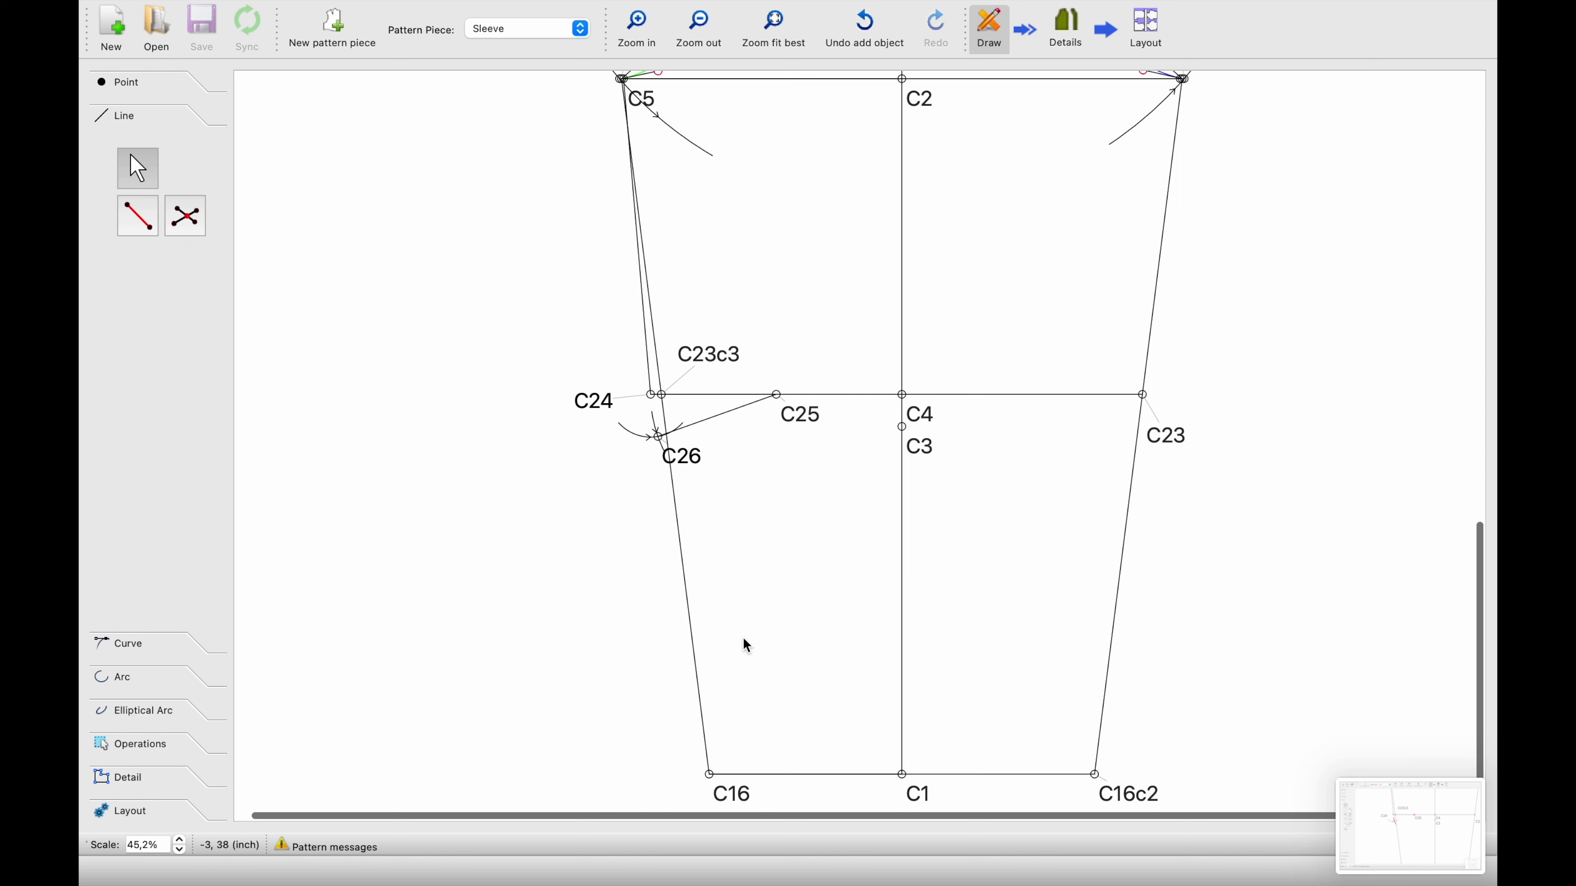
# Place point C27 on the C16–C1 hem line, 3/4 inch from C16
pyautogui.click(122, 85)
pyautogui.click(197, 190)
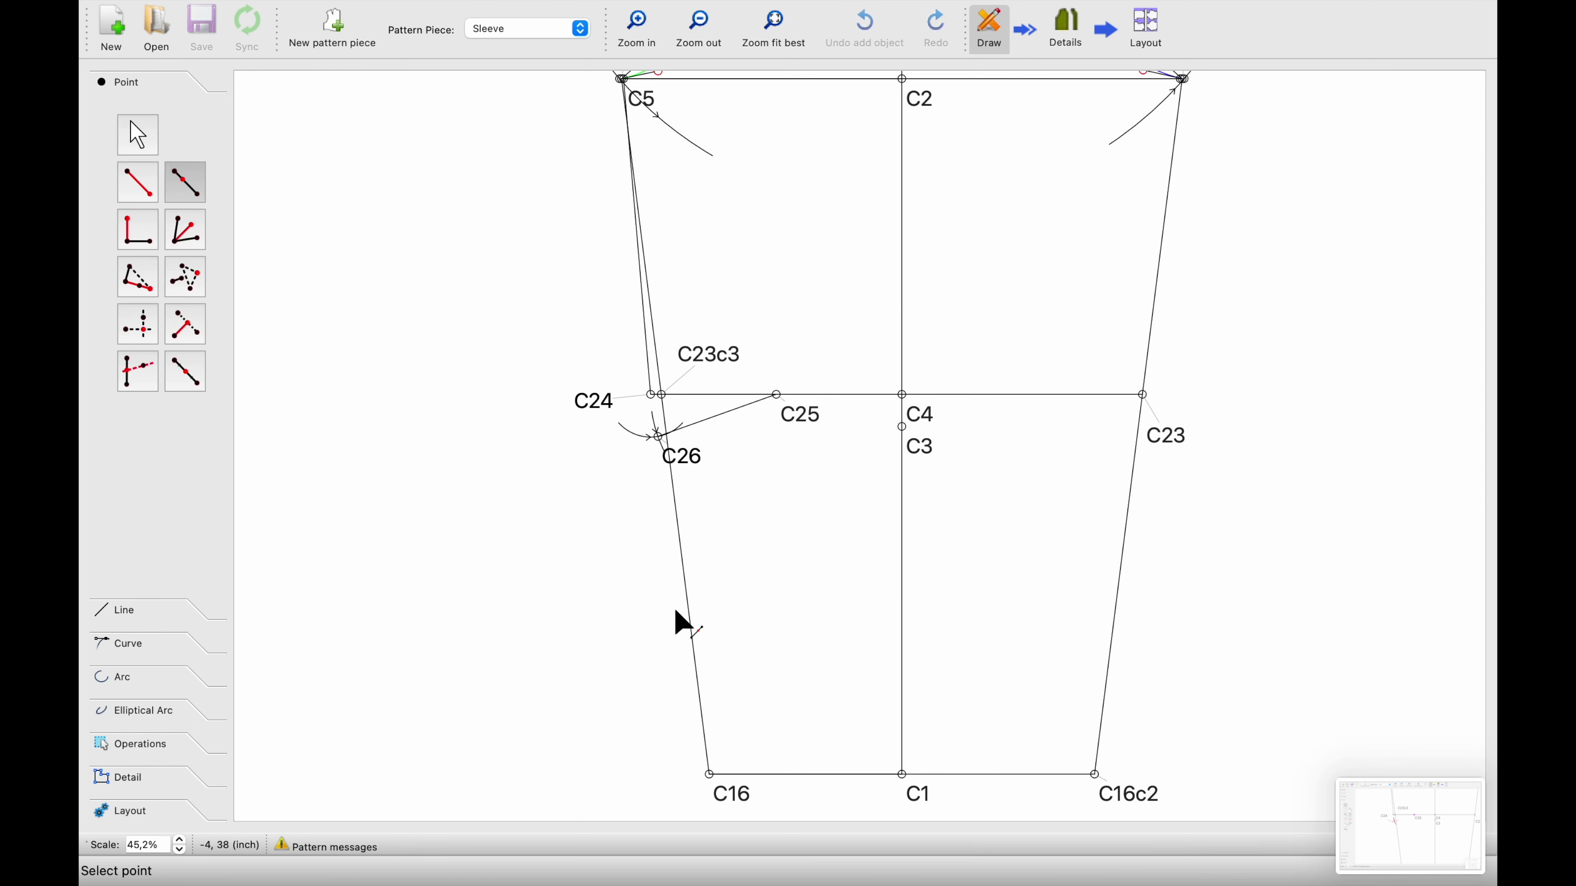
pyautogui.click(731, 794)
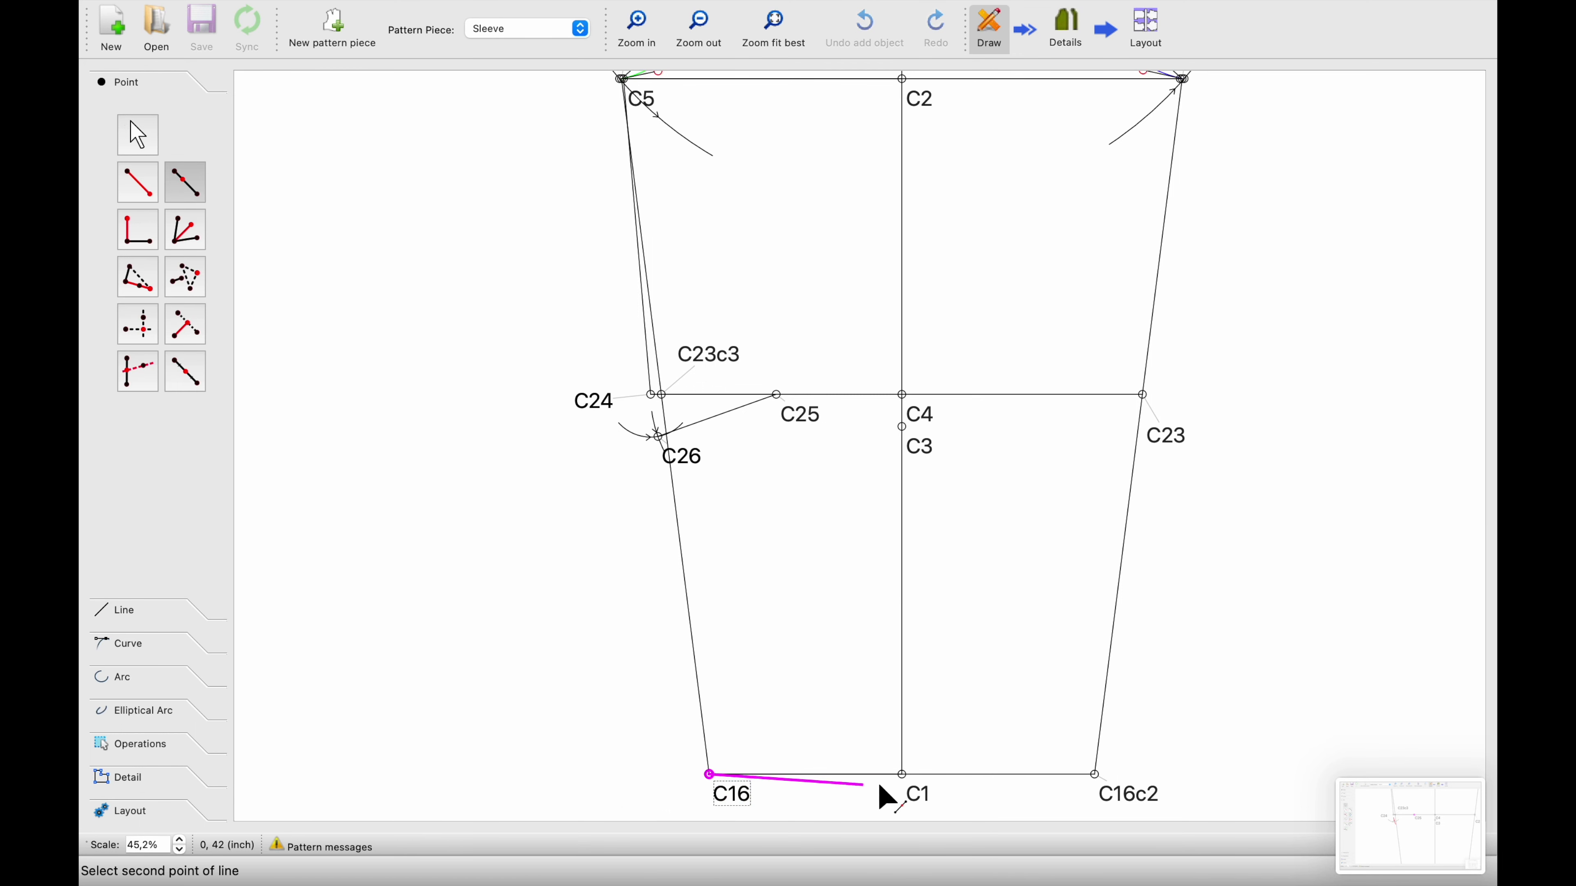
pyautogui.click(907, 784)
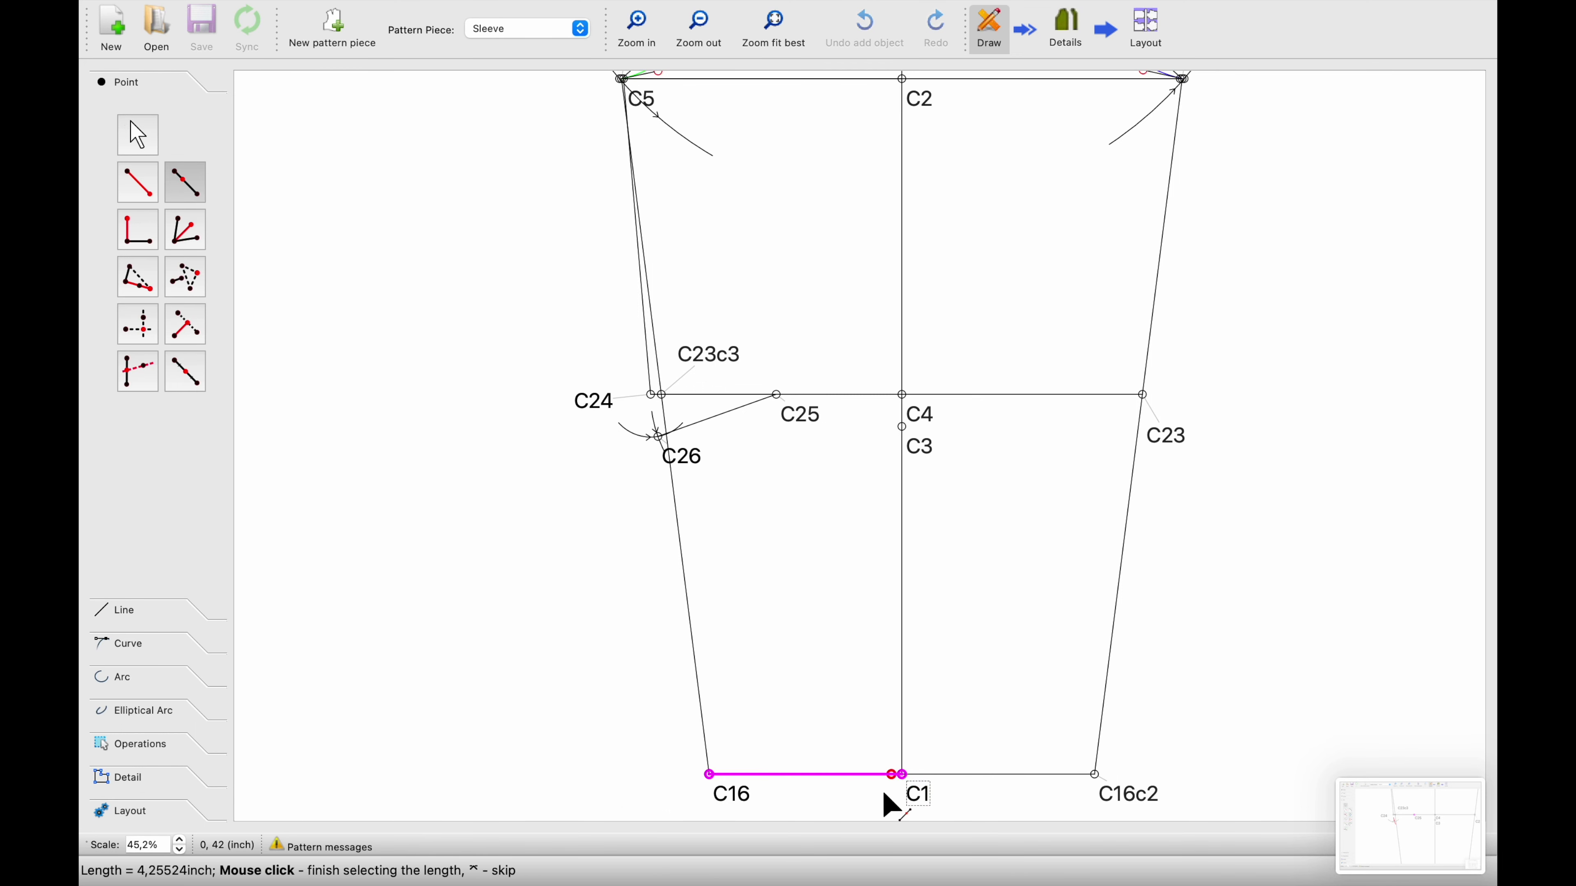
pyautogui.click(793, 778)
pyautogui.moveTo(649, 367); pyautogui.dragTo(467, 367)
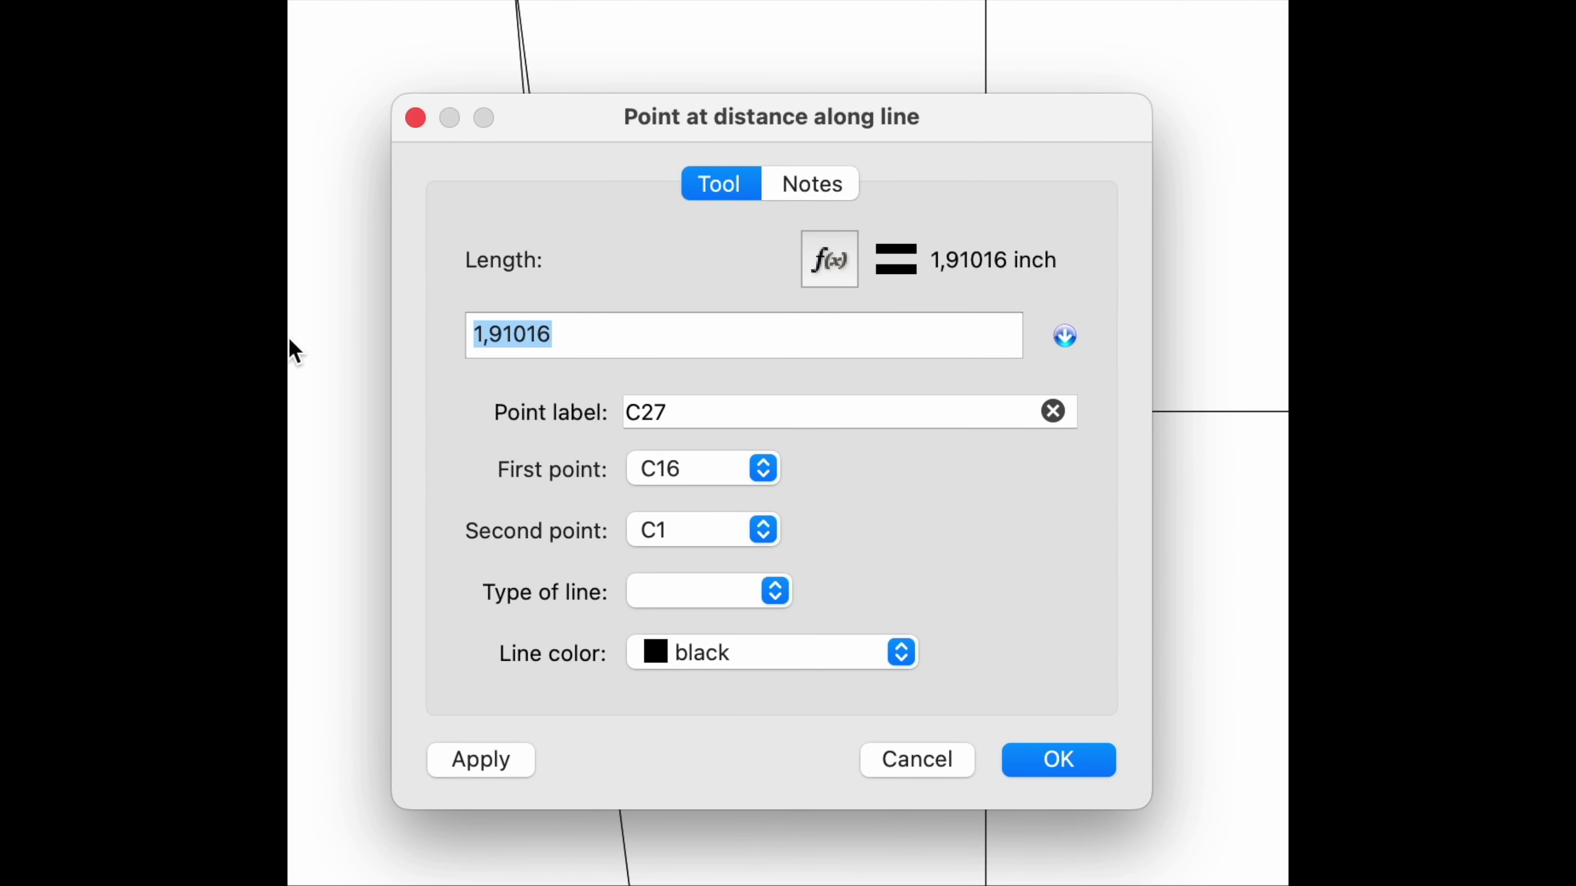
pyautogui.write('3/')
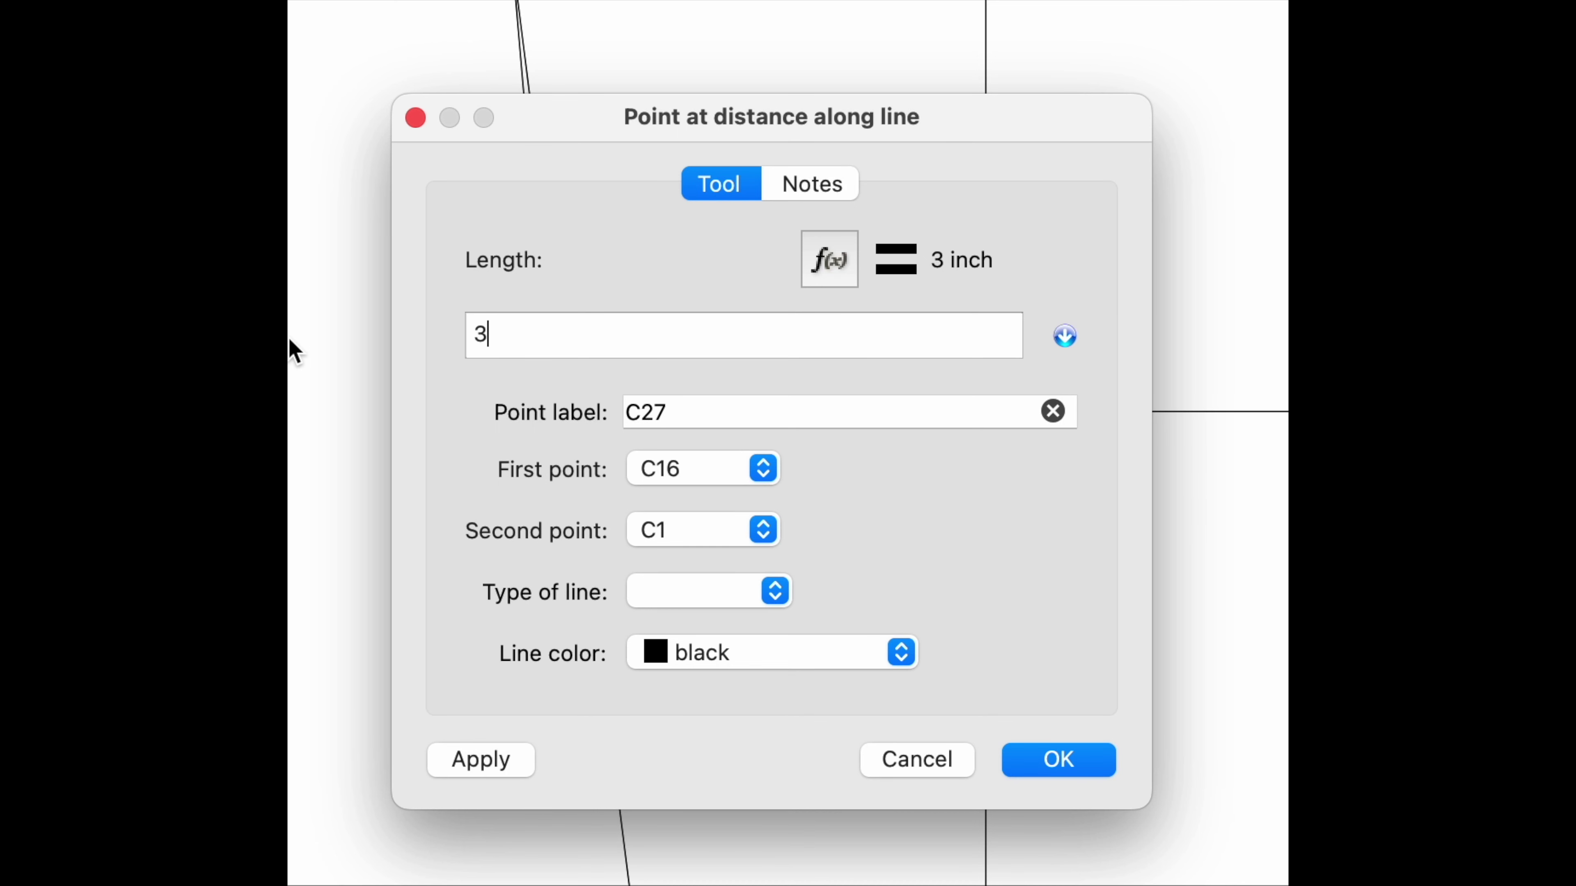
pyautogui.write('4')
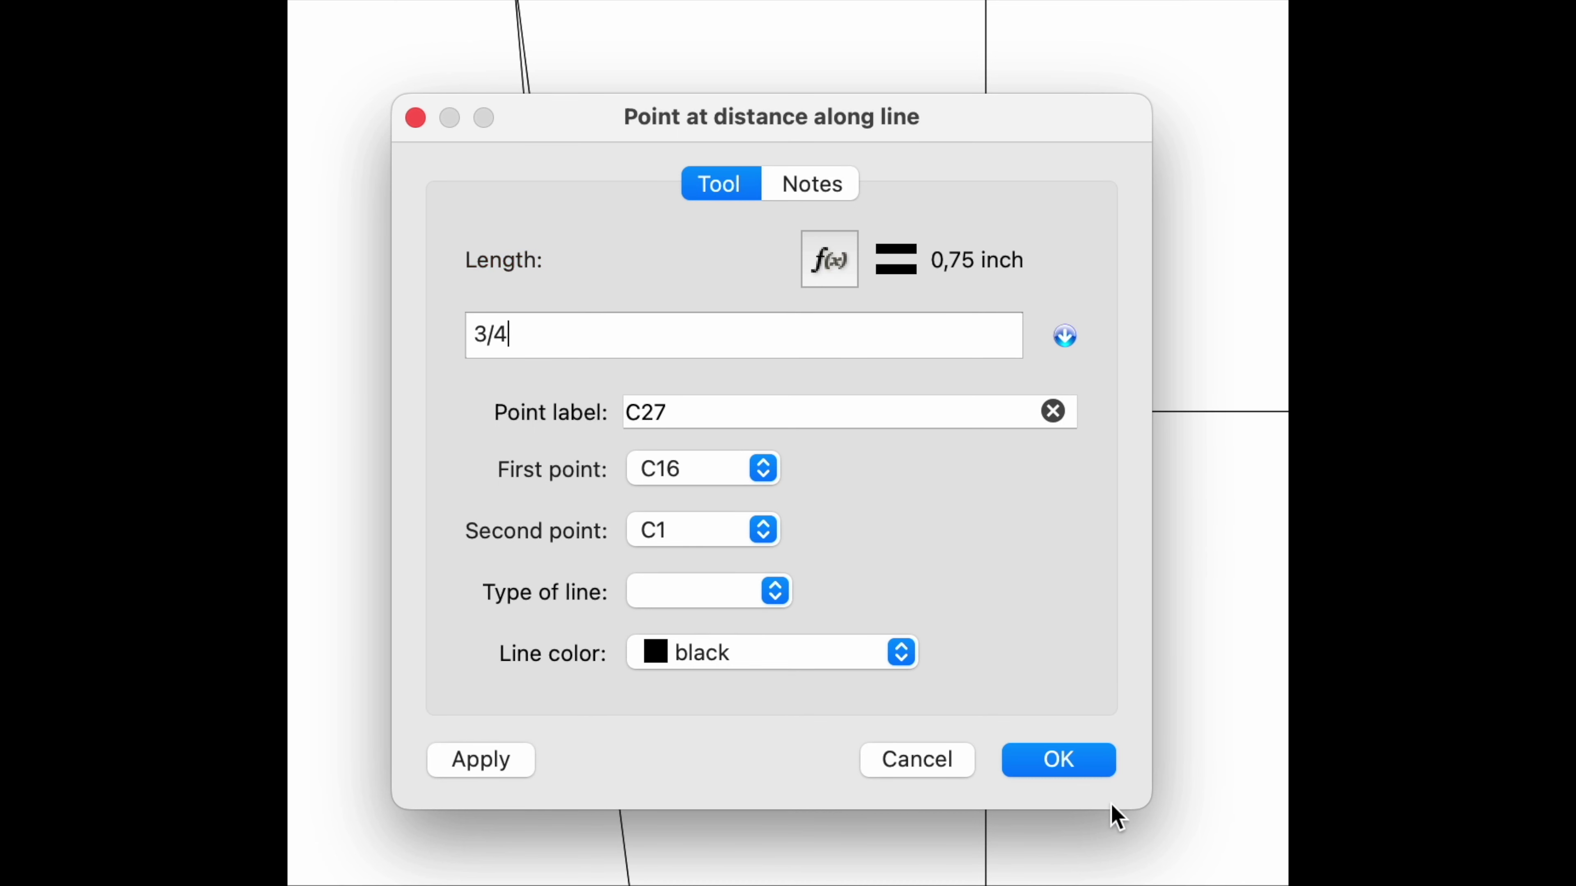
pyautogui.click(1098, 770)
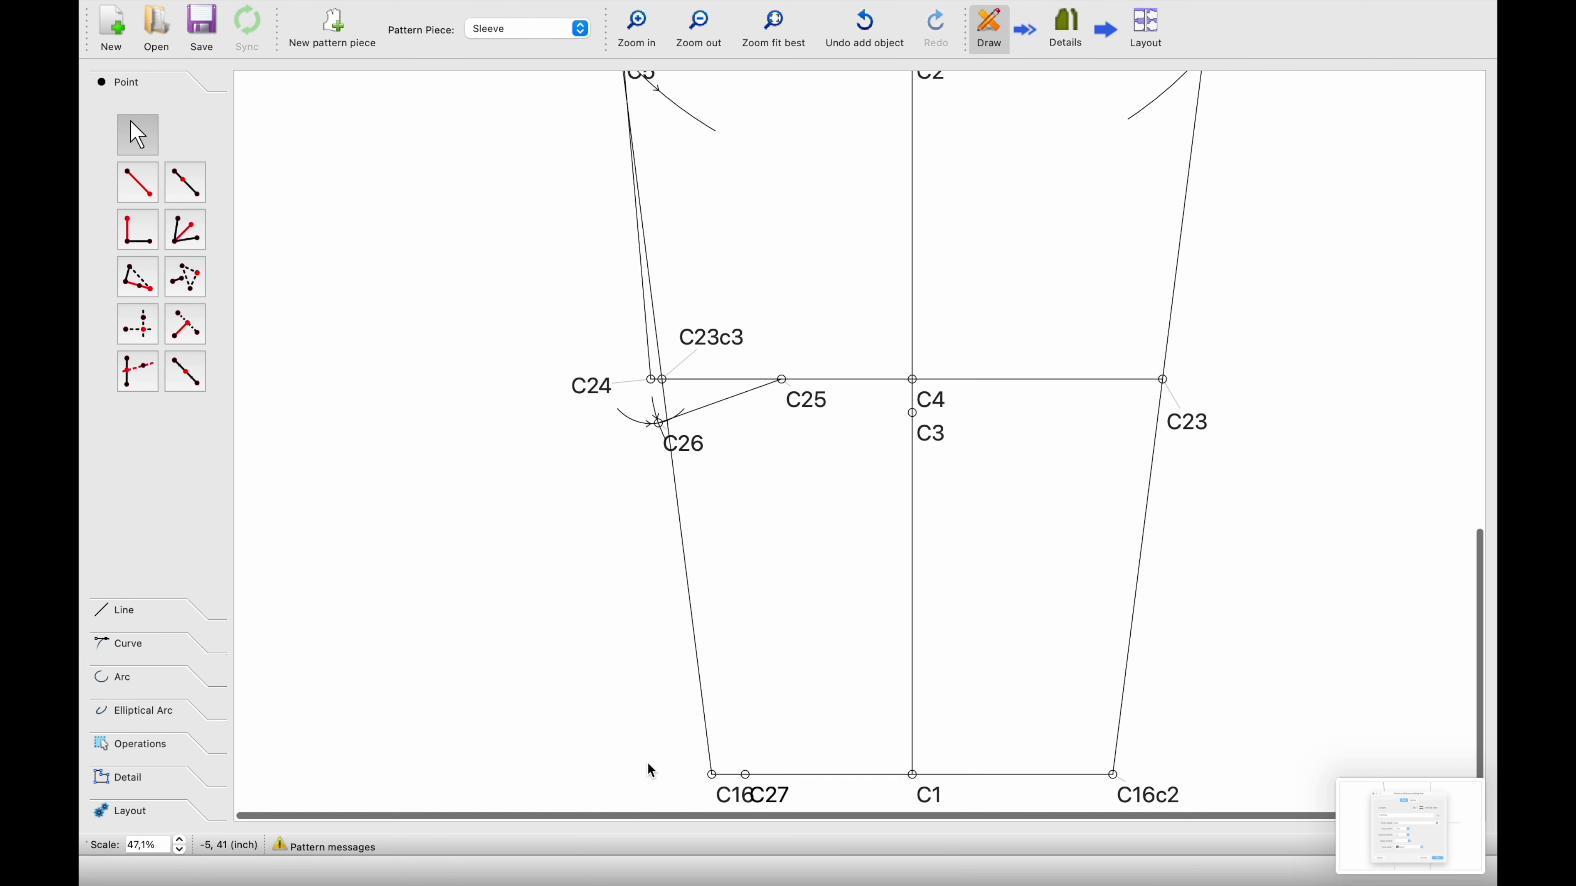
# Move the C16 label clear of the hem line and clear the selection
pyautogui.scroll(2, 649, 768)
pyautogui.moveTo(748, 791); pyautogui.dragTo(642, 734)
pyautogui.click(624, 635)
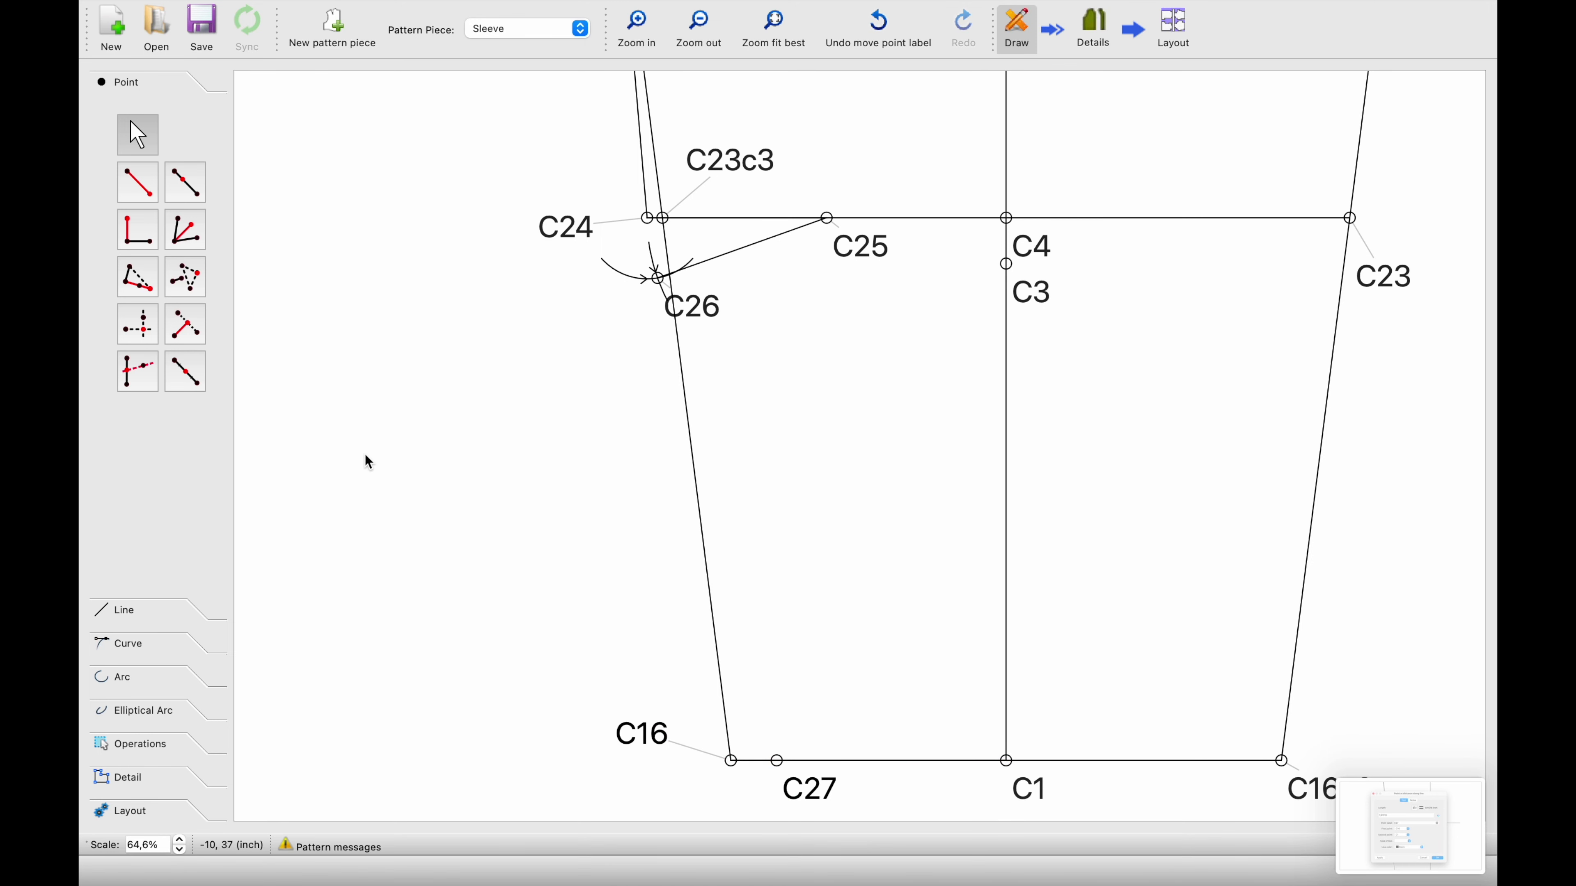
pyautogui.scroll(-2, 378, 433)
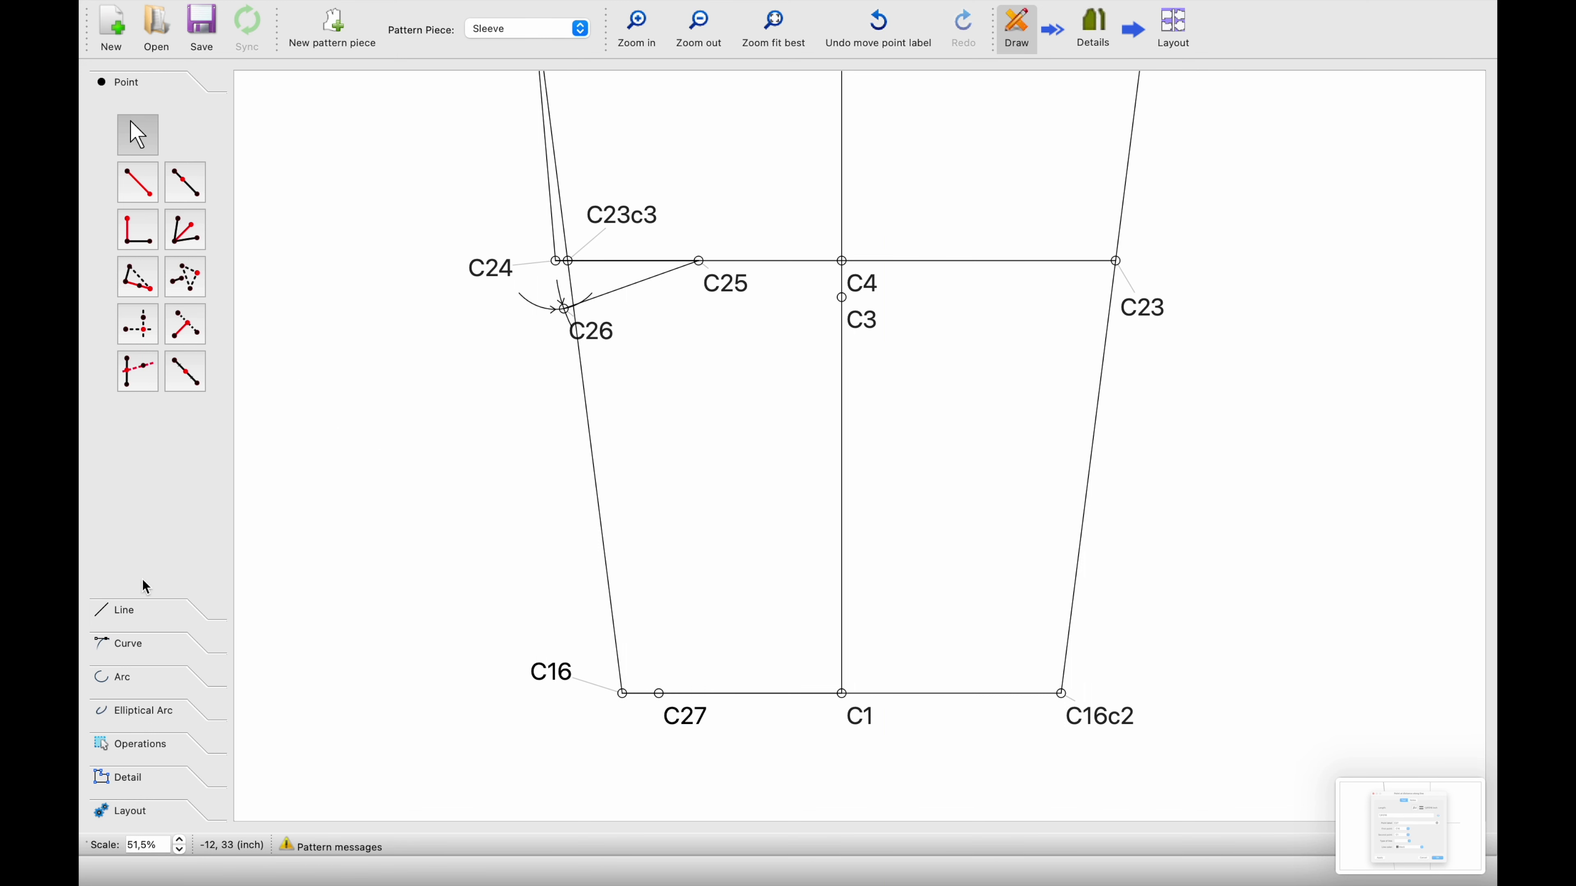
# Draw a straight line from C23 down to hem point C16c2
pyautogui.click(142, 610)
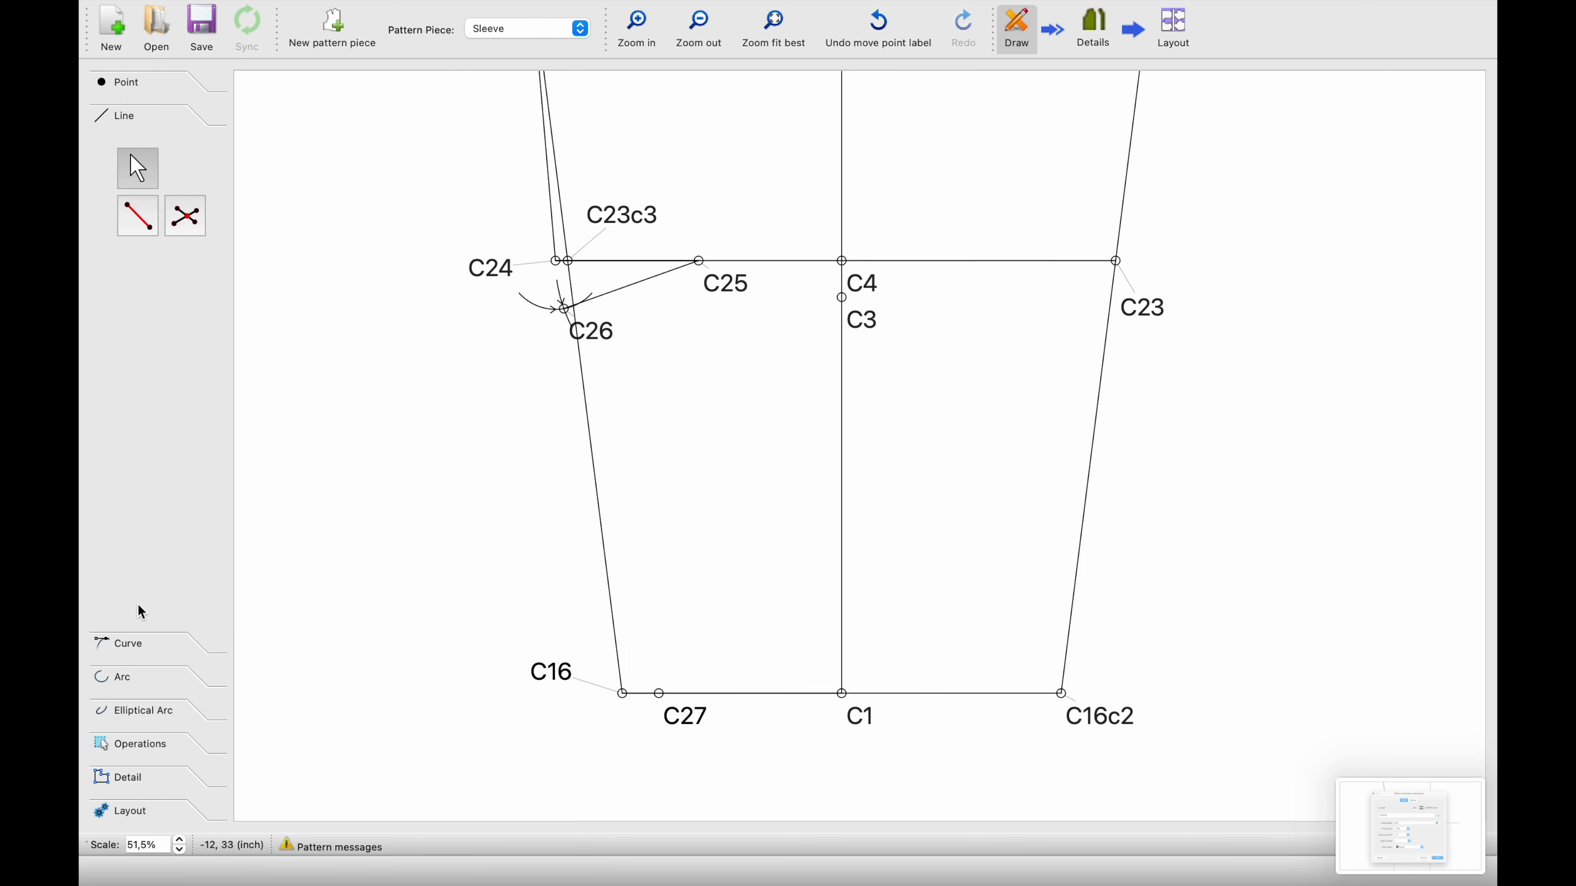
pyautogui.click(142, 218)
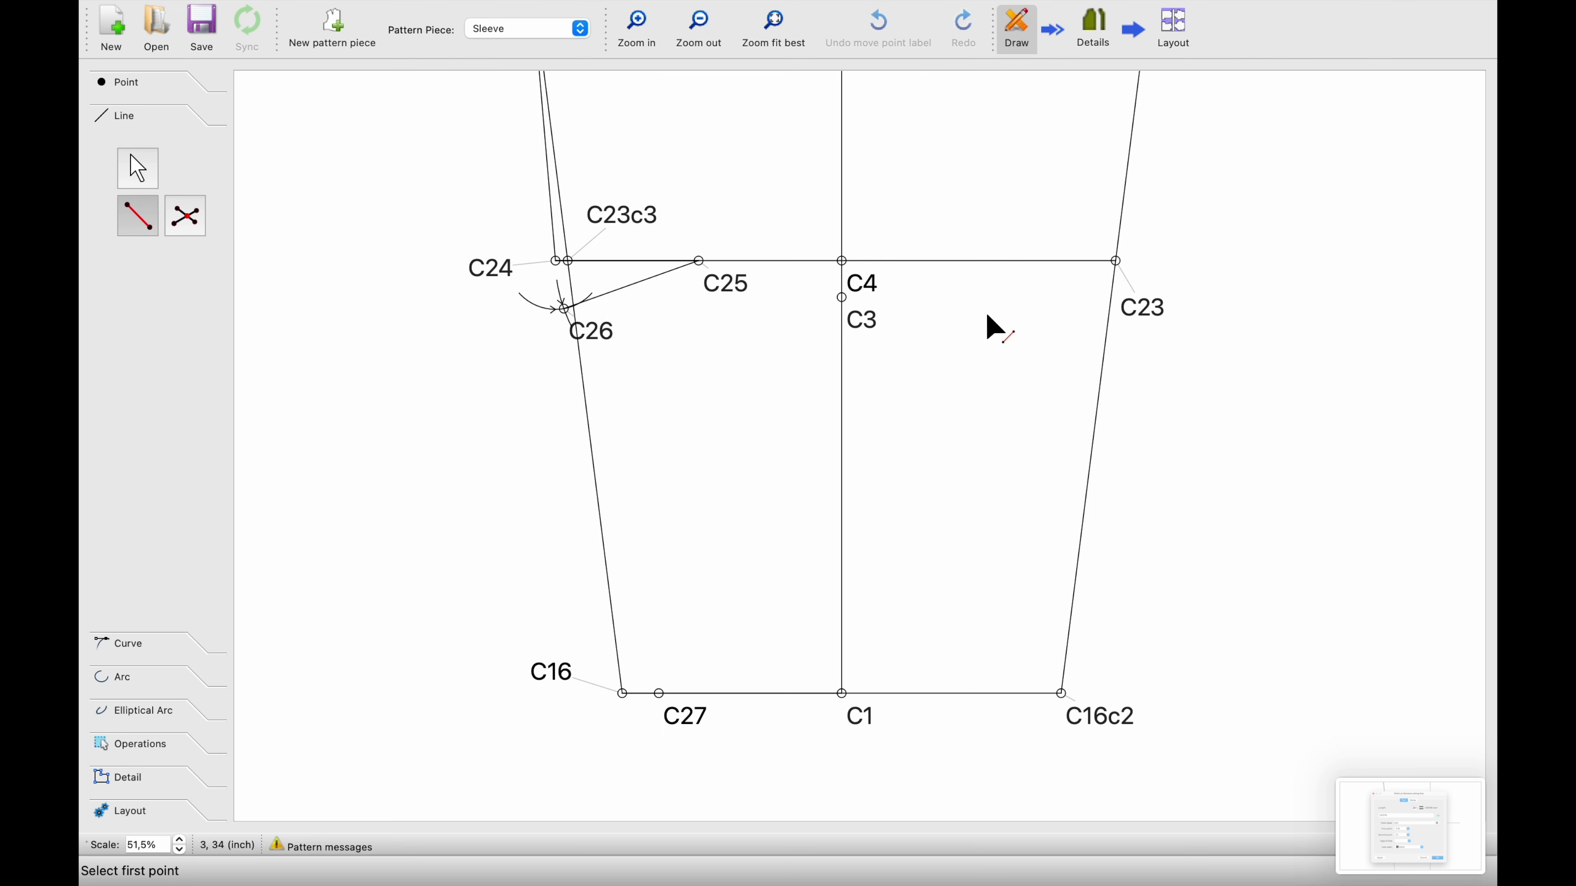
pyautogui.click(1100, 721)
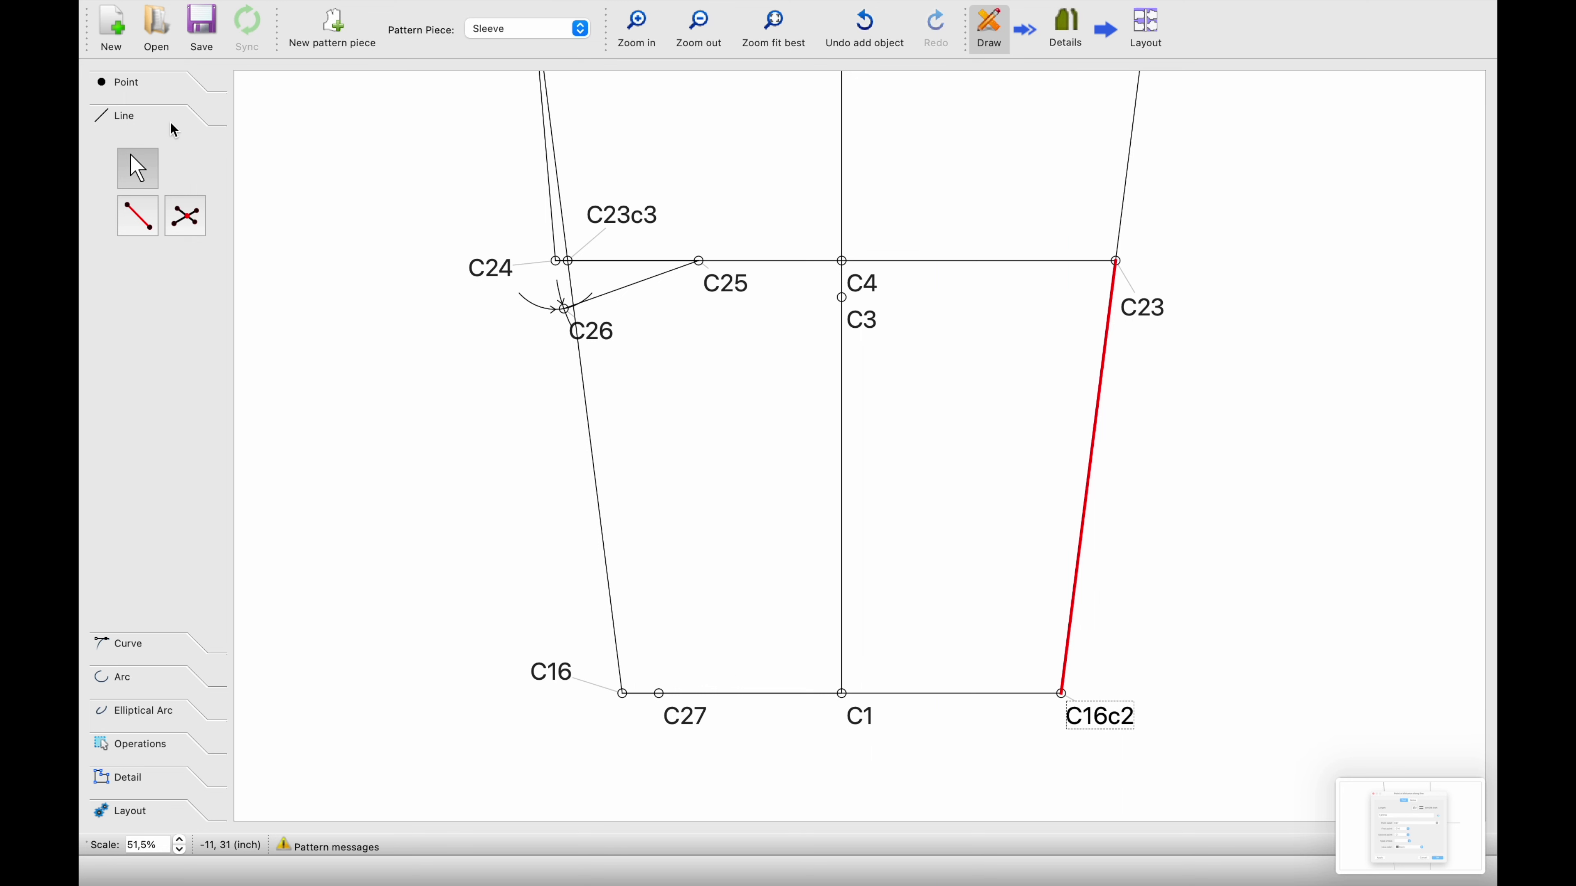
pyautogui.click(145, 89)
pyautogui.click(179, 199)
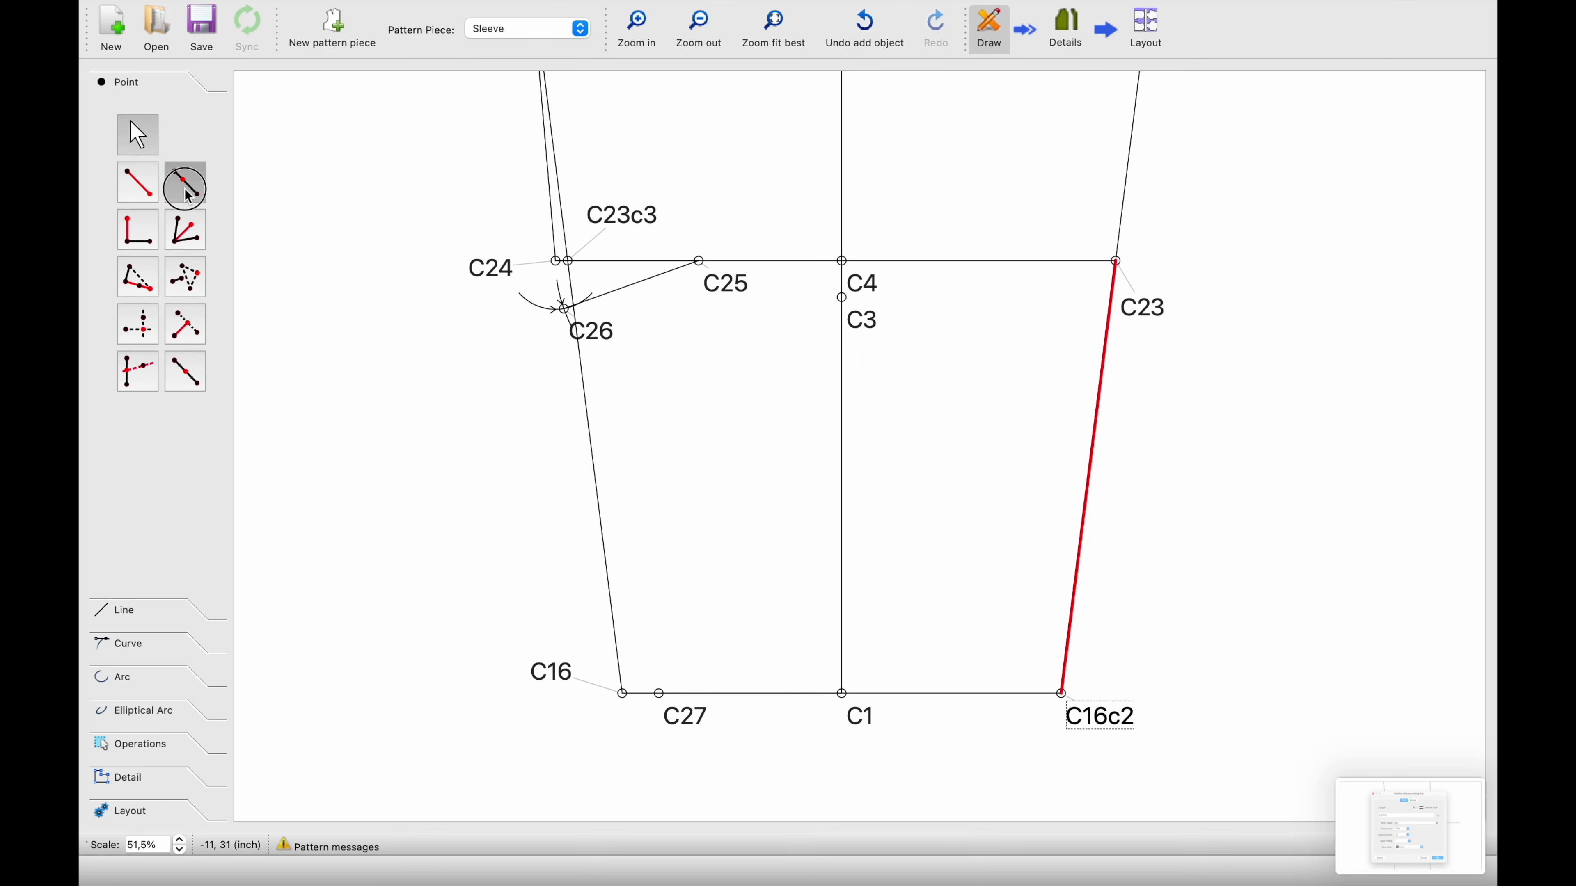
# Place point C28 on the C26–C27 line at the Line_C23_C16c2 length
pyautogui.click(580, 345)
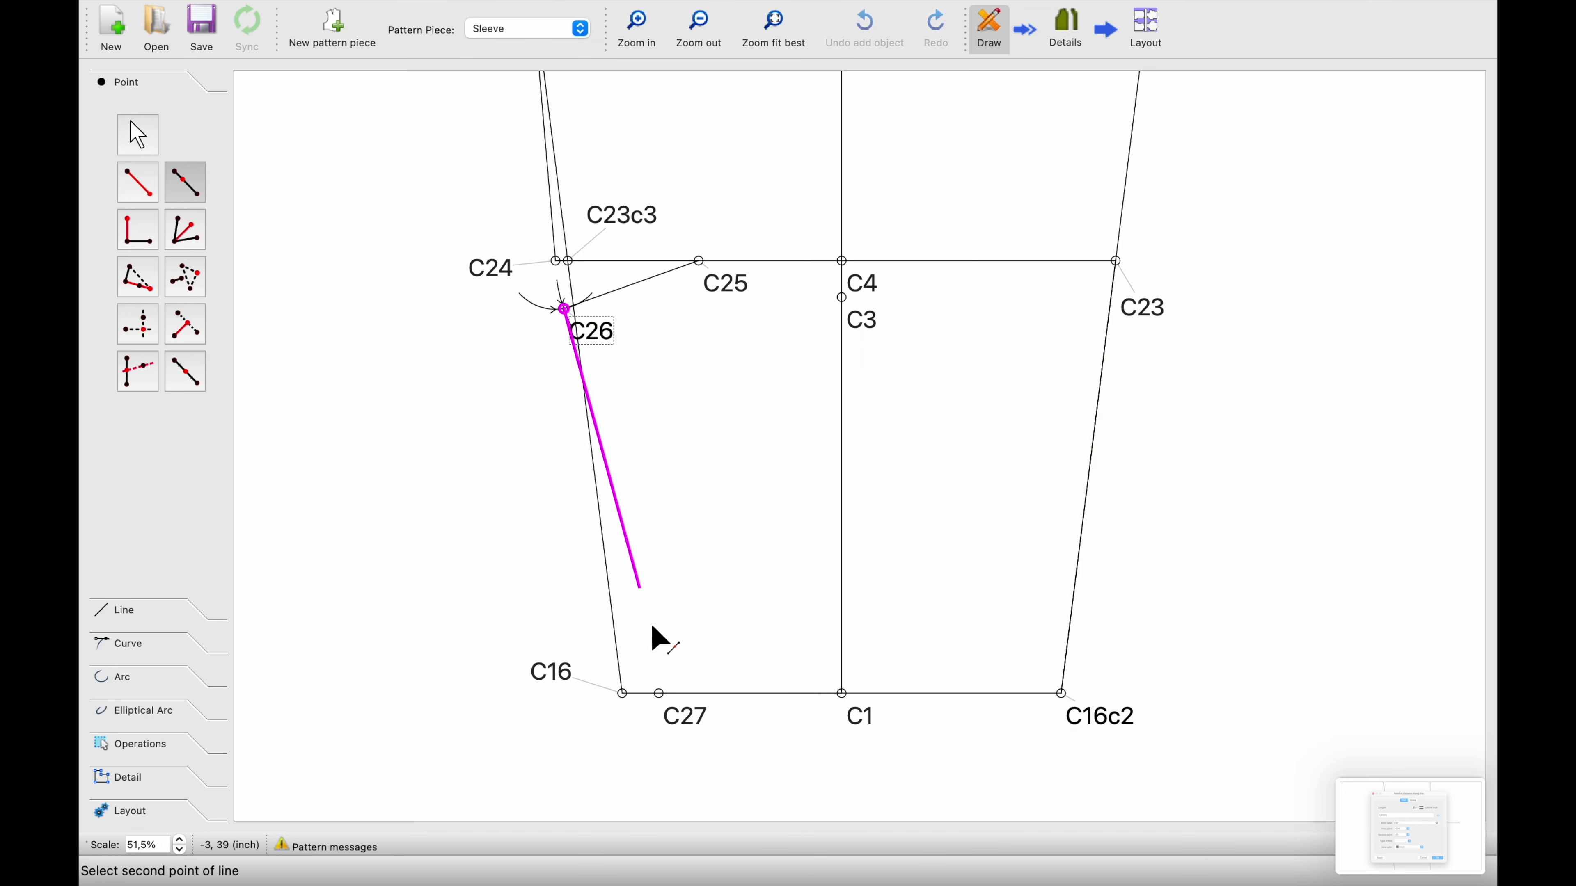
pyautogui.click(688, 724)
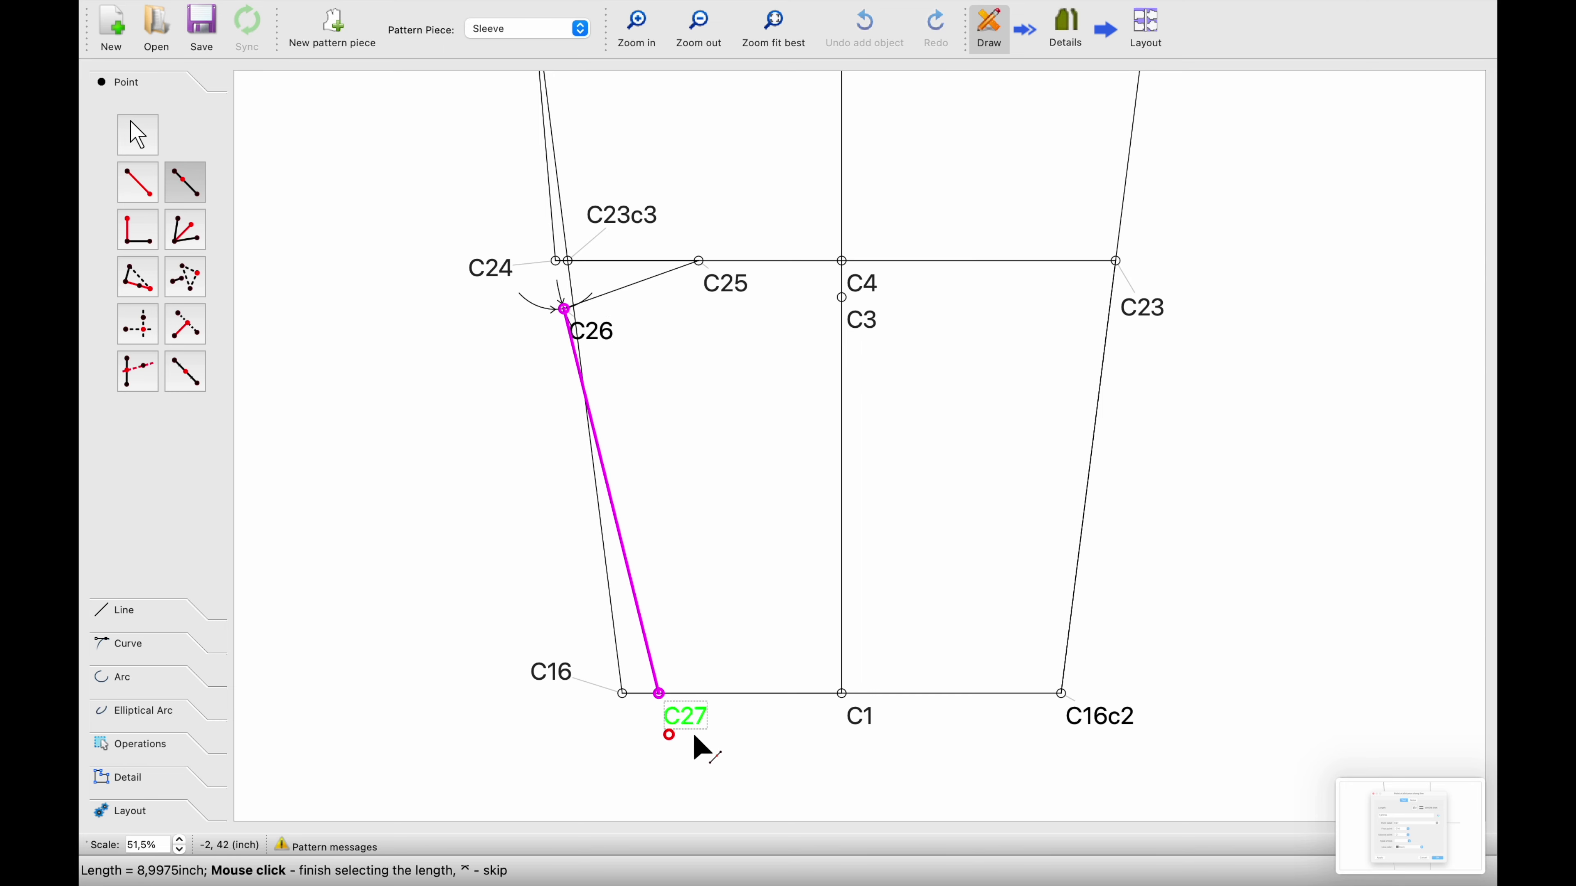
pyautogui.click(714, 764)
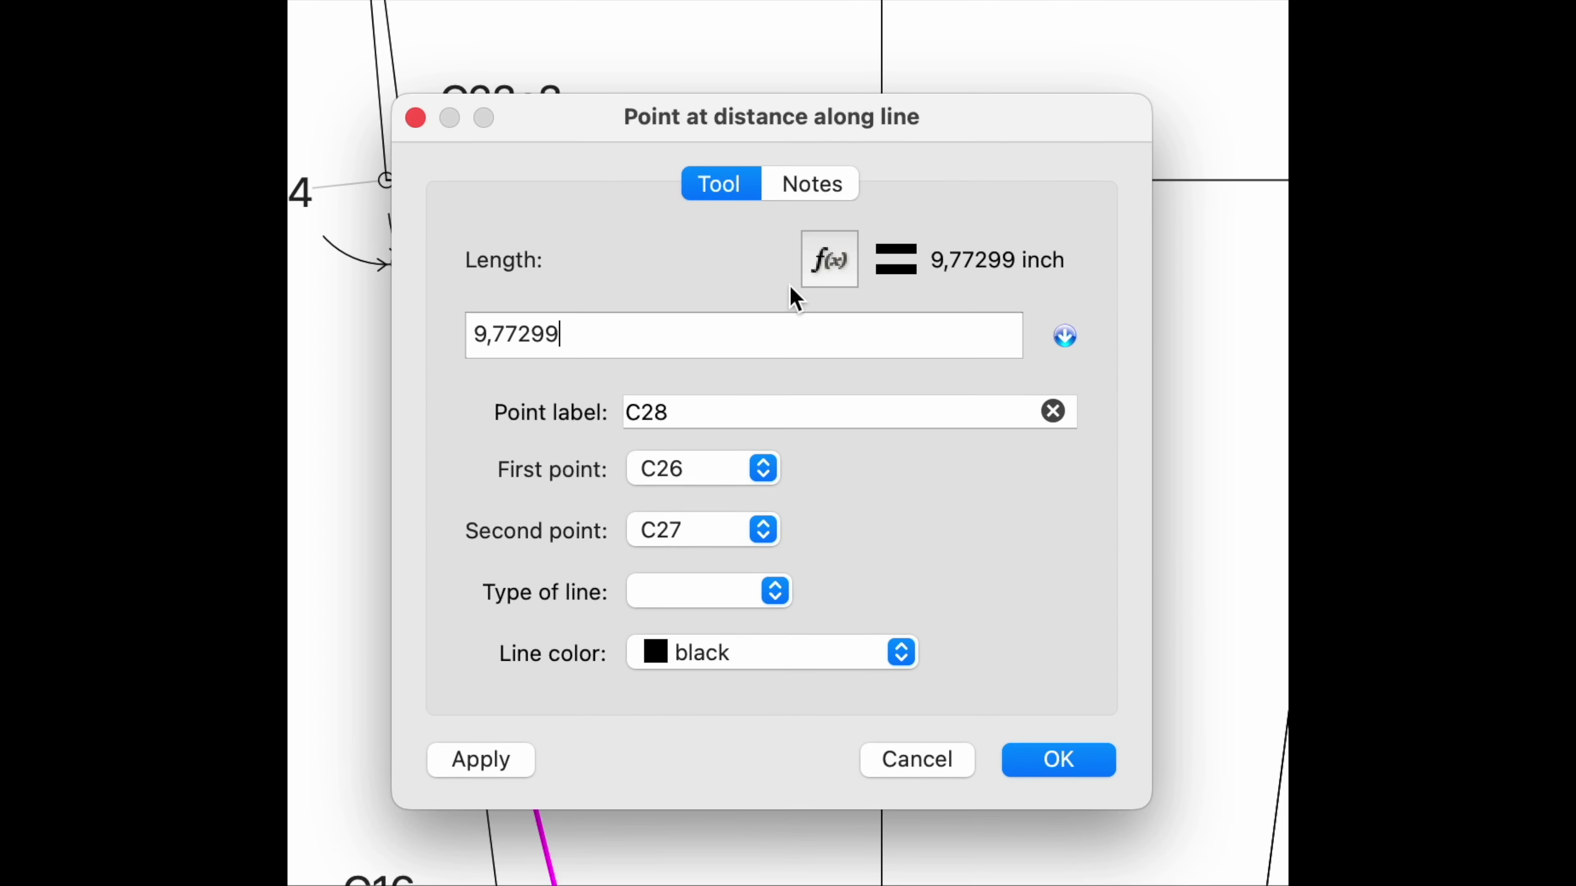
pyautogui.click(807, 276)
pyautogui.click(388, 570)
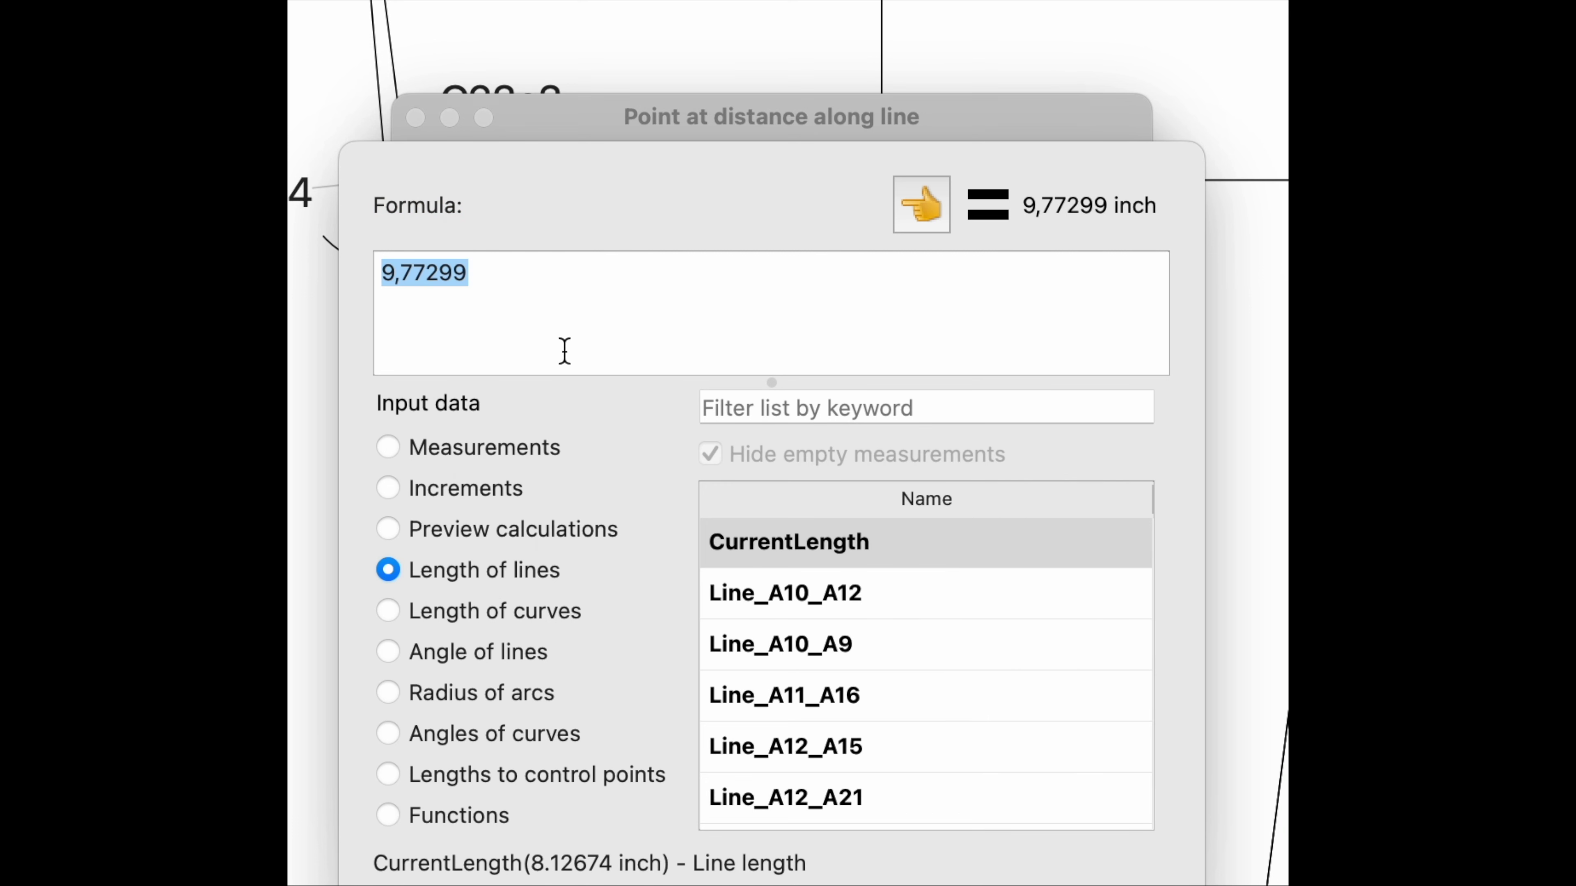
pyautogui.click(789, 407)
pyautogui.write('C23')
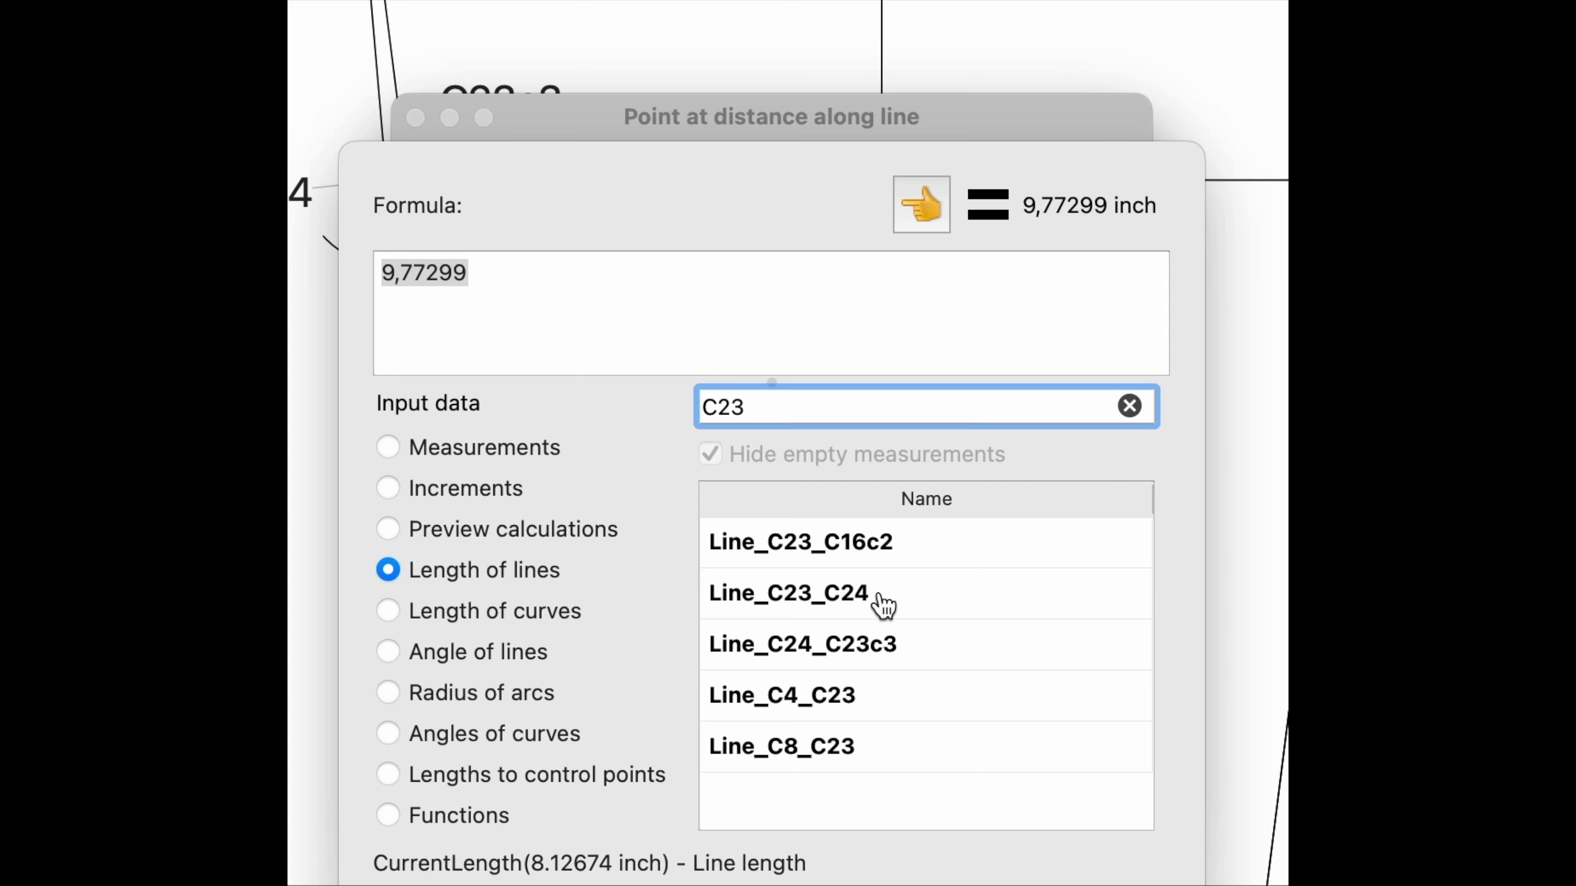
pyautogui.click(875, 545)
pyautogui.click(922, 205)
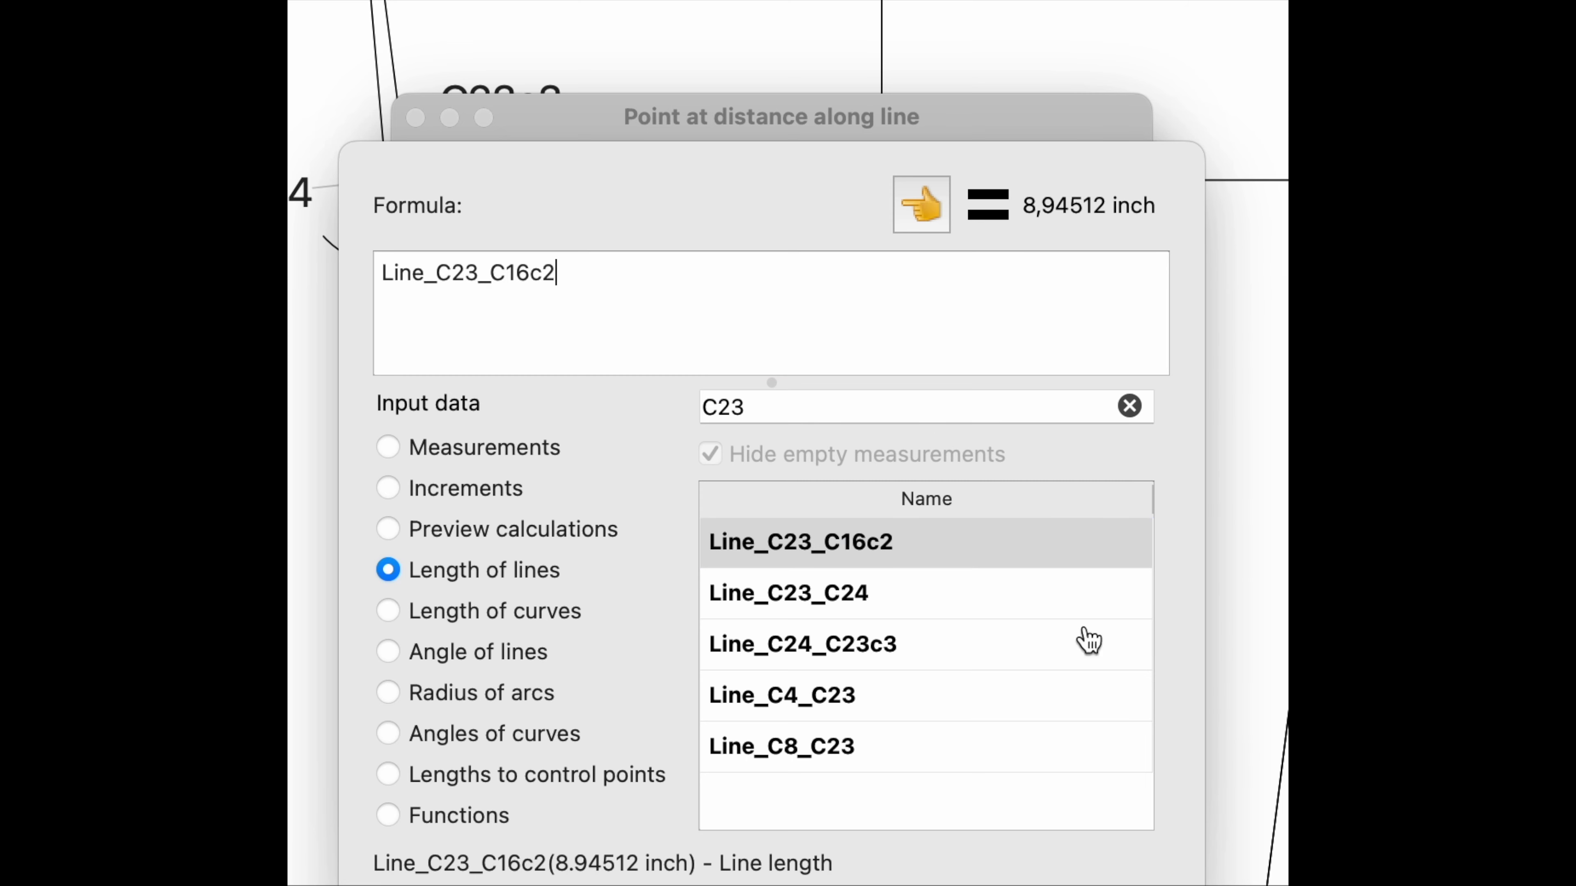
pyautogui.press('Return')
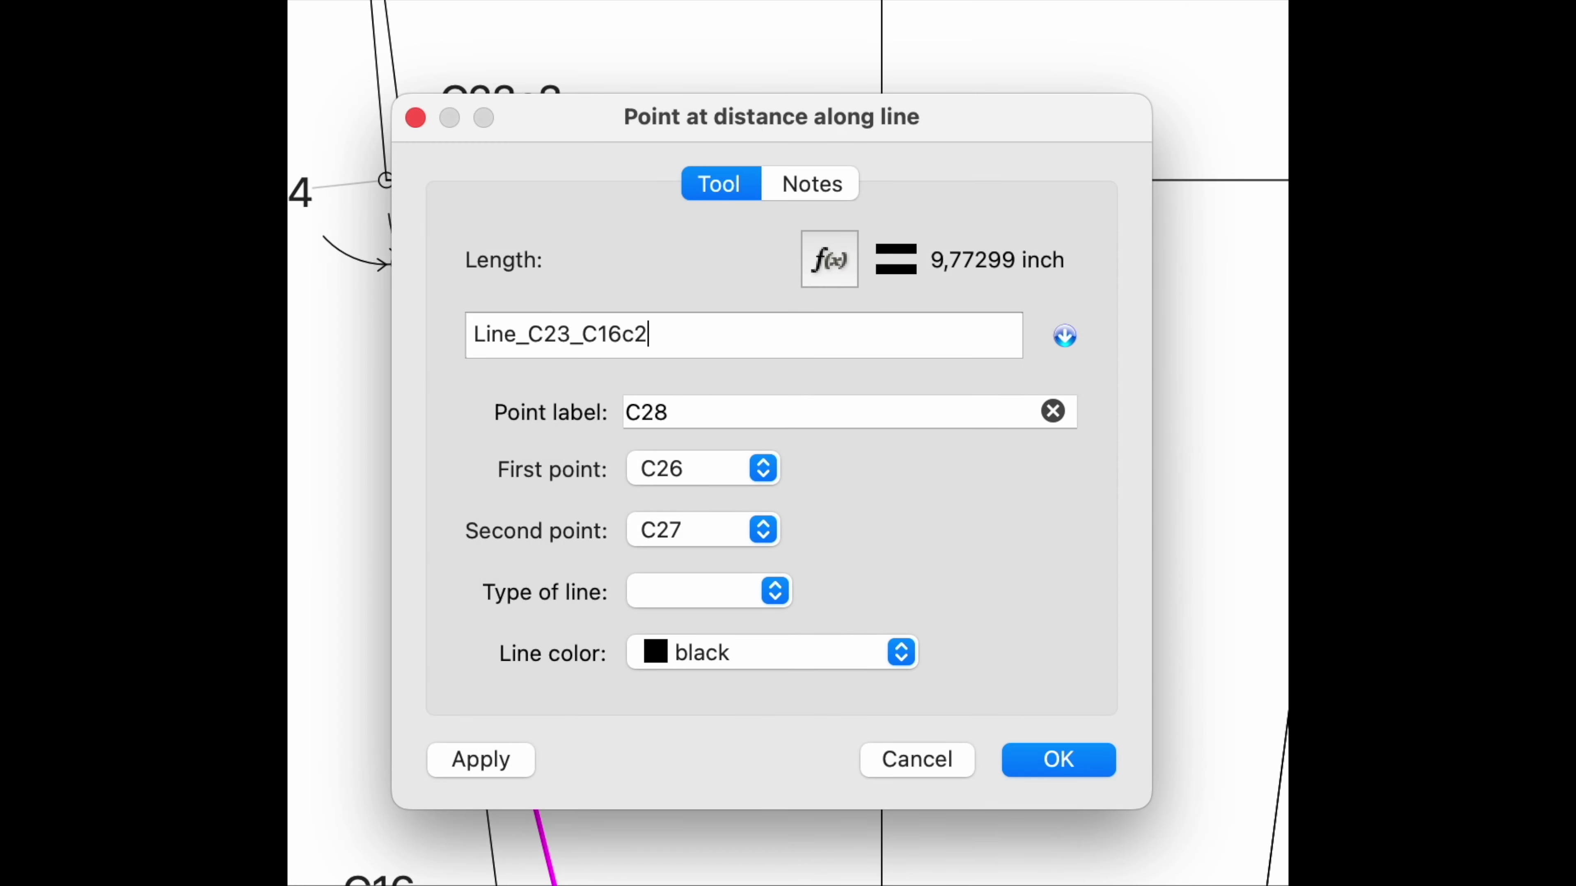
pyautogui.click(1058, 762)
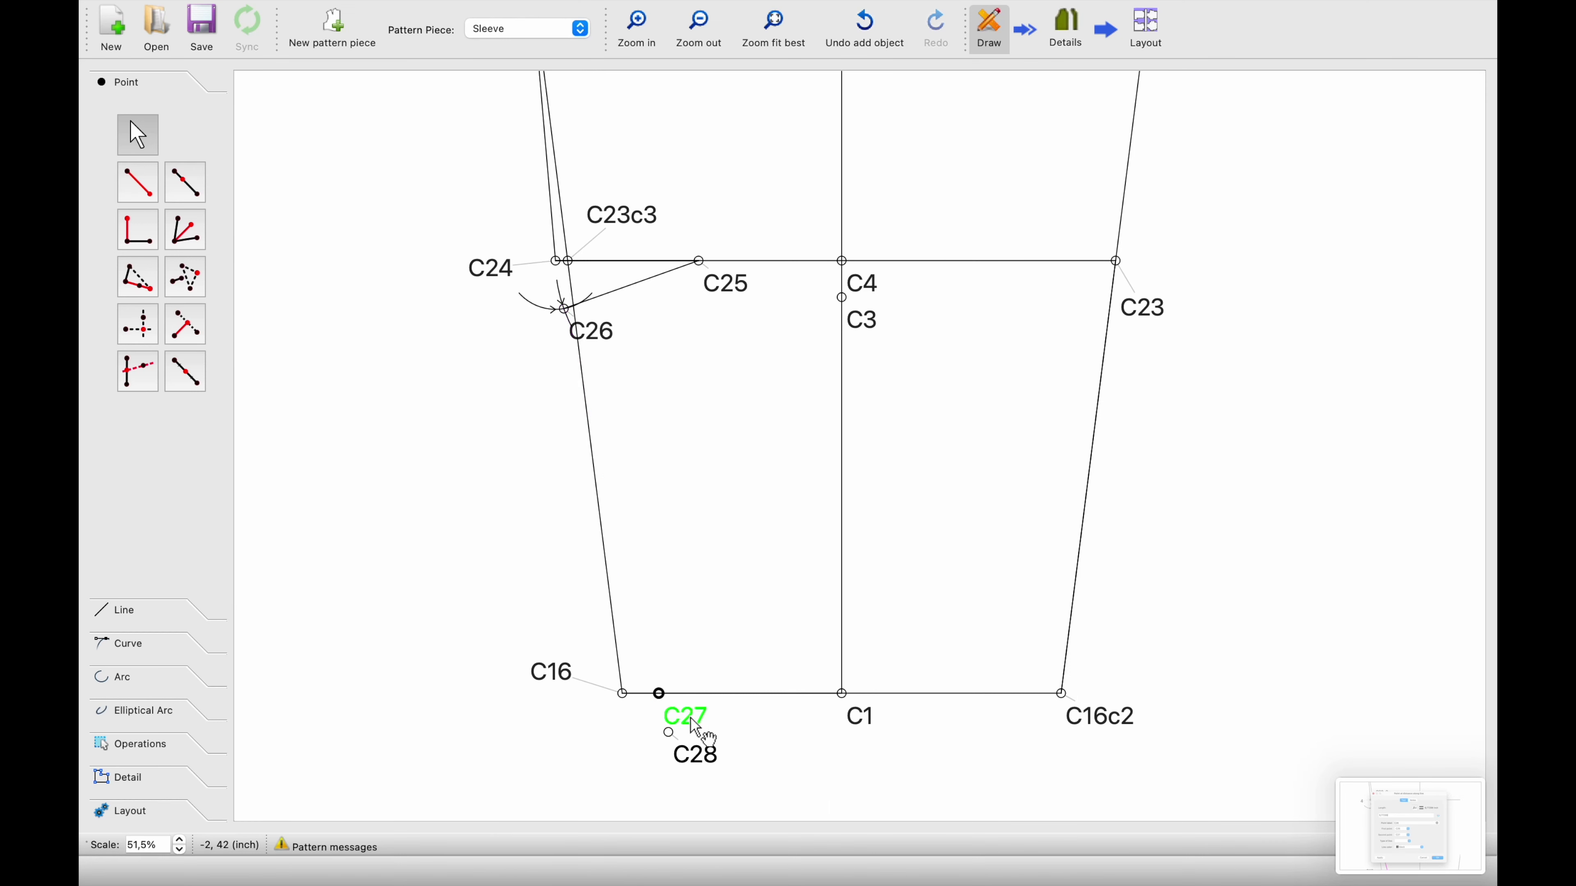
# Move the C27 label above the hem line
pyautogui.moveTo(695, 725); pyautogui.dragTo(697, 633)
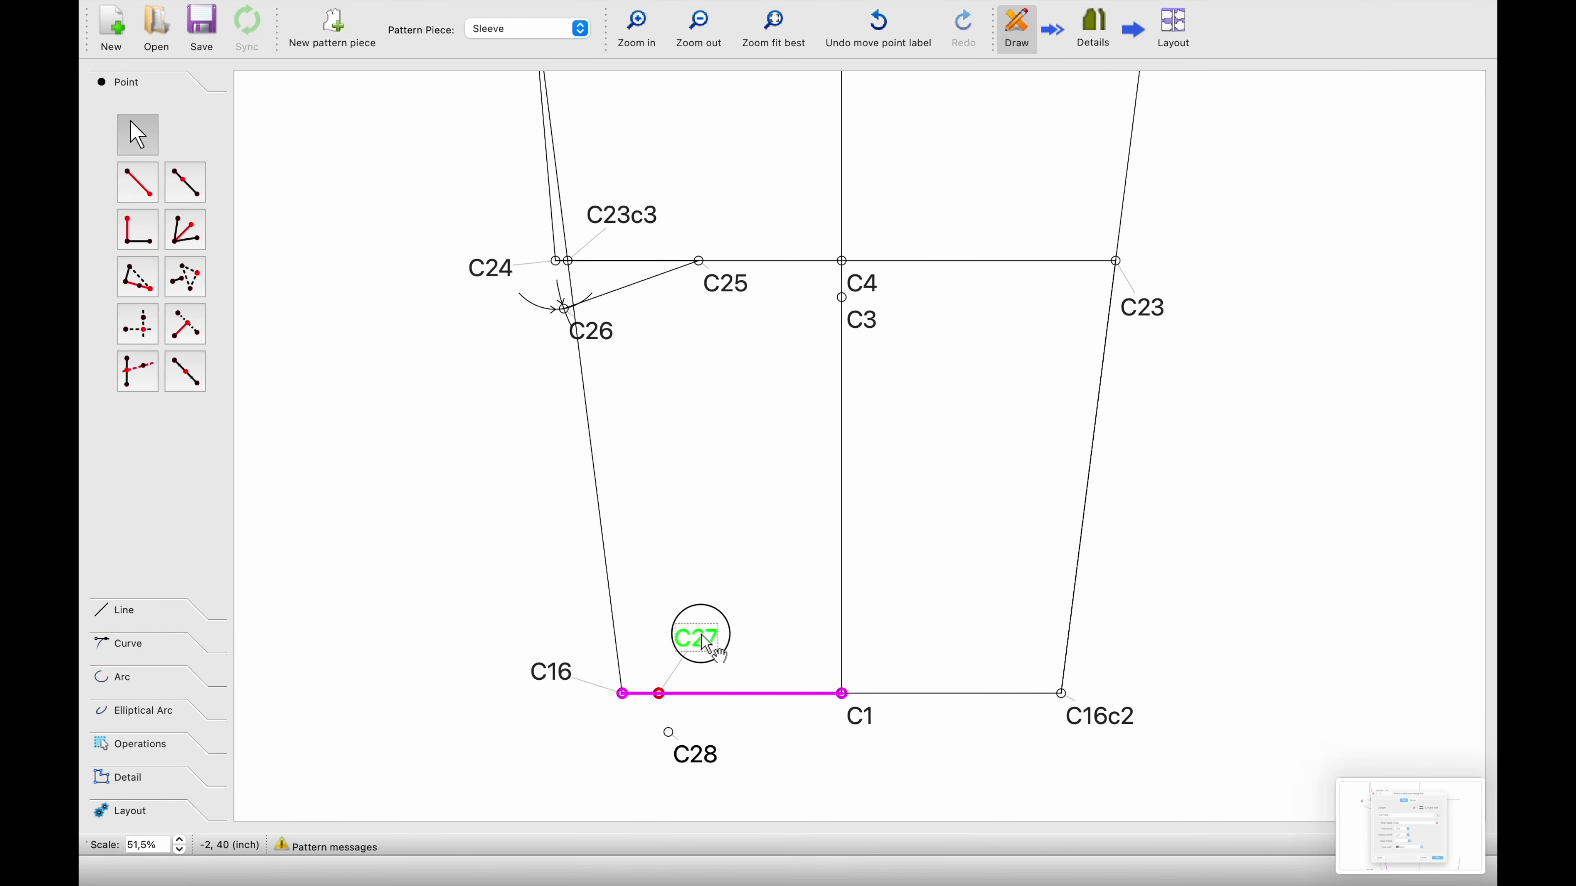
pyautogui.click(141, 613)
pyautogui.click(138, 215)
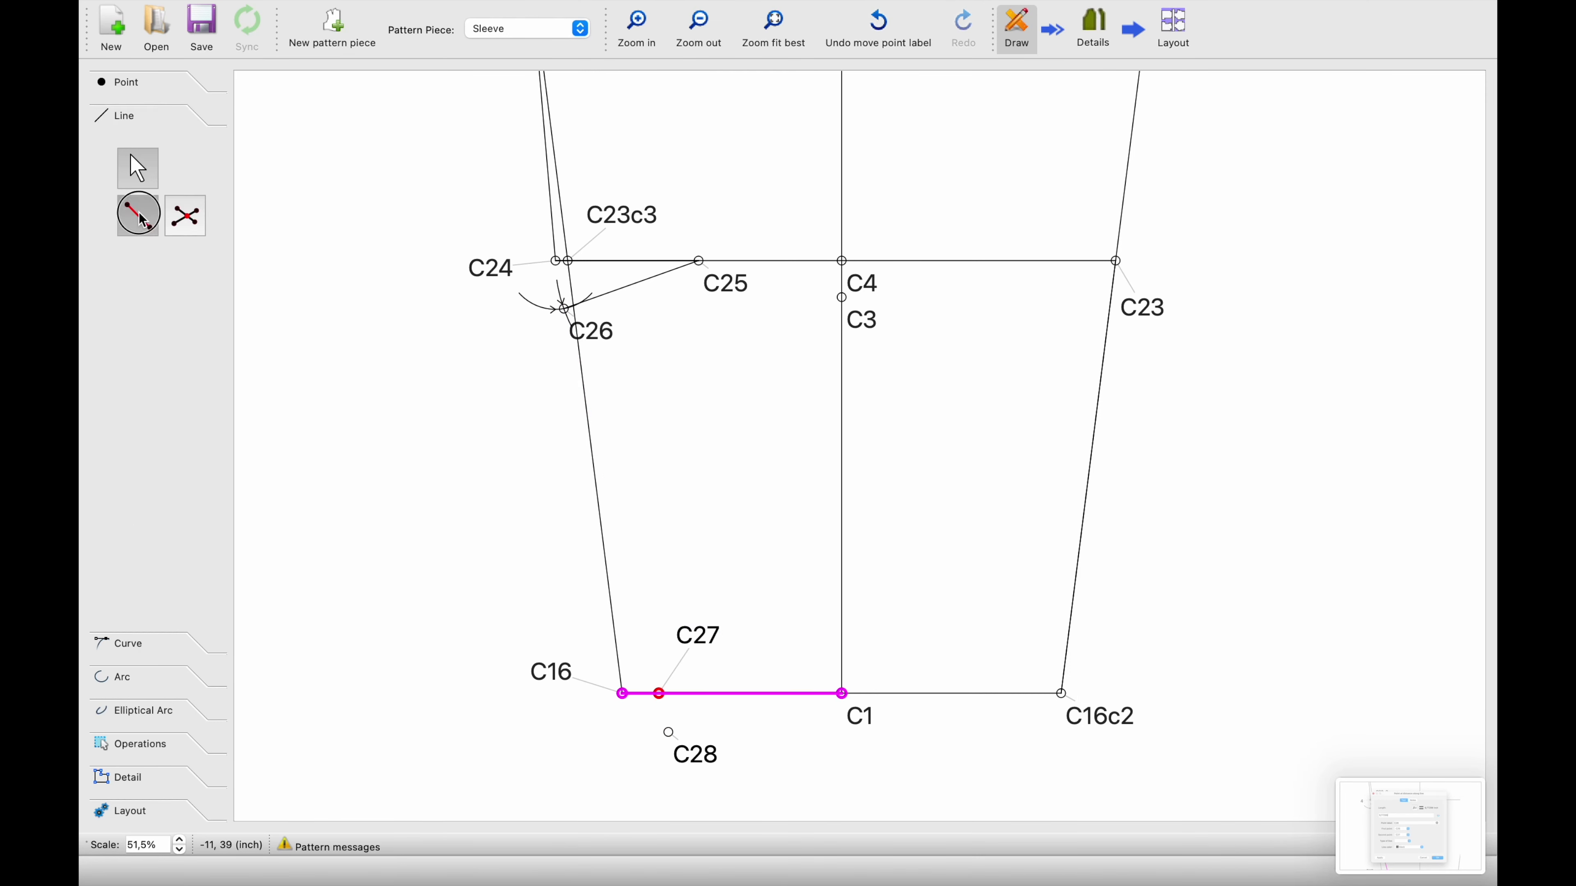
# Draw straight lines C26–C28 and C16–C16c2 across the sleeve hem
pyautogui.click(586, 340)
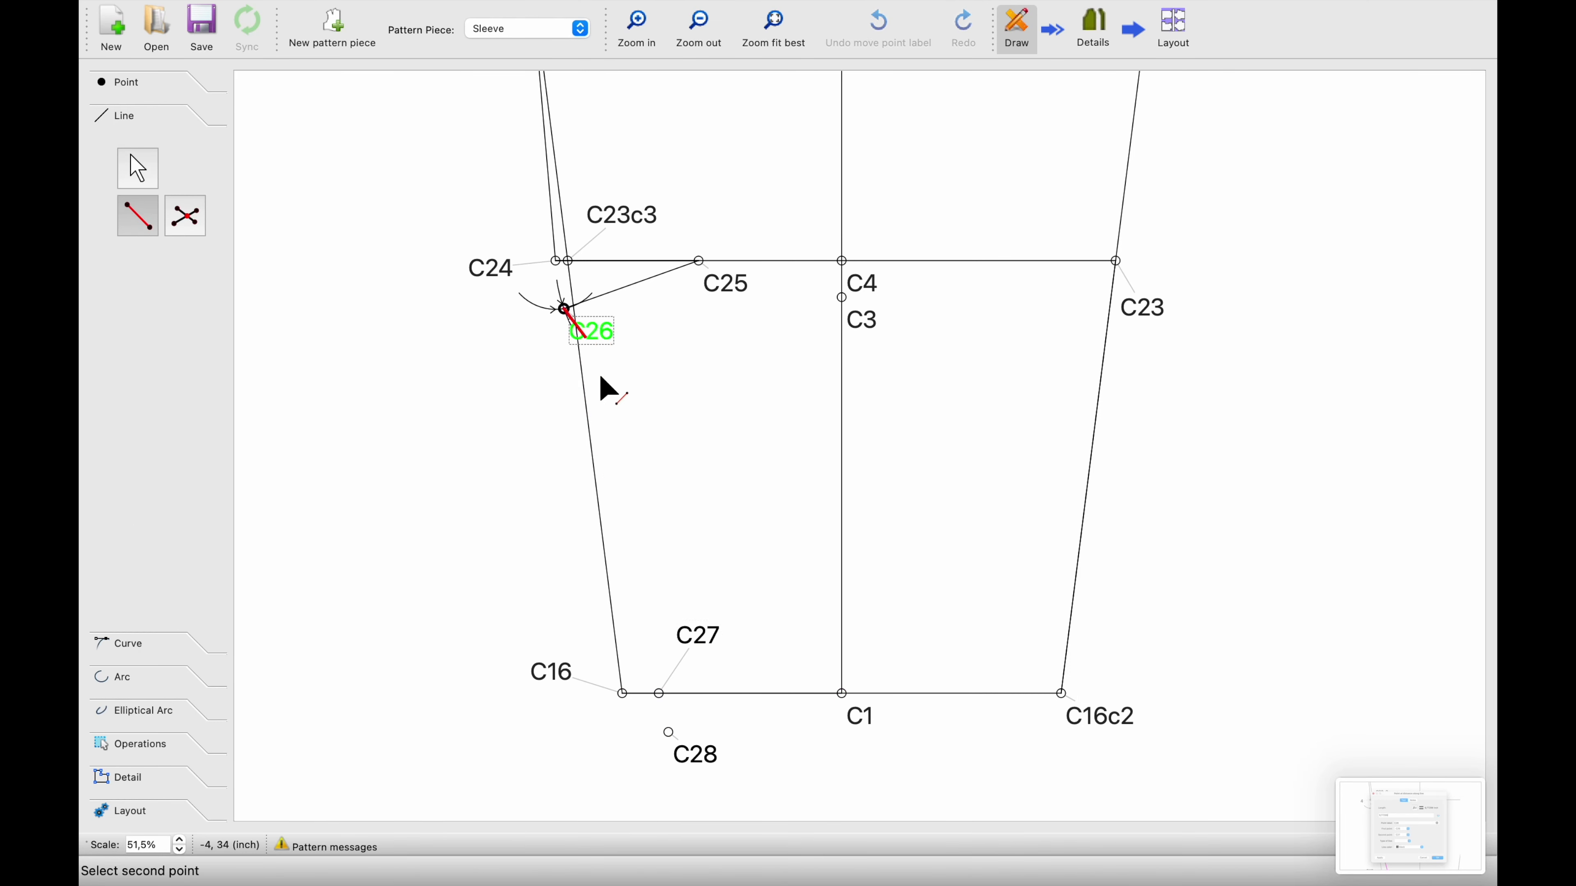
pyautogui.click(703, 764)
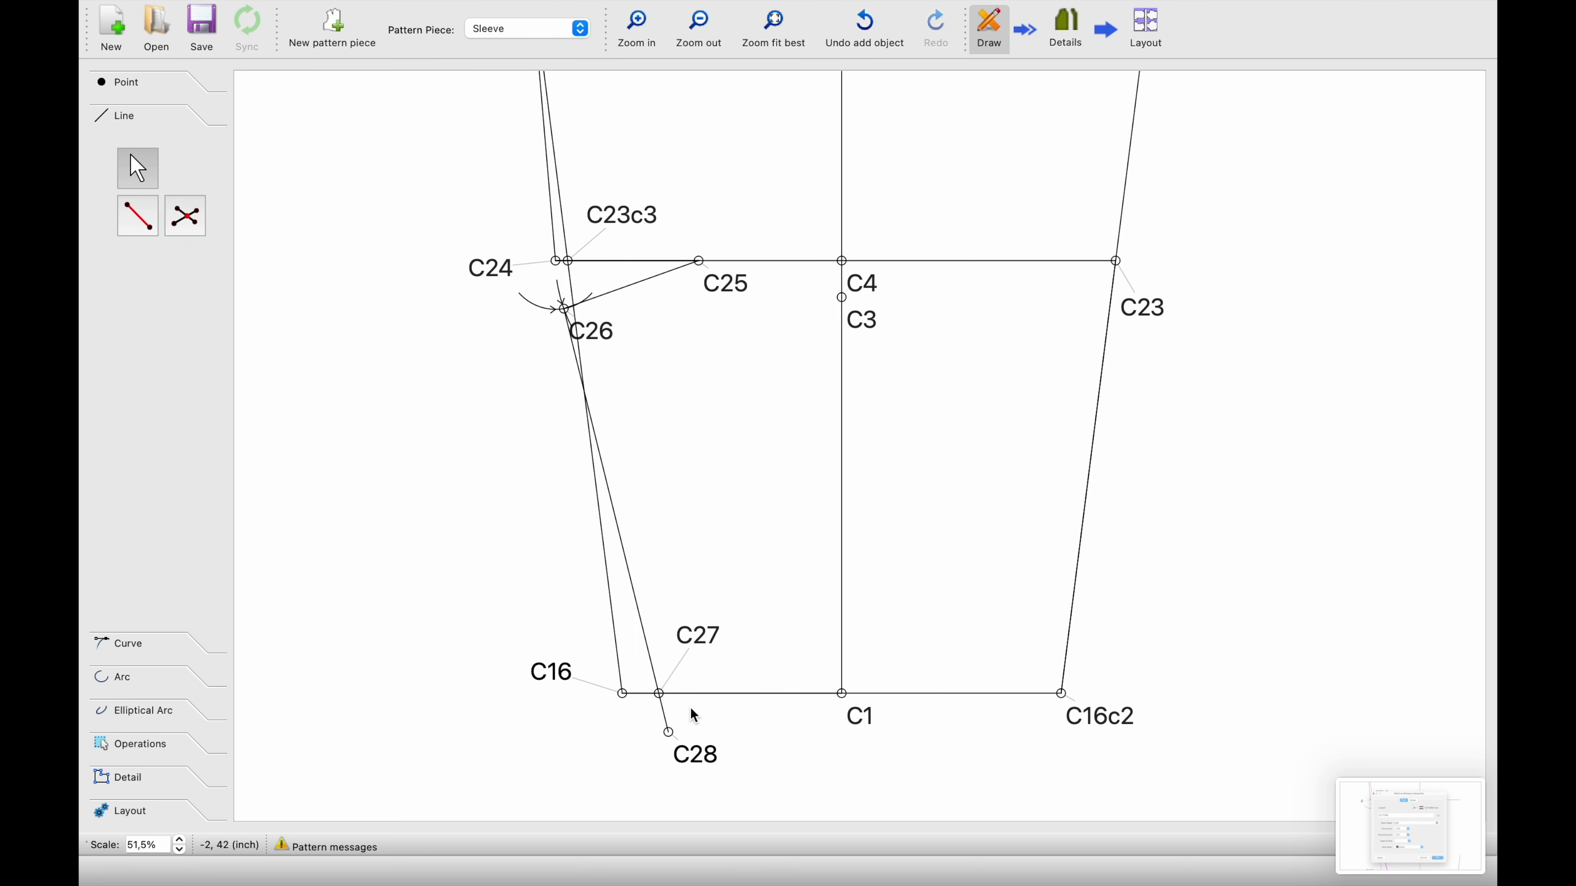
pyautogui.click(135, 234)
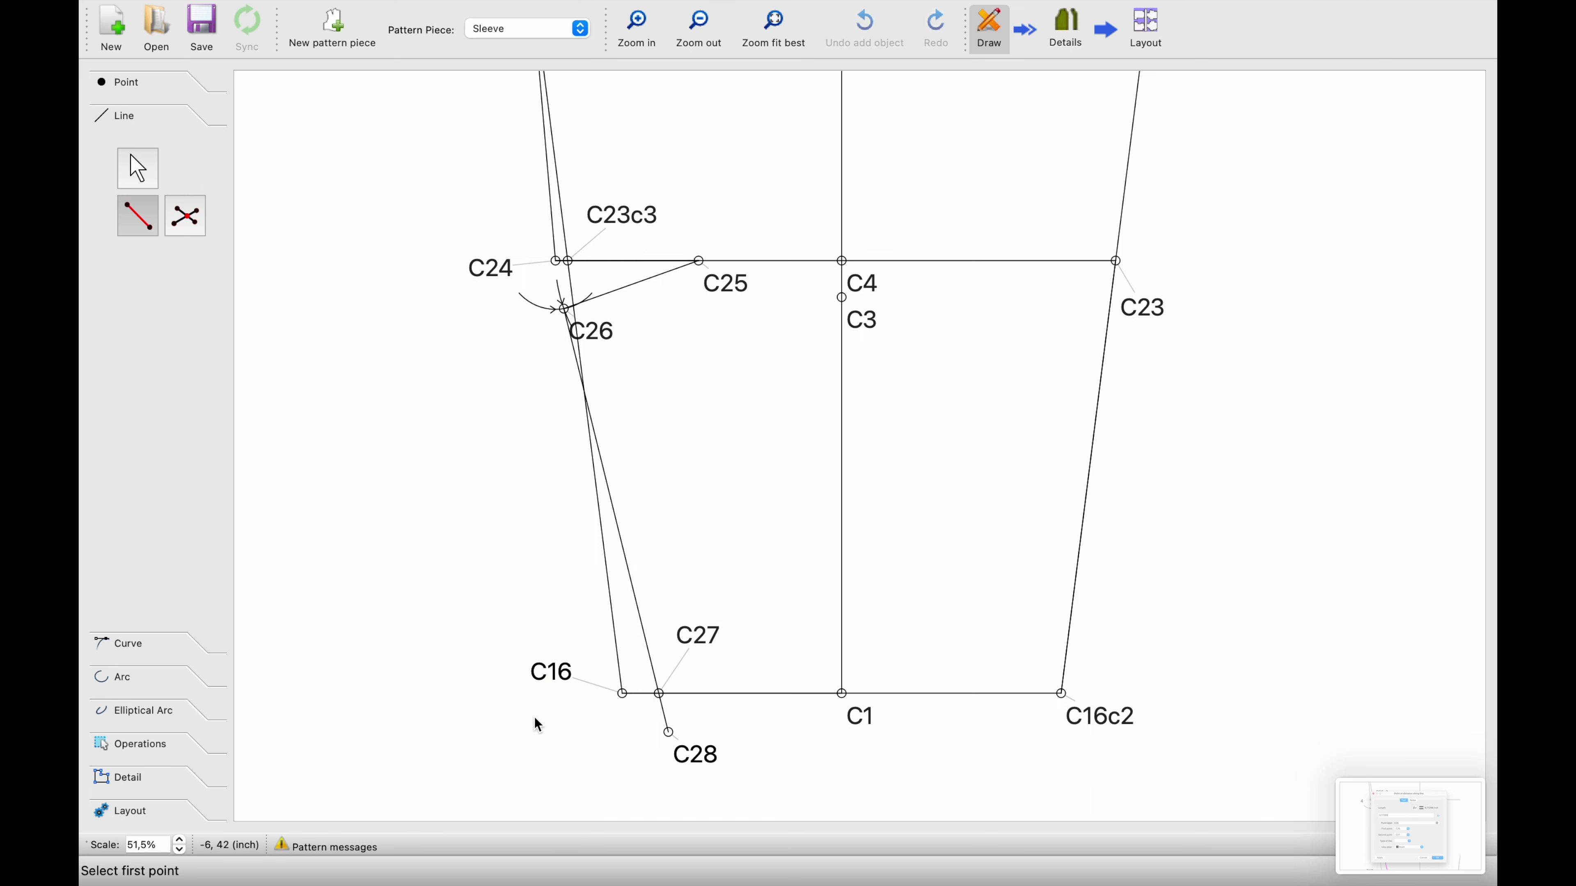
pyautogui.click(547, 684)
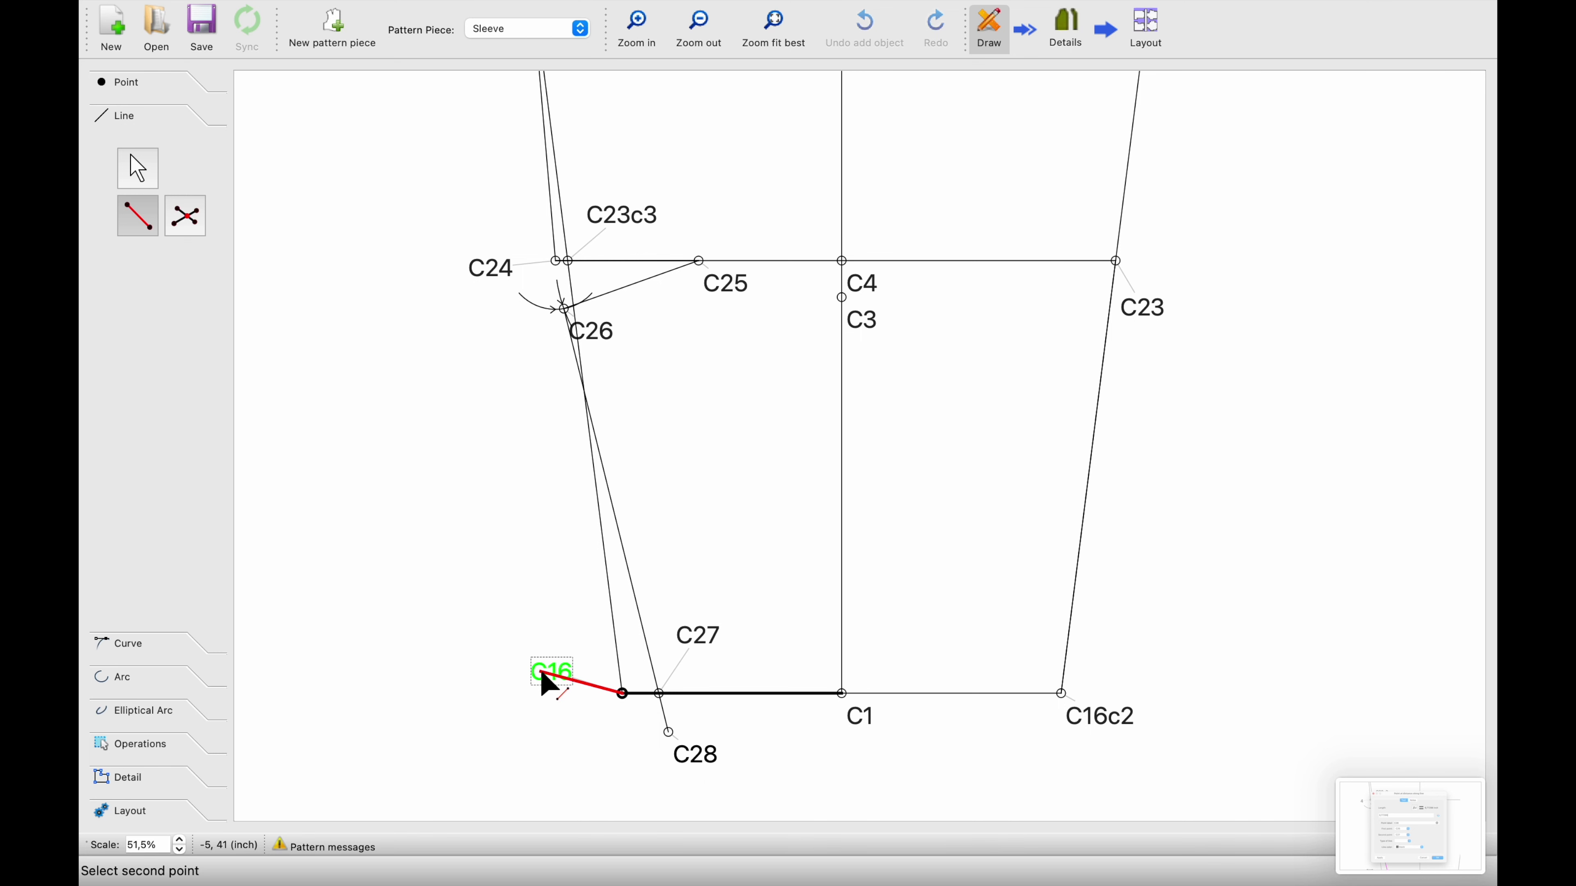
pyautogui.click(1104, 720)
pyautogui.click(991, 745)
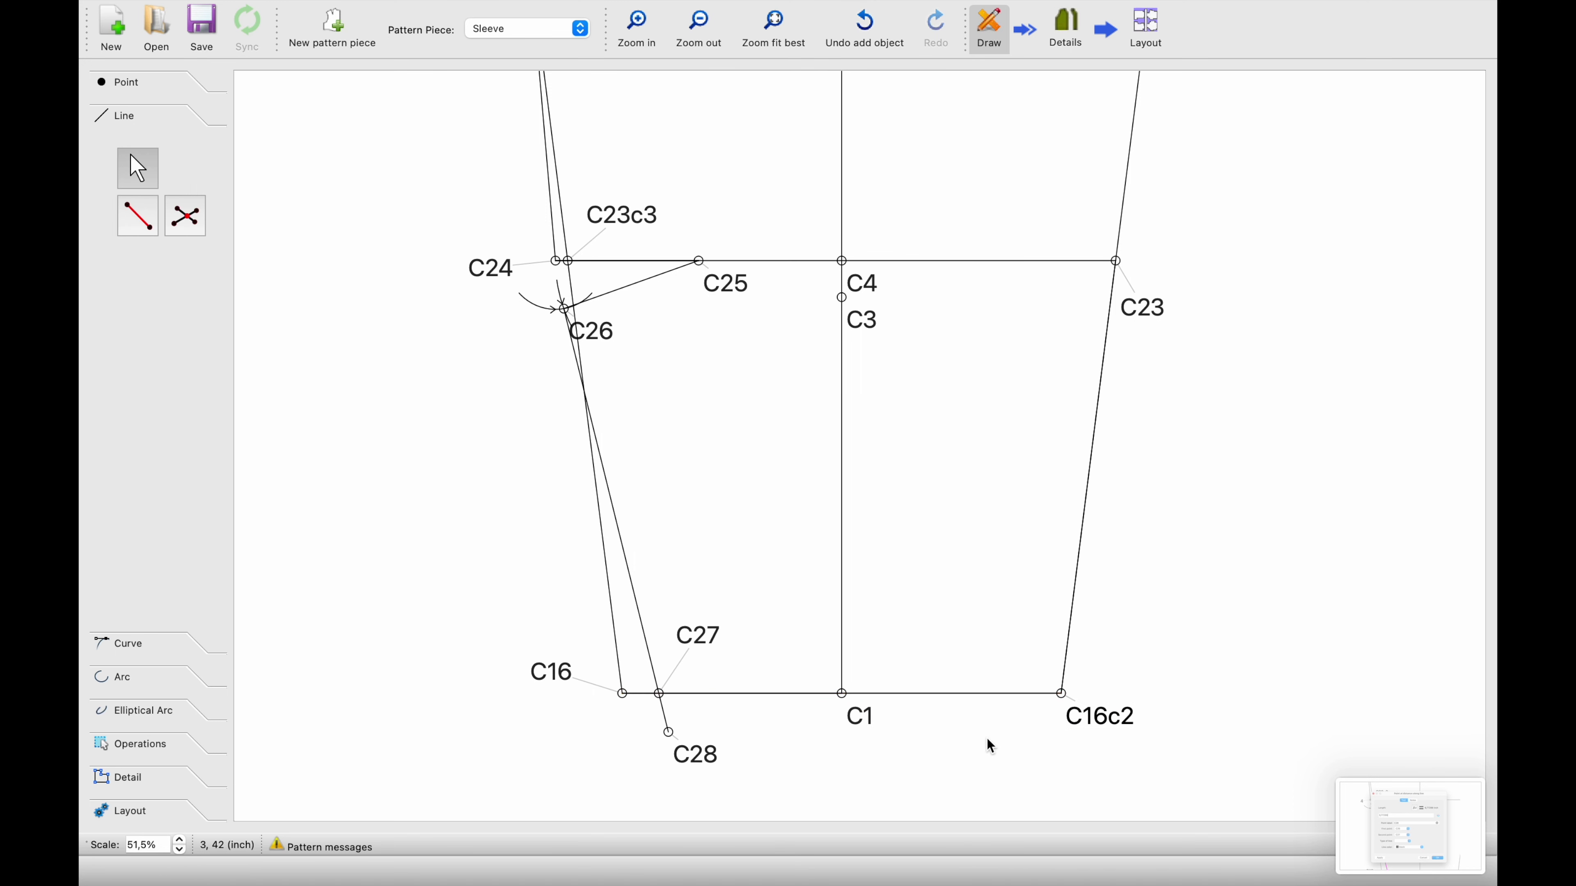
pyautogui.keyDown('ctrl'); pyautogui.scroll(1, 945, 732); pyautogui.keyUp('ctrl')
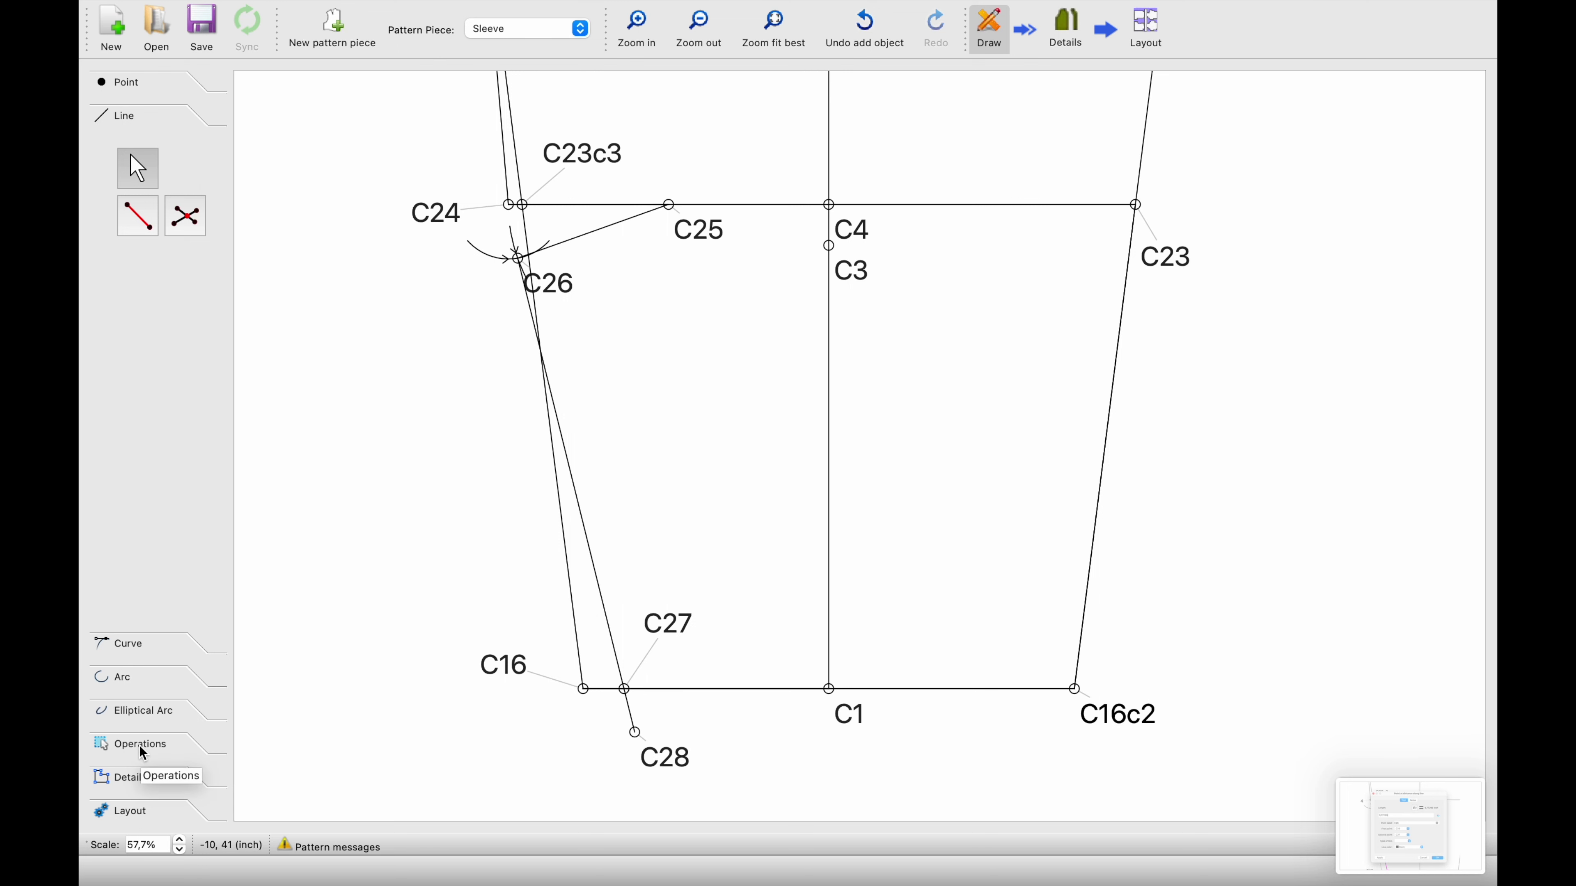
# Place an arc centred on C28, sweeping past hem point C16c2
pyautogui.click(135, 682)
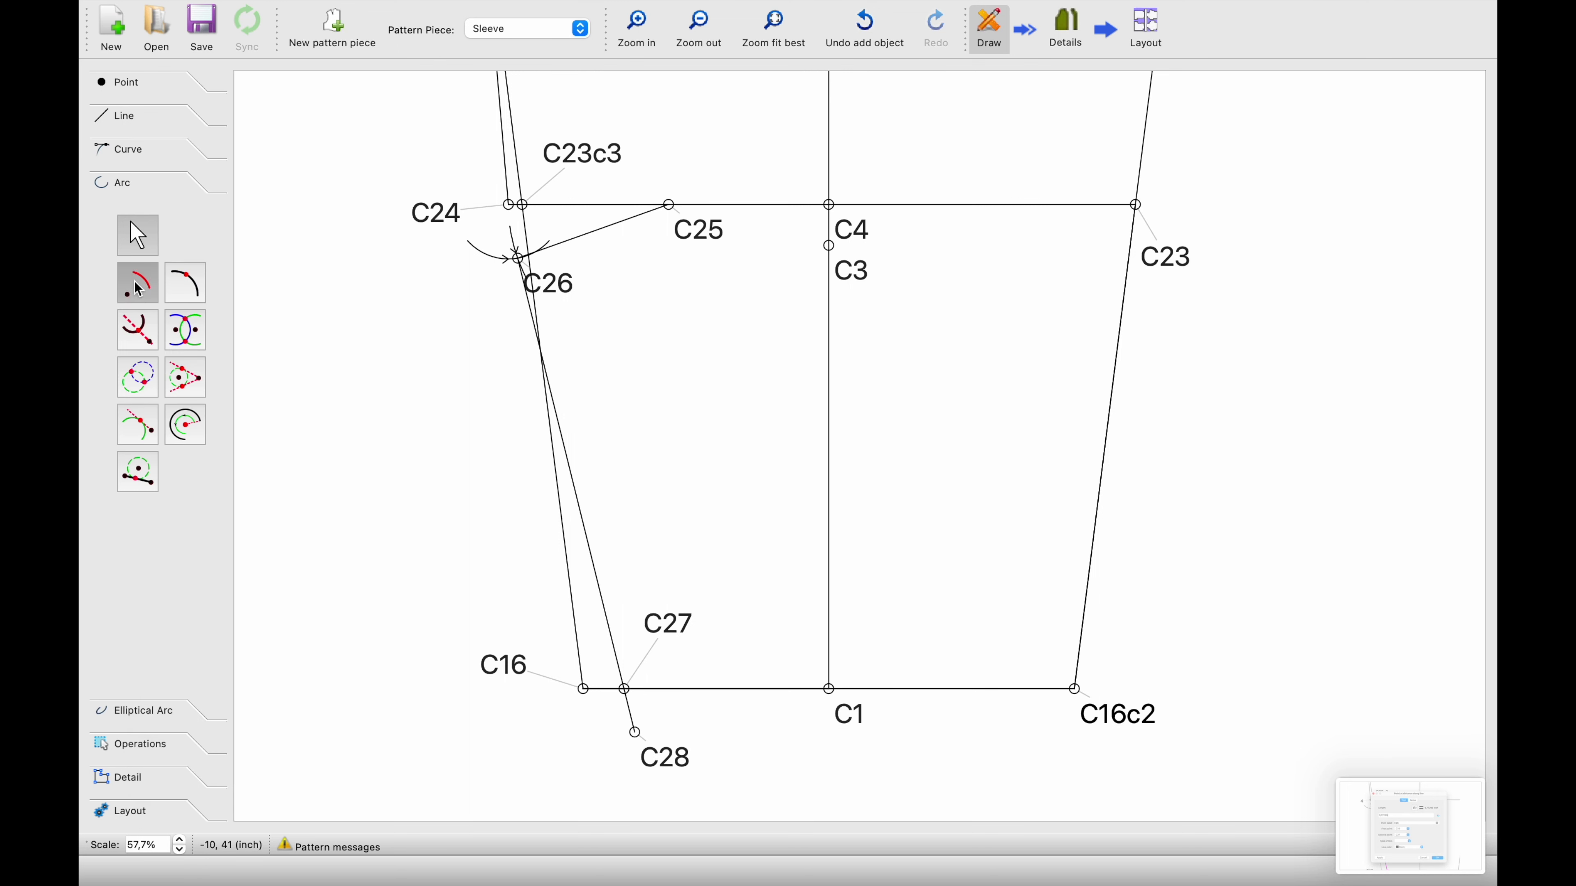
pyautogui.click(138, 289)
pyautogui.click(667, 770)
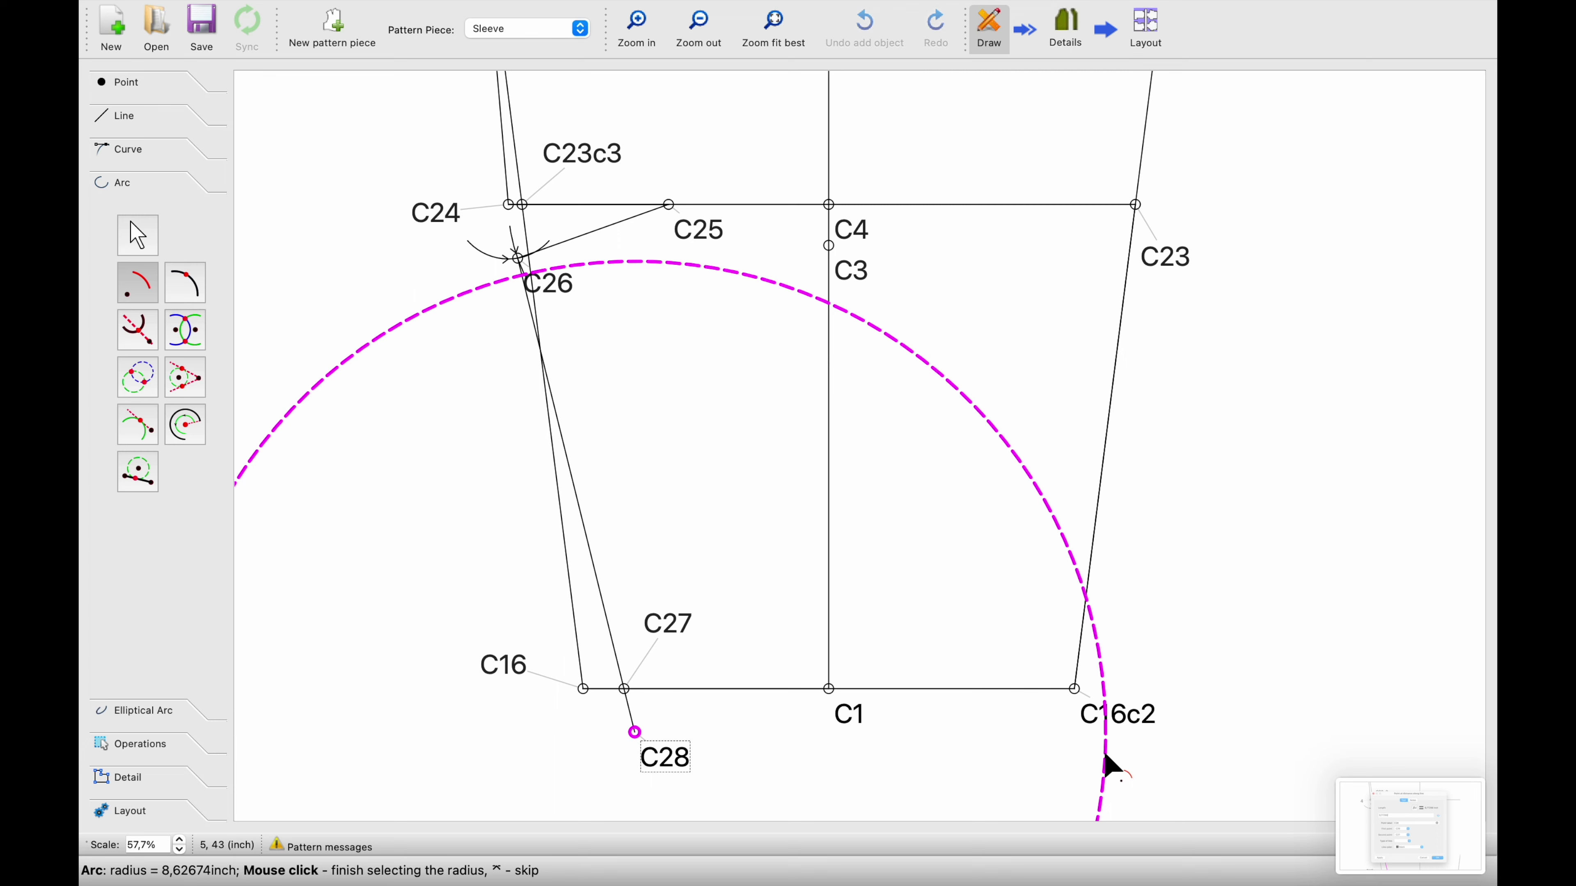
pyautogui.click(1099, 761)
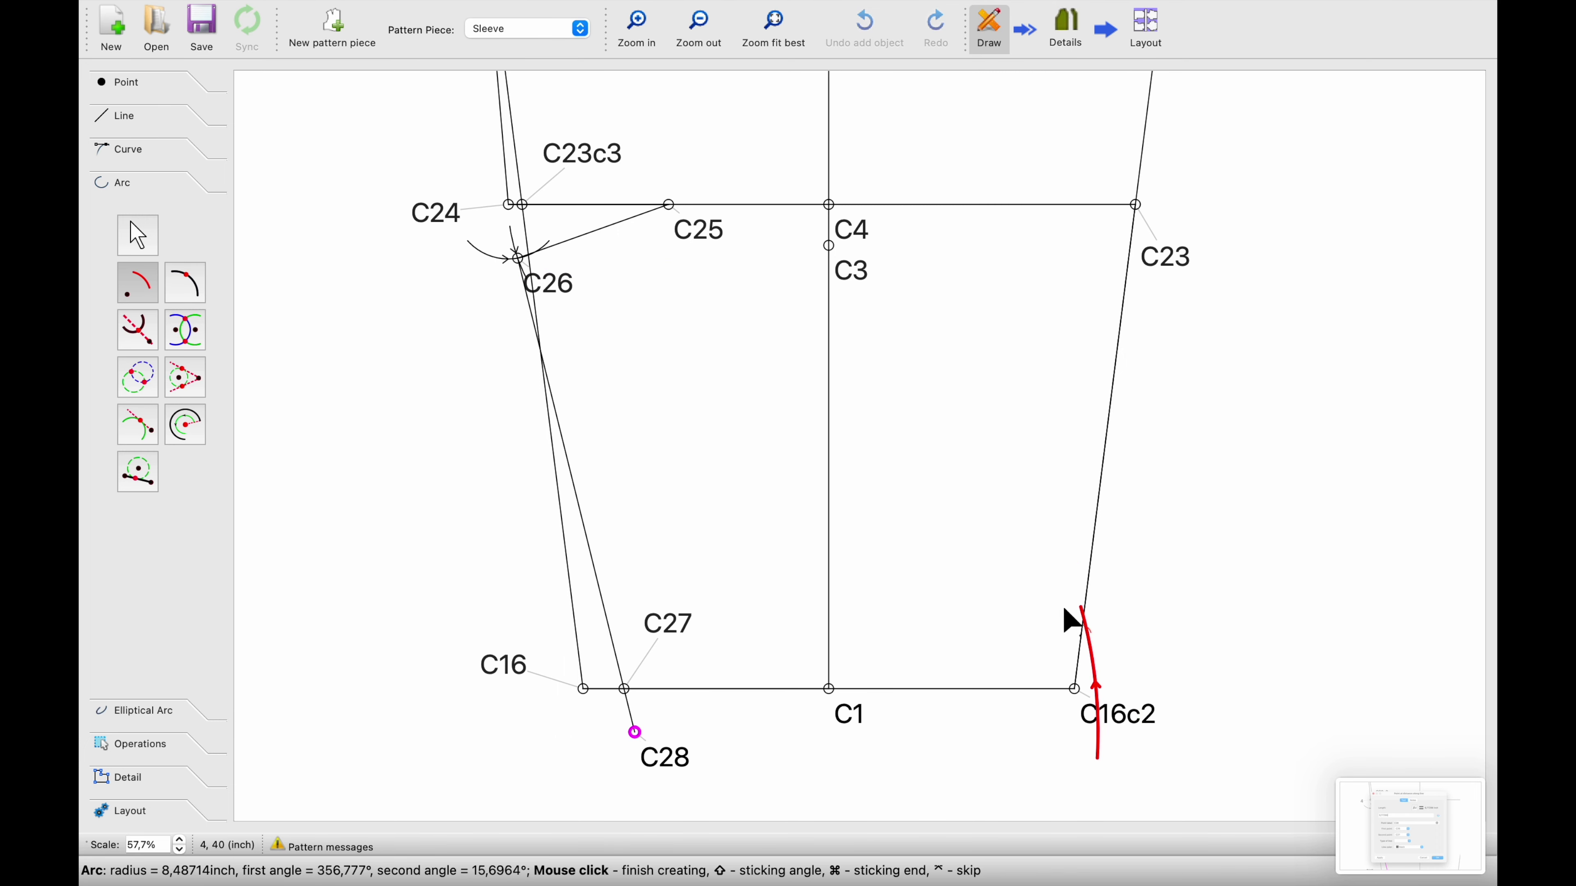
pyautogui.click(1060, 611)
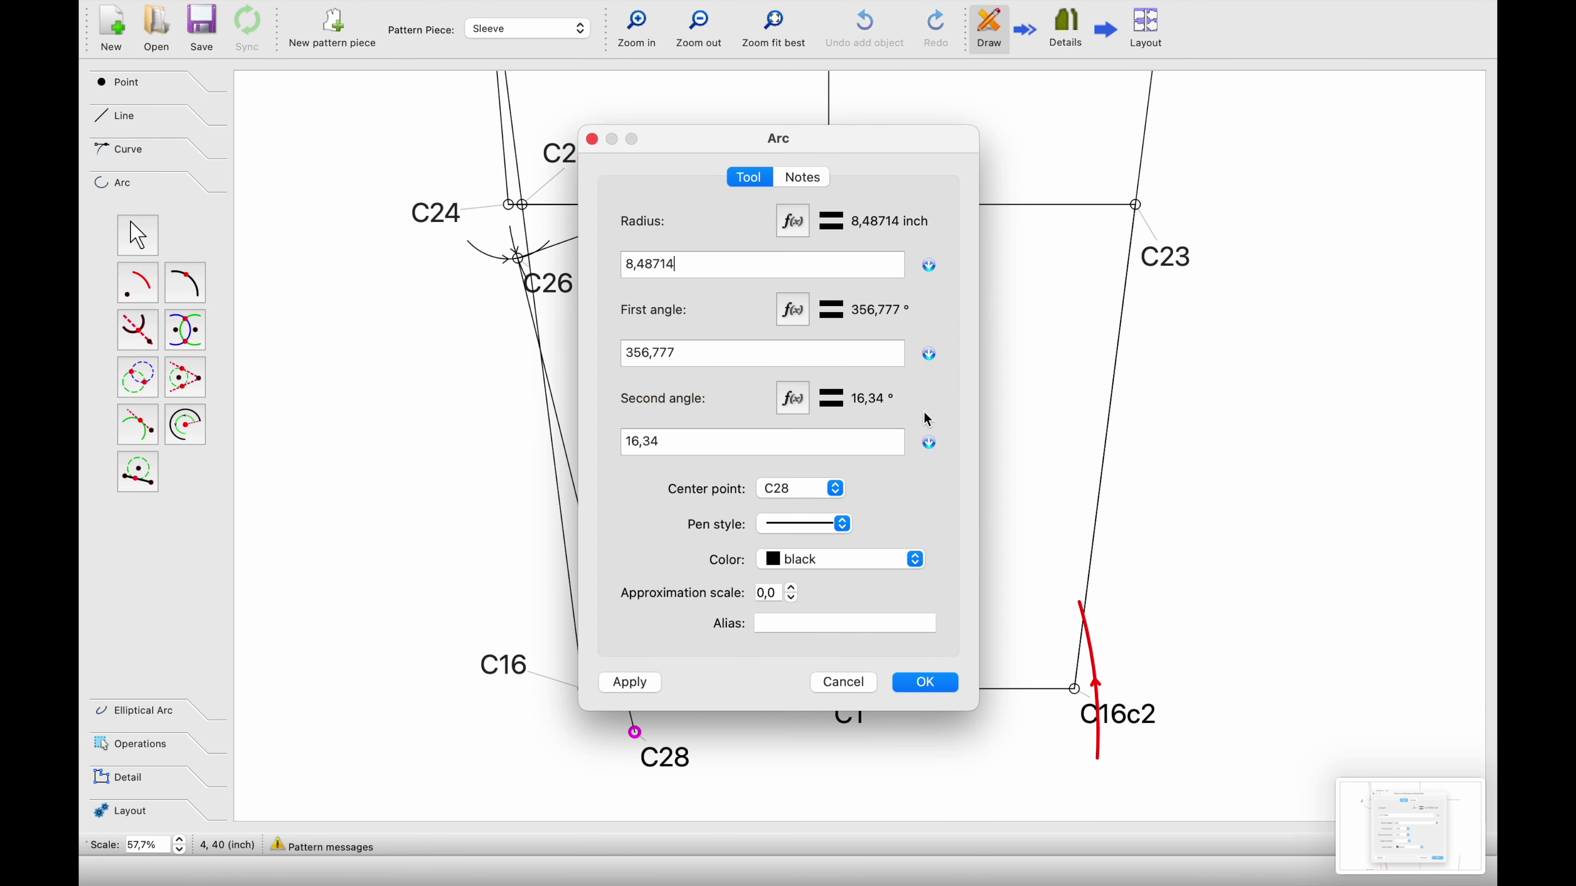
# Set the arc radius formula to the length Line_C16_C16c2 (9 inch)
pyautogui.click(793, 222)
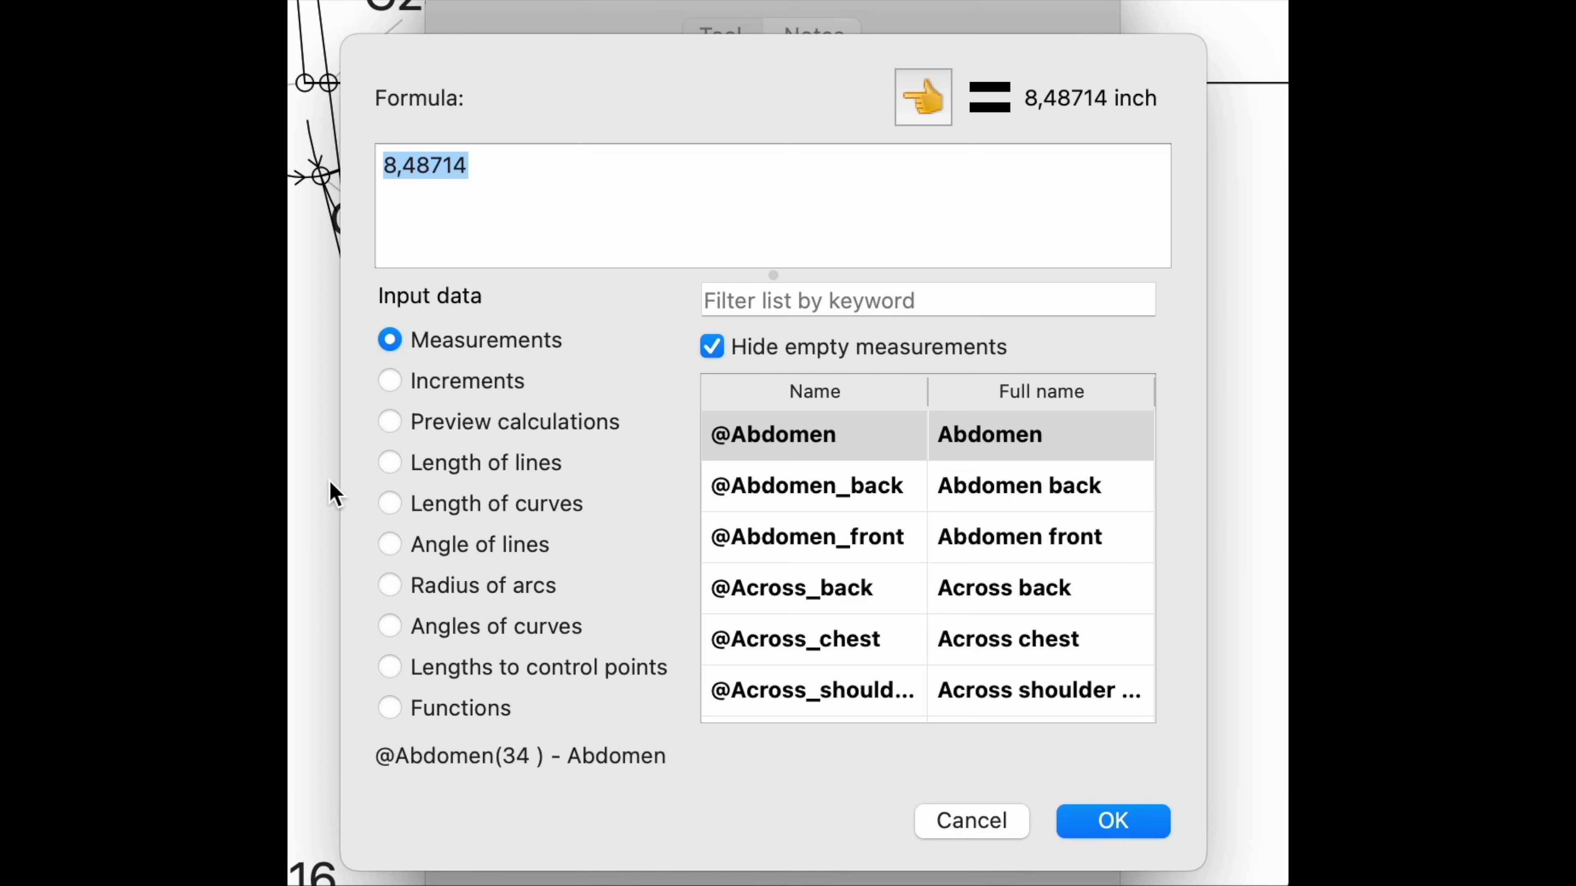
pyautogui.click(390, 463)
pyautogui.click(744, 301)
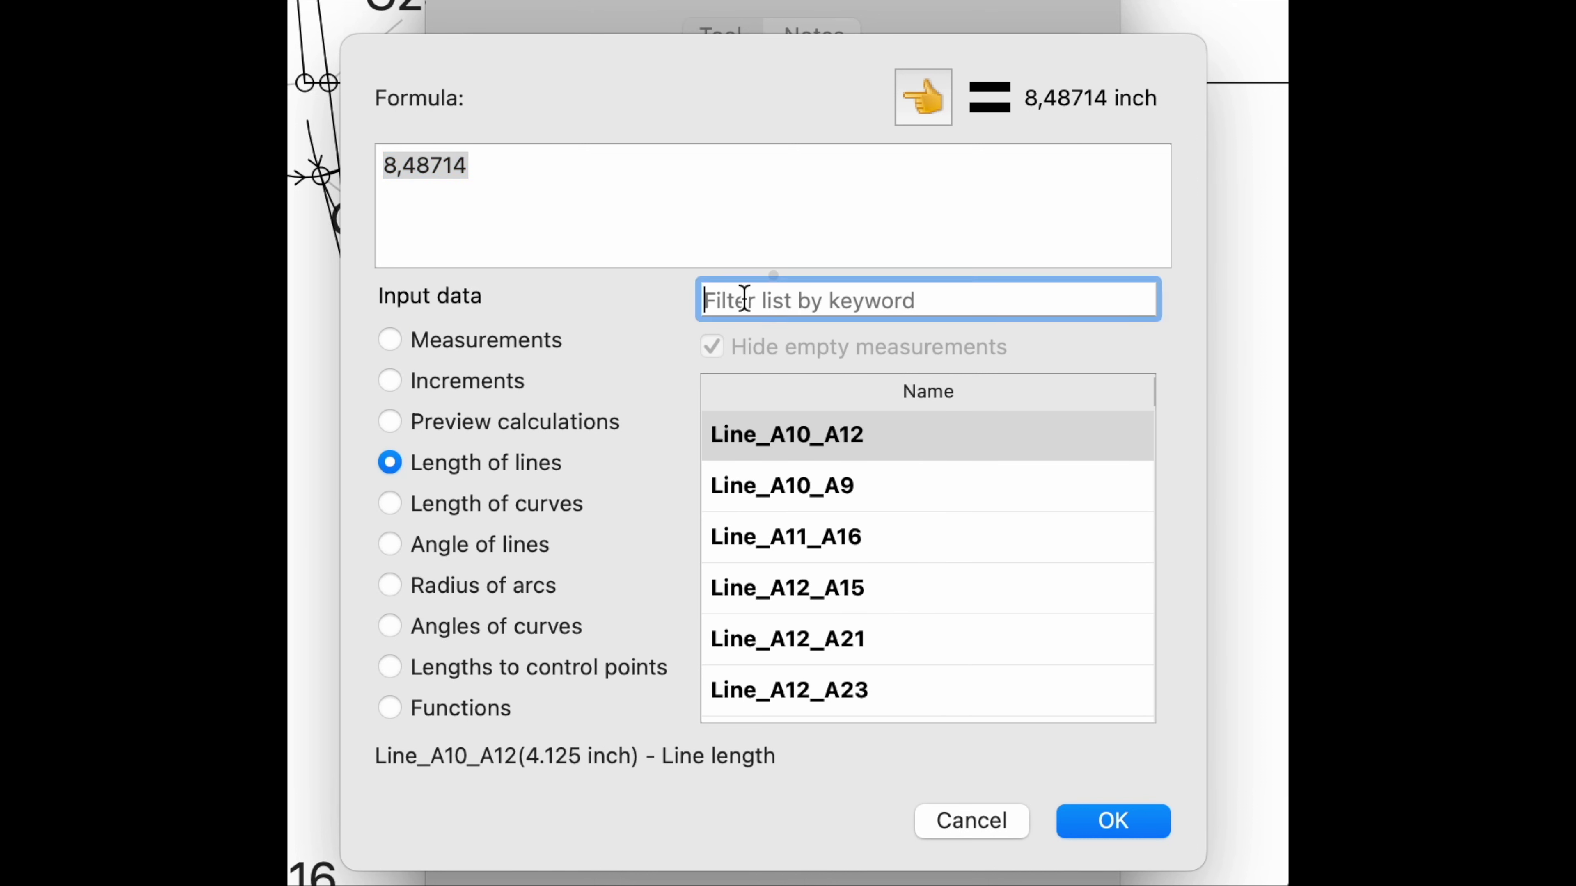
pyautogui.write('C16')
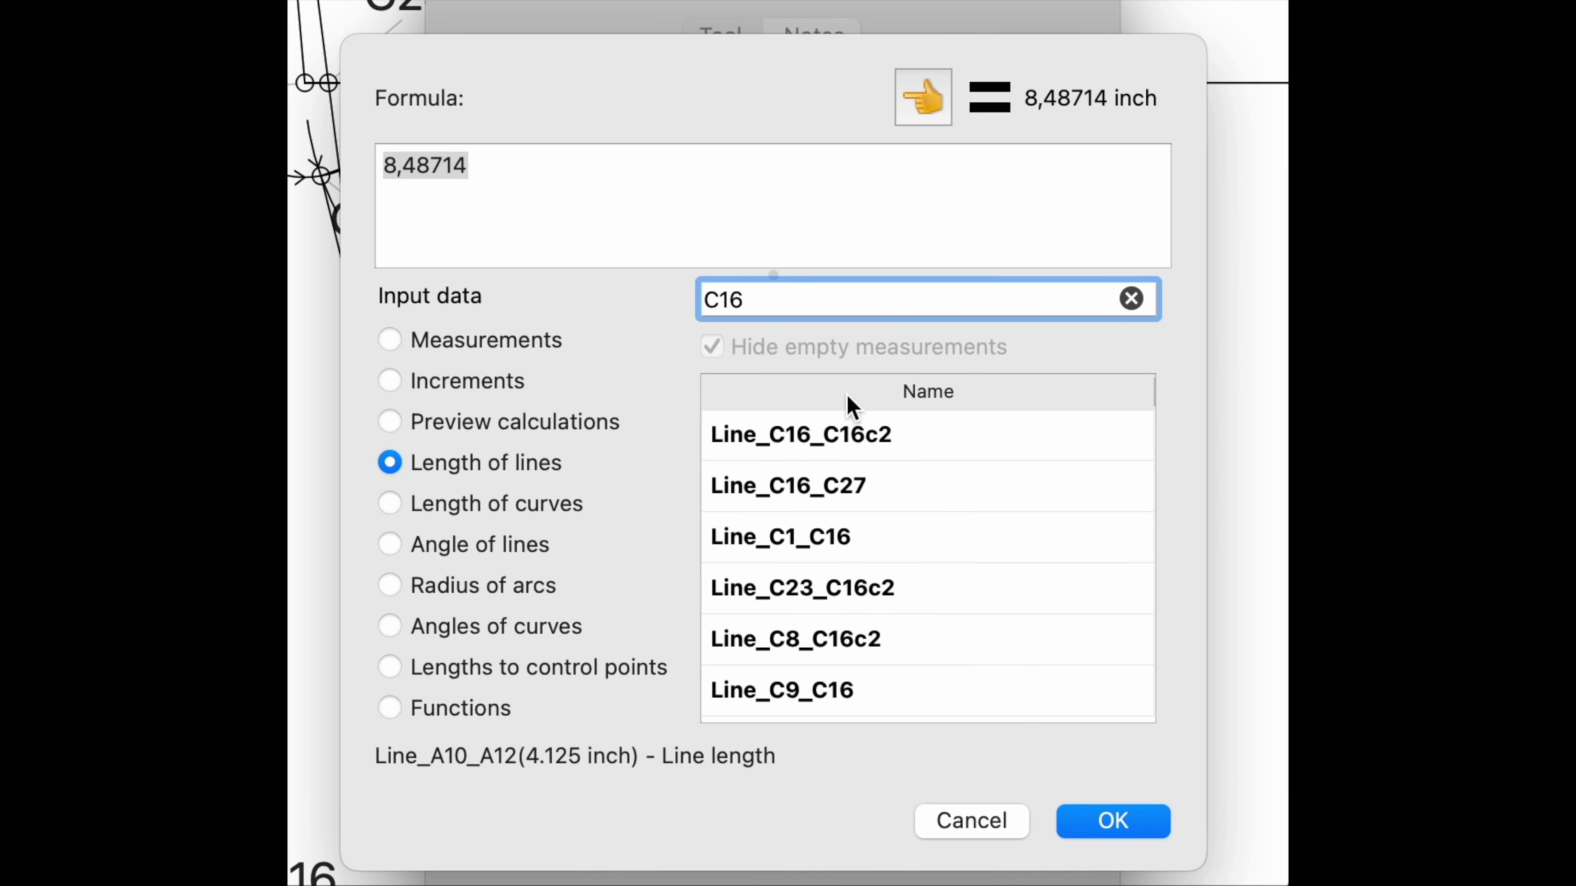
pyautogui.click(861, 462)
pyautogui.click(923, 96)
pyautogui.click(1109, 823)
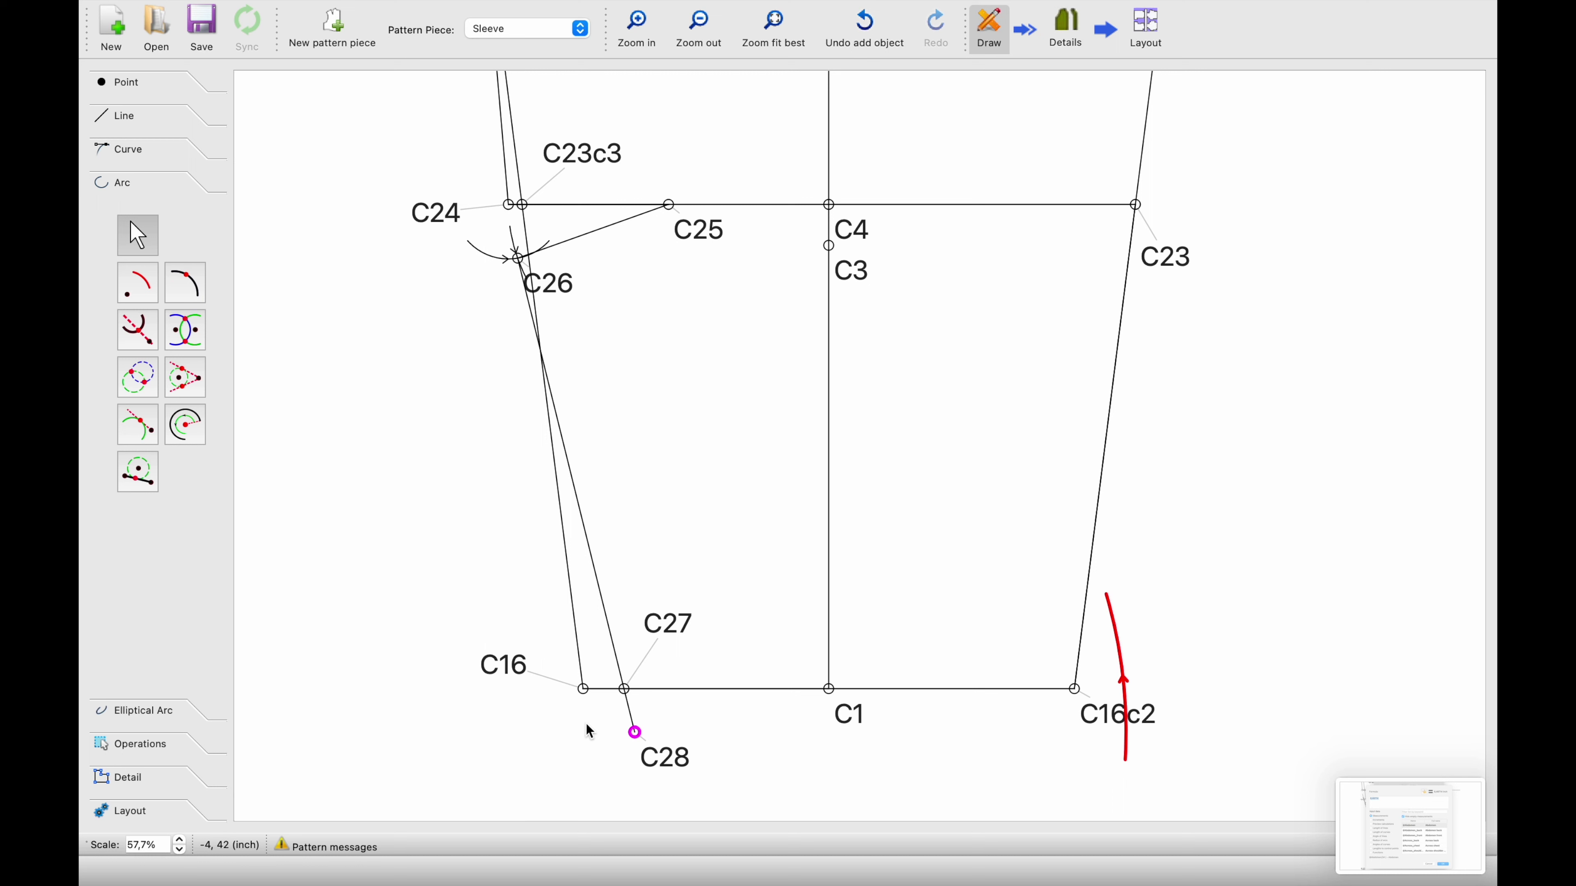
pyautogui.click(625, 518)
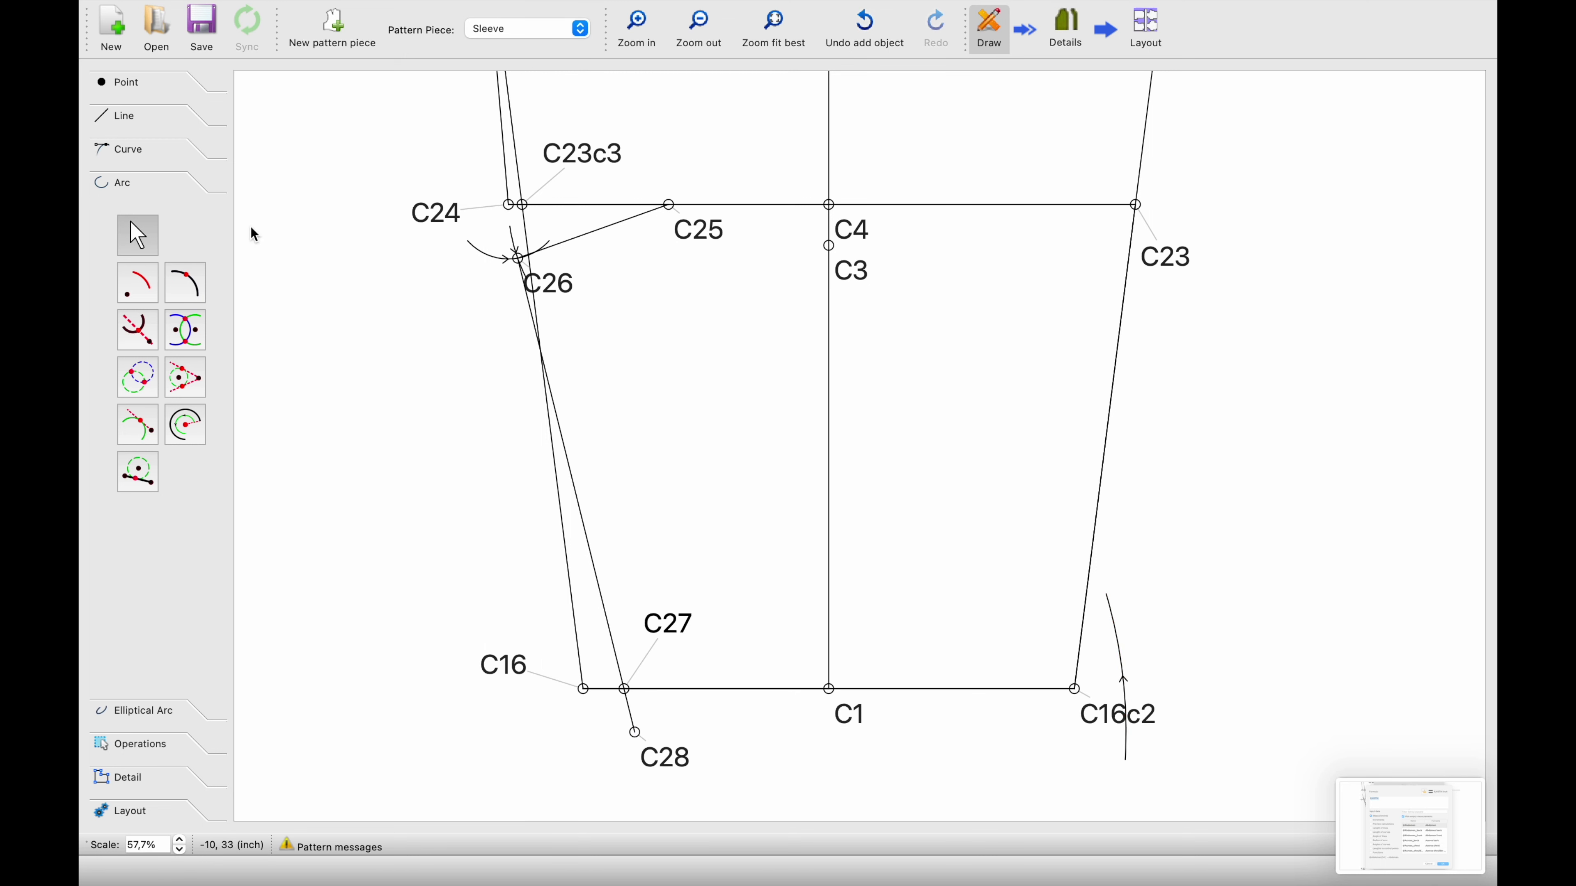
# Create point C29 where a horizontal axis through C16c2 crosses the arc, tidying labels
pyautogui.click(133, 151)
pyautogui.click(199, 400)
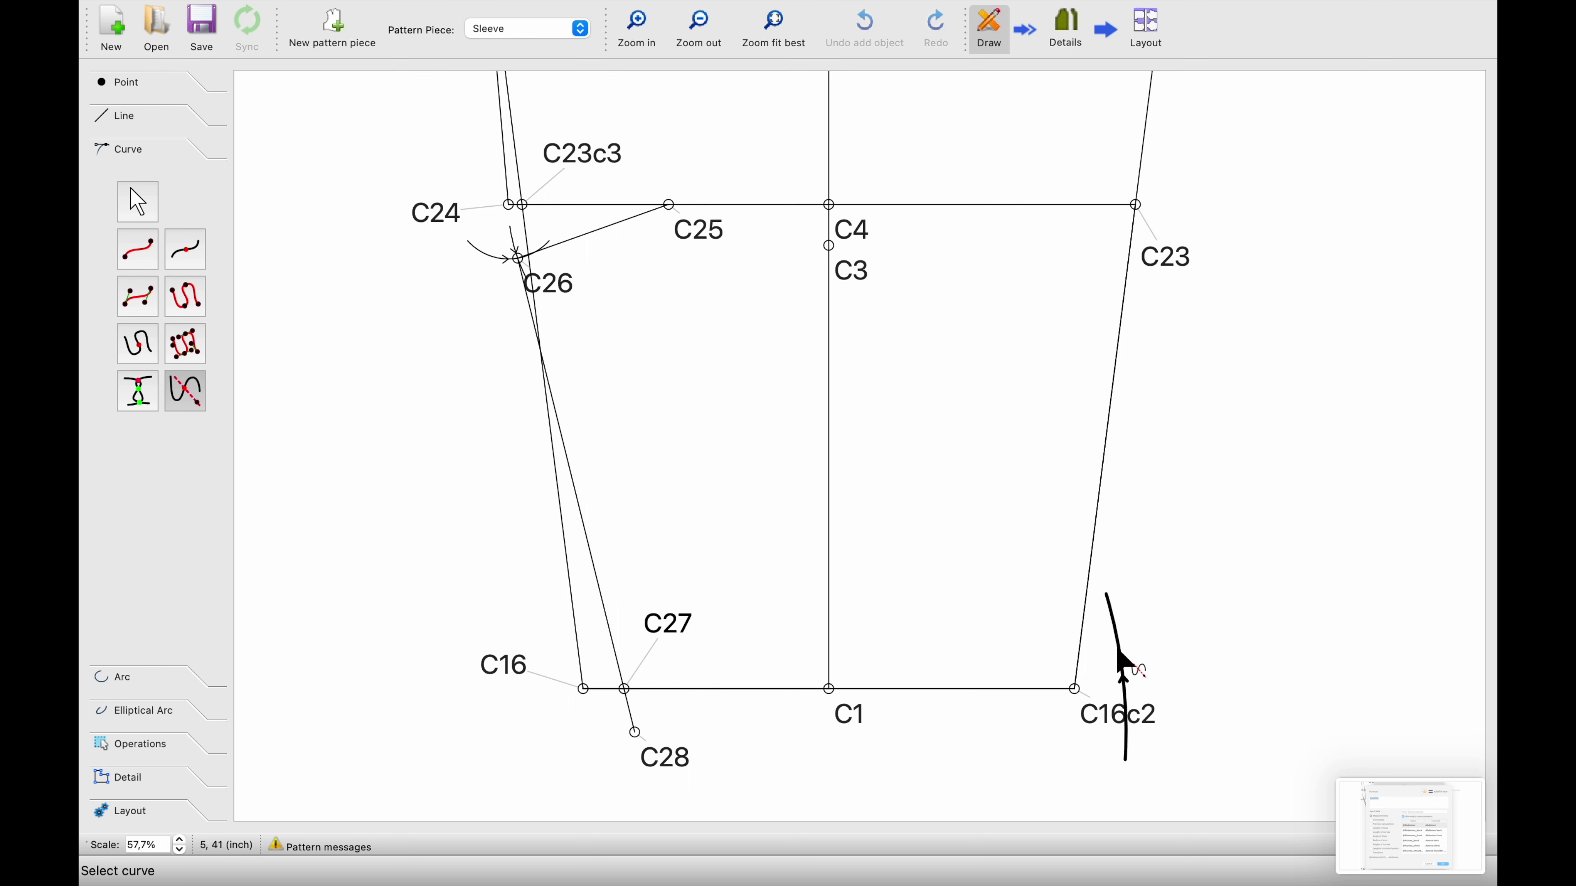
pyautogui.click(1105, 719)
pyautogui.click(1206, 731)
pyautogui.moveTo(1102, 717); pyautogui.dragTo(1039, 781)
pyautogui.moveTo(1160, 720); pyautogui.dragTo(1197, 717)
pyautogui.click(1198, 669)
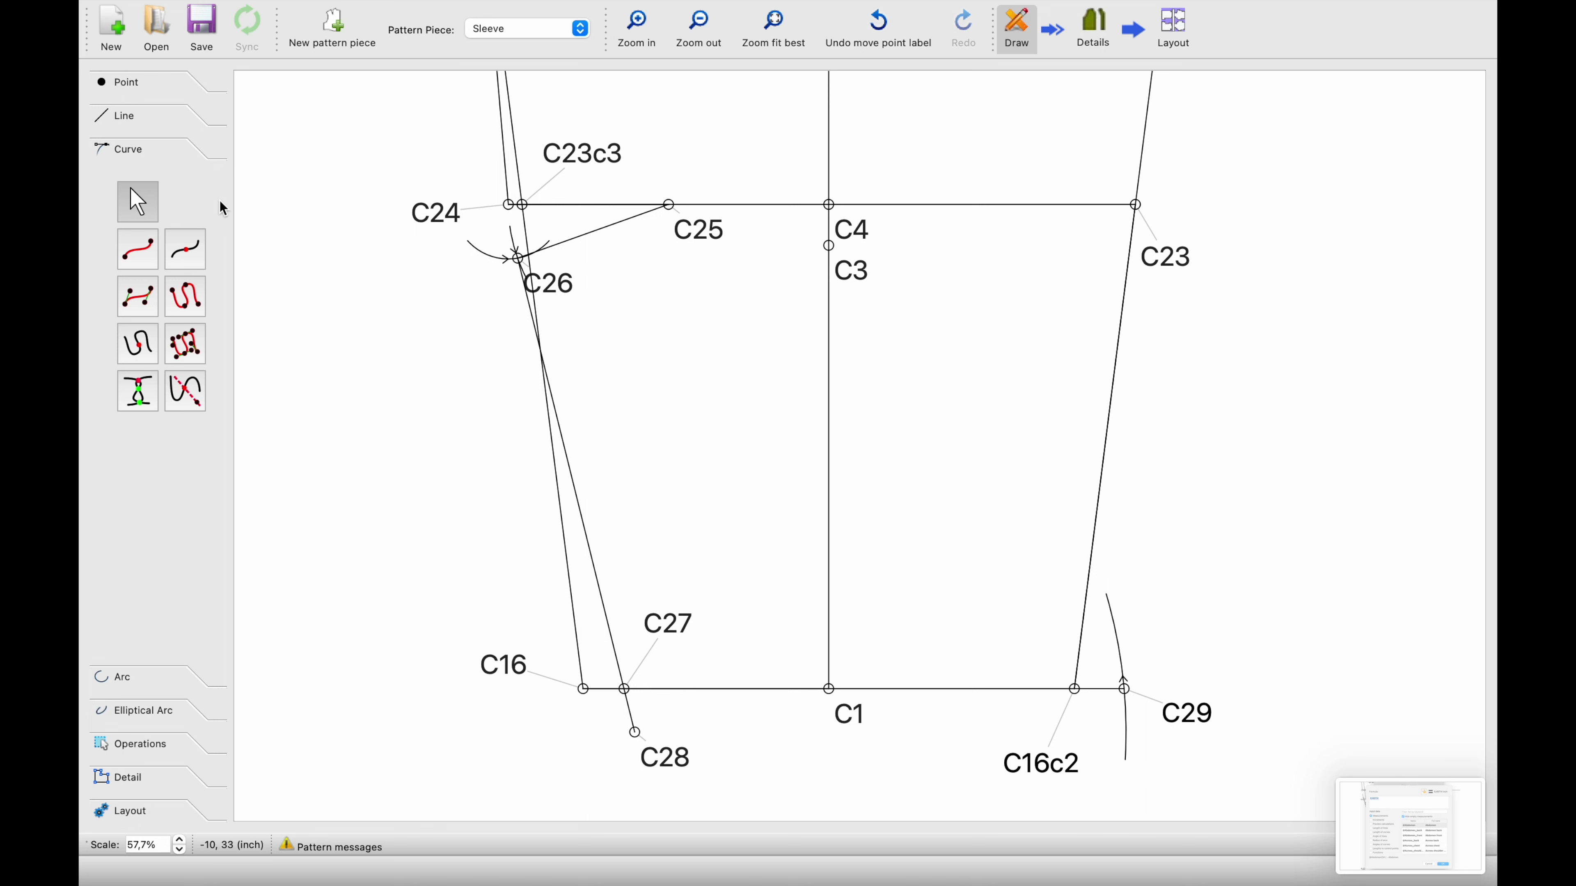
# Draw straight lines C23–C29 and C28–C29, moving the C1 label above its point
pyautogui.click(130, 119)
pyautogui.click(137, 216)
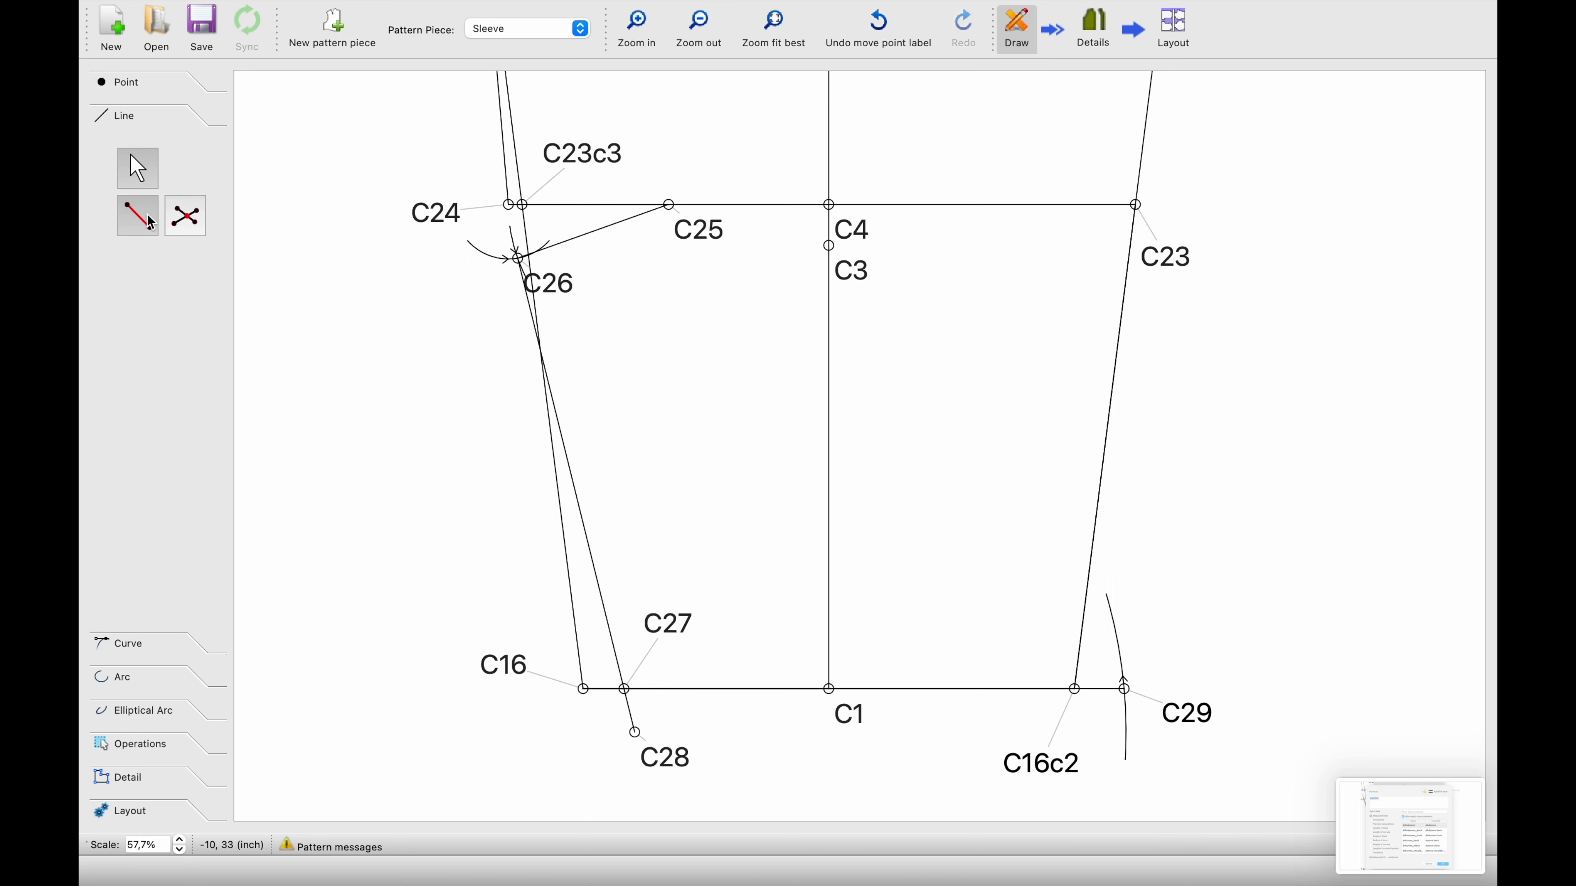
pyautogui.click(1154, 255)
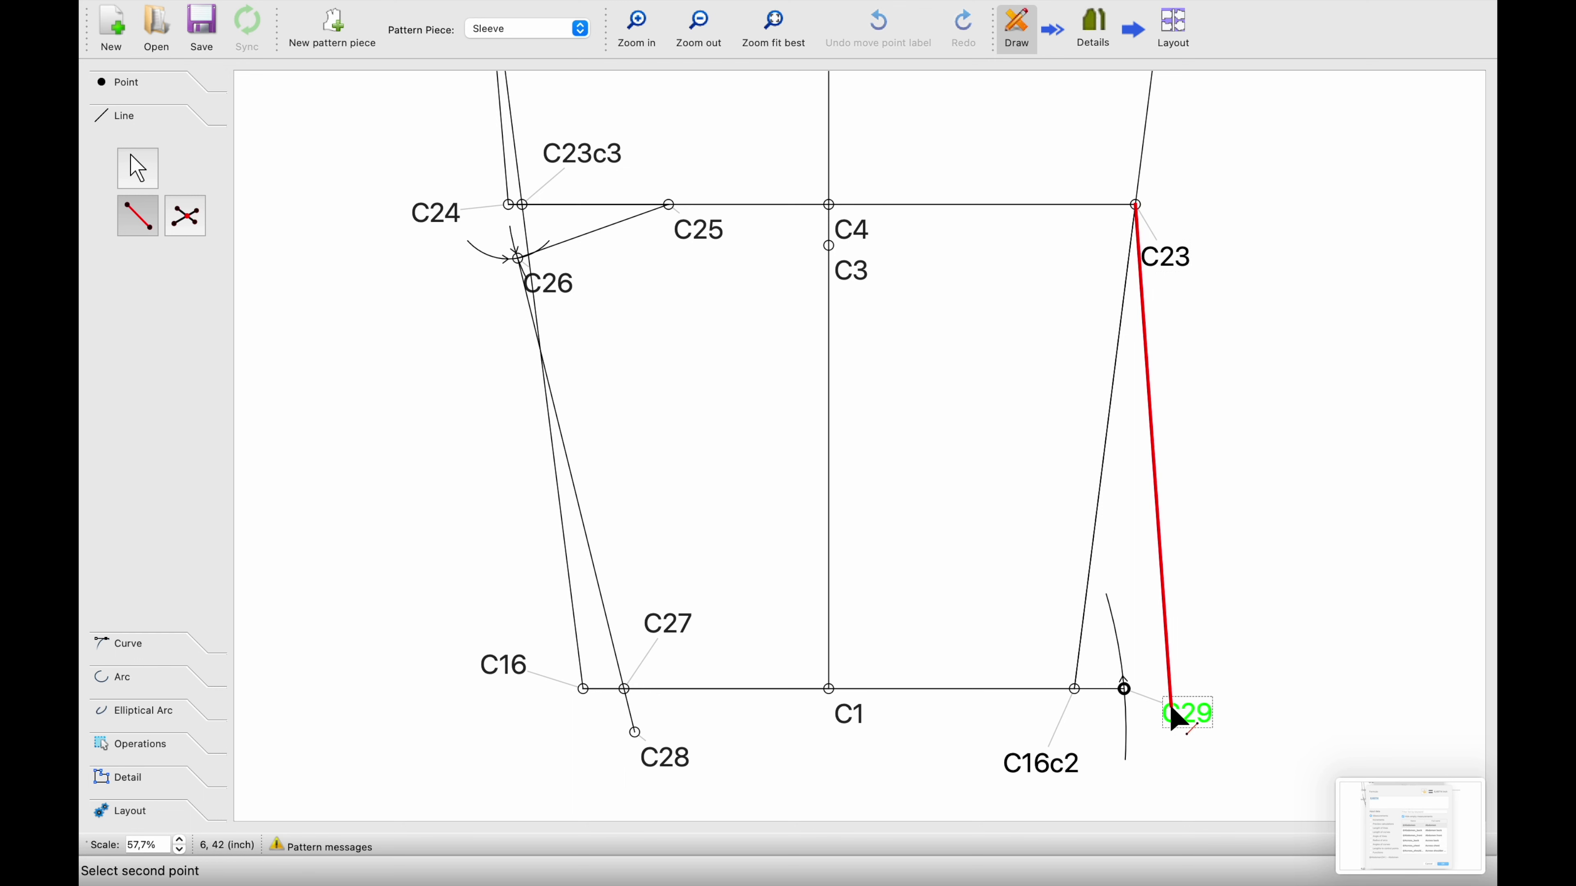
pyautogui.click(1161, 694)
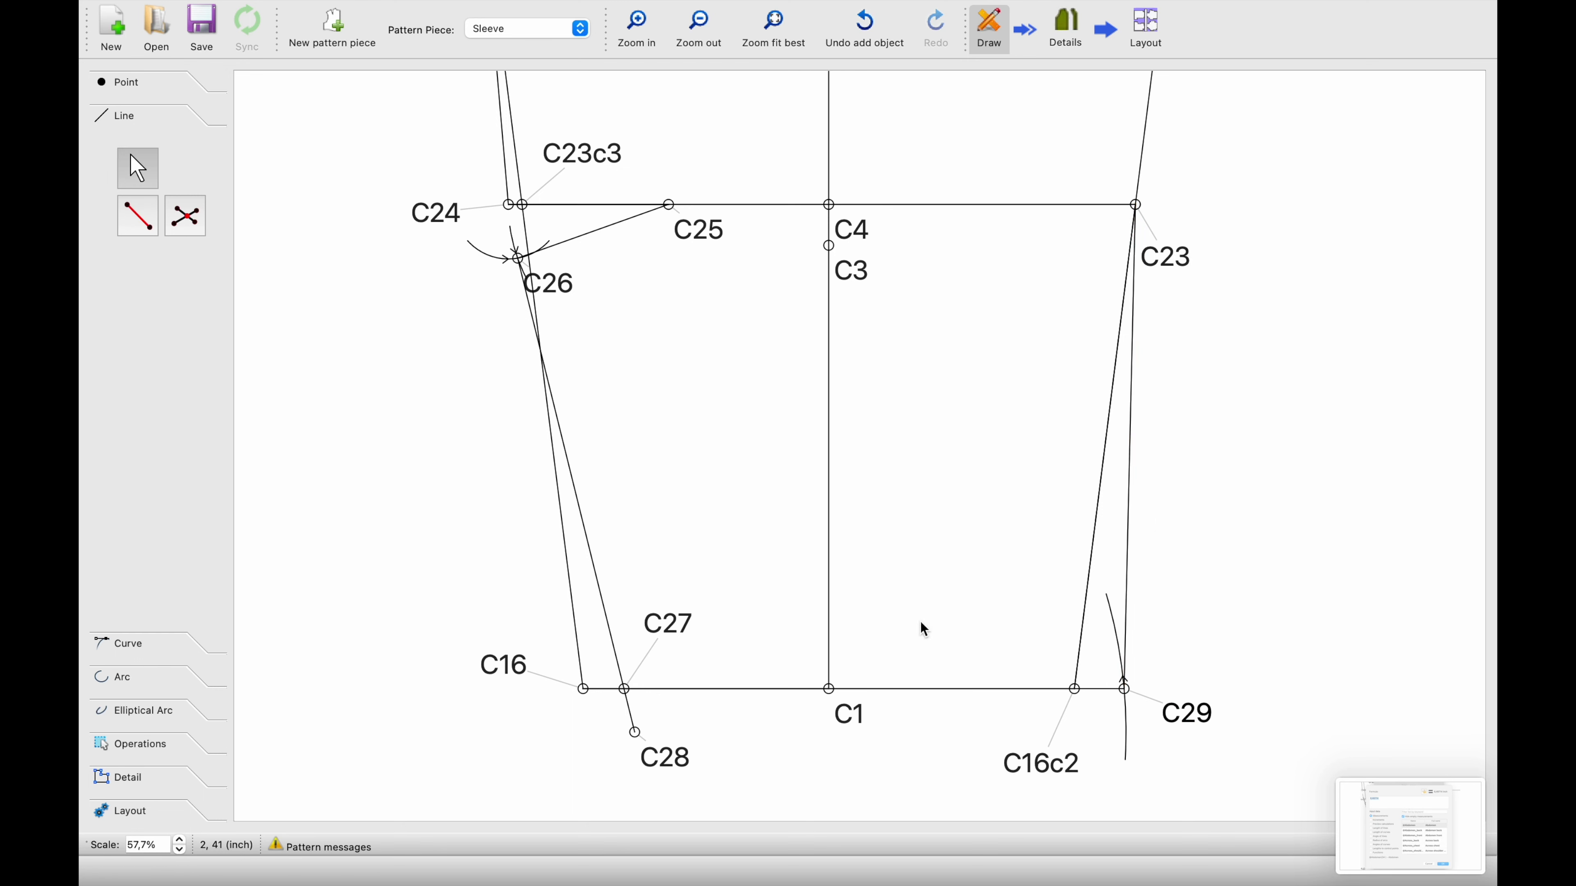
pyautogui.click(147, 223)
pyautogui.scroll(-1, 541, 547)
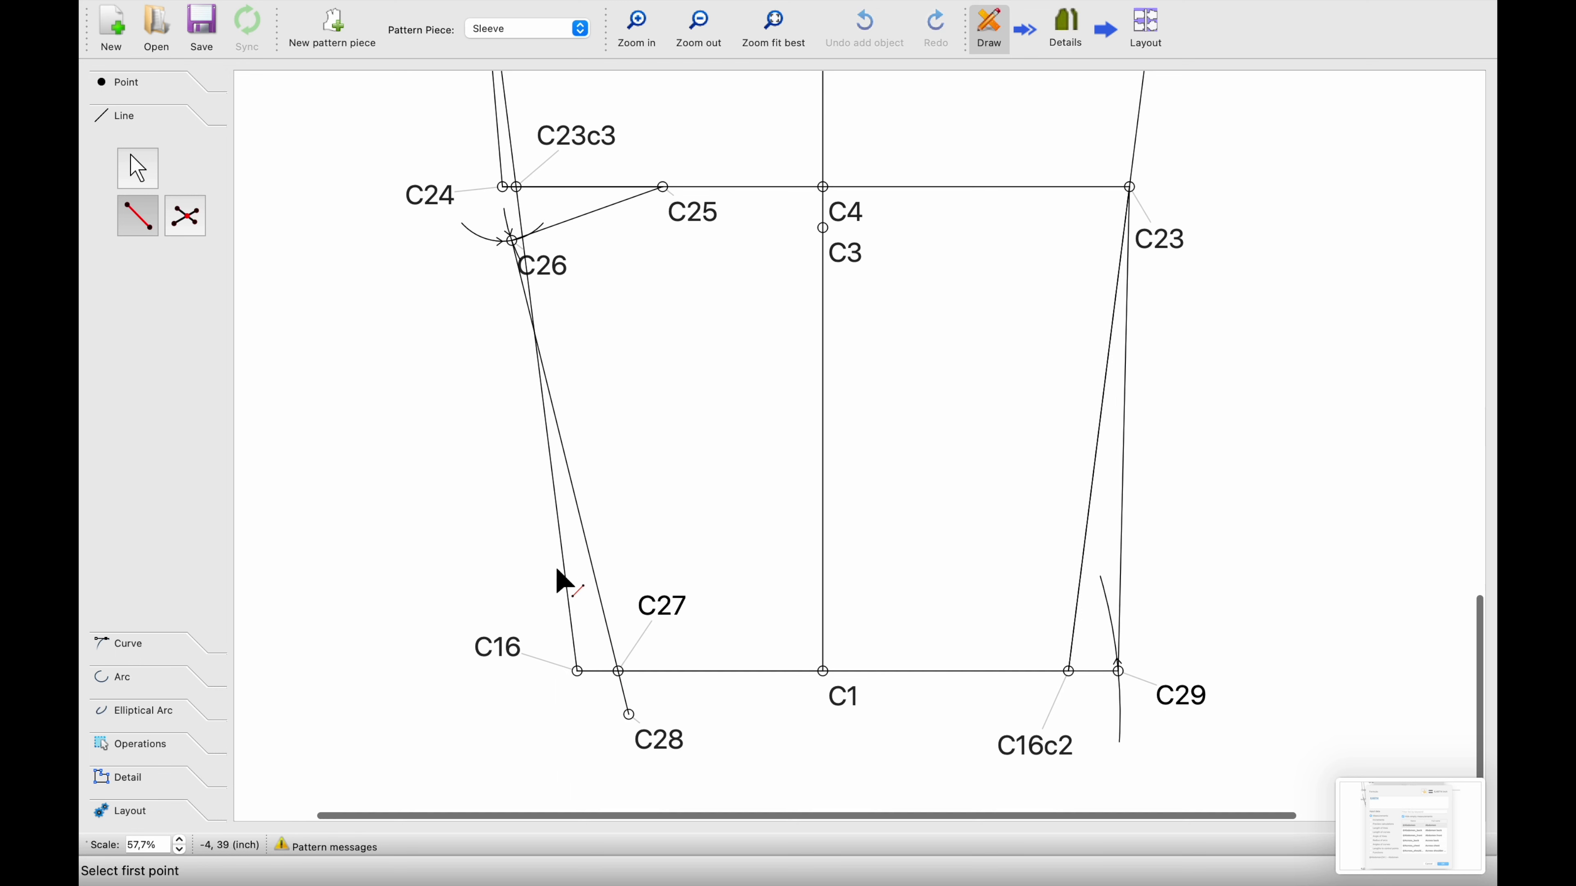
pyautogui.click(662, 743)
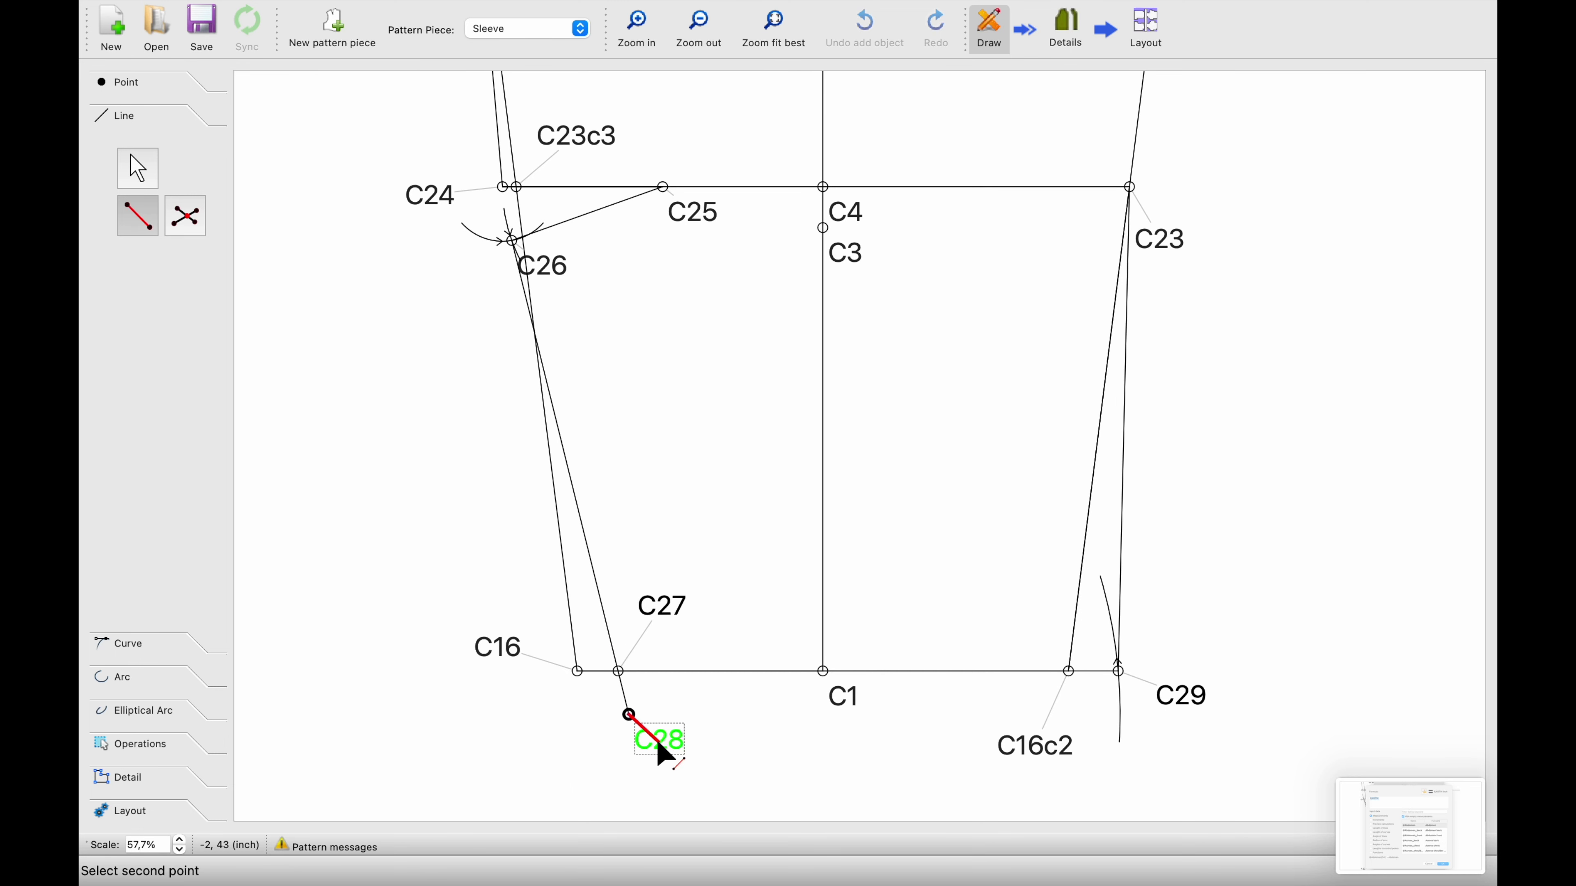
pyautogui.click(1184, 708)
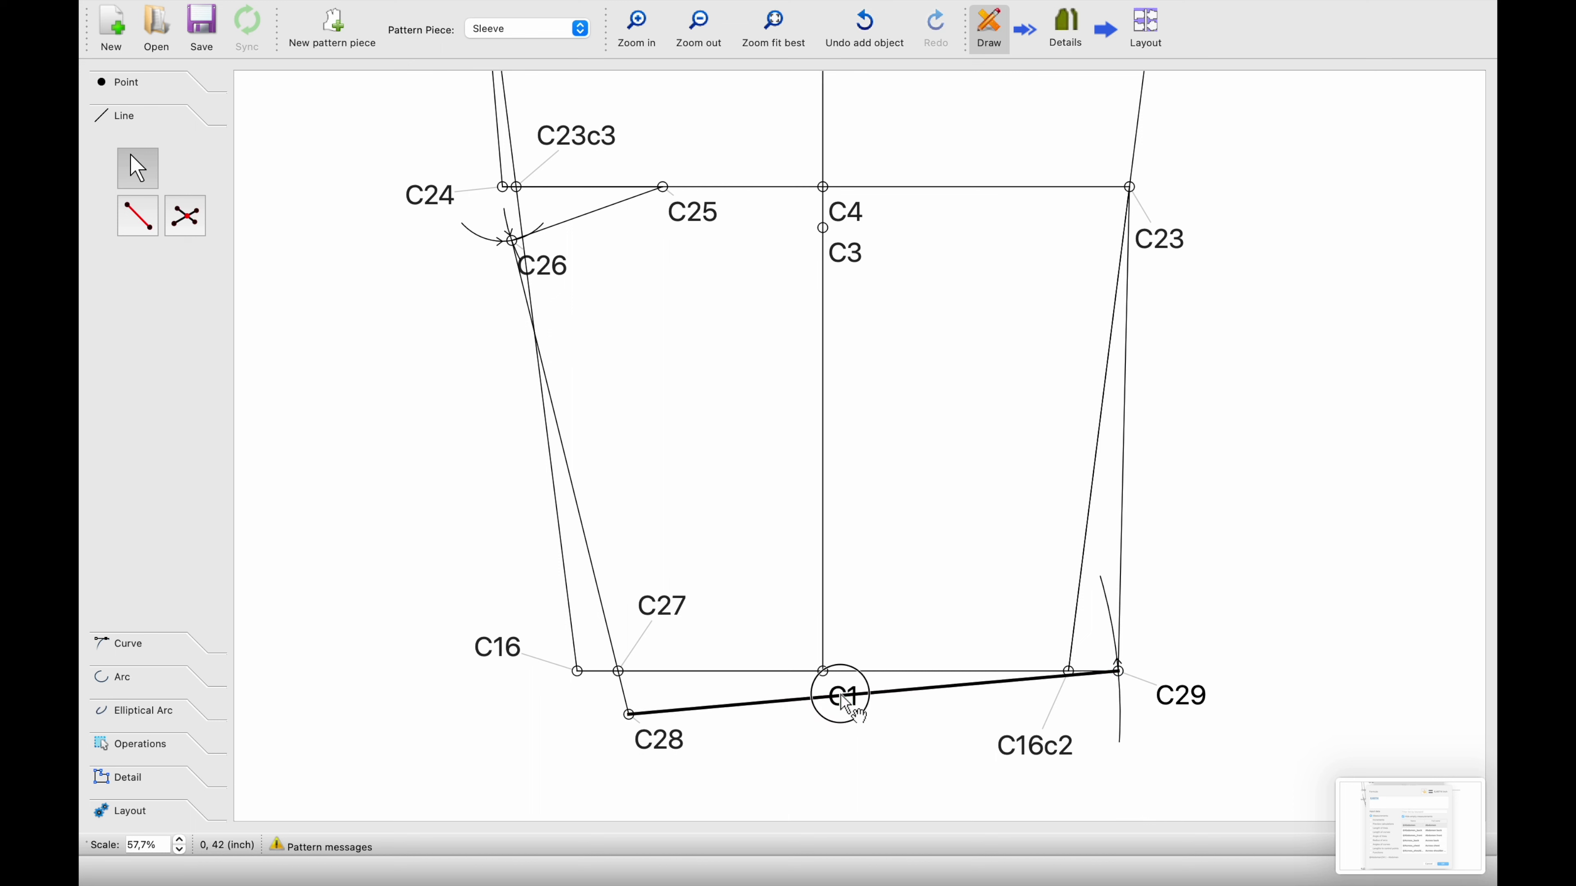
pyautogui.moveTo(849, 699); pyautogui.dragTo(884, 624)
pyautogui.click(909, 535)
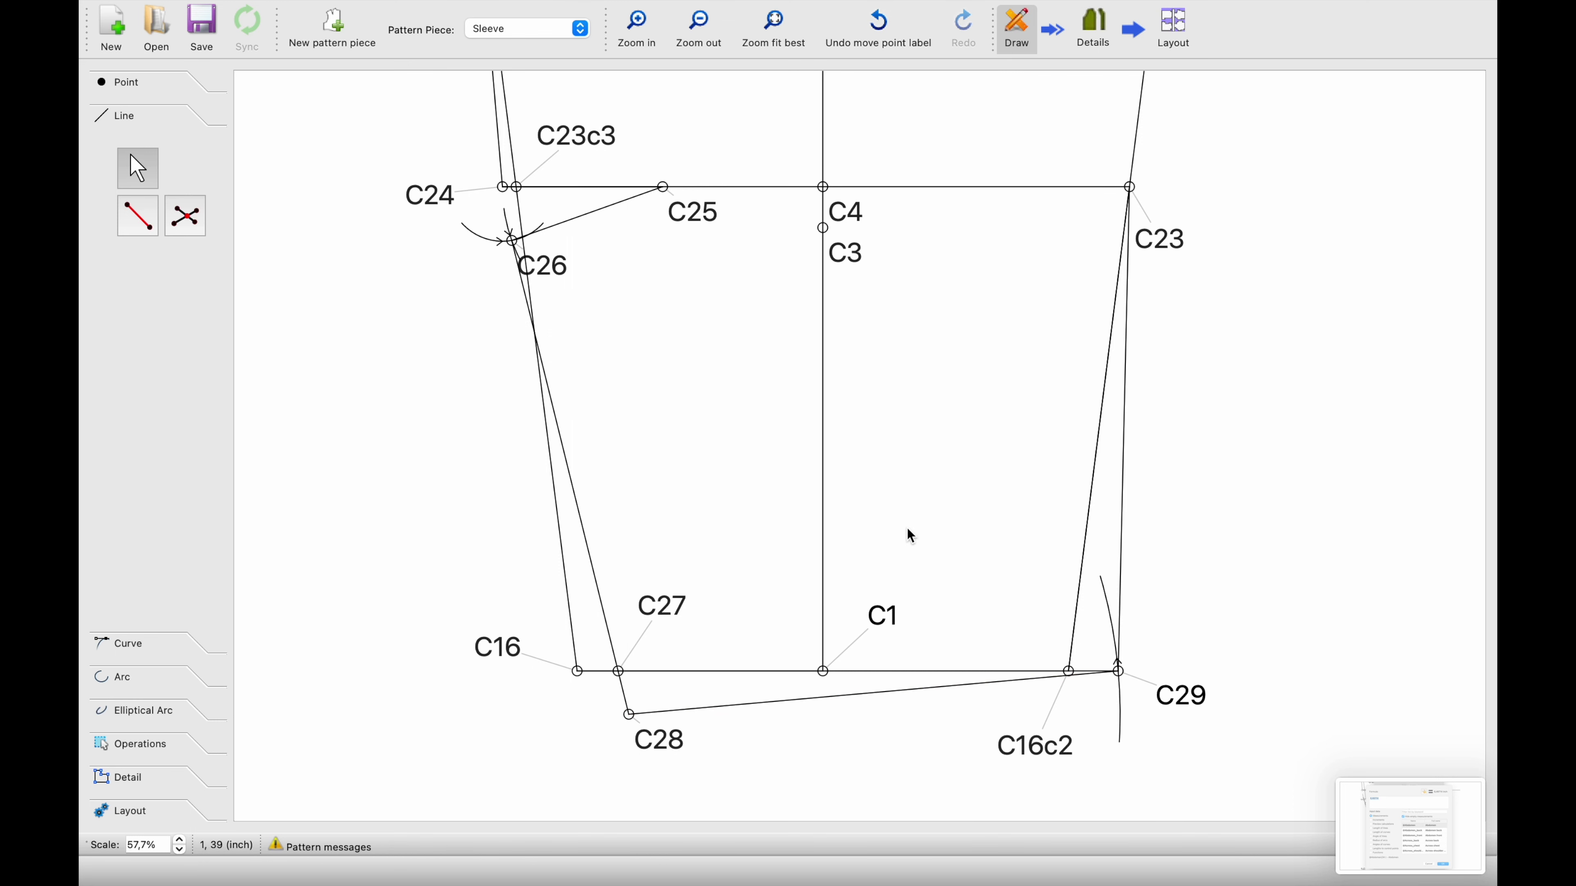
pyautogui.scroll(4, 911, 535)
pyautogui.keyDown('ctrl'); pyautogui.scroll(-2, 907, 535); pyautogui.keyUp('ctrl')
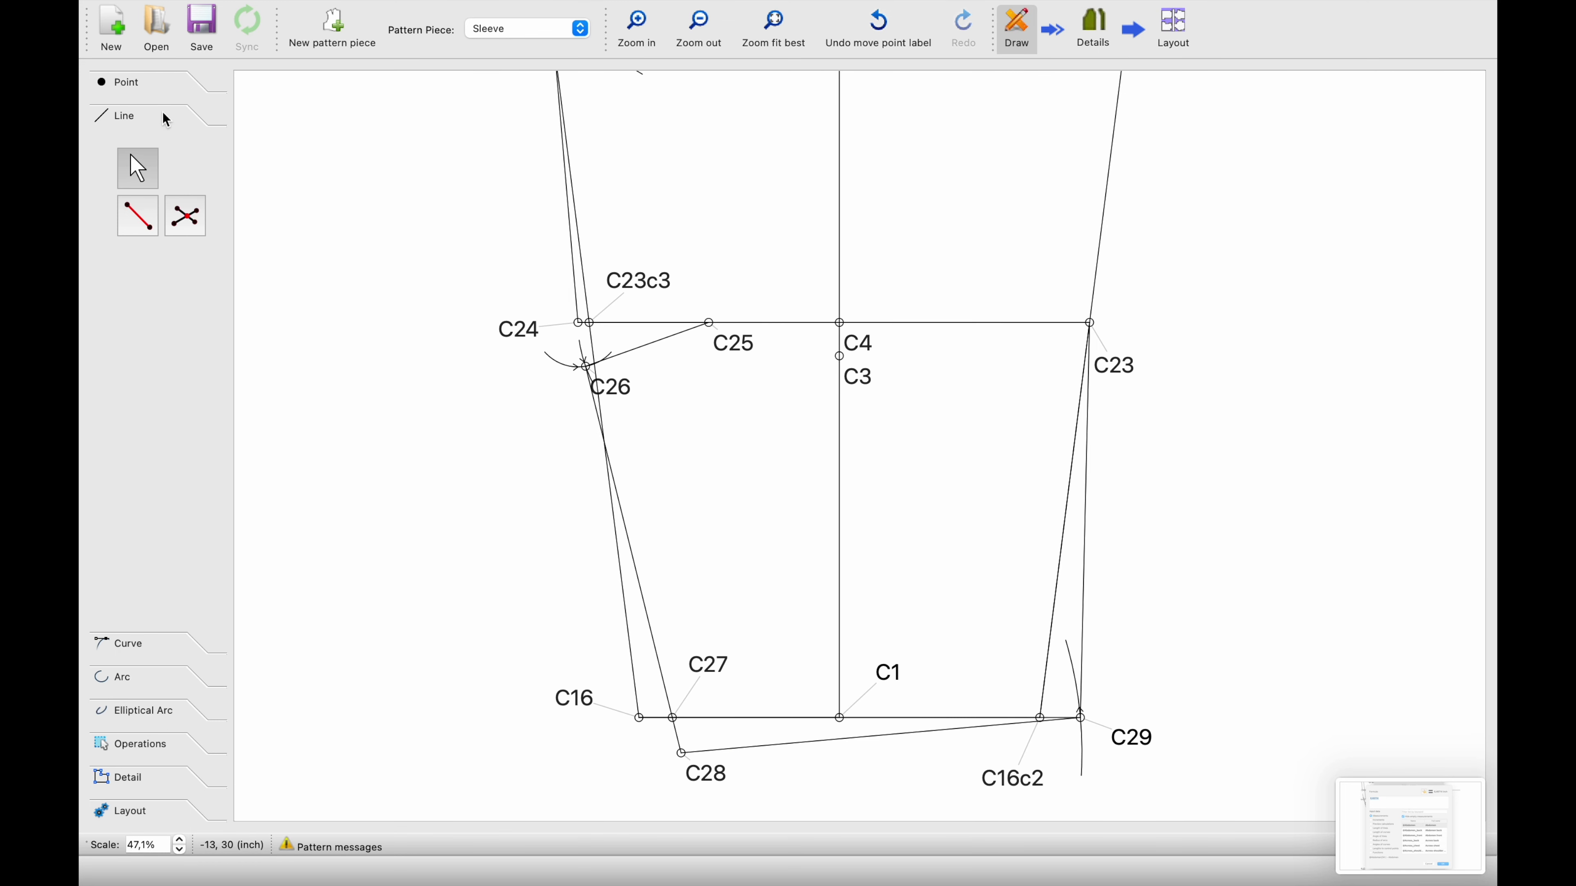
# Draw a curved path through C8, C23 and C29
pyautogui.click(140, 86)
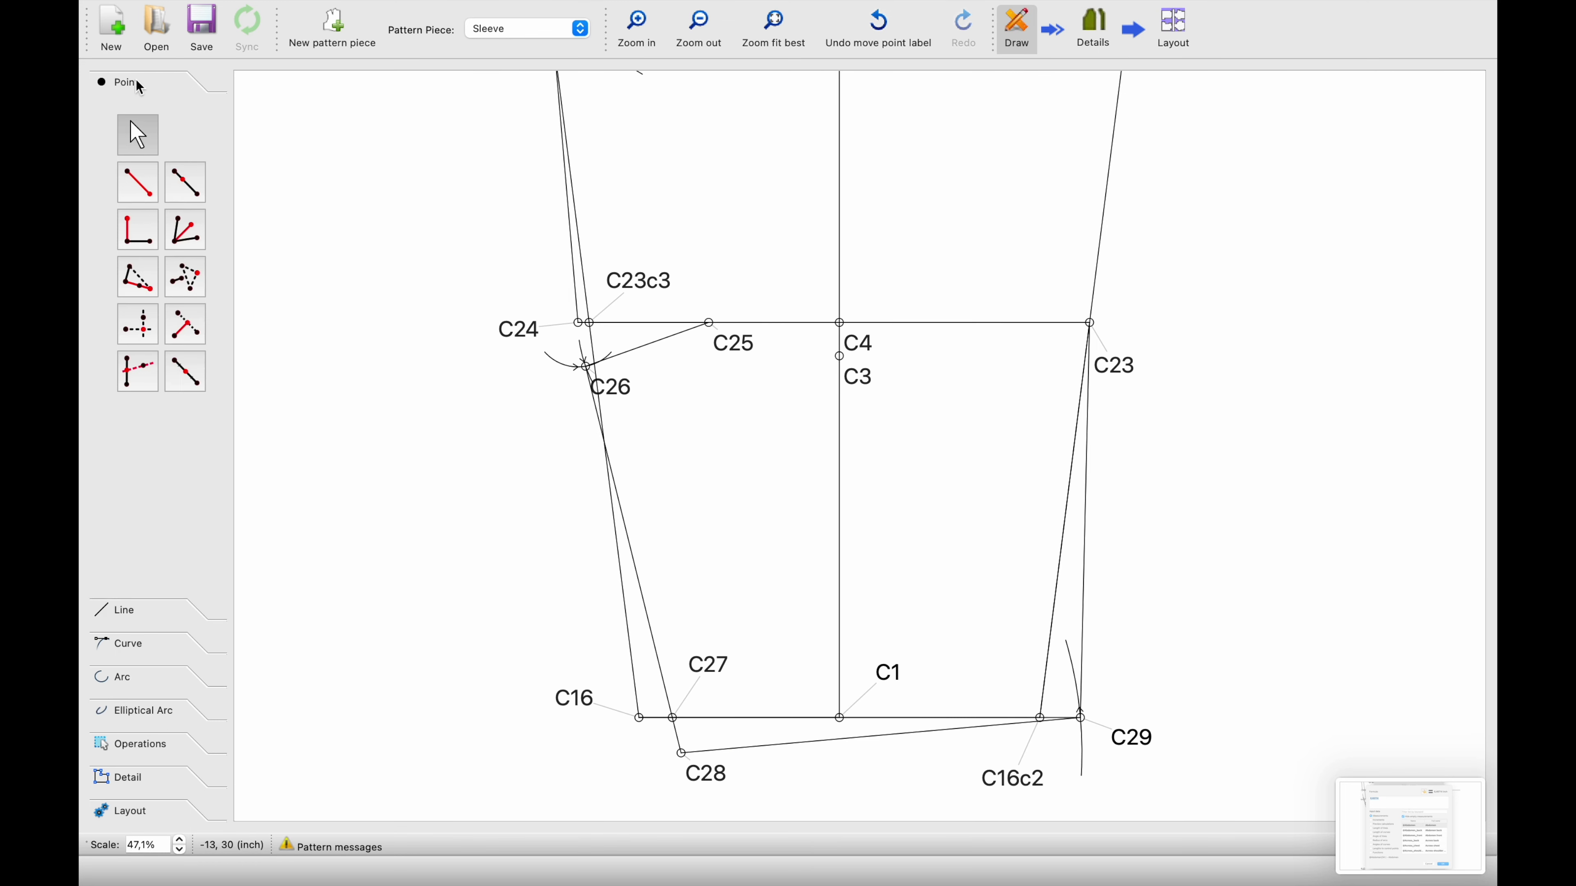
pyautogui.click(144, 649)
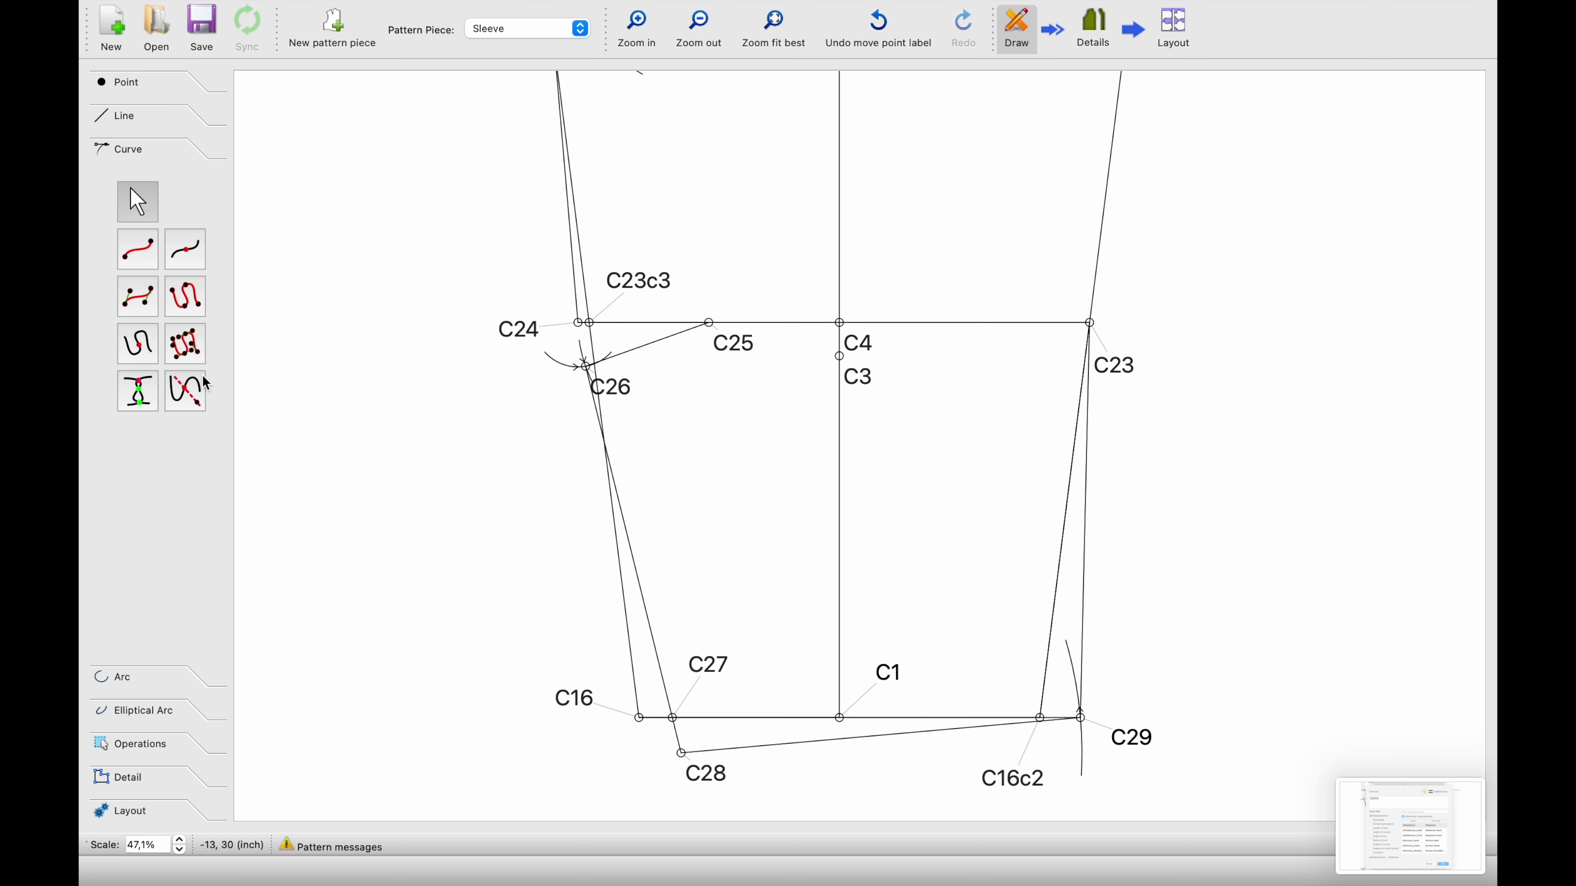
pyautogui.click(193, 308)
pyautogui.scroll(5, 992, 211)
pyautogui.keyDown('ctrl'); pyautogui.scroll(3, 1054, 211); pyautogui.keyUp('ctrl')
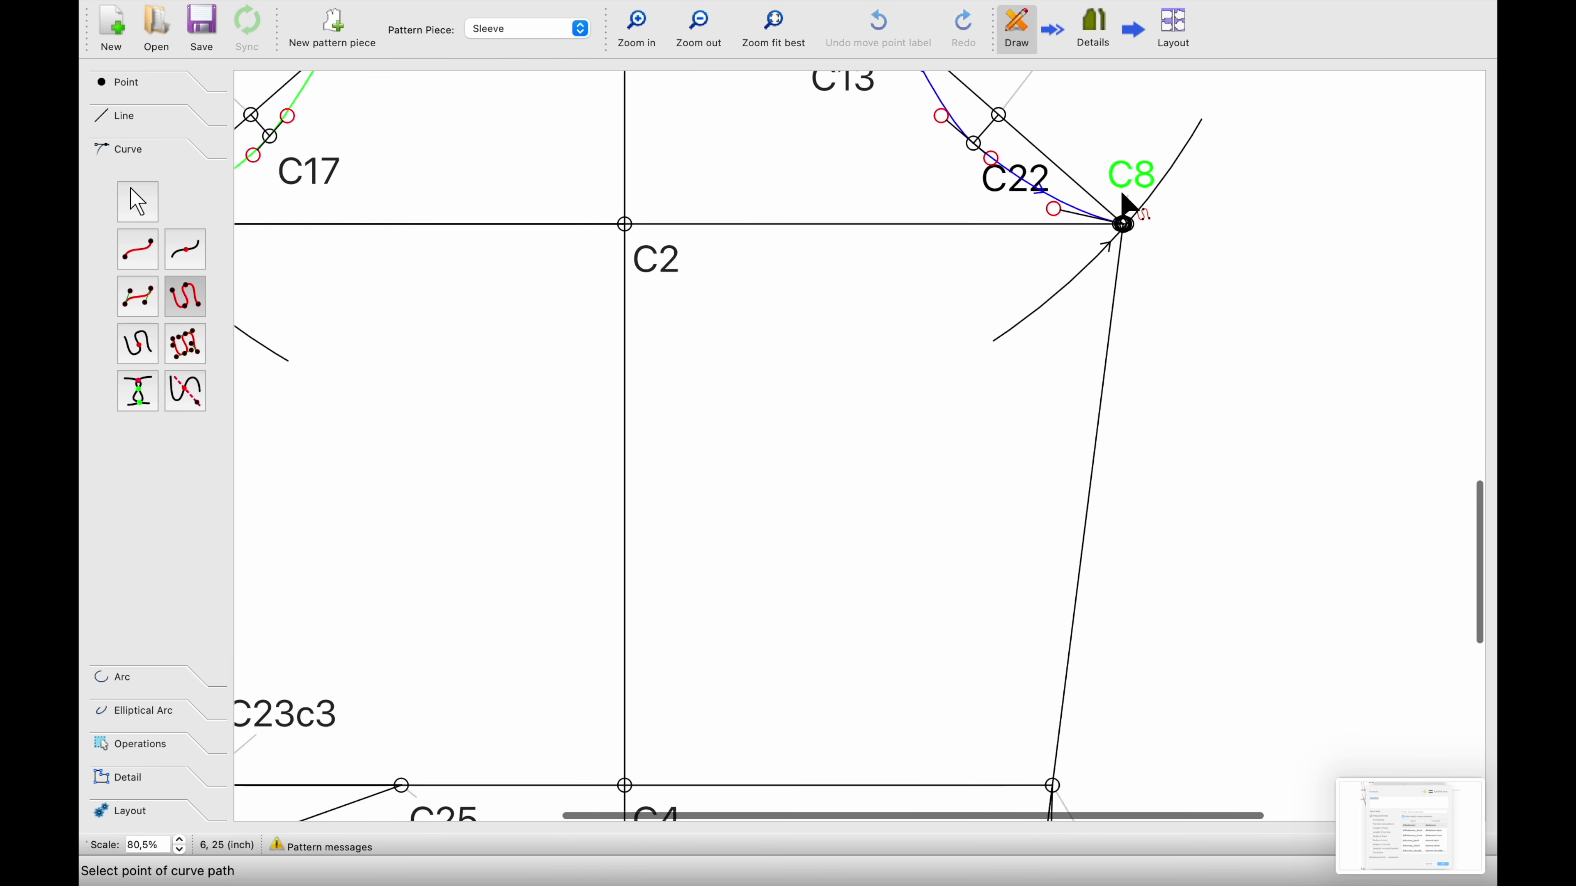
pyautogui.keyDown('ctrl'); pyautogui.scroll(6, 1122, 208); pyautogui.keyUp('ctrl')
pyautogui.click(1127, 289)
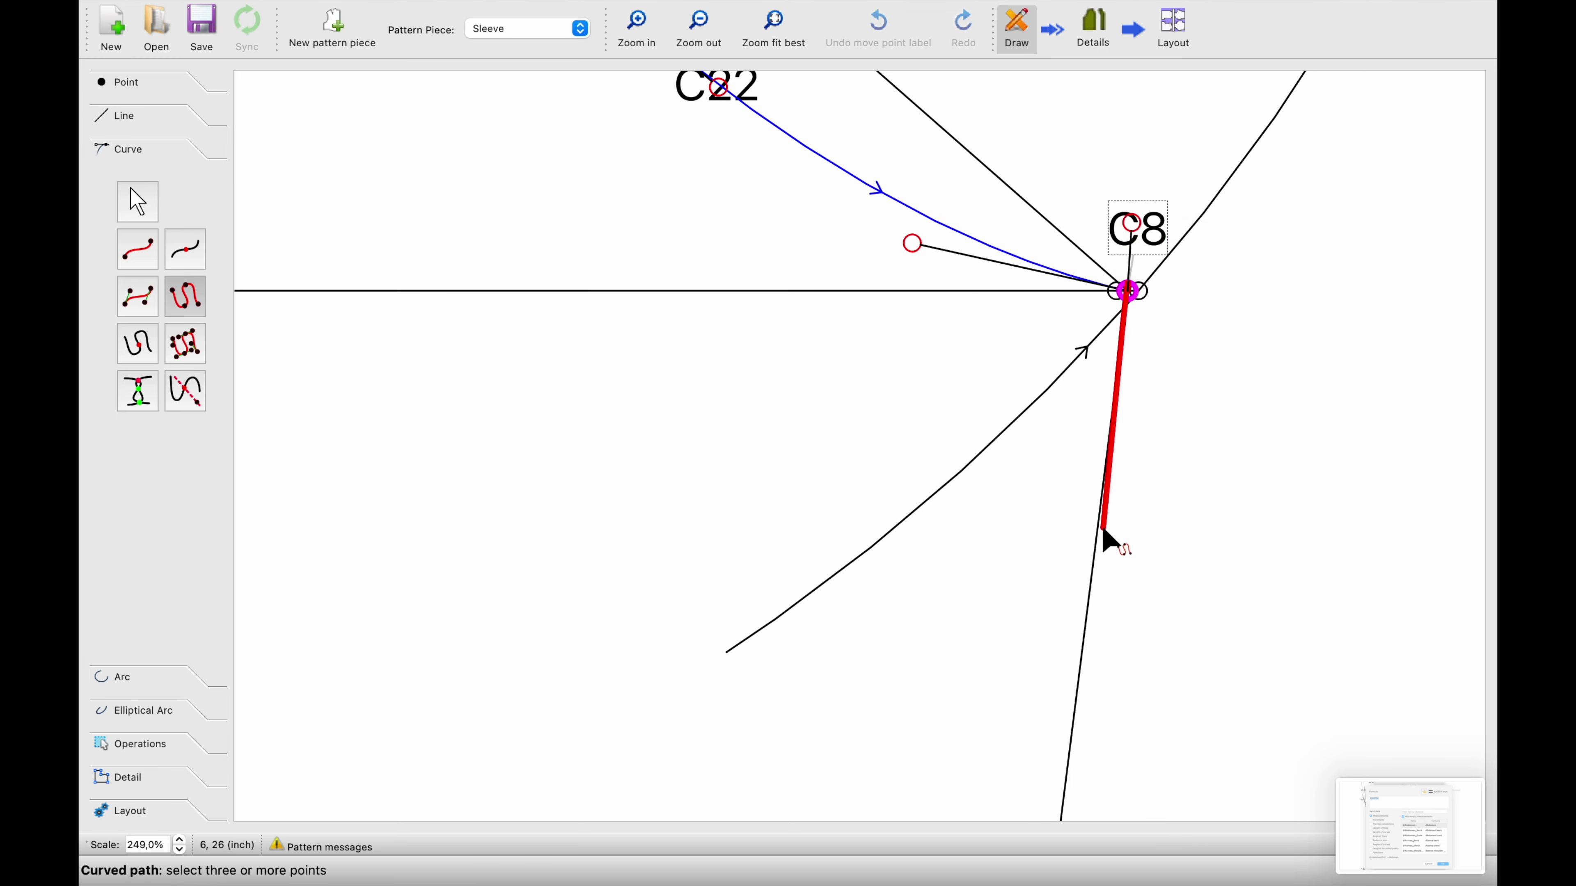
pyautogui.scroll(-8, 1104, 536)
pyautogui.keyDown('ctrl'); pyautogui.scroll(-5, 1023, 720); pyautogui.keyUp('ctrl')
pyautogui.keyDown('ctrl'); pyautogui.scroll(-6, 1031, 729); pyautogui.keyUp('ctrl')
pyautogui.scroll(-2, 1030, 769)
pyautogui.keyDown('ctrl'); pyautogui.scroll(3, 1018, 791); pyautogui.keyUp('ctrl')
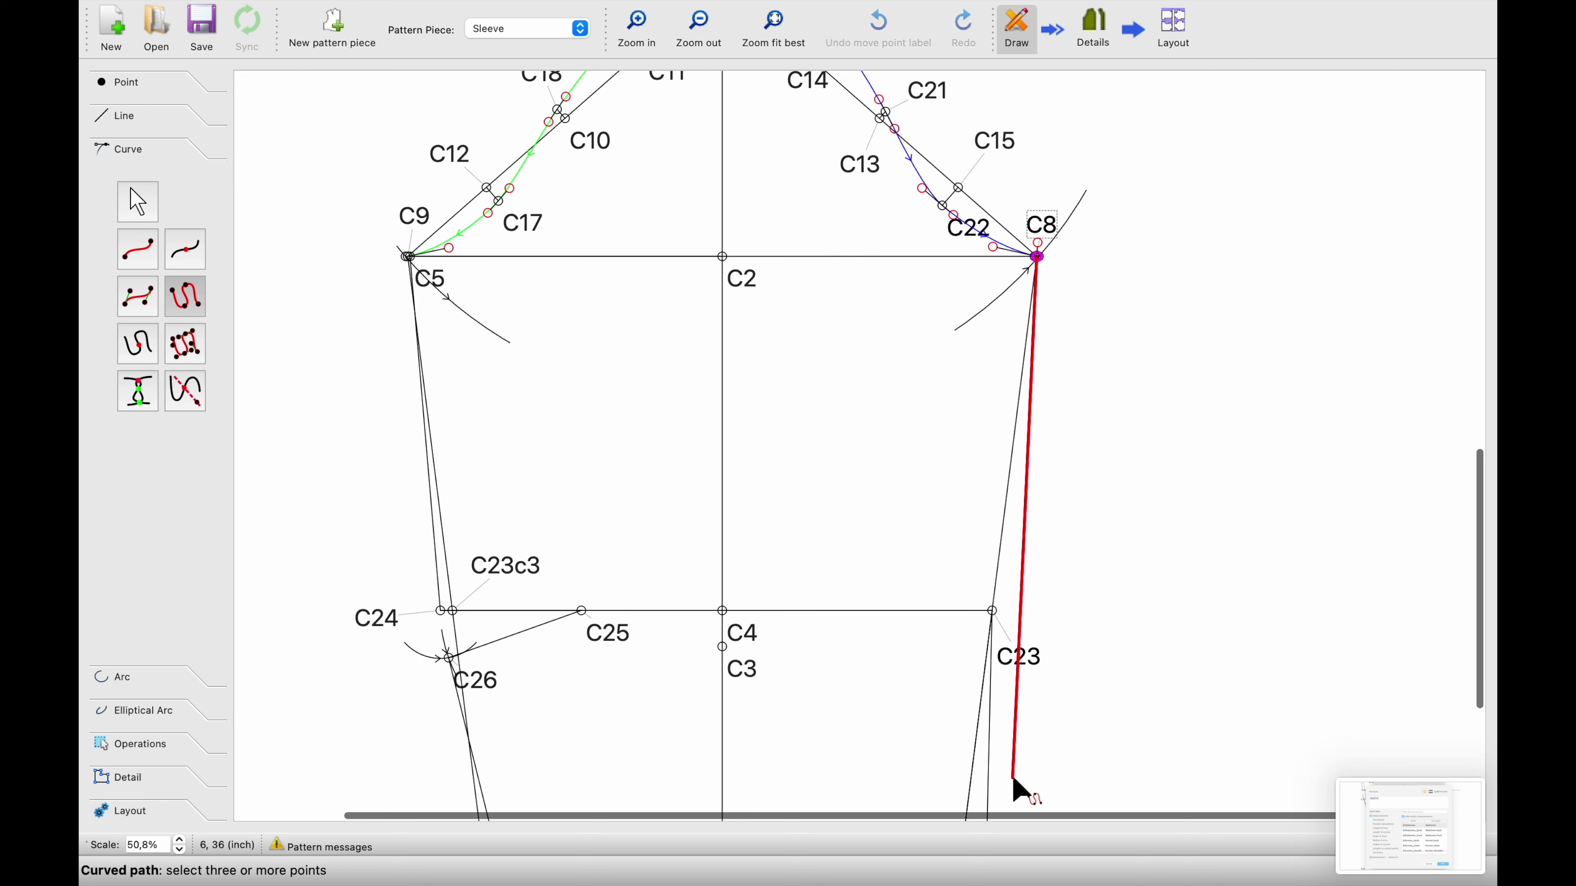
pyautogui.click(993, 611)
pyautogui.scroll(-5, 1002, 792)
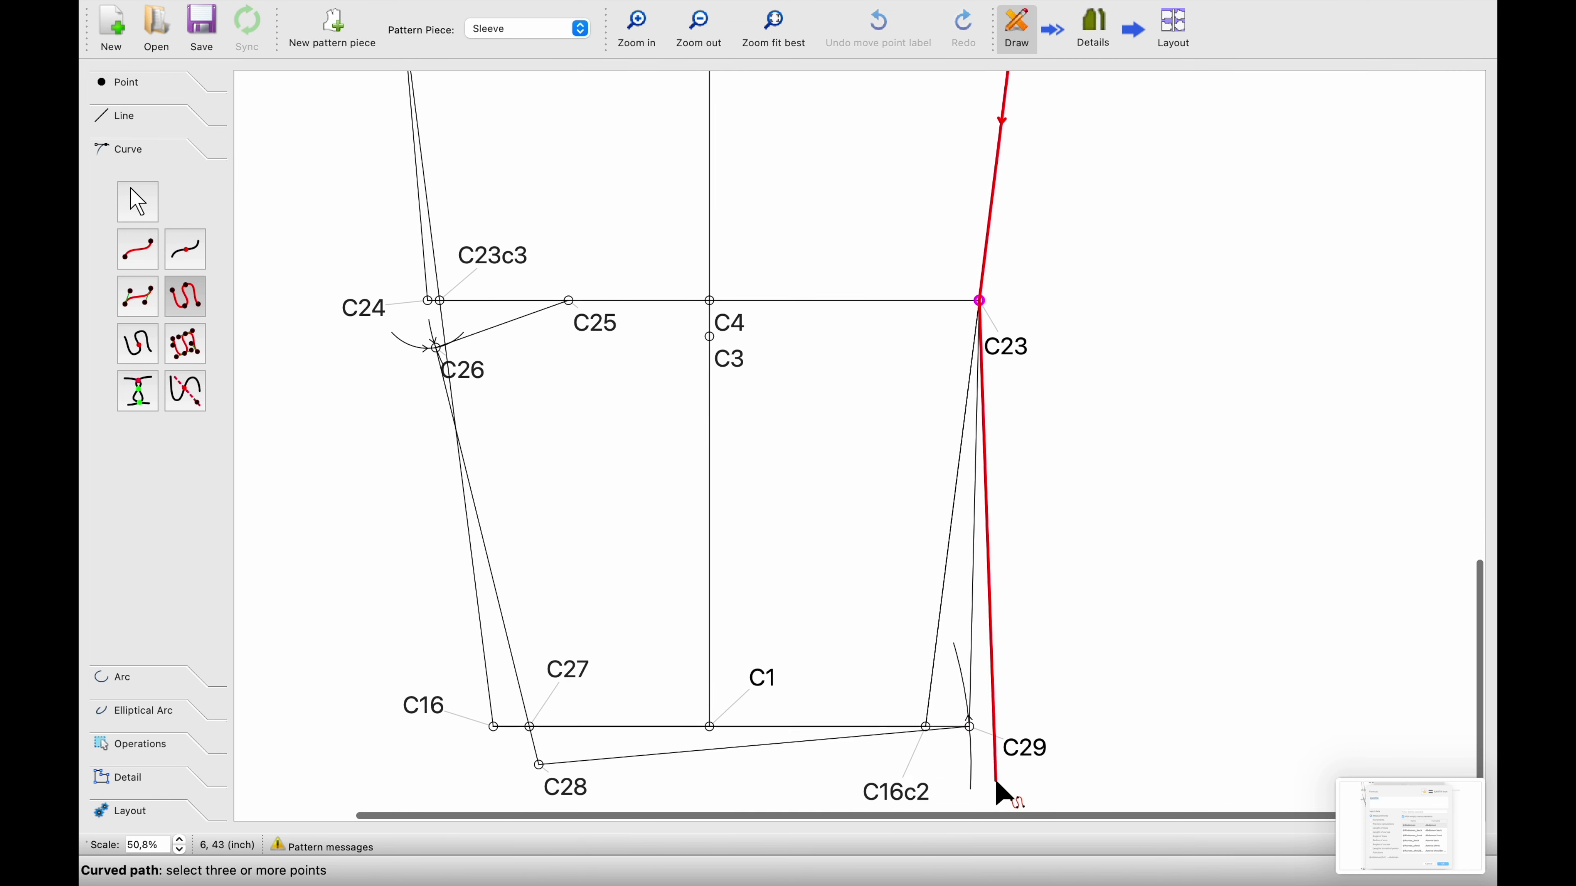
pyautogui.click(970, 727)
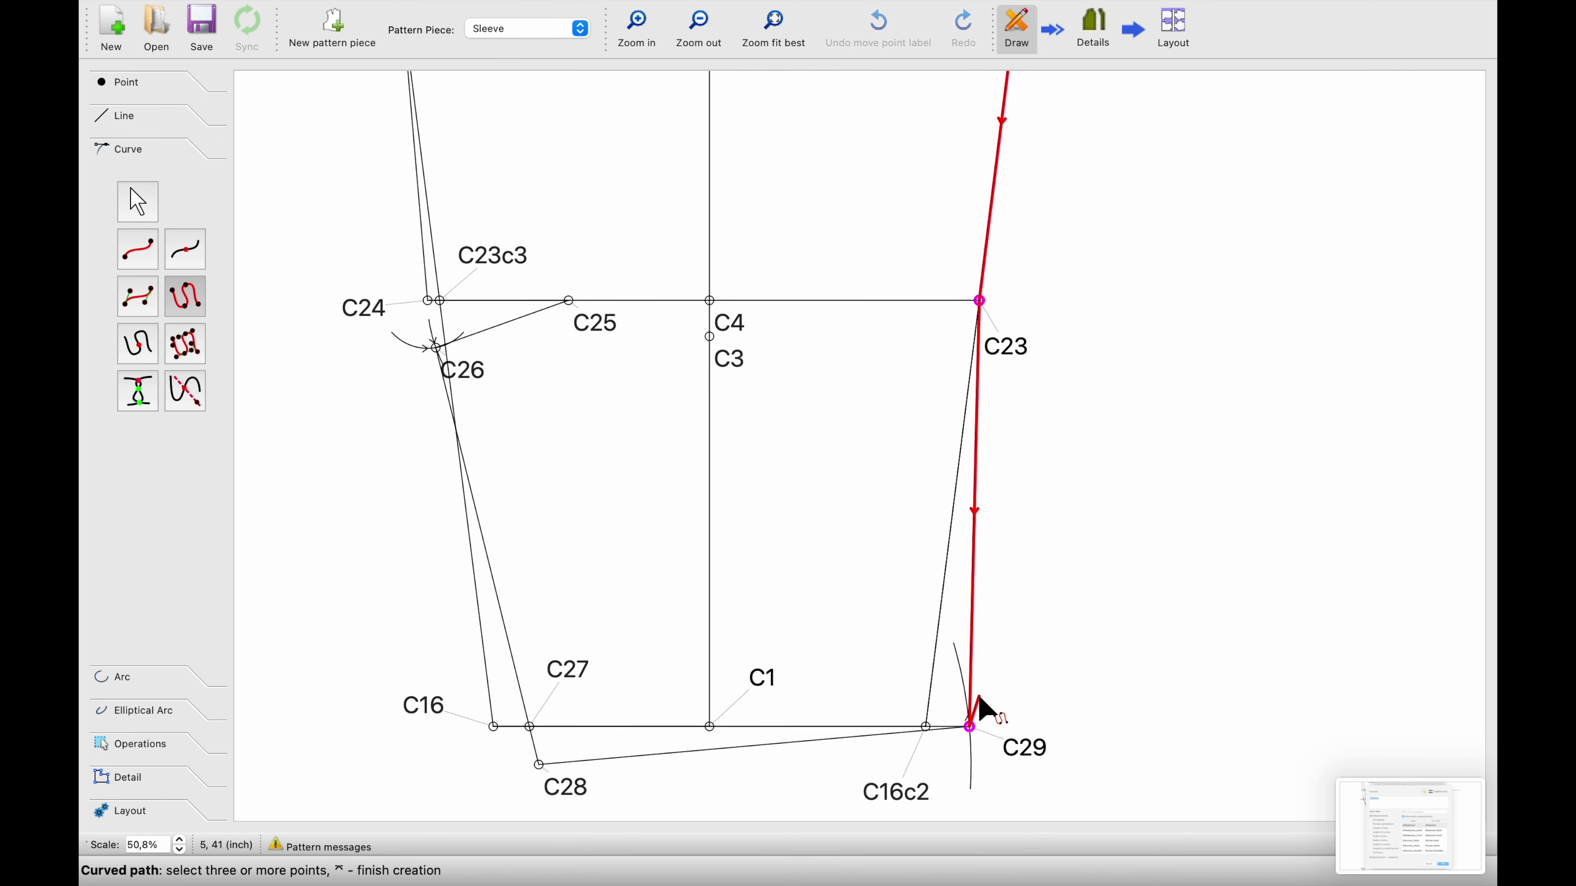
pyautogui.press('Return')
# Adjust the curve's control handles near C23 and below C8 to smooth its bends
pyautogui.keyDown('ctrl'); pyautogui.scroll(4, 995, 654); pyautogui.keyUp('ctrl')
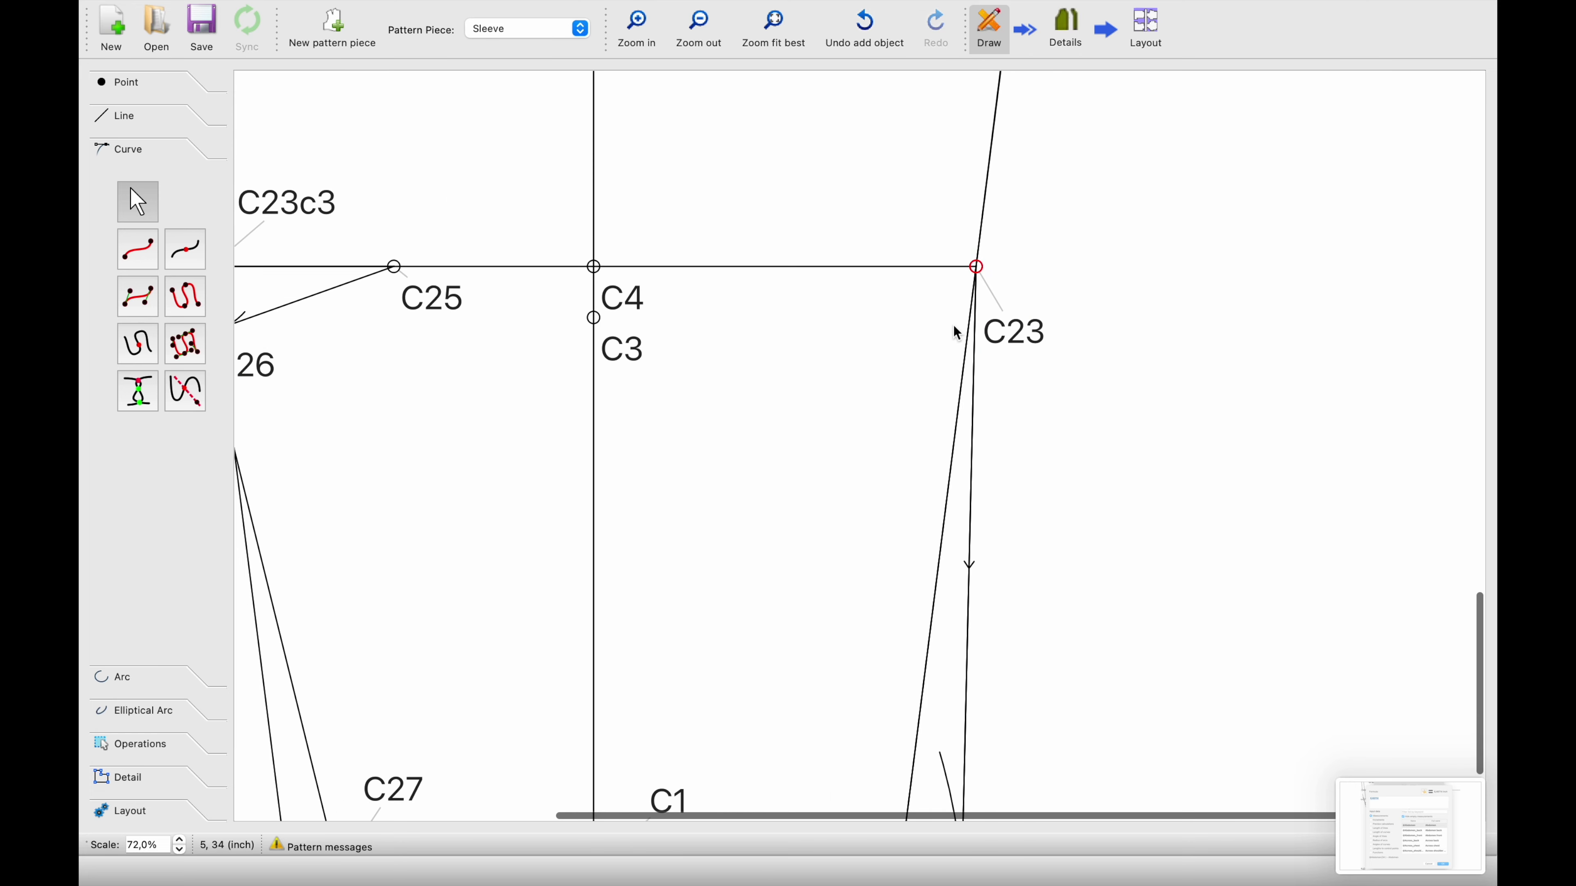
pyautogui.scroll(2, 967, 373)
pyautogui.moveTo(992, 460)
pyautogui.mouseDown()
pyautogui.moveTo(986, 419)
pyautogui.moveTo(978, 439)
pyautogui.mouseUp()
pyautogui.moveTo(983, 365); pyautogui.dragTo(991, 315)
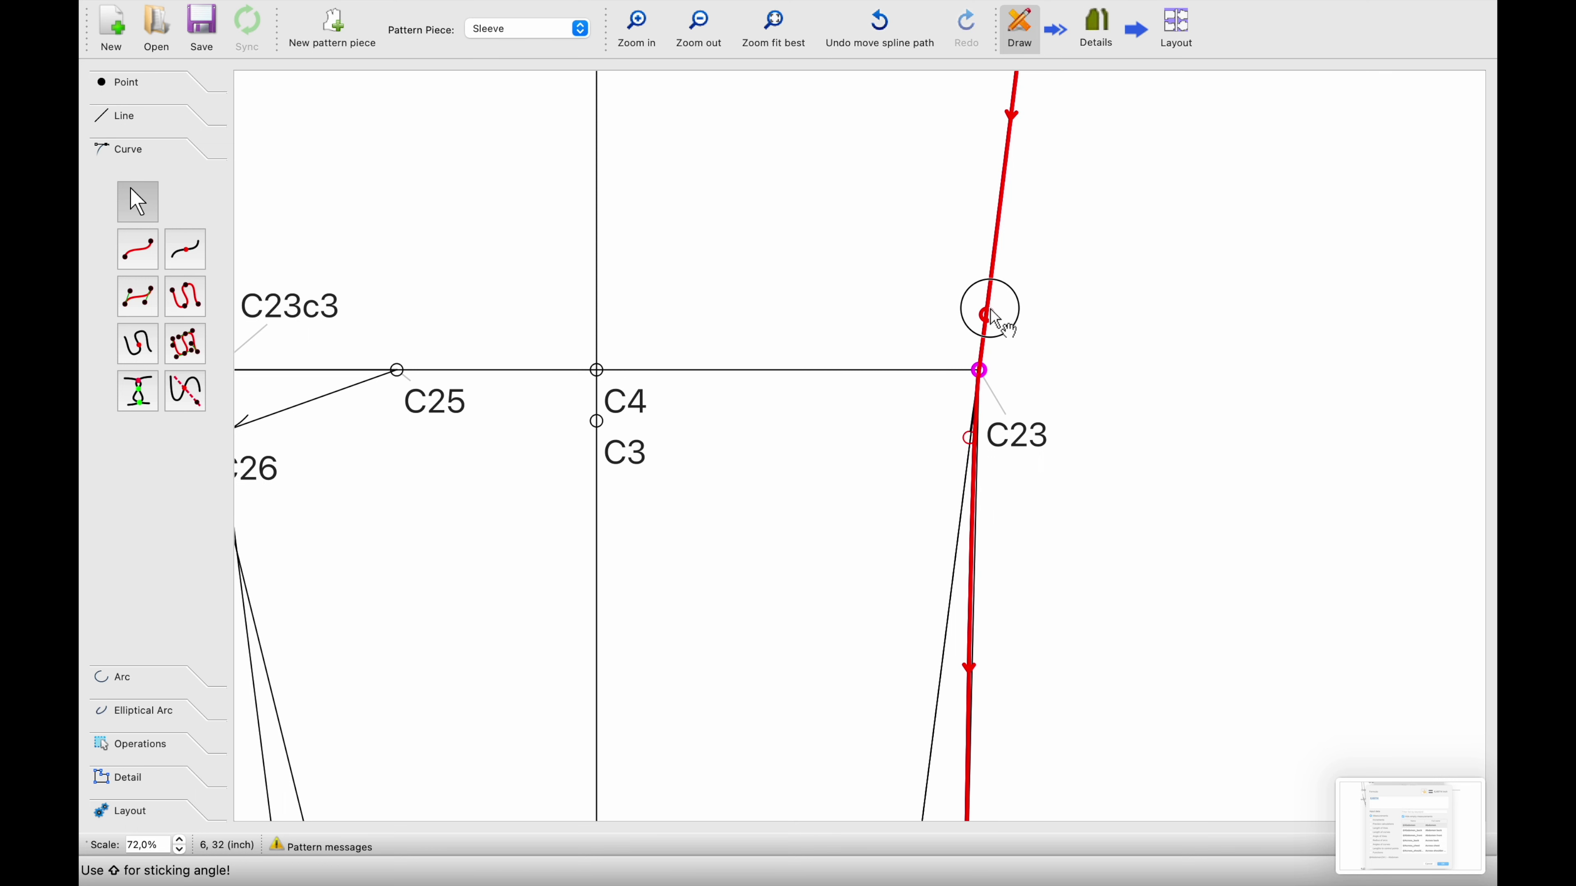
pyautogui.scroll(-5, 1038, 683)
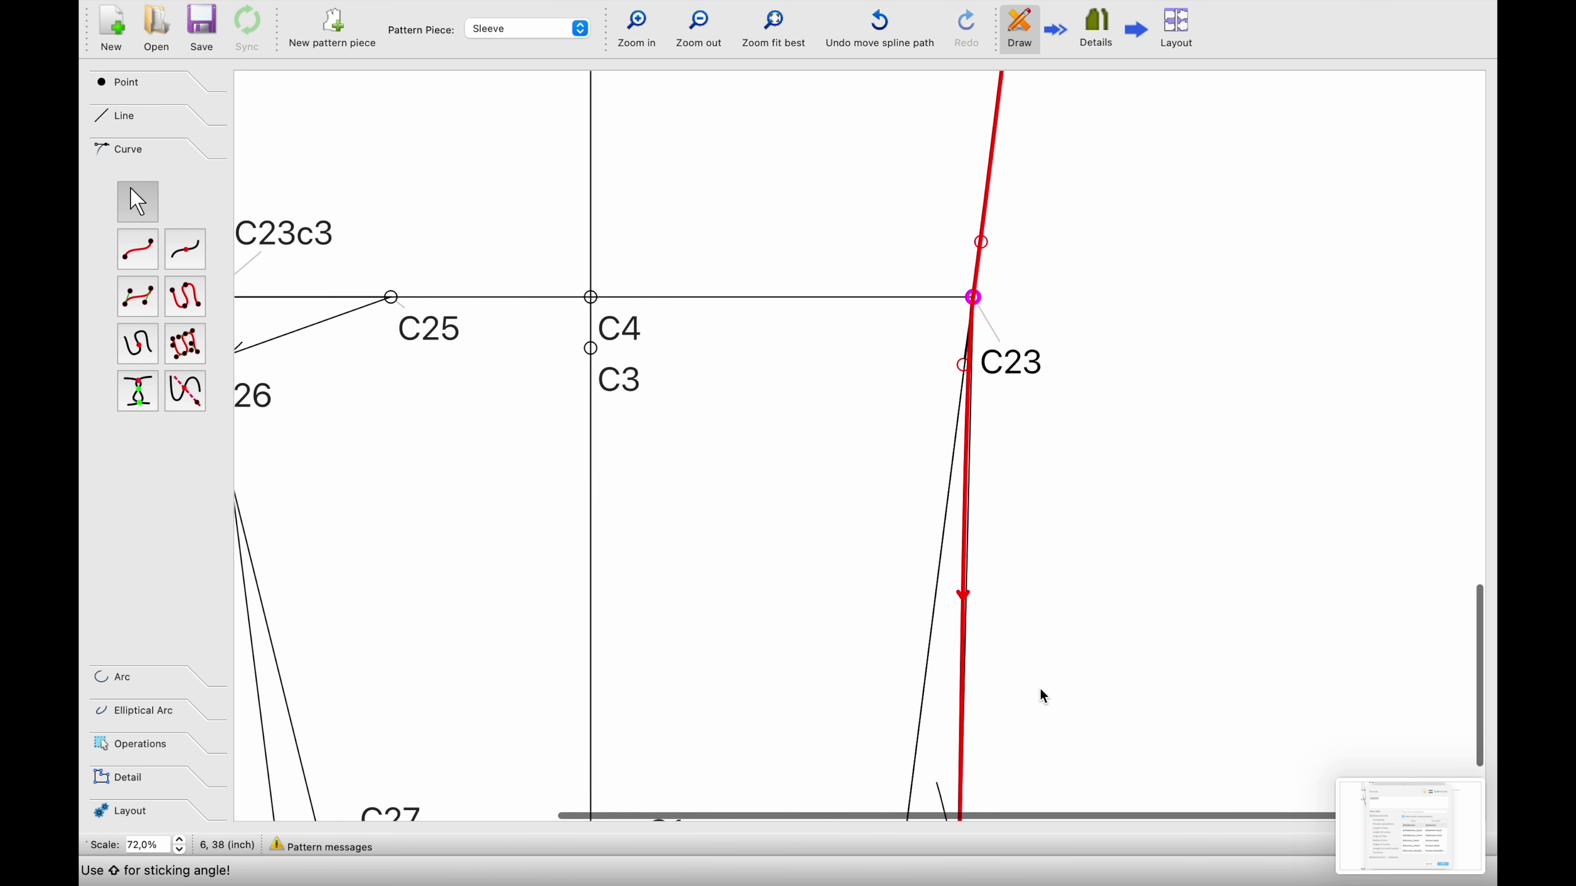
pyautogui.moveTo(957, 252); pyautogui.dragTo(953, 321)
pyautogui.scroll(-3, 979, 500)
pyautogui.moveTo(943, 663); pyautogui.dragTo(946, 649)
pyautogui.scroll(10, 949, 652)
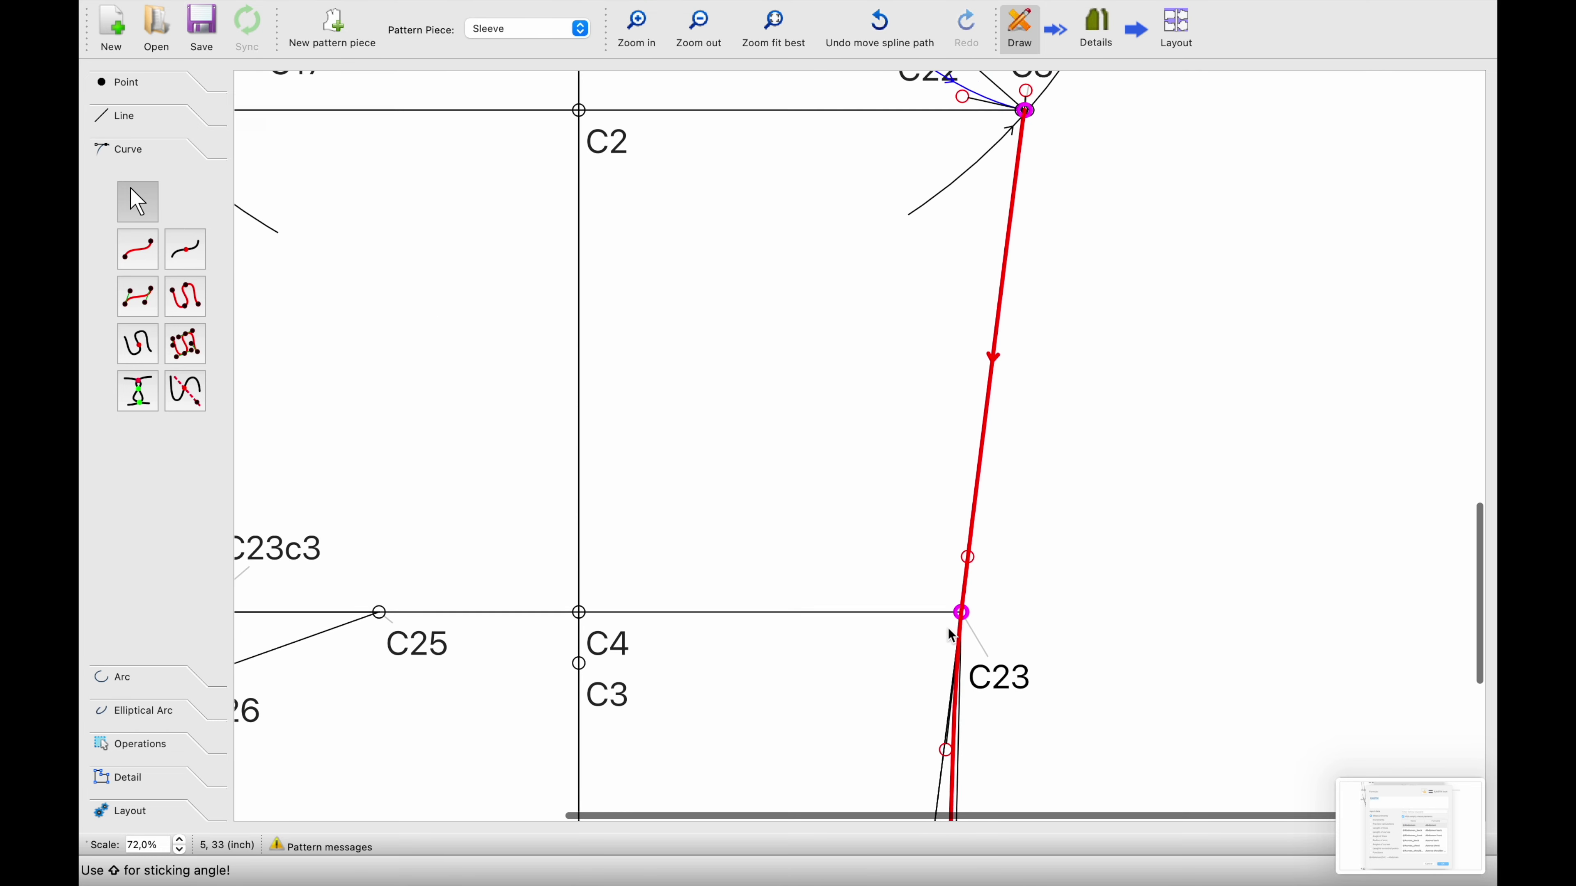
pyautogui.scroll(4, 952, 636)
pyautogui.click(1027, 289)
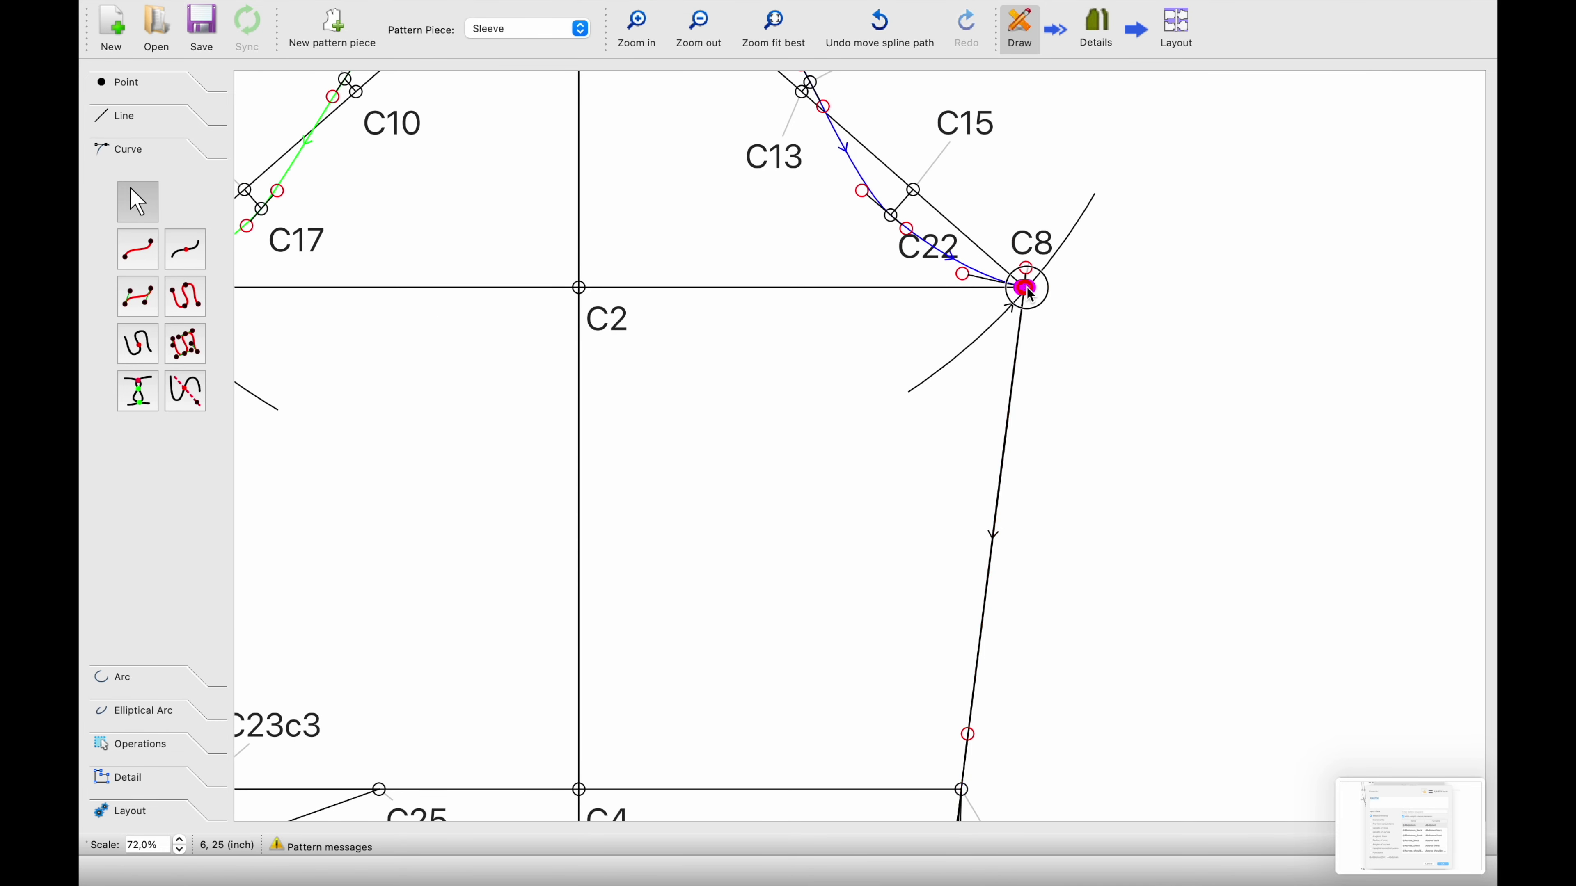
pyautogui.click(1020, 321)
pyautogui.click(1020, 334)
pyautogui.moveTo(1022, 338); pyautogui.dragTo(1013, 359)
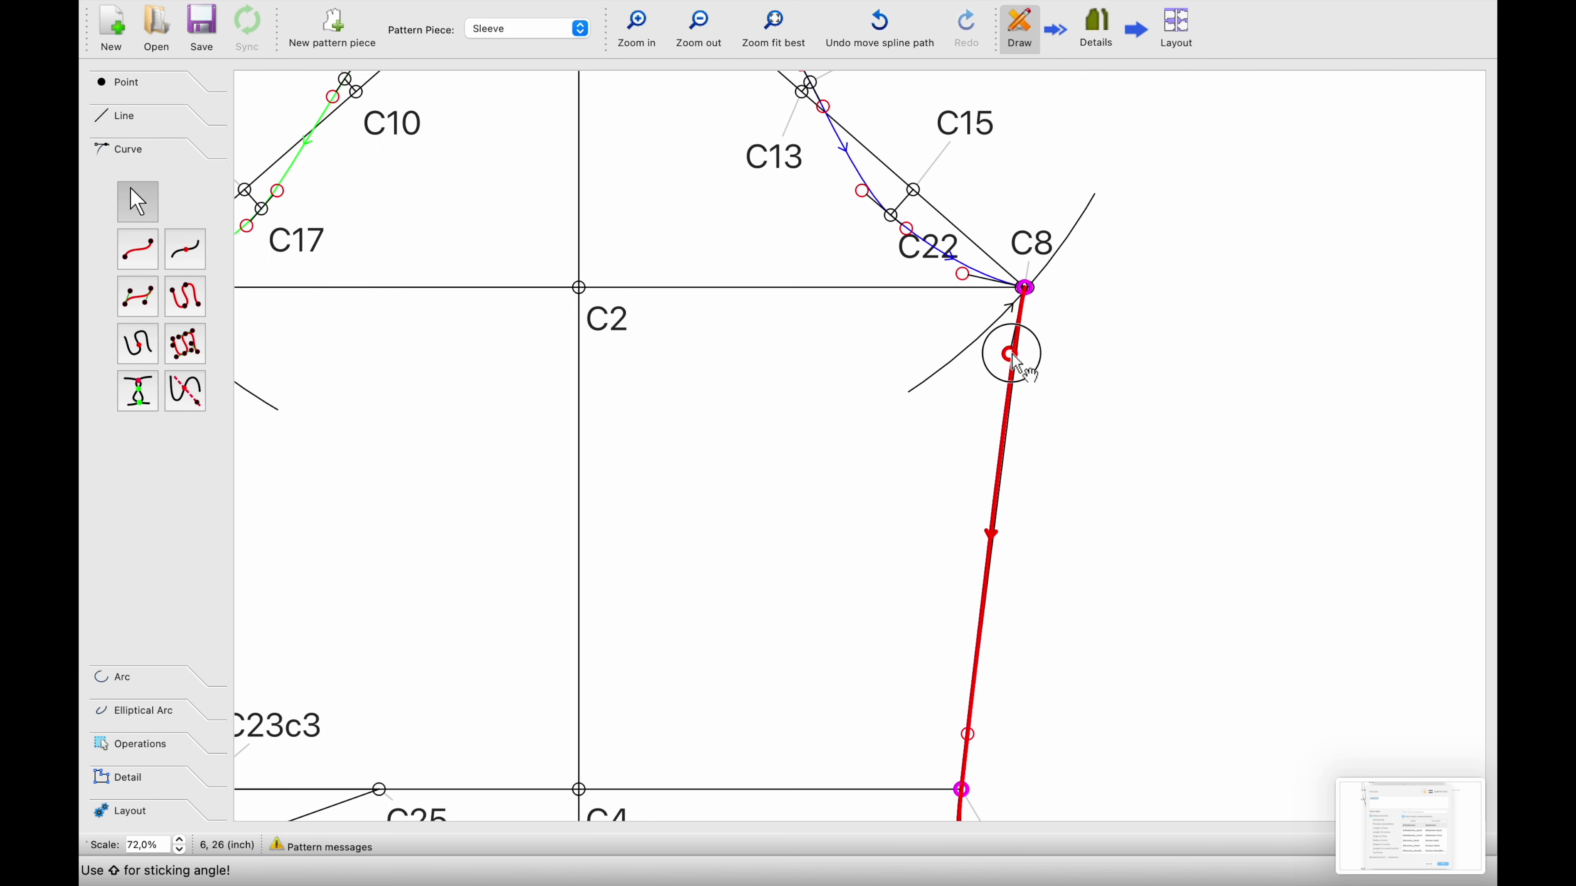
pyautogui.keyDown('ctrl'); pyautogui.scroll(-3, 1031, 444); pyautogui.keyUp('ctrl')
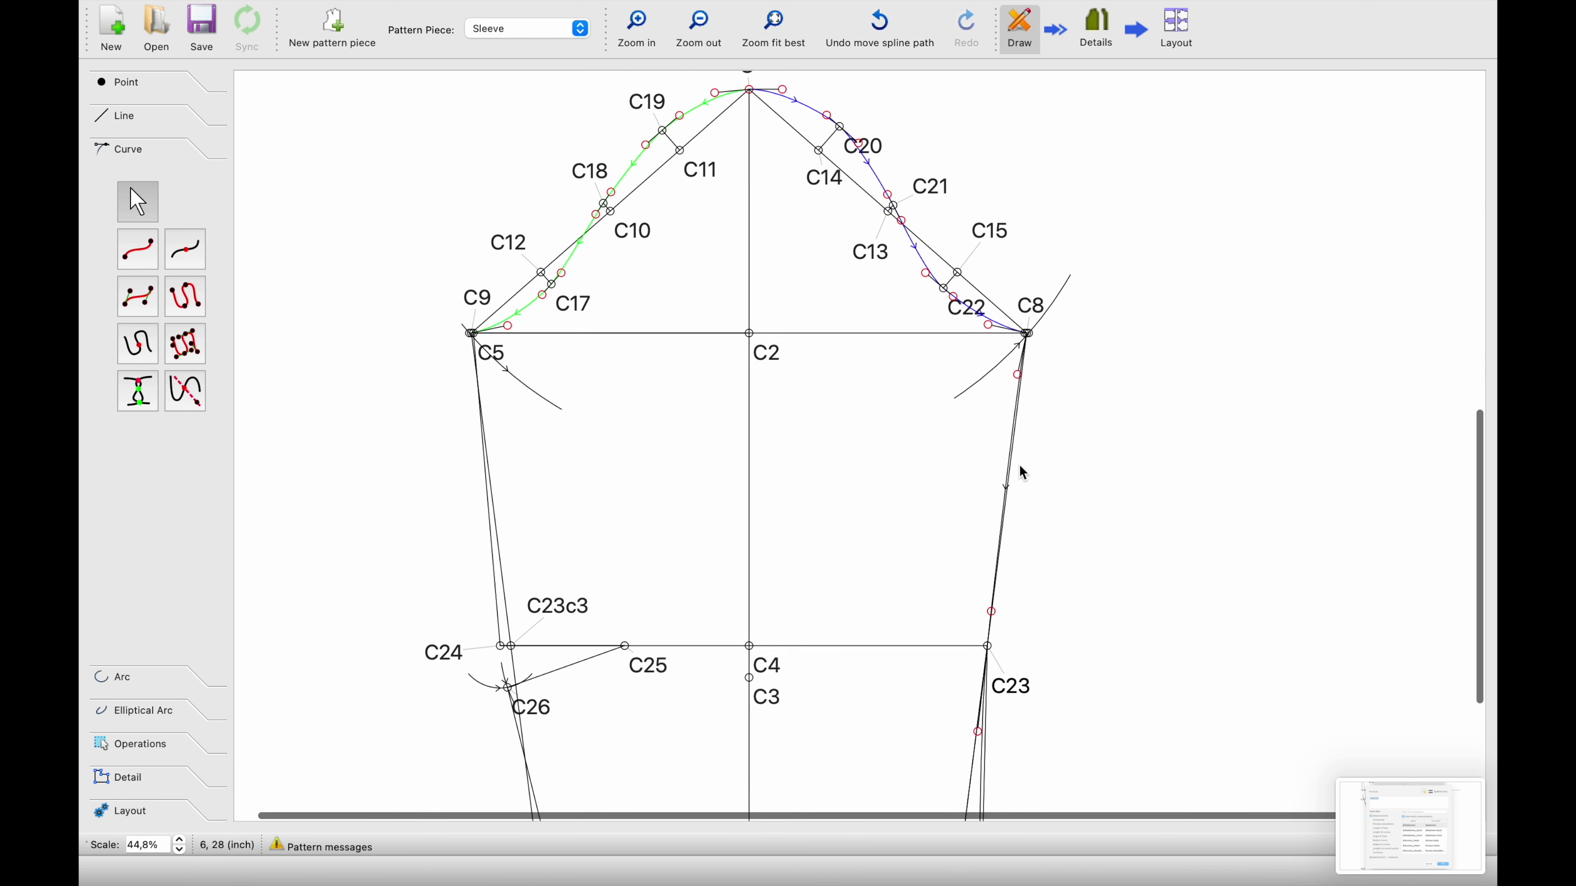
pyautogui.keyDown('ctrl'); pyautogui.scroll(3, 1019, 464); pyautogui.keyUp('ctrl')
pyautogui.keyDown('ctrl'); pyautogui.scroll(2, 1024, 473); pyautogui.keyUp('ctrl')
# Set the C8–C23–C29 curved path's line colour to blue
pyautogui.rightClick(988, 363)
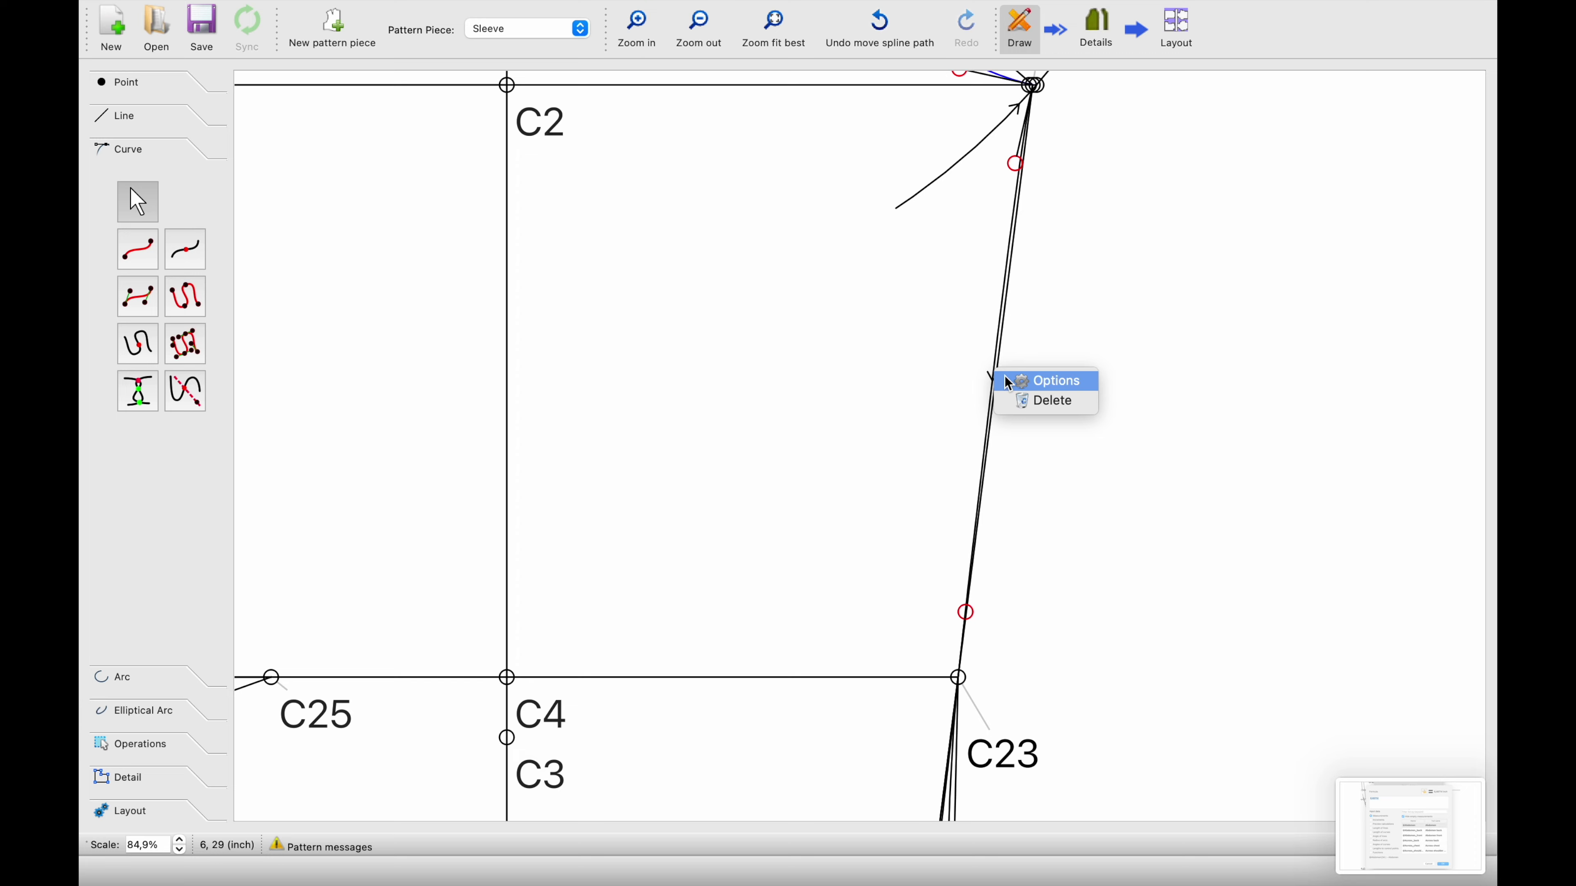
pyautogui.click(1042, 376)
pyautogui.click(770, 601)
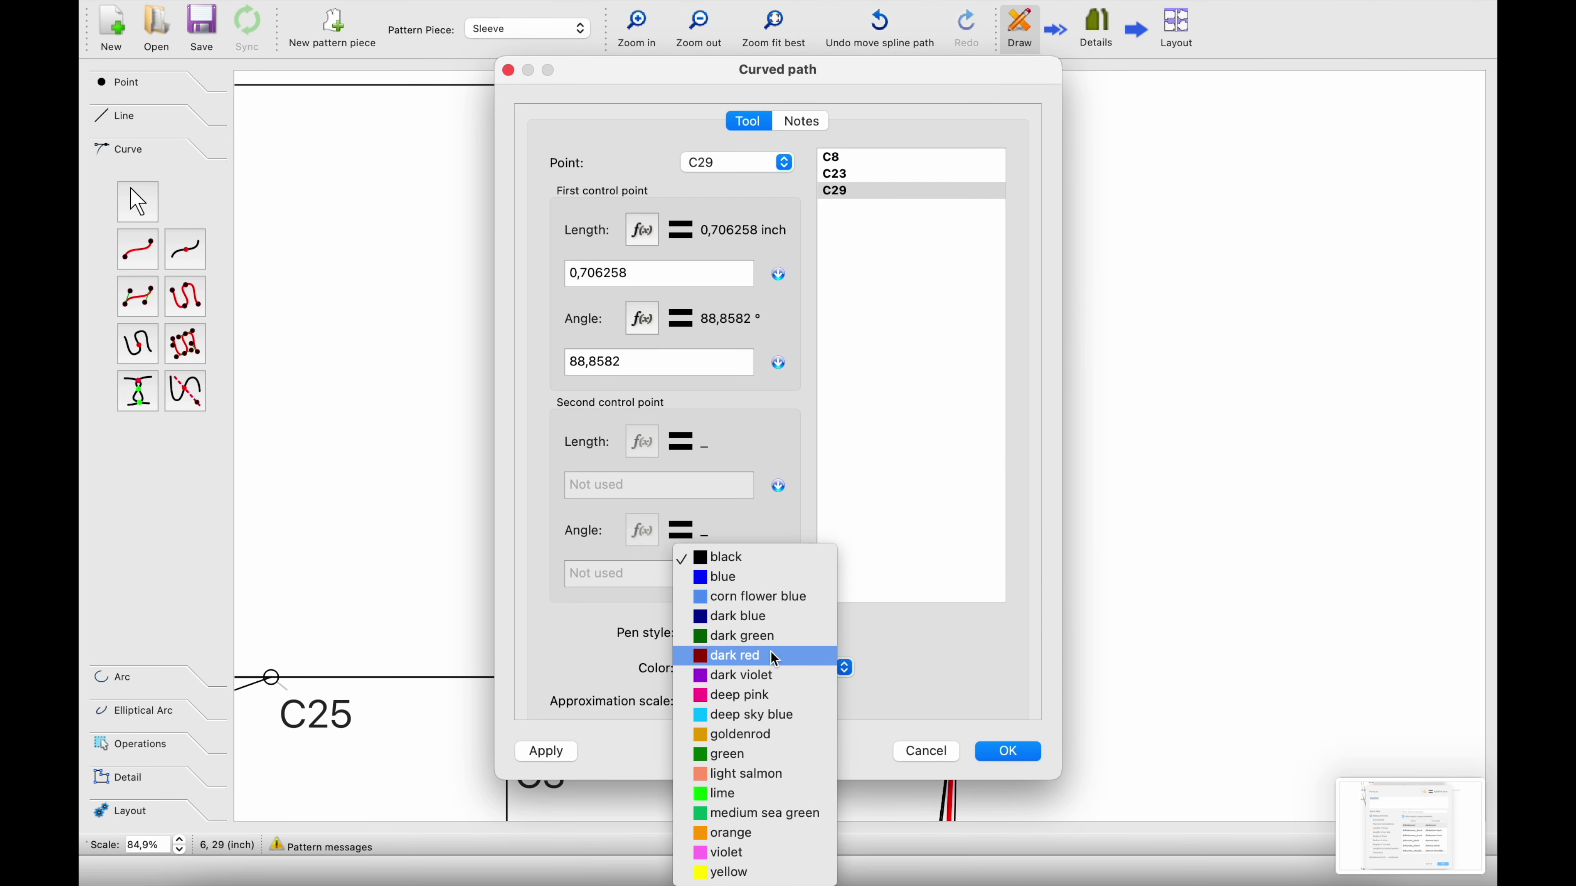
pyautogui.click(763, 588)
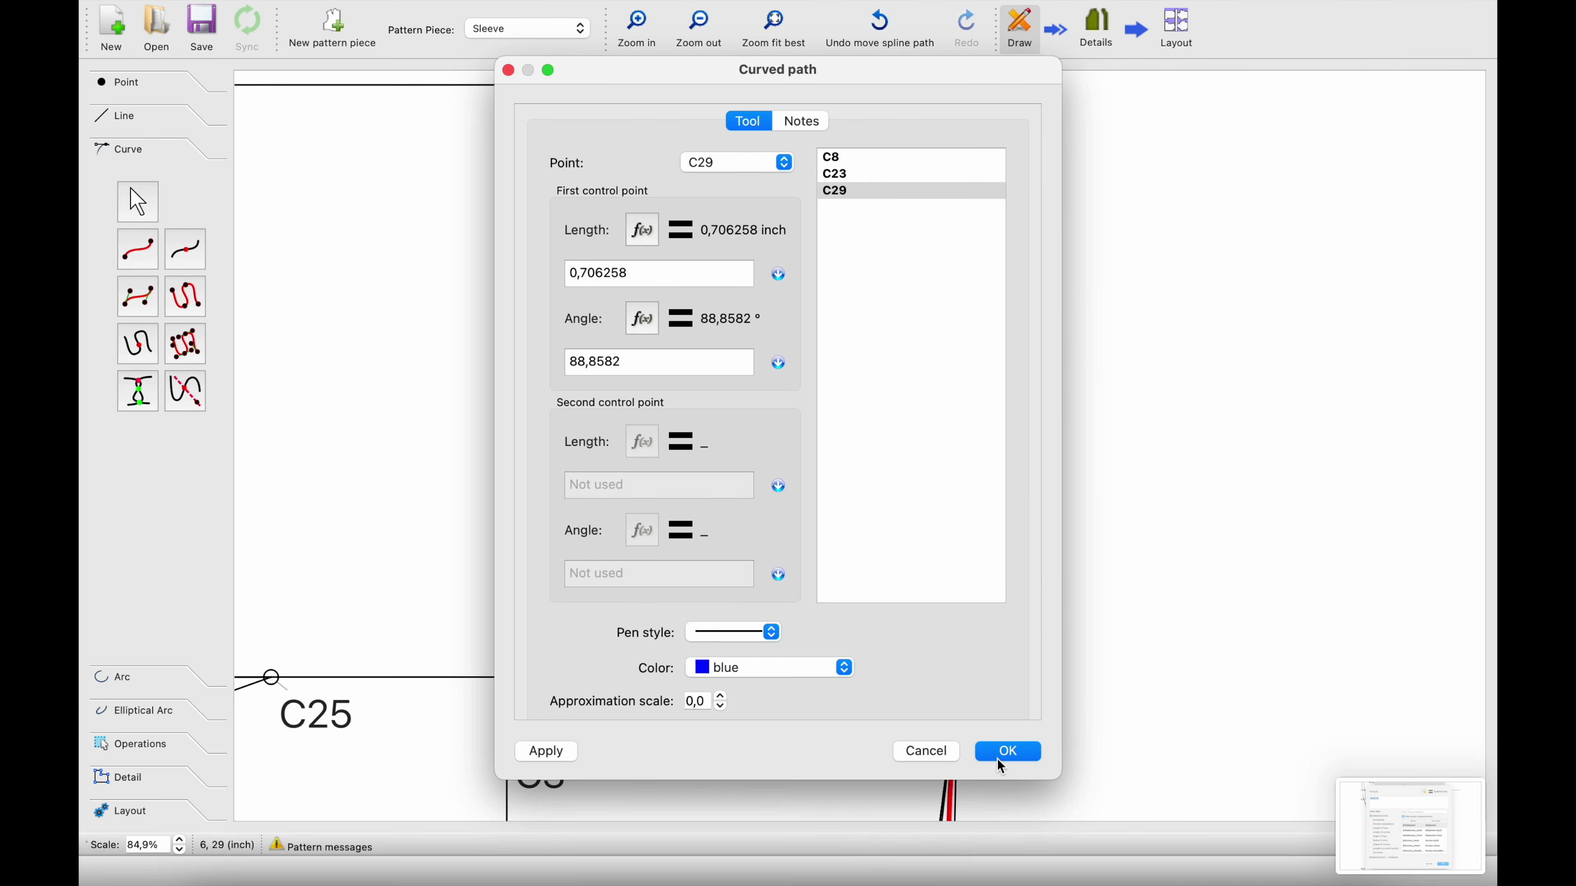
pyautogui.click(996, 753)
# Activate the new pattern detail tool from the Detail panel
pyautogui.keyDown('ctrl'); pyautogui.scroll(-10, 732, 568); pyautogui.keyUp('ctrl')
pyautogui.scroll(-2, 732, 568)
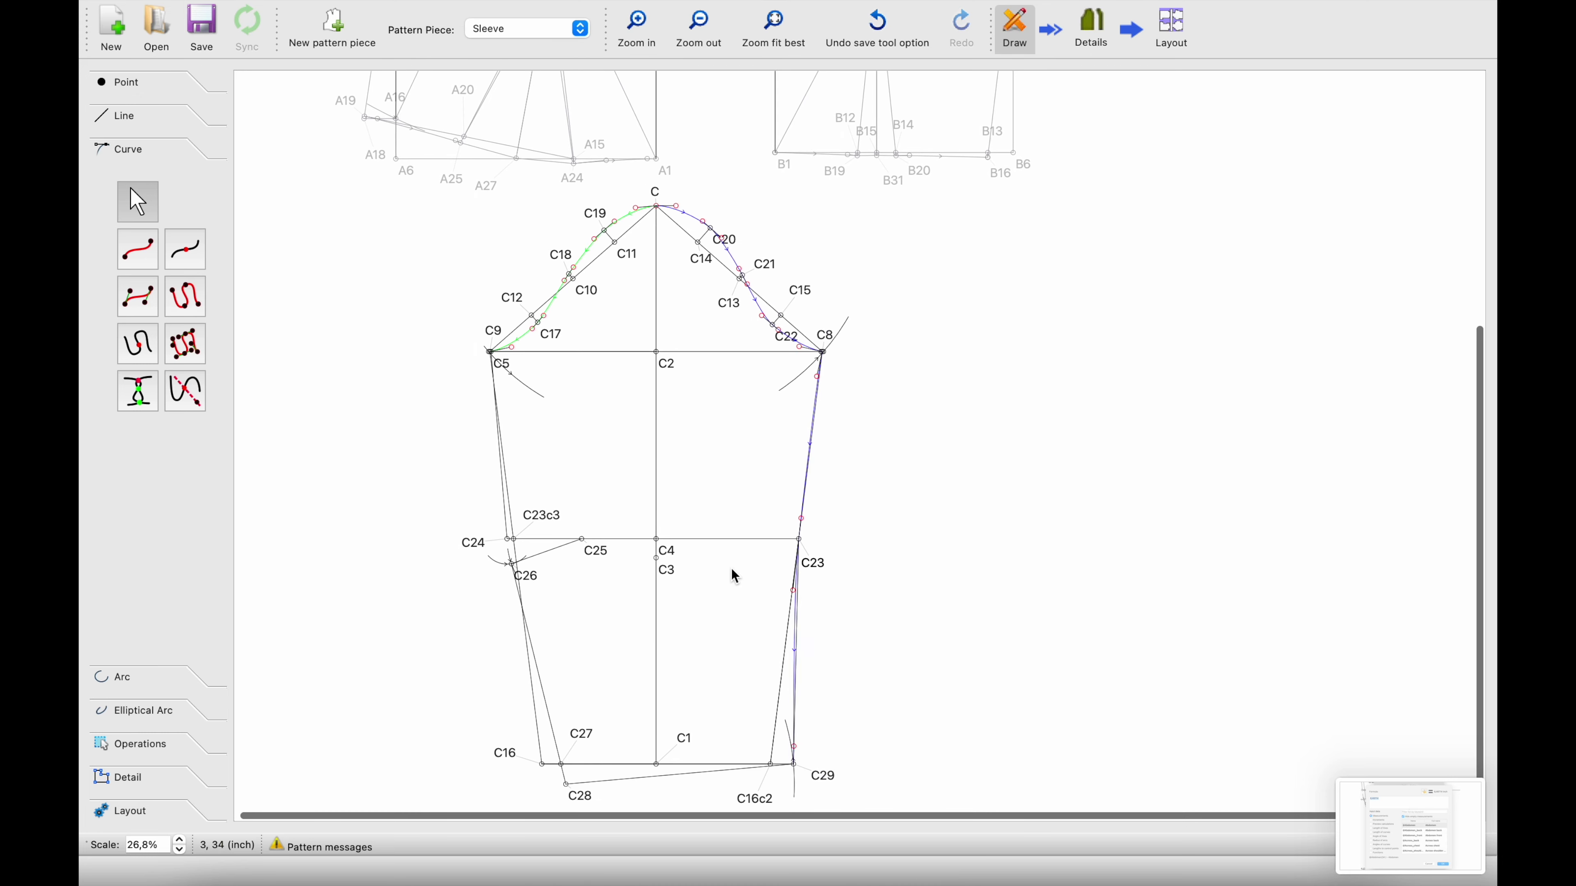
pyautogui.keyDown('ctrl'); pyautogui.scroll(2, 732, 568); pyautogui.keyUp('ctrl')
pyautogui.scroll(-1, 731, 568)
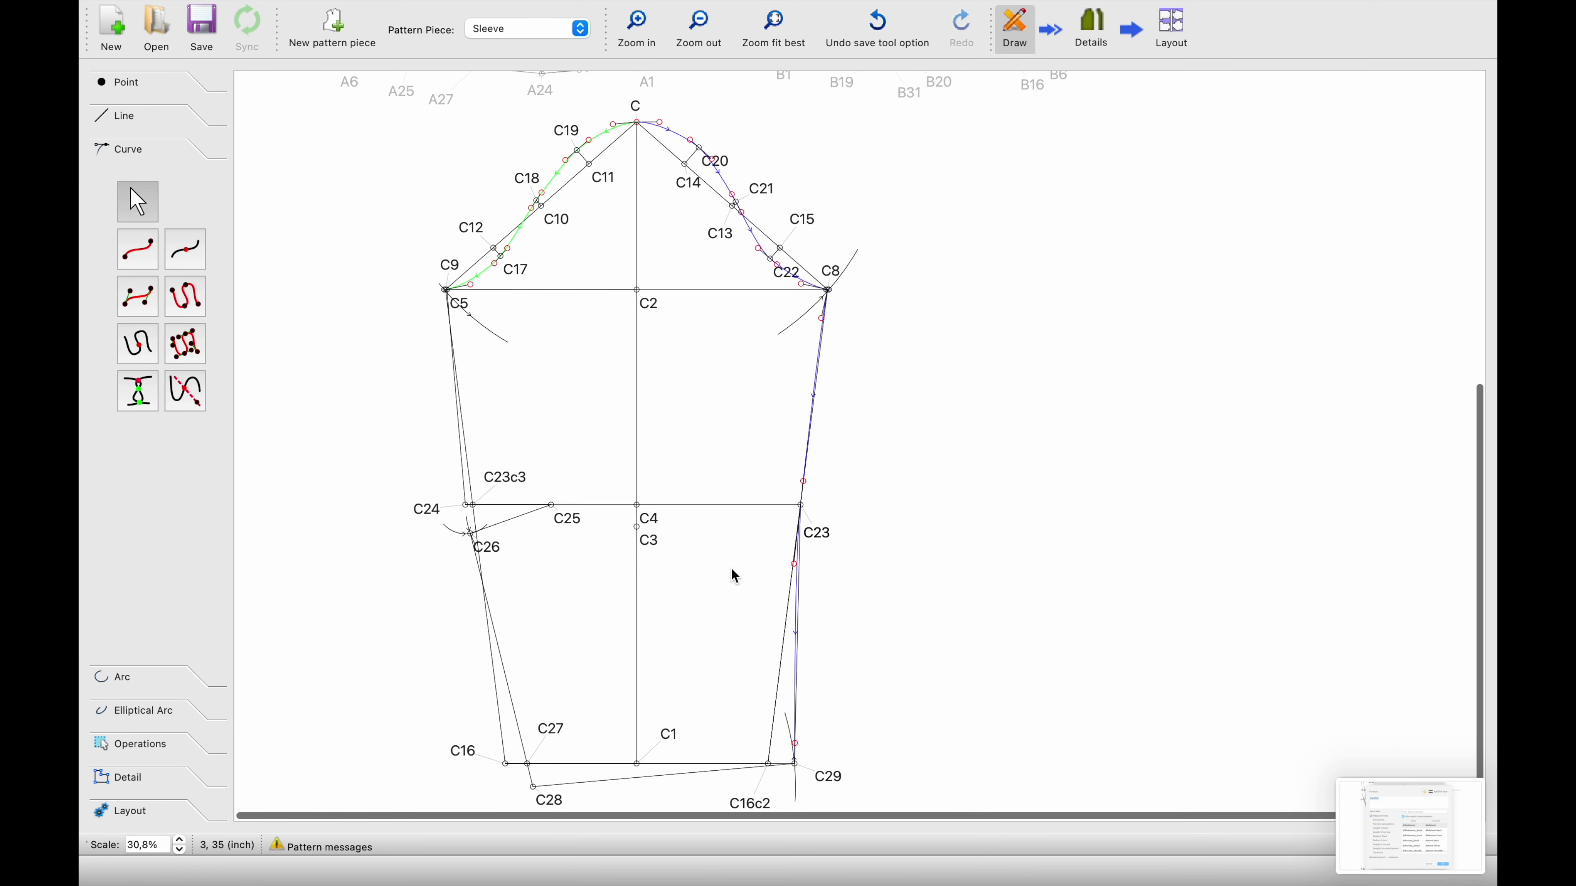
pyautogui.scroll(-1, 732, 568)
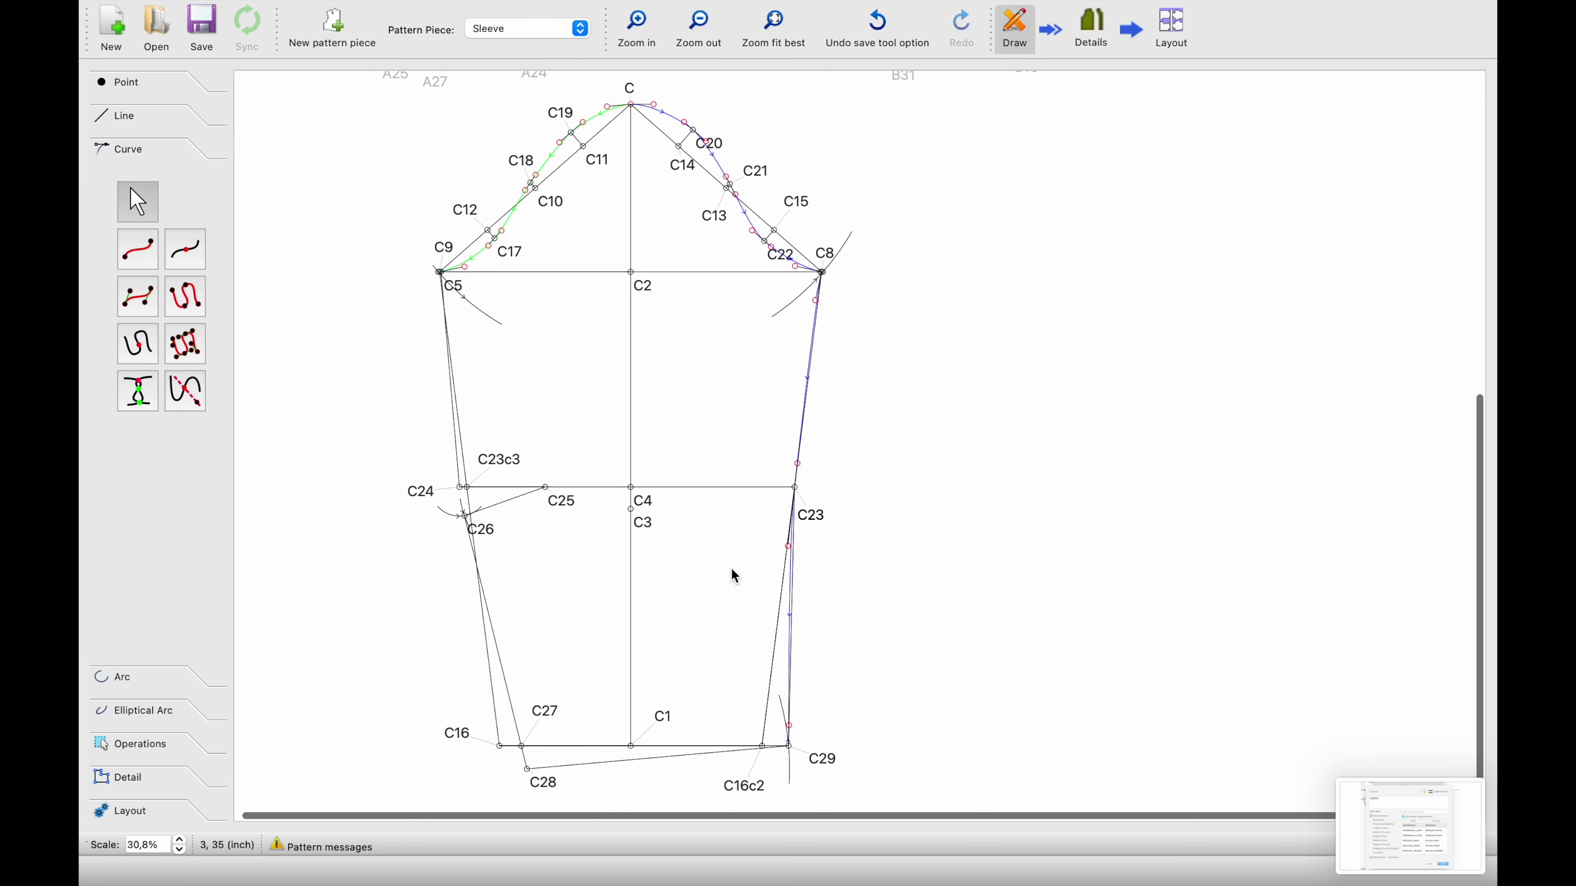
pyautogui.click(145, 782)
pyautogui.click(138, 383)
pyautogui.keyDown('ctrl'); pyautogui.scroll(3, 482, 240); pyautogui.keyUp('ctrl')
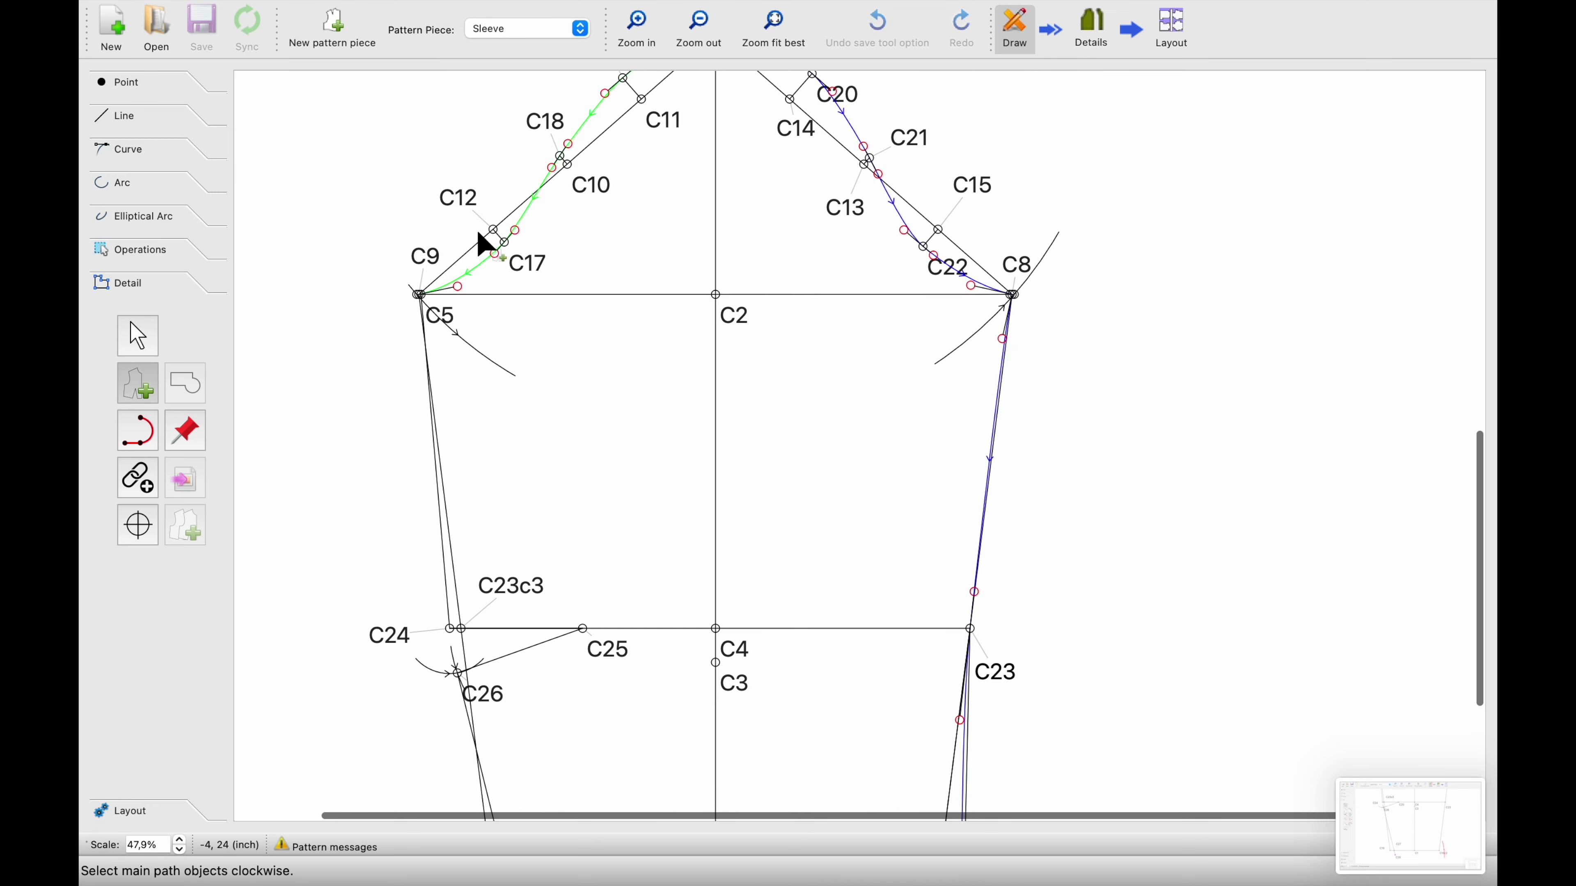
# Trace the outline clockwise: C5, C9–C curve, C19, C–C20 and C20–C8 curves, C21, C22, C22–C8 curve
pyautogui.scroll(5, 481, 261)
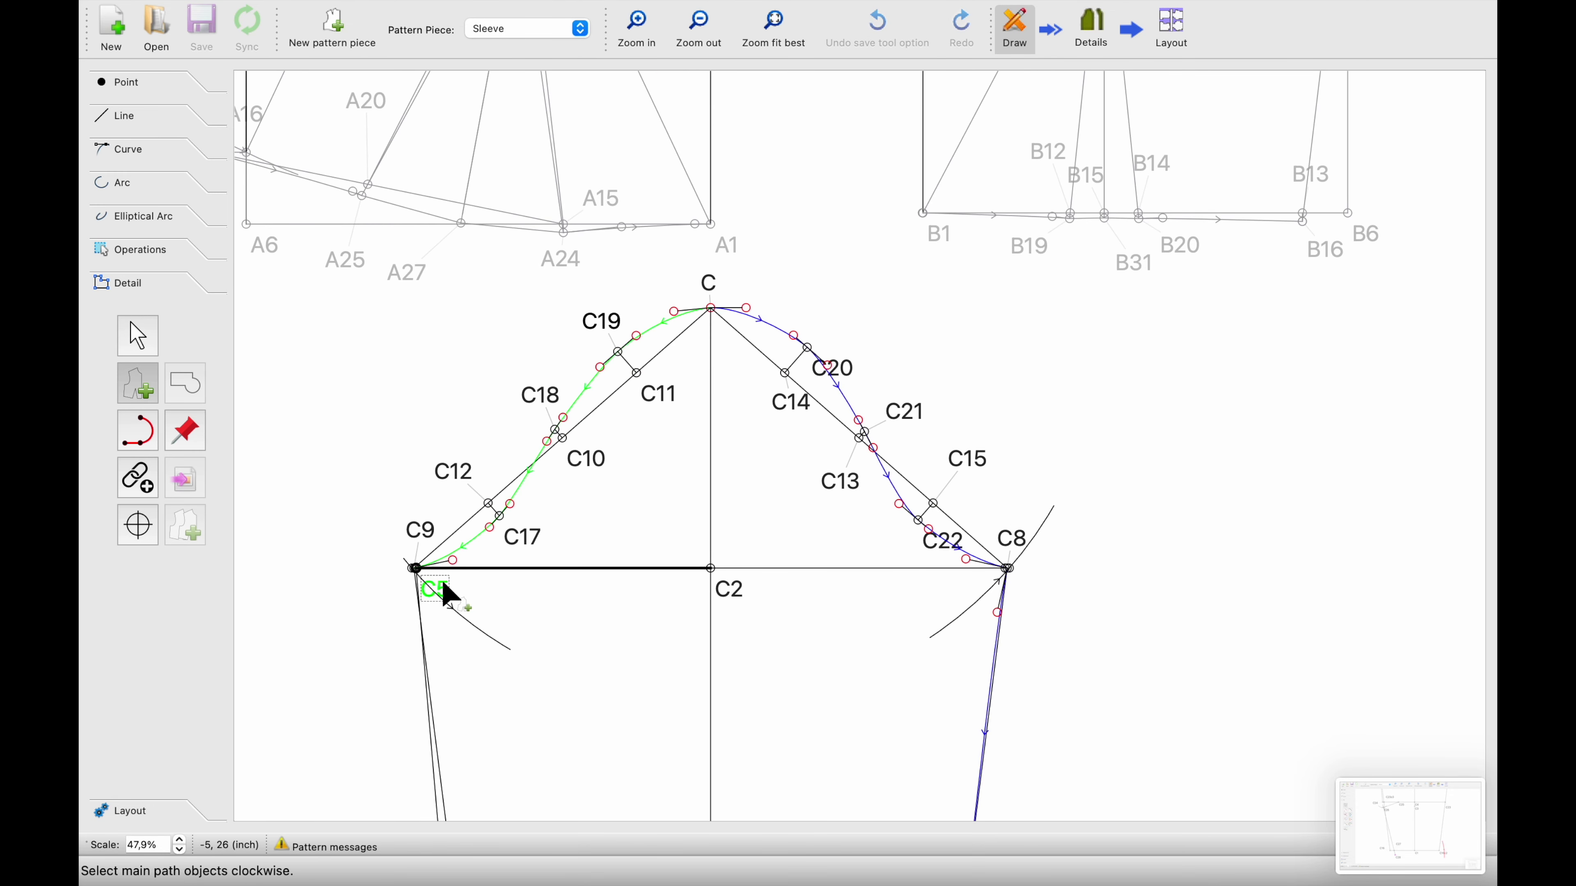
pyautogui.click(450, 590)
pyautogui.keyDown('ctrl'); pyautogui.scroll(3, 456, 587); pyautogui.keyUp('ctrl')
pyautogui.click(487, 529)
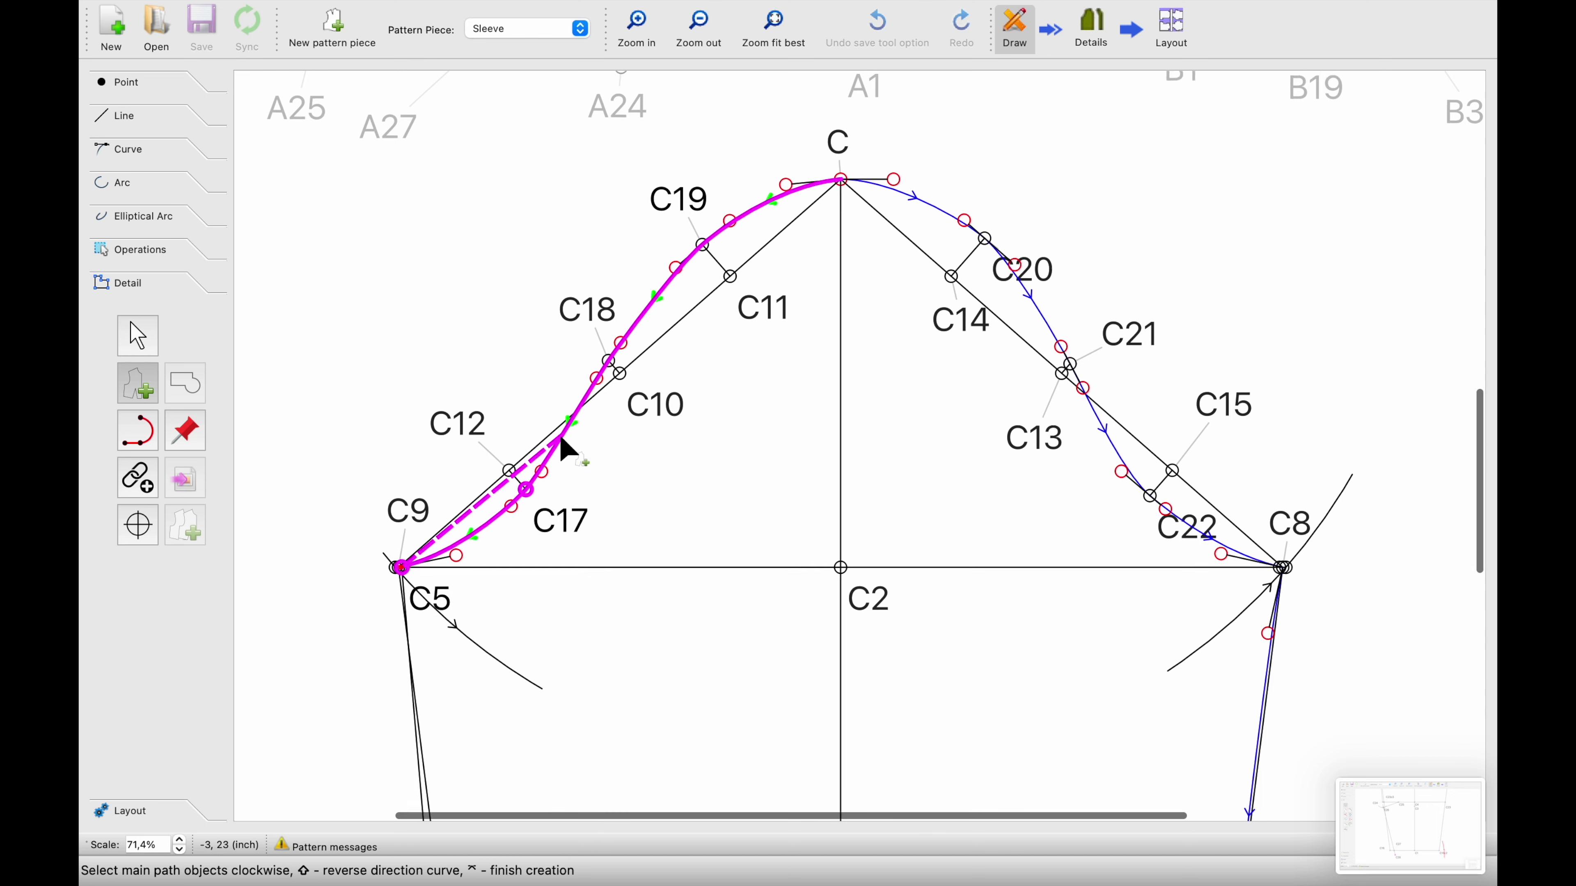
pyautogui.scroll(3, 565, 448)
pyautogui.click(700, 367)
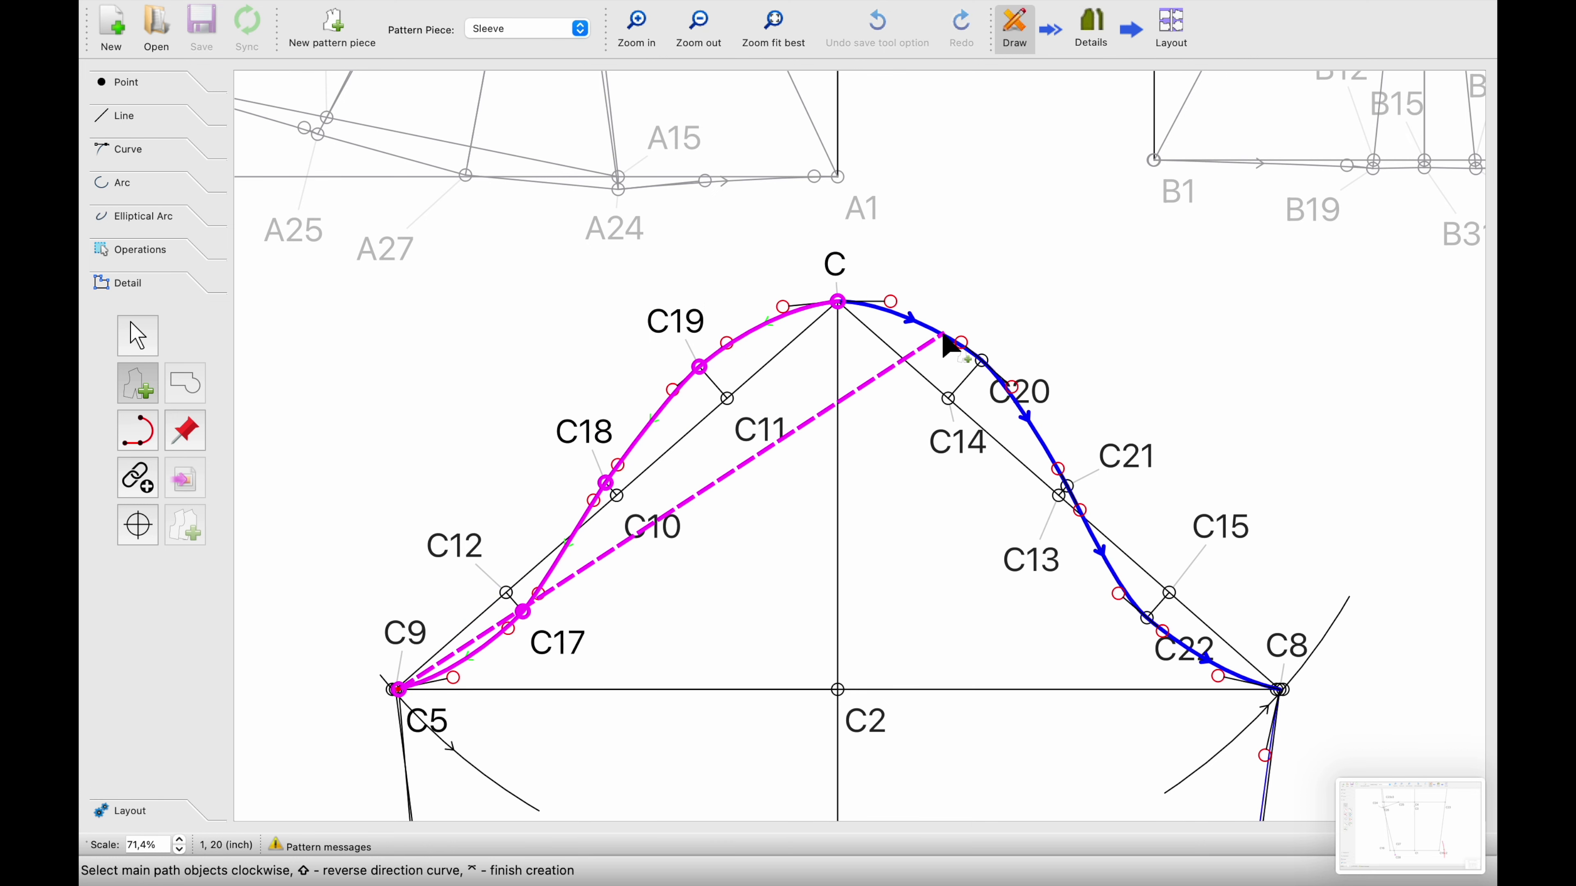
pyautogui.click(1027, 393)
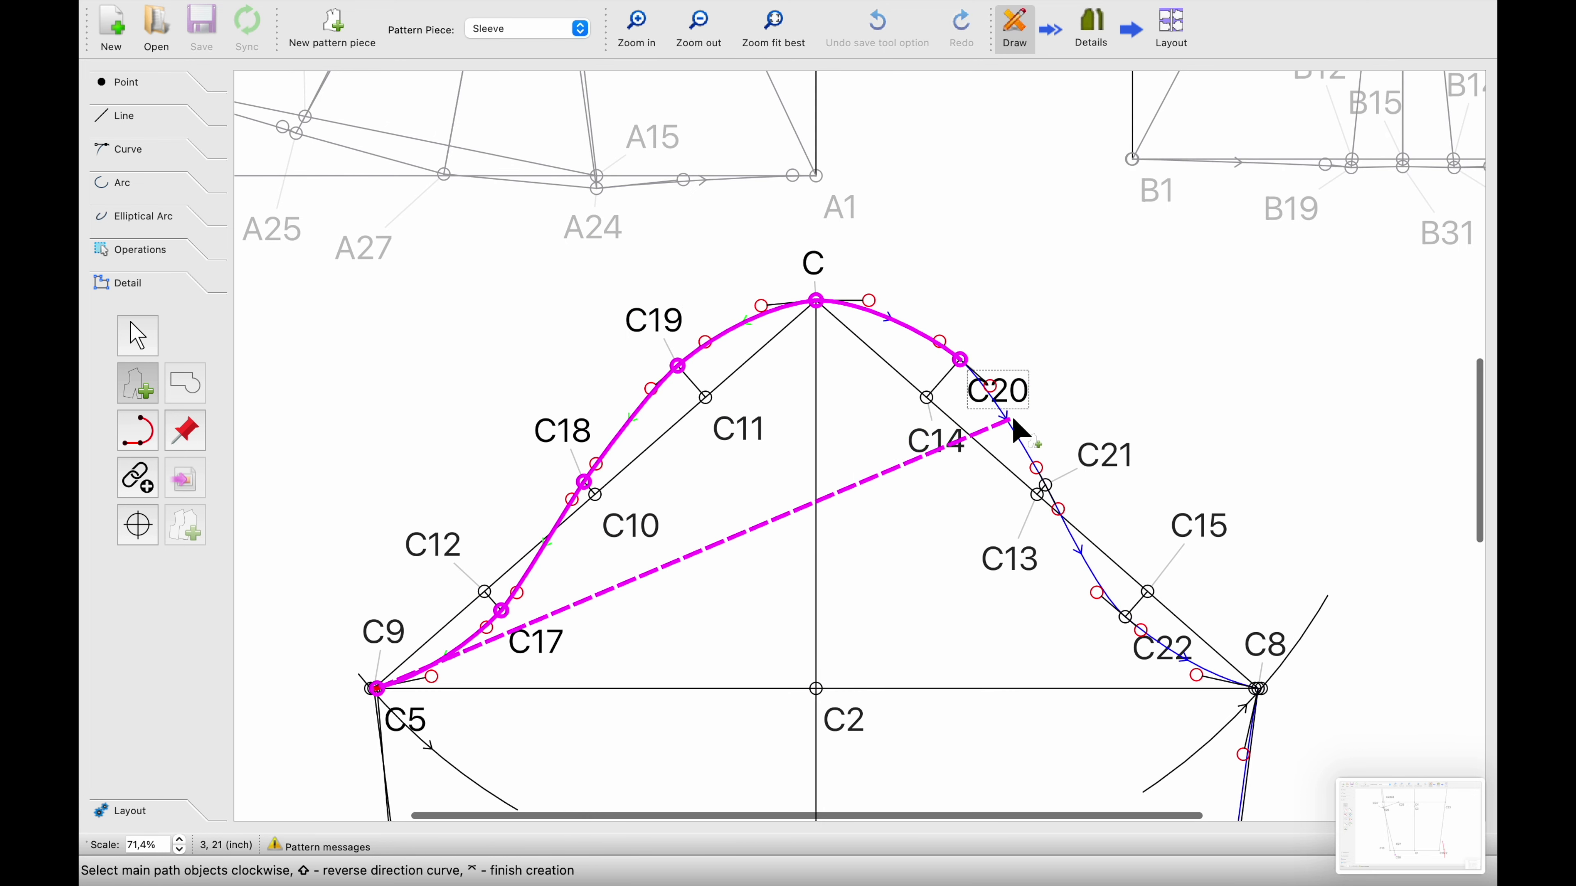
pyautogui.click(1017, 441)
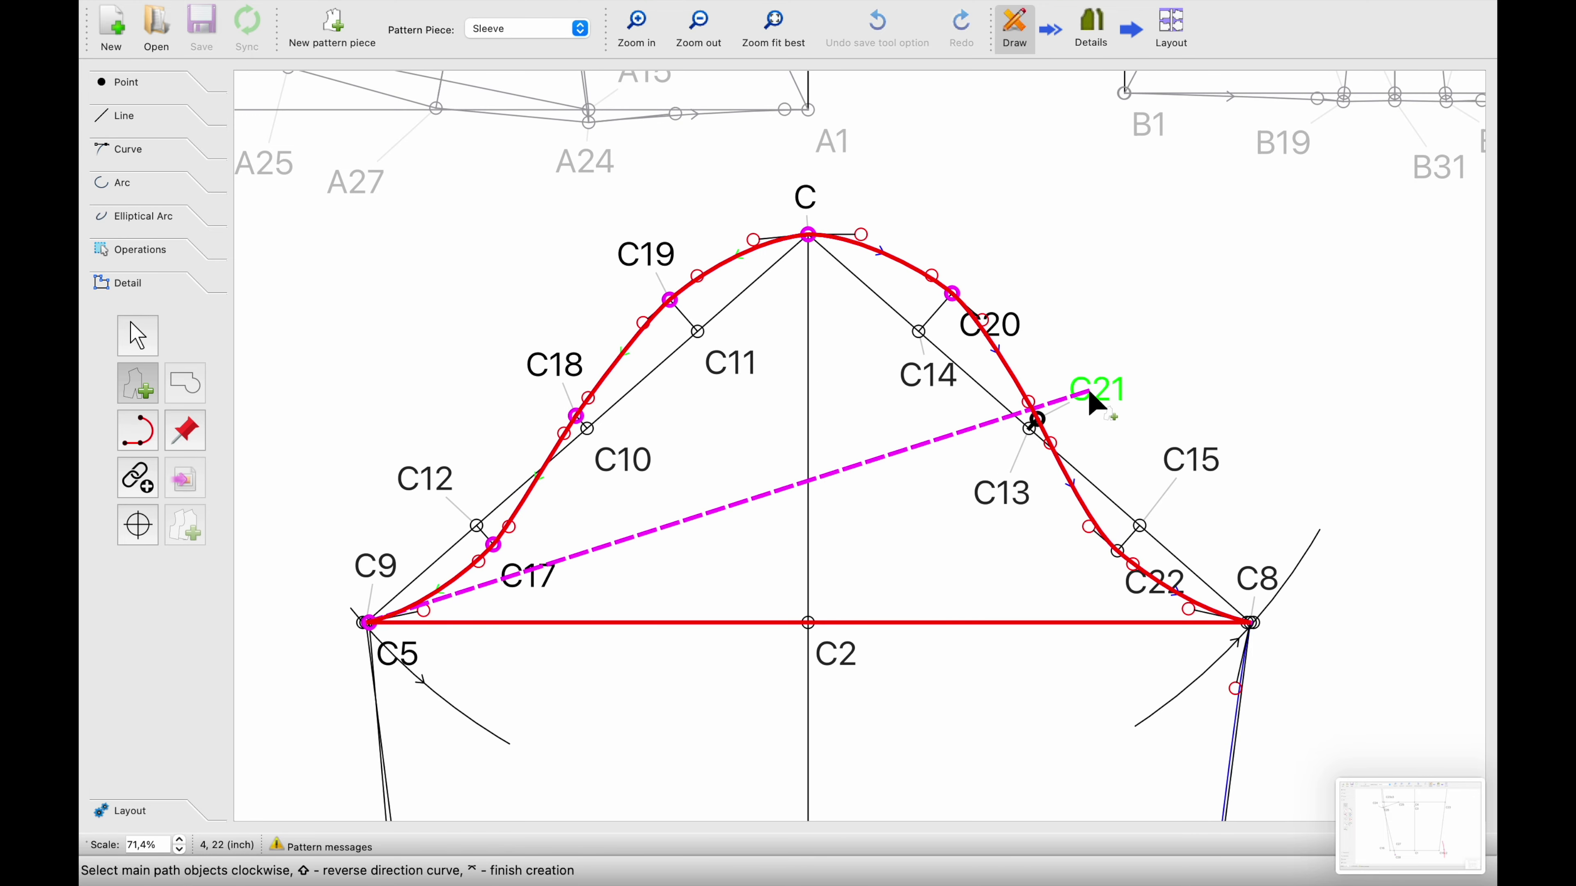
pyautogui.click(1095, 404)
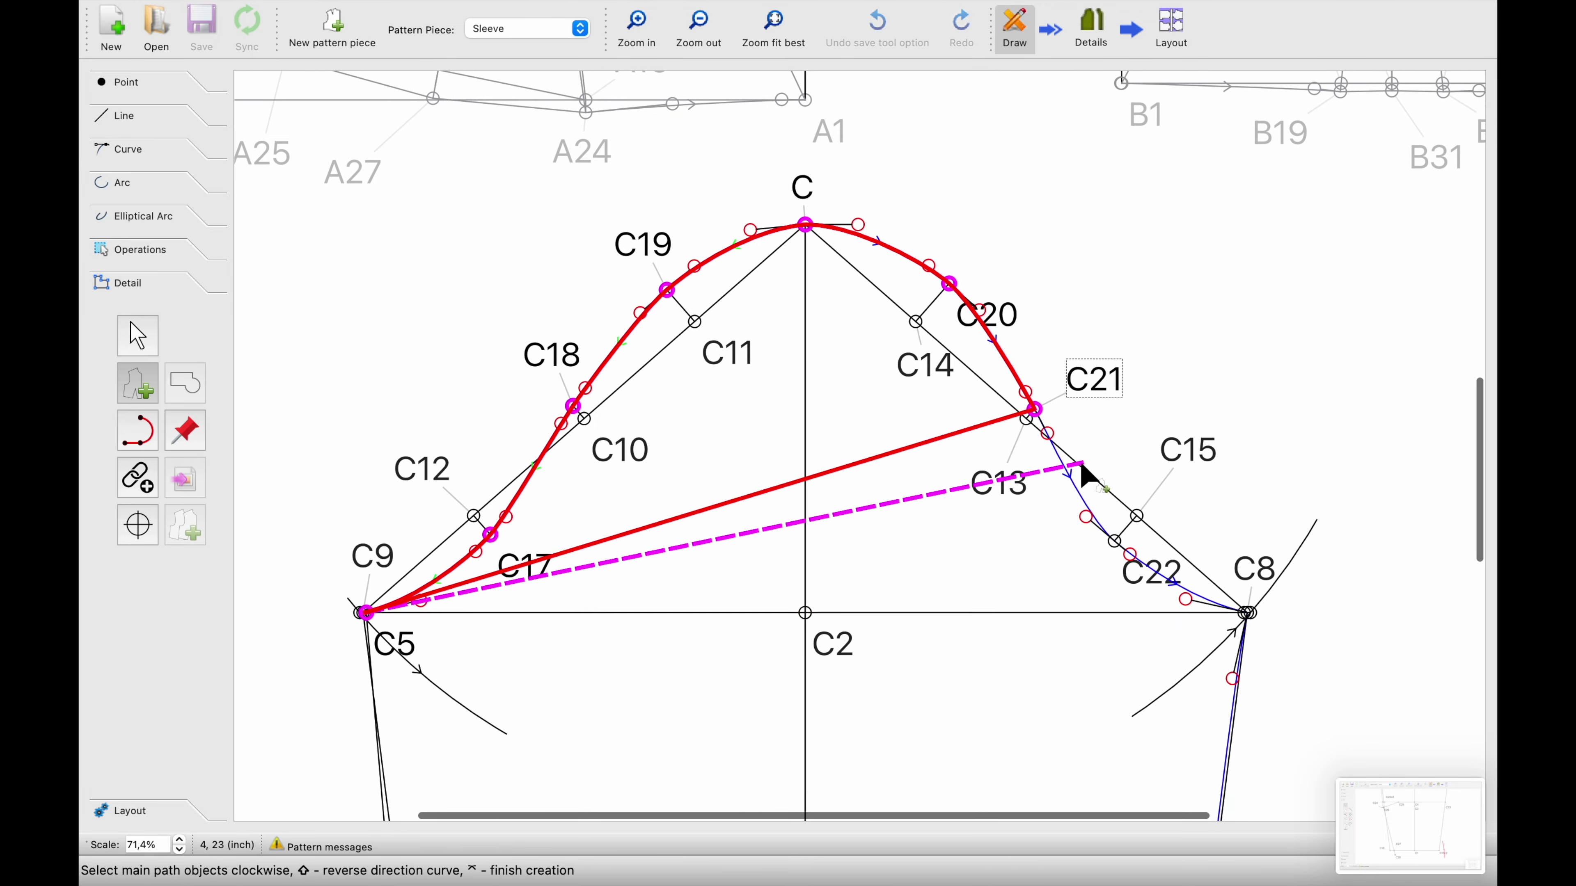
pyautogui.click(1140, 563)
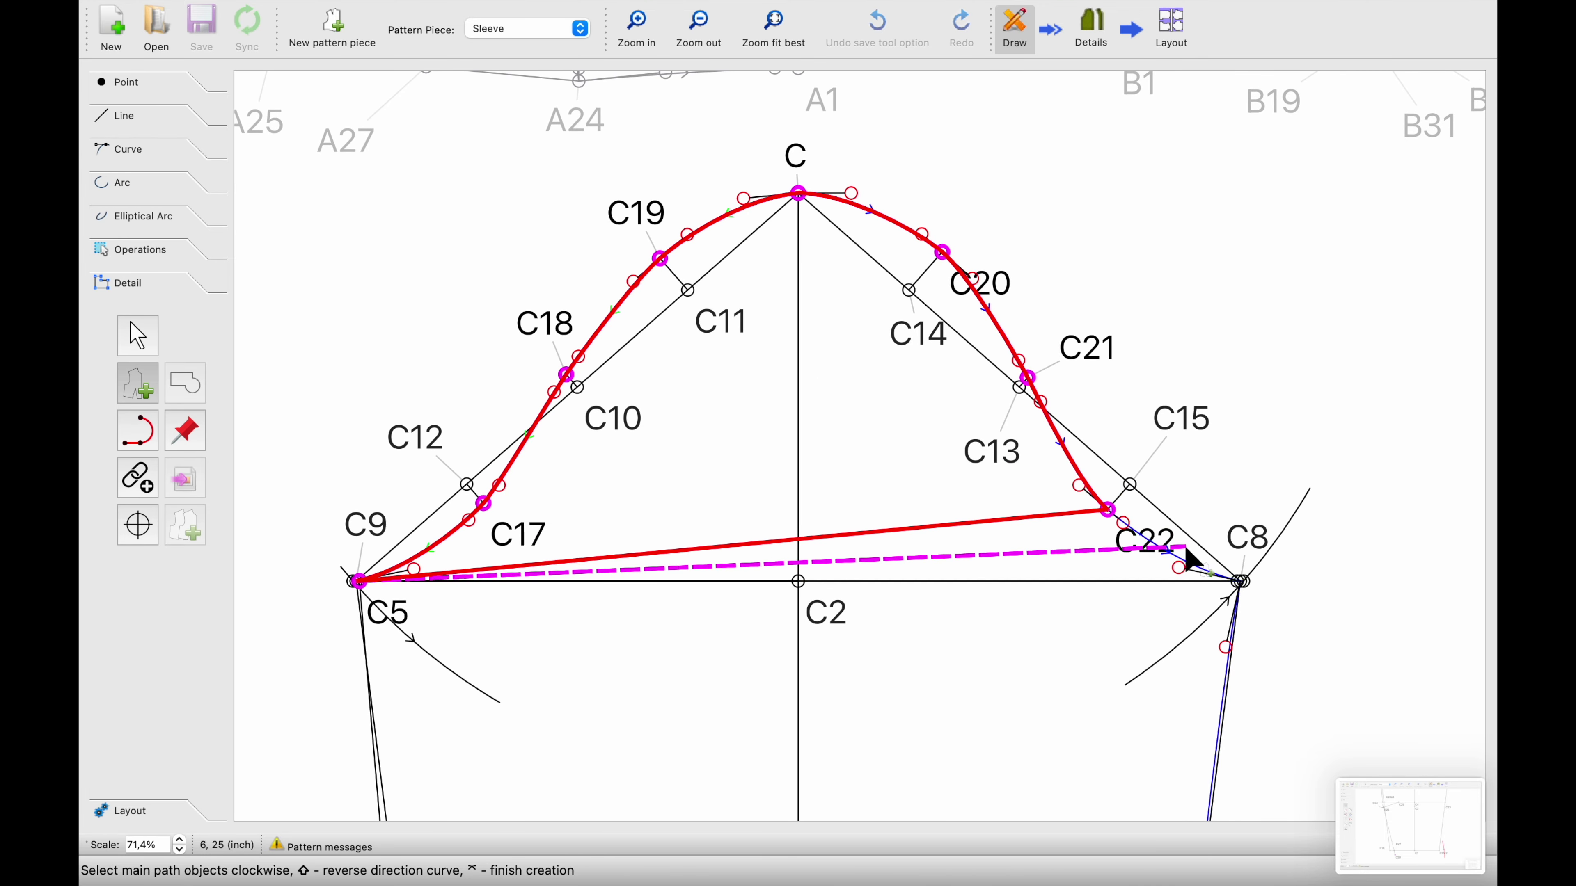
pyautogui.keyDown('ctrl'); pyautogui.scroll(3, 1179, 562); pyautogui.keyUp('ctrl')
pyautogui.click(1167, 550)
# Extend the outline through C8, the C8–C23 side seam, C23 and C28
pyautogui.keyDown('ctrl'); pyautogui.scroll(-4, 1178, 540); pyautogui.keyUp('ctrl')
pyautogui.click(1235, 549)
pyautogui.keyDown('ctrl'); pyautogui.scroll(4, 1248, 652); pyautogui.keyUp('ctrl')
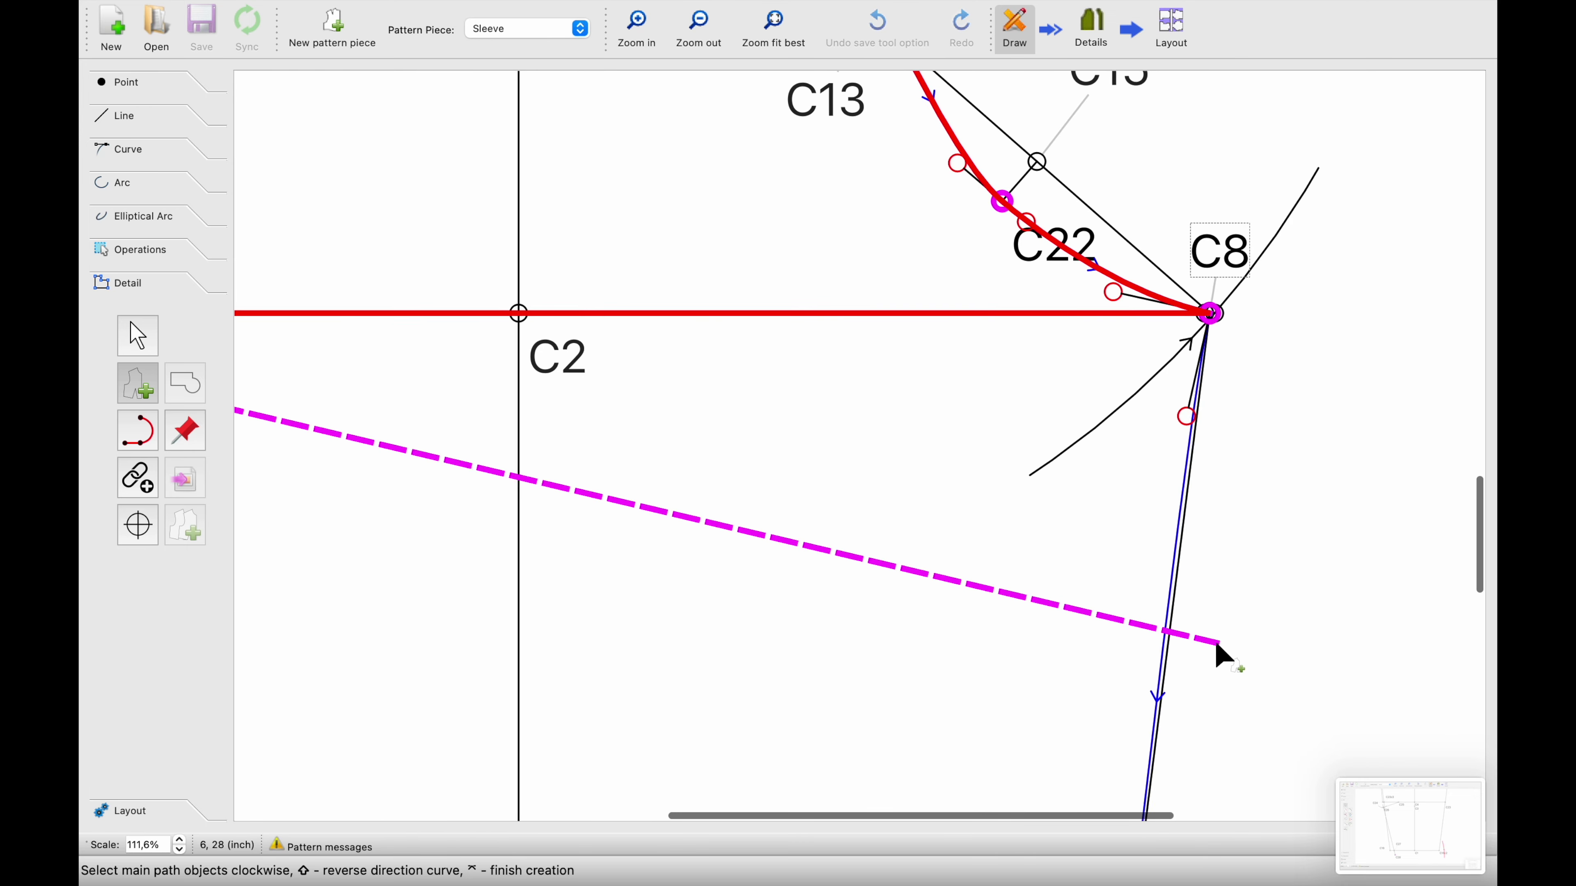
pyautogui.scroll(-2, 1179, 627)
pyautogui.click(1159, 614)
pyautogui.keyDown('ctrl'); pyautogui.scroll(-3, 1158, 611); pyautogui.keyUp('ctrl')
pyautogui.keyDown('ctrl'); pyautogui.scroll(1, 1158, 610); pyautogui.keyUp('ctrl')
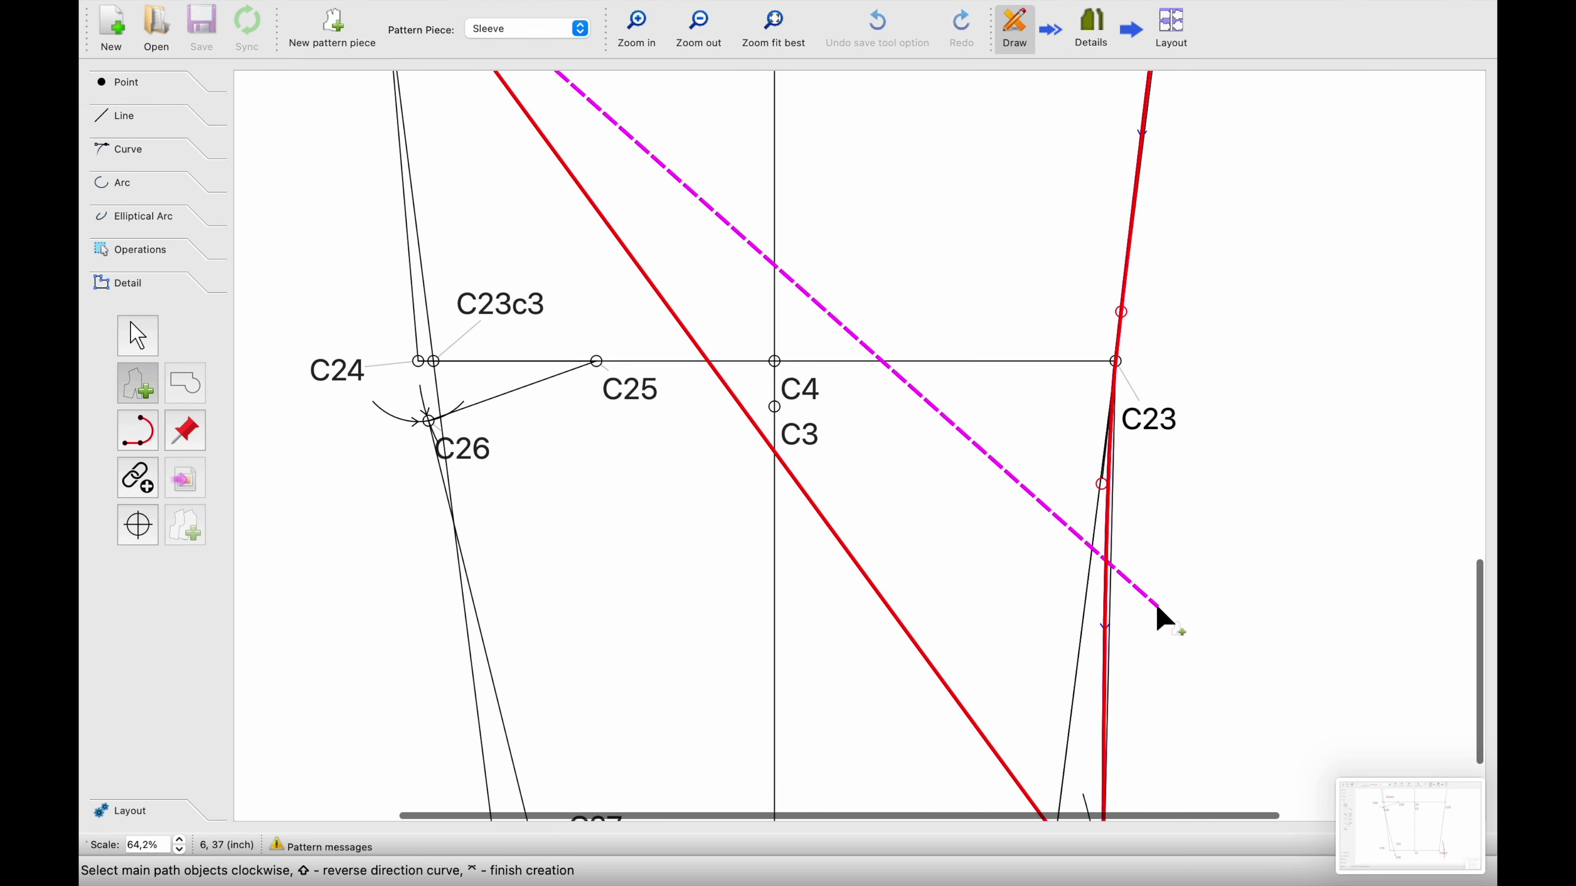
pyautogui.keyDown('ctrl'); pyautogui.scroll(1, 1158, 615); pyautogui.keyUp('ctrl')
pyautogui.click(1114, 340)
pyautogui.keyDown('ctrl'); pyautogui.scroll(5, 1171, 556); pyautogui.keyUp('ctrl')
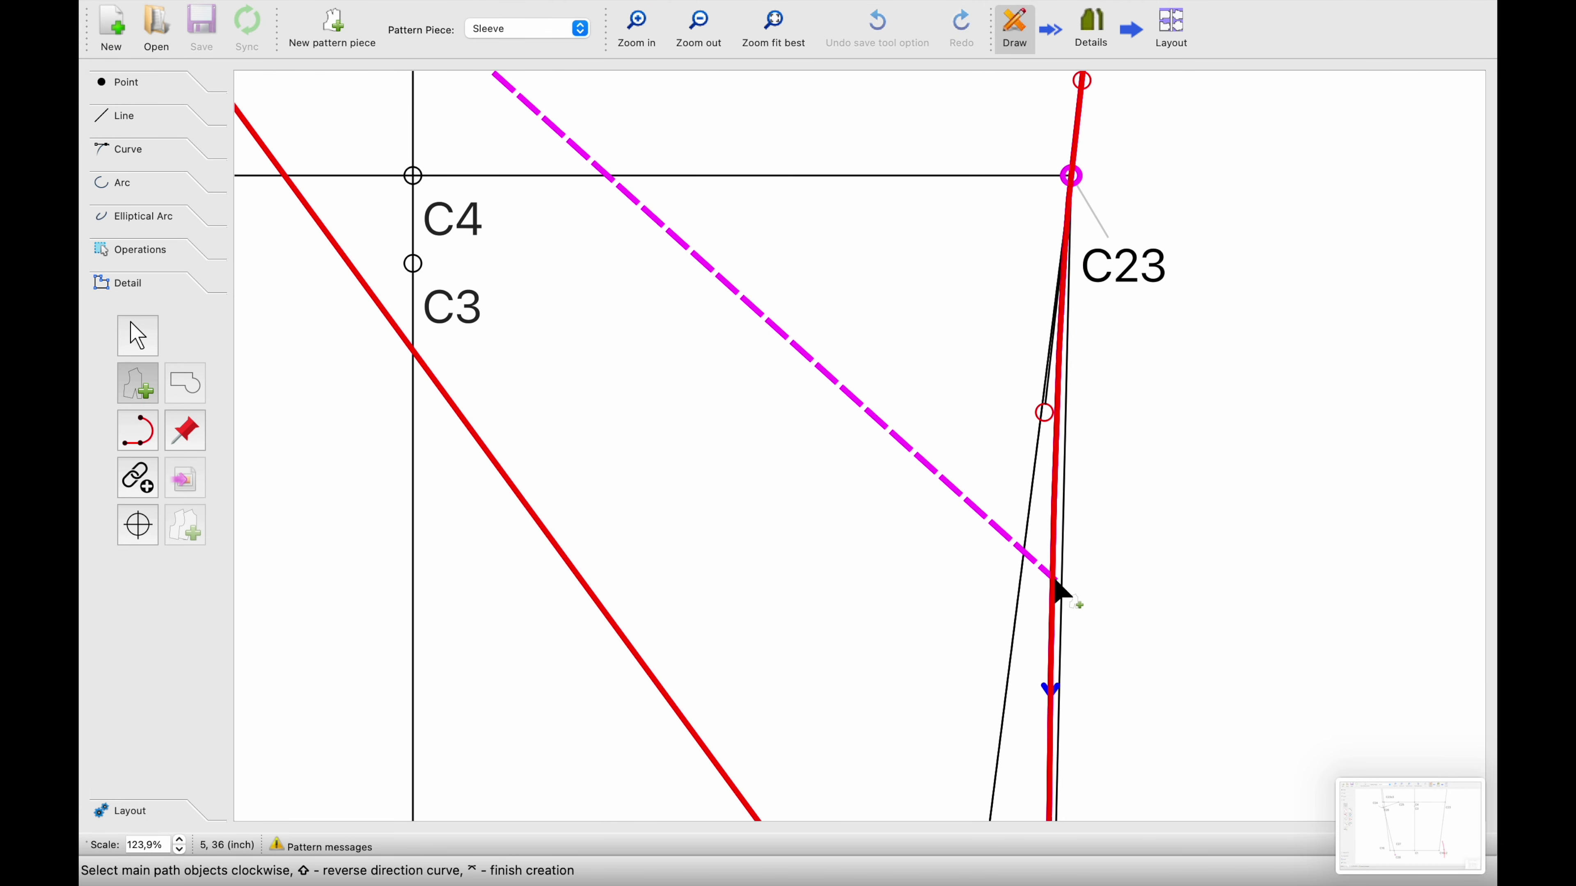
pyautogui.keyDown('ctrl'); pyautogui.scroll(-6, 1056, 581); pyautogui.keyUp('ctrl')
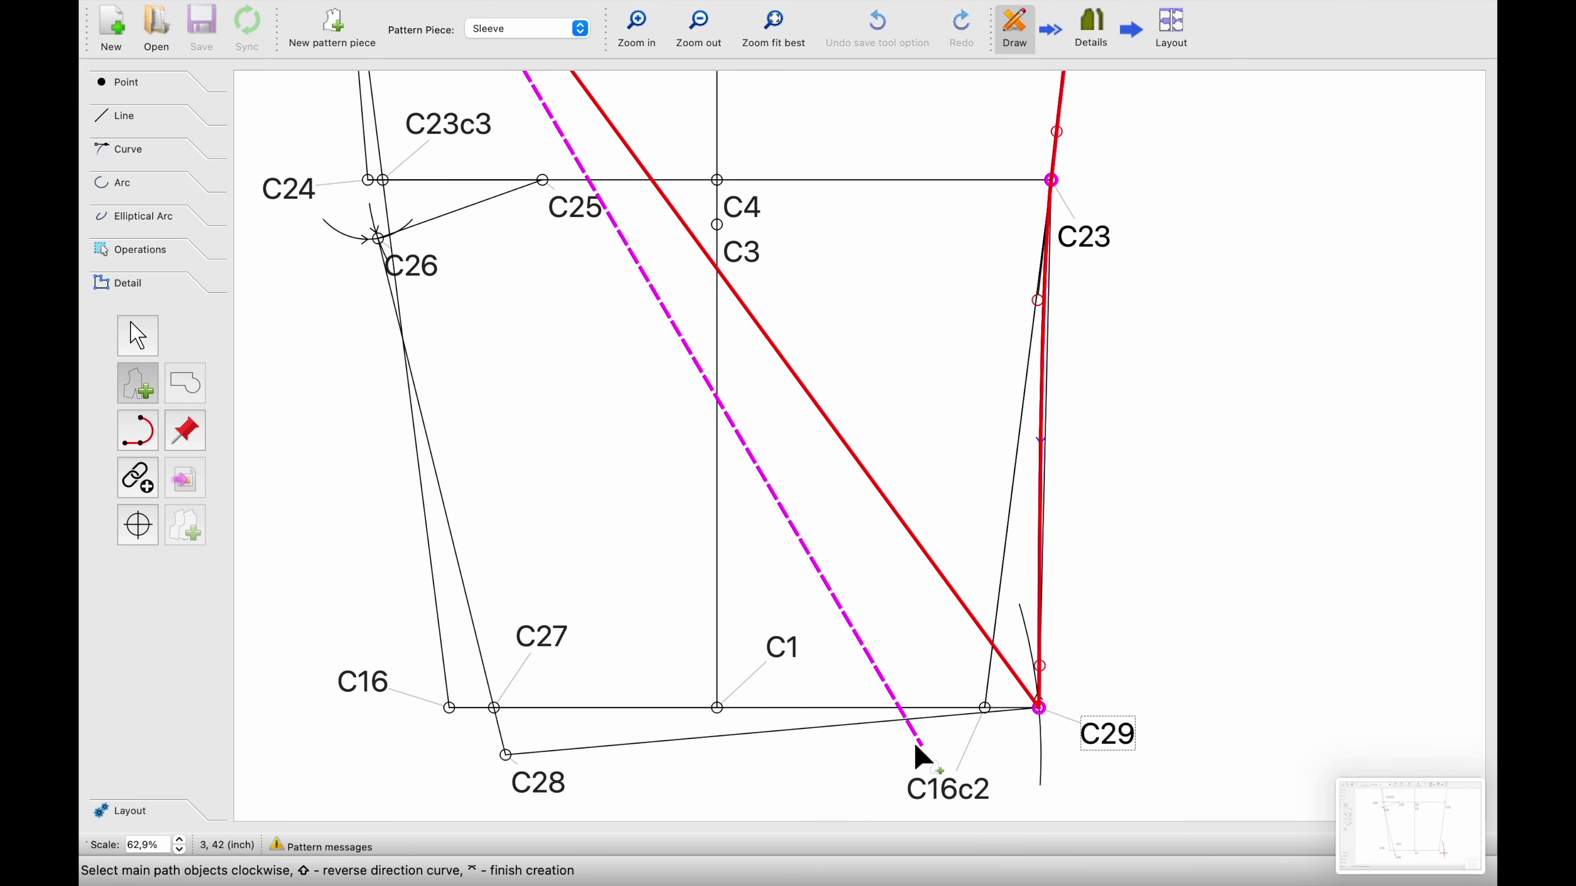
pyautogui.click(550, 784)
# Add points C26, C25 and C24 to the outline and zoom out over the sleeve
pyautogui.keyDown('ctrl'); pyautogui.scroll(2, 513, 614); pyautogui.keyUp('ctrl')
pyautogui.hscroll(-2, 512, 615)
pyautogui.scroll(5, 513, 614)
pyautogui.click(583, 506)
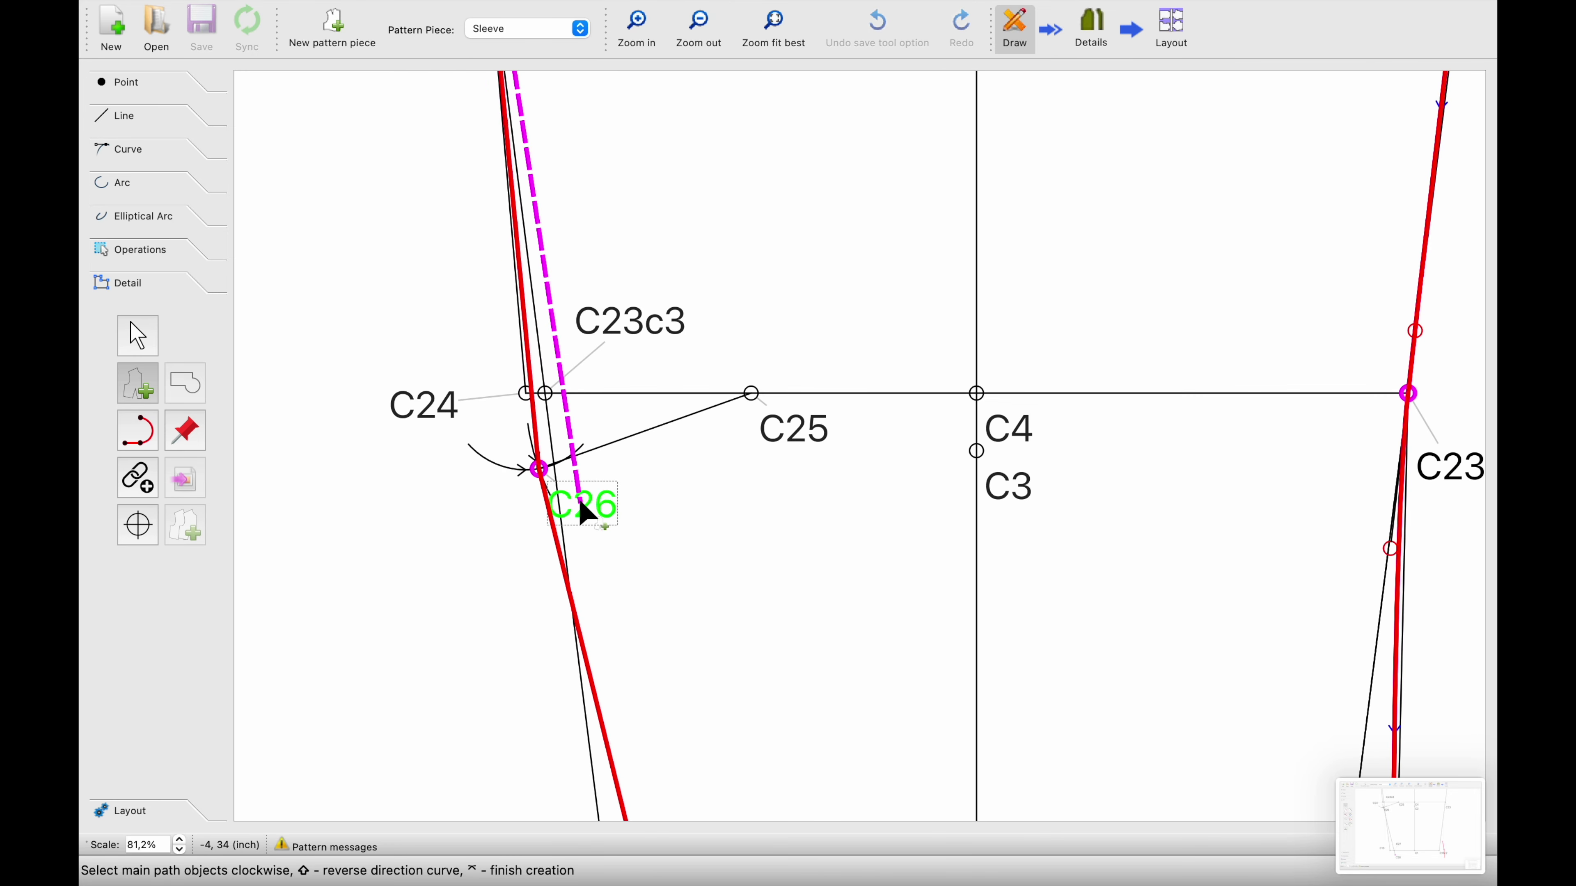
pyautogui.click(795, 430)
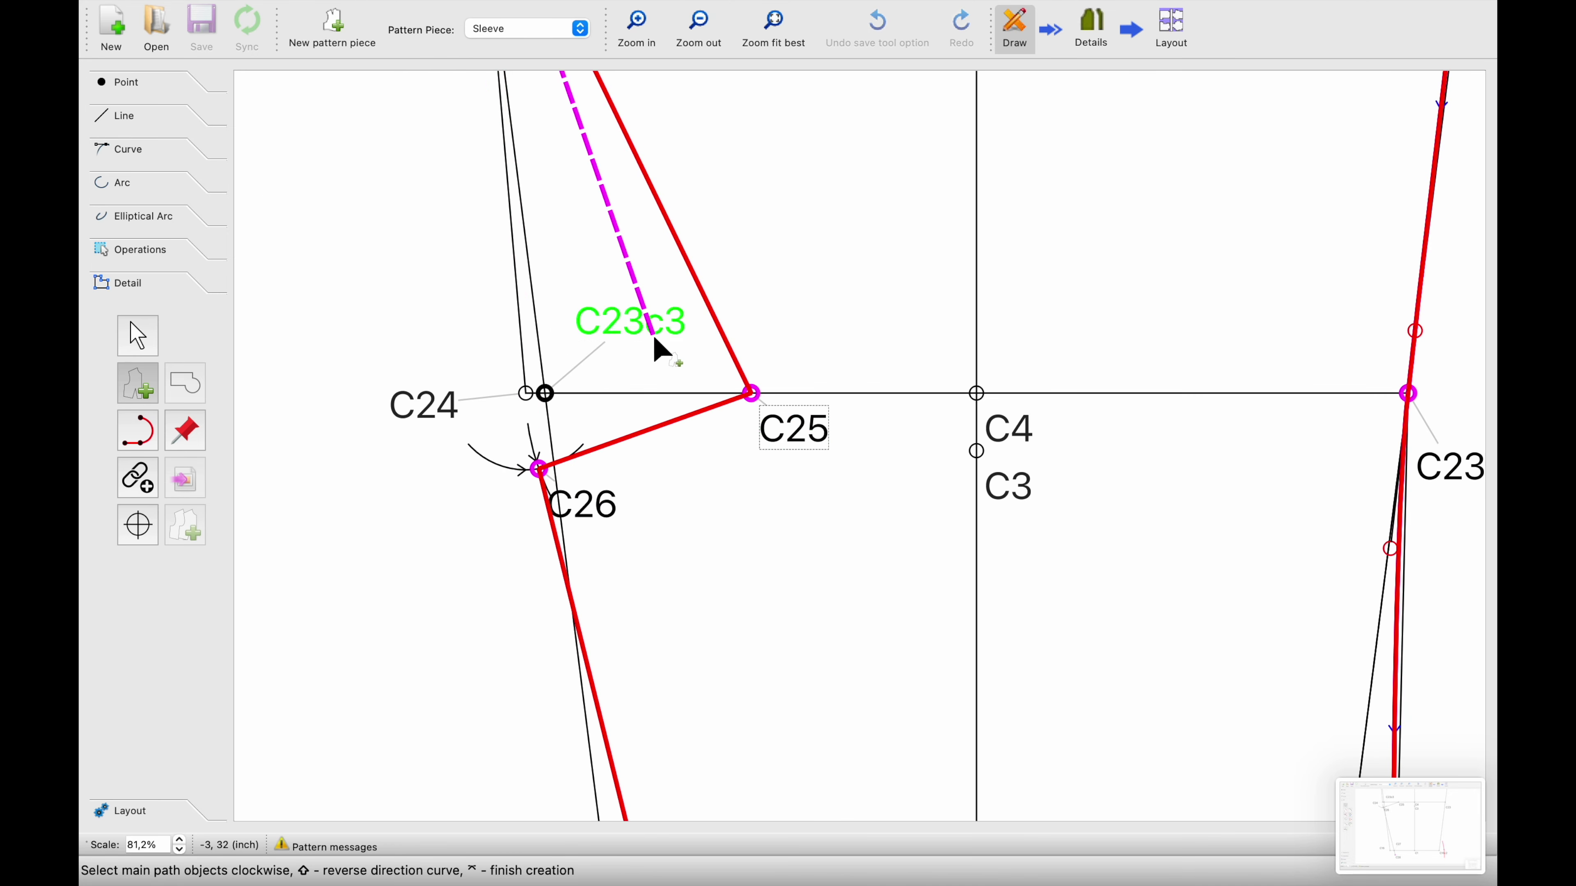
pyautogui.click(450, 406)
pyautogui.scroll(1, 457, 317)
pyautogui.keyDown('ctrl'); pyautogui.scroll(-1, 459, 320); pyautogui.keyUp('ctrl')
pyautogui.scroll(3, 466, 326)
pyautogui.keyDown('ctrl'); pyautogui.scroll(-6, 458, 317); pyautogui.keyUp('ctrl')
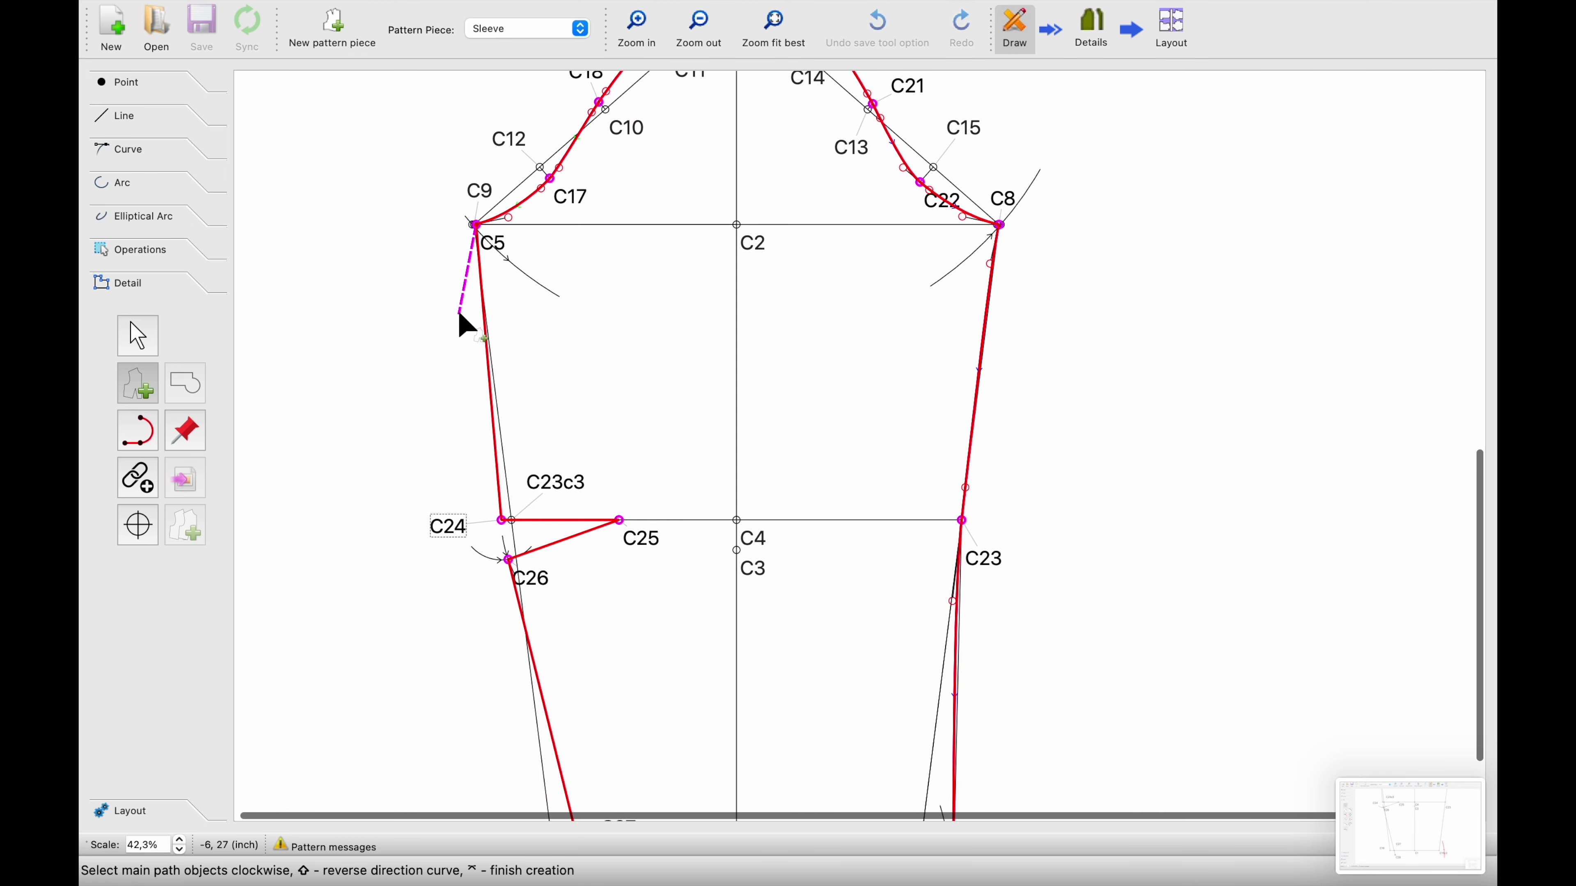
pyautogui.scroll(-1, 458, 318)
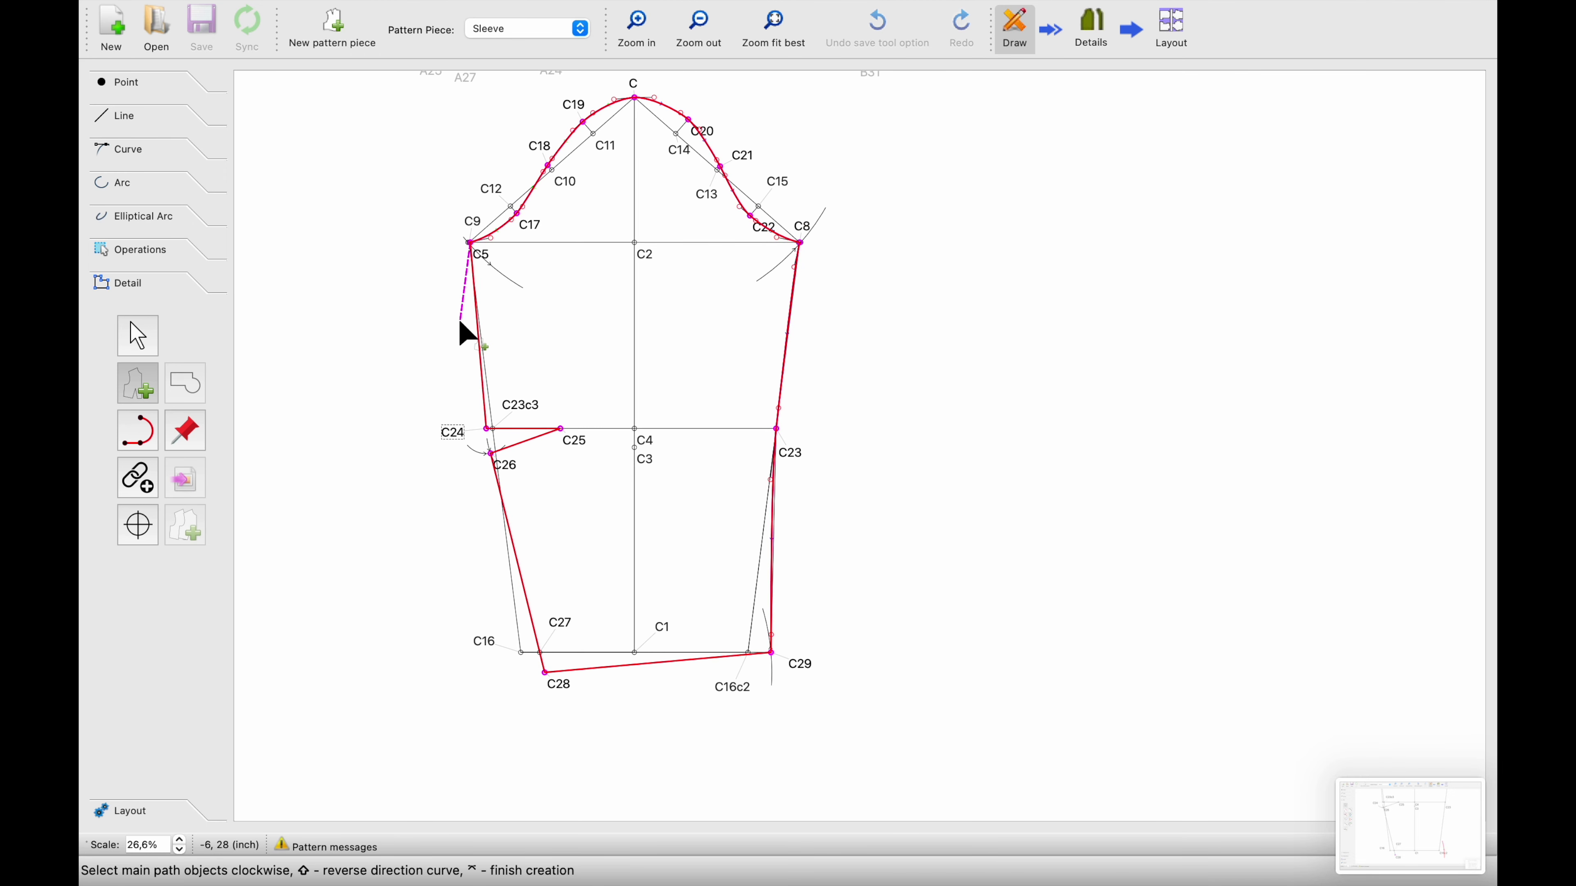
# Finish the outline and name the new piece Sleeve
pyautogui.press('Return')
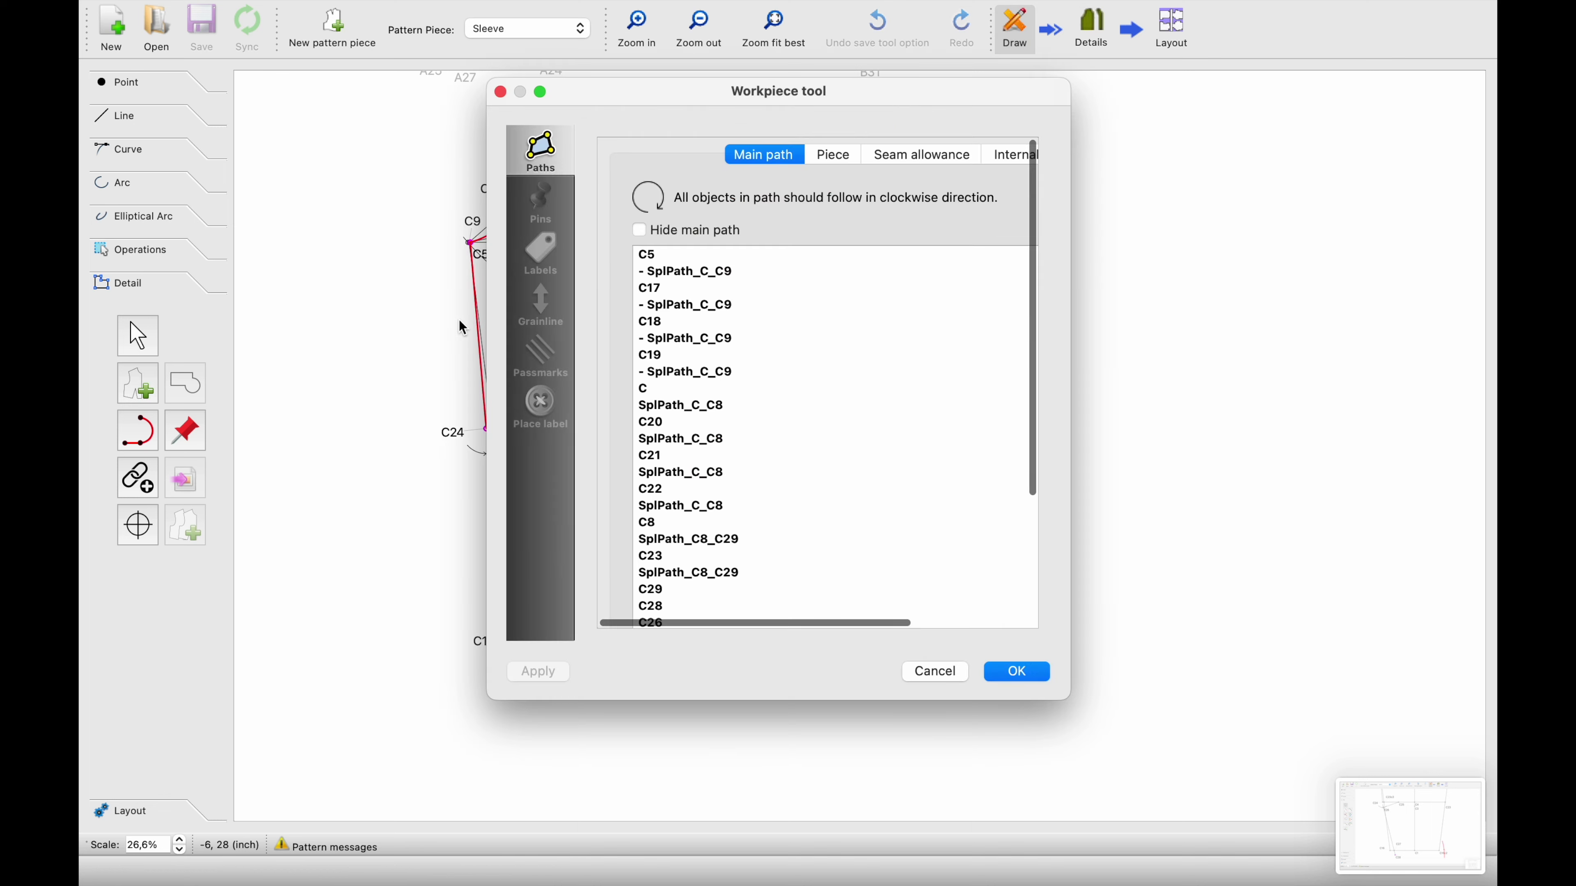
pyautogui.click(830, 156)
pyautogui.doubleClick(784, 186)
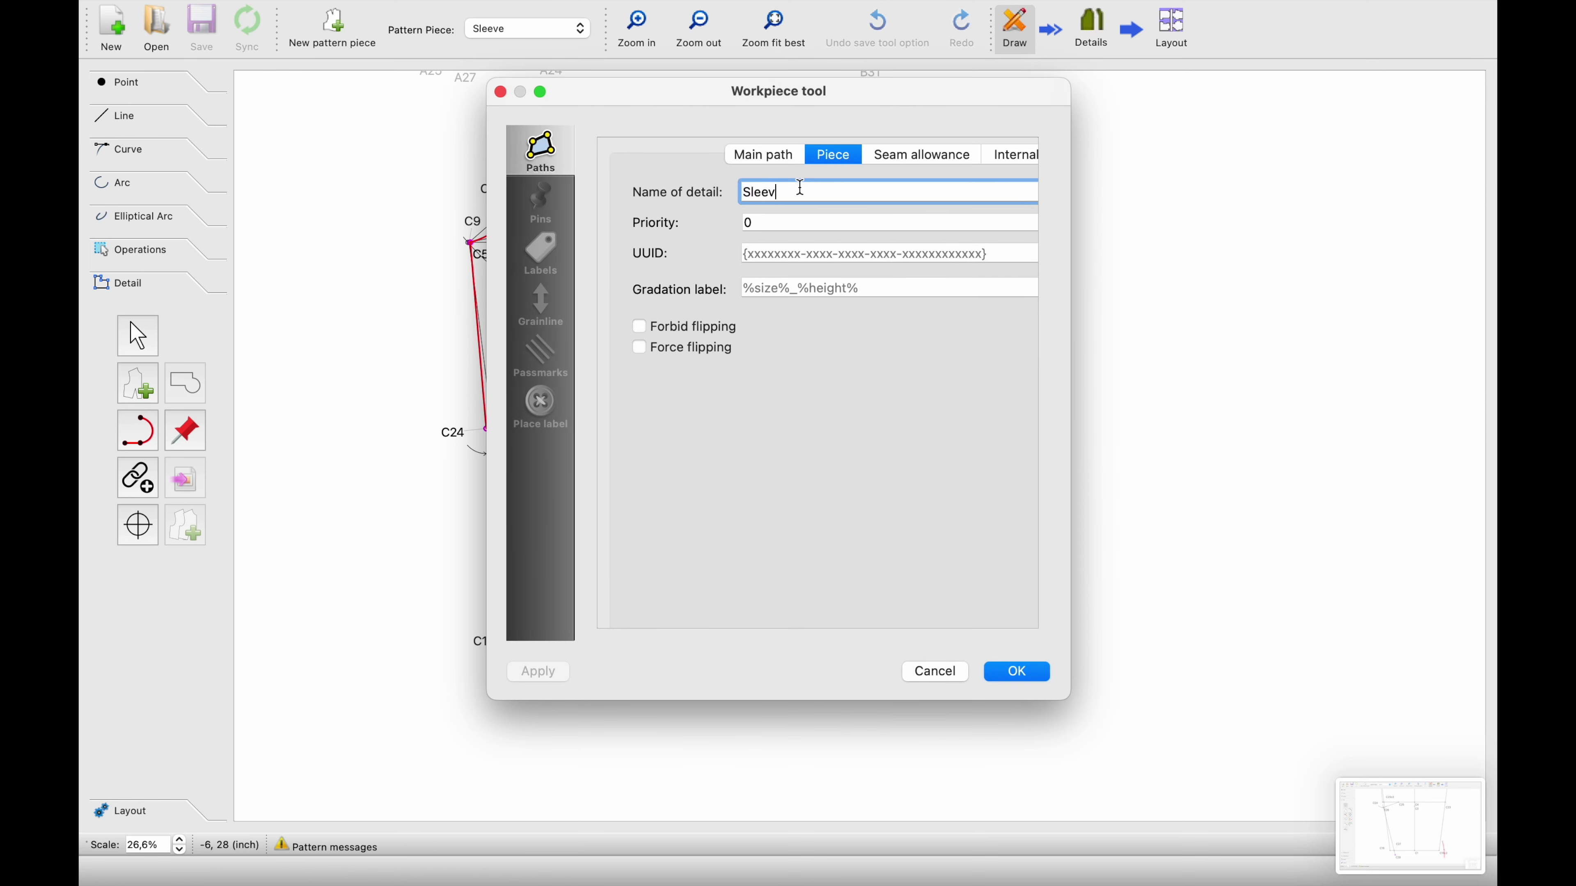
pyautogui.press('Return')
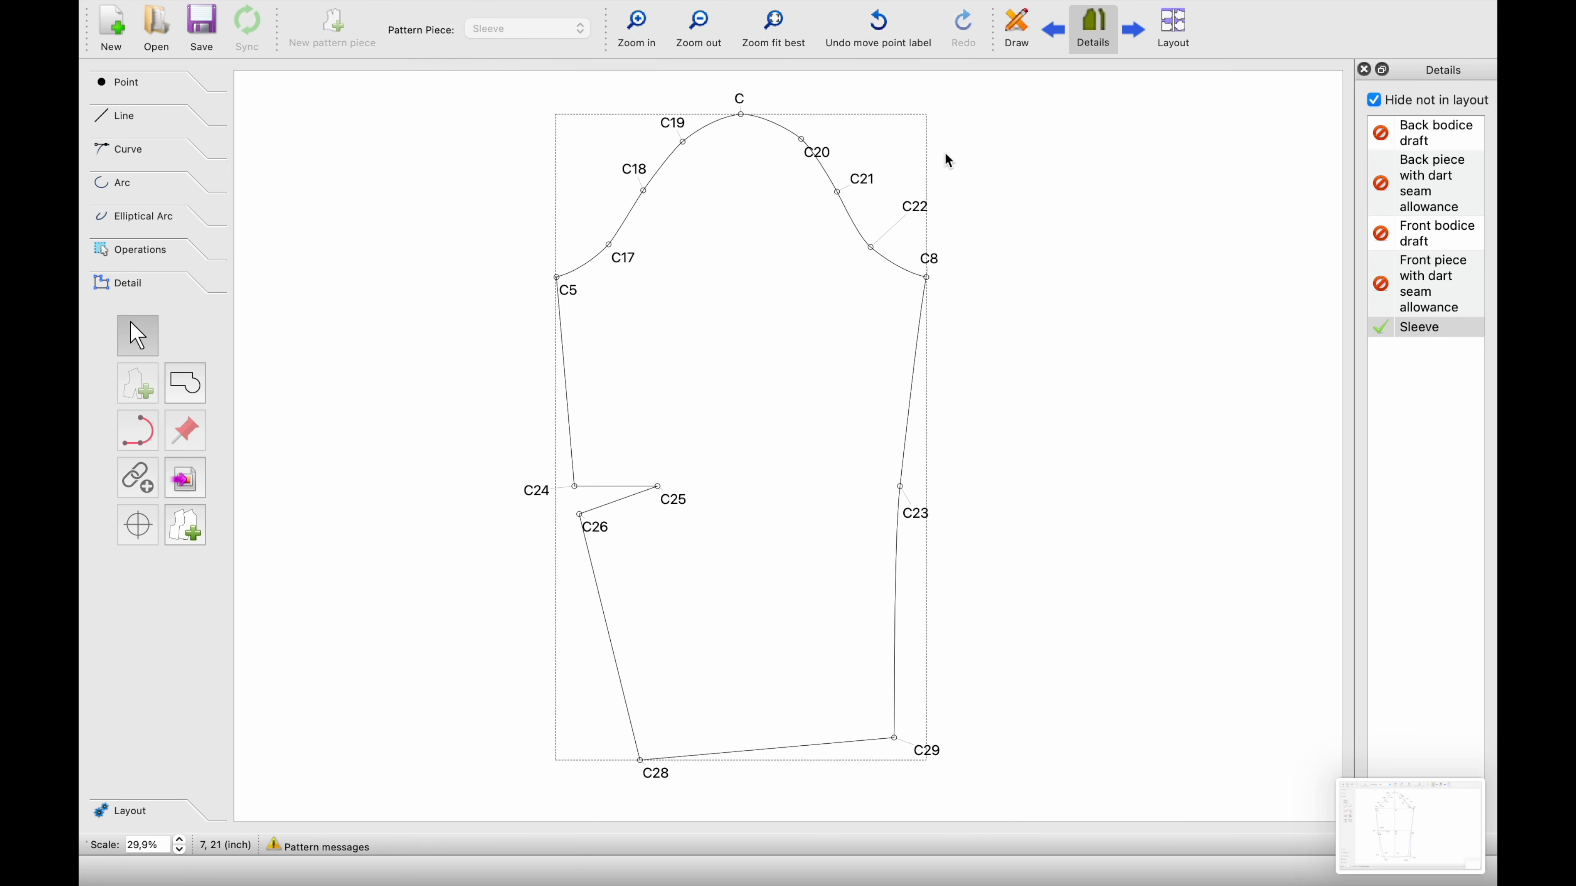
# Pin points C and C1 to the Sleeve piece, then return to Details mode
pyautogui.click(1024, 38)
pyautogui.click(195, 442)
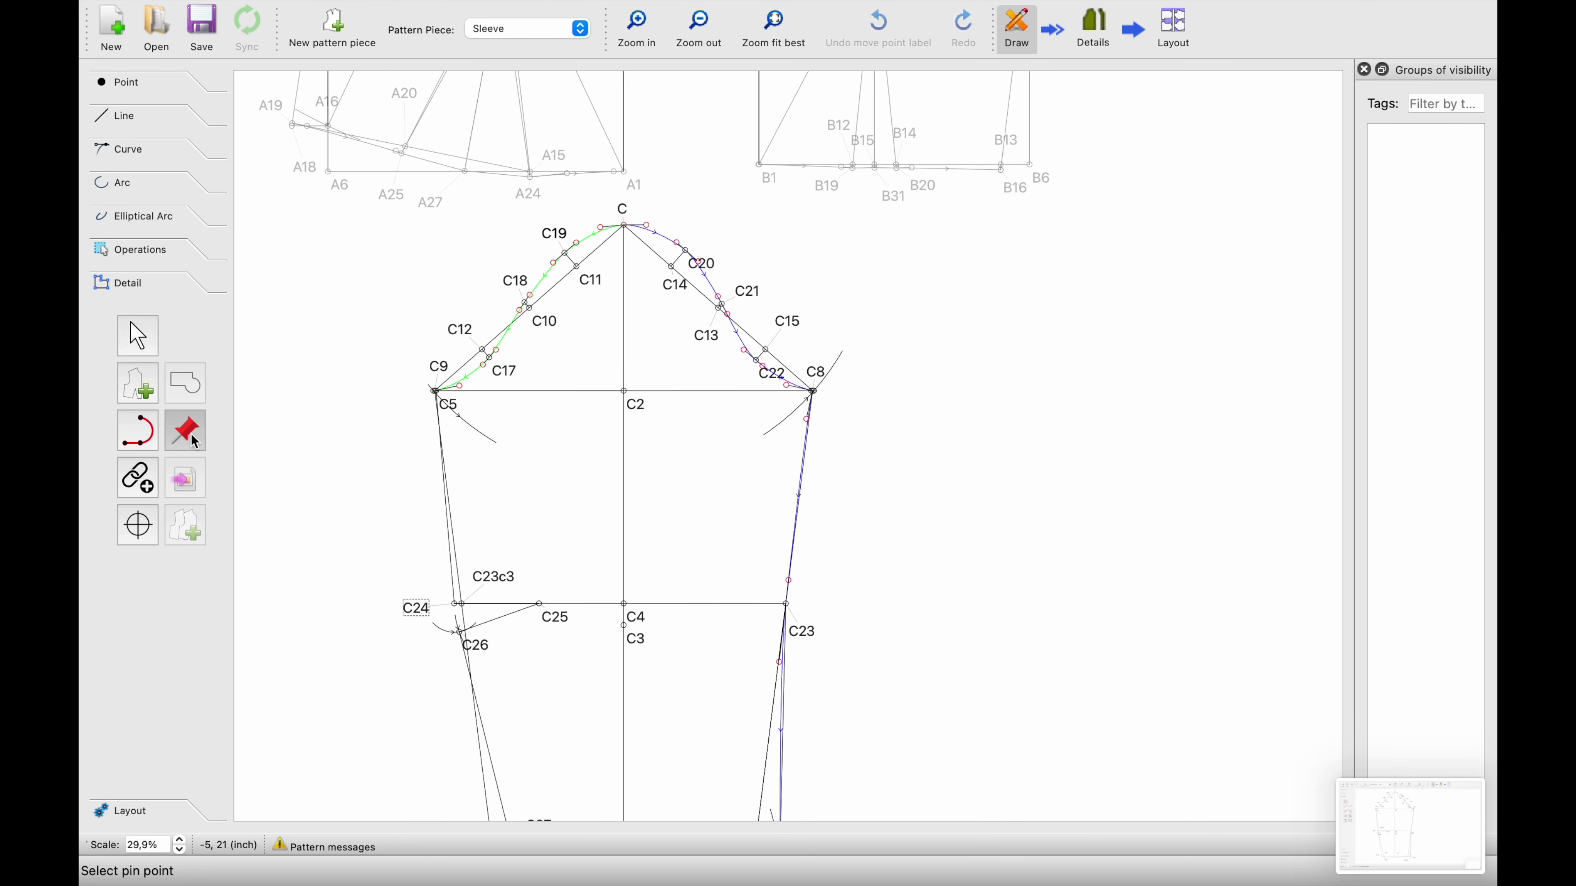
pyautogui.click(623, 214)
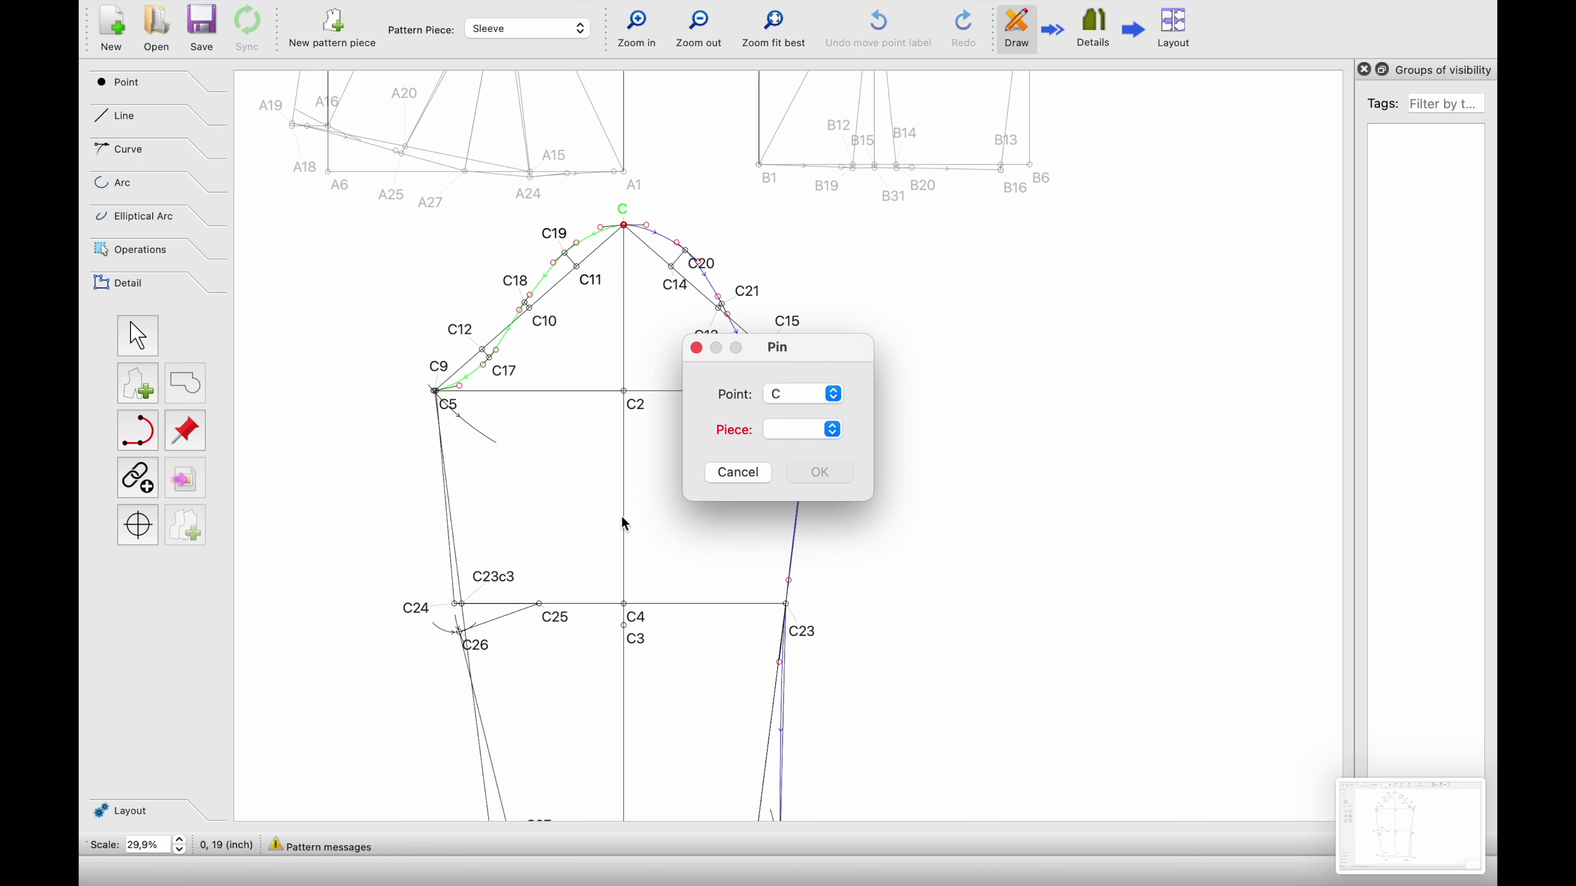
pyautogui.click(835, 430)
pyautogui.click(806, 430)
pyautogui.click(821, 477)
pyautogui.click(187, 430)
pyautogui.scroll(-3, 437, 562)
pyautogui.click(621, 754)
pyautogui.click(832, 429)
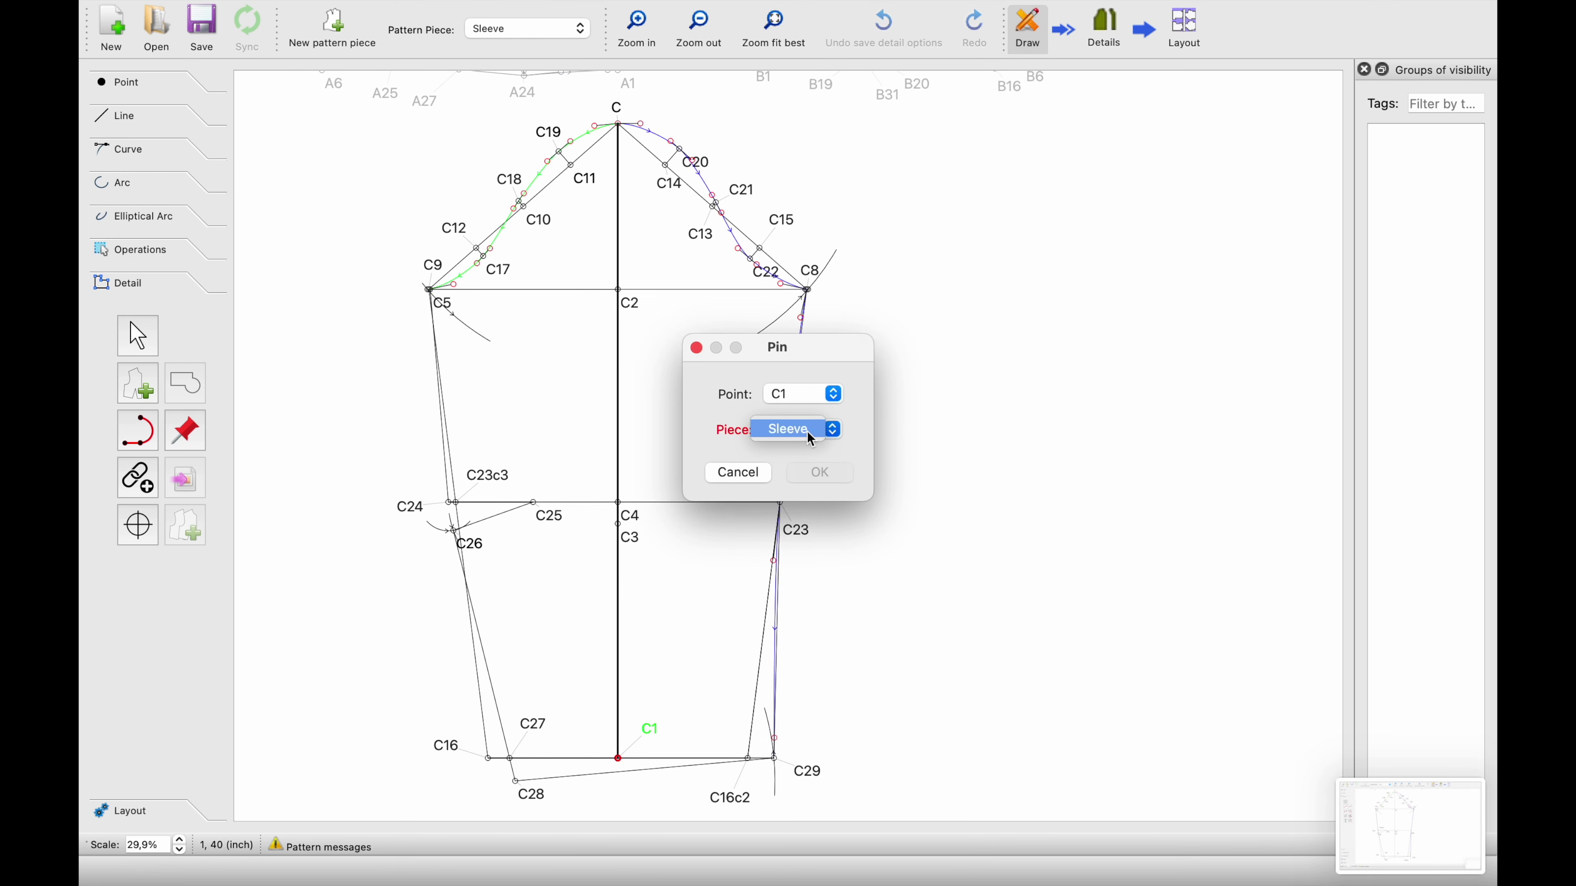
pyautogui.click(806, 437)
pyautogui.click(821, 473)
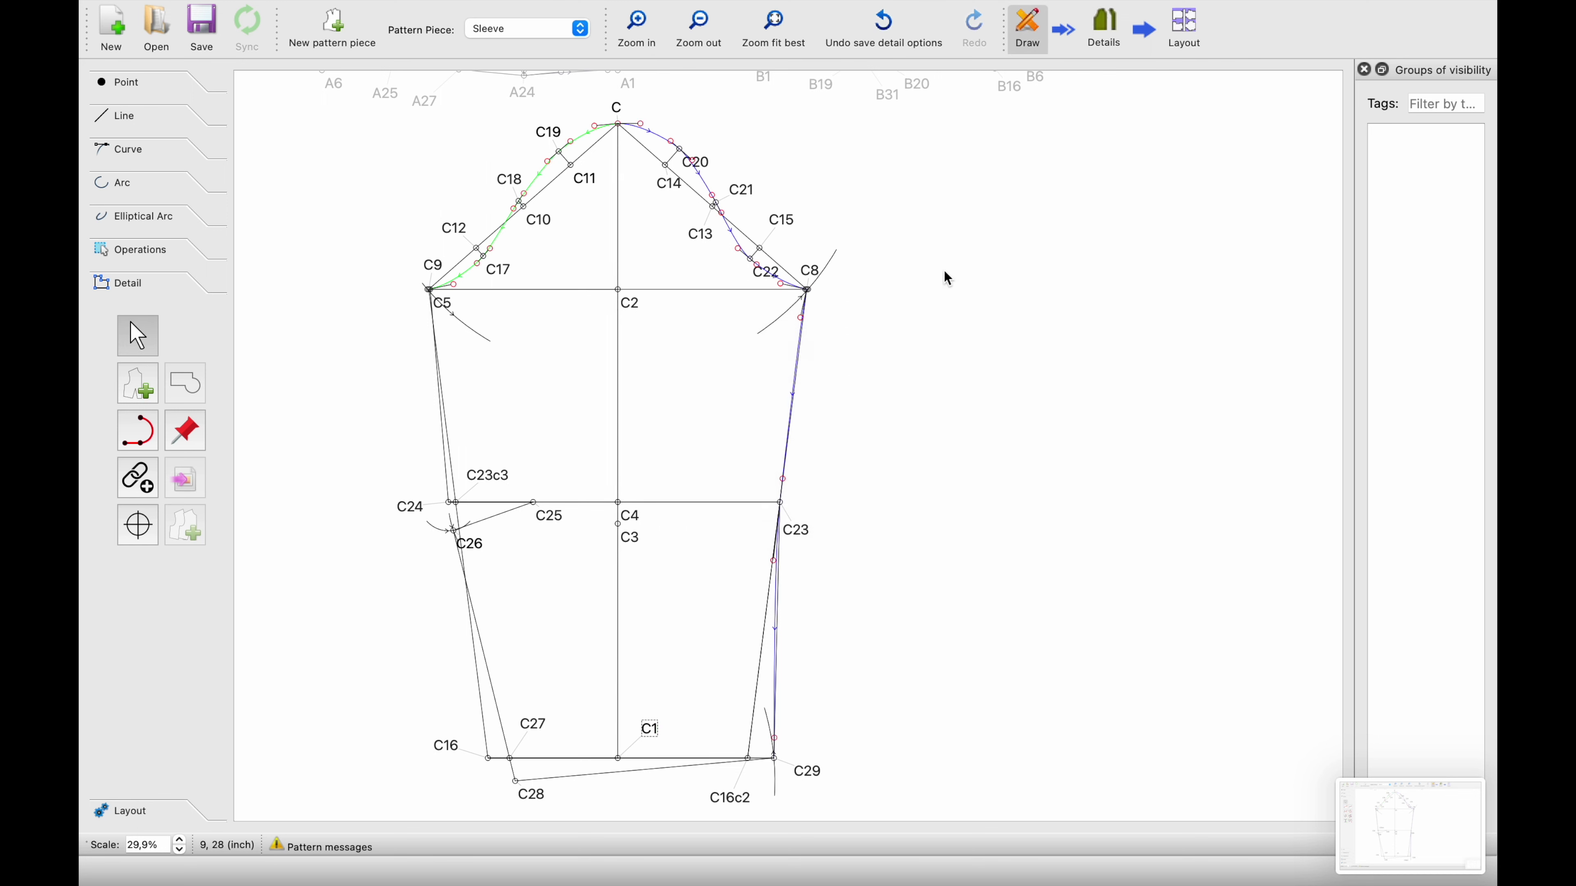
pyautogui.click(1110, 31)
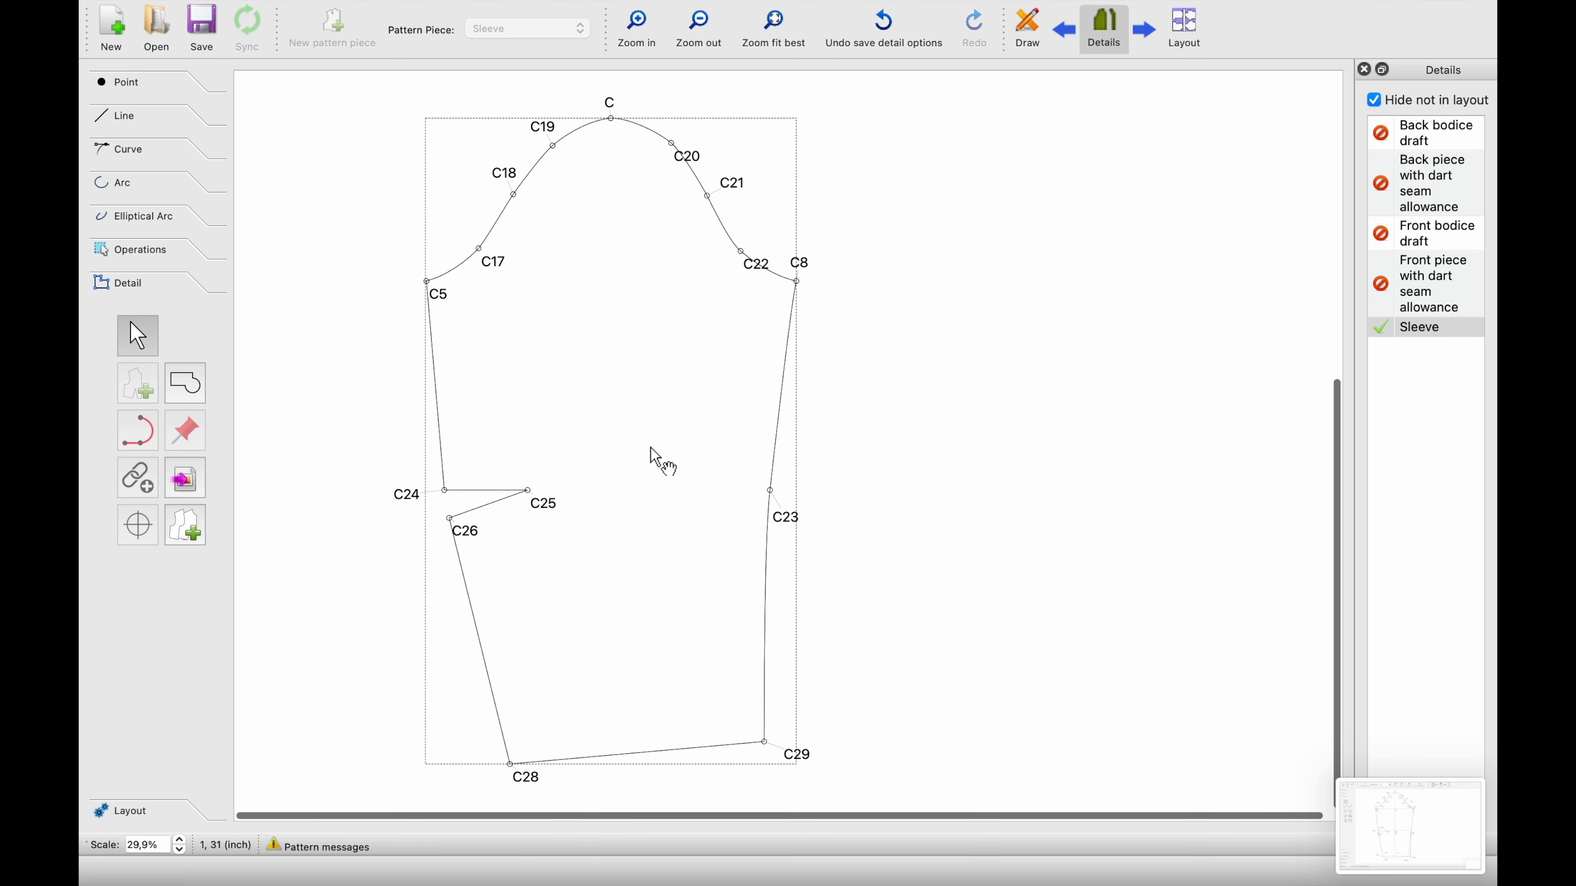
# Show a visible grainline on the Sleeve piece, pinned from top C to bottom C1
pyautogui.rightClick(598, 412)
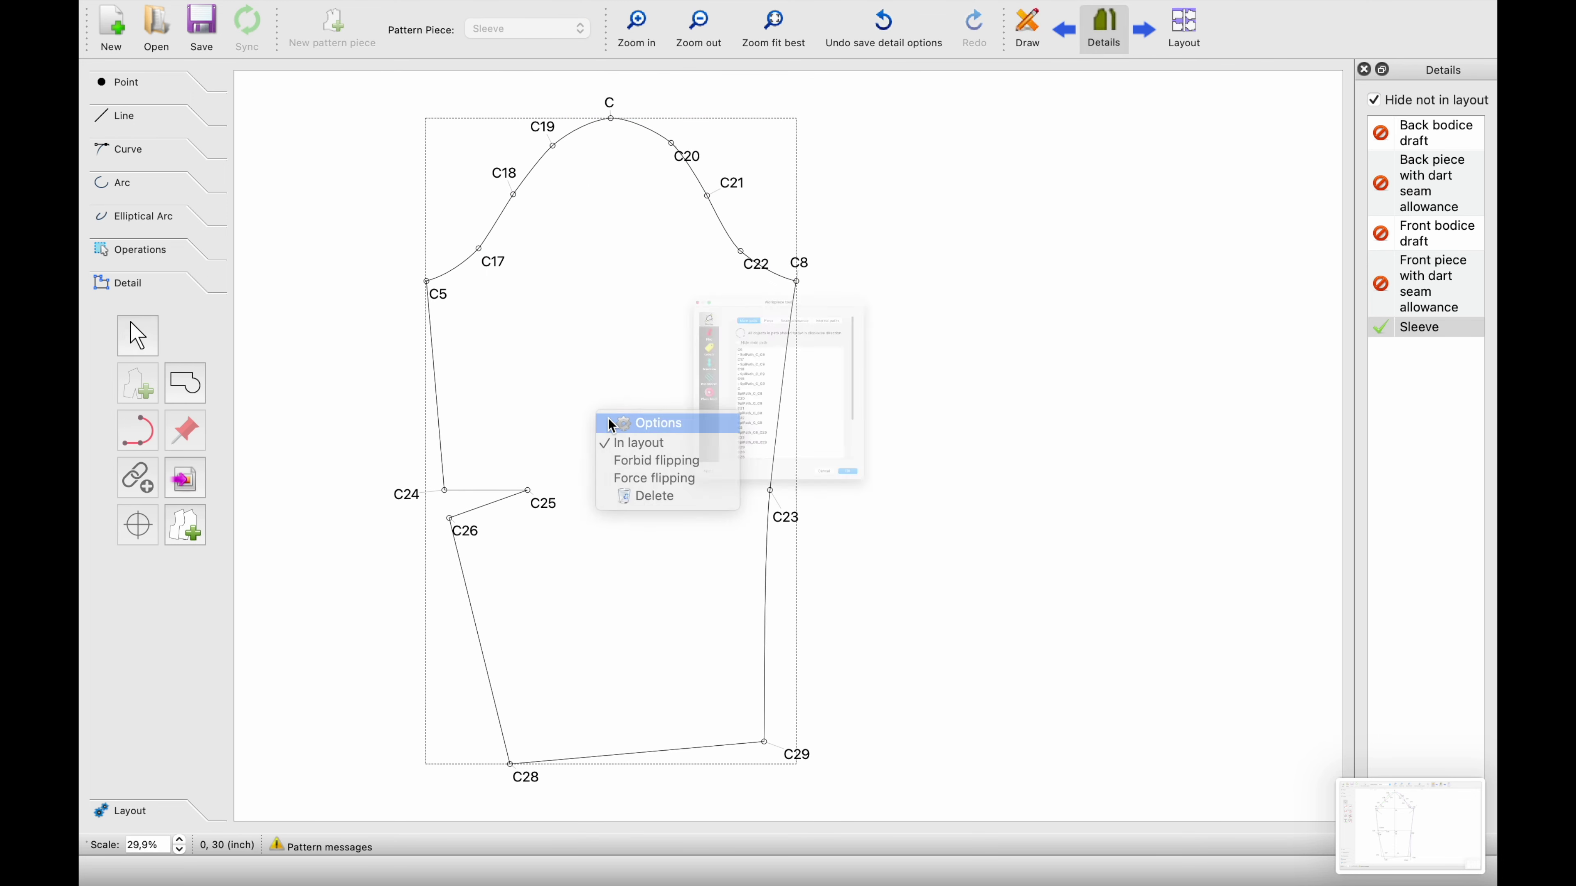
pyautogui.click(613, 426)
pyautogui.click(546, 318)
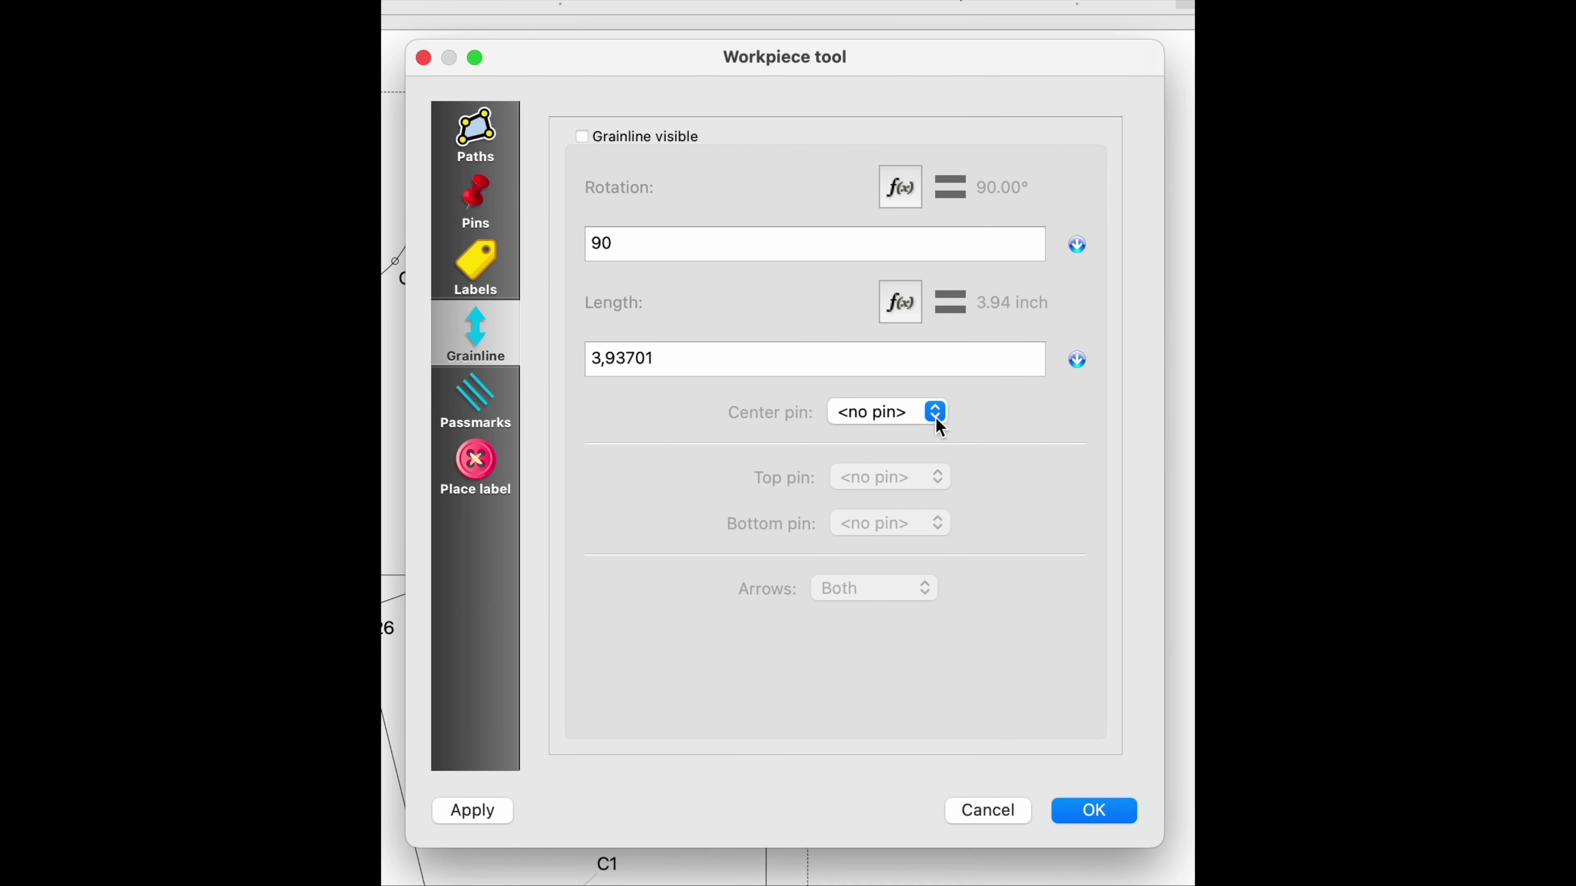
pyautogui.click(582, 137)
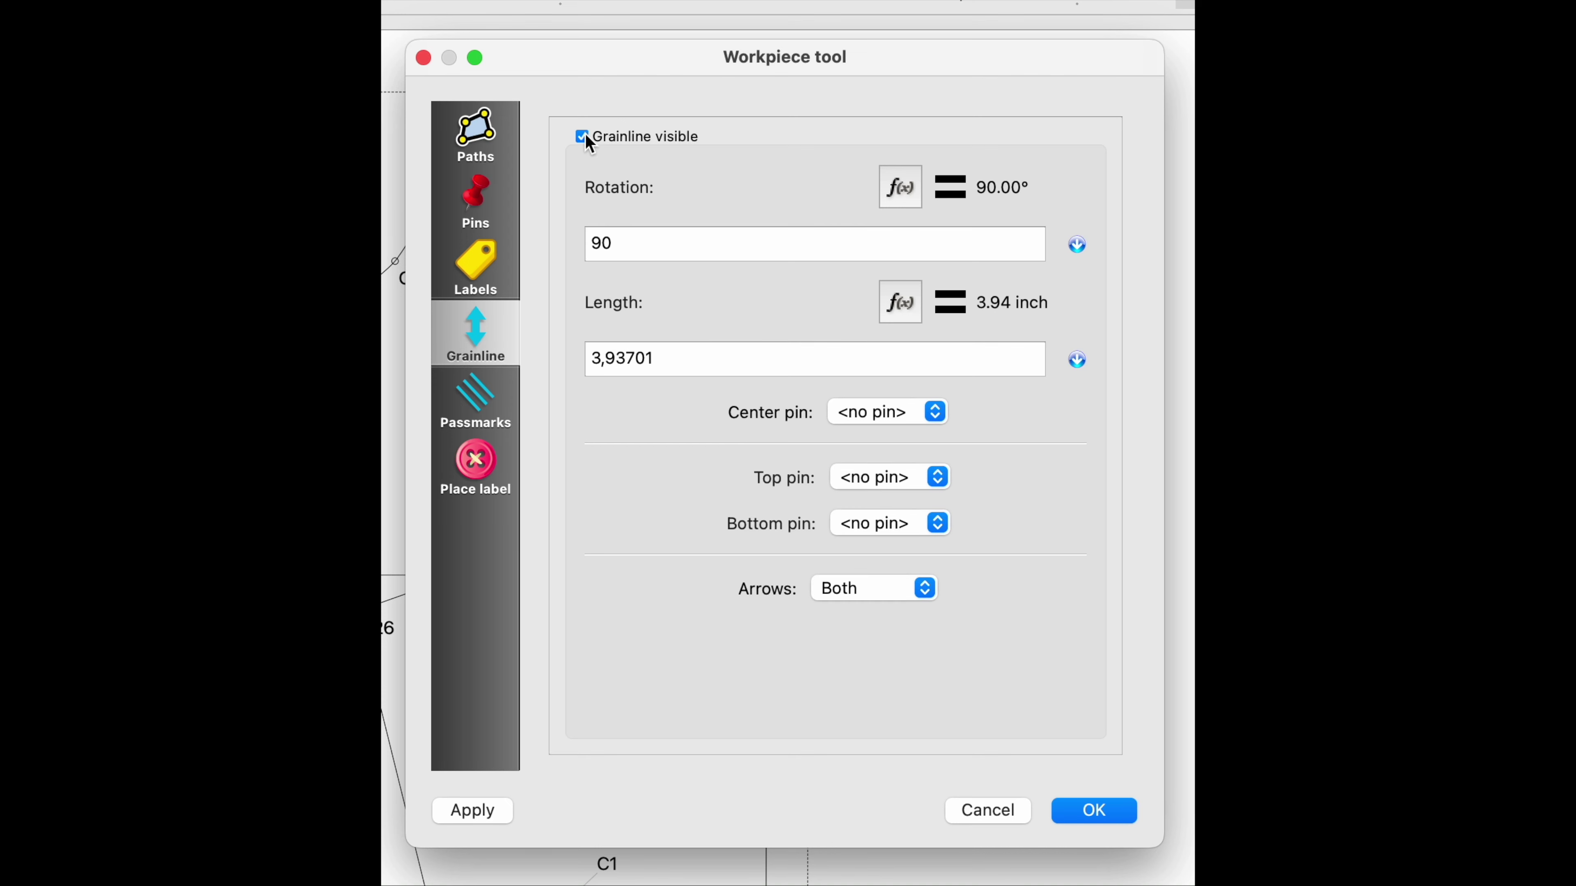
pyautogui.click(938, 477)
pyautogui.click(900, 502)
pyautogui.click(937, 523)
pyautogui.click(897, 569)
pyautogui.click(1094, 811)
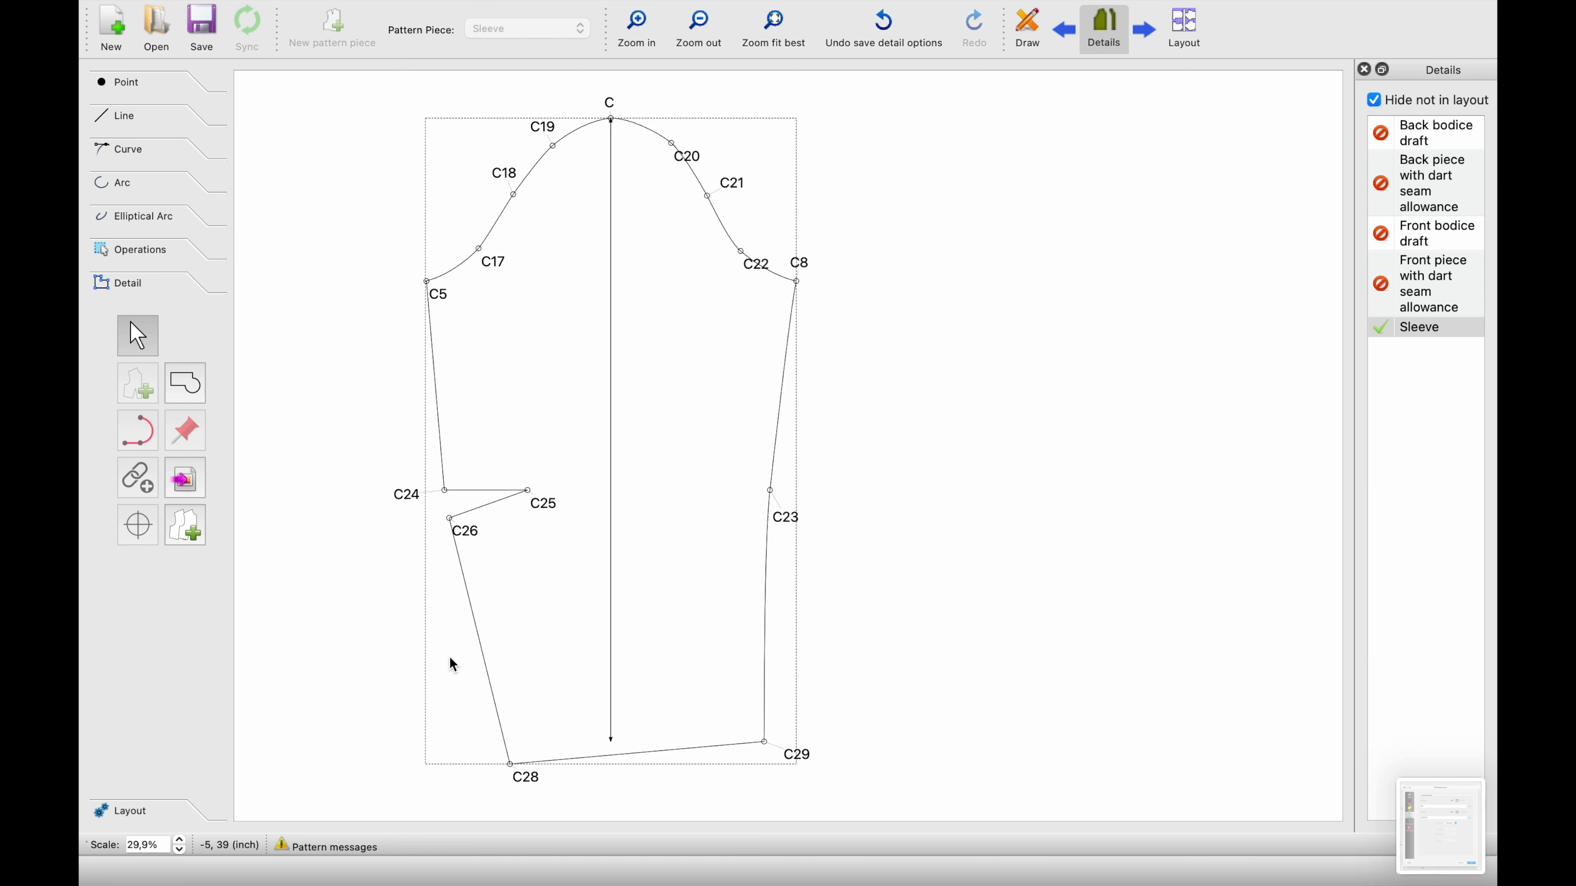
pyautogui.doubleClick(493, 457)
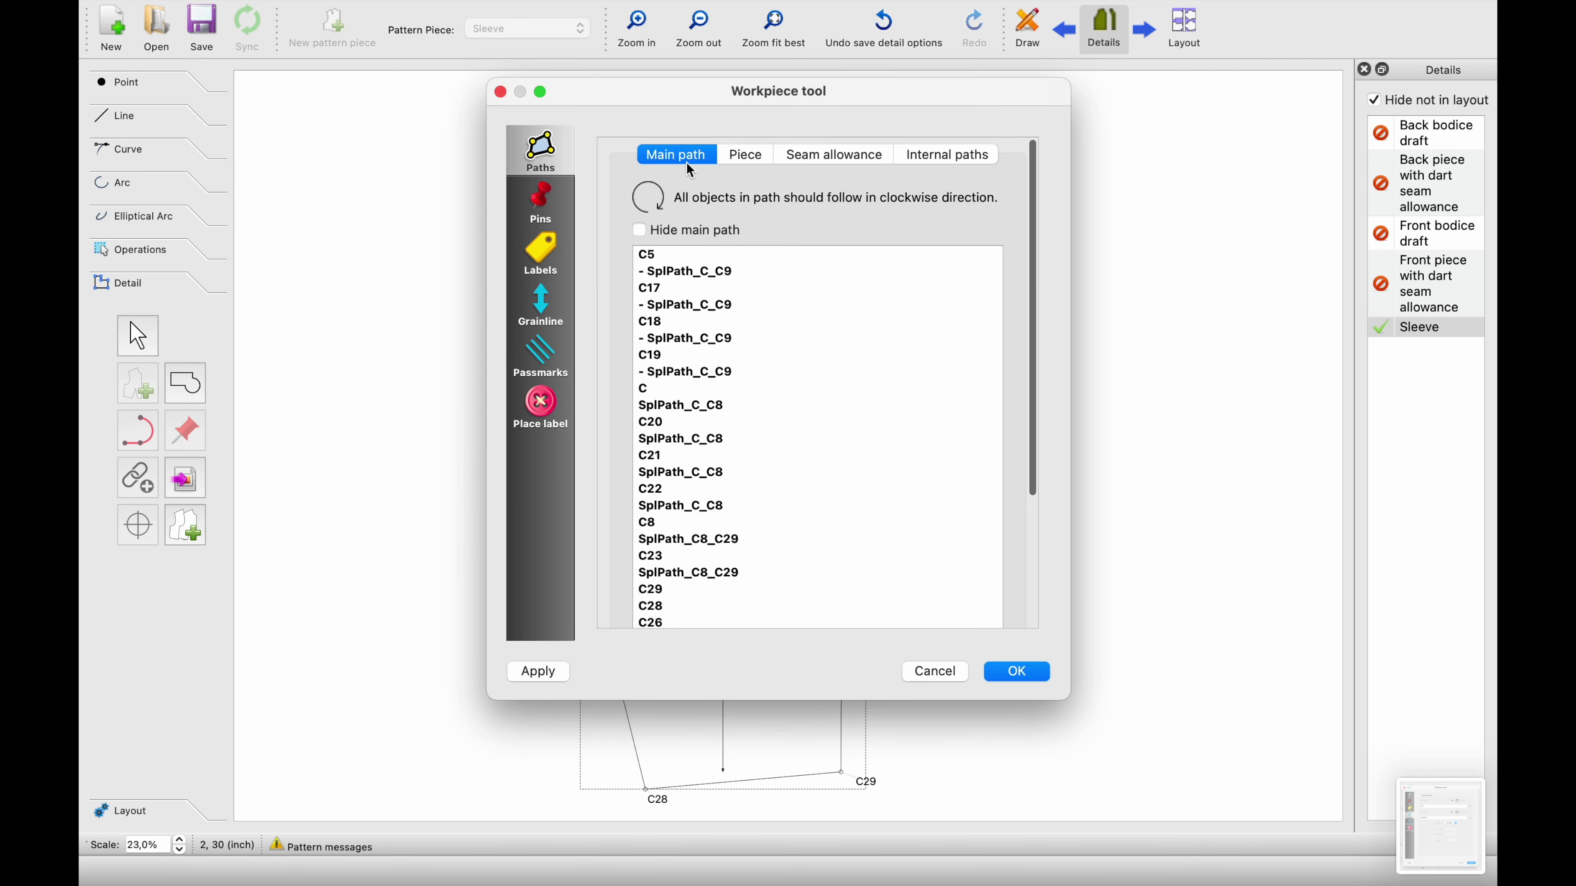
# Turn on a 0,5-inch seam allowance around the Sleeve piece
pyautogui.click(807, 159)
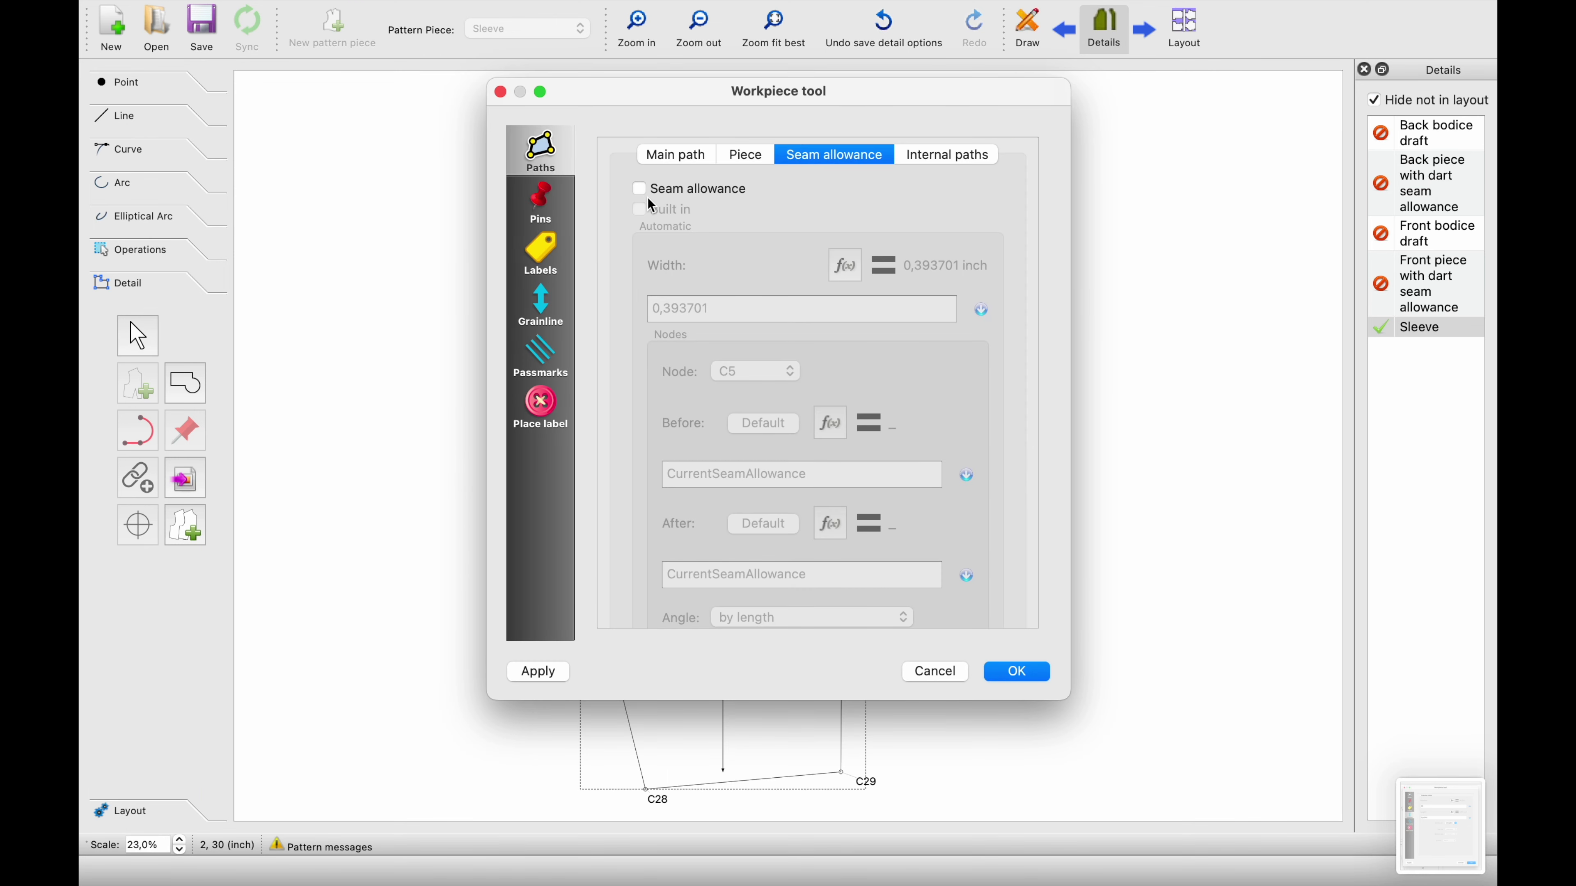
pyautogui.click(639, 189)
pyautogui.moveTo(735, 304); pyautogui.dragTo(570, 312)
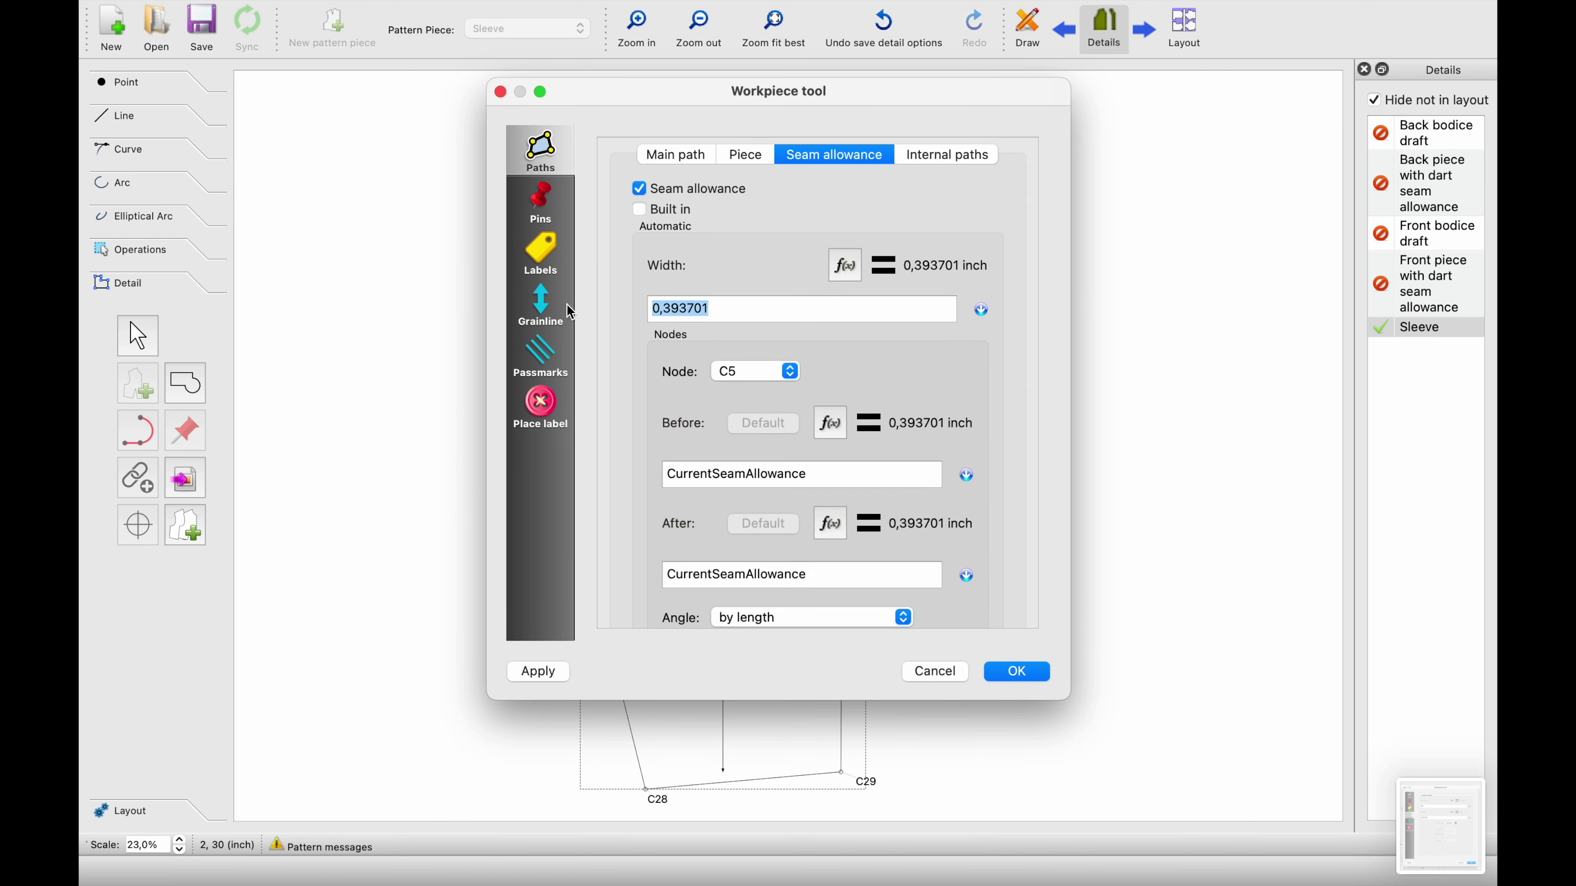
pyautogui.click(999, 672)
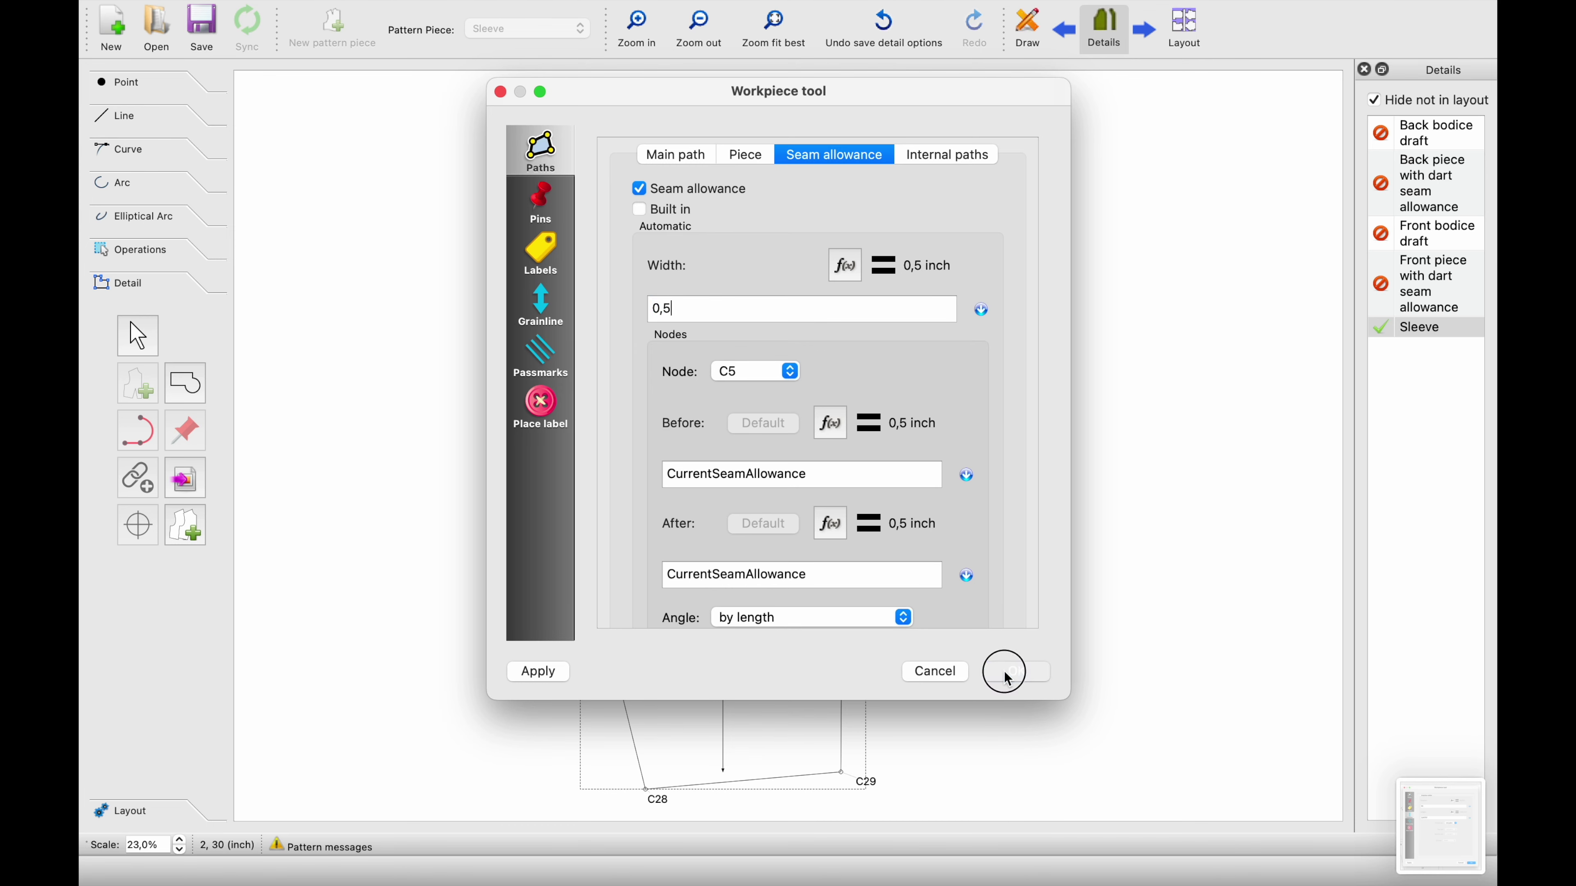
# Reposition the Sleeve piece and make cap point C a passmark
pyautogui.scroll(3, 853, 633)
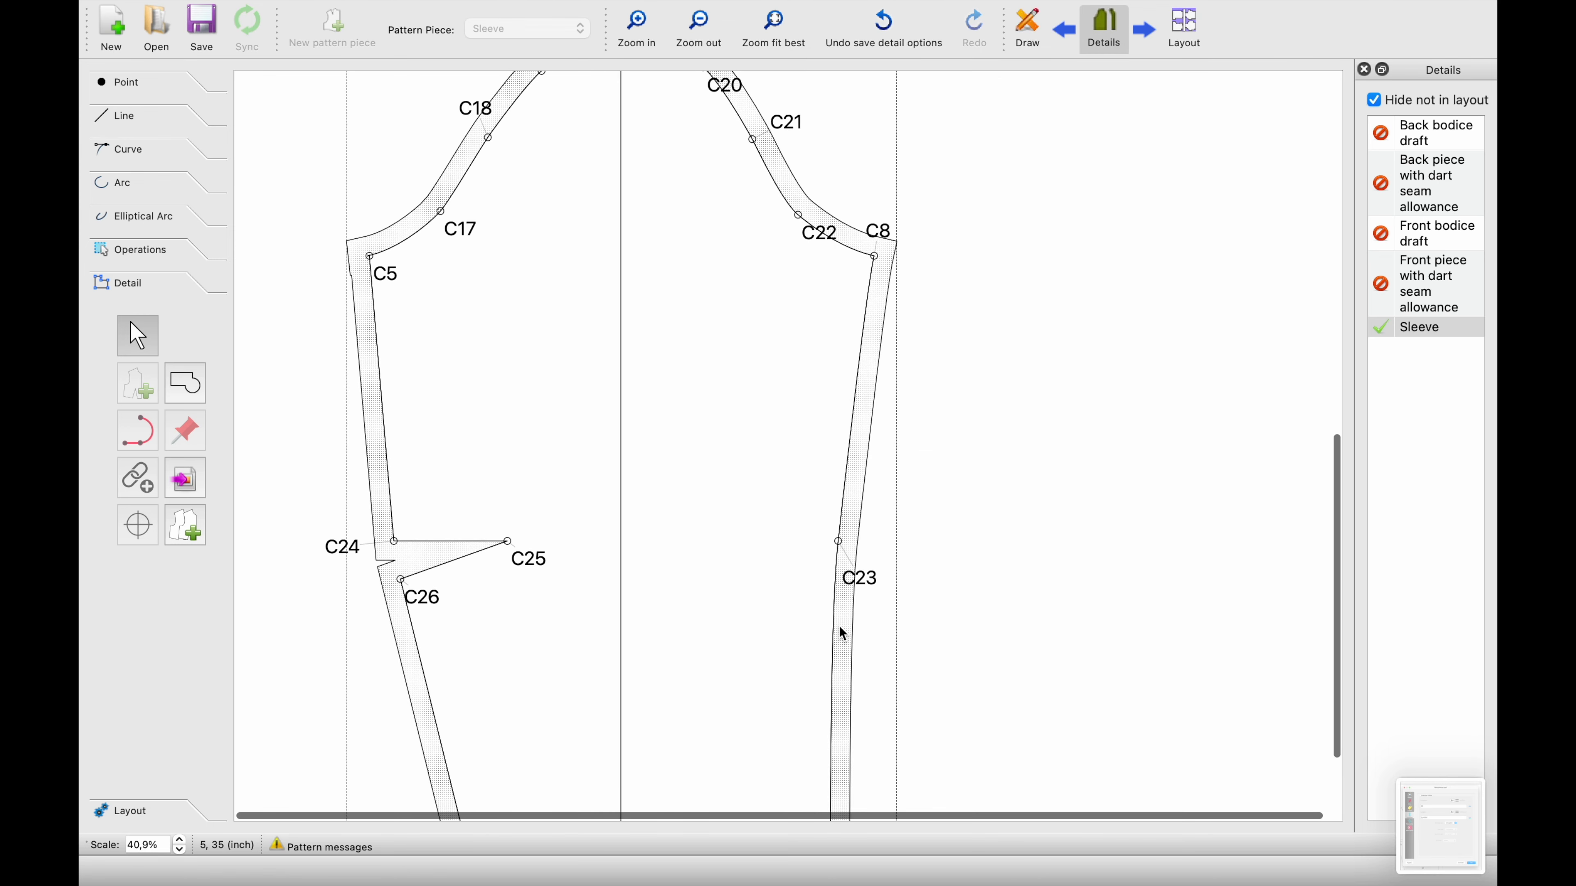
pyautogui.scroll(2, 805, 651)
pyautogui.scroll(-4, 801, 650)
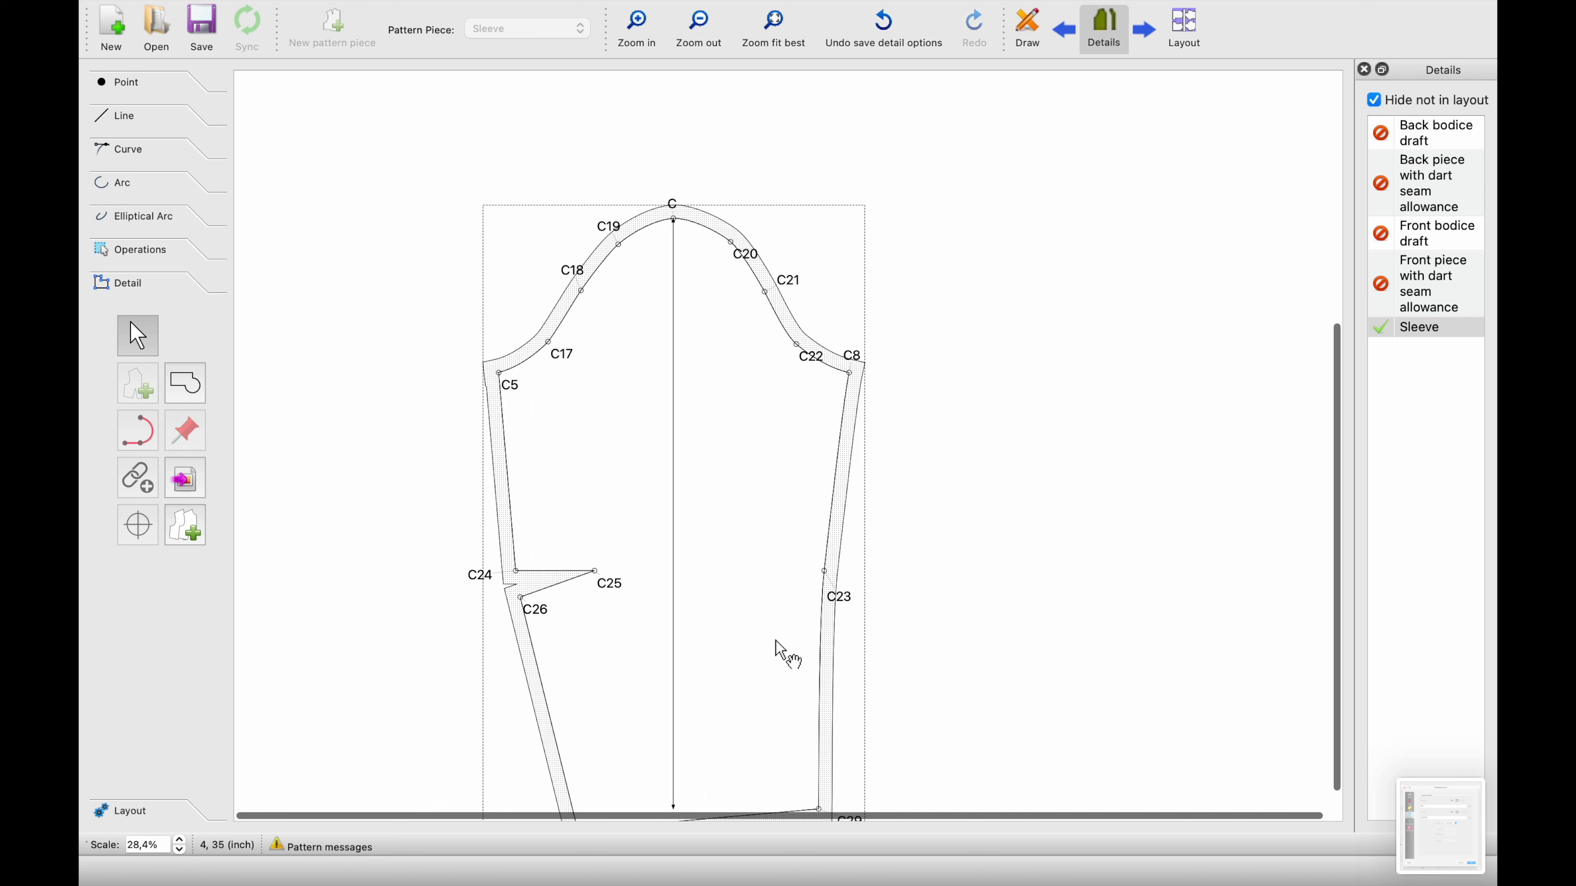
pyautogui.scroll(-2, 626, 645)
pyautogui.moveTo(643, 540); pyautogui.dragTo(653, 392)
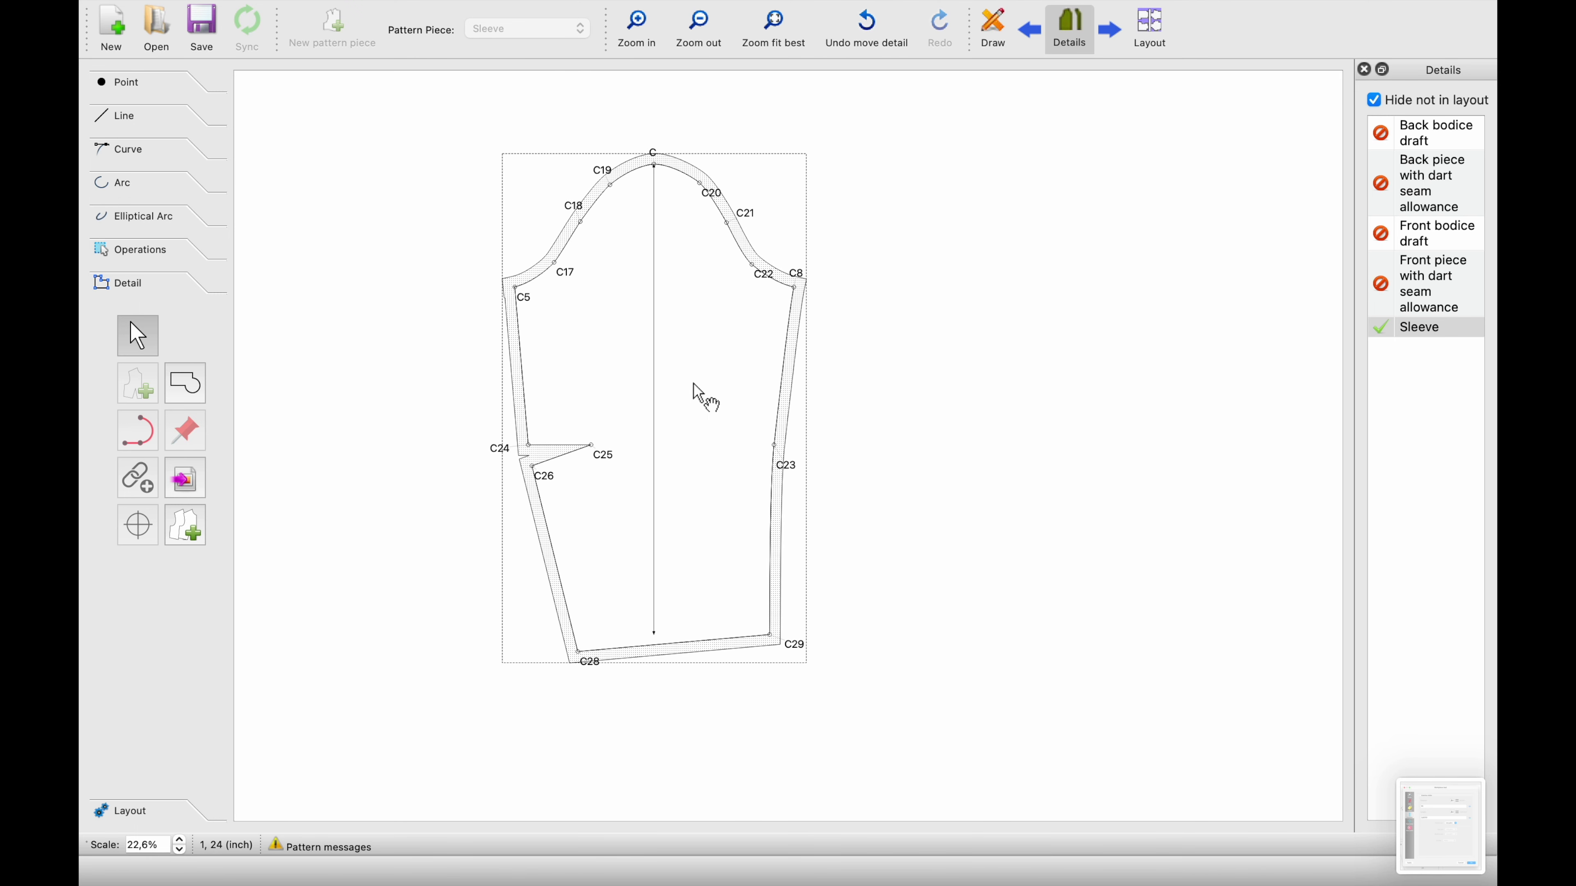
pyautogui.scroll(5, 744, 204)
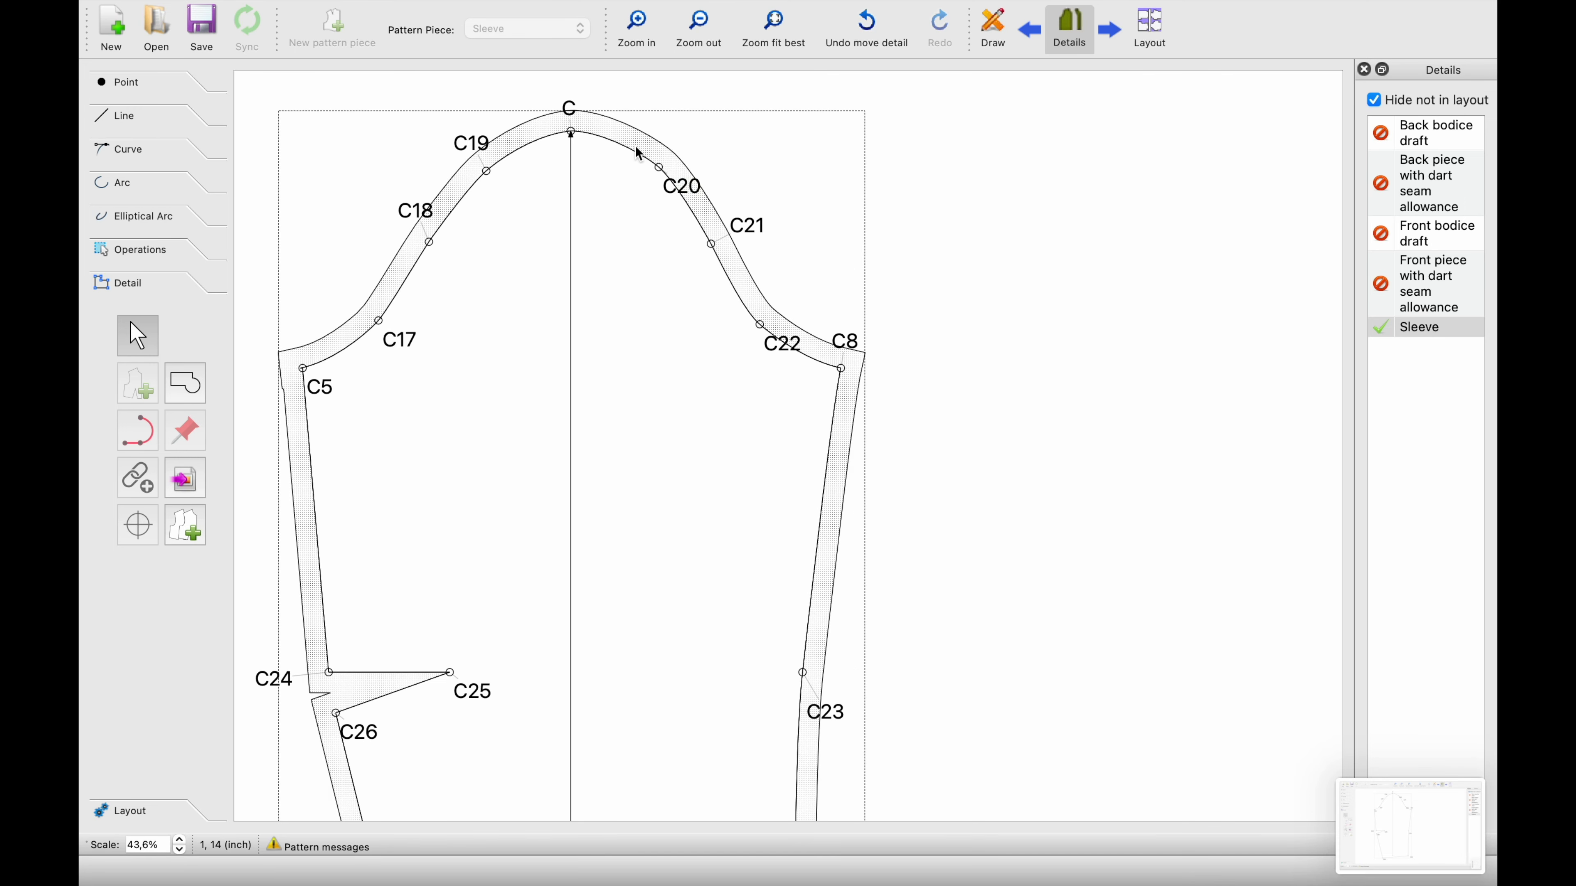
pyautogui.rightClick(565, 109)
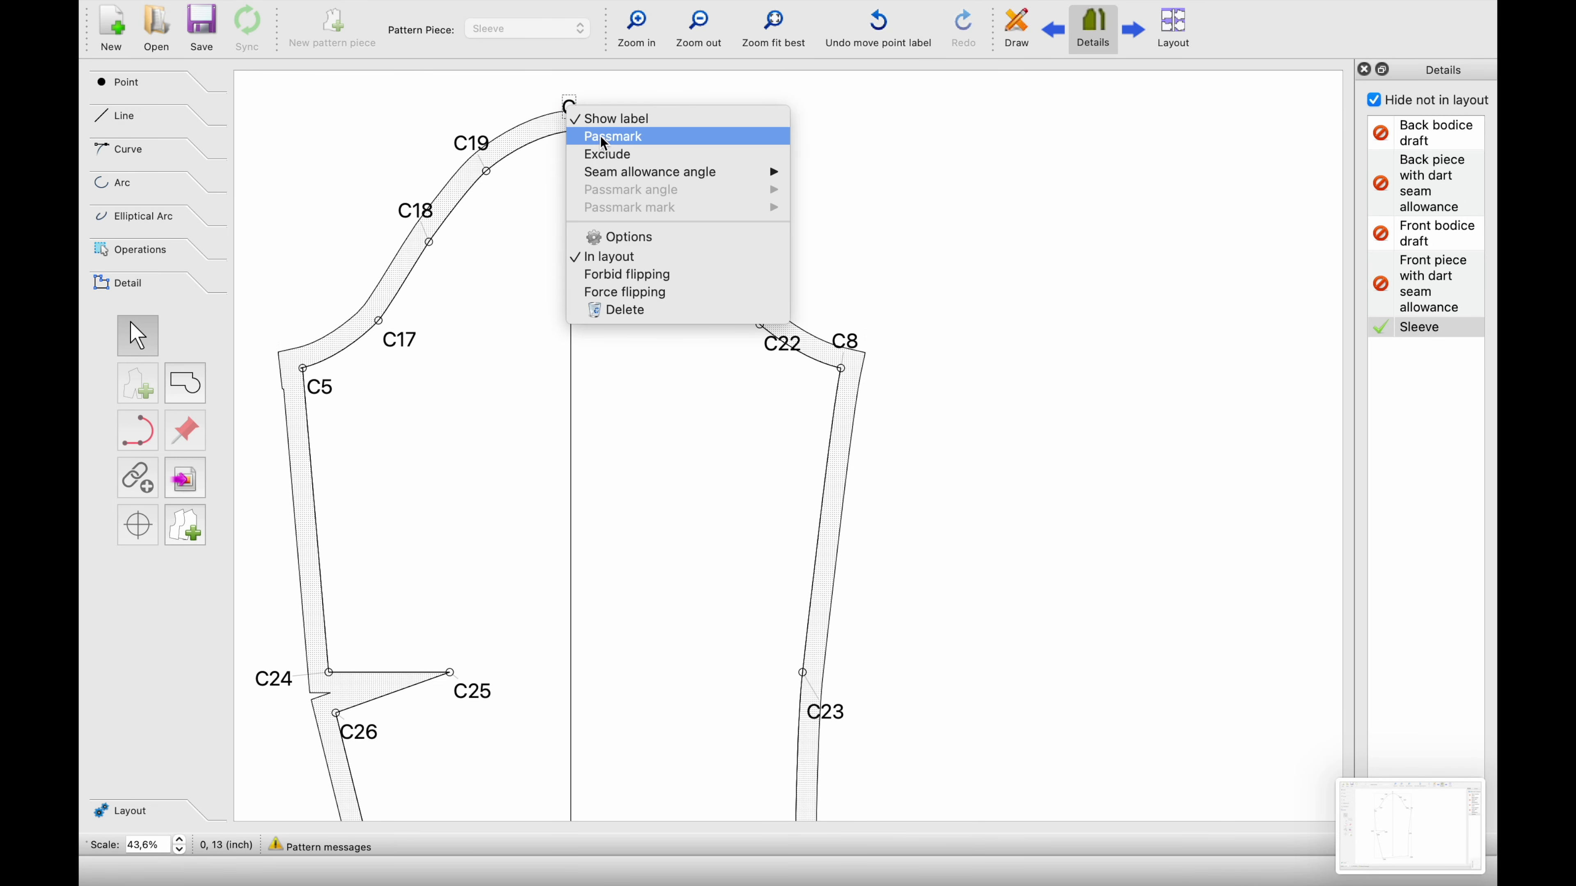
pyautogui.click(605, 116)
pyautogui.rightClick(827, 721)
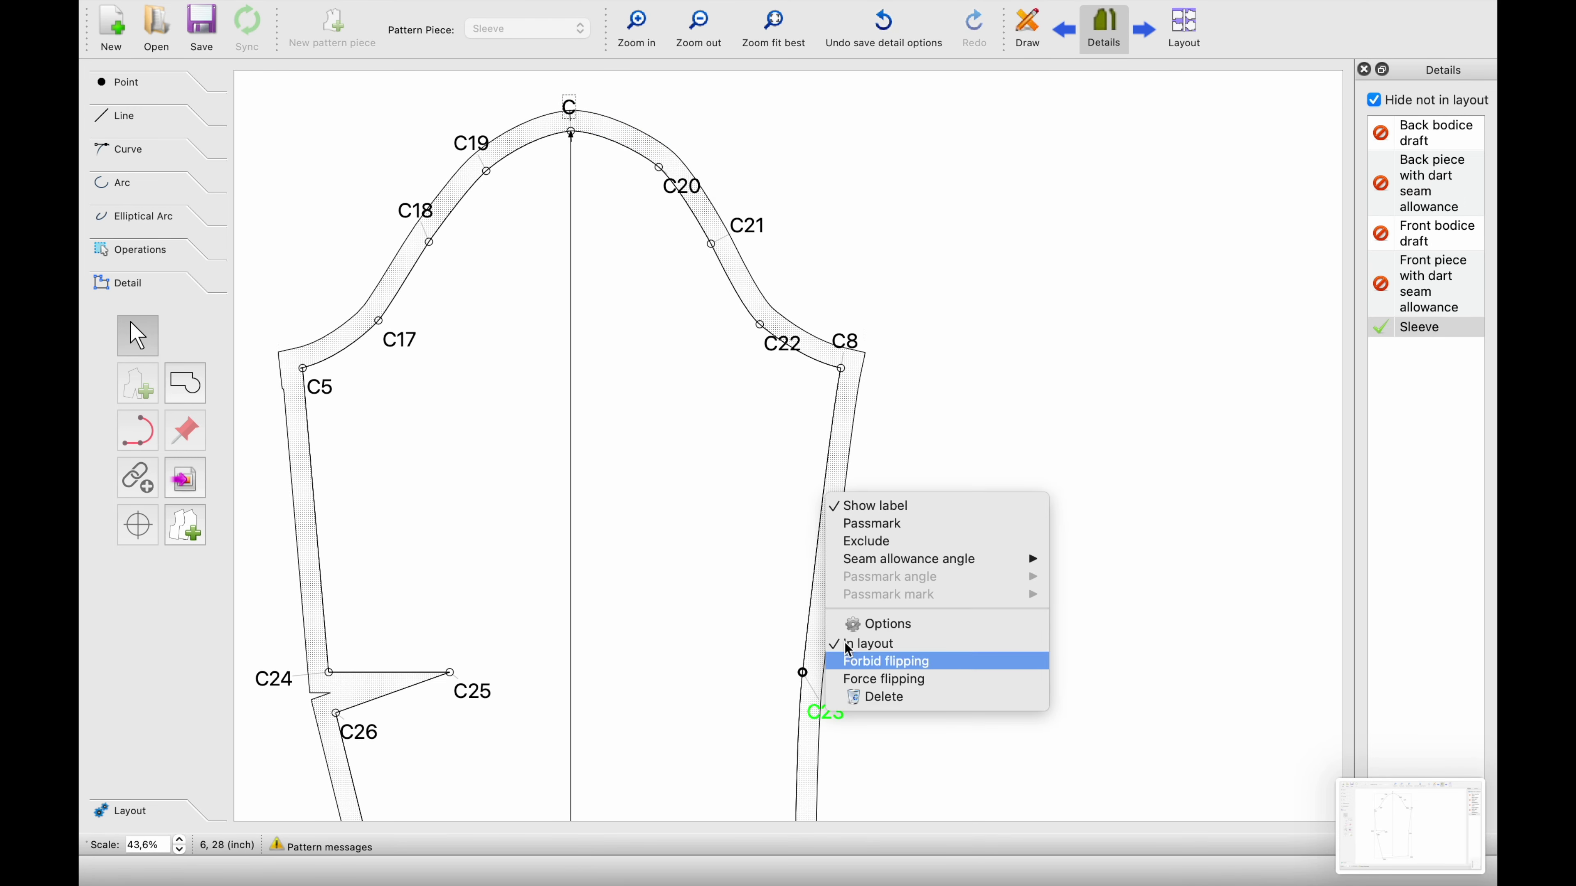